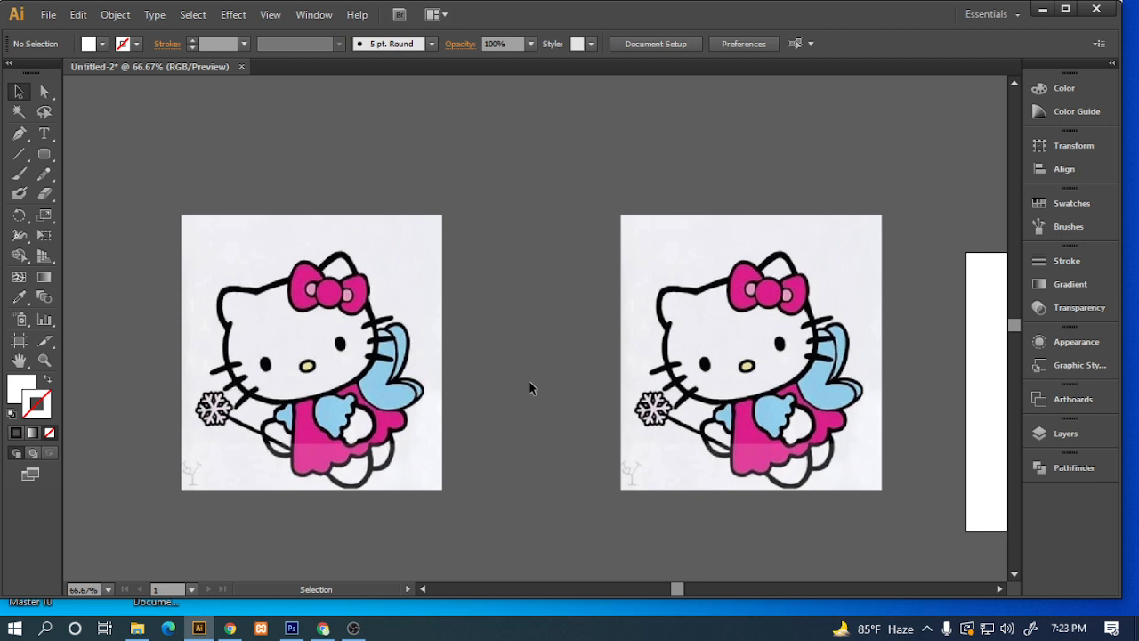
{"action": "left_click_drag", "start_coordinate": [528, 380], "coordinate": [382, 305]}
{"action": "left_click", "coordinate": [510, 399]}
{"action": "left_click_drag", "start_coordinate": [521, 397], "coordinate": [398, 336]}
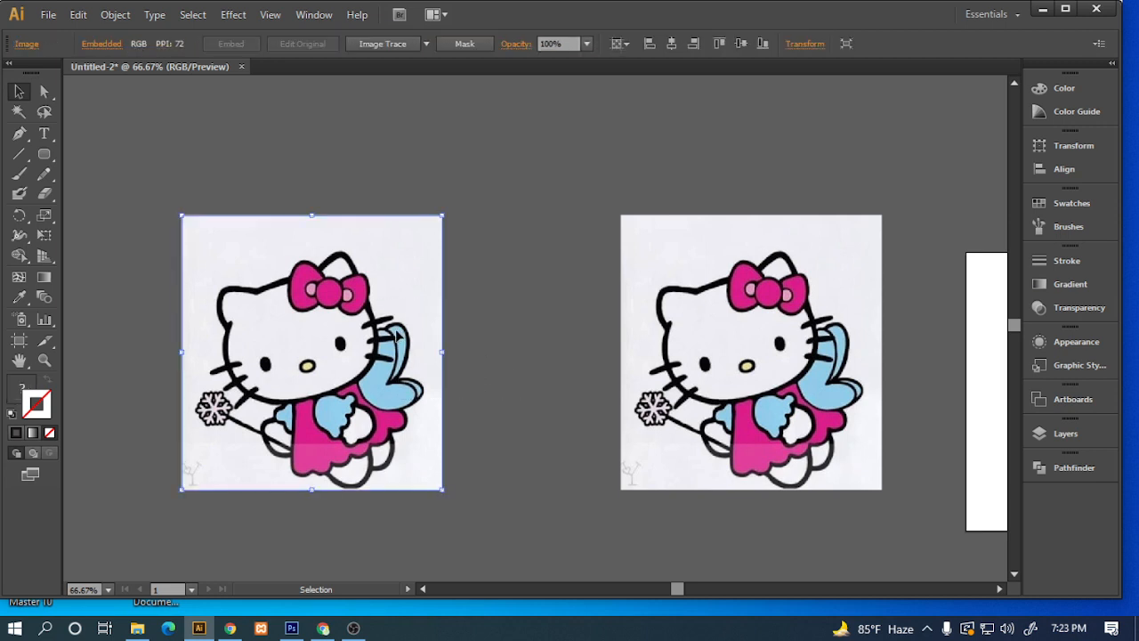
{"action": "left_click", "coordinate": [515, 396]}
{"action": "left_click_drag", "start_coordinate": [515, 396], "coordinate": [396, 324]}
{"action": "left_click", "coordinate": [521, 393]}
{"action": "left_click_drag", "start_coordinate": [436, 374], "coordinate": [362, 361]}
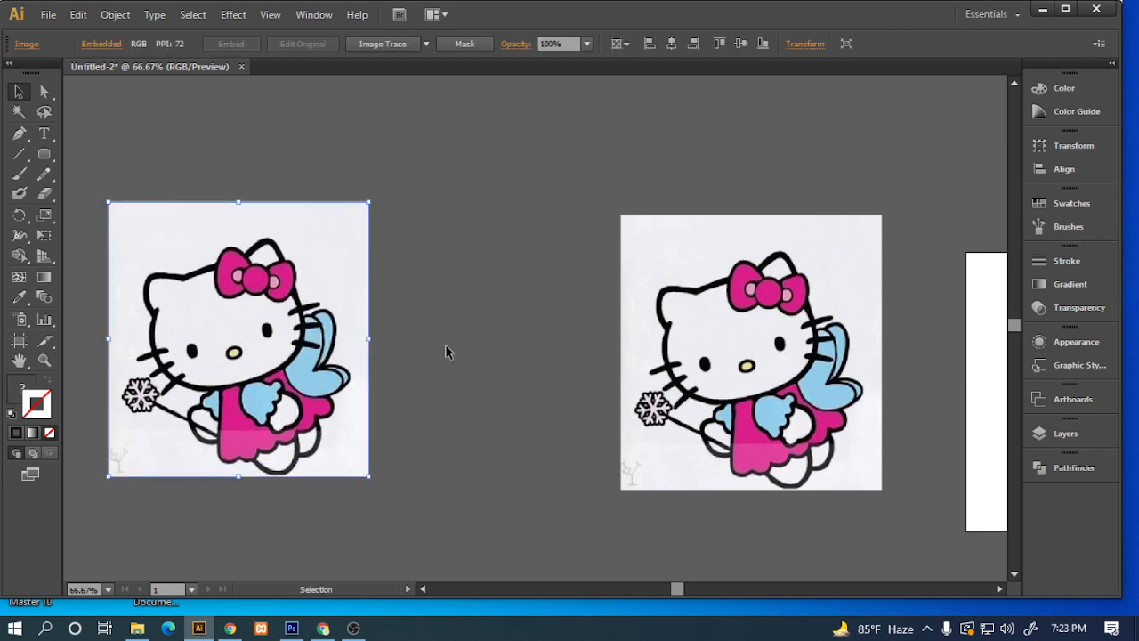
{"action": "left_click", "coordinate": [500, 379]}
{"action": "left_click_drag", "start_coordinate": [500, 379], "coordinate": [367, 341]}
{"action": "left_click", "coordinate": [433, 366]}
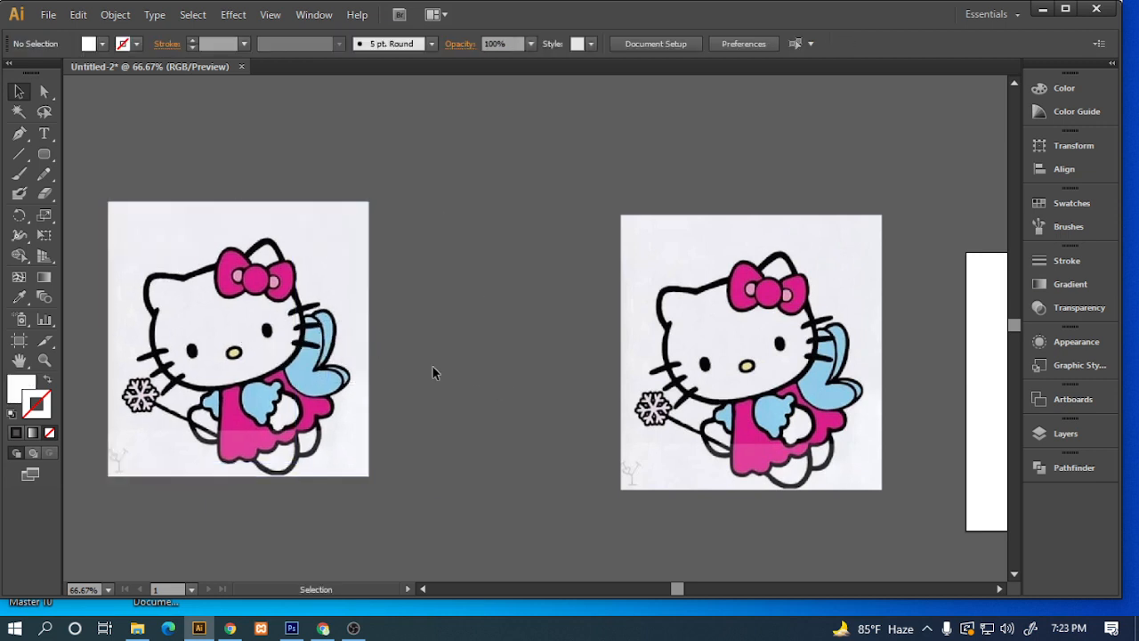
{"action": "left_click_drag", "start_coordinate": [432, 366], "coordinate": [345, 321]}
{"action": "left_click", "coordinate": [415, 356]}
{"action": "left_click_drag", "start_coordinate": [443, 384], "coordinate": [287, 319]}
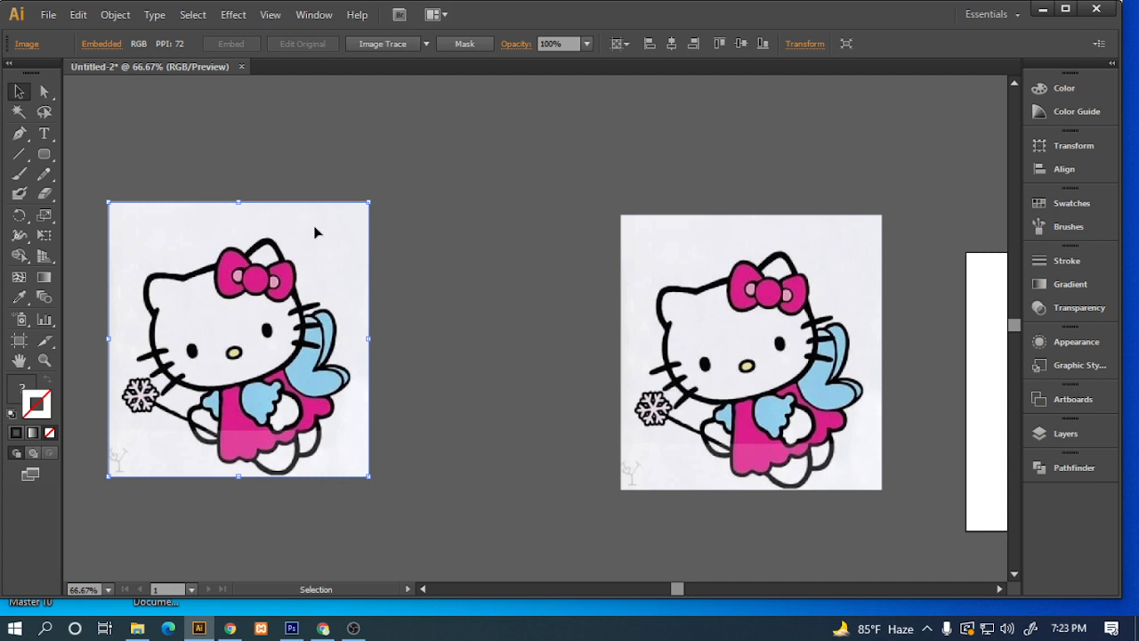
{"action": "left_click", "coordinate": [381, 338]}
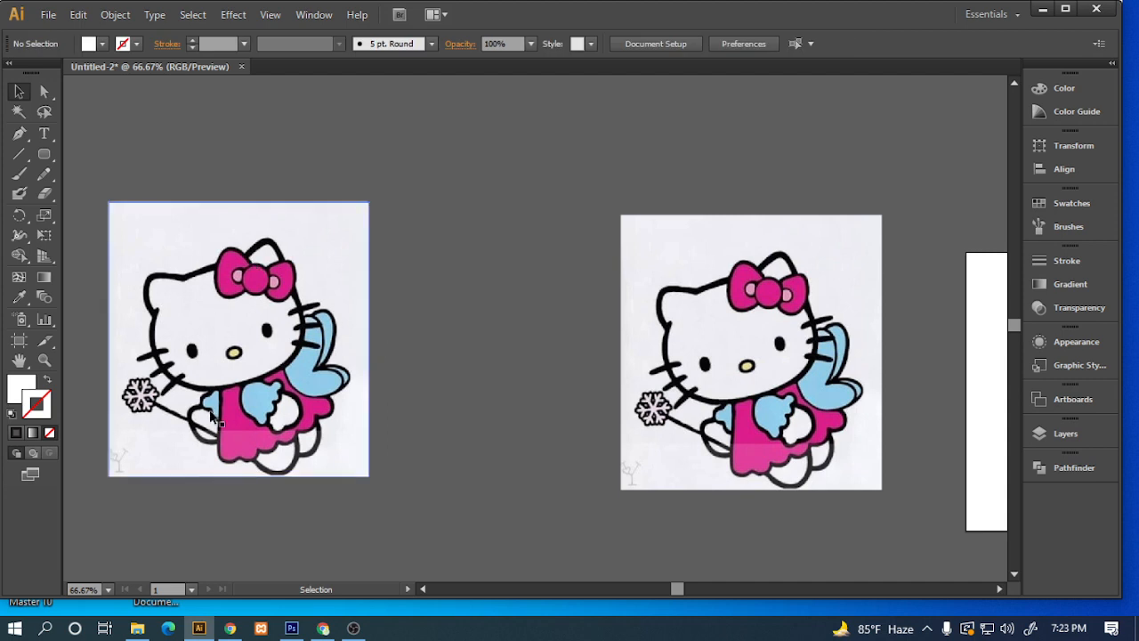
{"action": "left_click_drag", "start_coordinate": [410, 396], "coordinate": [230, 291]}
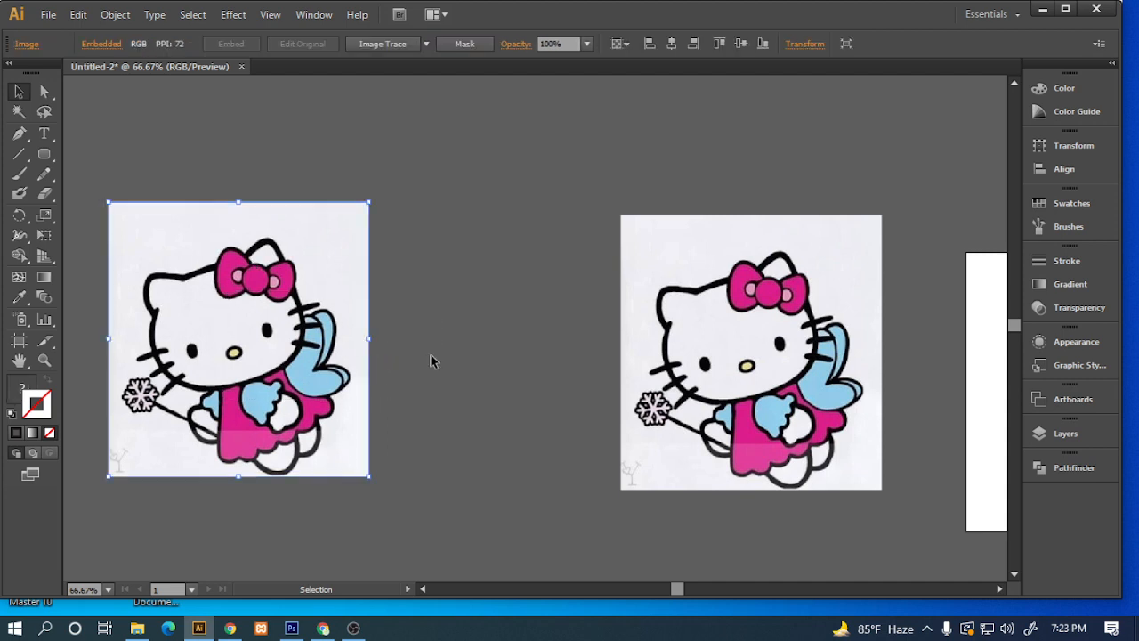
{"action": "left_click_drag", "start_coordinate": [457, 375], "coordinate": [308, 299]}
{"action": "left_click", "coordinate": [421, 360]}
{"action": "left_click_drag", "start_coordinate": [445, 384], "coordinate": [347, 346]}
{"action": "left_click", "coordinate": [424, 378]}
Move the first Hello Kitty image slightly toward its copy and display the Image Trace settings with the advanced options.
{"action": "mouse_move", "coordinate": [280, 316]}
{"action": "left_mouse_down"}
{"action": "mouse_move", "coordinate": [340, 301]}
{"action": "mouse_move", "coordinate": [359, 316]}
{"action": "mouse_move", "coordinate": [298, 312]}
{"action": "left_mouse_up"}
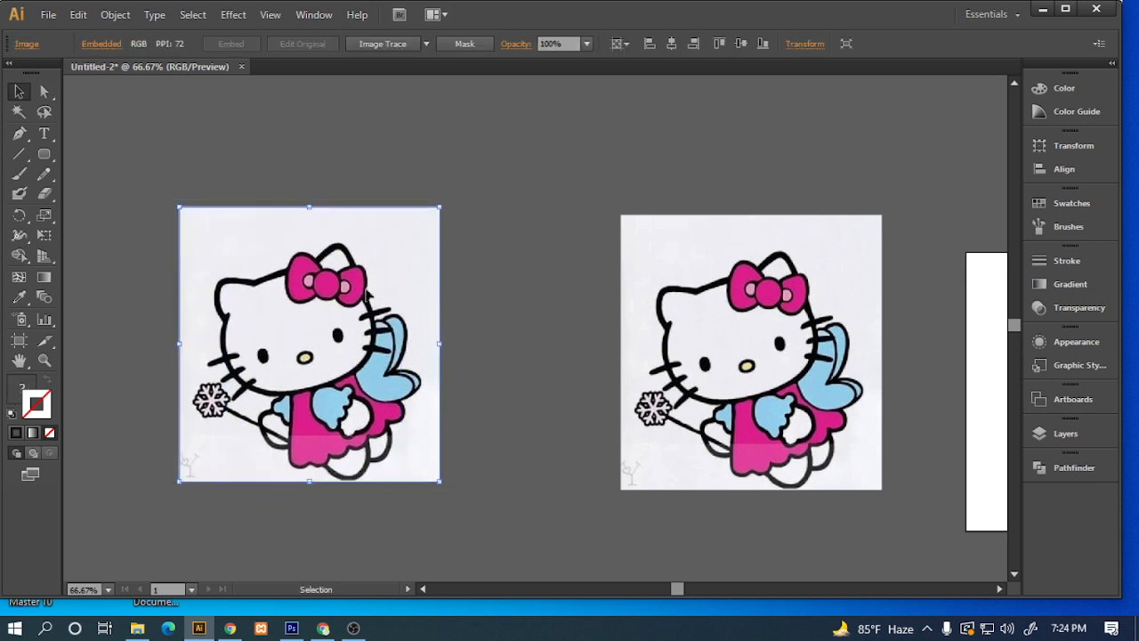
{"action": "left_click_drag", "start_coordinate": [377, 359], "coordinate": [392, 358]}
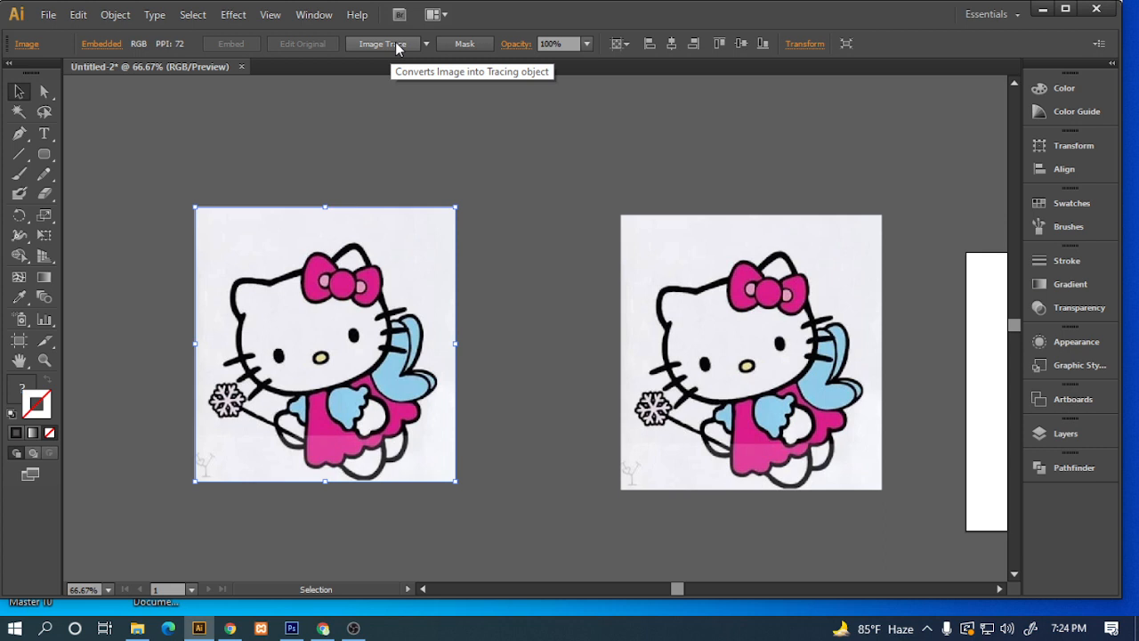
{"action": "left_click", "coordinate": [319, 20]}
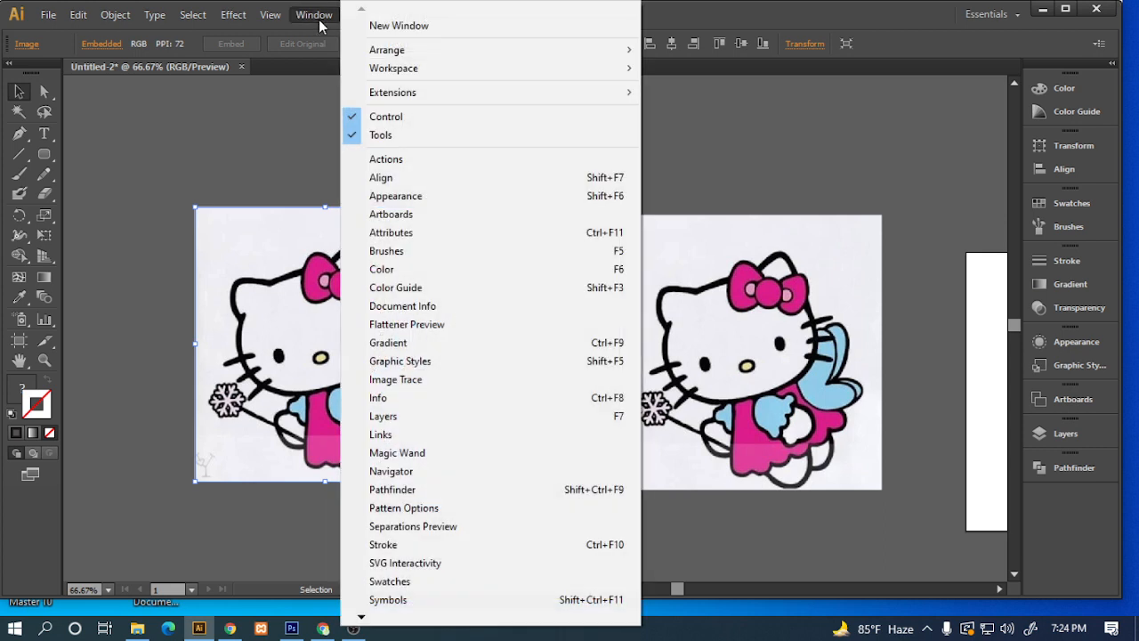
{"action": "left_click", "coordinate": [391, 379]}
{"action": "left_click_drag", "start_coordinate": [579, 162], "coordinate": [570, 83]}
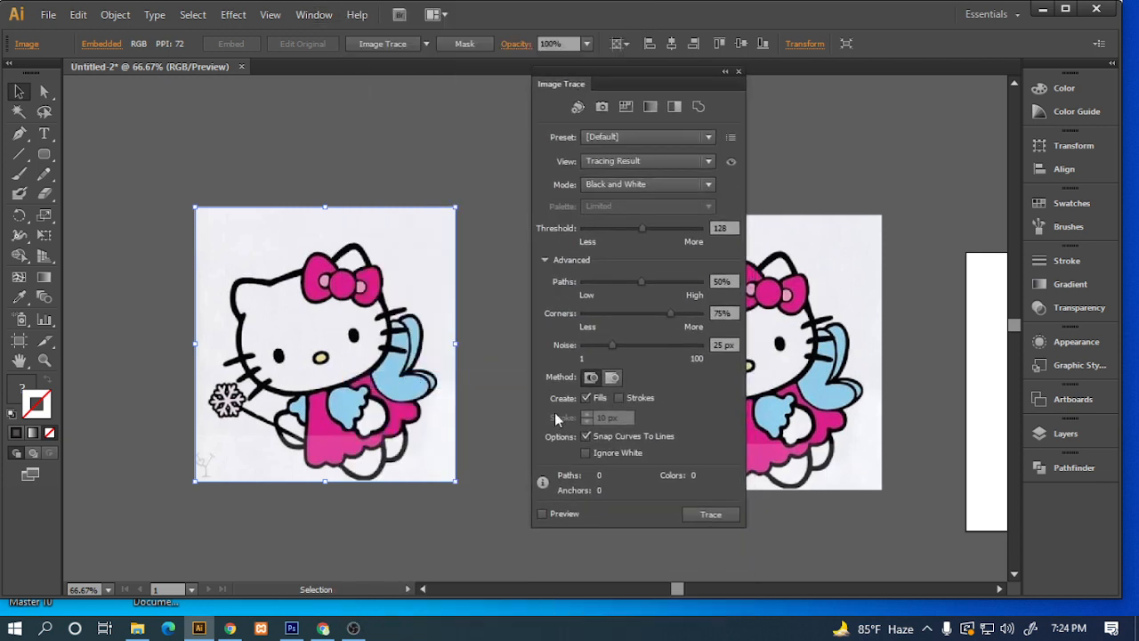
{"action": "left_click", "coordinate": [543, 260]}
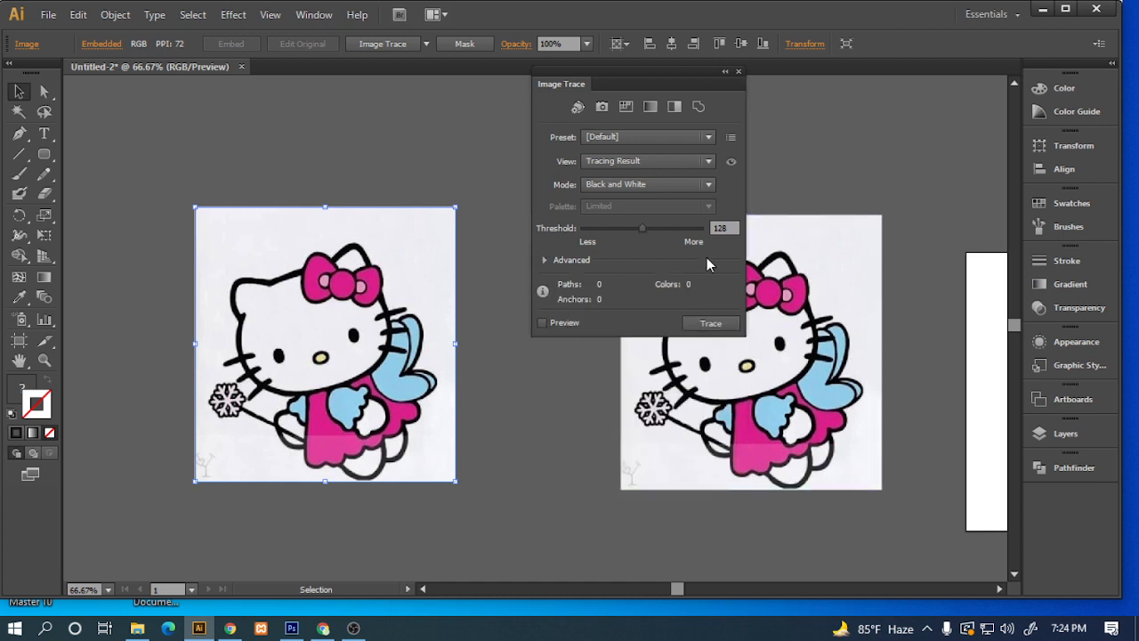
{"action": "left_click", "coordinate": [545, 260]}
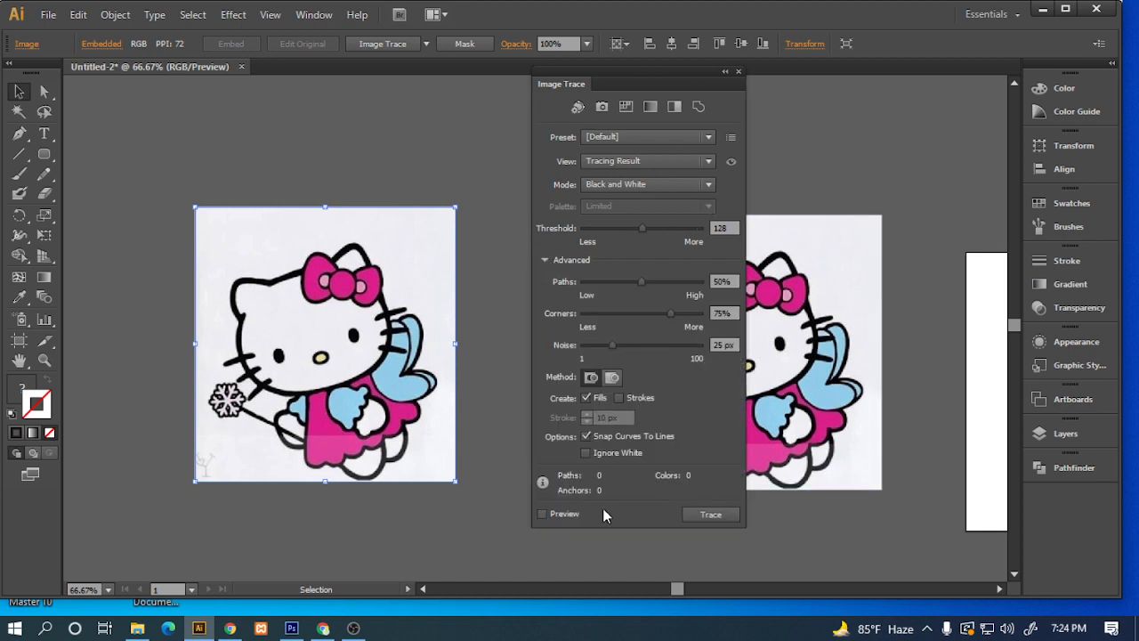
Trace the selected Hello Kitty image in black and white with Preview and Ignore White enabled.
{"action": "left_click", "coordinate": [550, 516]}
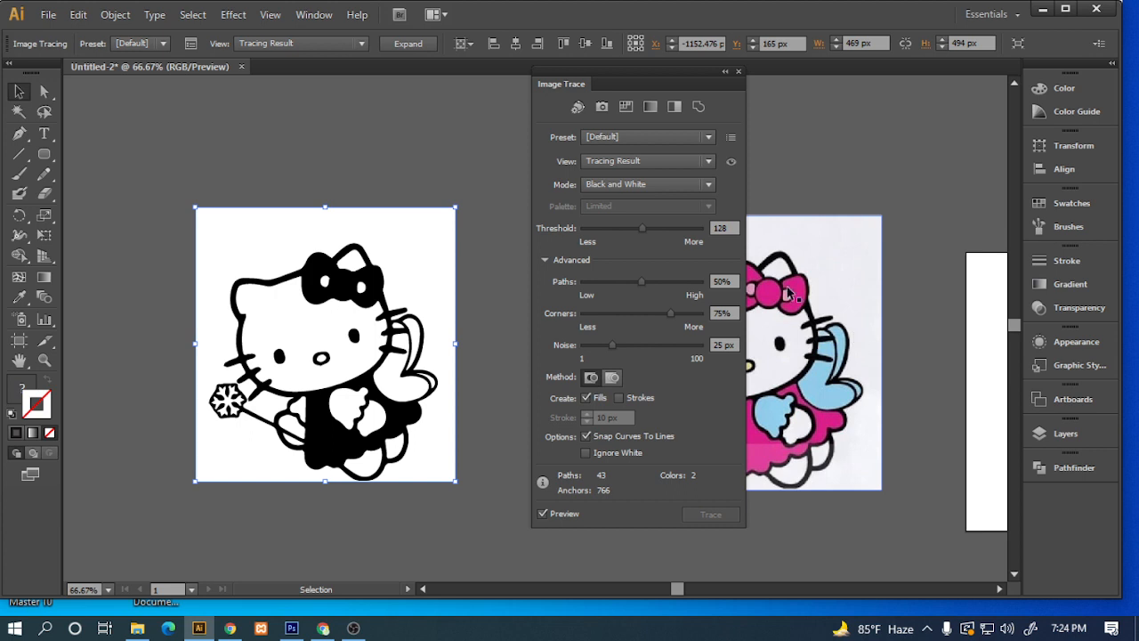
{"action": "left_click", "coordinate": [586, 452]}
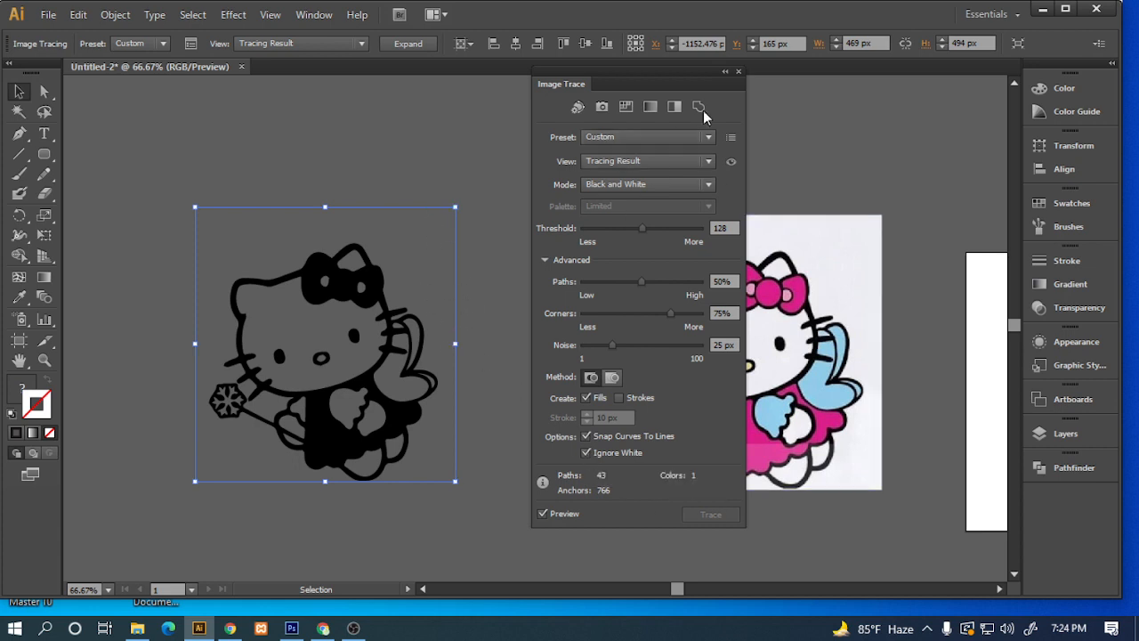
{"action": "left_click", "coordinate": [739, 71]}
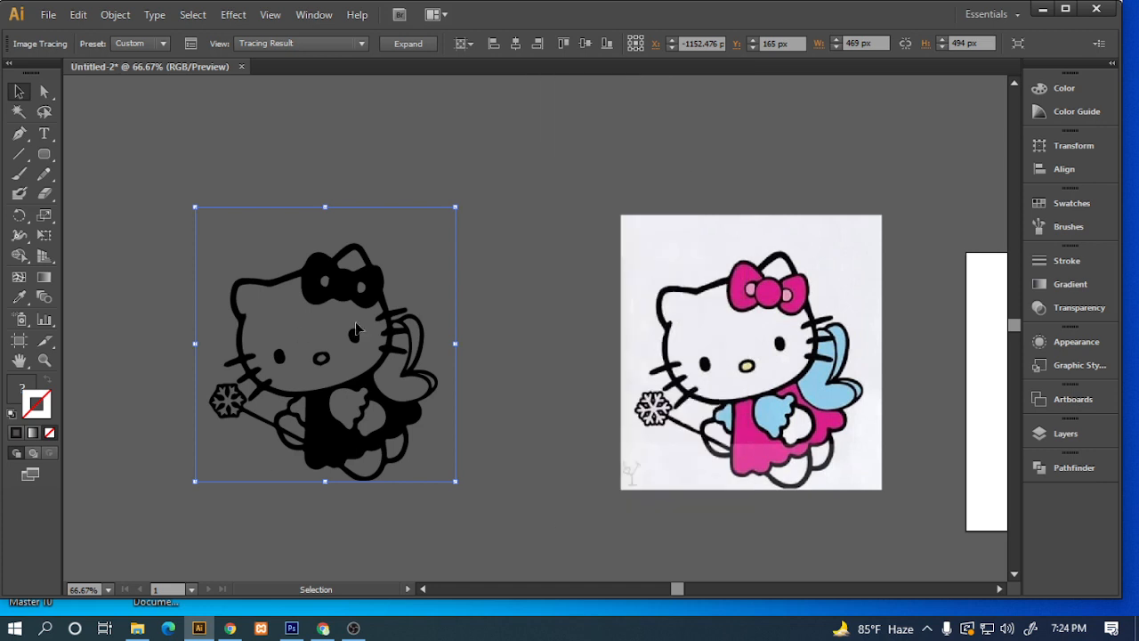
Expand the tracing into editable paths, ungroup them and clear the selection.
{"action": "left_click", "coordinate": [401, 49]}
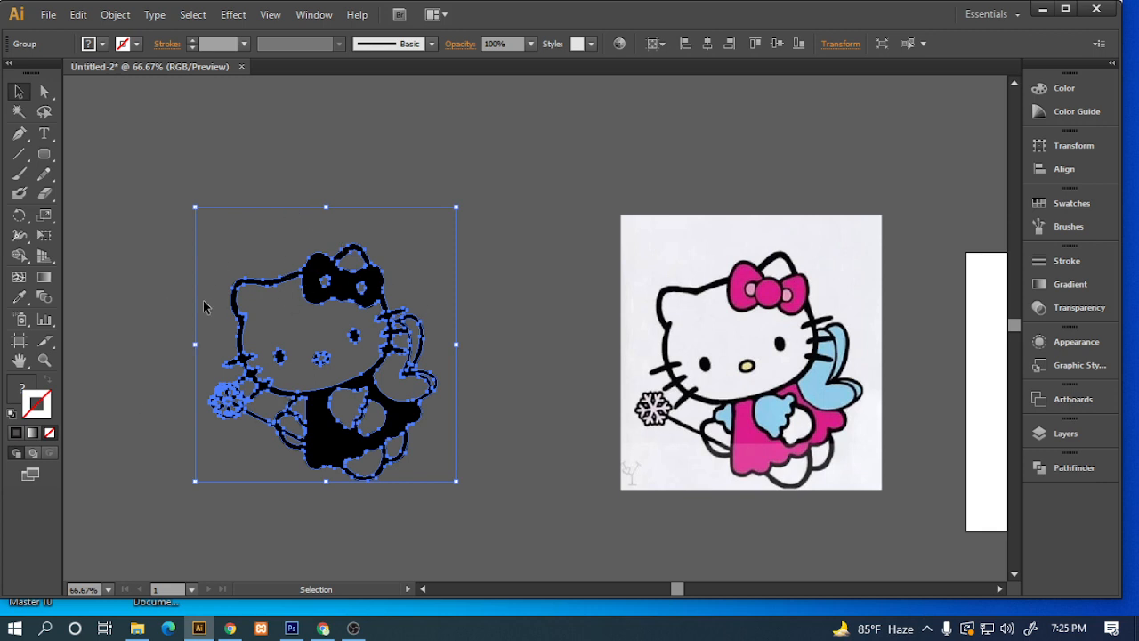
{"action": "right_click", "coordinate": [304, 235]}
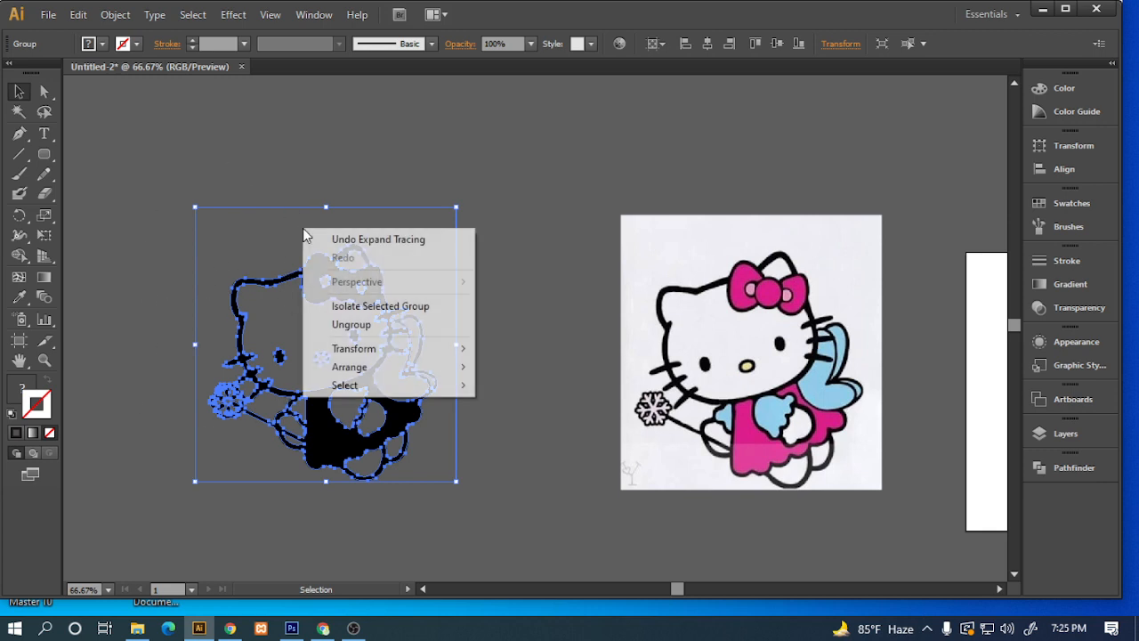
{"action": "left_click", "coordinate": [361, 326]}
{"action": "left_click", "coordinate": [549, 329]}
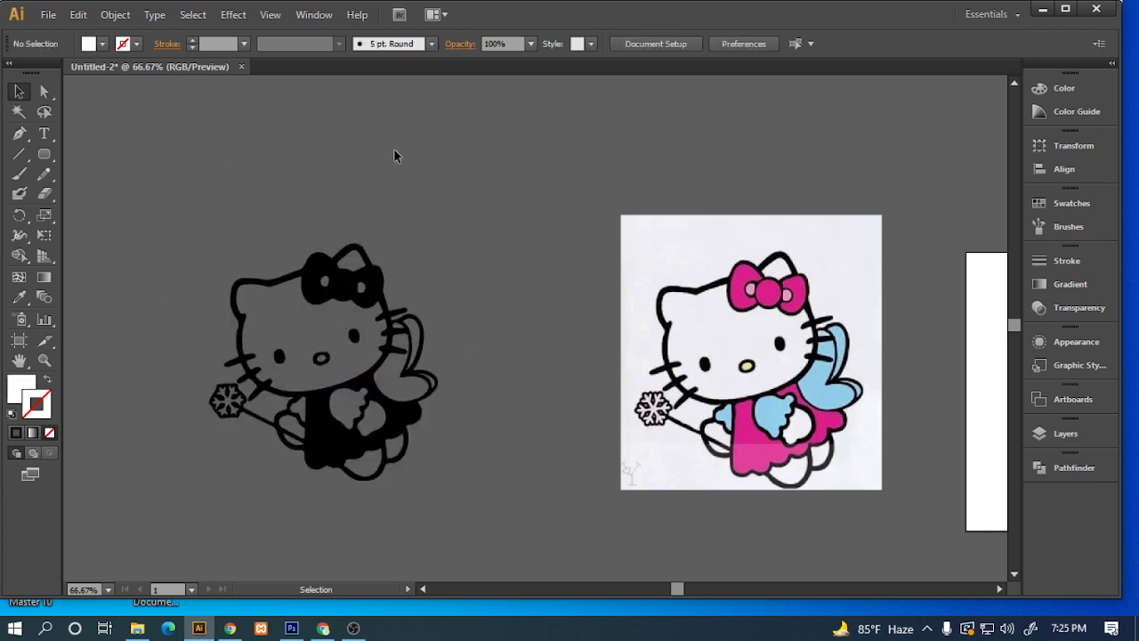
Move the unfilled wing path out of the traced drawing and delete it.
{"action": "left_click_drag", "start_coordinate": [394, 148], "coordinate": [490, 255]}
{"action": "left_click", "coordinate": [489, 262]}
{"action": "left_click_drag", "start_coordinate": [122, 208], "coordinate": [497, 507]}
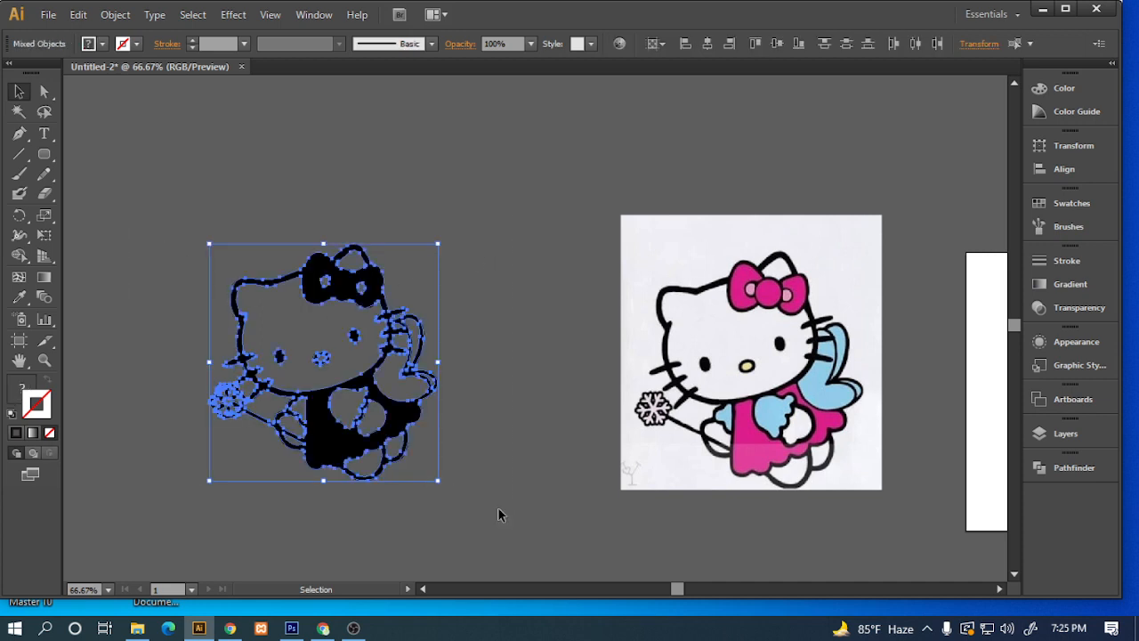
{"action": "left_click", "coordinate": [497, 506]}
{"action": "left_click_drag", "start_coordinate": [405, 407], "coordinate": [529, 310]}
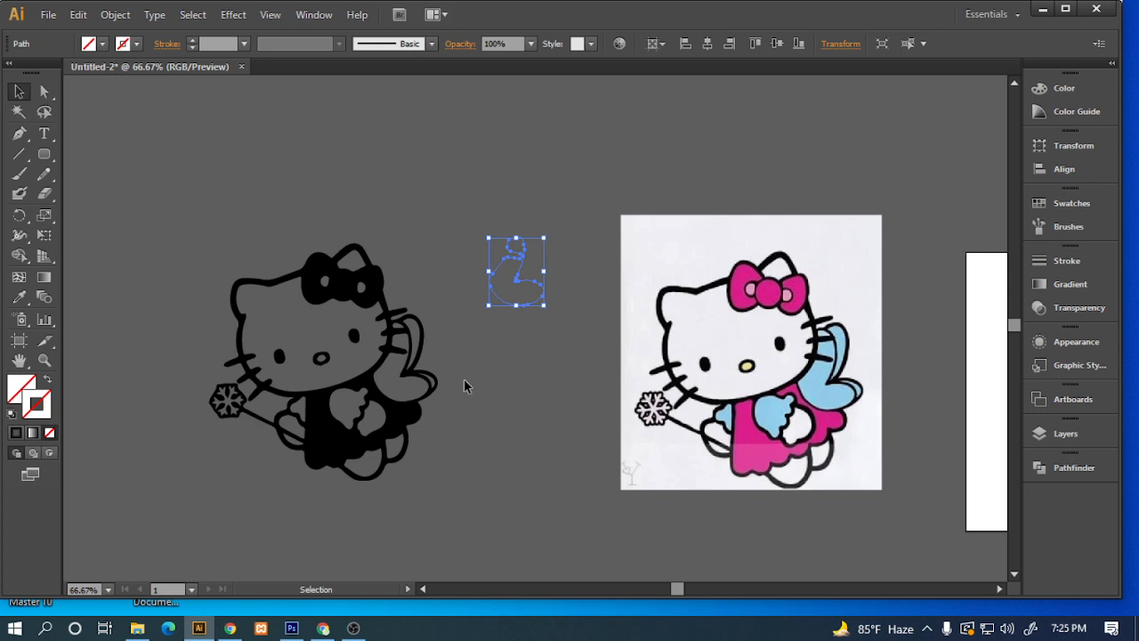
{"action": "key", "text": "Delete"}
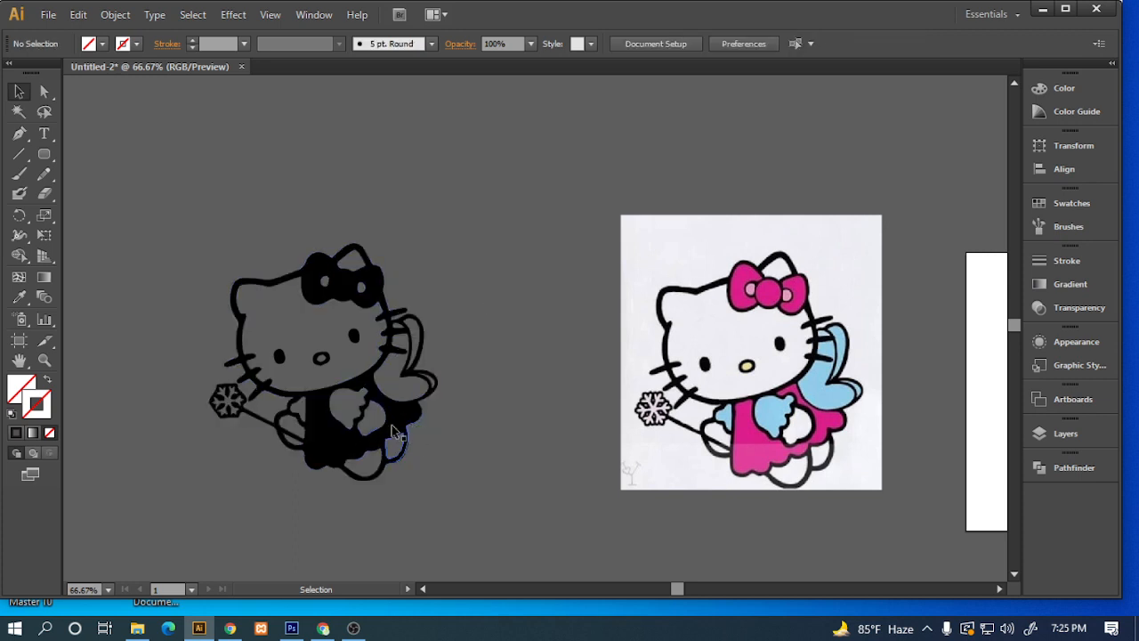
Try moving the black compound path, then undo that move along with the wing path's deletion and displacement.
{"action": "left_click_drag", "start_coordinate": [391, 432], "coordinate": [507, 308]}
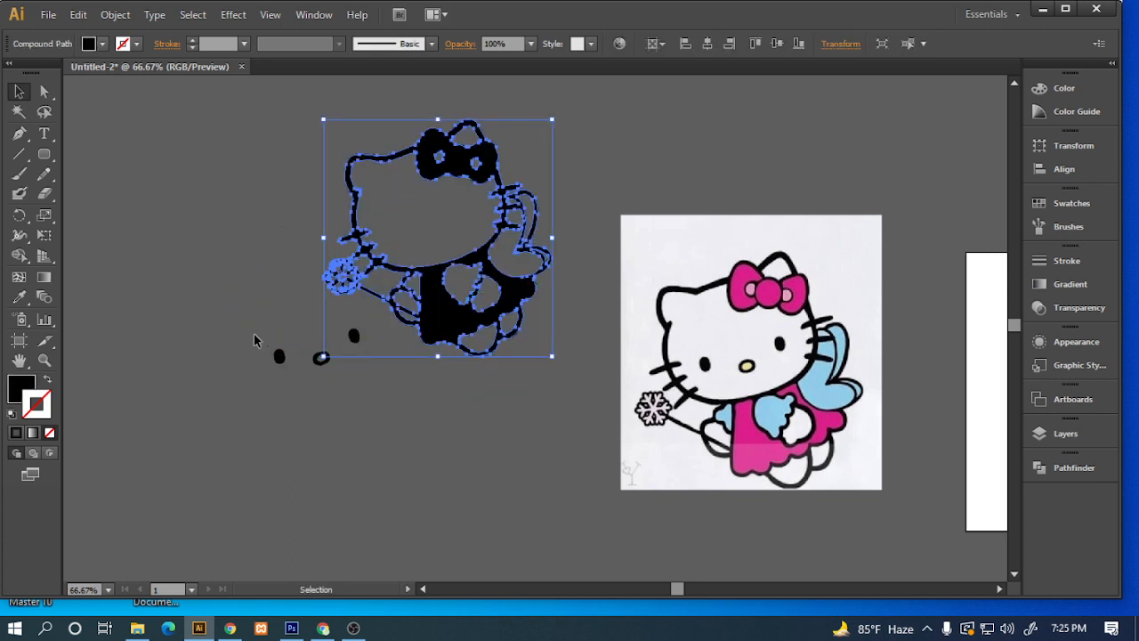
{"action": "key", "text": "ctrl+z"}
{"action": "left_click", "coordinate": [530, 482]}
{"action": "left_click_drag", "start_coordinate": [464, 401], "coordinate": [560, 373]}
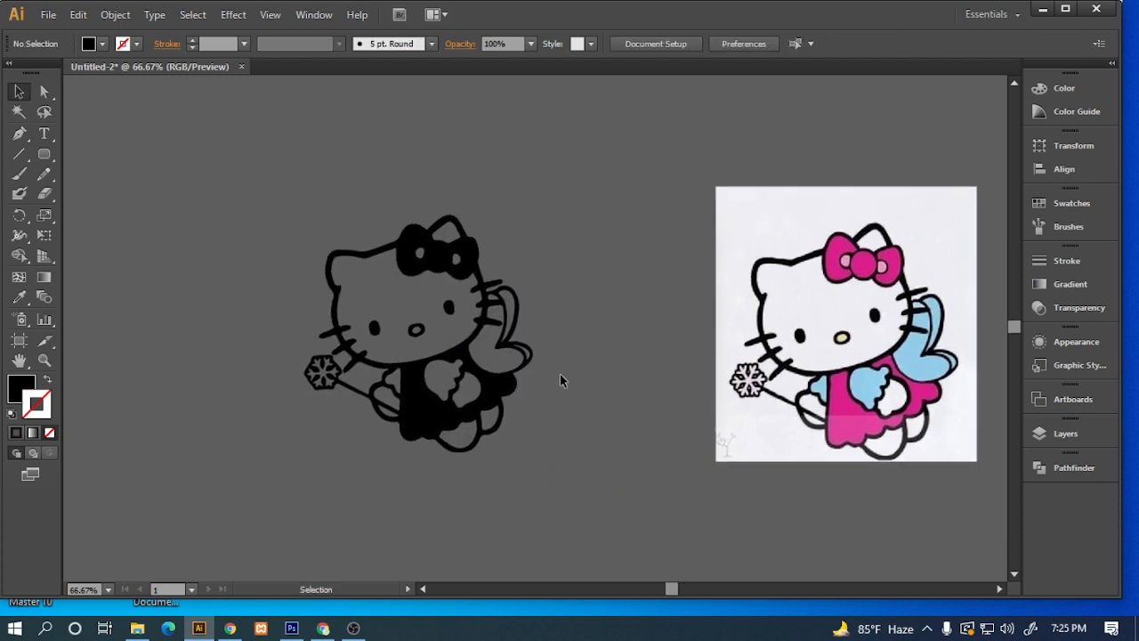
{"action": "key", "text": "ctrl+z"}
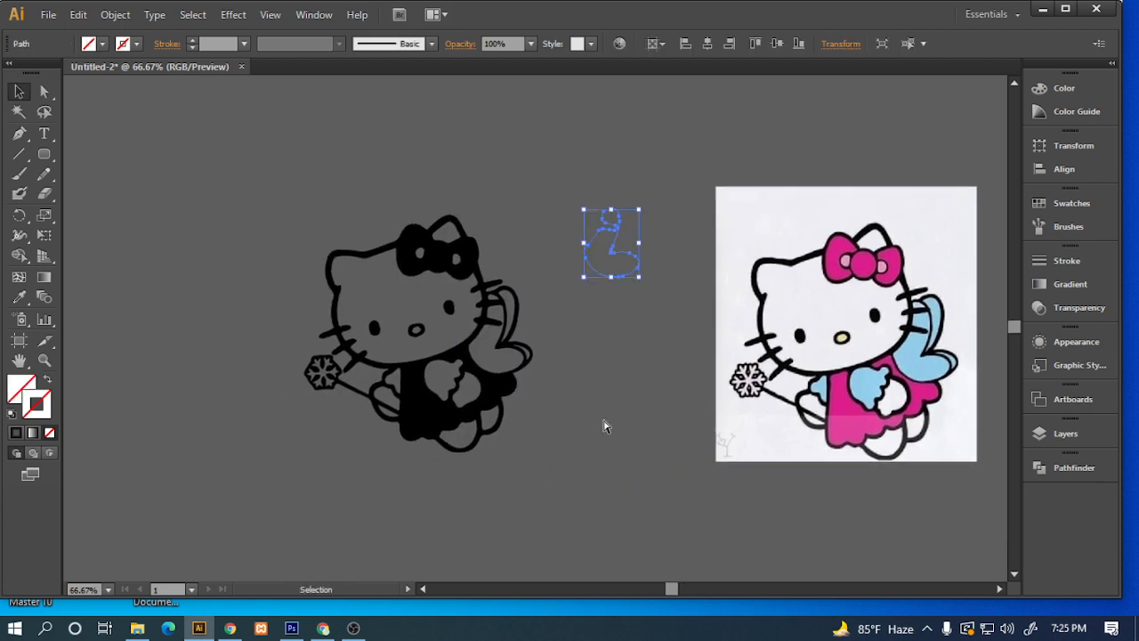
{"action": "key", "text": "ctrl+z"}
{"action": "left_click", "coordinate": [602, 418]}
{"action": "left_click_drag", "start_coordinate": [590, 400], "coordinate": [532, 389]}
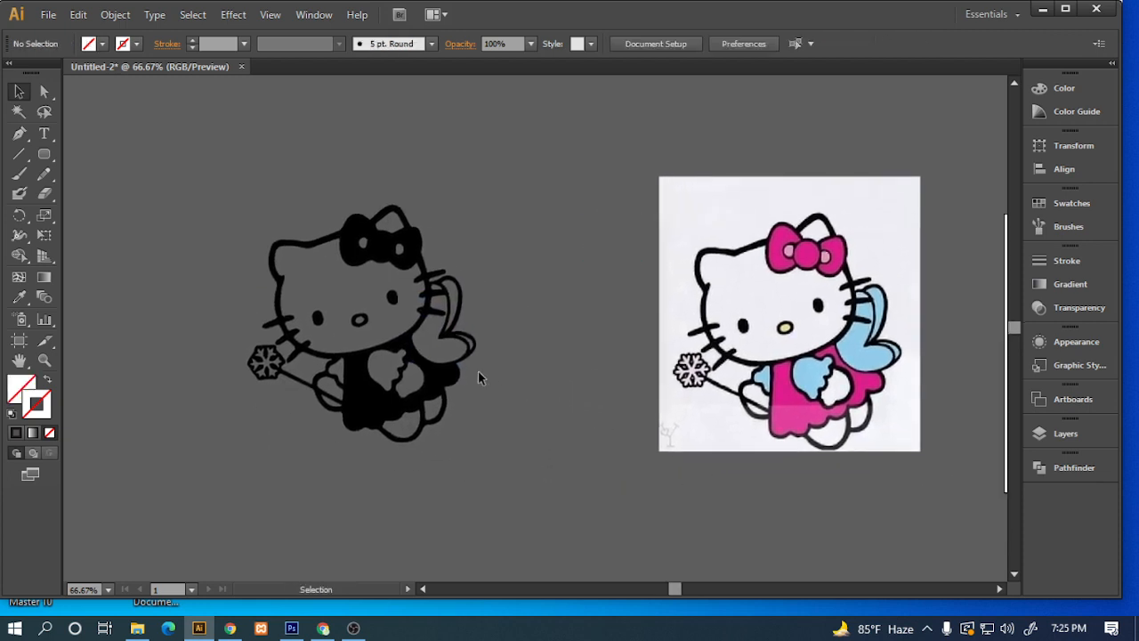
{"action": "left_click", "coordinate": [381, 374]}
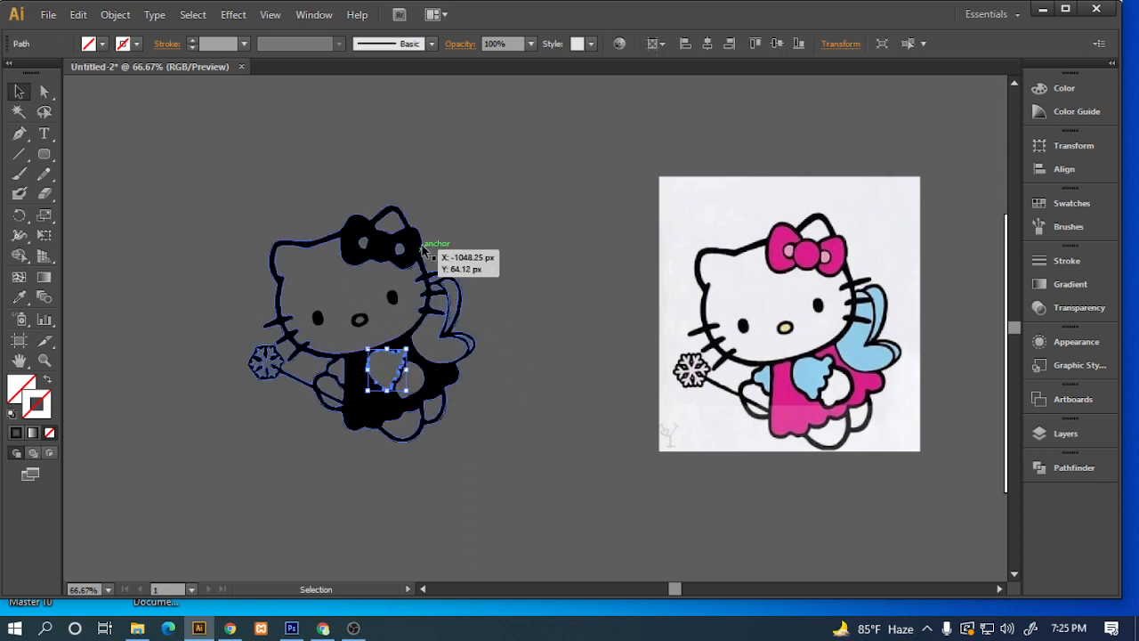
{"action": "scroll", "coordinate": [416, 315], "scroll_direction": "up", "scroll_amount": 2}
{"action": "scroll", "coordinate": [559, 350], "scroll_direction": "down", "scroll_amount": 1}
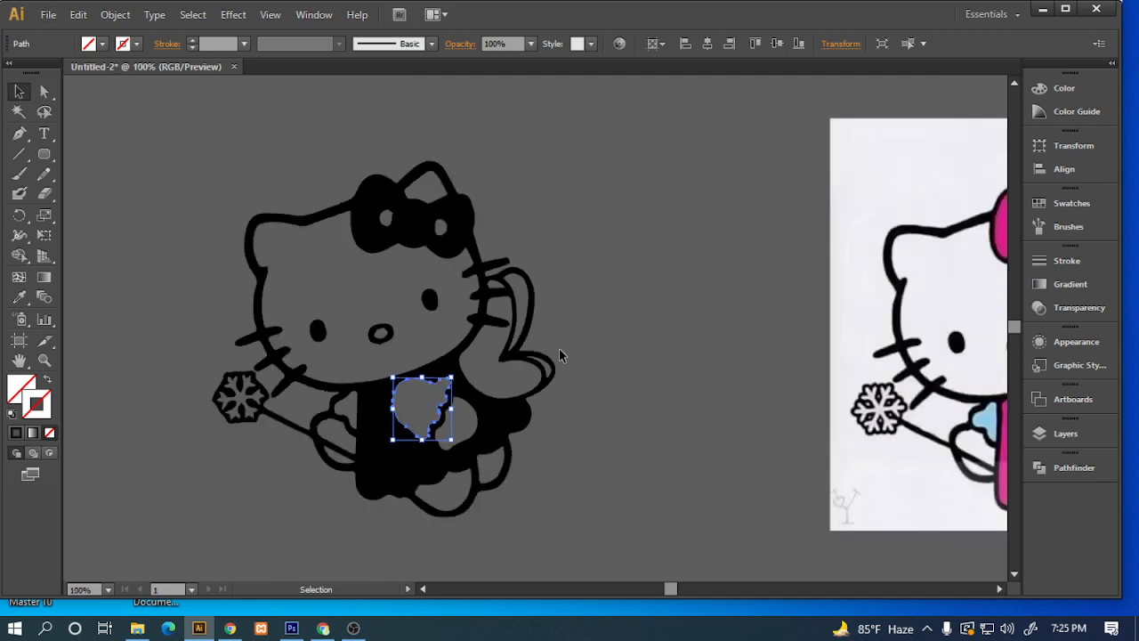
{"action": "mouse_move", "coordinate": [629, 347]}
{"action": "left_mouse_down"}
{"action": "mouse_move", "coordinate": [535, 330]}
{"action": "mouse_move", "coordinate": [513, 364]}
{"action": "left_mouse_up"}
{"action": "scroll", "coordinate": [534, 329], "scroll_direction": "down", "scroll_amount": 1}
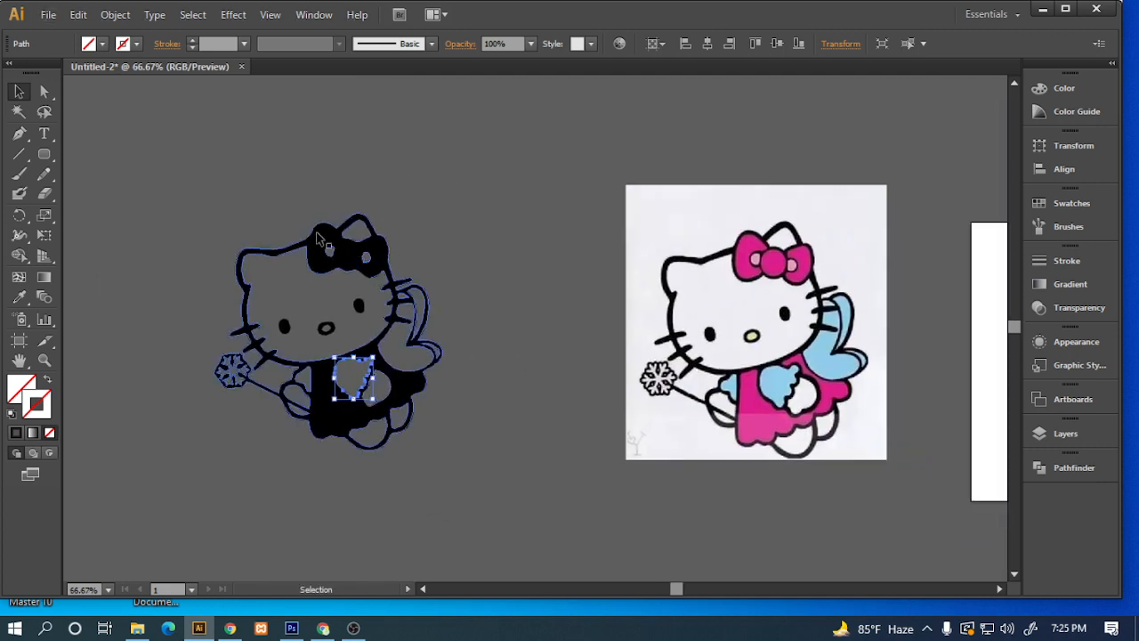
{"action": "left_click", "coordinate": [317, 237]}
{"action": "left_click", "coordinate": [533, 347]}
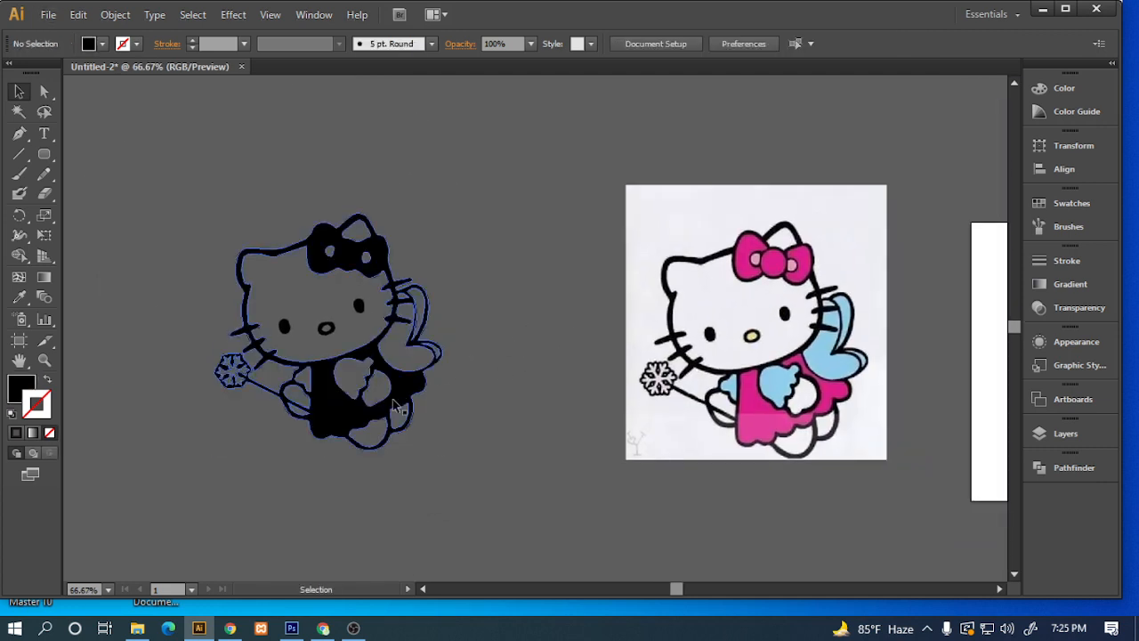
Fill the traced drawing's larger sleeve with the light blue sampled from the reference image's sleeve using the Eyedropper.
{"action": "left_click", "coordinate": [349, 372]}
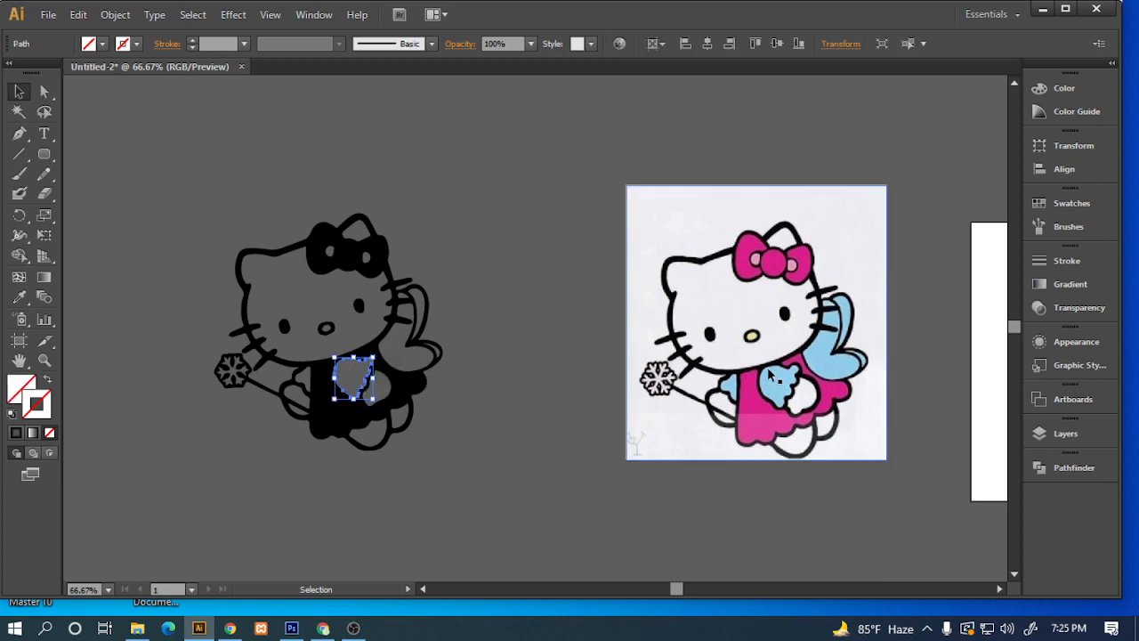
{"action": "left_click", "coordinate": [20, 388]}
{"action": "left_click", "coordinate": [19, 297]}
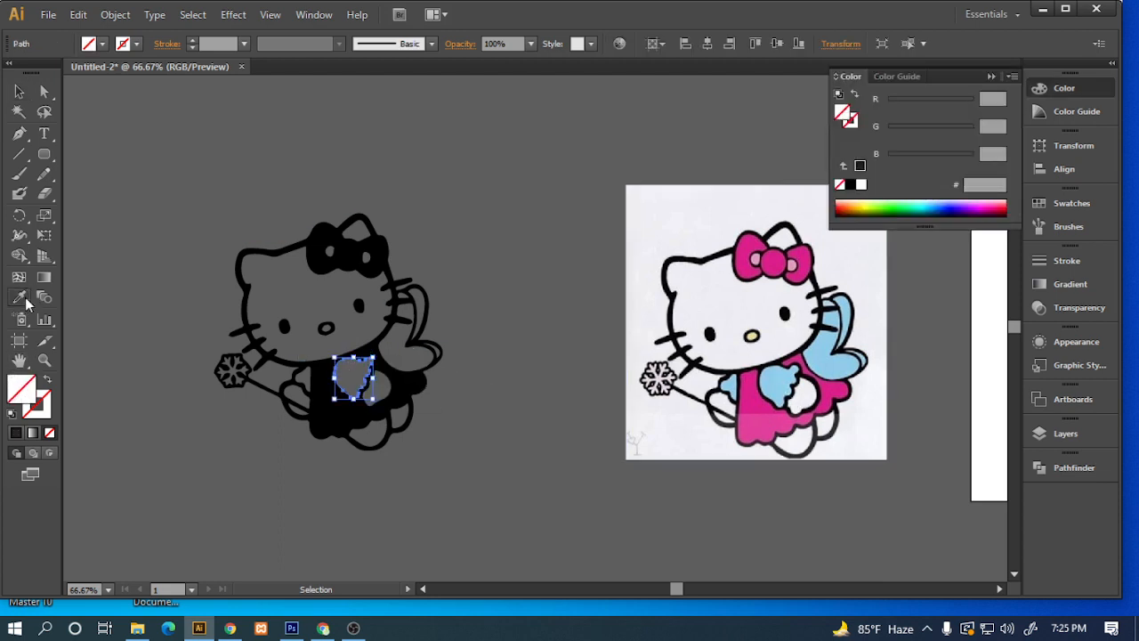
{"action": "left_click", "coordinate": [785, 385]}
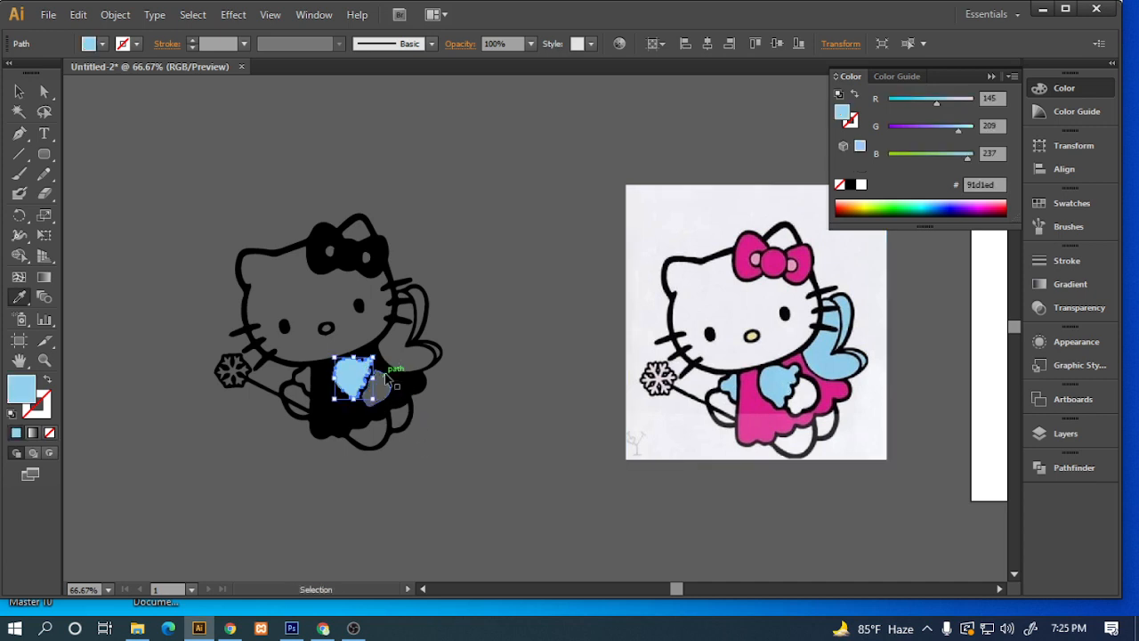
Fill the traced hand beside the blue sleeve with the off-white sampled from the reference image's hand.
{"action": "left_click", "coordinate": [378, 390], "text": "ctrl"}
{"action": "left_click", "coordinate": [791, 383]}
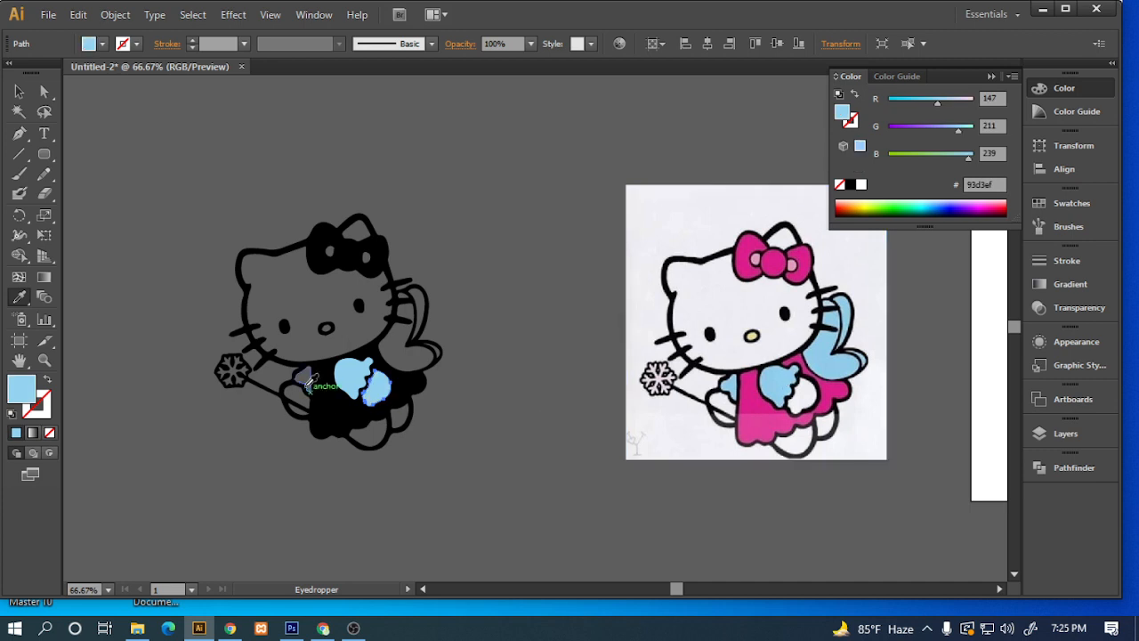
{"action": "left_click", "coordinate": [804, 393]}
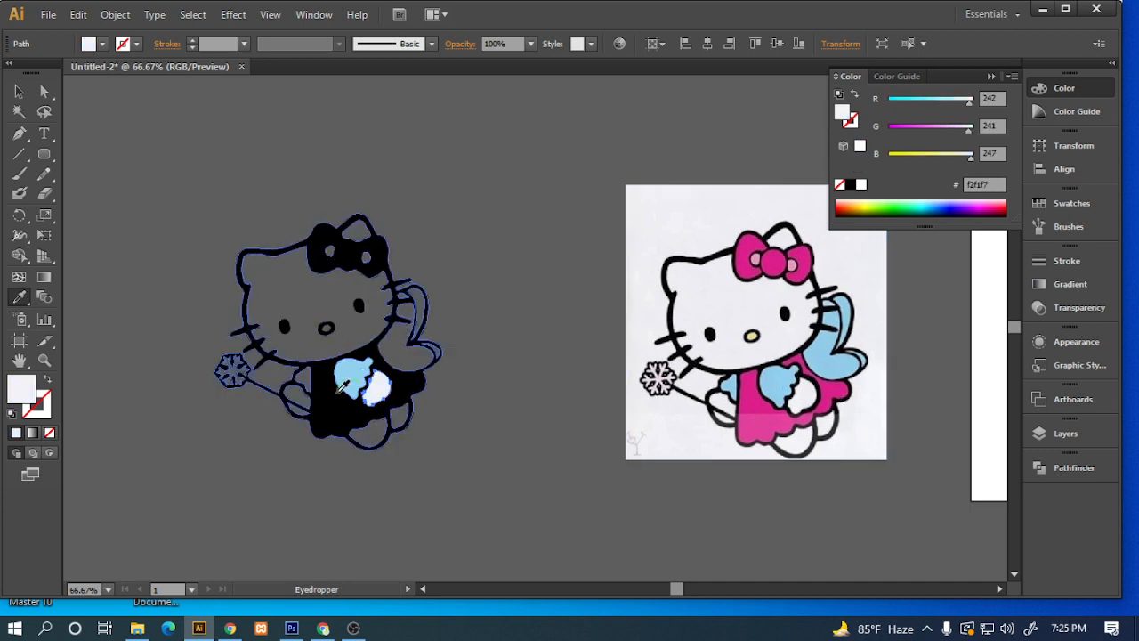
Examine which parts of the traced drawing, such as the dress area, belong to the black compound path.
{"action": "left_click", "coordinate": [342, 412], "text": "ctrl"}
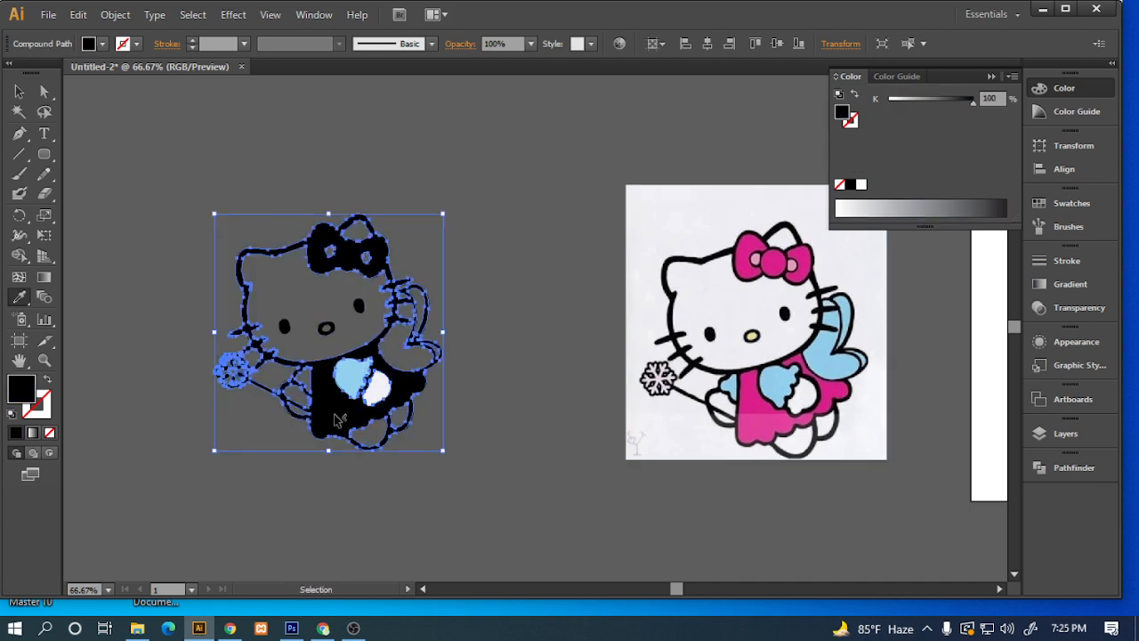
{"action": "left_click", "coordinate": [19, 90]}
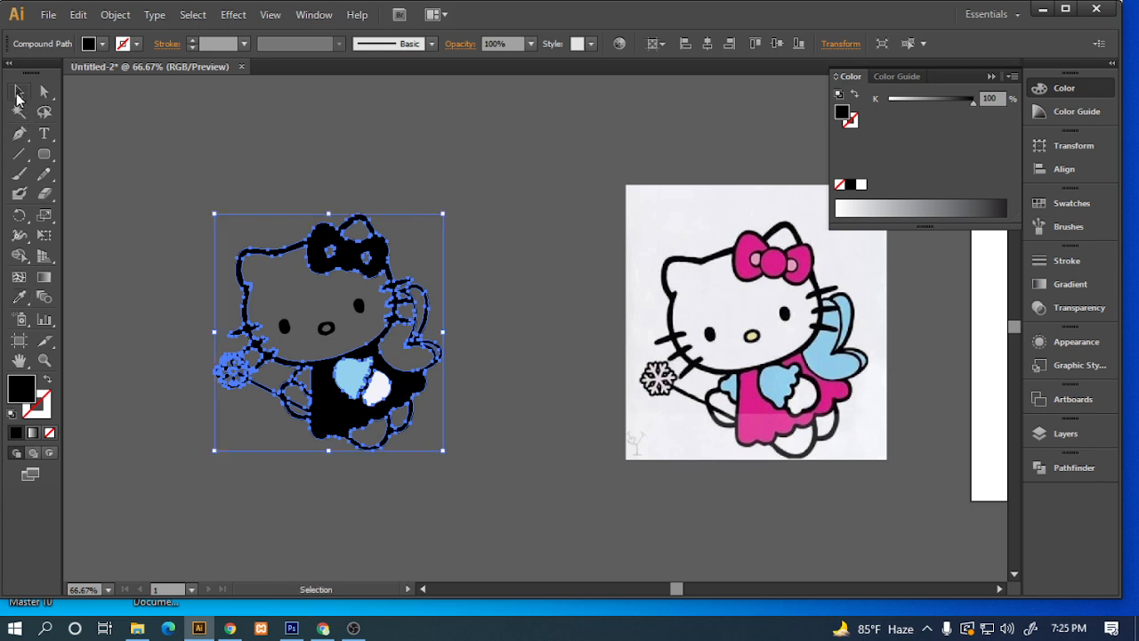
{"action": "left_click", "coordinate": [553, 436]}
{"action": "scroll", "coordinate": [433, 416], "scroll_direction": "up", "scroll_amount": 1}
{"action": "mouse_move", "coordinate": [469, 432]}
{"action": "left_mouse_down"}
{"action": "mouse_move", "coordinate": [557, 433]}
{"action": "mouse_move", "coordinate": [477, 417]}
{"action": "left_mouse_up"}
{"action": "scroll", "coordinate": [420, 406], "scroll_direction": "down", "scroll_amount": 1}
{"action": "left_click", "coordinate": [373, 400]}
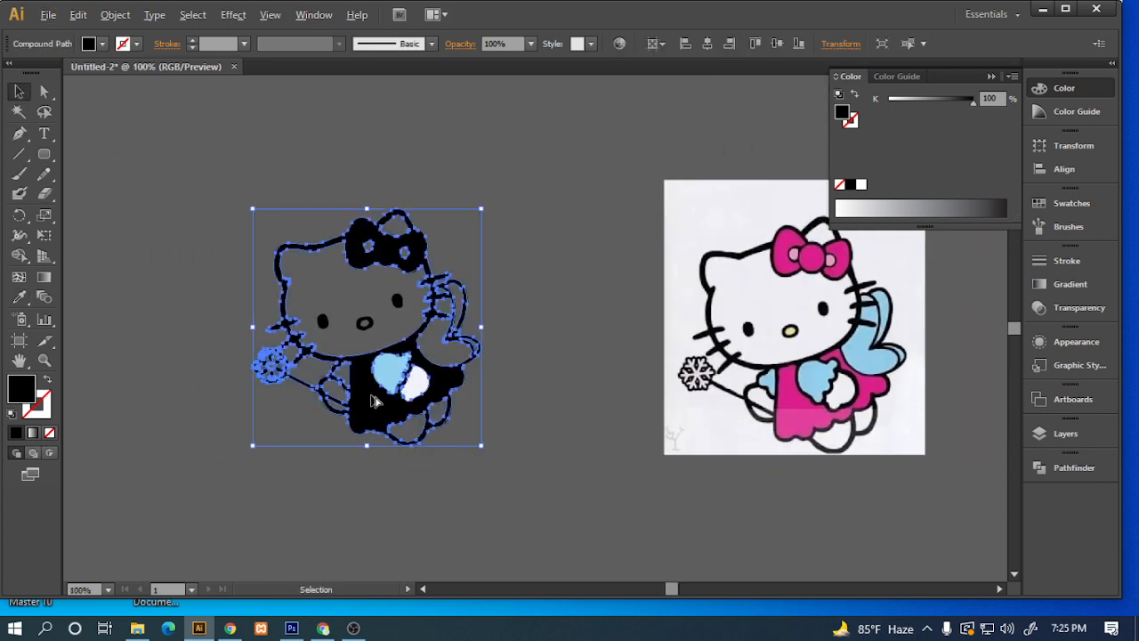
{"action": "scroll", "coordinate": [372, 400], "scroll_direction": "up", "scroll_amount": 2}
{"action": "scroll", "coordinate": [371, 400], "scroll_direction": "down", "scroll_amount": 1}
{"action": "left_click_drag", "start_coordinate": [669, 457], "coordinate": [604, 450]}
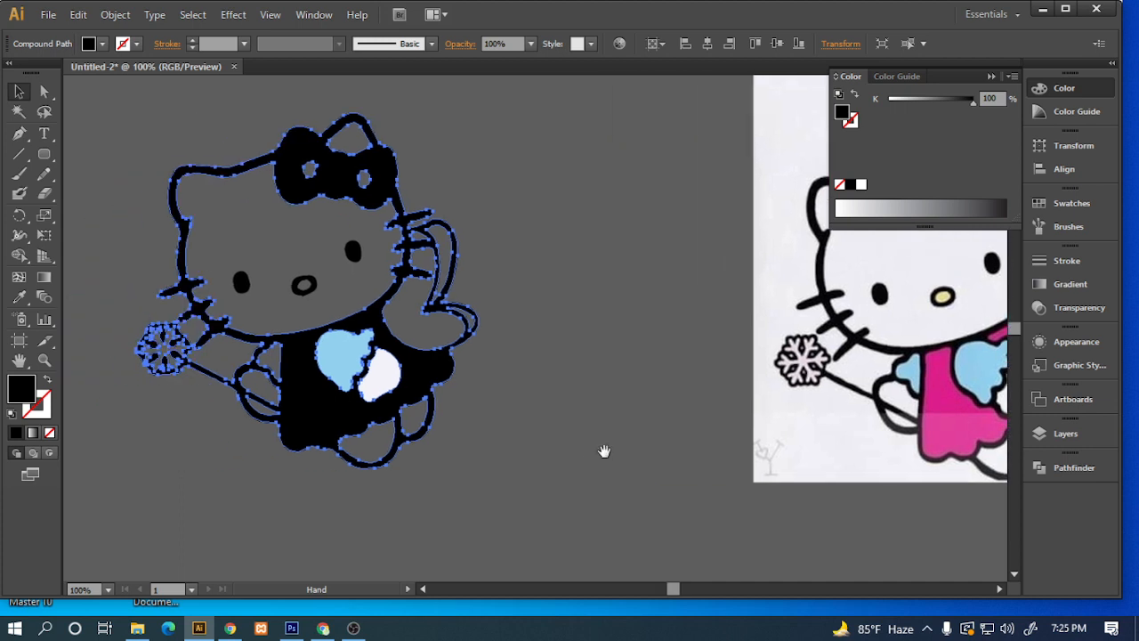
{"action": "left_click", "coordinate": [604, 458]}
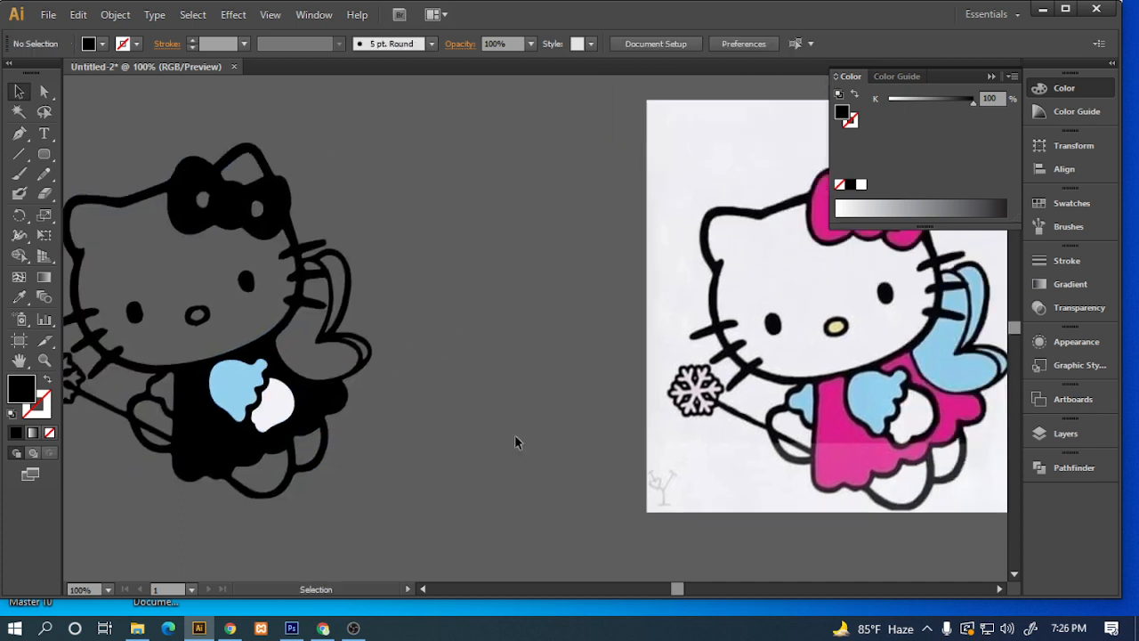
Fill the large wing section and the upper outer wing section with light blue sampled from the reference image's wing using the Eyedropper.
{"action": "left_click", "coordinate": [353, 342]}
{"action": "left_click", "coordinate": [18, 301]}
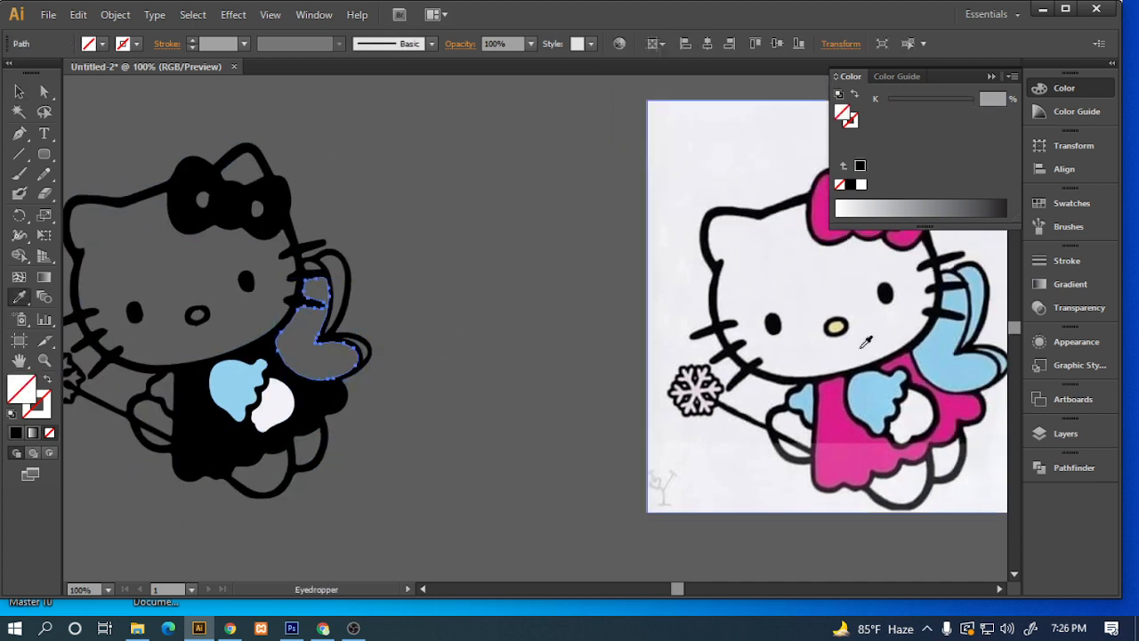
{"action": "left_click", "coordinate": [950, 352]}
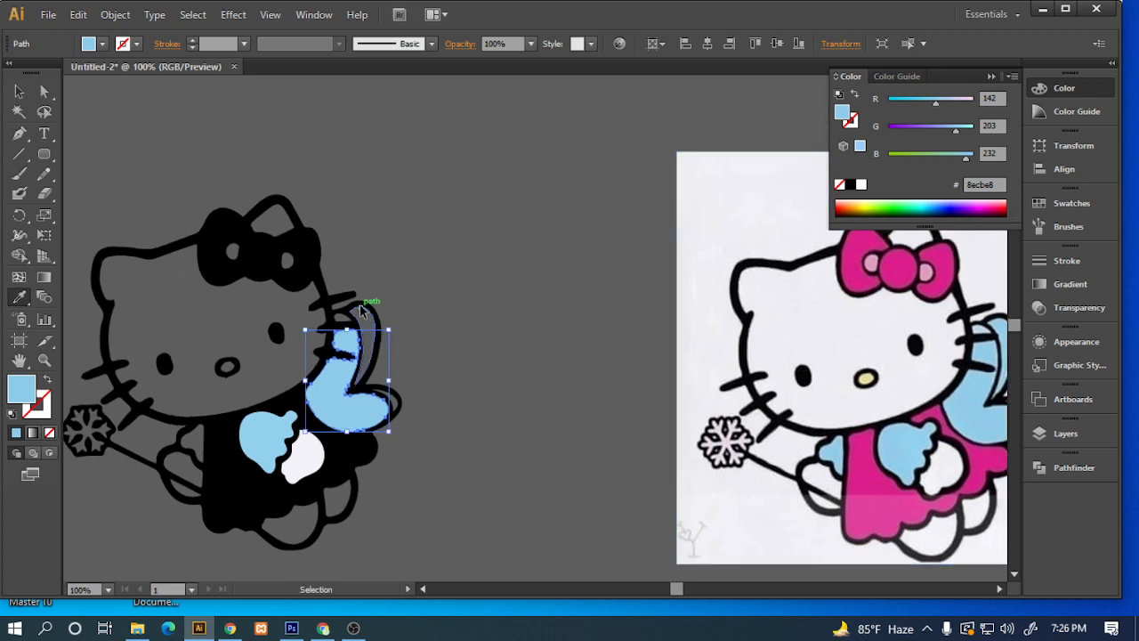
{"action": "left_click", "coordinate": [977, 392]}
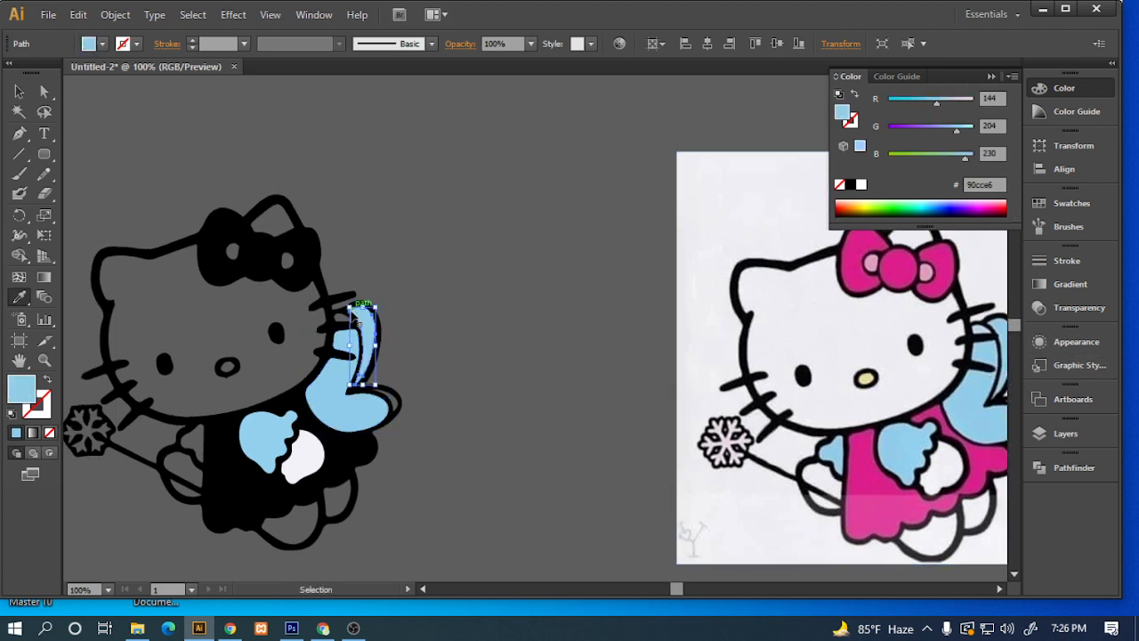
Fill the small wing section beside the whiskers and the lower wing tip with the light blue of the colored wing.
{"action": "left_click", "coordinate": [341, 318], "text": "ctrl"}
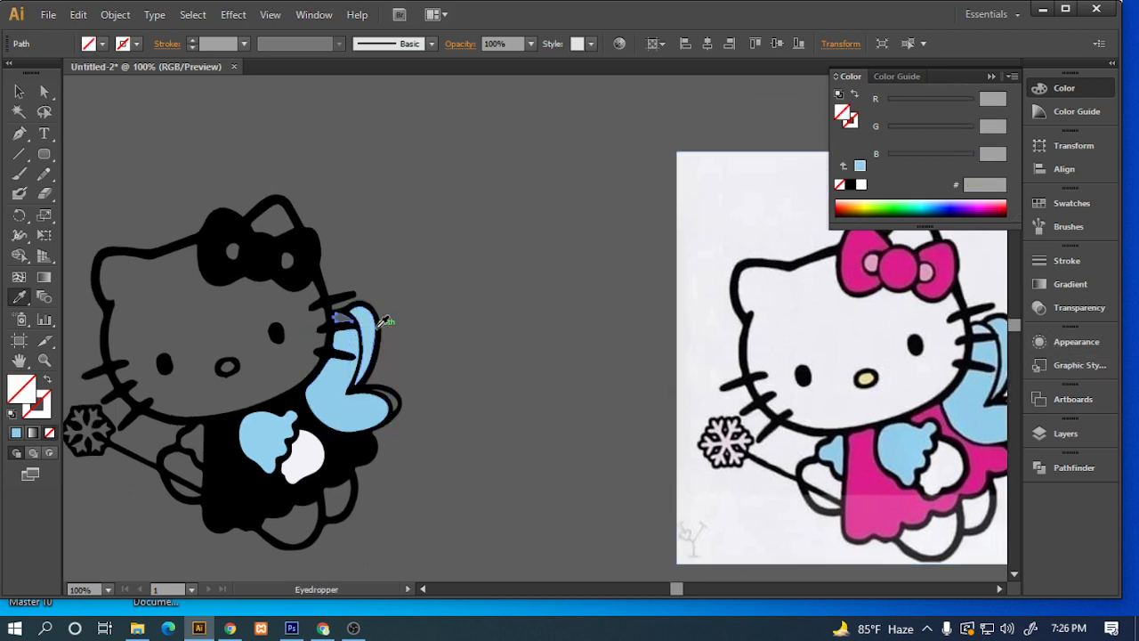
{"action": "left_click", "coordinate": [374, 328]}
{"action": "left_click", "coordinate": [389, 394], "text": "ctrl"}
{"action": "left_click", "coordinate": [378, 356]}
{"action": "left_click_drag", "start_coordinate": [375, 363], "coordinate": [429, 392]}
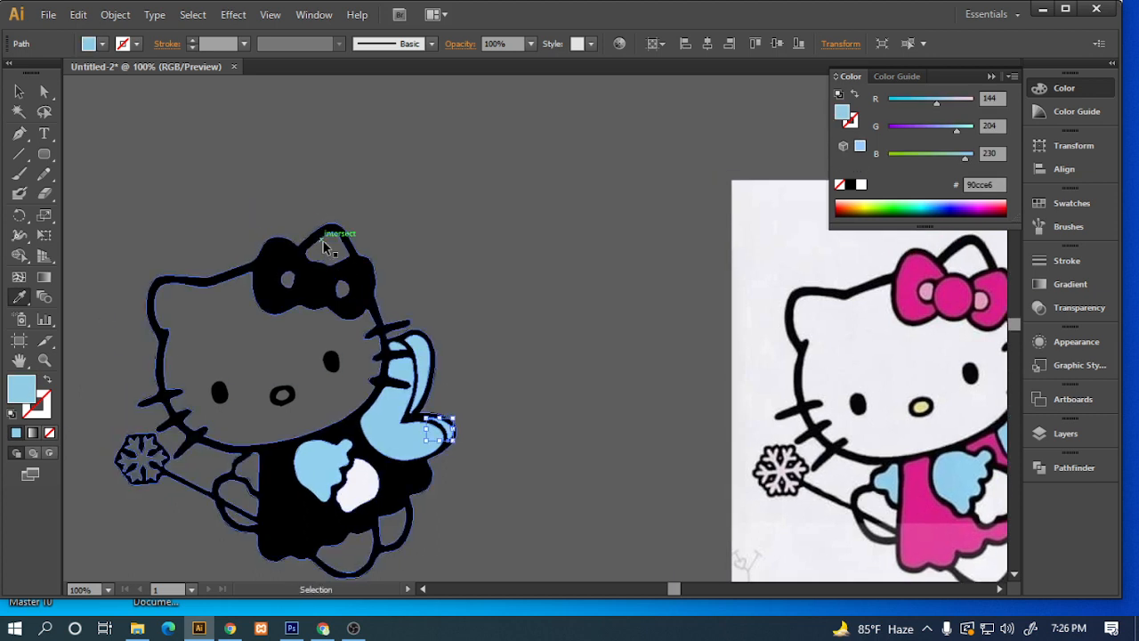
Fill the inside of the ear beside the bow with the off-white sampled from the reference image.
{"action": "left_click", "coordinate": [327, 242], "text": "ctrl"}
{"action": "left_click_drag", "start_coordinate": [591, 347], "coordinate": [461, 351]}
{"action": "left_click", "coordinate": [848, 267]}
{"action": "left_click_drag", "start_coordinate": [334, 343], "coordinate": [510, 363]}
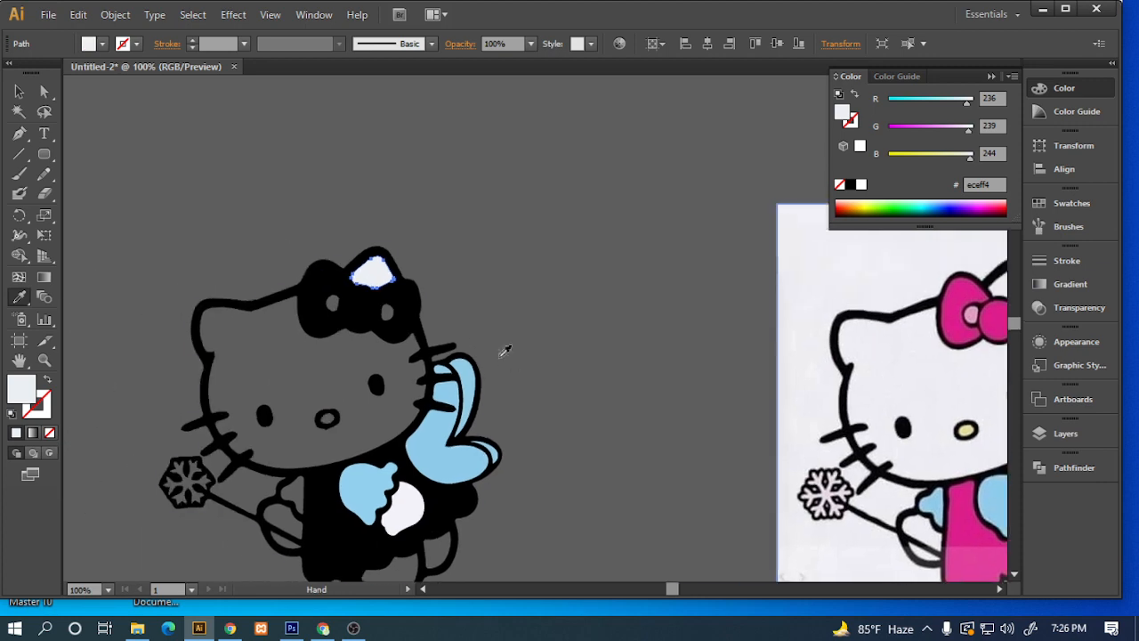
Fill both small spots on the bow with the light pink sampled from the matching spots in the reference image.
{"action": "left_click", "coordinate": [330, 305], "text": "ctrl"}
{"action": "left_click_drag", "start_coordinate": [605, 321], "coordinate": [406, 320]}
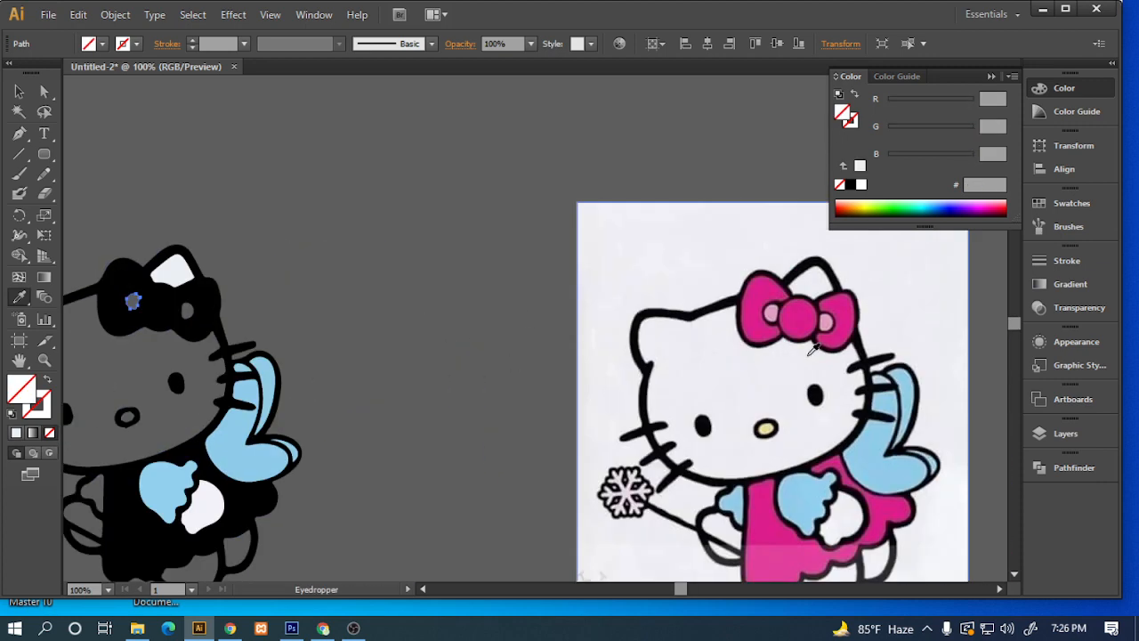
{"action": "left_click", "coordinate": [779, 307]}
{"action": "left_click_drag", "start_coordinate": [285, 407], "coordinate": [418, 447]}
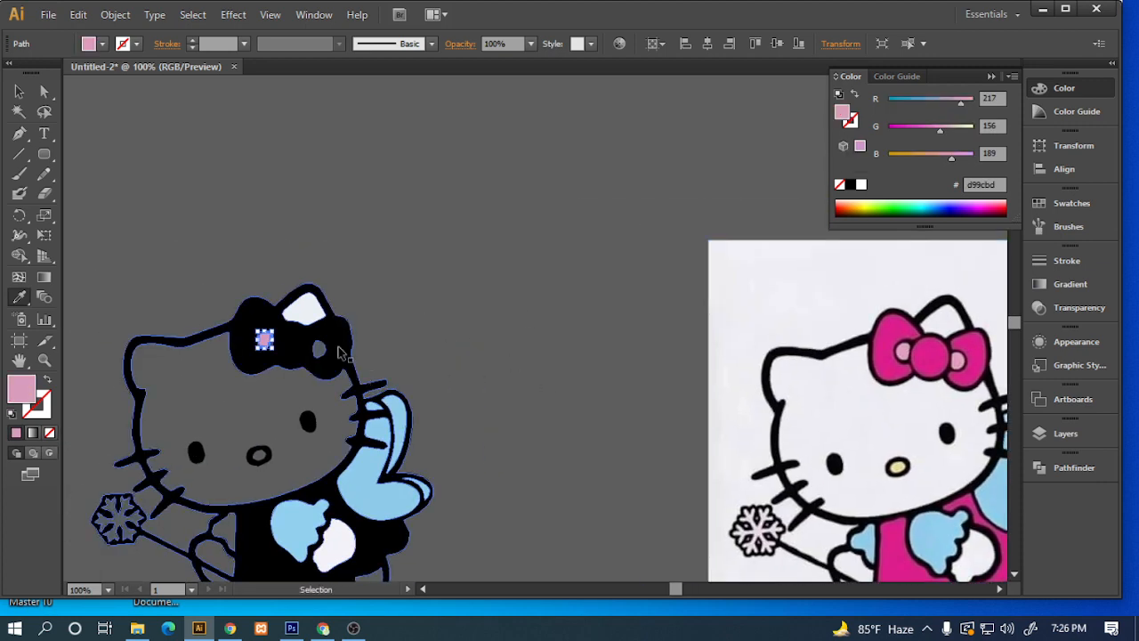
{"action": "left_click", "coordinate": [325, 350], "text": "ctrl"}
{"action": "left_click", "coordinate": [959, 355]}
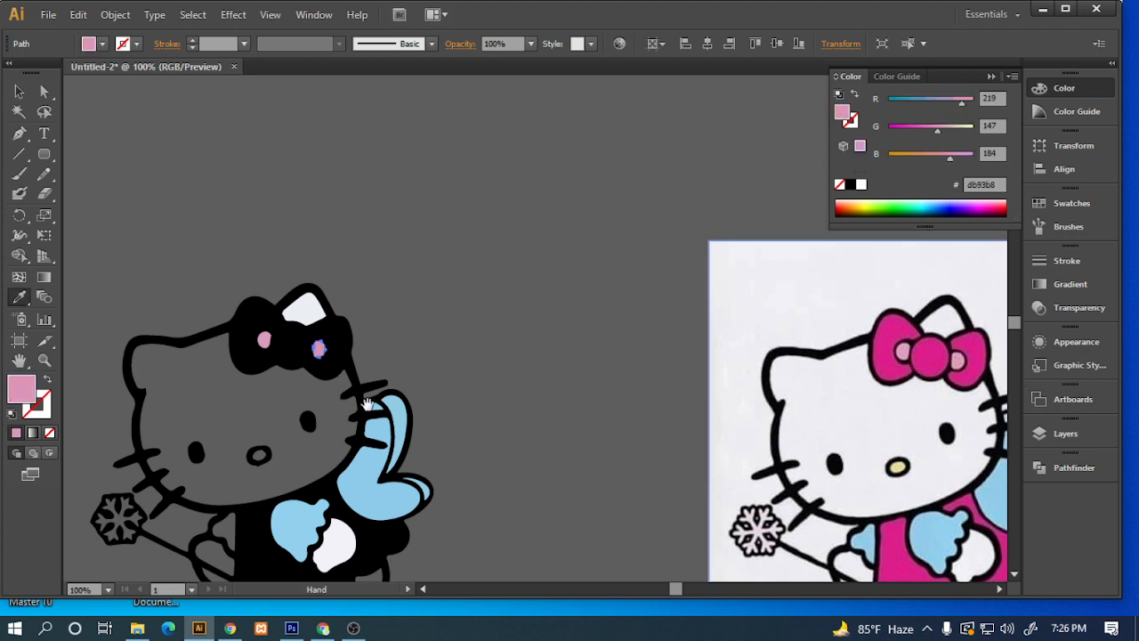
{"action": "left_click_drag", "start_coordinate": [199, 391], "coordinate": [331, 365]}
Examine whether the traced bow and dress can be selected separately from the black outline.
{"action": "left_click", "coordinate": [20, 90]}
{"action": "left_click", "coordinate": [318, 205]}
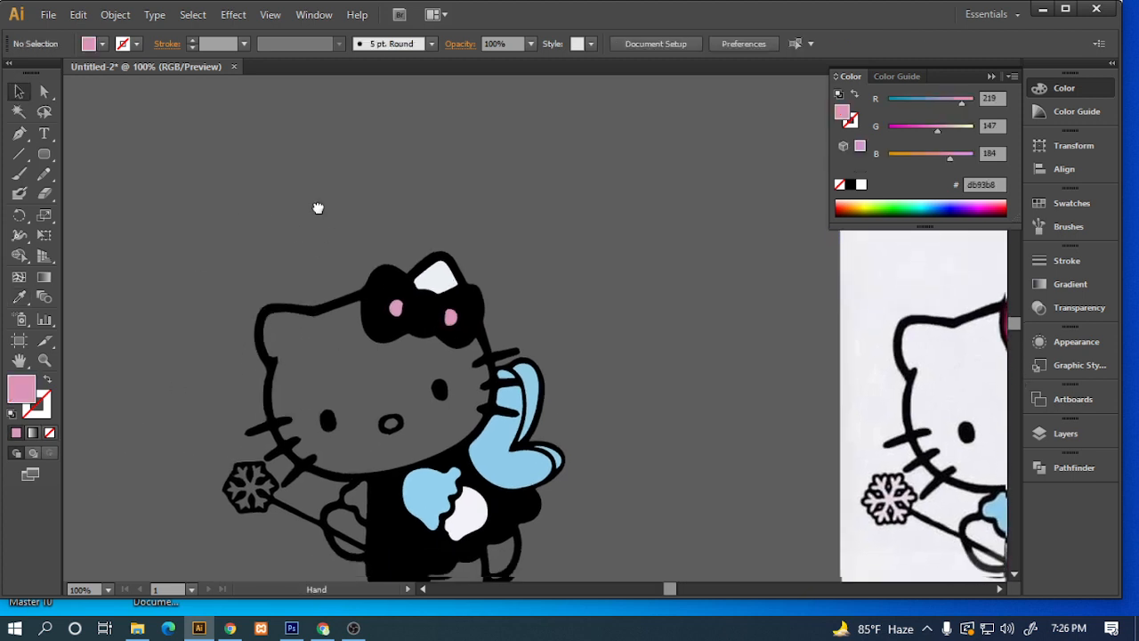
{"action": "left_click_drag", "start_coordinate": [343, 258], "coordinate": [210, 191]}
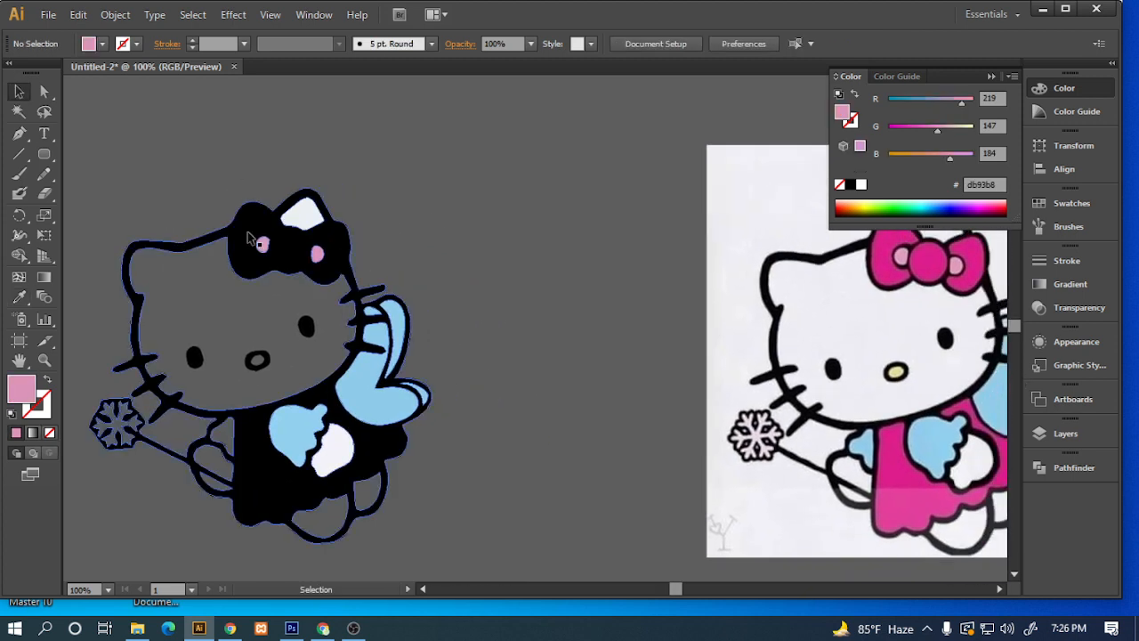
{"action": "left_click", "coordinate": [249, 216]}
{"action": "left_click_drag", "start_coordinate": [389, 254], "coordinate": [485, 262]}
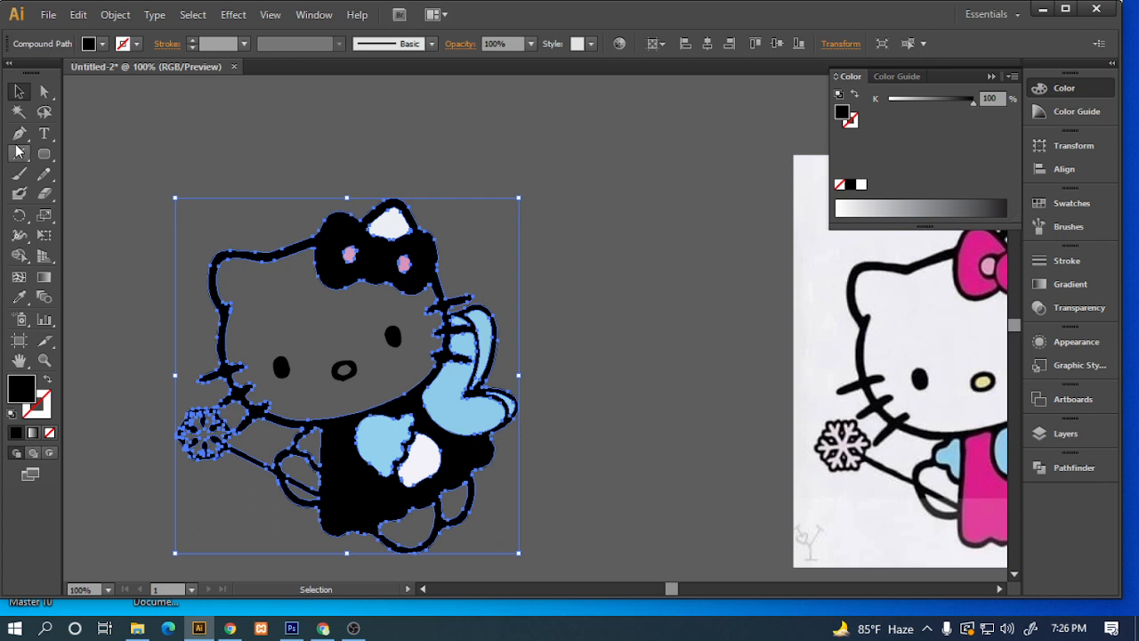
{"action": "left_click", "coordinate": [727, 328]}
{"action": "left_click_drag", "start_coordinate": [632, 347], "coordinate": [552, 280]}
{"action": "left_click", "coordinate": [287, 411]}
{"action": "left_click_drag", "start_coordinate": [495, 462], "coordinate": [489, 447]}
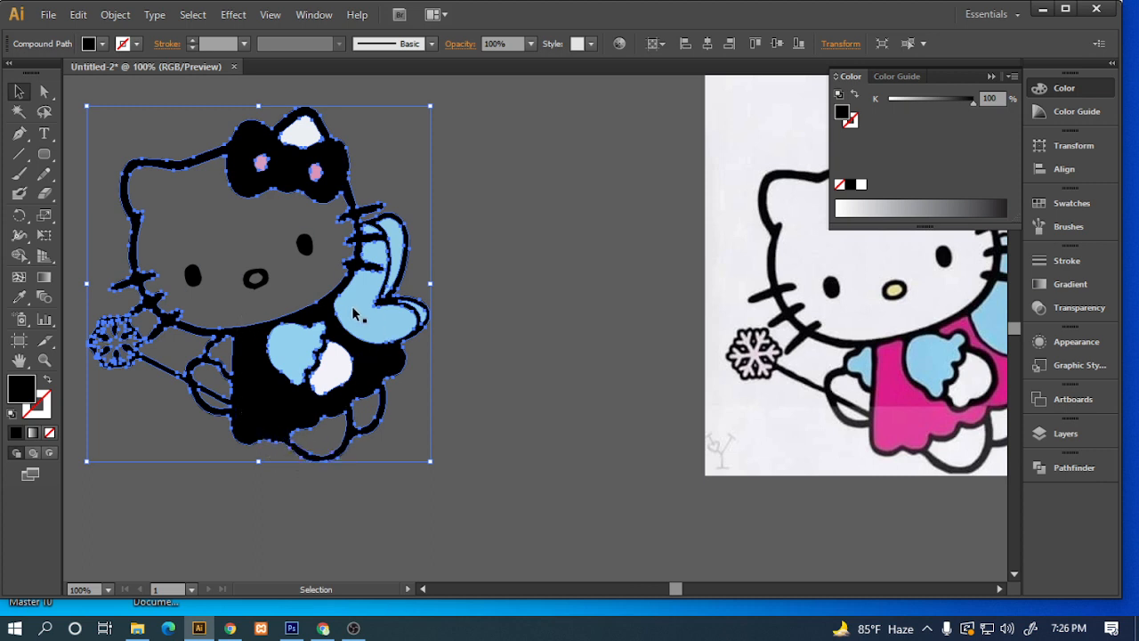
{"action": "key", "text": "ctrl+minus"}
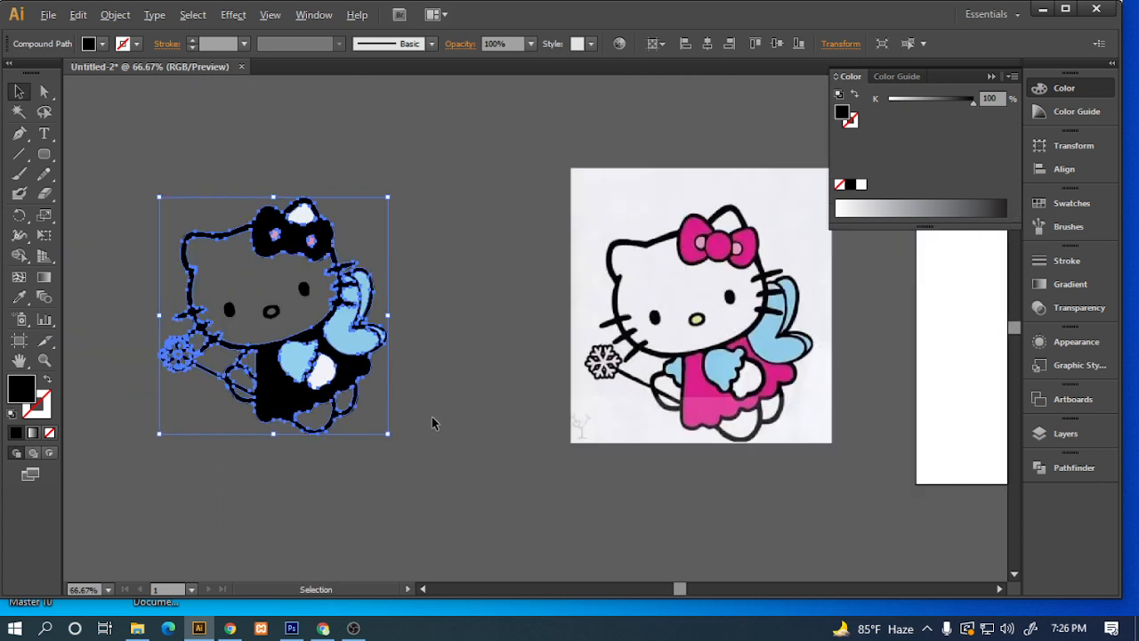
{"action": "left_click", "coordinate": [474, 433]}
{"action": "left_click_drag", "start_coordinate": [449, 400], "coordinate": [484, 408]}
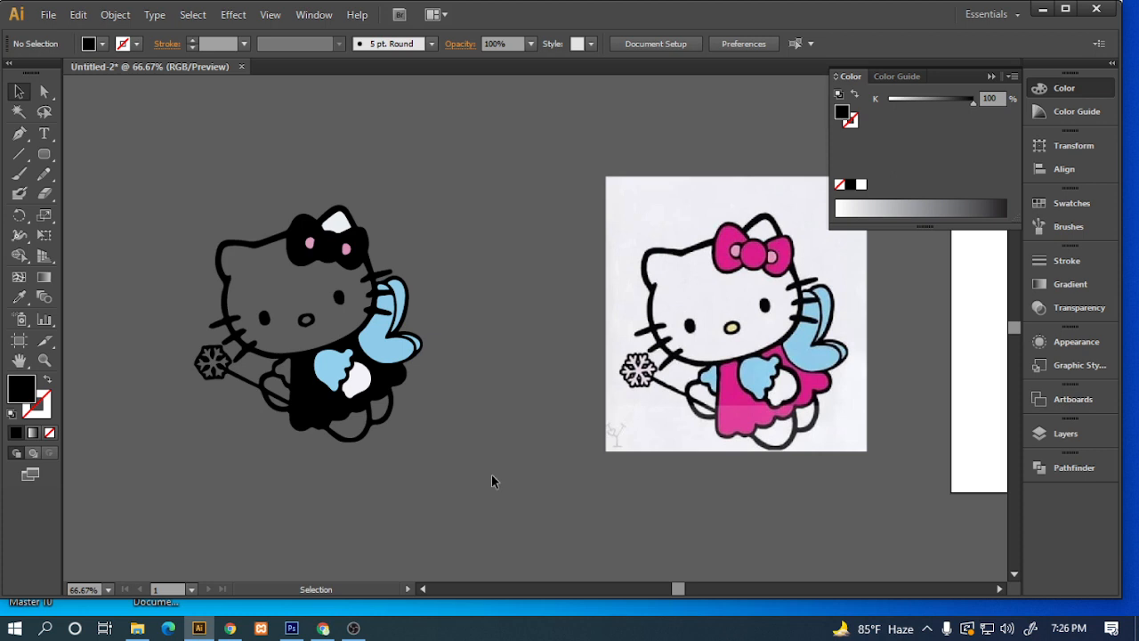
{"action": "left_click_drag", "start_coordinate": [494, 481], "coordinate": [188, 197]}
Switch to Photoshop and leave only Layer 2 with the red bow and dress shapes visible.
{"action": "left_click", "coordinate": [1039, 10]}
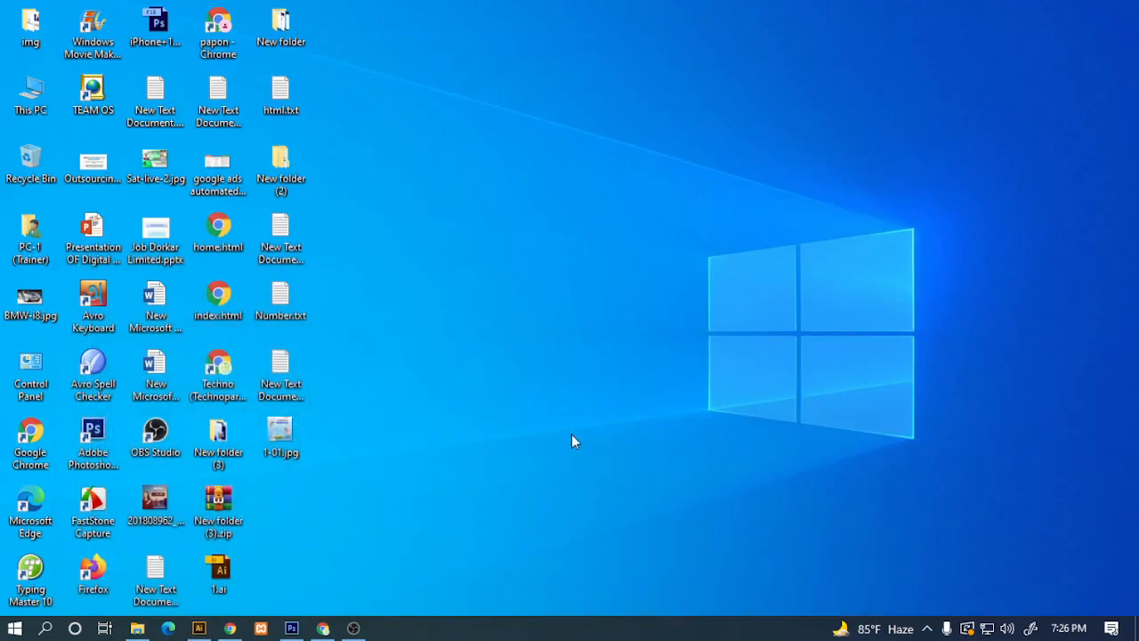
{"action": "left_click", "coordinate": [291, 629]}
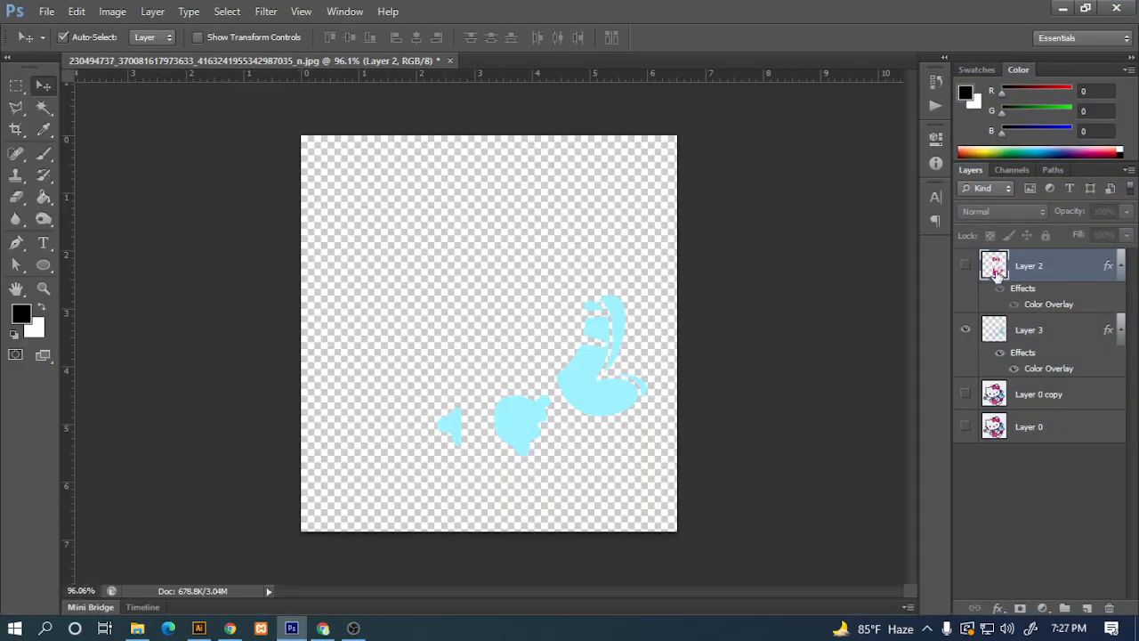
{"action": "left_click", "coordinate": [965, 329]}
{"action": "left_click", "coordinate": [965, 394]}
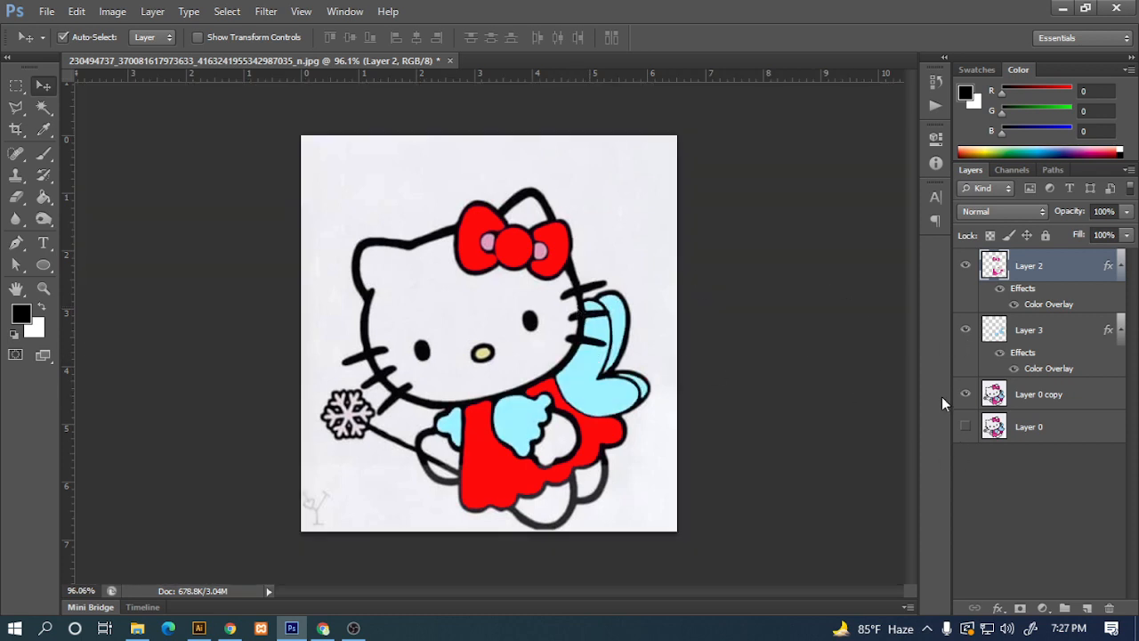
{"action": "left_click", "coordinate": [965, 395]}
{"action": "left_click", "coordinate": [965, 394]}
{"action": "left_click", "coordinate": [964, 267]}
{"action": "left_click", "coordinate": [966, 395]}
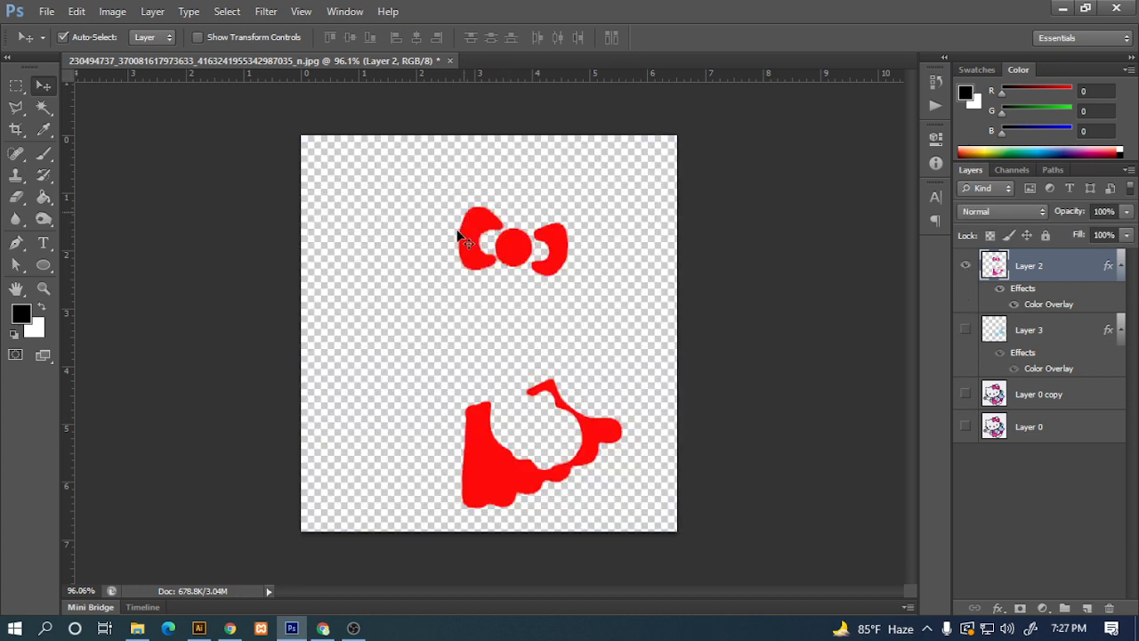
Save the visible red shapes as a PNG named 1 on the Desktop, accepting the default PNG options.
{"action": "left_click", "coordinate": [46, 11]}
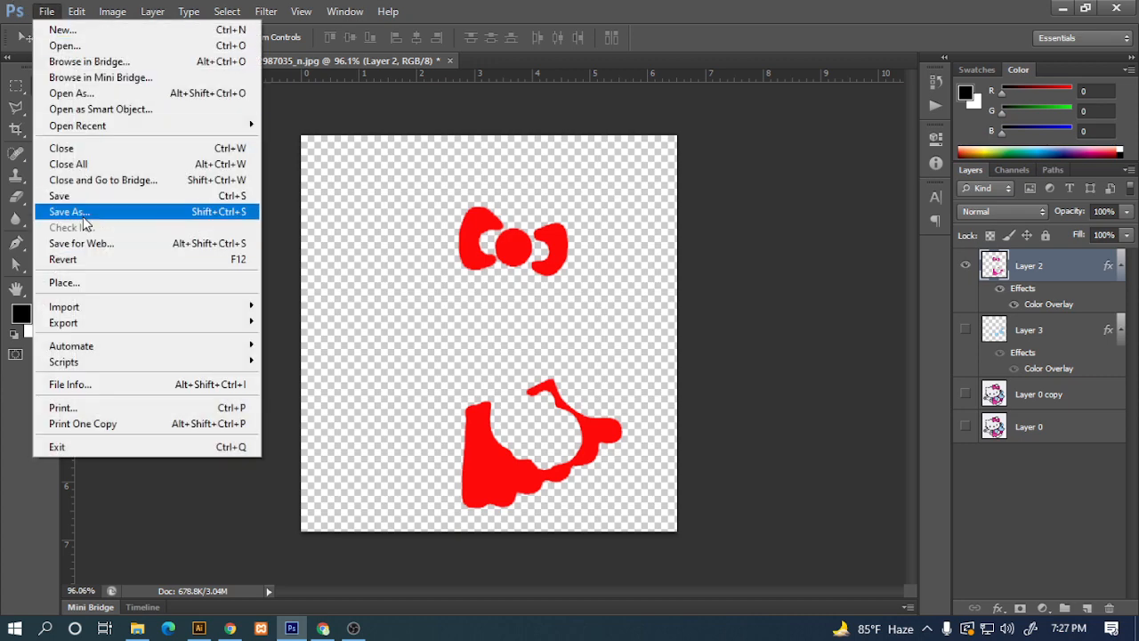
{"action": "left_click", "coordinate": [83, 216]}
{"action": "left_click", "coordinate": [592, 362]}
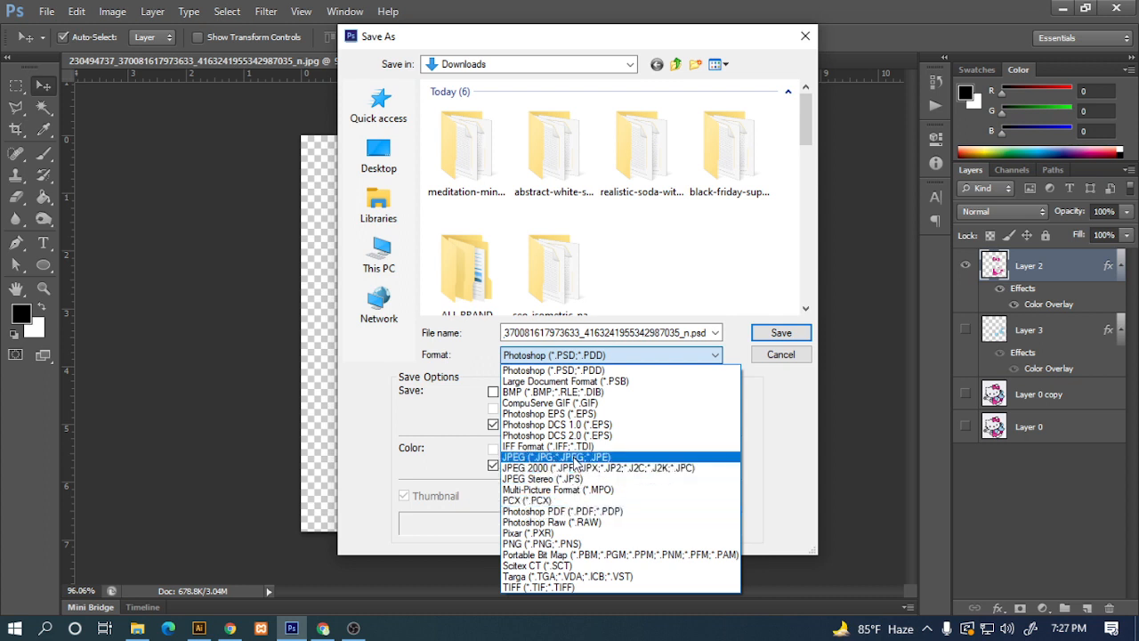
{"action": "left_click", "coordinate": [531, 543]}
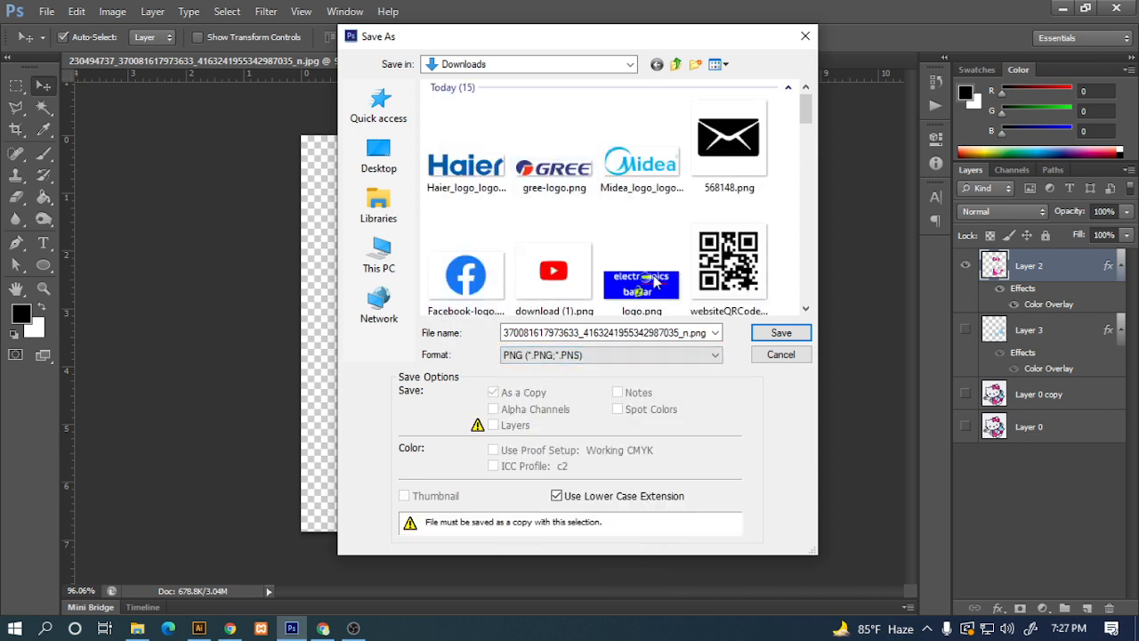
{"action": "left_click", "coordinate": [379, 153]}
{"action": "double_click", "coordinate": [583, 332]}
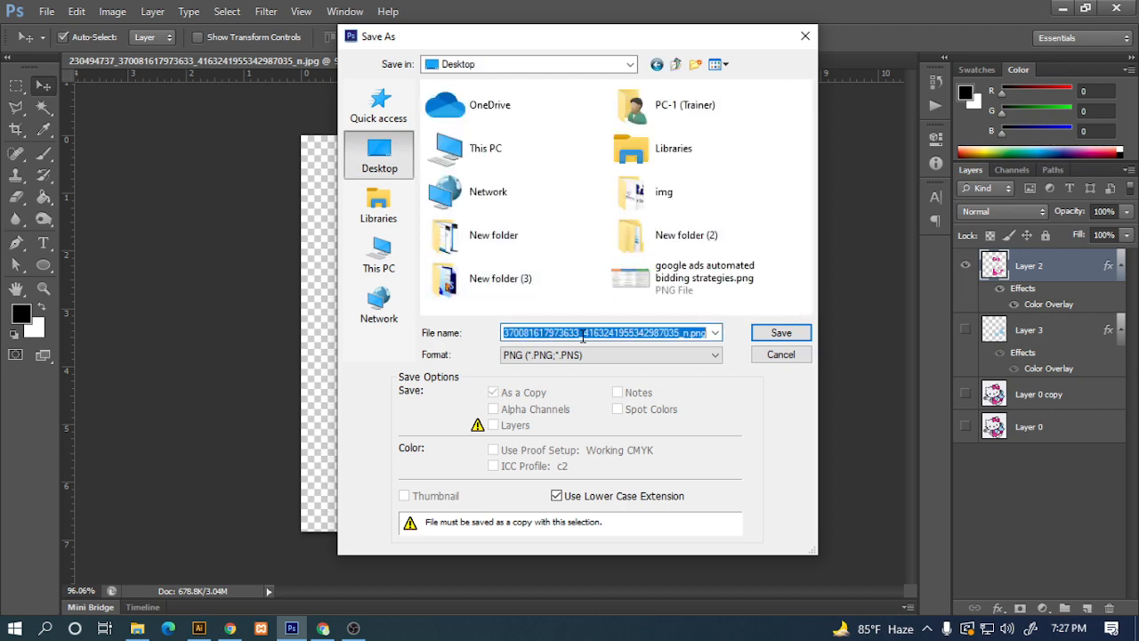
{"action": "type", "text": "1"}
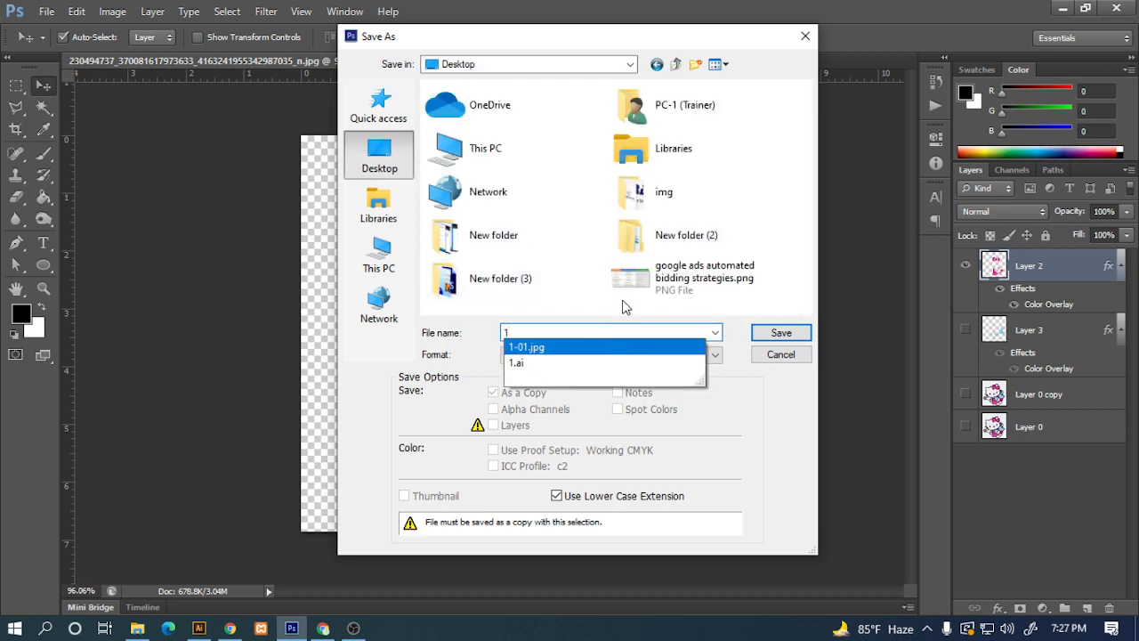
{"action": "left_click", "coordinate": [774, 337]}
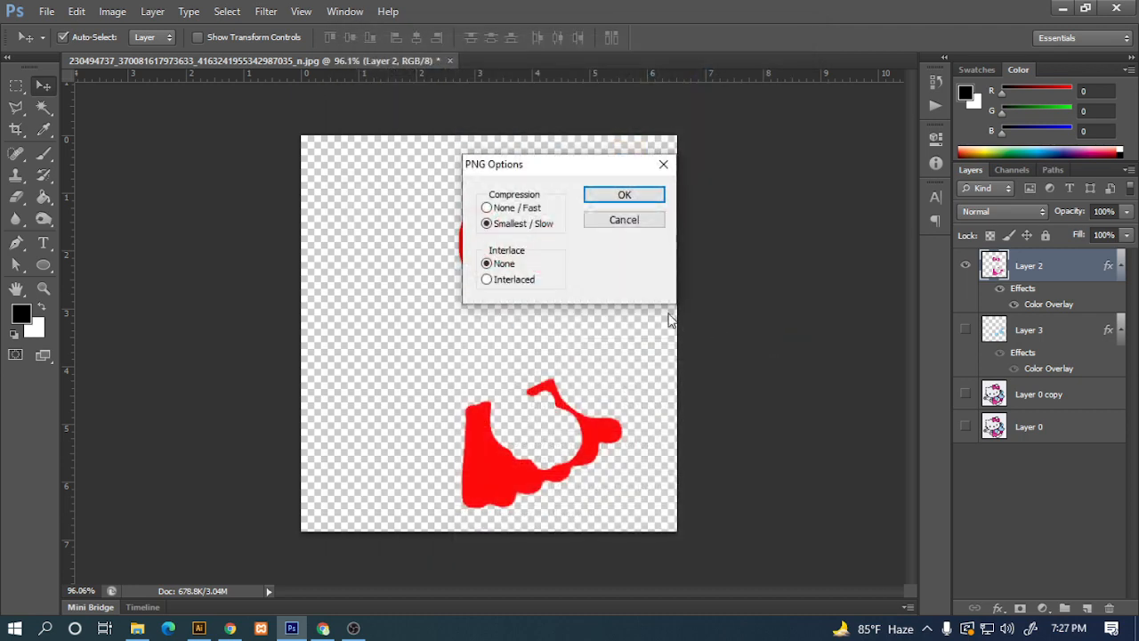
{"action": "left_click", "coordinate": [623, 194]}
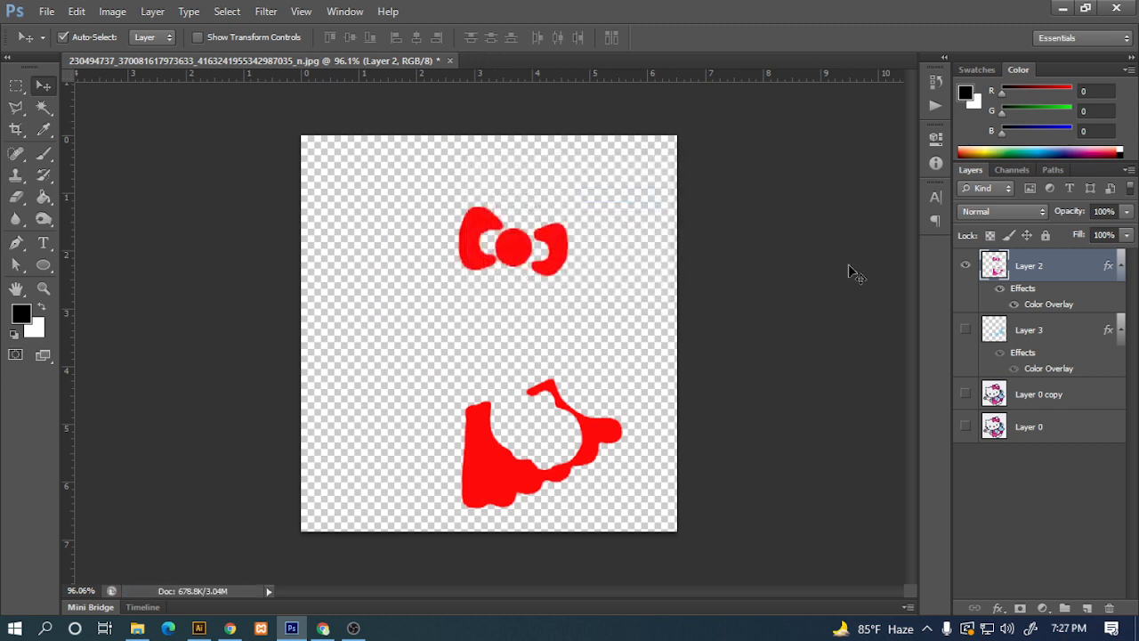
Show only the light blue shapes of Layer 3 and save them as a PNG named 2 in Downloads, accepting the default PNG options.
{"action": "left_click", "coordinate": [965, 267]}
{"action": "left_click", "coordinate": [966, 330]}
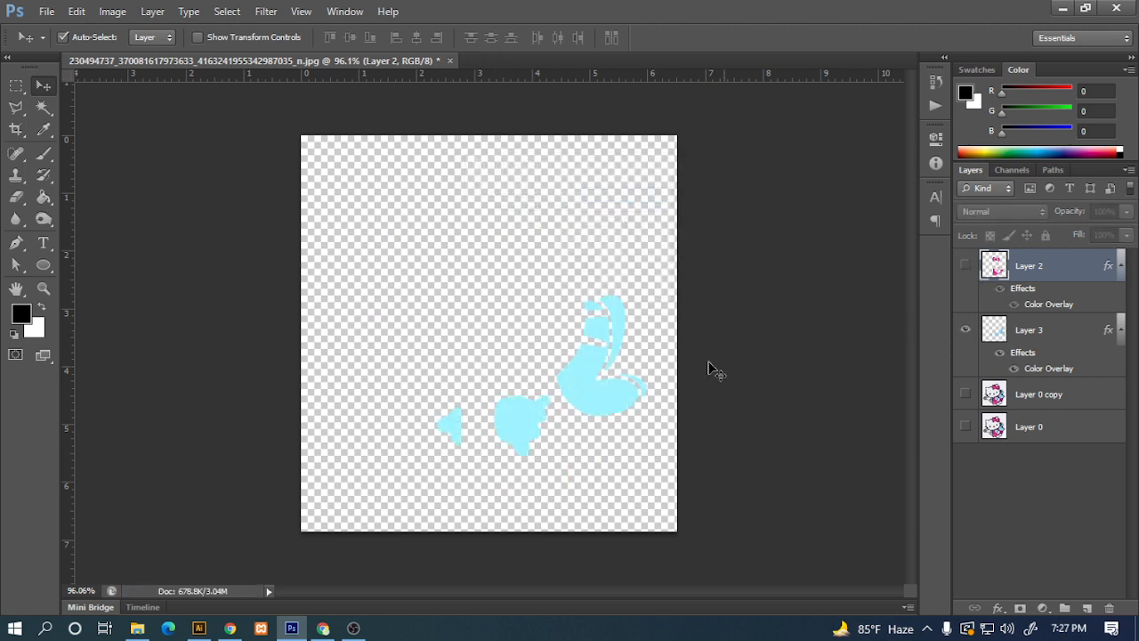
{"action": "left_click", "coordinate": [46, 11]}
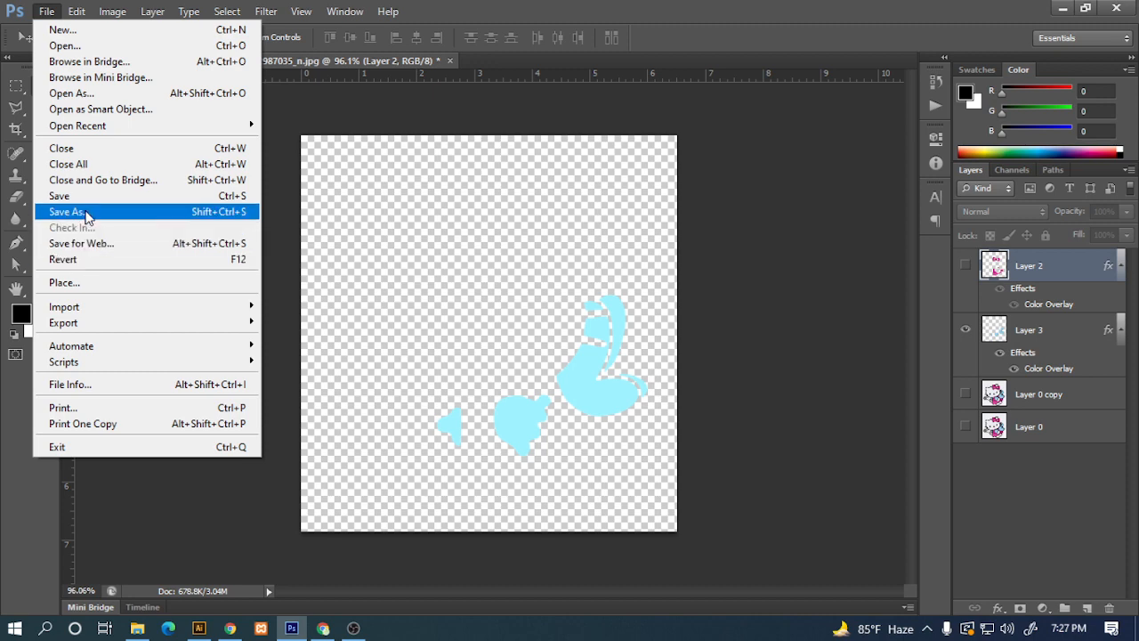
{"action": "left_click", "coordinate": [86, 213]}
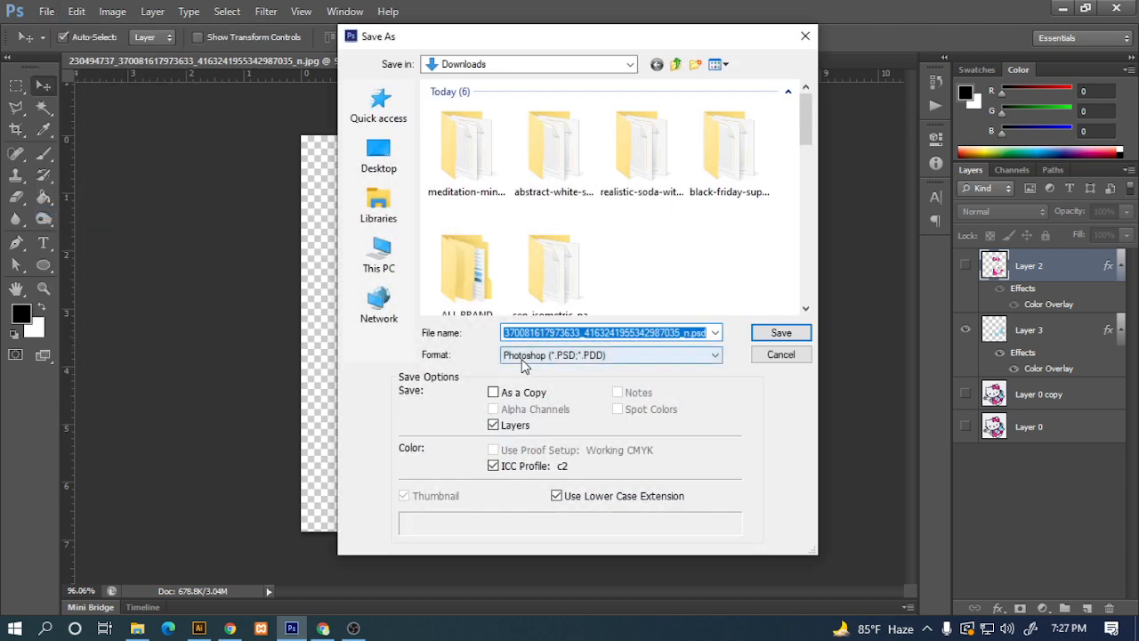
{"action": "left_click", "coordinate": [569, 355]}
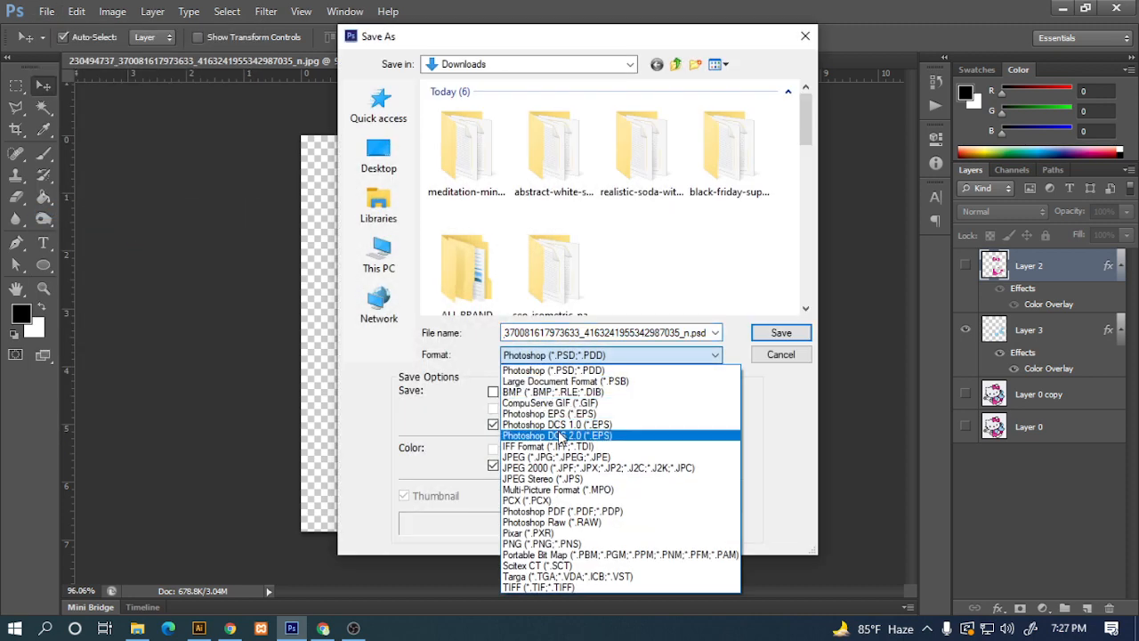
{"action": "left_click", "coordinate": [534, 536]}
{"action": "left_click", "coordinate": [539, 356]}
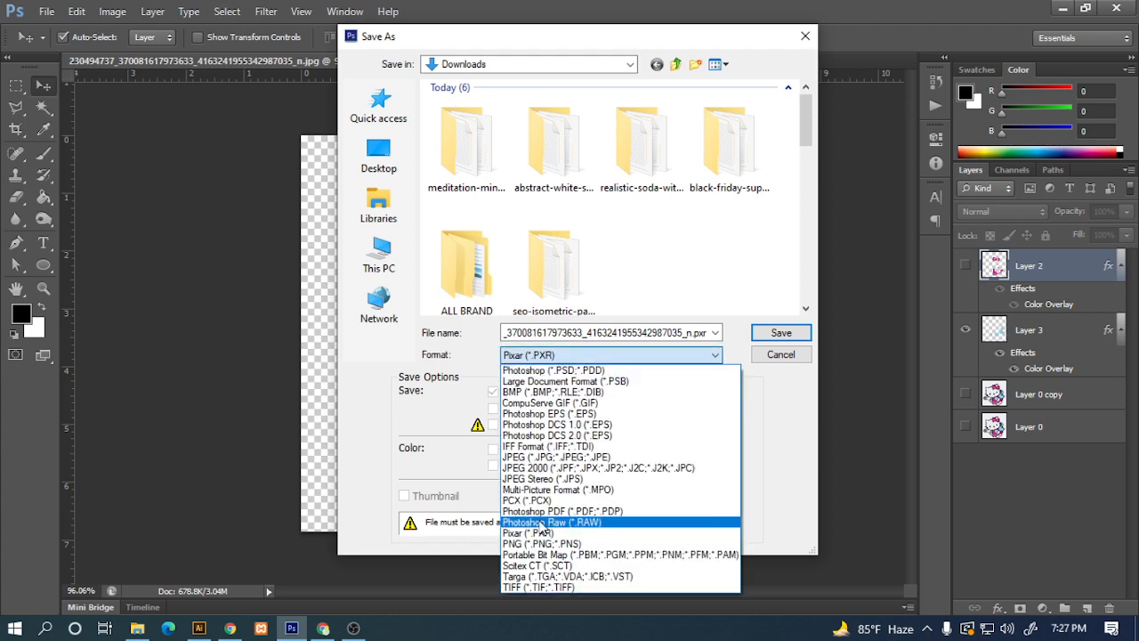
{"action": "left_click", "coordinate": [549, 544]}
{"action": "double_click", "coordinate": [552, 332]}
{"action": "type", "text": "2"}
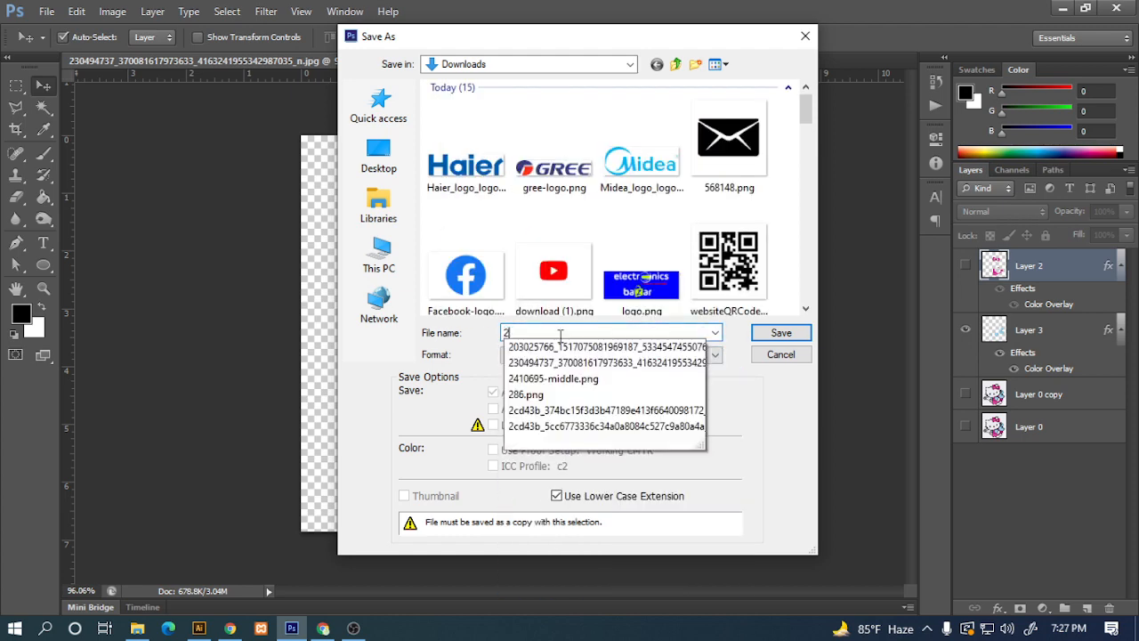
{"action": "left_click", "coordinate": [783, 332]}
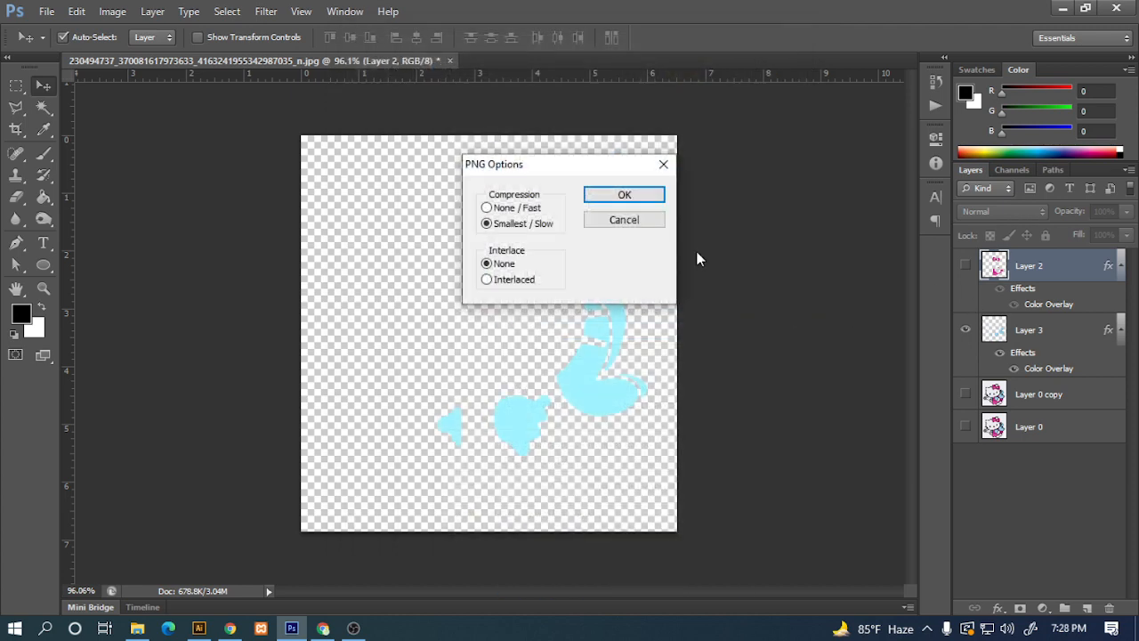
{"action": "left_click", "coordinate": [636, 199]}
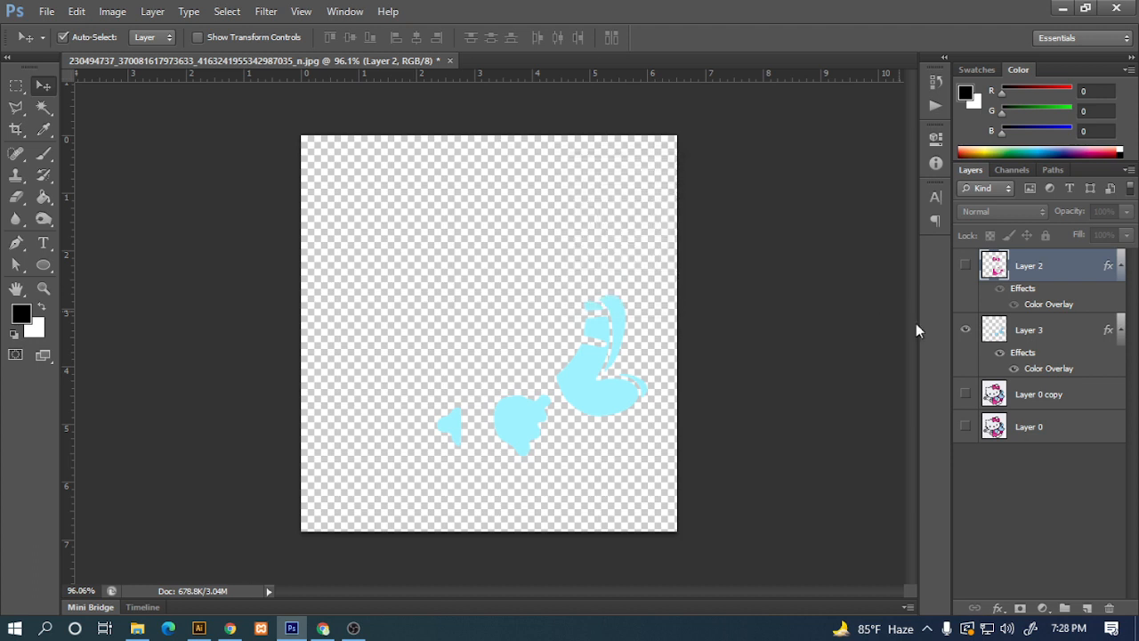
Leave only Layer 0 copy visible with the original artwork and activate the Magic Wand tool.
{"action": "left_click", "coordinate": [966, 266]}
{"action": "left_click", "coordinate": [967, 394]}
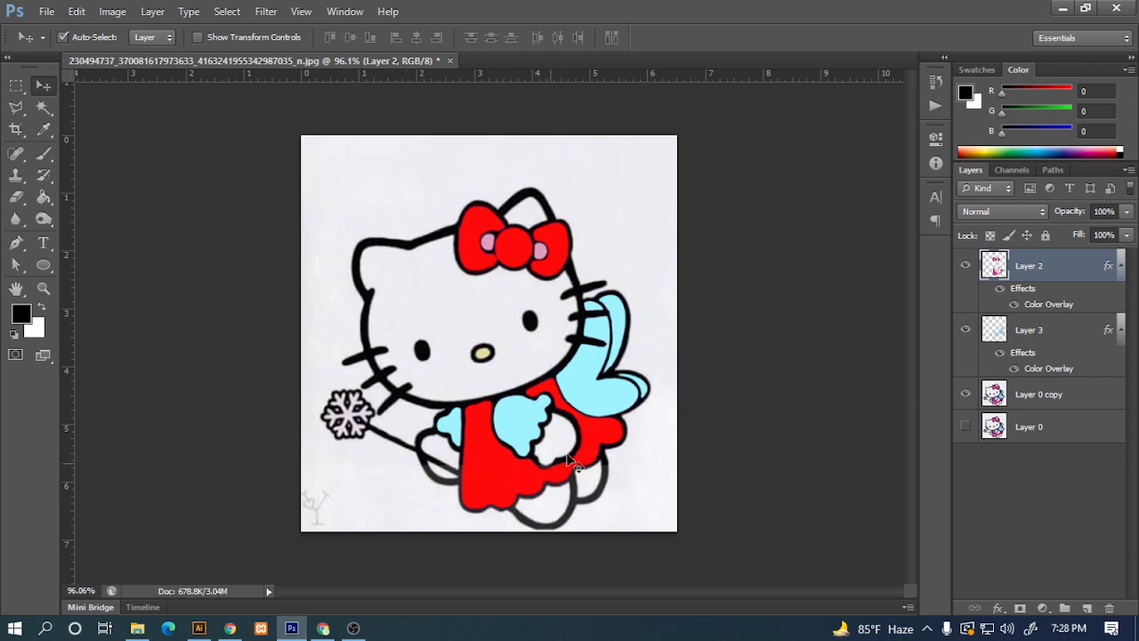
{"action": "left_click", "coordinate": [964, 266]}
{"action": "left_click", "coordinate": [965, 330]}
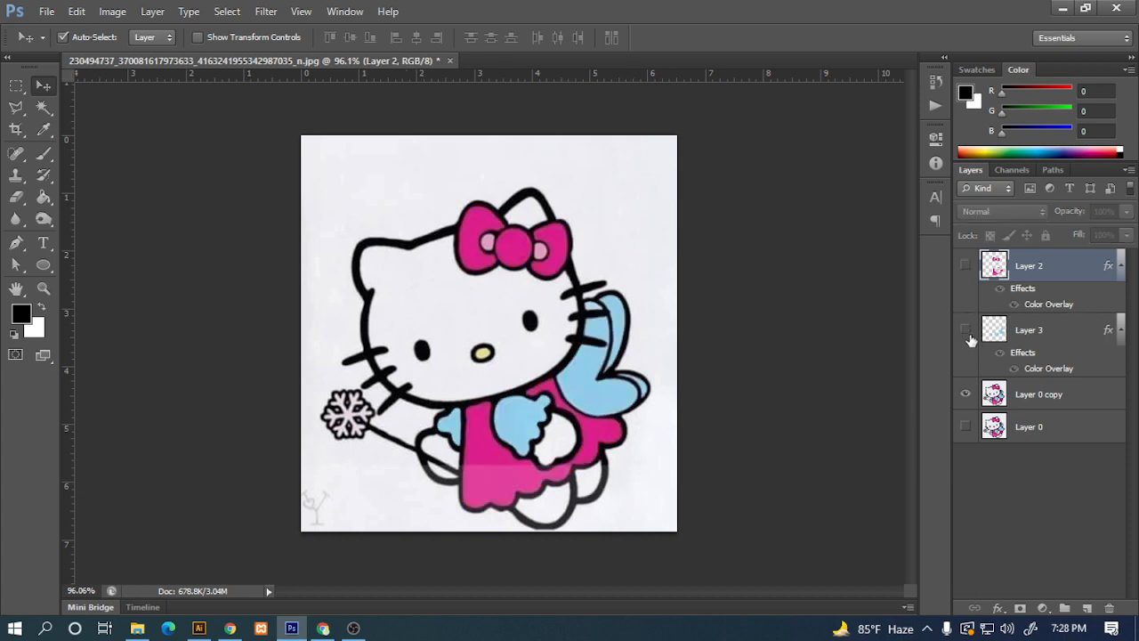
{"action": "left_click", "coordinate": [967, 334]}
{"action": "left_click", "coordinate": [967, 333]}
{"action": "left_click", "coordinate": [44, 107]}
{"action": "left_click", "coordinate": [411, 290]}
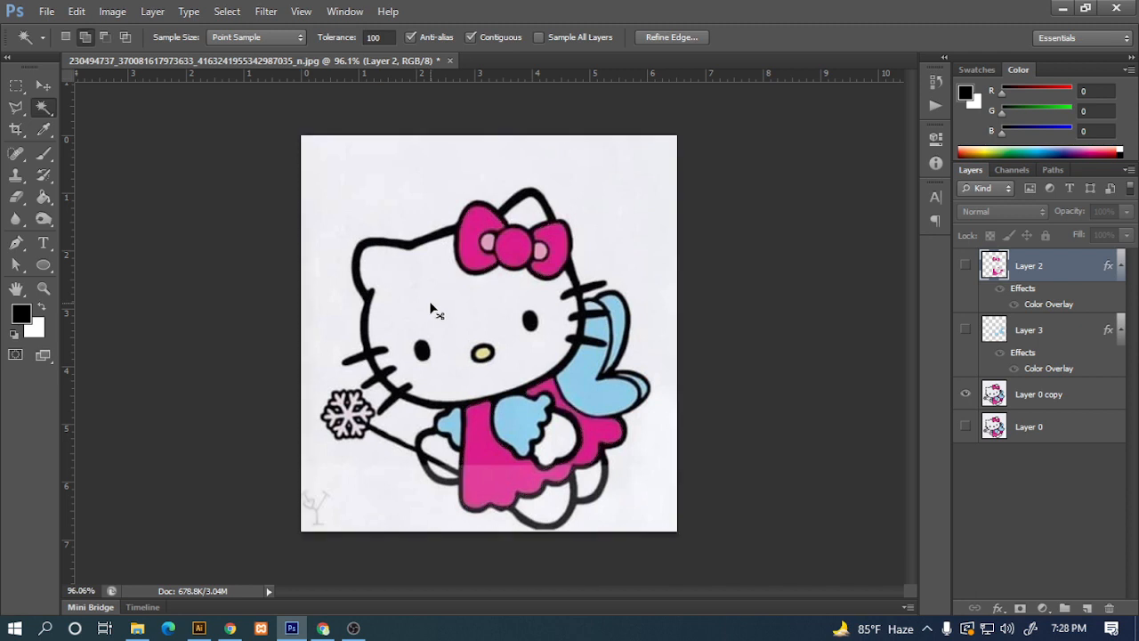
{"action": "left_click", "coordinate": [429, 301]}
{"action": "left_click", "coordinate": [562, 438]}
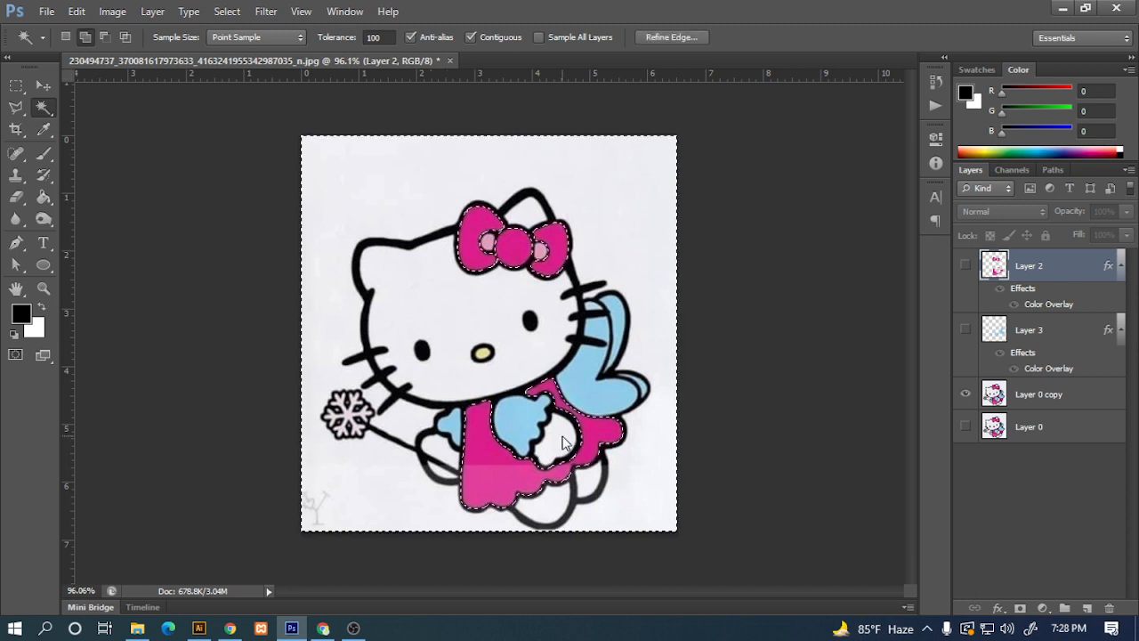
{"action": "key", "text": "ctrl+d"}
On Layer 0 copy, select the white face, ear, hand and foot areas with the Magic Wand and copy them to a new layer.
{"action": "left_click", "coordinate": [1037, 396]}
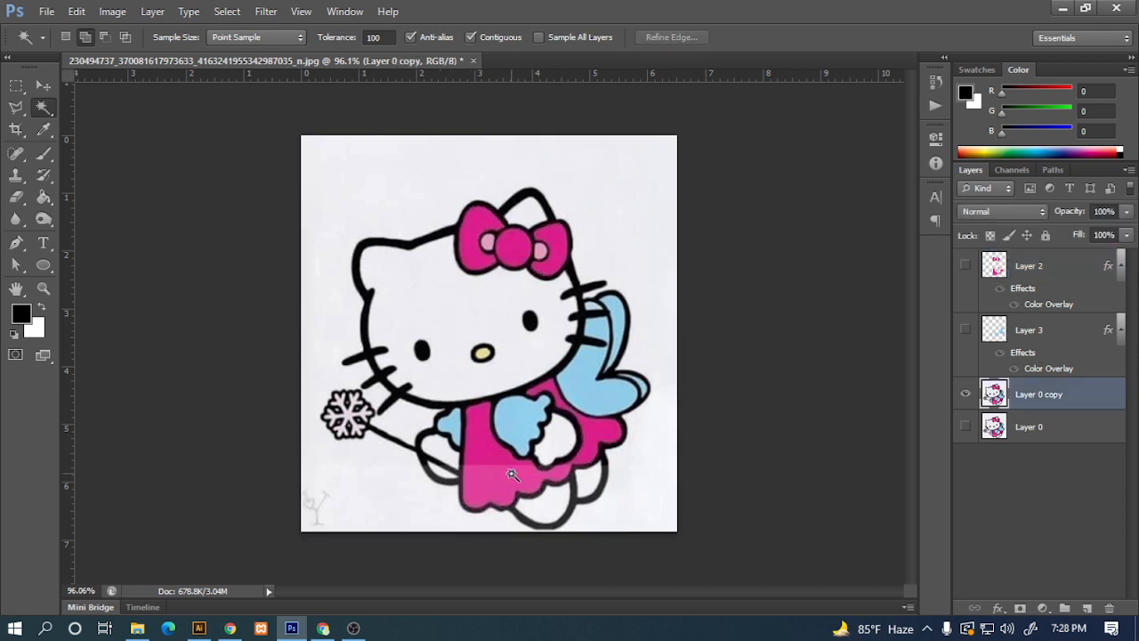
{"action": "left_click", "coordinate": [544, 431]}
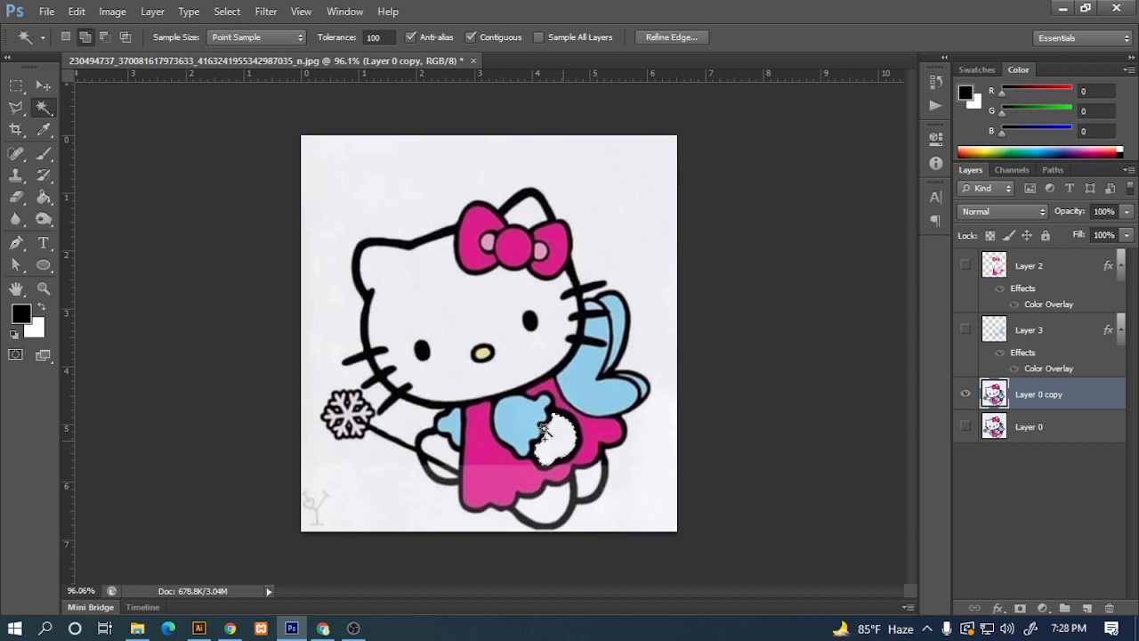
{"action": "left_click", "coordinate": [456, 307]}
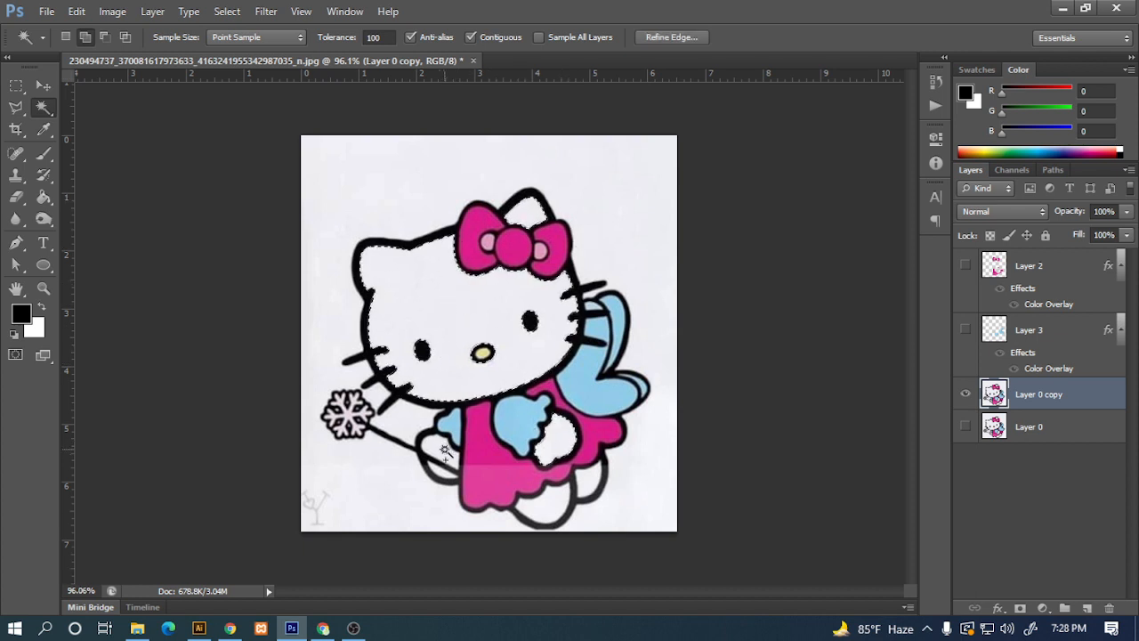
{"action": "scroll", "coordinate": [445, 451], "scroll_direction": "up", "scroll_amount": 4}
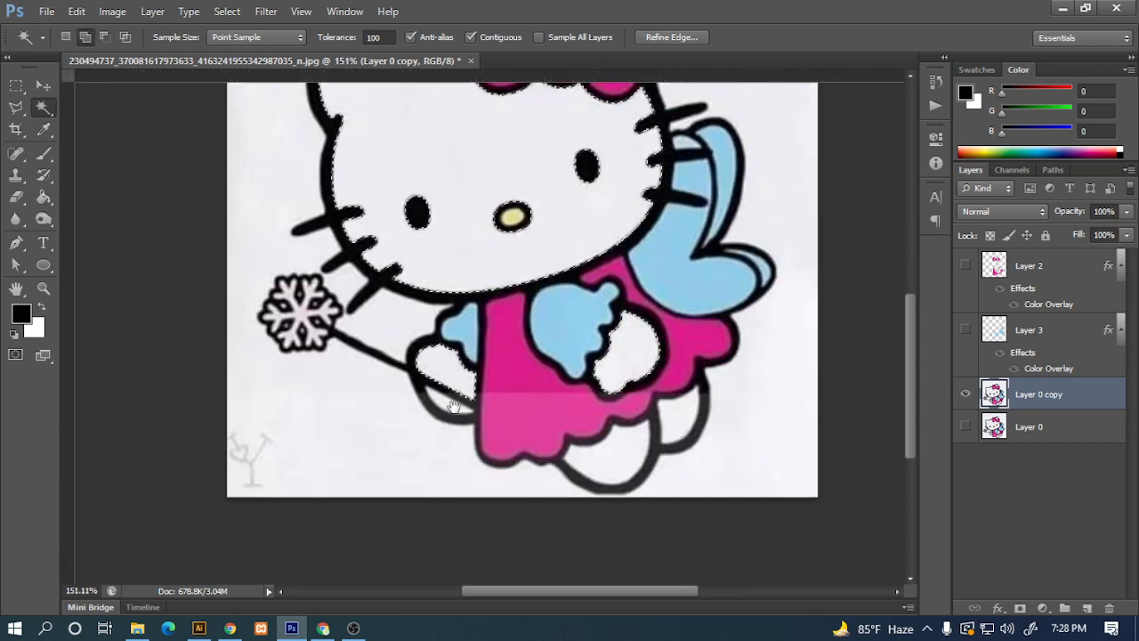
{"action": "scroll", "coordinate": [452, 392], "scroll_direction": "up", "scroll_amount": 5}
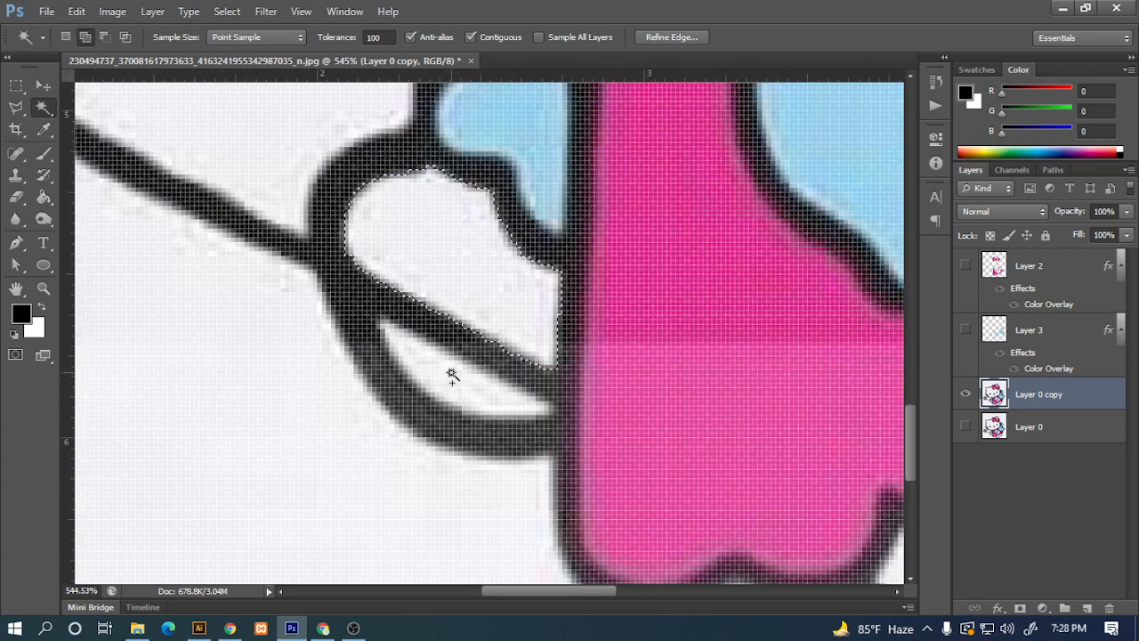
{"action": "scroll", "coordinate": [452, 374], "scroll_direction": "down", "scroll_amount": 5}
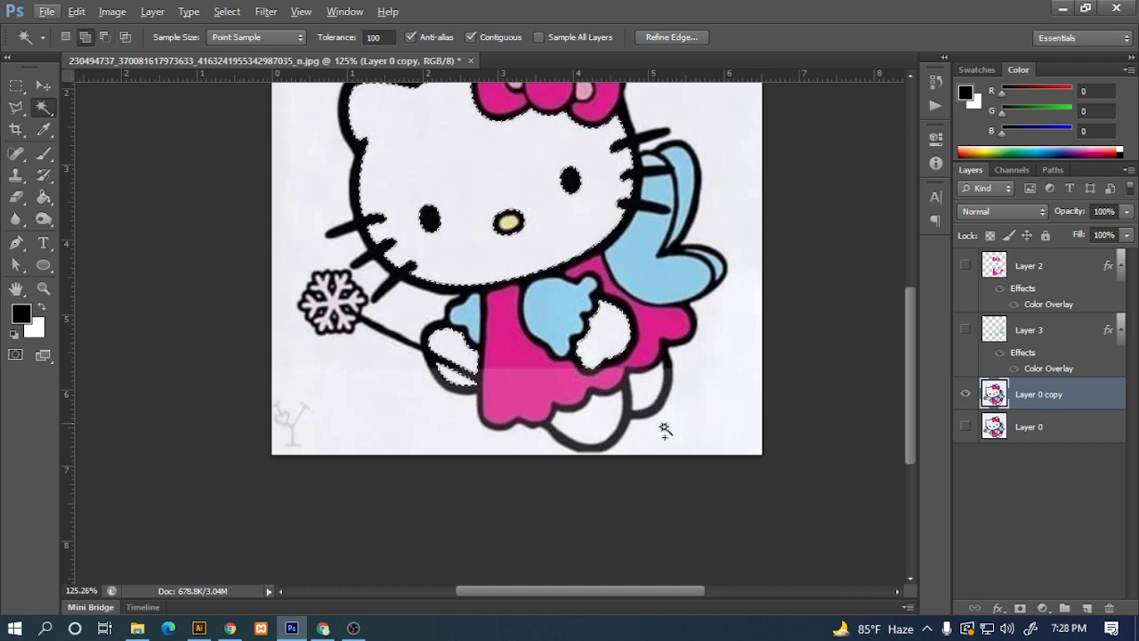
{"action": "left_click_drag", "start_coordinate": [656, 264], "coordinate": [628, 359]}
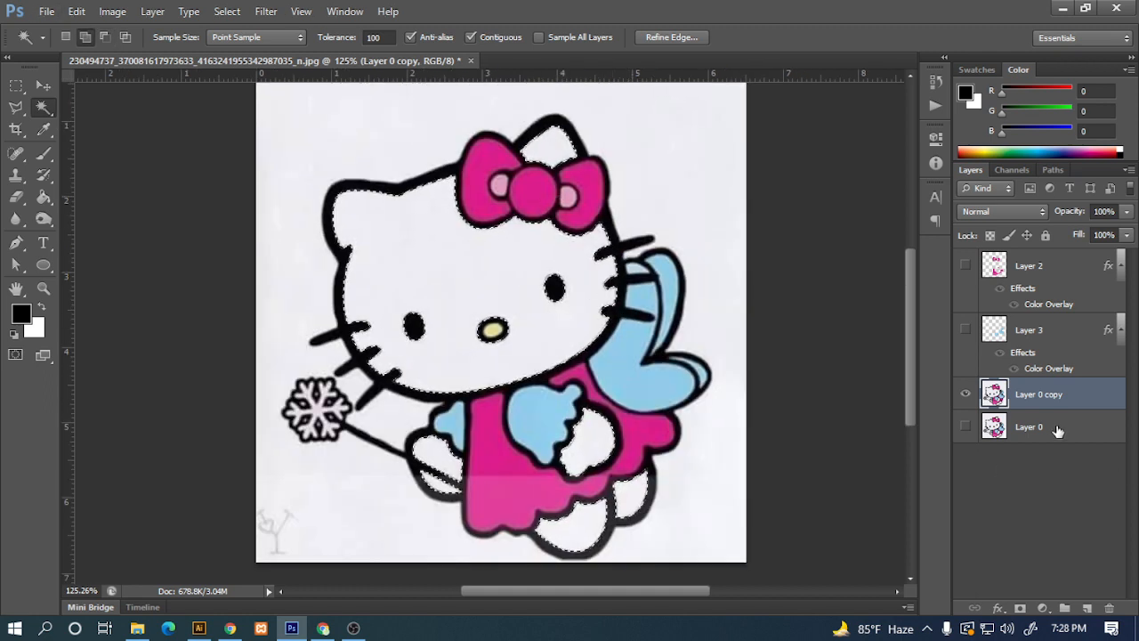
{"action": "key", "text": "ctrl+j"}
Hide Layer 0 copy to leave only the extracted white shapes visible, and make their layer active.
{"action": "left_click", "coordinate": [43, 86]}
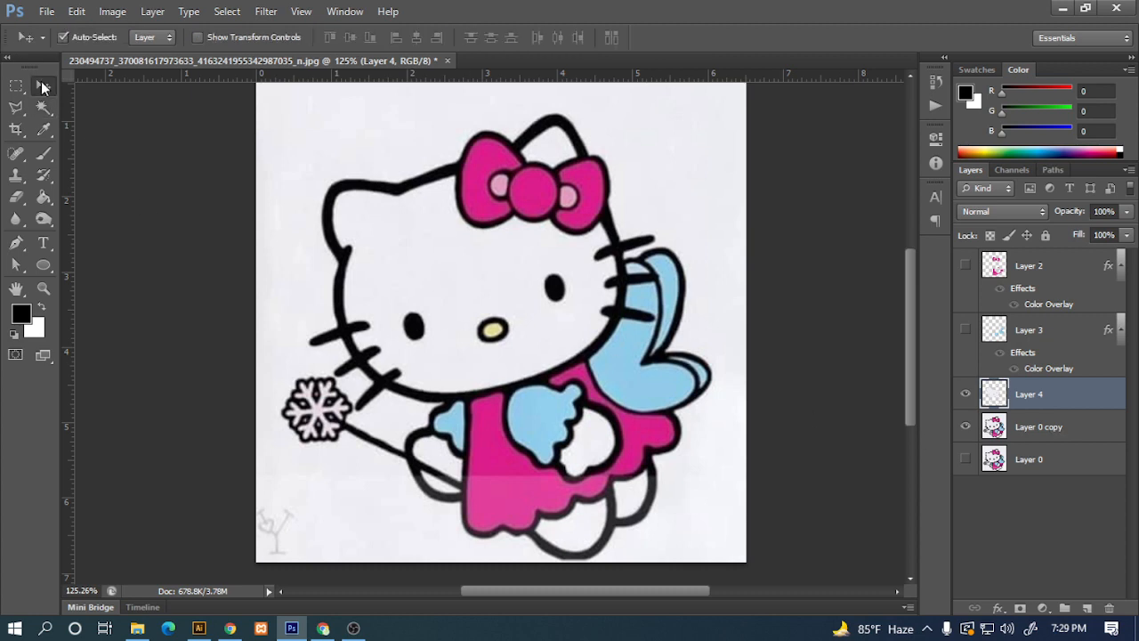
{"action": "left_click", "coordinate": [1029, 435]}
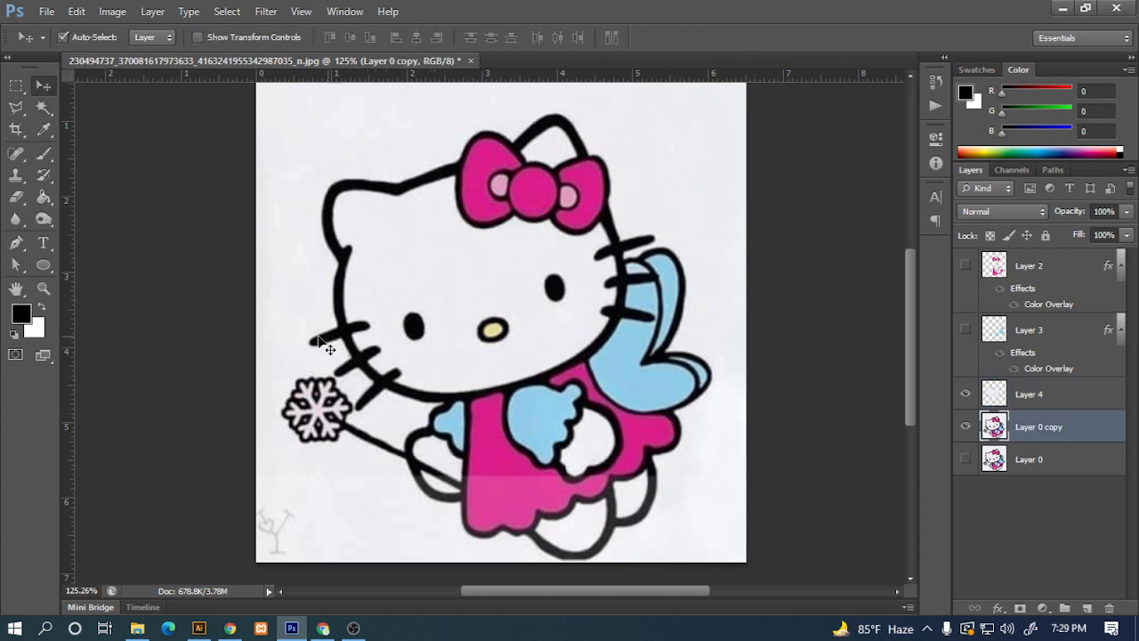
{"action": "scroll", "coordinate": [307, 392], "scroll_direction": "down", "scroll_amount": 1}
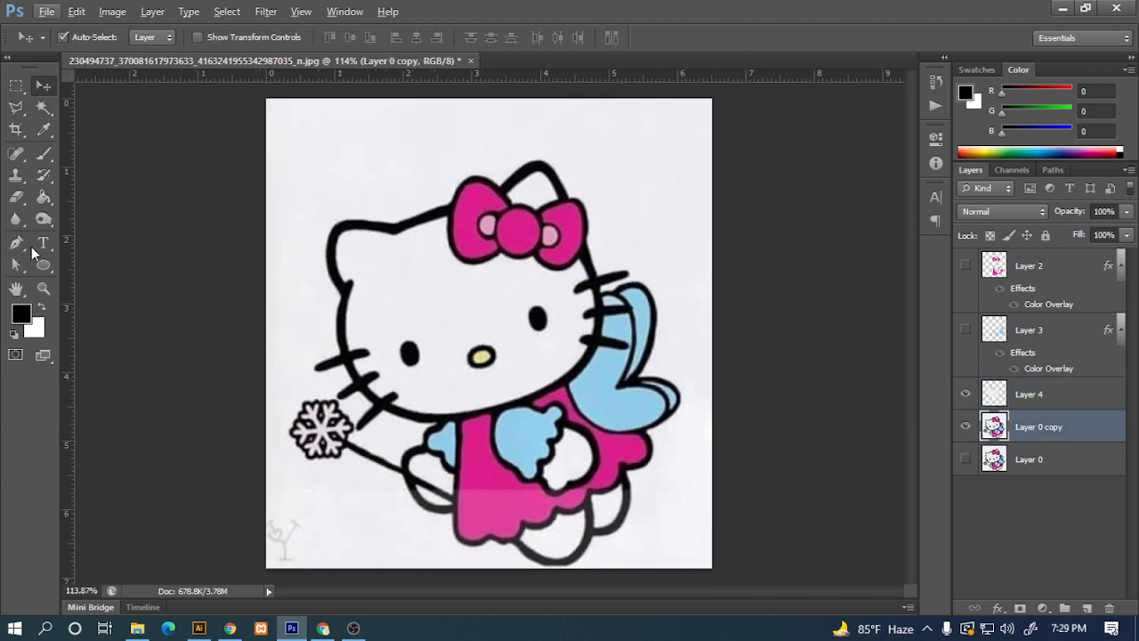
{"action": "left_click", "coordinate": [966, 426]}
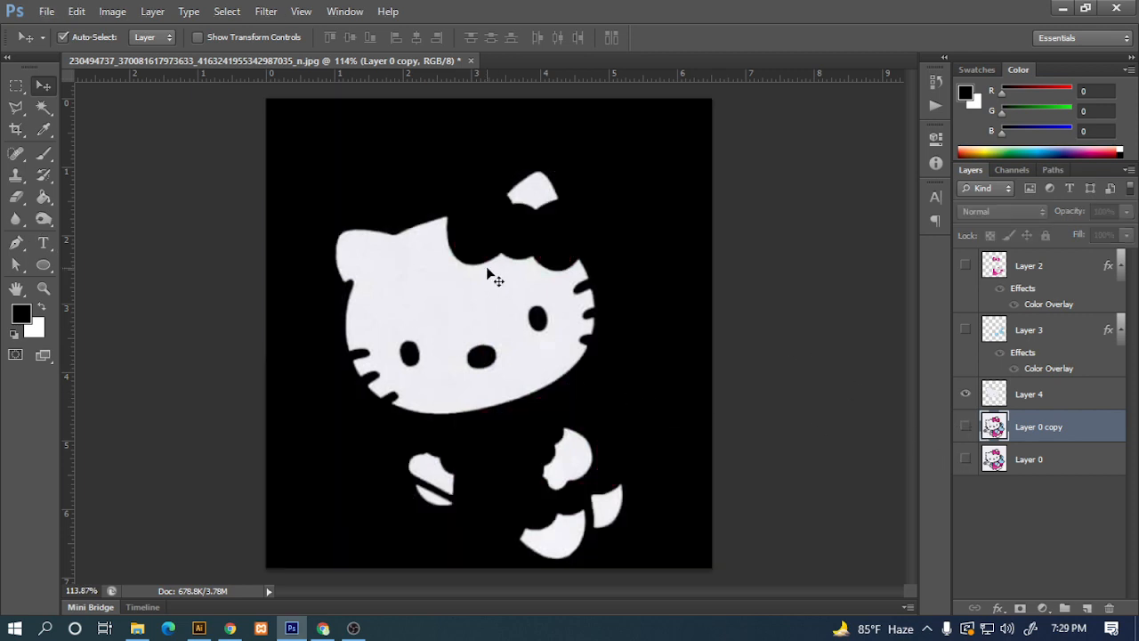
{"action": "scroll", "coordinate": [826, 483], "scroll_direction": "down", "scroll_amount": 1}
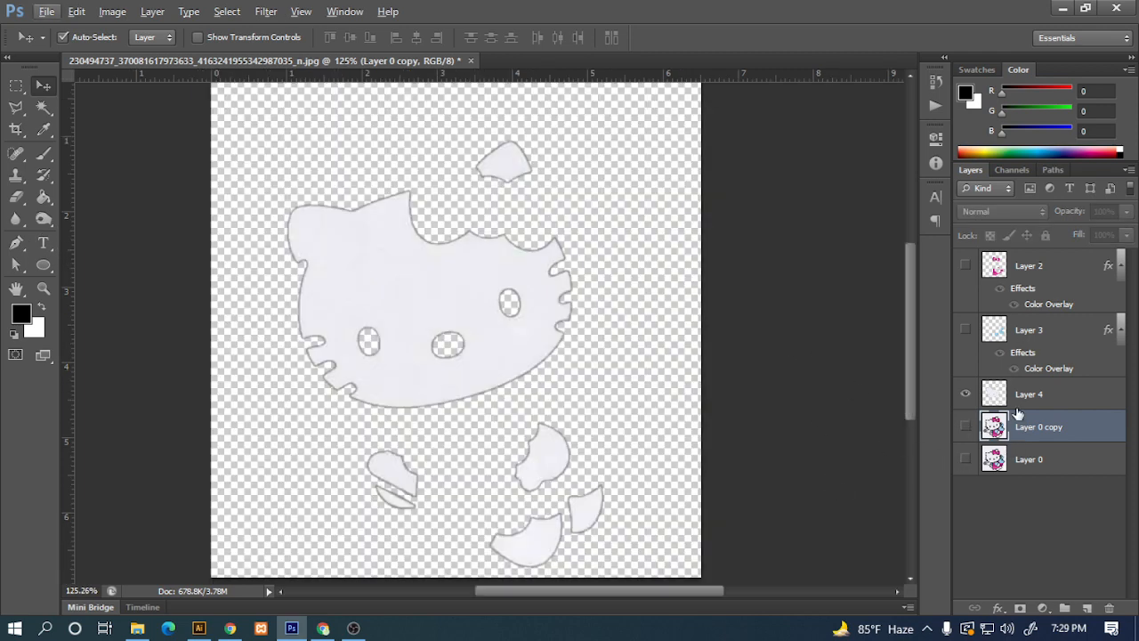
{"action": "left_click", "coordinate": [1023, 395]}
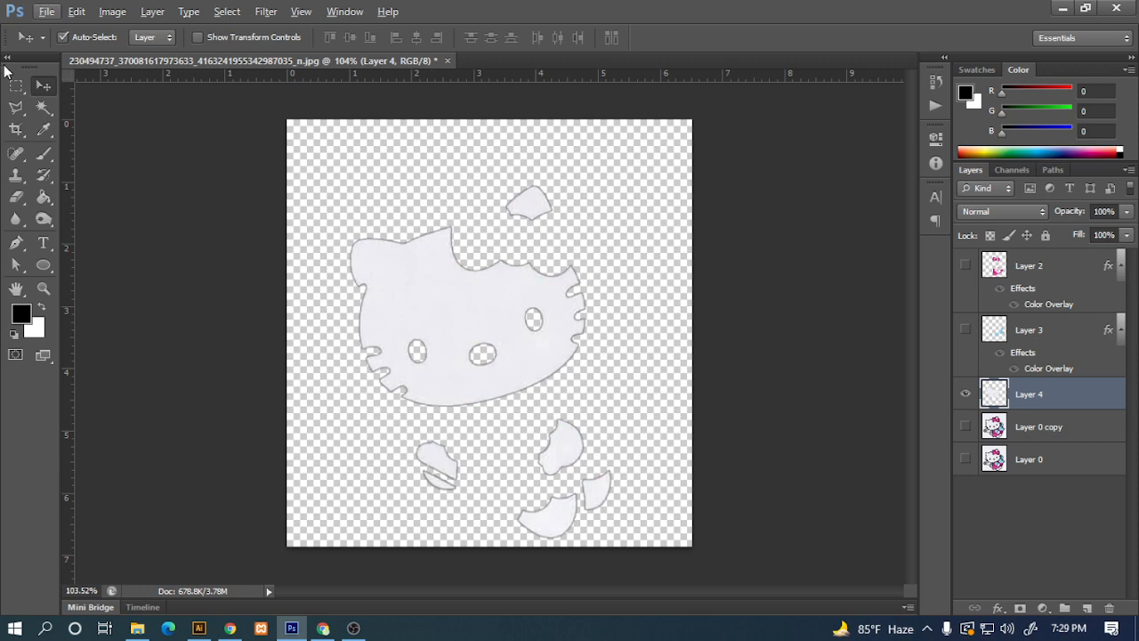
Save the visible white shapes as a PNG named 3 in Downloads, accepting the default PNG options.
{"action": "left_click", "coordinate": [45, 12]}
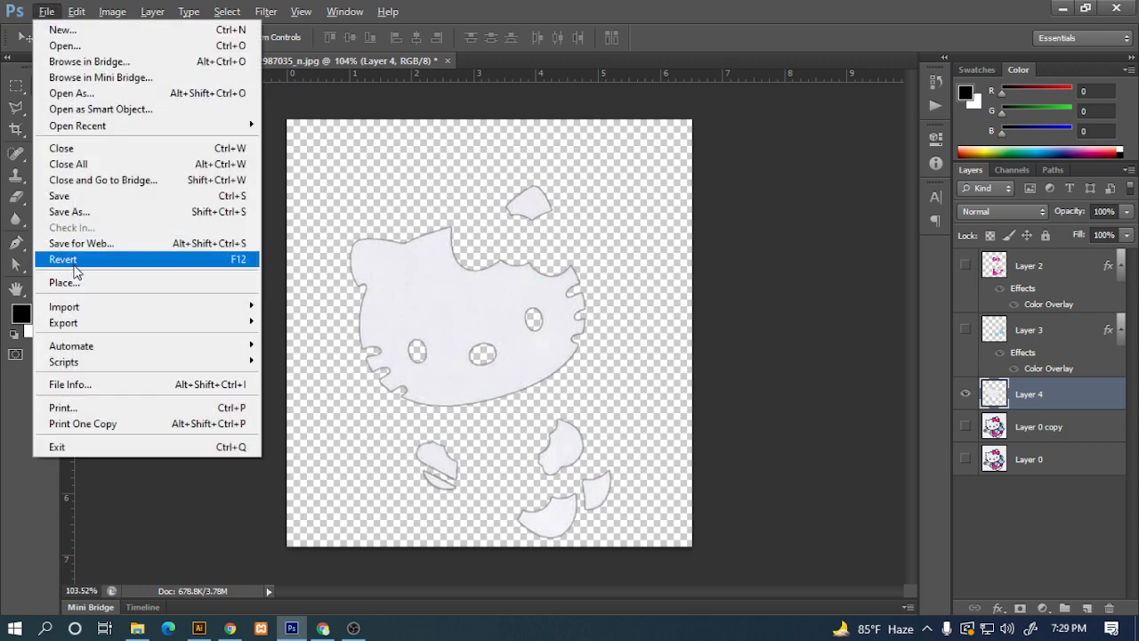
{"action": "left_click", "coordinate": [68, 211]}
{"action": "left_click", "coordinate": [557, 356]}
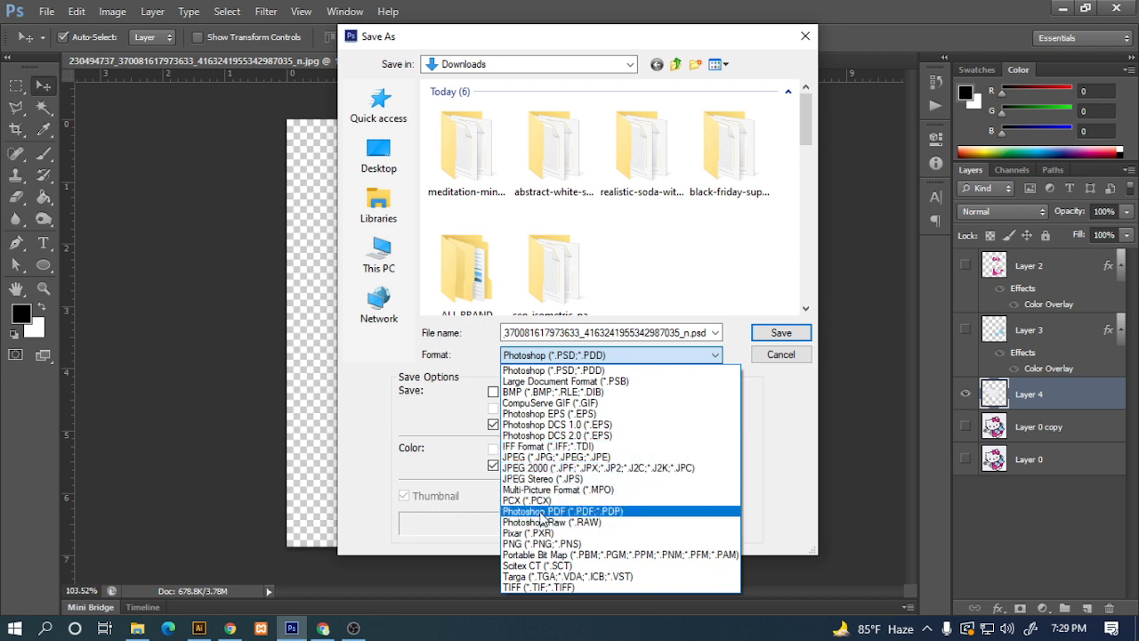
{"action": "left_click", "coordinate": [543, 543]}
{"action": "left_click", "coordinate": [678, 331]}
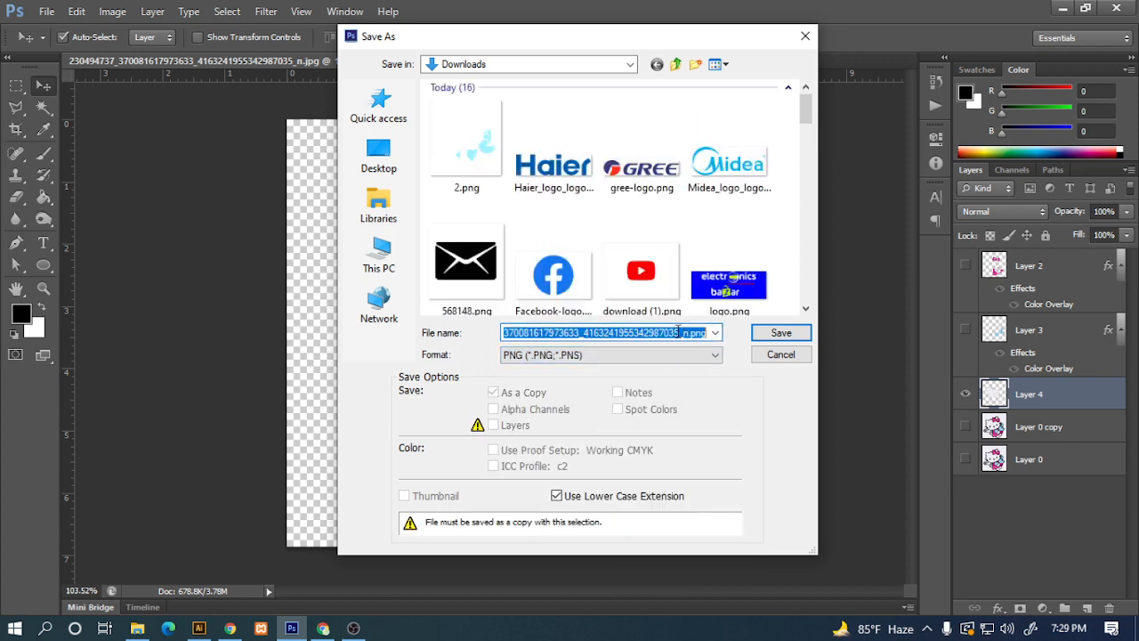
{"action": "type", "text": "3"}
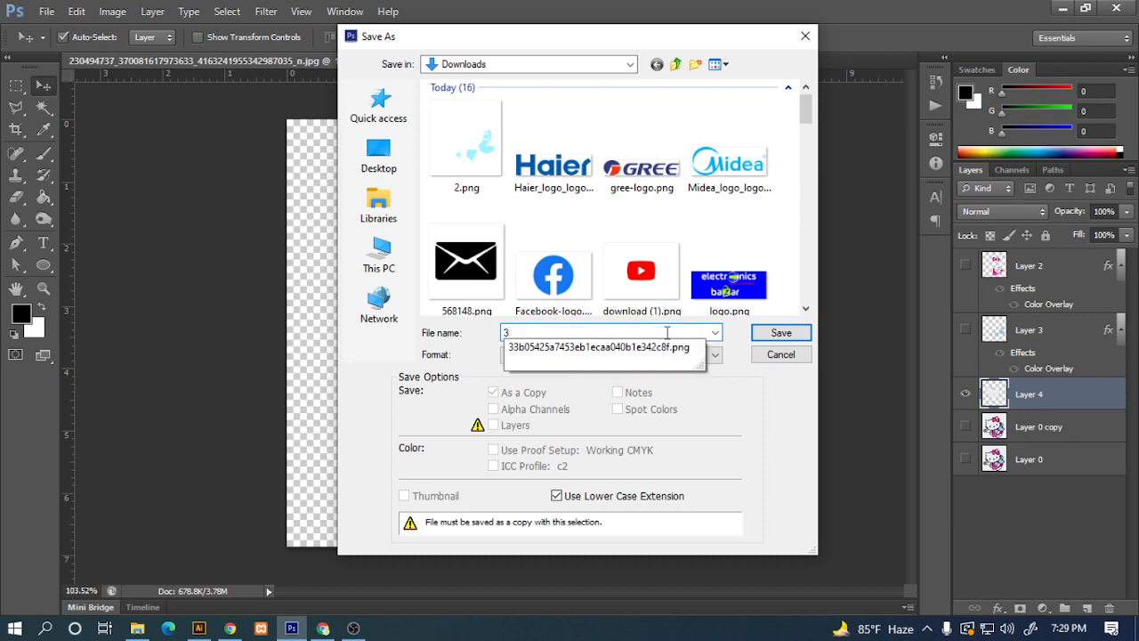
{"action": "key", "text": "Return"}
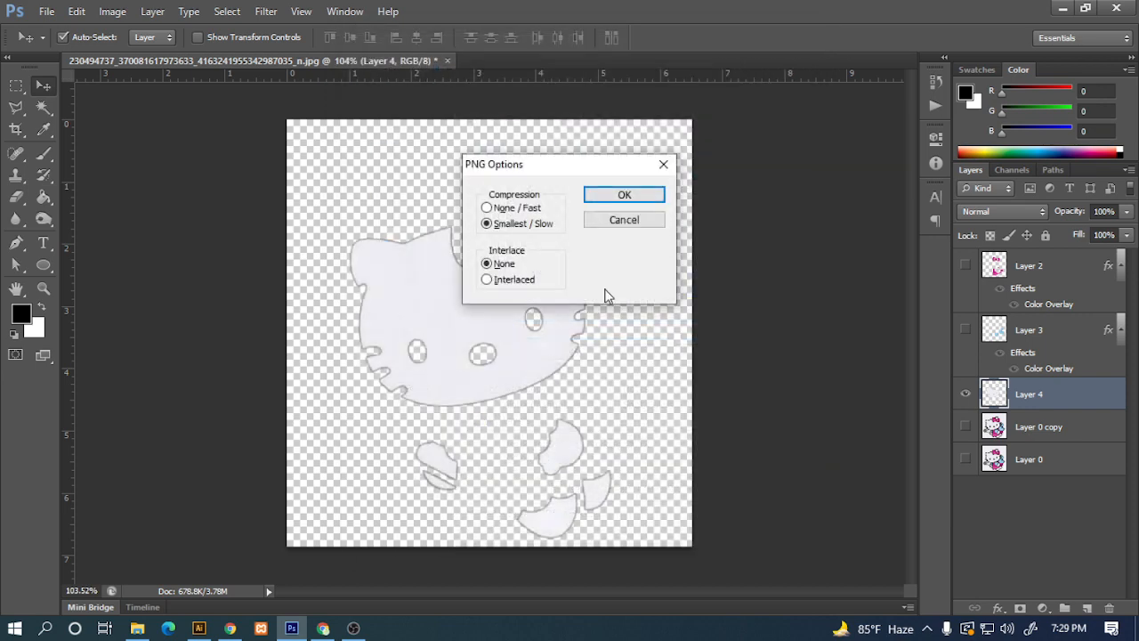
{"action": "left_click", "coordinate": [622, 197]}
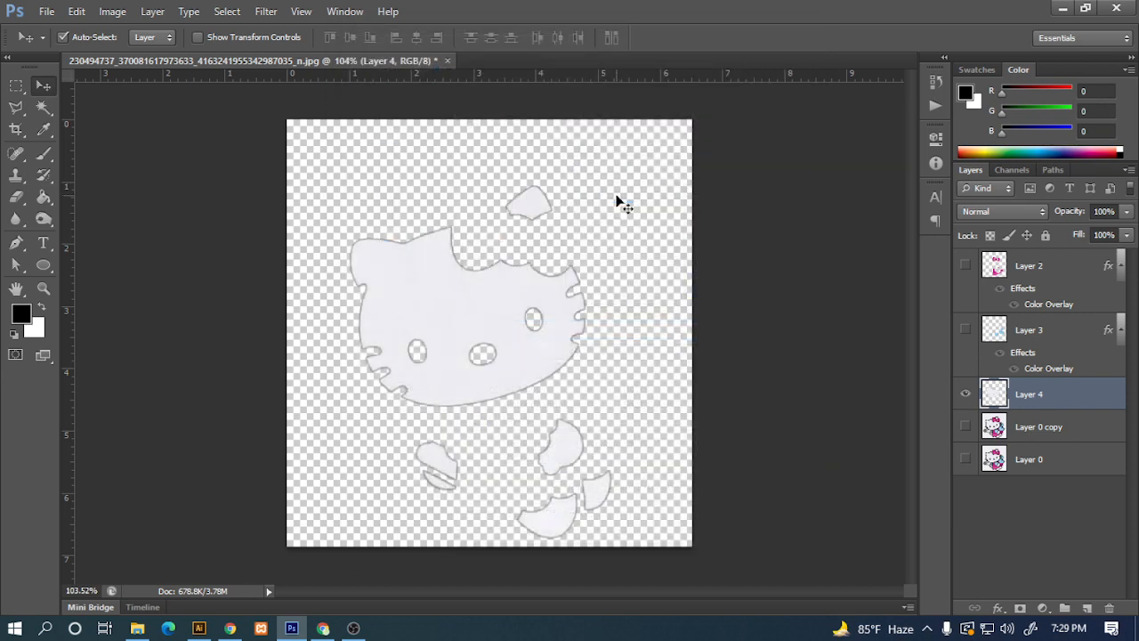
Hide Layer 4, then leave only Layer 0 copy visible and make it the active layer.
{"action": "left_click", "coordinate": [964, 394]}
{"action": "left_click", "coordinate": [966, 427]}
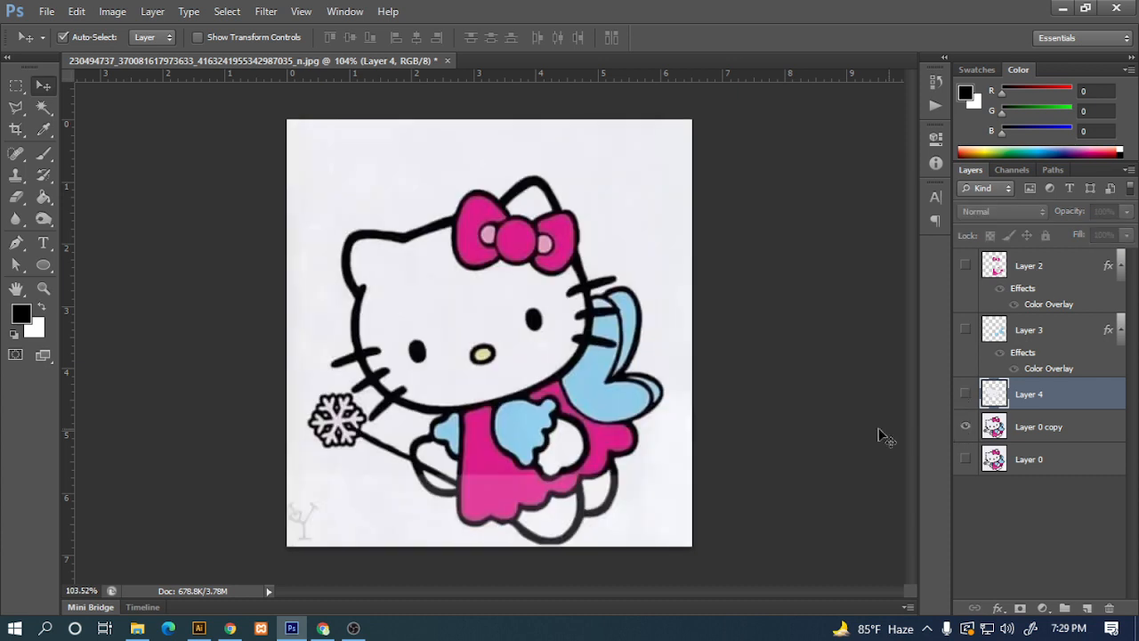
{"action": "left_click", "coordinate": [966, 396]}
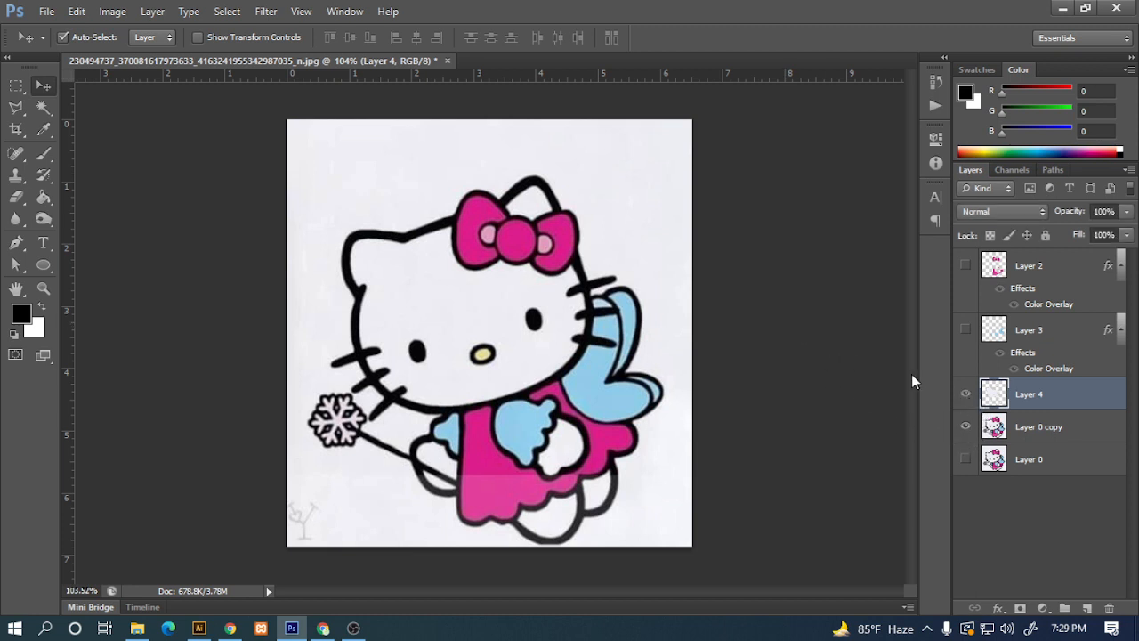
{"action": "left_click", "coordinate": [966, 393]}
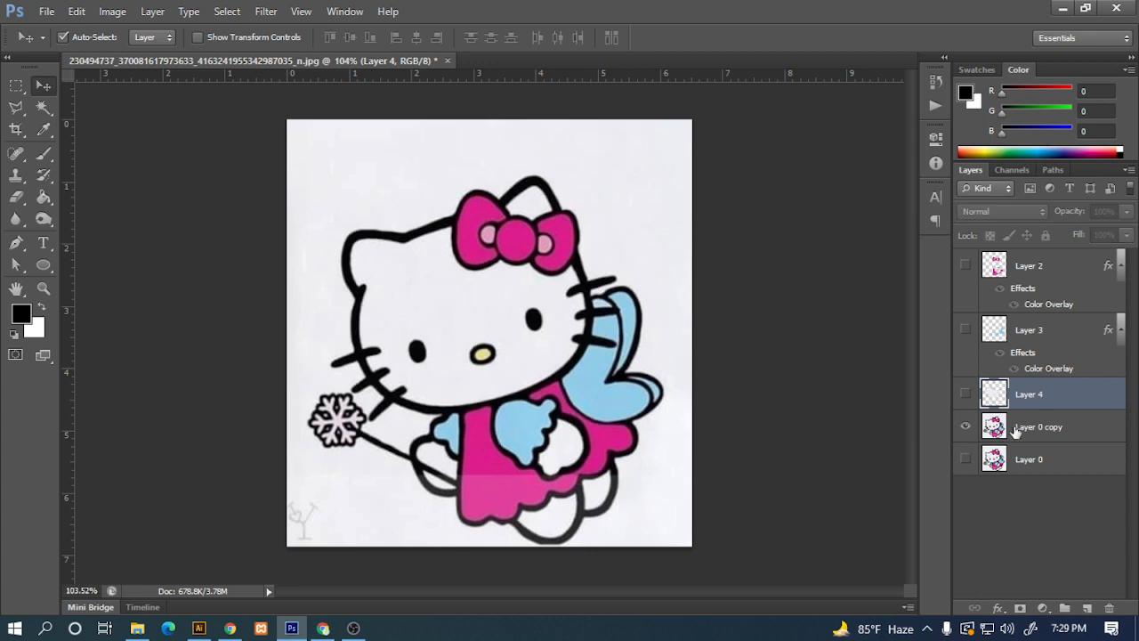
{"action": "left_click", "coordinate": [1014, 429]}
On Layer 0 copy, erase the background, the white face and ear fills, and the dark pink bow fill using the Magic Wand.
{"action": "left_click", "coordinate": [43, 109]}
{"action": "left_click", "coordinate": [325, 153]}
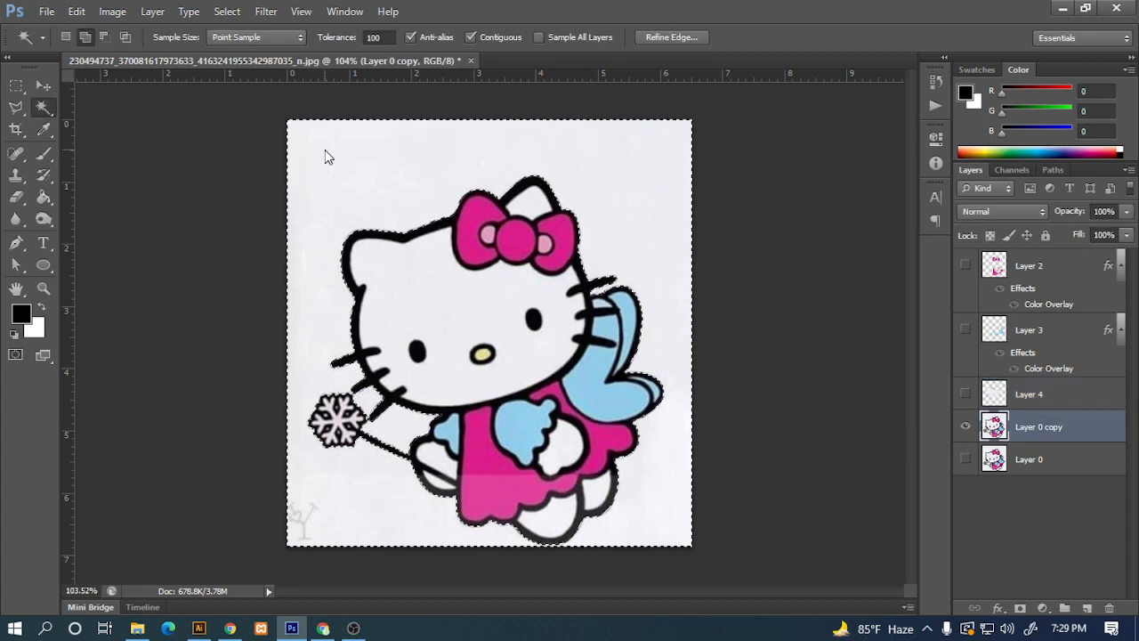
{"action": "key", "text": "Delete"}
{"action": "left_click", "coordinate": [442, 295]}
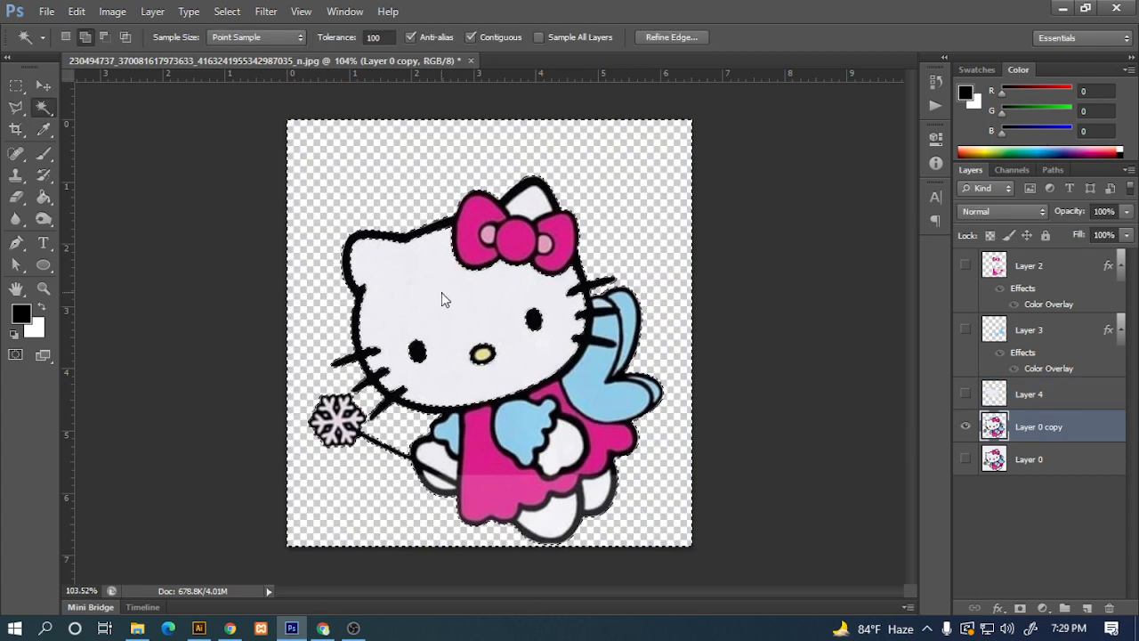
{"action": "left_click", "coordinate": [484, 207]}
{"action": "key", "text": "Delete"}
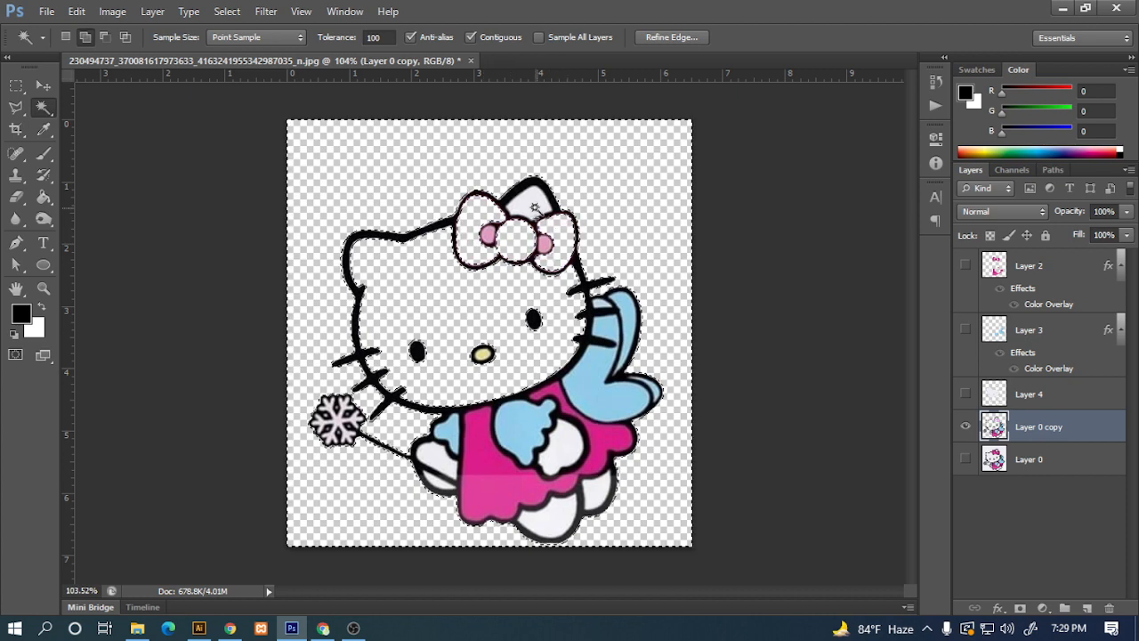
Erase the large blue wing areas and the blue front sleeve from Layer 0 copy with the Magic Wand.
{"action": "left_click", "coordinate": [617, 331]}
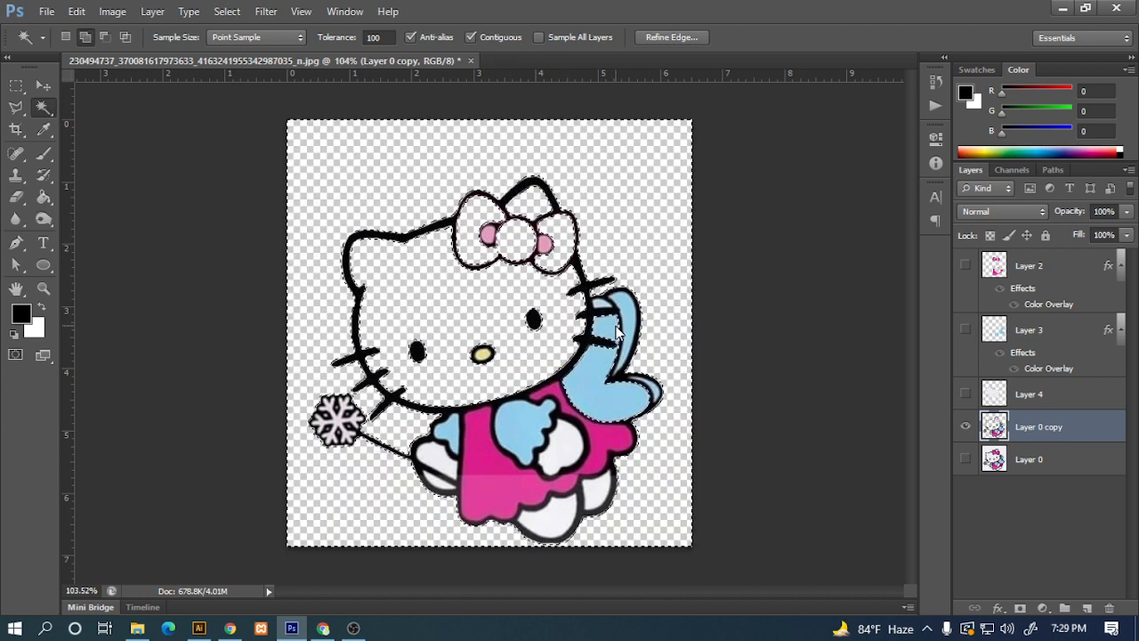
{"action": "key", "text": "Delete"}
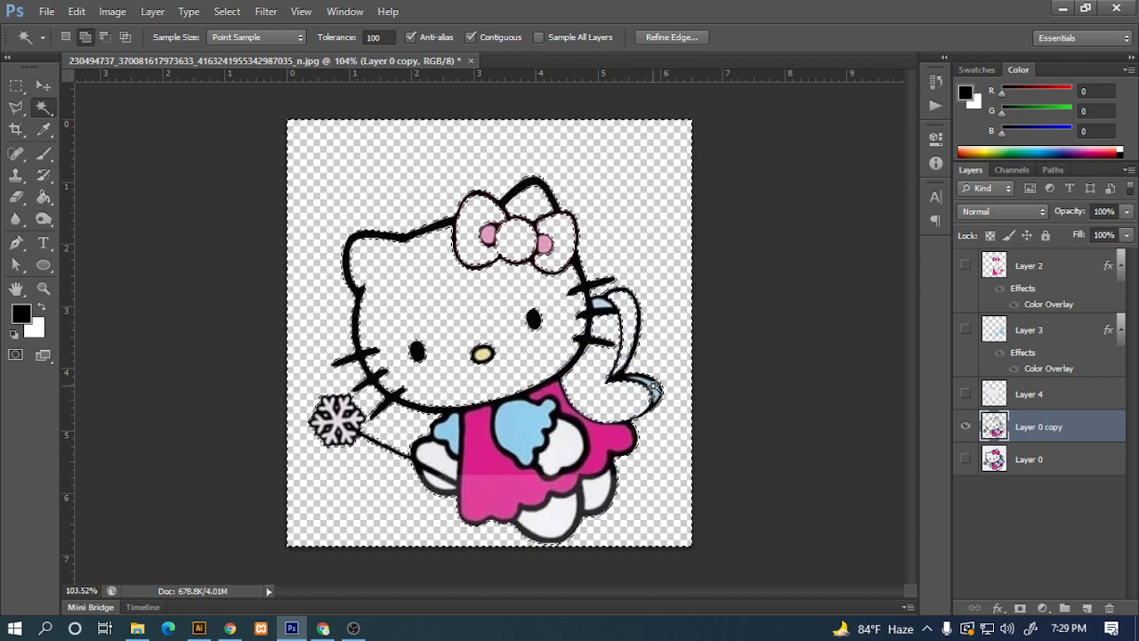
{"action": "left_click", "coordinate": [654, 392]}
{"action": "key", "text": "Delete"}
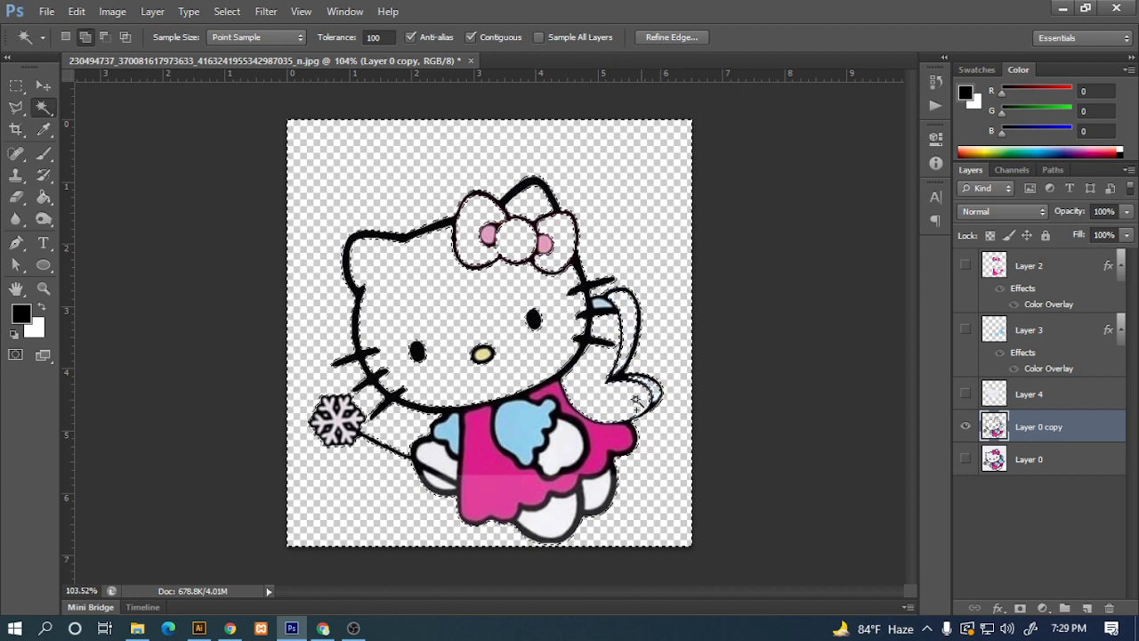
{"action": "left_click", "coordinate": [531, 428]}
{"action": "key", "text": "Delete"}
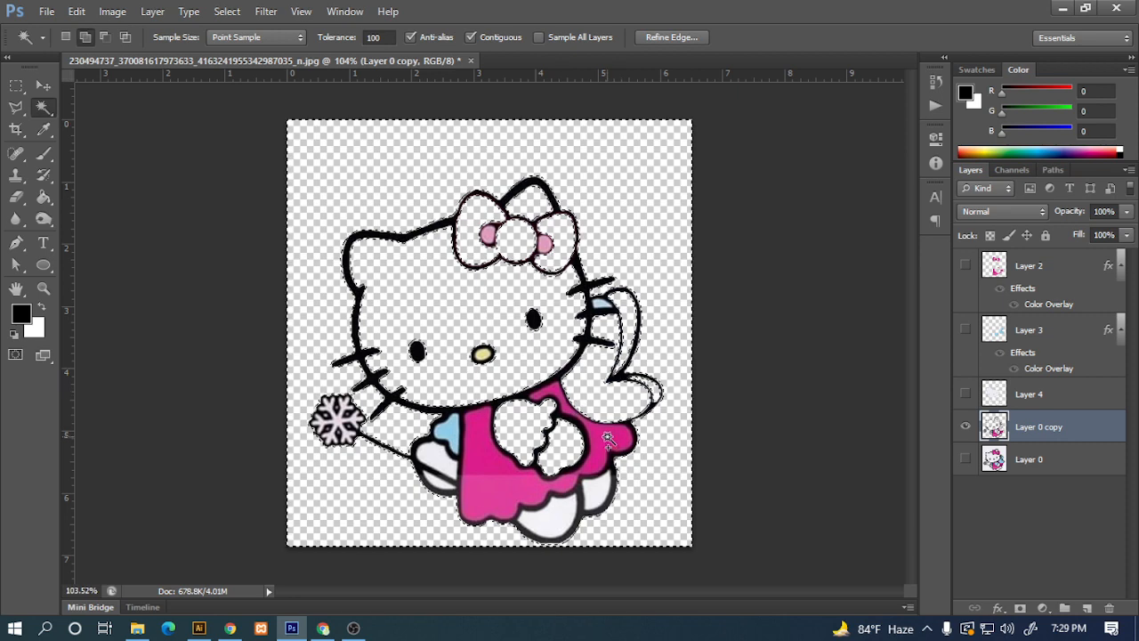
Erase all pink dress areas from Layer 0 copy, including the small piece below the chin.
{"action": "left_click", "coordinate": [598, 433]}
{"action": "key", "text": "Delete"}
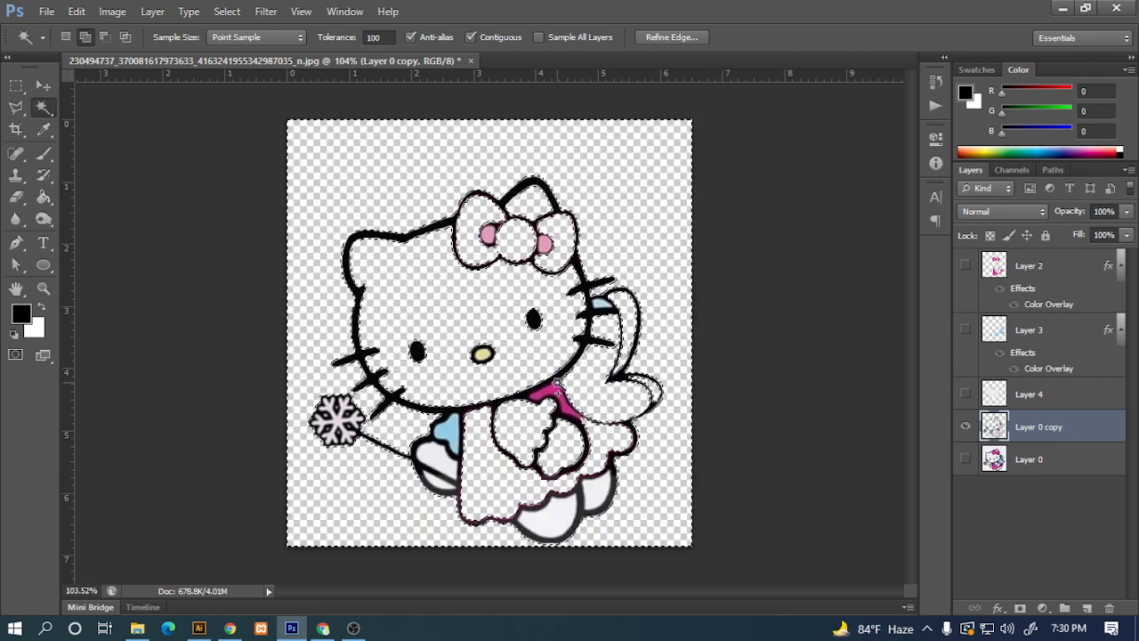
{"action": "left_click", "coordinate": [556, 387]}
{"action": "key", "text": "Delete"}
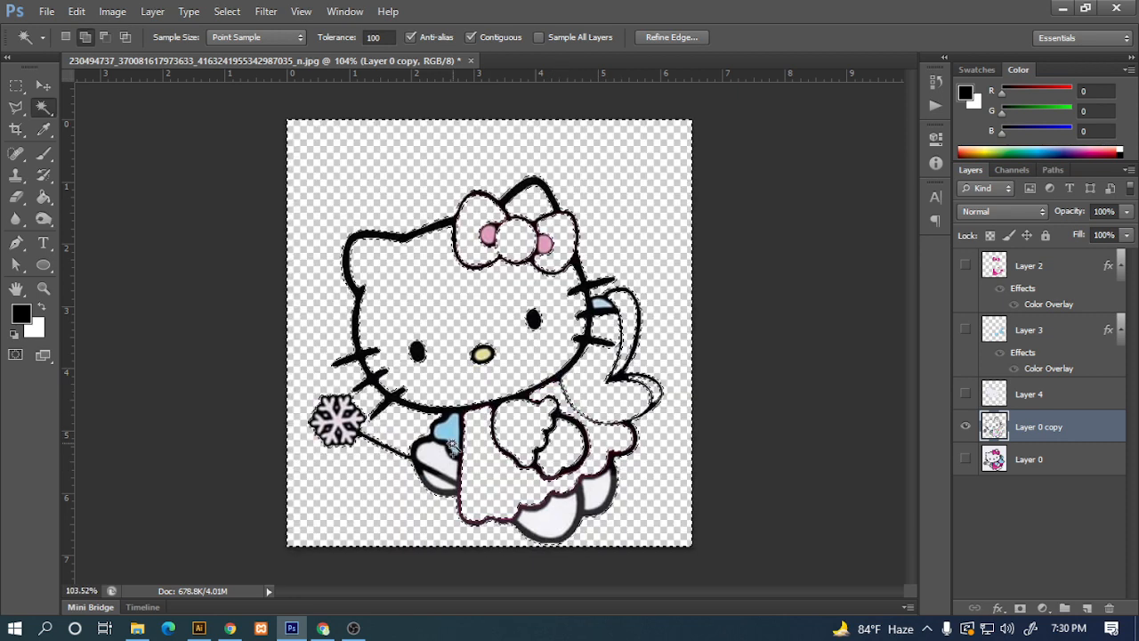
Erase the remaining blue sleeve and the white hand and foot areas, undoing the accidental black fill.
{"action": "left_click", "coordinate": [448, 434]}
{"action": "key", "text": "Delete"}
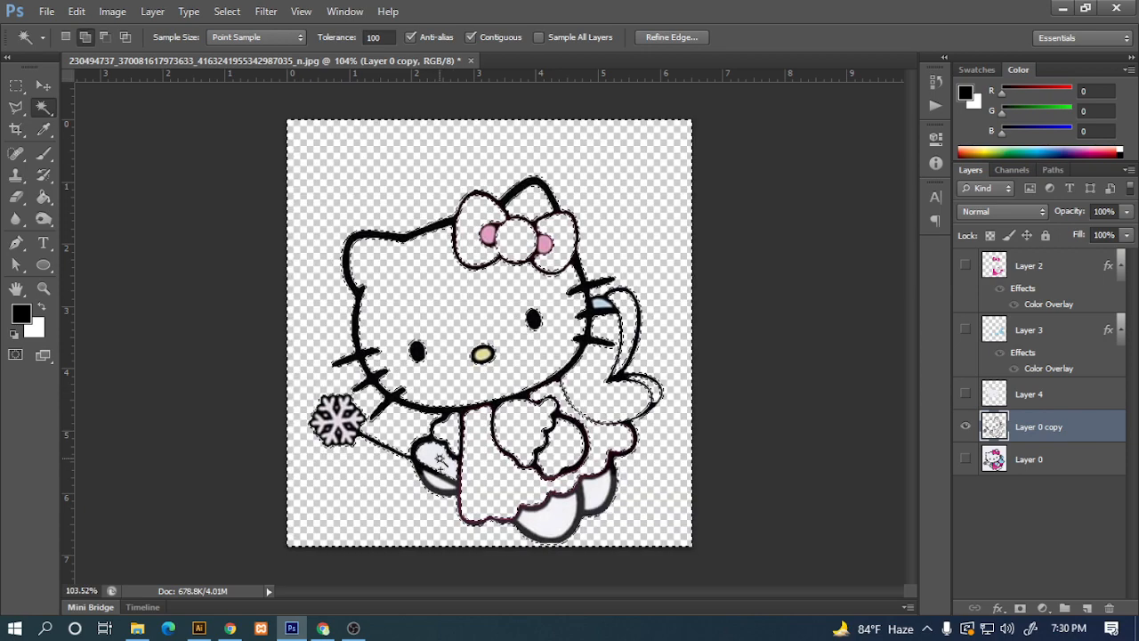
{"action": "key", "text": "alt+BackSpace"}
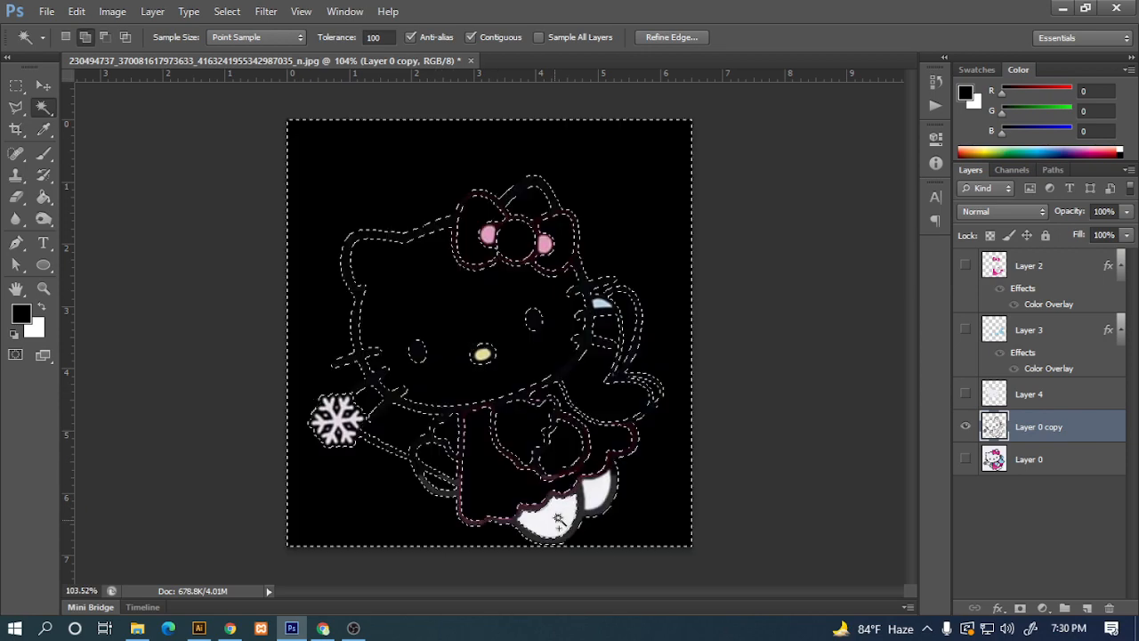
{"action": "key", "text": "ctrl+z"}
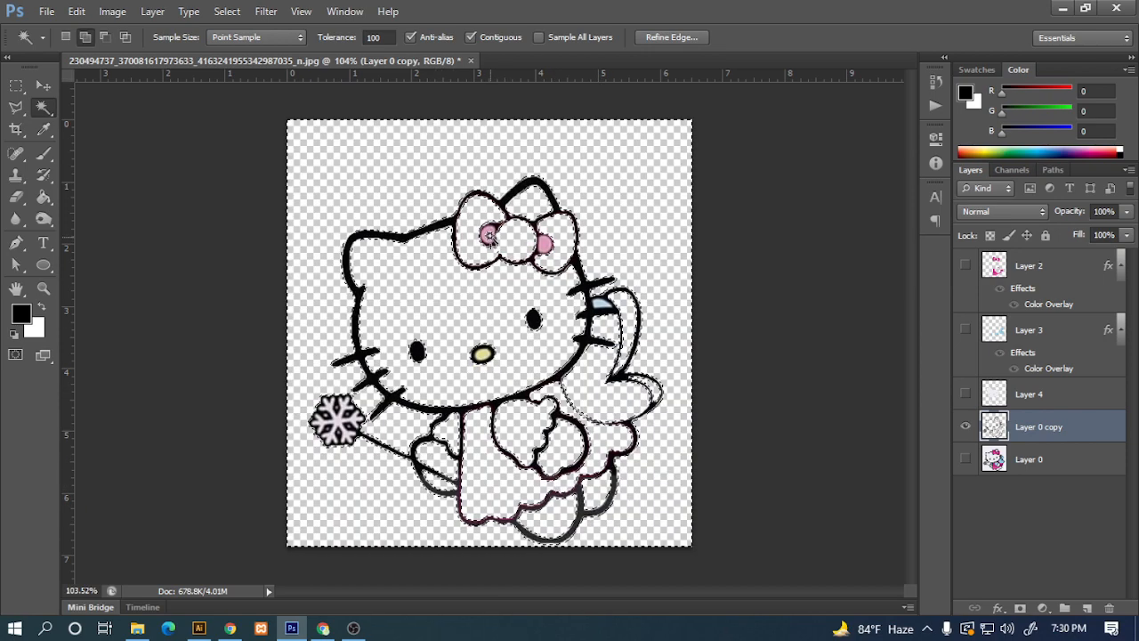
Erase the light pink bow spots, the yellow nose fill and the white snowflake interior, then clear the selection.
{"action": "left_click", "coordinate": [488, 235]}
{"action": "key", "text": "Delete"}
{"action": "left_click", "coordinate": [545, 244]}
{"action": "key", "text": "Delete"}
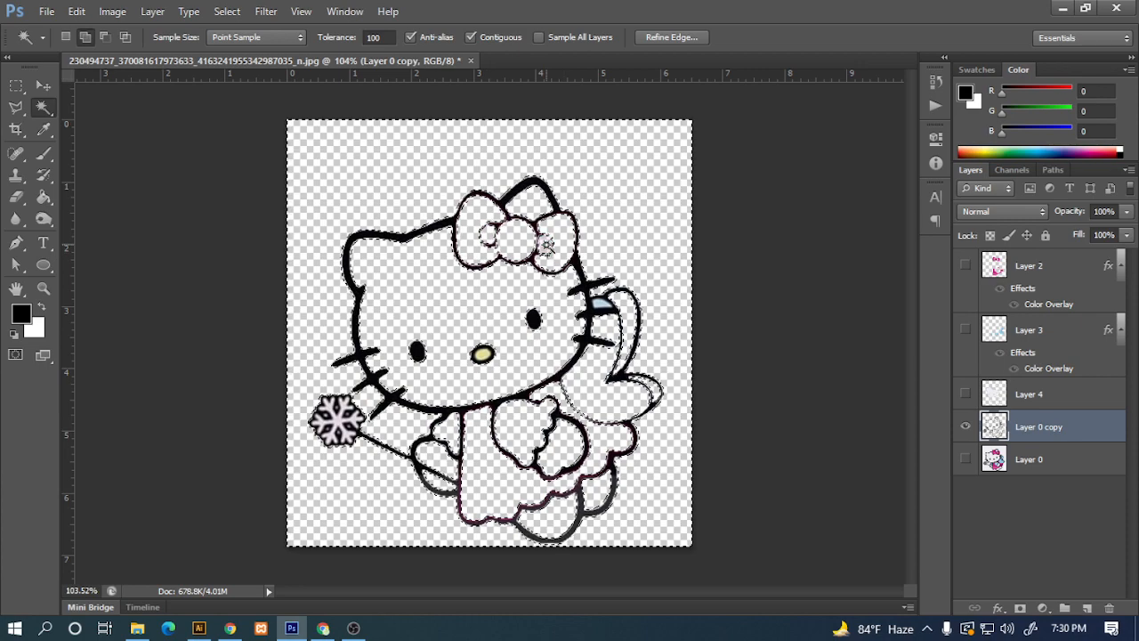
{"action": "left_click", "coordinate": [481, 354]}
{"action": "key", "text": "Delete"}
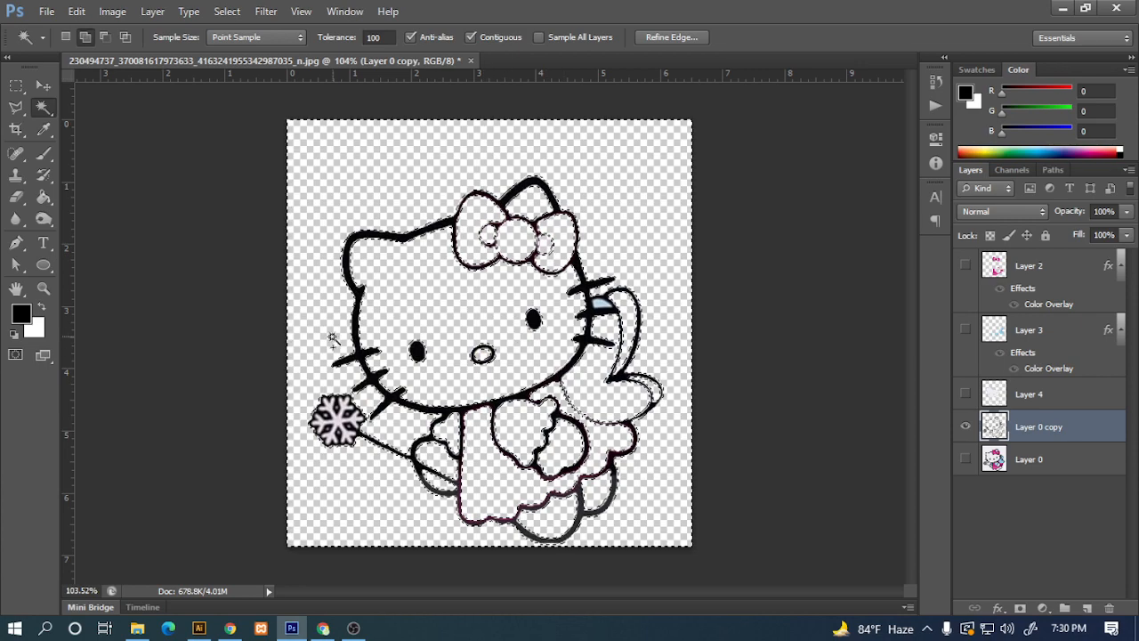
{"action": "key", "text": "alt+BackSpace"}
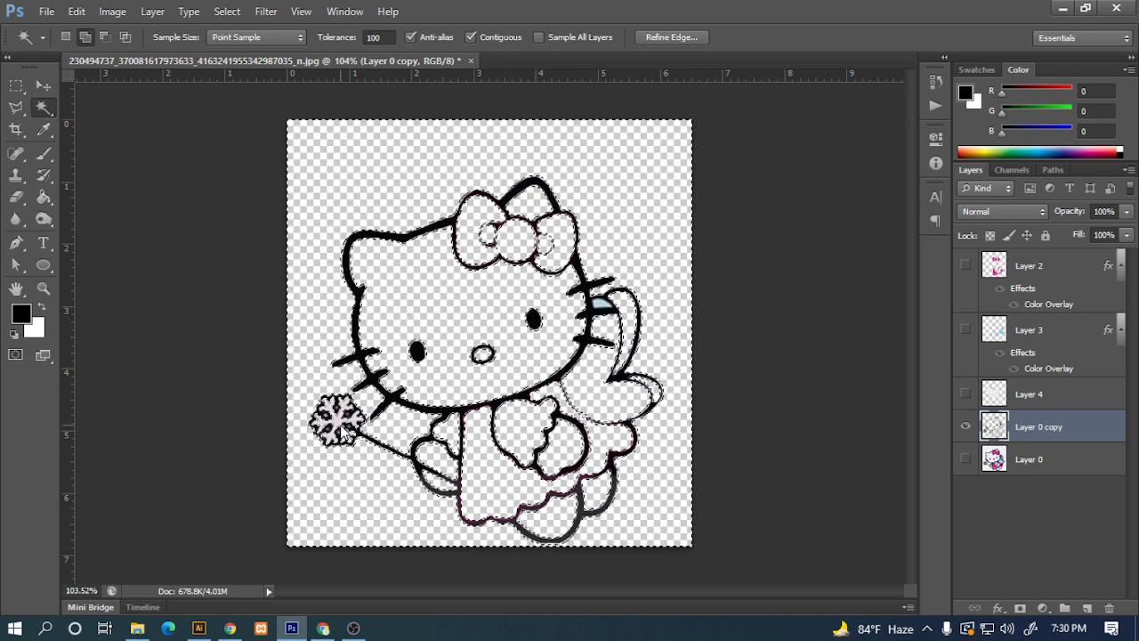
{"action": "left_click", "coordinate": [42, 84]}
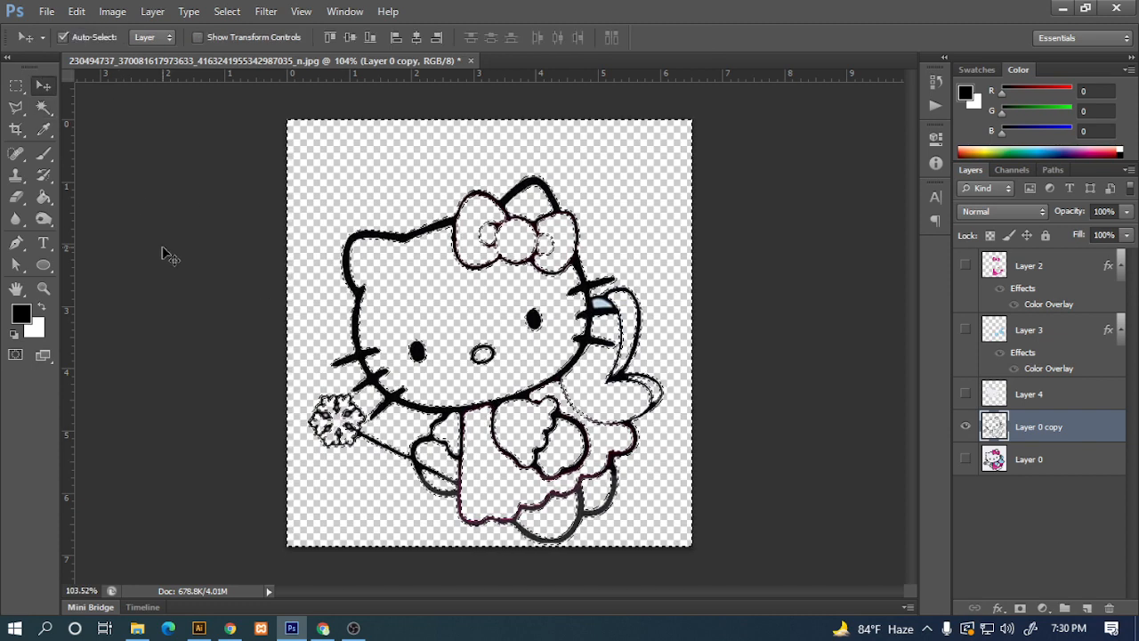
{"action": "key", "text": "ctrl+d"}
{"action": "scroll", "coordinate": [679, 292], "scroll_direction": "down", "scroll_amount": 1}
{"action": "scroll", "coordinate": [679, 299], "scroll_direction": "down", "scroll_amount": 1}
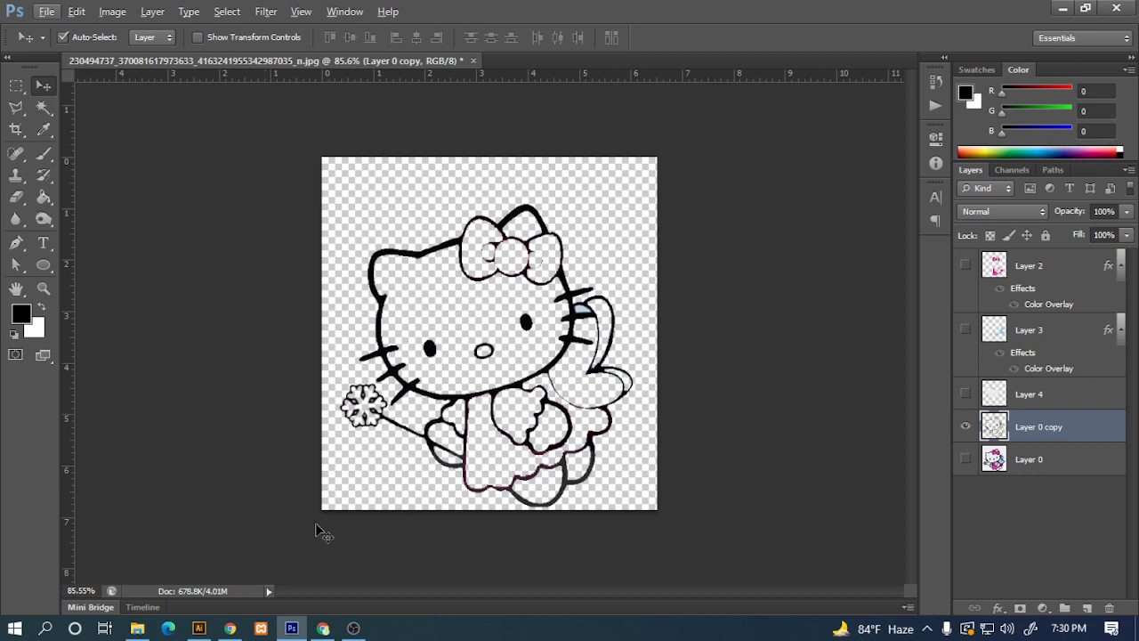
Save the remaining black outline as a PNG named 4 in Downloads, accepting the default PNG options.
{"action": "left_click", "coordinate": [47, 12]}
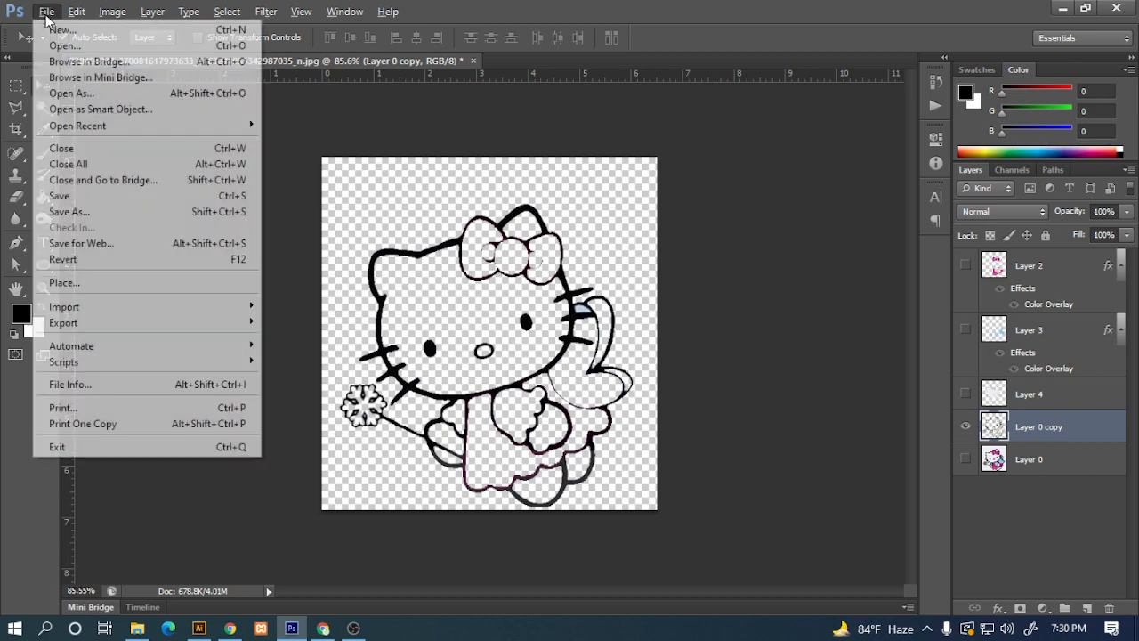
{"action": "left_click", "coordinate": [55, 212]}
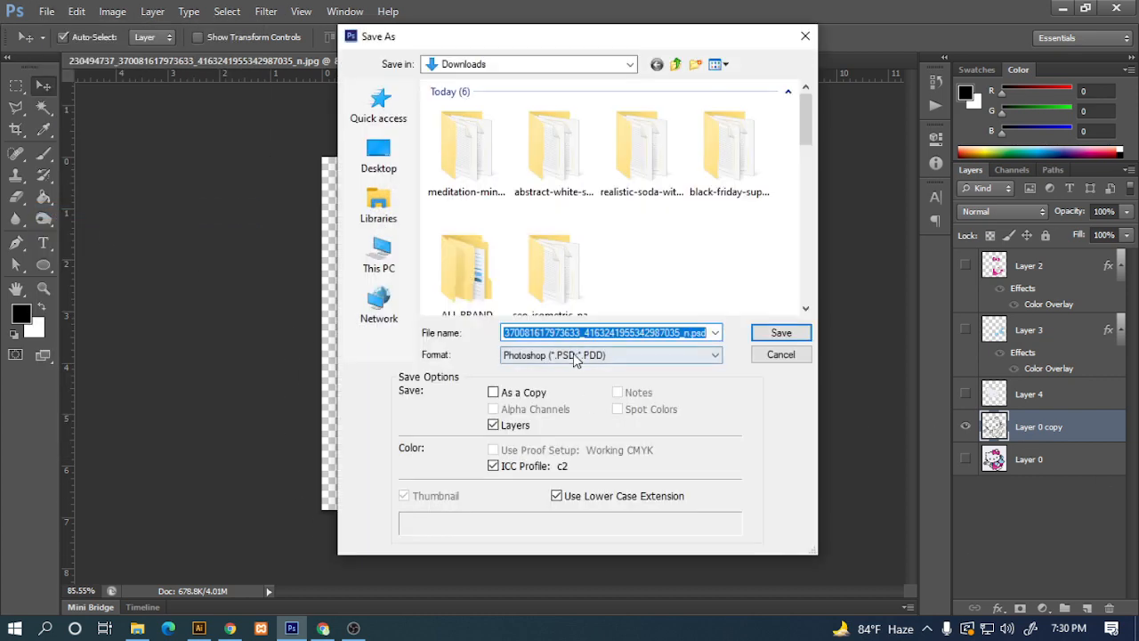
{"action": "left_click", "coordinate": [543, 354]}
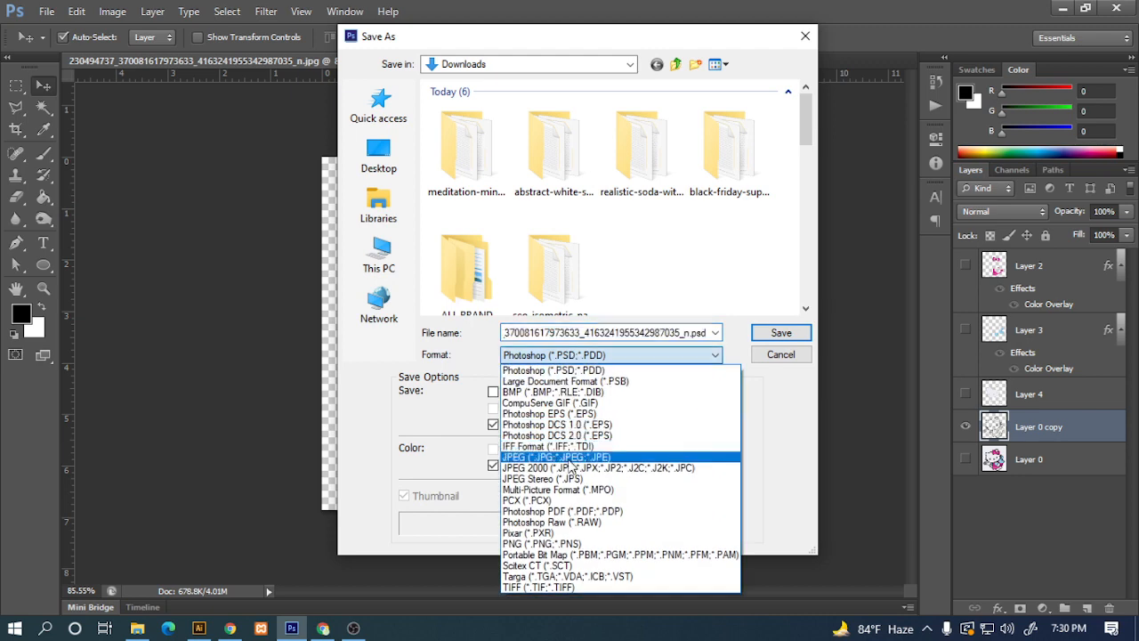
{"action": "left_click", "coordinate": [543, 542]}
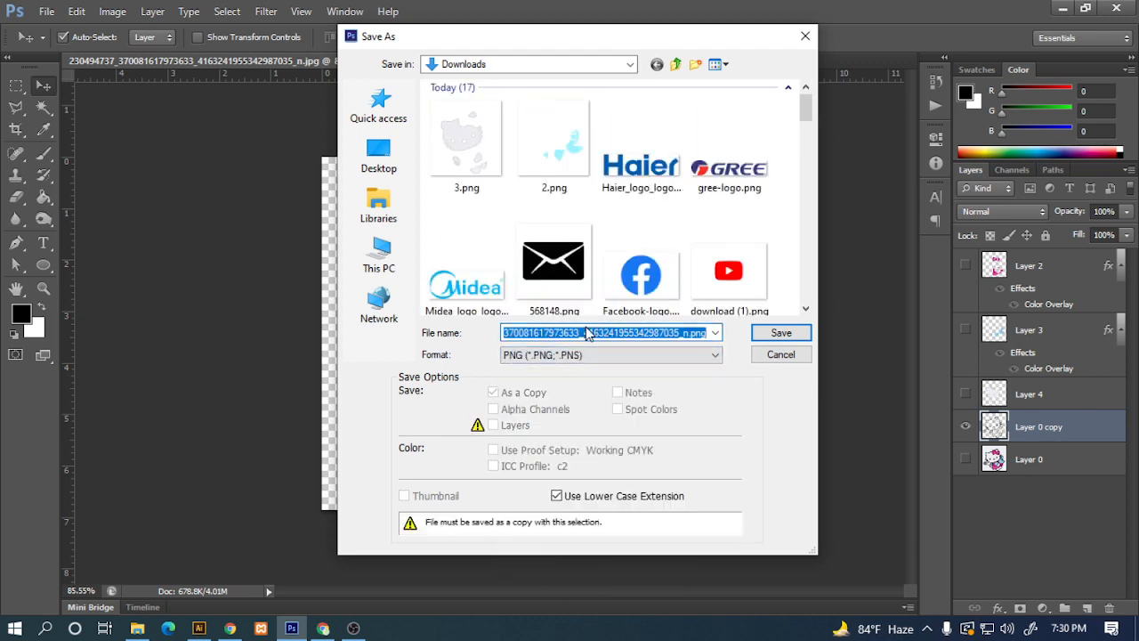
{"action": "type", "text": "4"}
{"action": "key", "text": "Return"}
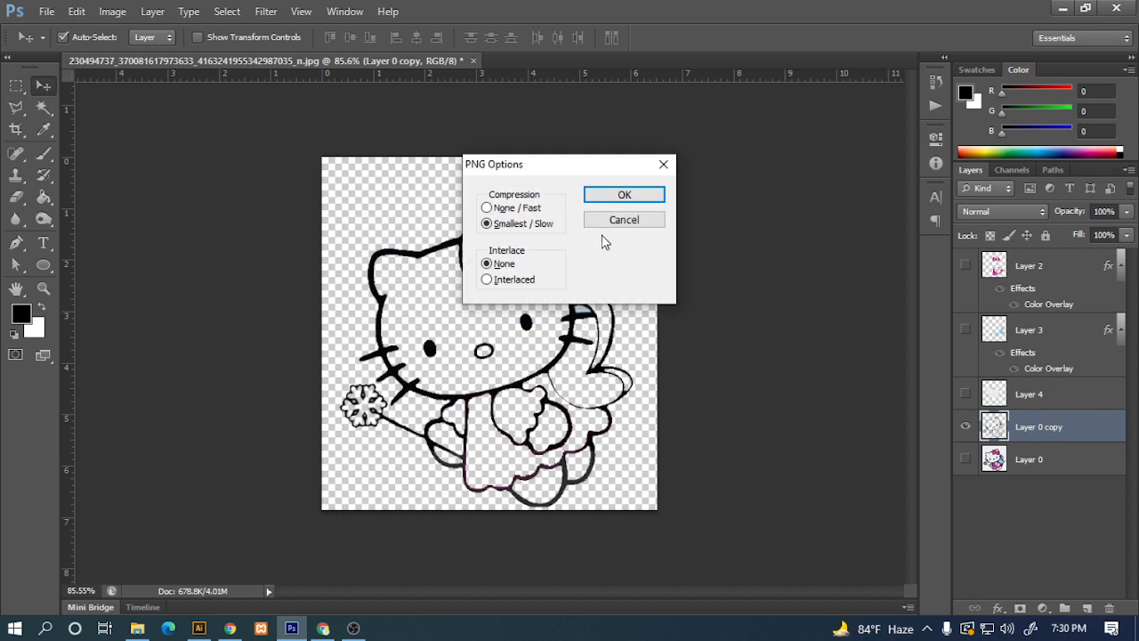
{"action": "left_click", "coordinate": [614, 199]}
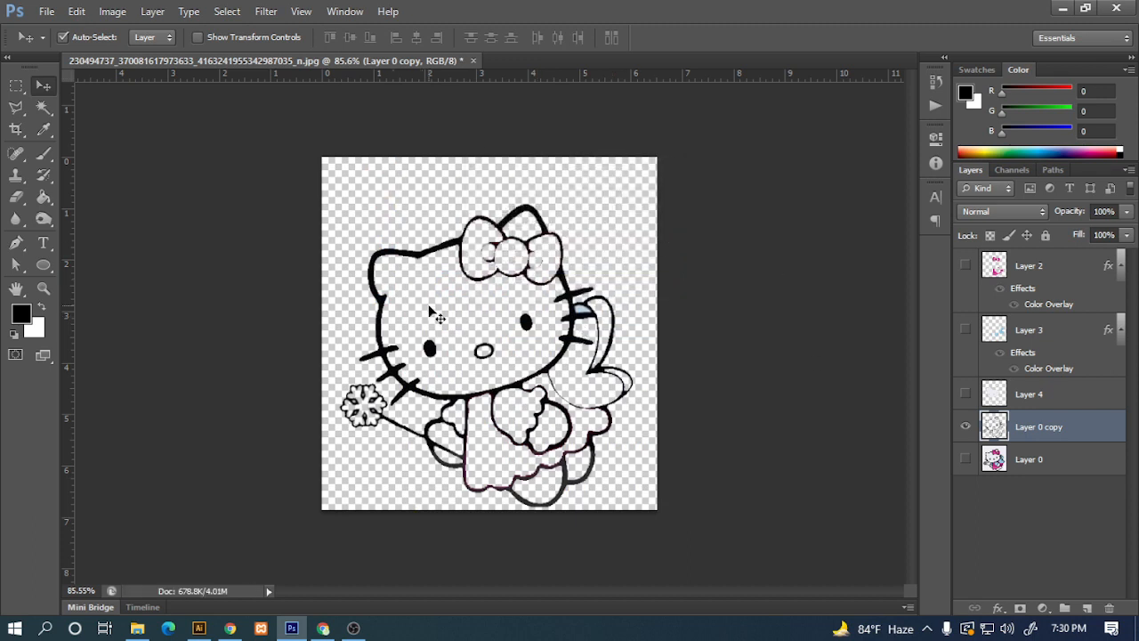
{"action": "left_click", "coordinate": [1062, 16]}
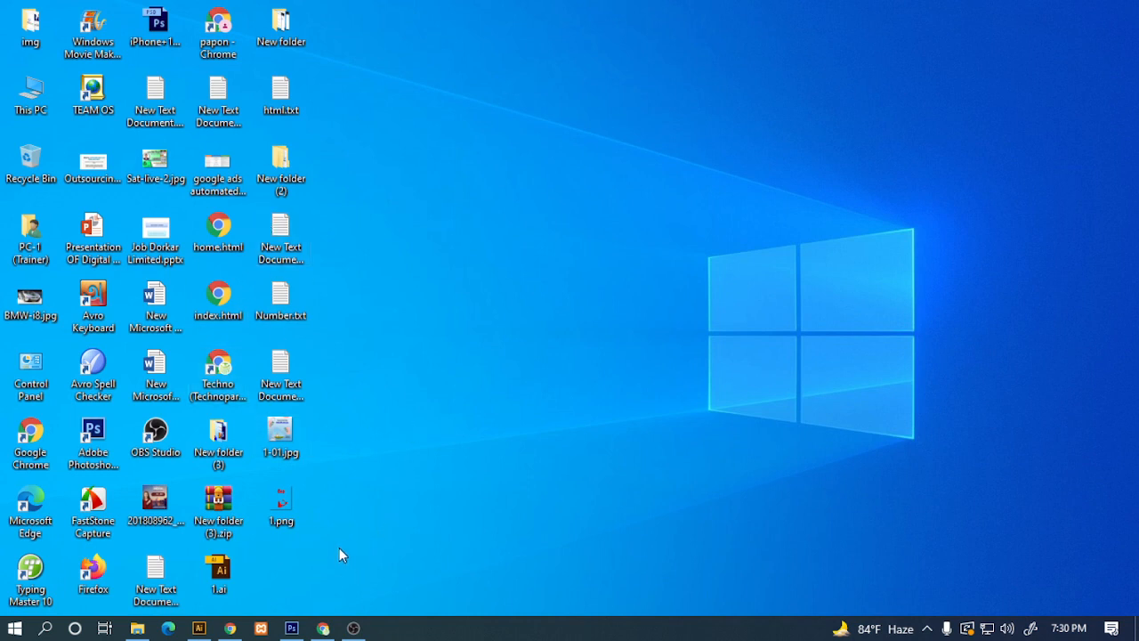
{"action": "right_click", "coordinate": [399, 238]}
{"action": "left_click", "coordinate": [444, 288]}
{"action": "left_click", "coordinate": [276, 507]}
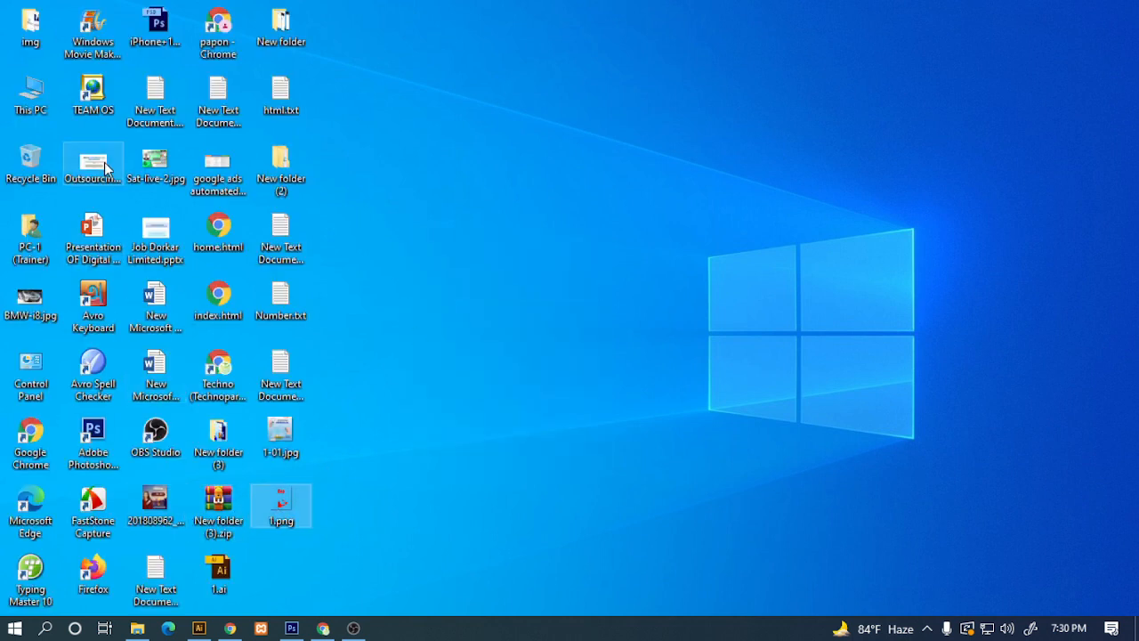
{"action": "left_click", "coordinate": [291, 628]}
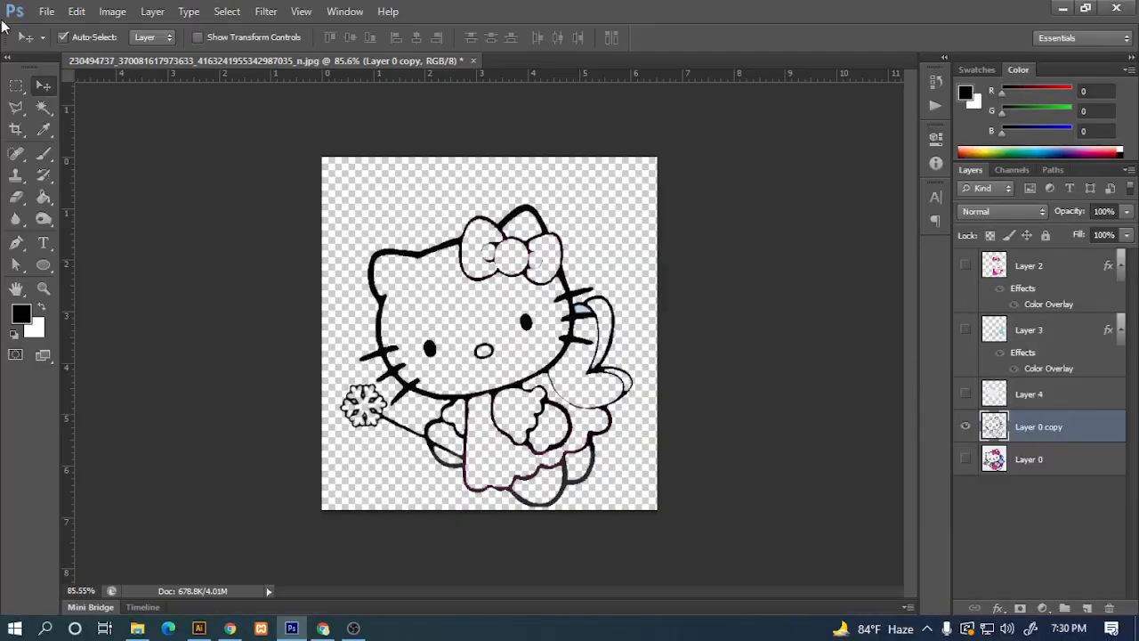
{"action": "left_click", "coordinate": [44, 11]}
{"action": "left_click", "coordinate": [92, 214]}
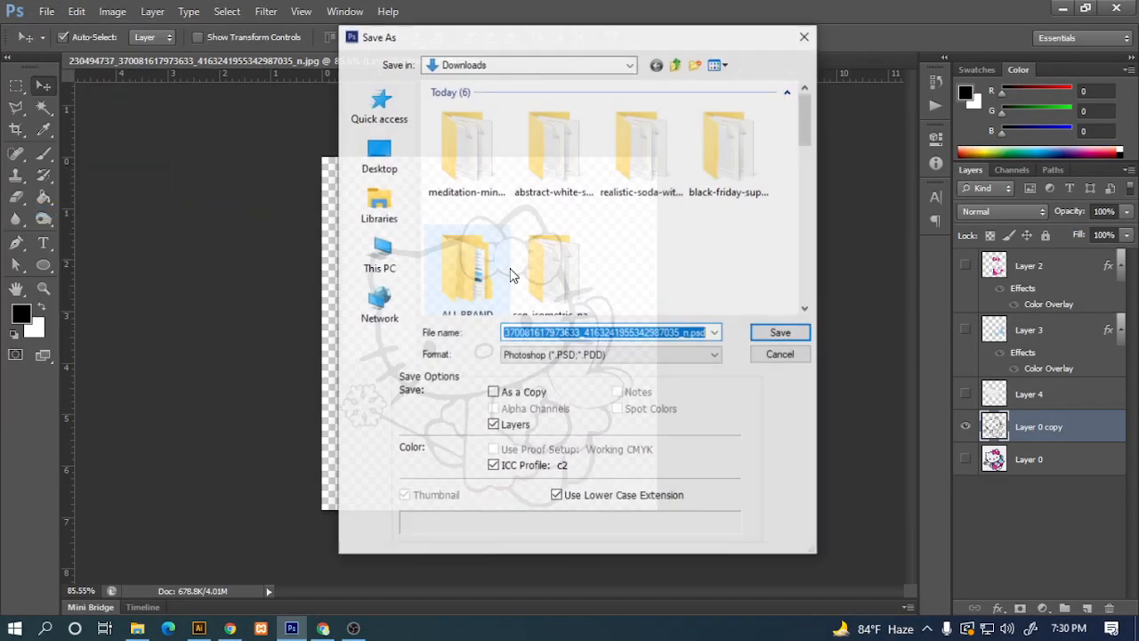
{"action": "left_click", "coordinate": [560, 355]}
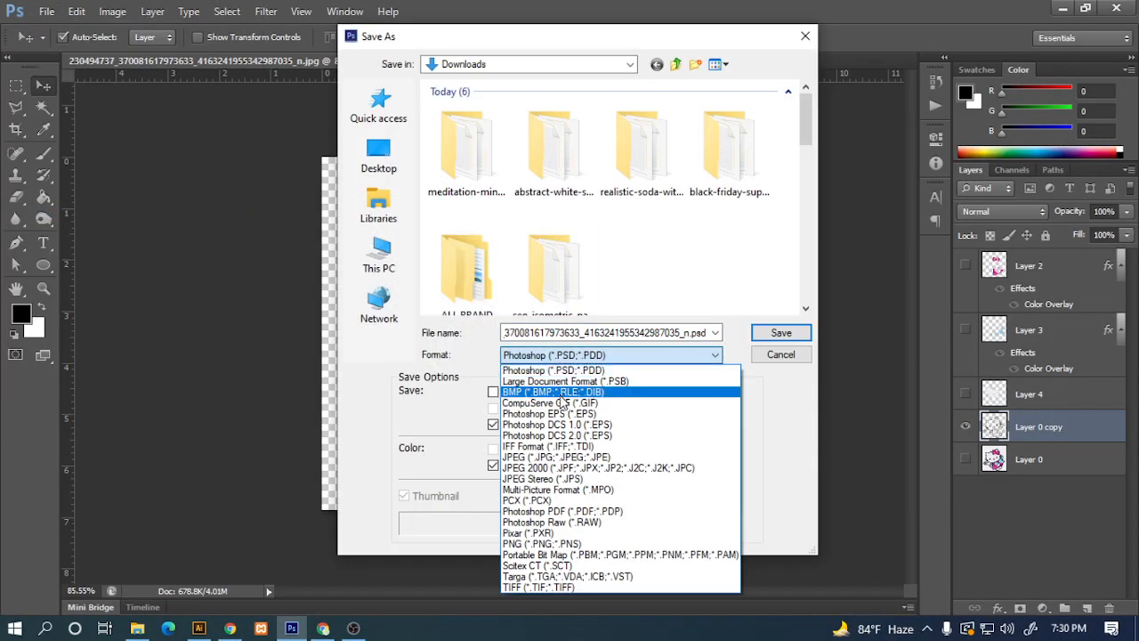
{"action": "left_click", "coordinate": [545, 543]}
{"action": "left_click", "coordinate": [762, 353]}
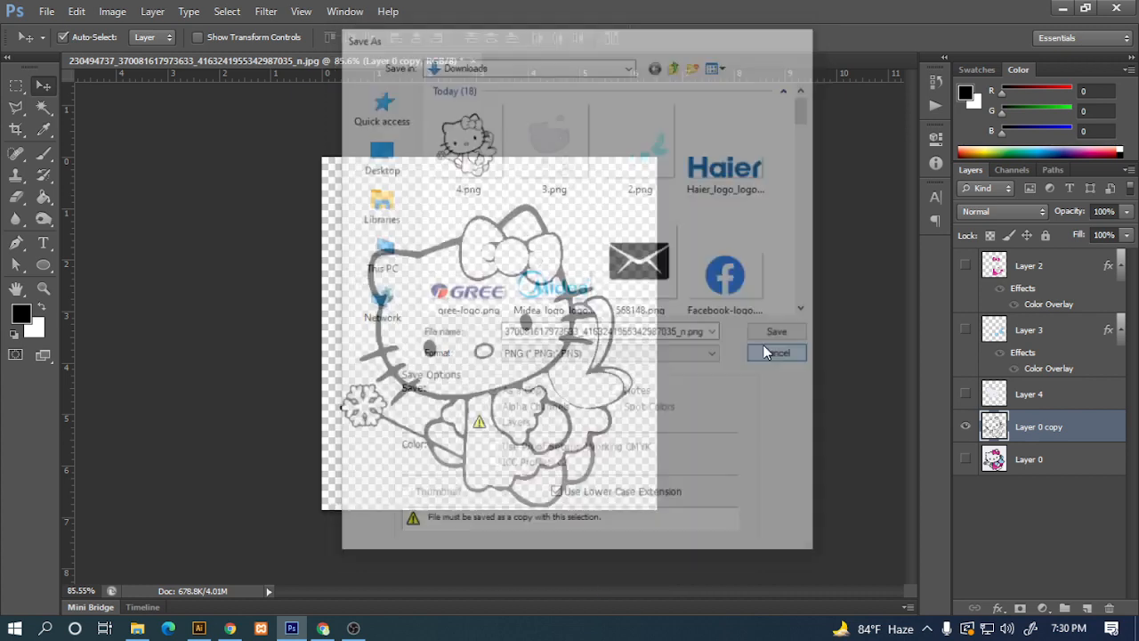
Switch to Illustrator by placing 1.png from the desktop into the document, and move it left of the traced character.
{"action": "left_click", "coordinate": [1062, 8]}
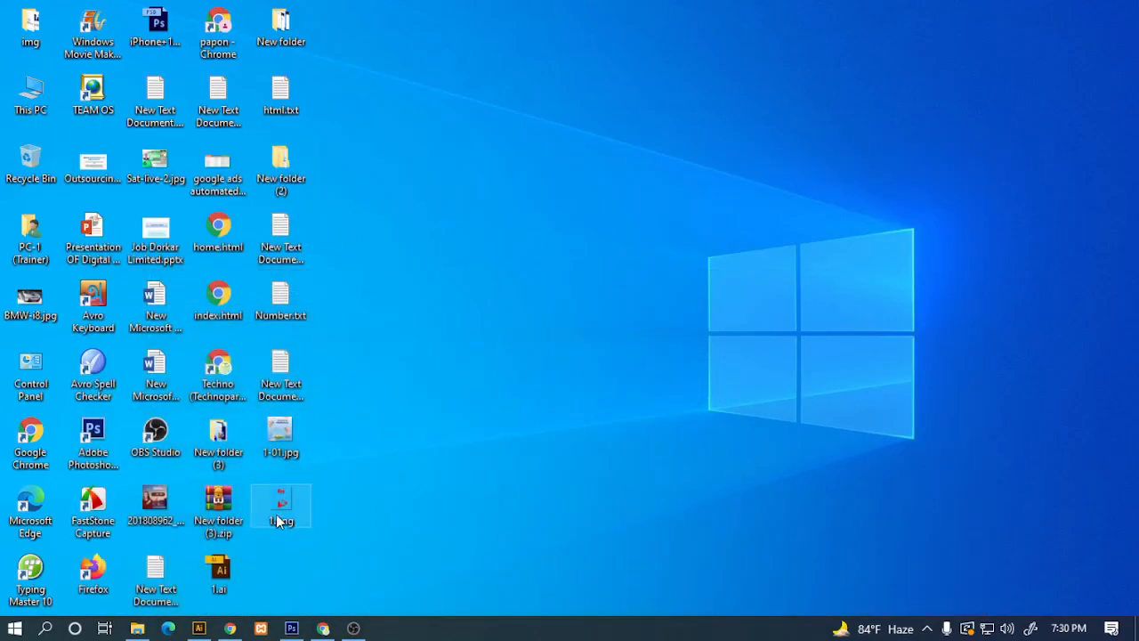
{"action": "left_click_drag", "start_coordinate": [214, 614], "coordinate": [434, 264]}
{"action": "key", "text": "ctrl+minus"}
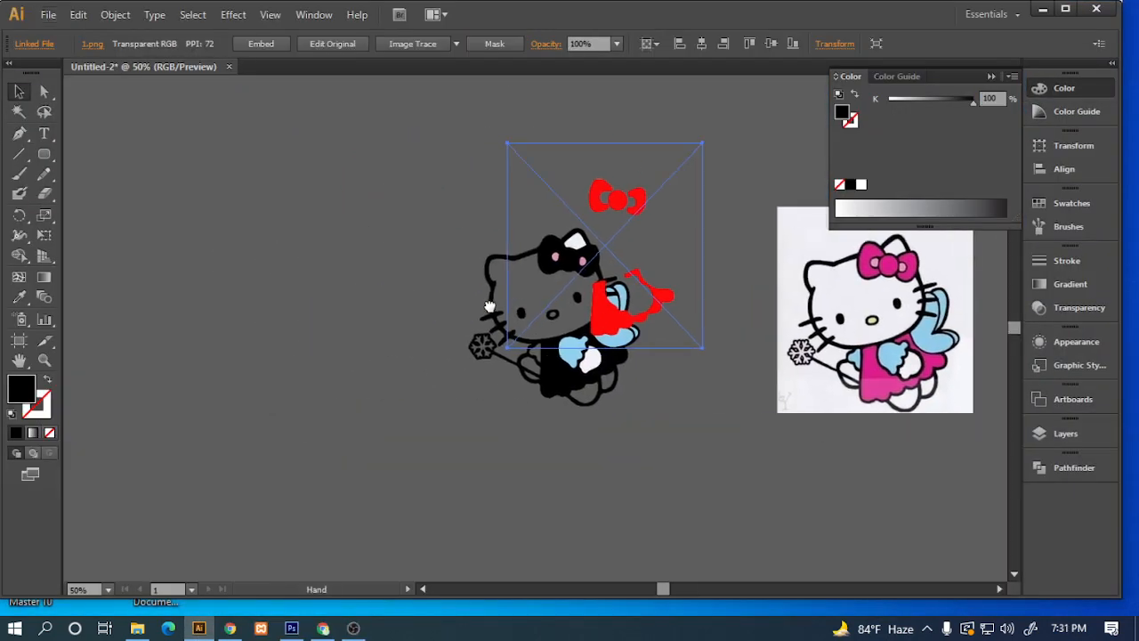
{"action": "left_click_drag", "start_coordinate": [610, 207], "coordinate": [246, 232]}
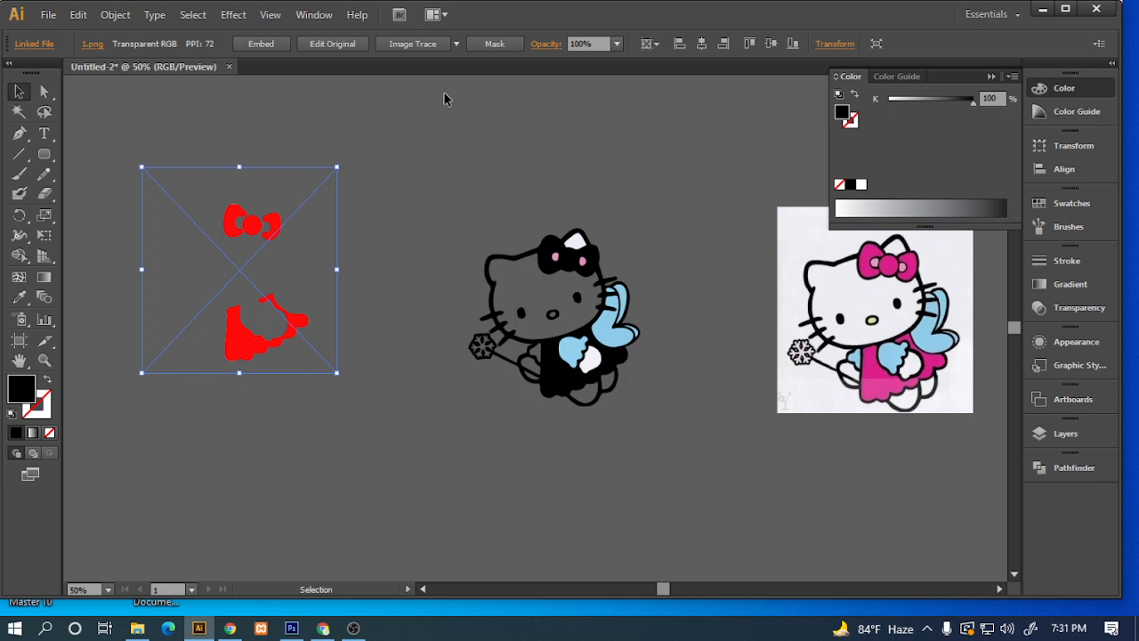
Delete the earlier traced character and the original reference picture from the document.
{"action": "left_click", "coordinate": [280, 41]}
{"action": "left_click_drag", "start_coordinate": [412, 185], "coordinate": [525, 293]}
{"action": "left_click_drag", "start_coordinate": [900, 457], "coordinate": [900, 457]}
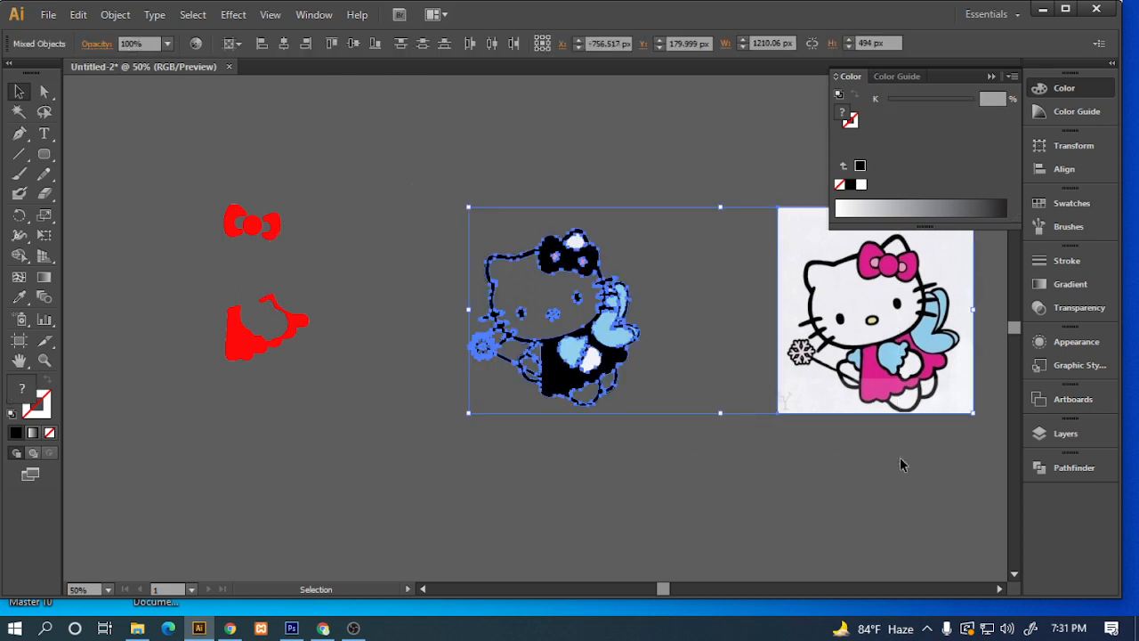
{"action": "key", "text": "Delete"}
Move the red bow and dress image closer to the artboard and clear the selection.
{"action": "left_click_drag", "start_coordinate": [178, 183], "coordinate": [500, 324]}
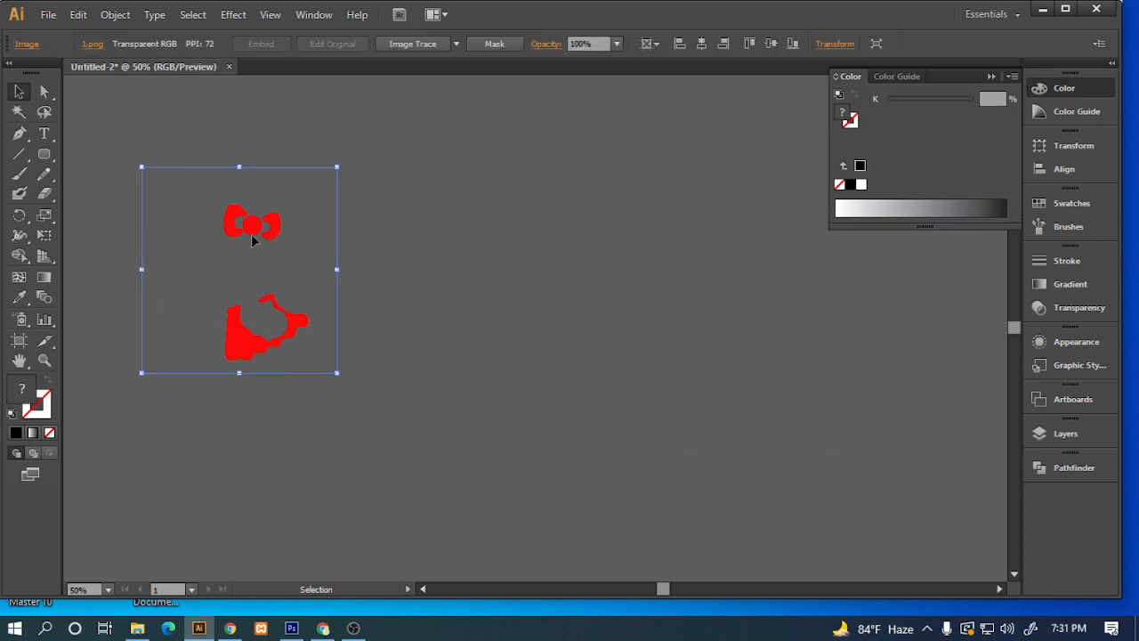
{"action": "left_click_drag", "start_coordinate": [251, 239], "coordinate": [515, 254]}
{"action": "left_click", "coordinate": [757, 333]}
{"action": "scroll", "coordinate": [455, 464], "scroll_direction": "right", "scroll_amount": 3}
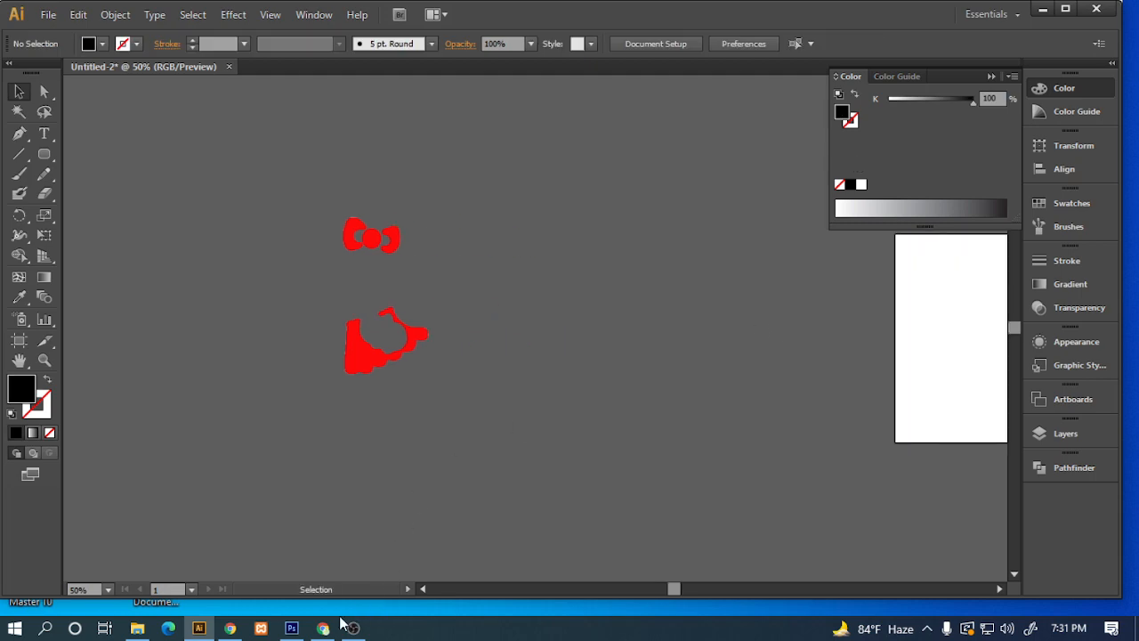
Place 2.png, 3.png and 4.png together from the Downloads folder in File Explorer into the Illustrator document.
{"action": "left_click", "coordinate": [137, 627]}
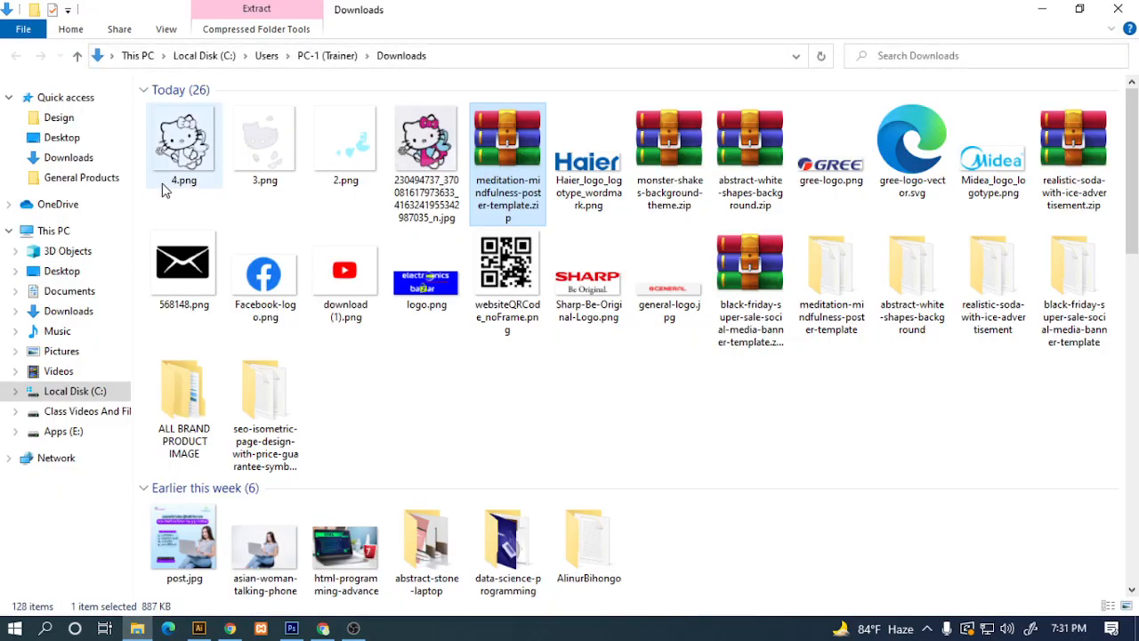
{"action": "key", "text": "Left"}
{"action": "key", "text": "Left"}
{"action": "key", "text": "Left"}
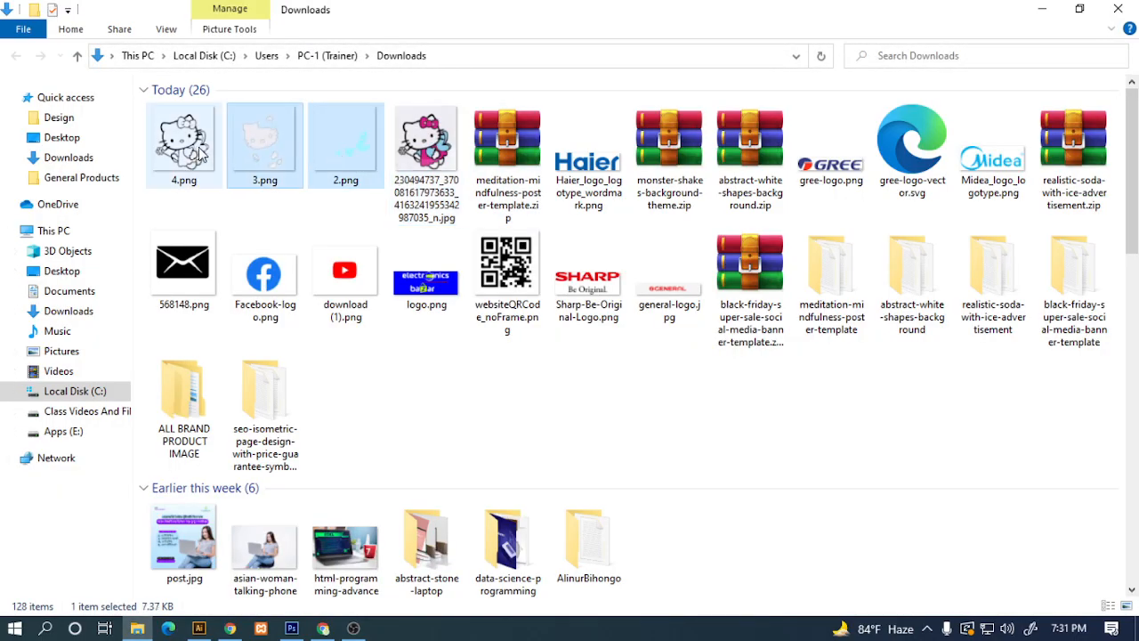
{"action": "left_click", "coordinate": [200, 153], "text": "shift"}
{"action": "left_click_drag", "start_coordinate": [200, 153], "coordinate": [578, 272]}
{"action": "left_click", "coordinate": [192, 44]}
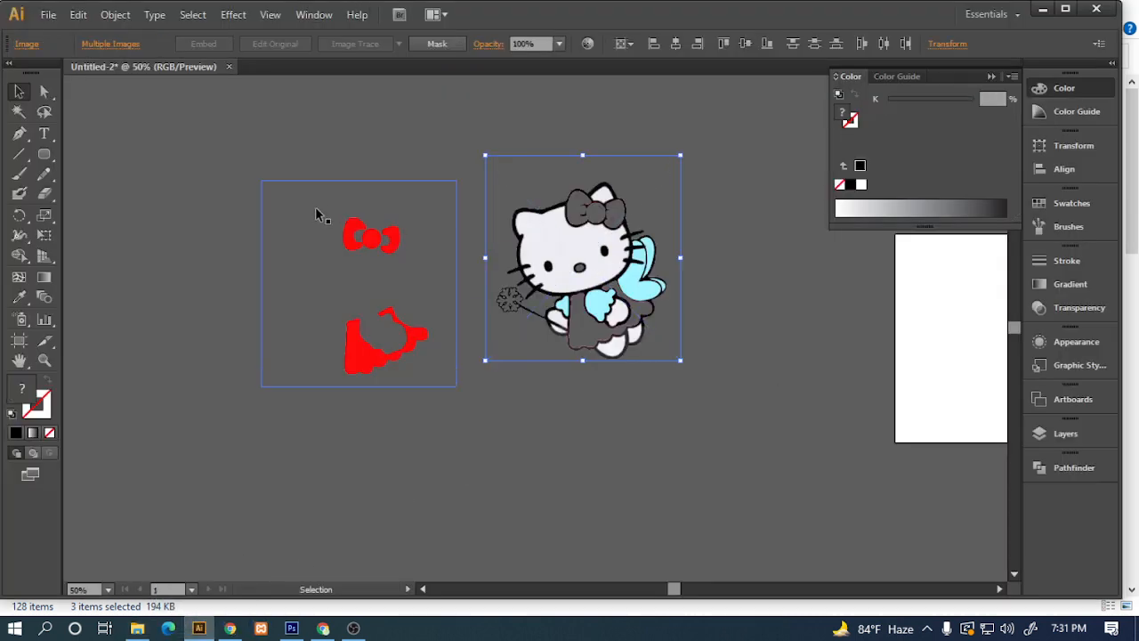
Pull the three stacked images apart so the black outline, white areas and blue areas no longer overlap.
{"action": "left_click", "coordinate": [435, 158]}
{"action": "left_click_drag", "start_coordinate": [516, 207], "coordinate": [261, 153]}
{"action": "left_click_drag", "start_coordinate": [307, 239], "coordinate": [761, 318]}
{"action": "left_click_drag", "start_coordinate": [349, 226], "coordinate": [550, 414]}
{"action": "left_click_drag", "start_coordinate": [331, 195], "coordinate": [441, 99]}
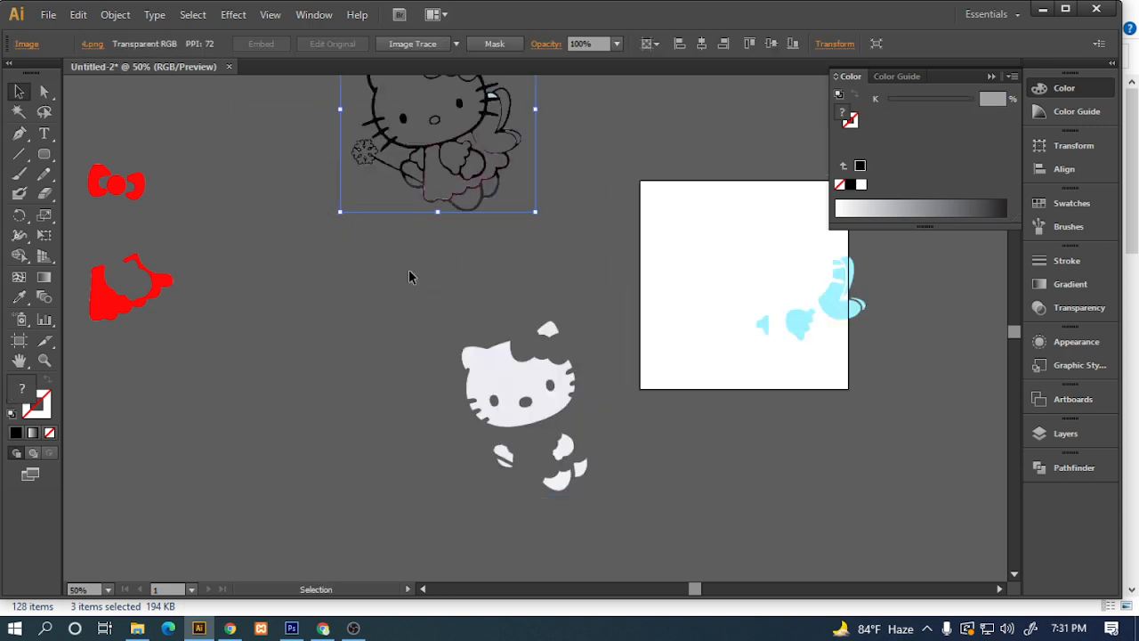
Move the blue image off the artboard to its right side and shift the outline image slightly left.
{"action": "left_click", "coordinate": [408, 272]}
{"action": "left_click_drag", "start_coordinate": [495, 385], "coordinate": [411, 380]}
{"action": "left_click_drag", "start_coordinate": [412, 380], "coordinate": [311, 372]}
{"action": "left_click_drag", "start_coordinate": [766, 303], "coordinate": [871, 328]}
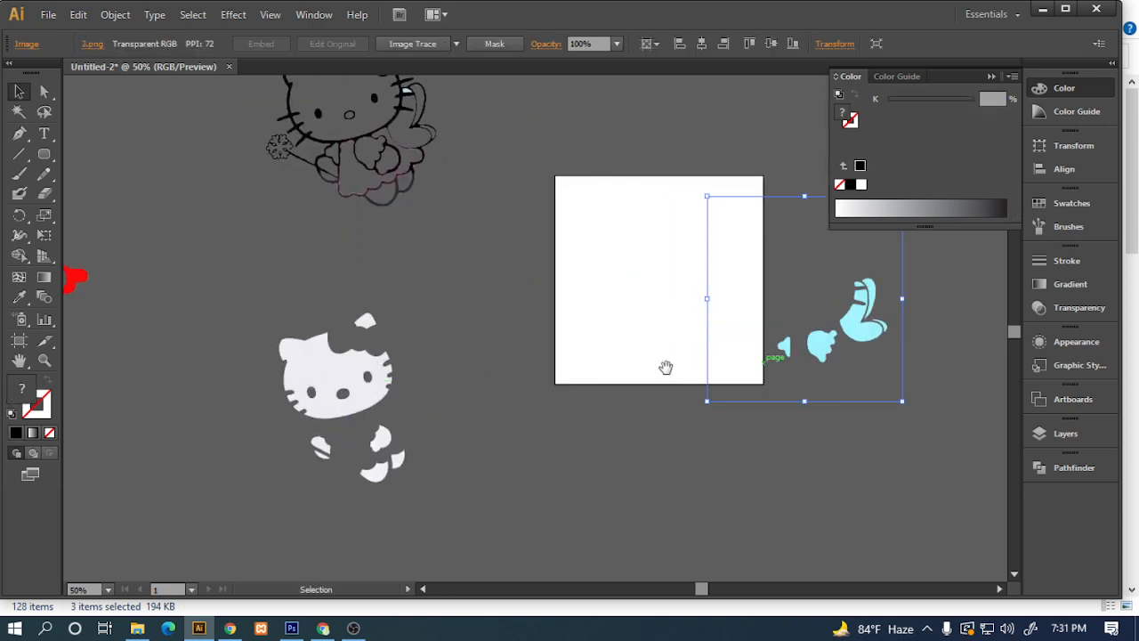
{"action": "left_click_drag", "start_coordinate": [667, 366], "coordinate": [819, 410]}
{"action": "scroll", "coordinate": [495, 418], "scroll_direction": "down", "scroll_amount": 1}
{"action": "left_click_drag", "start_coordinate": [509, 242], "coordinate": [444, 226]}
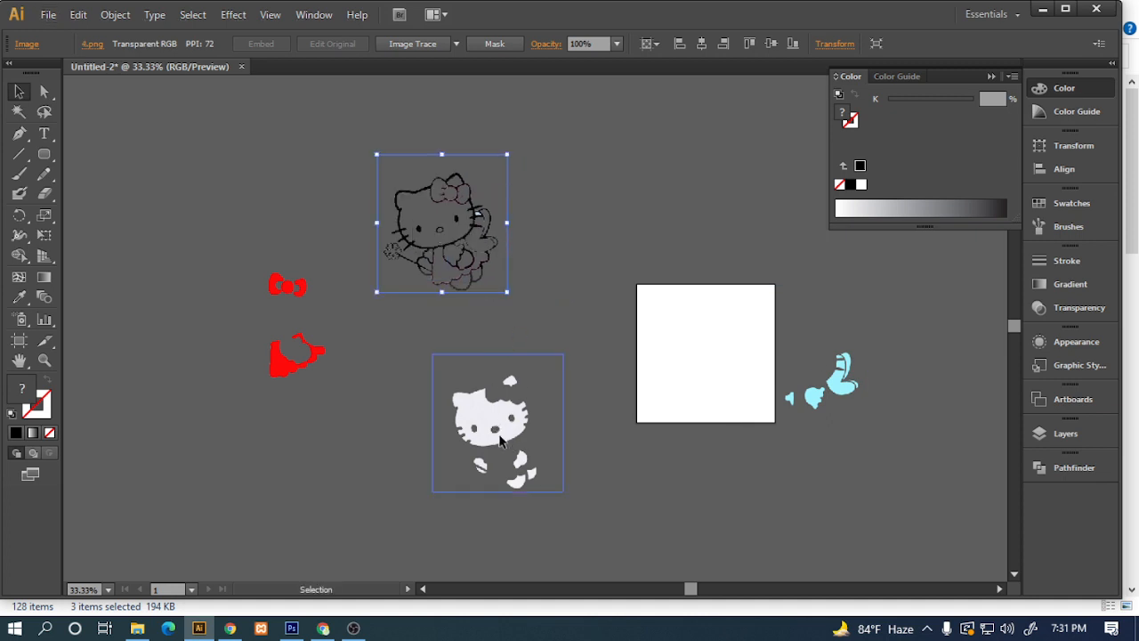
Arrange the outline, red and white images in a left-to-right row beside the artboard.
{"action": "left_click_drag", "start_coordinate": [500, 437], "coordinate": [568, 312]}
{"action": "left_click_drag", "start_coordinate": [439, 254], "coordinate": [380, 212]}
{"action": "left_click_drag", "start_coordinate": [292, 331], "coordinate": [400, 372]}
{"action": "left_click_drag", "start_coordinate": [328, 195], "coordinate": [249, 195]}
{"action": "left_click_drag", "start_coordinate": [404, 365], "coordinate": [449, 182]}
{"action": "left_click_drag", "start_coordinate": [315, 208], "coordinate": [243, 248]}
{"action": "left_click_drag", "start_coordinate": [471, 210], "coordinate": [460, 250]}
{"action": "left_click_drag", "start_coordinate": [580, 284], "coordinate": [588, 197]}
{"action": "left_click_drag", "start_coordinate": [447, 265], "coordinate": [432, 282]}
{"action": "left_click_drag", "start_coordinate": [560, 252], "coordinate": [543, 277]}
Add the blue image to the end of the row and close up the gaps between all four images.
{"action": "left_click_drag", "start_coordinate": [809, 392], "coordinate": [712, 234]}
{"action": "left_click", "coordinate": [852, 329]}
{"action": "key", "text": "space"}
{"action": "left_click_drag", "start_coordinate": [733, 378], "coordinate": [820, 390]}
{"action": "left_click_drag", "start_coordinate": [330, 265], "coordinate": [266, 265]}
{"action": "left_click_drag", "start_coordinate": [492, 281], "coordinate": [410, 271]}
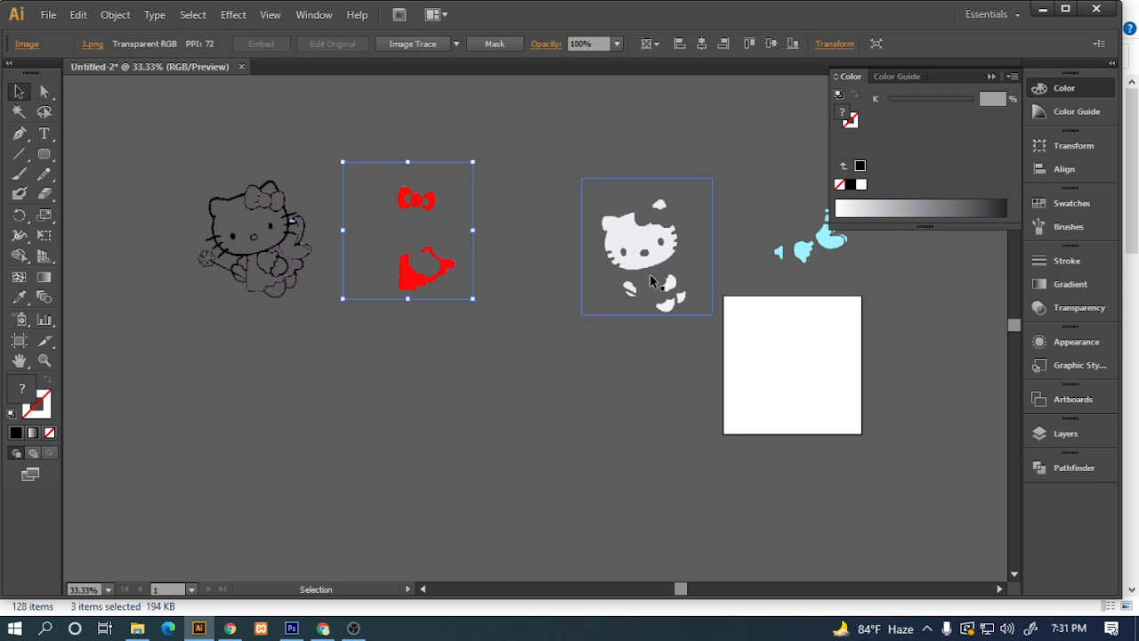
{"action": "left_click_drag", "start_coordinate": [639, 258], "coordinate": [509, 247]}
{"action": "left_click_drag", "start_coordinate": [819, 266], "coordinate": [707, 257]}
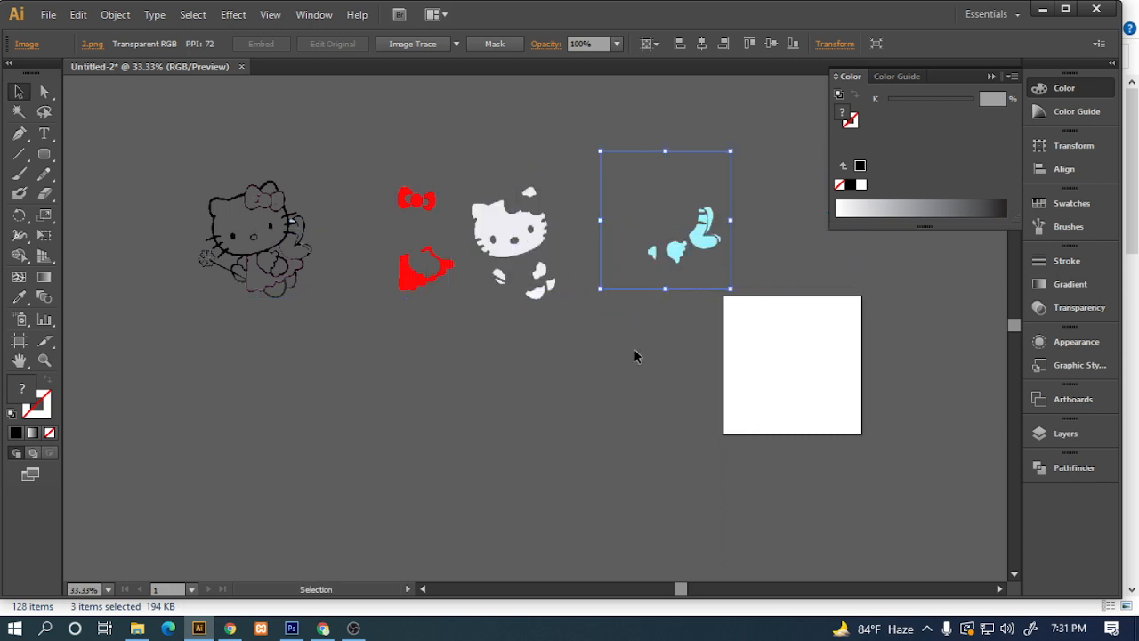
Adjust the spacing of the red, white and blue images so the row has clear gaps.
{"action": "left_click", "coordinate": [634, 350]}
{"action": "key", "text": "space"}
{"action": "left_click_drag", "start_coordinate": [552, 343], "coordinate": [593, 350]}
{"action": "left_click_drag", "start_coordinate": [534, 289], "coordinate": [553, 287]}
{"action": "left_click_drag", "start_coordinate": [454, 285], "coordinate": [424, 287]}
{"action": "left_click", "coordinate": [476, 353]}
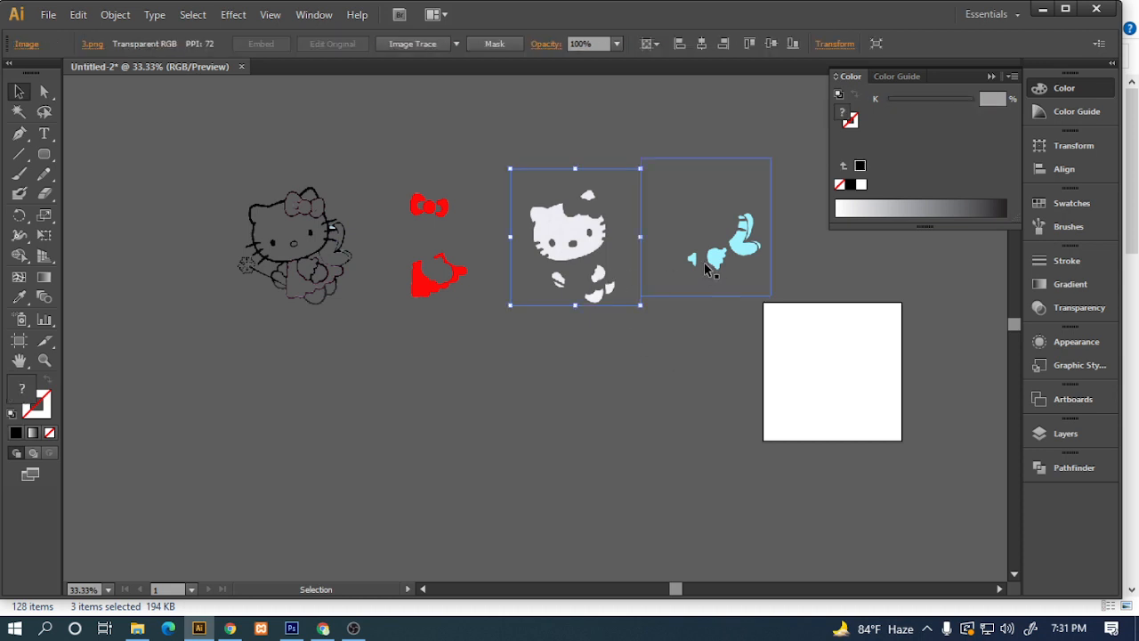
{"action": "left_click_drag", "start_coordinate": [701, 264], "coordinate": [723, 267]}
{"action": "left_click", "coordinate": [706, 370]}
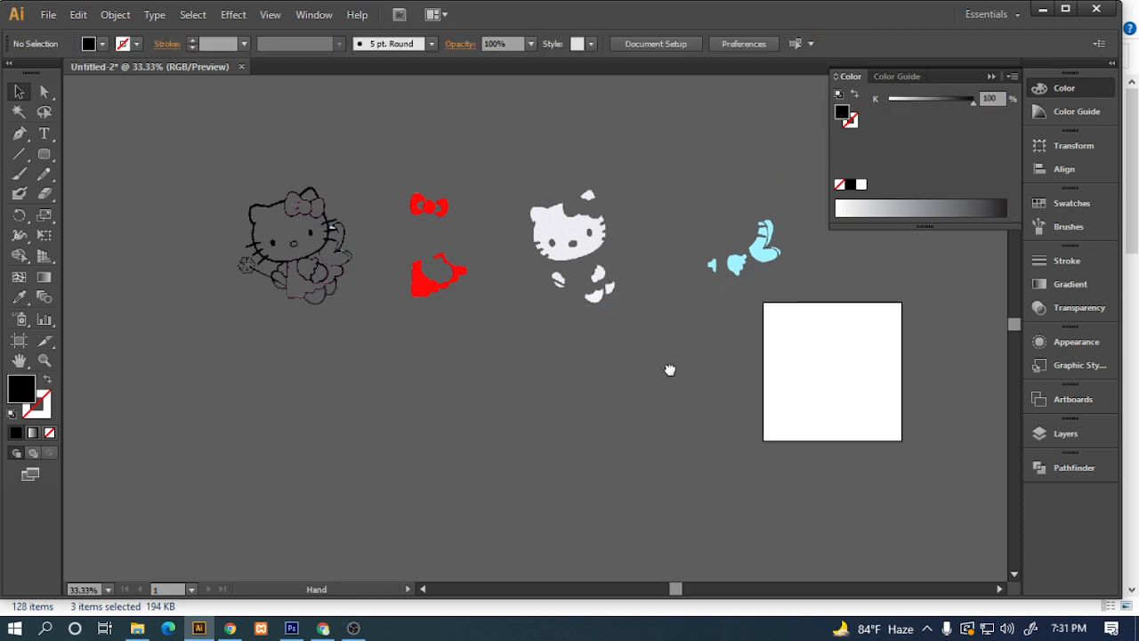
{"action": "key", "text": "space"}
{"action": "left_click_drag", "start_coordinate": [658, 369], "coordinate": [671, 370]}
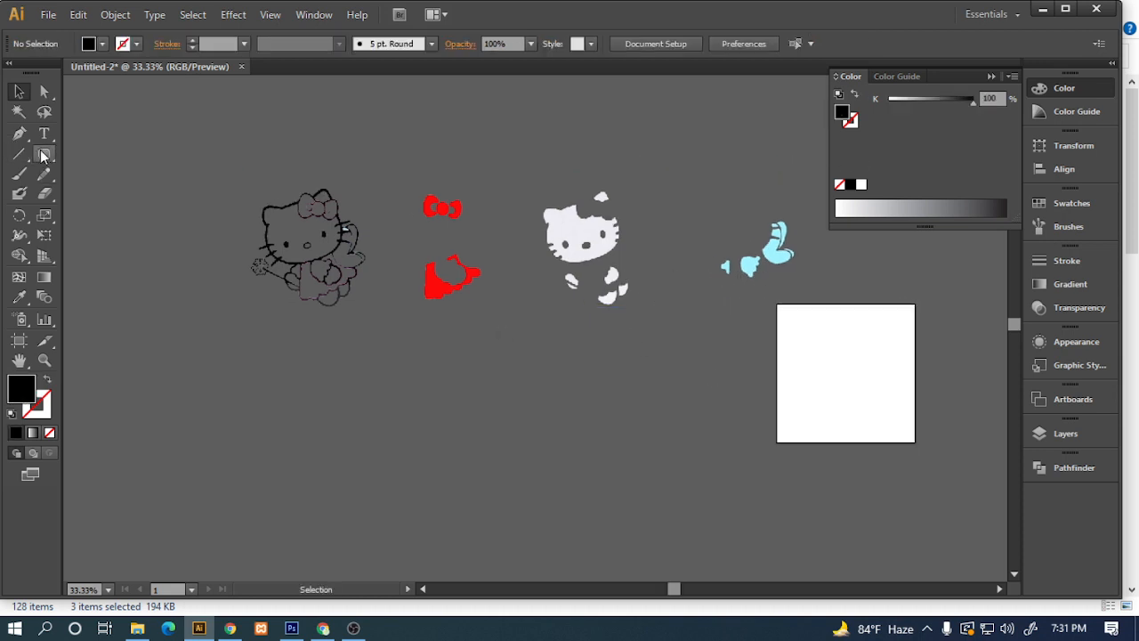
Draw two new artboards, one around the outline image and one about 456 × 489 px around the red image.
{"action": "left_click", "coordinate": [44, 156]}
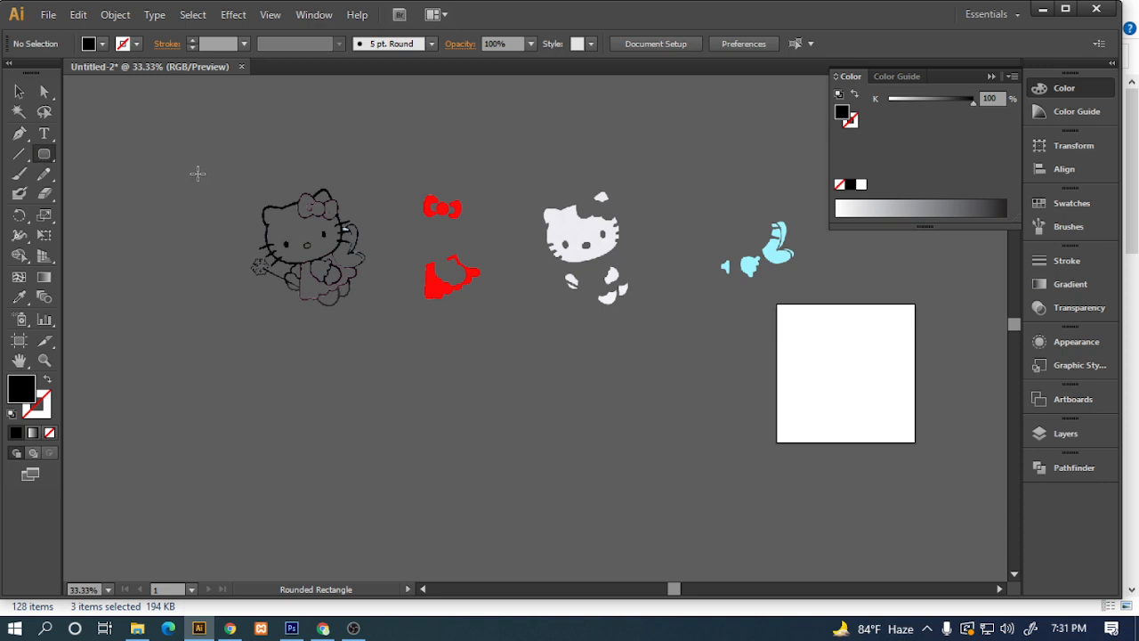
{"action": "left_click", "coordinate": [15, 344]}
{"action": "left_click_drag", "start_coordinate": [246, 176], "coordinate": [382, 312]}
{"action": "left_click_drag", "start_coordinate": [401, 176], "coordinate": [529, 313]}
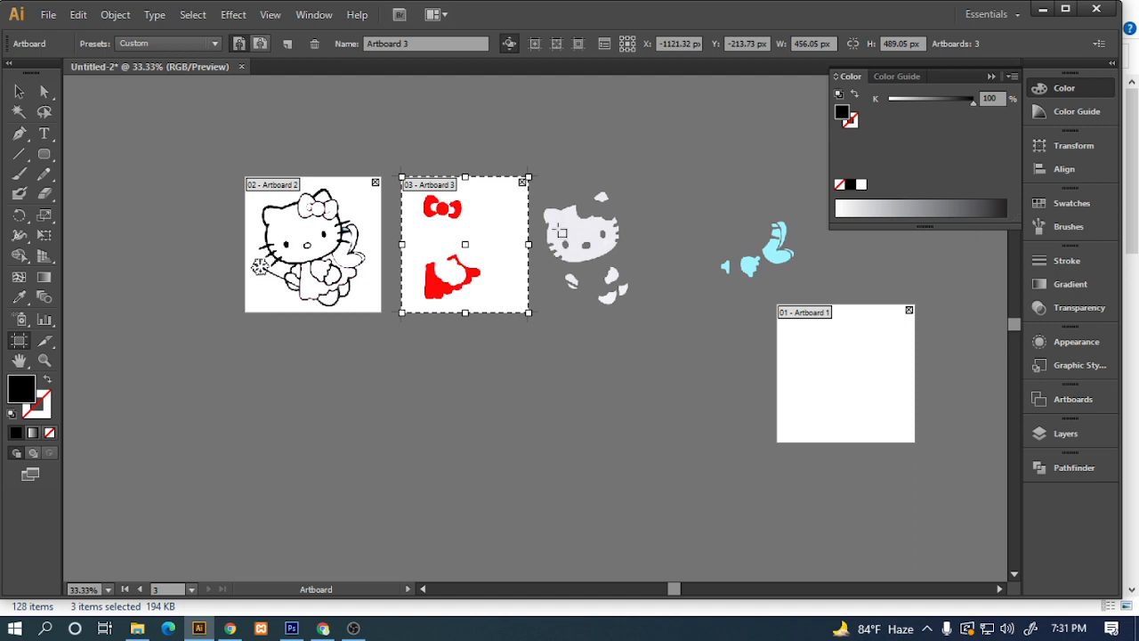
Scale down the black outline image and position it inside its artboard.
{"action": "left_click", "coordinate": [16, 99]}
{"action": "left_click", "coordinate": [305, 242]}
{"action": "scroll", "coordinate": [305, 242], "scroll_direction": "up", "scroll_amount": 1}
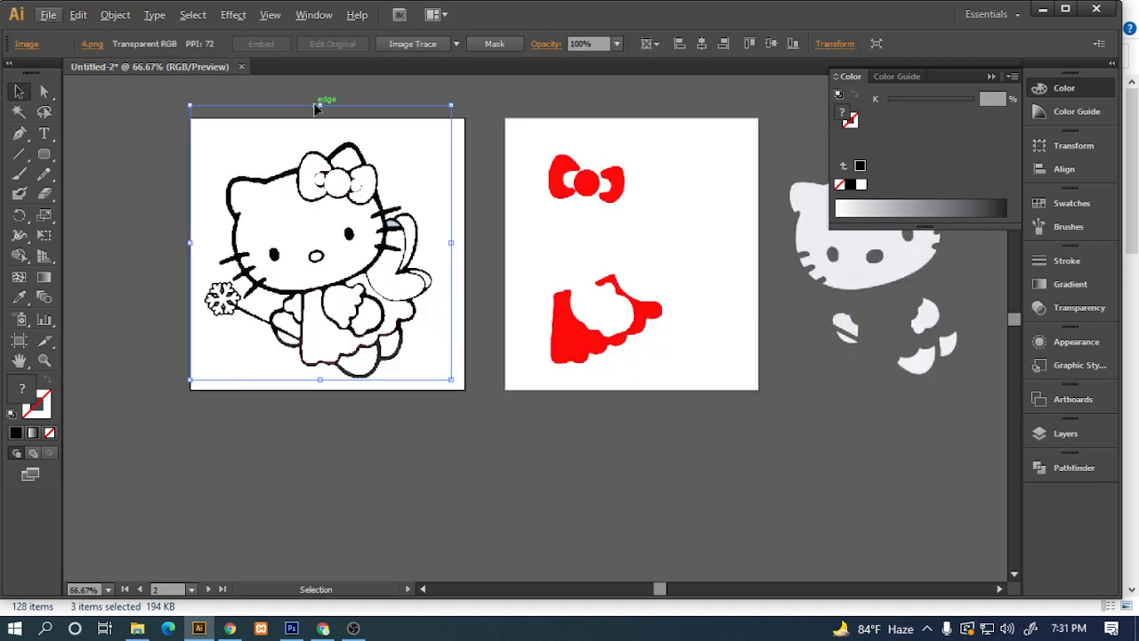
{"action": "left_click_drag", "start_coordinate": [320, 105], "coordinate": [332, 133]}
{"action": "left_click_drag", "start_coordinate": [332, 216], "coordinate": [332, 214]}
{"action": "left_click", "coordinate": [465, 289]}
Move the red image right and scale it down to fit inside its artboard.
{"action": "scroll", "coordinate": [458, 288], "scroll_direction": "right", "scroll_amount": 3}
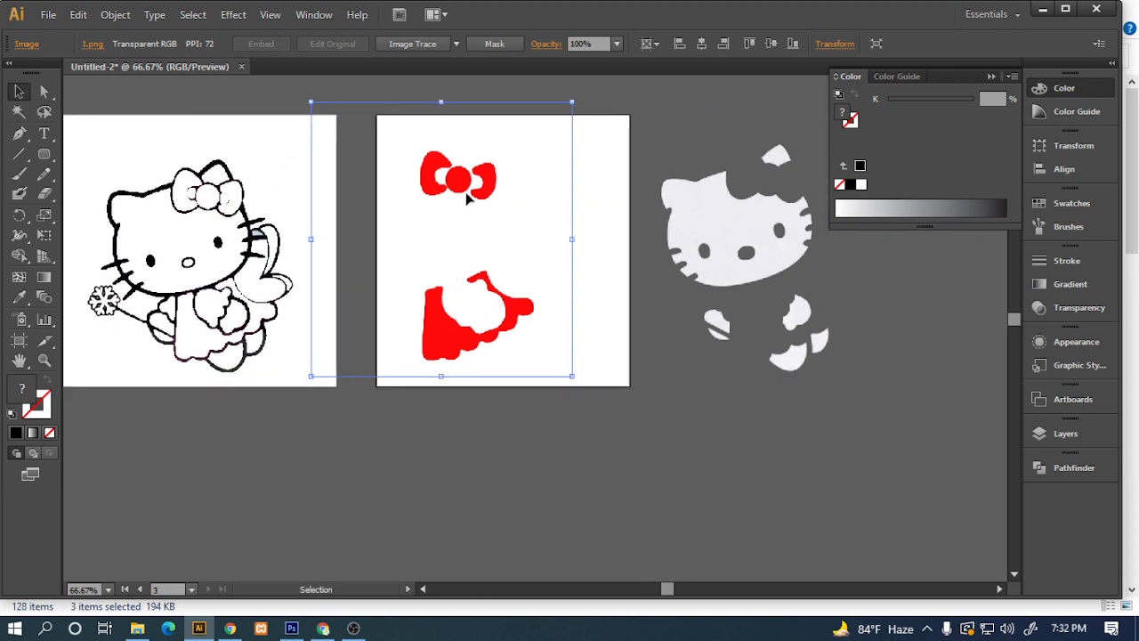
{"action": "left_click_drag", "start_coordinate": [467, 199], "coordinate": [516, 200]}
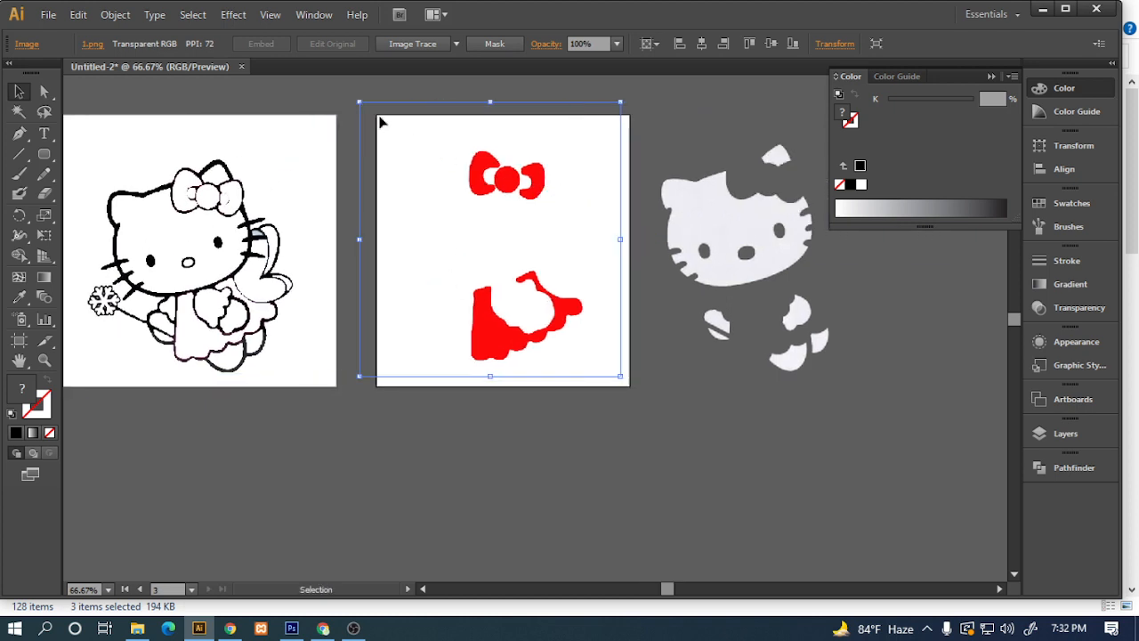
{"action": "left_click_drag", "start_coordinate": [364, 106], "coordinate": [382, 109]}
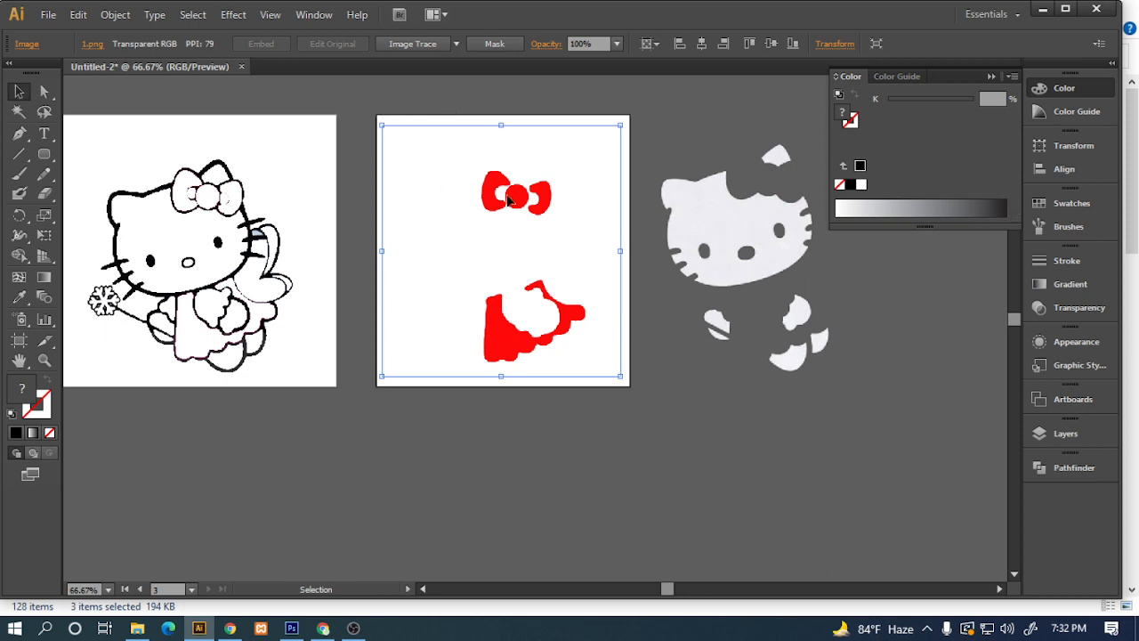
{"action": "left_click_drag", "start_coordinate": [517, 197], "coordinate": [517, 196]}
{"action": "left_click", "coordinate": [694, 360]}
Move the white image away from the red artboard and scale it down proportionally.
{"action": "scroll", "coordinate": [758, 381], "scroll_direction": "right", "scroll_amount": 7}
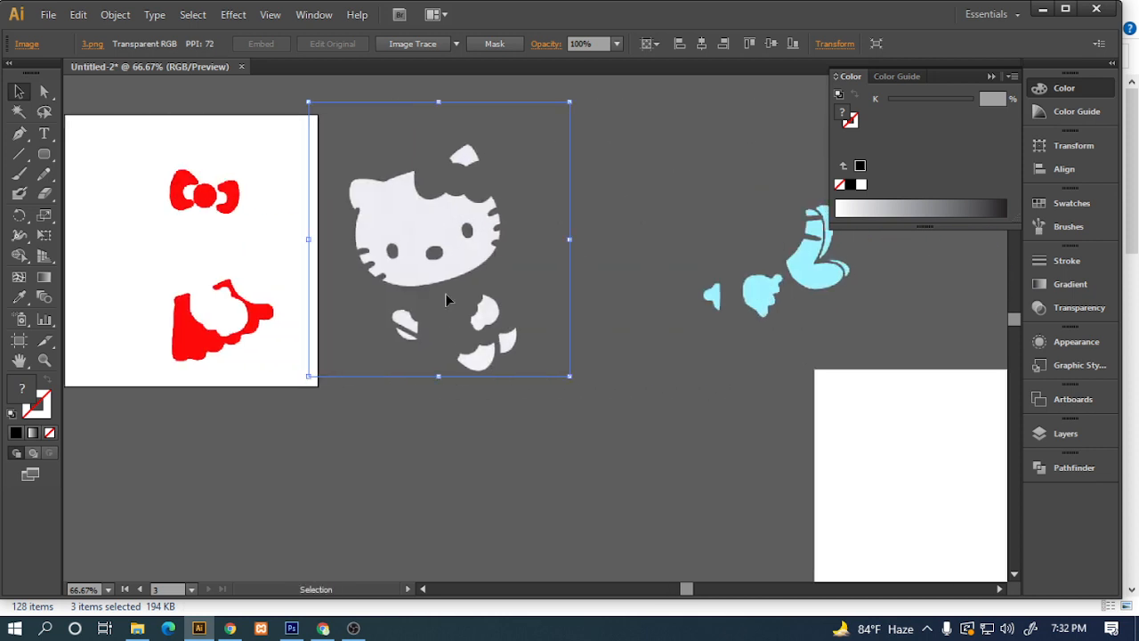
{"action": "left_click_drag", "start_coordinate": [445, 293], "coordinate": [487, 289]}
{"action": "scroll", "coordinate": [488, 296], "scroll_direction": "down", "scroll_amount": 1}
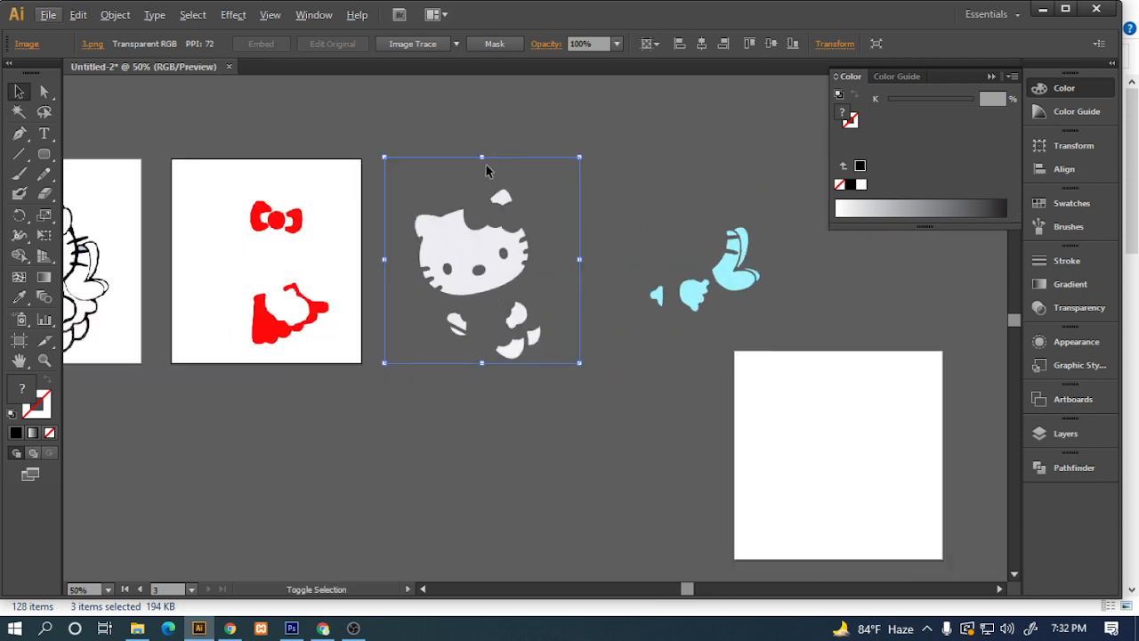
{"action": "left_click_drag", "start_coordinate": [481, 158], "coordinate": [481, 183]}
{"action": "left_click_drag", "start_coordinate": [493, 319], "coordinate": [359, 305]}
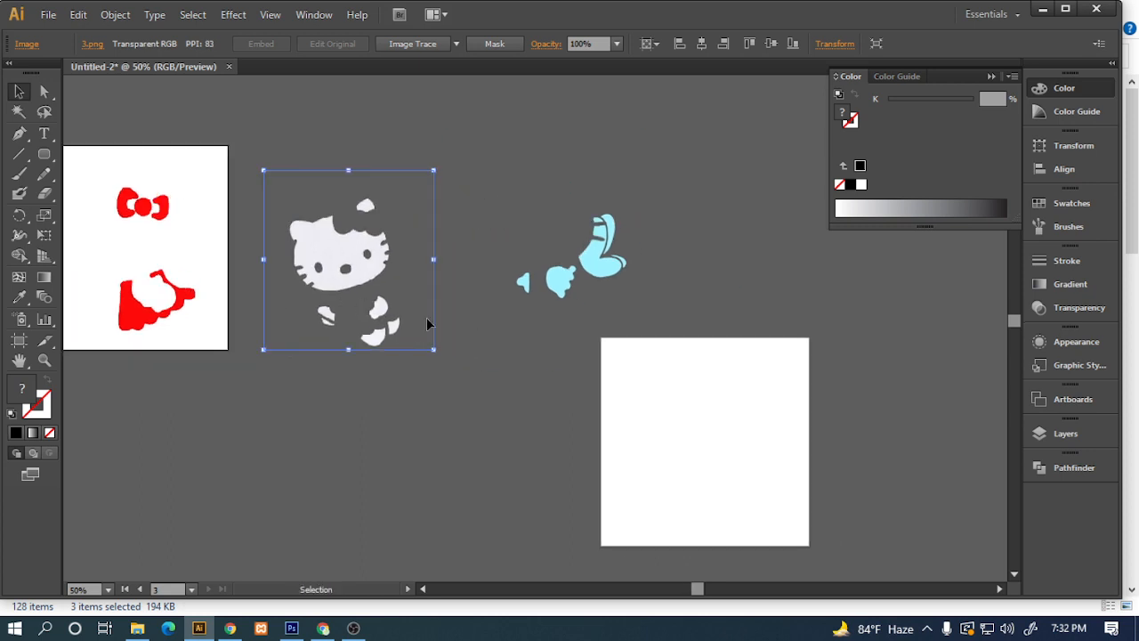
Move the blue and white images aside over the empty artboard and draw a 524 × 489.05 px artboard beside the red one.
{"action": "left_click_drag", "start_coordinate": [558, 286], "coordinate": [738, 301]}
{"action": "left_click_drag", "start_coordinate": [325, 254], "coordinate": [774, 285]}
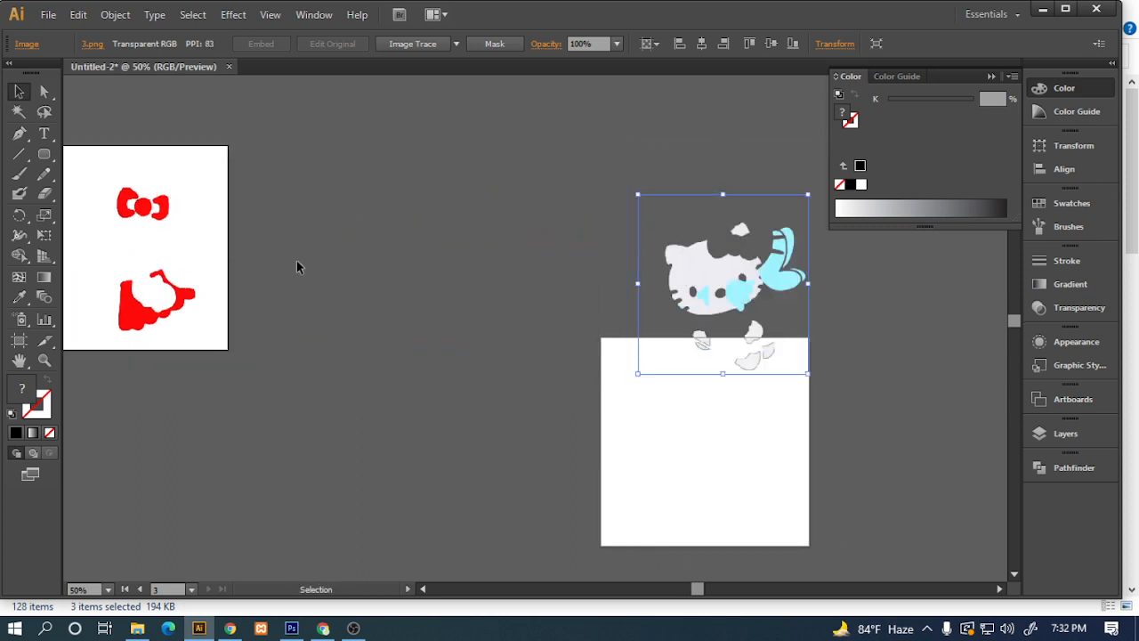
{"action": "left_click", "coordinate": [20, 342]}
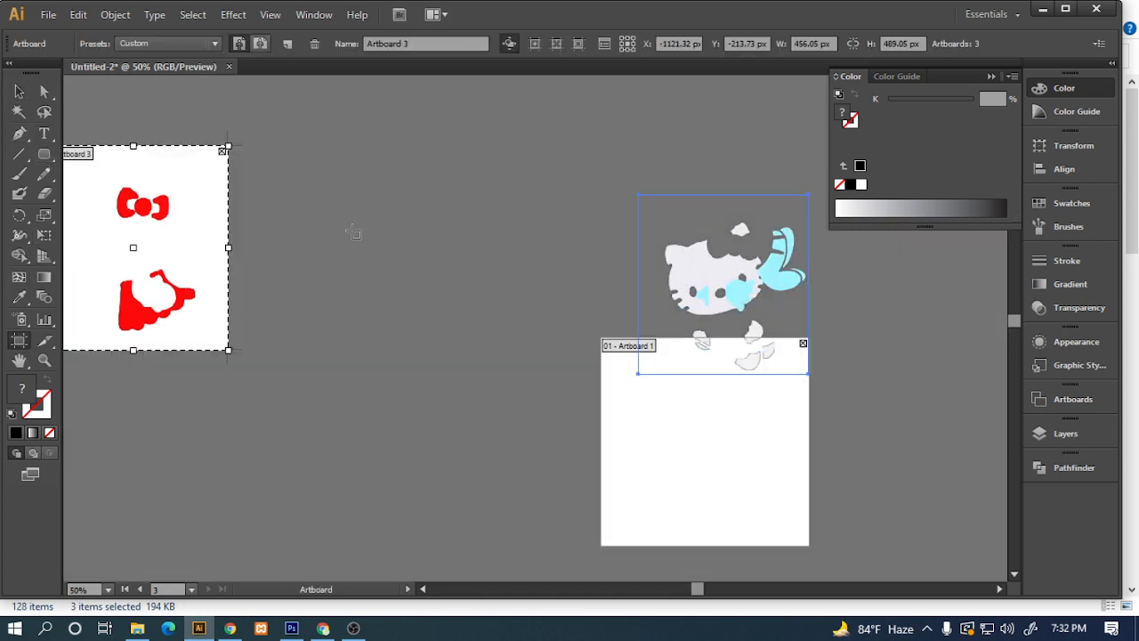
{"action": "left_click_drag", "start_coordinate": [286, 145], "coordinate": [504, 349]}
{"action": "left_click", "coordinate": [20, 92]}
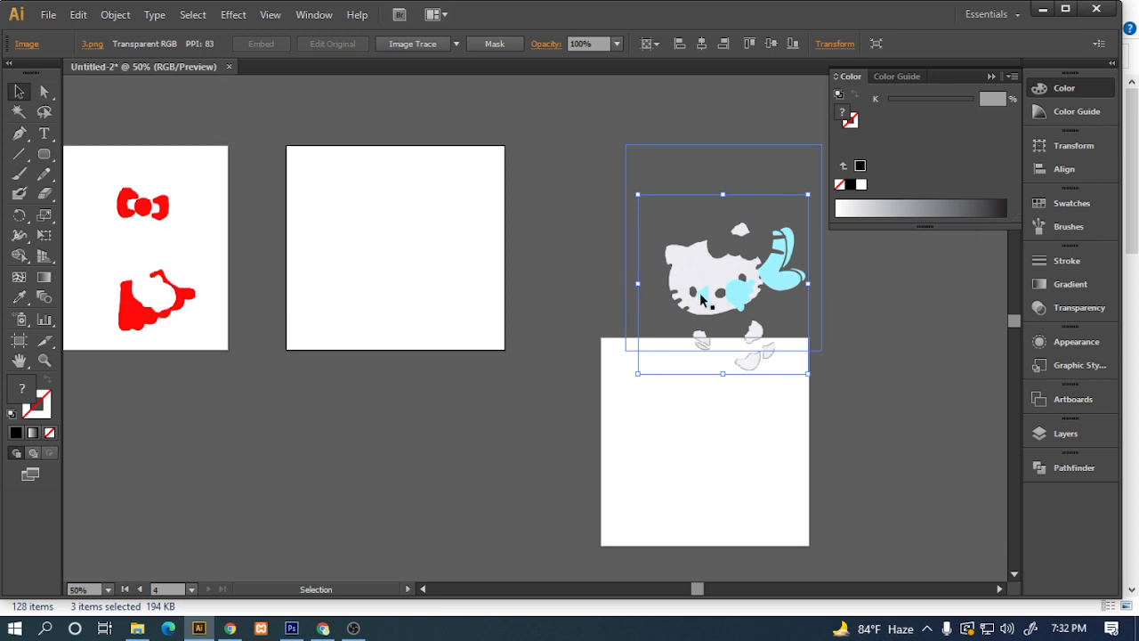
Move the blue image onto the newly drawn artboard, then select the white image.
{"action": "left_click_drag", "start_coordinate": [724, 295], "coordinate": [568, 322]}
{"action": "left_click", "coordinate": [821, 307]}
{"action": "scroll", "coordinate": [639, 392], "scroll_direction": "down", "scroll_amount": 1}
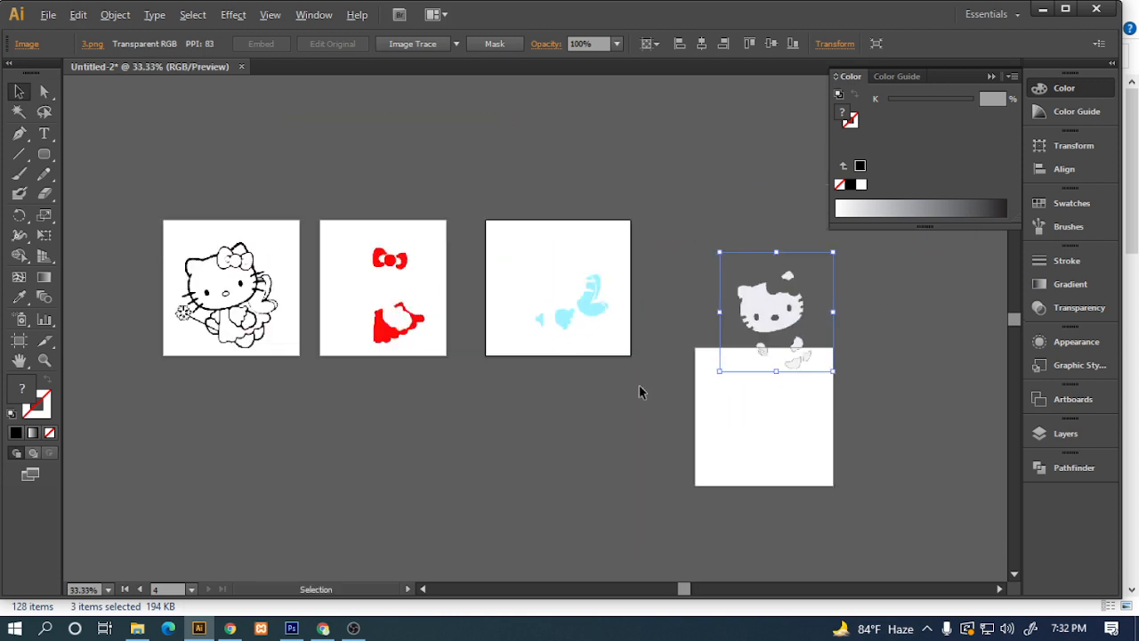
Move the white image left of the outline's artboard and draw a 585.06 × 524.5 px artboard around it.
{"action": "left_click_drag", "start_coordinate": [780, 327], "coordinate": [443, 422]}
{"action": "left_click_drag", "start_coordinate": [375, 433], "coordinate": [284, 290]}
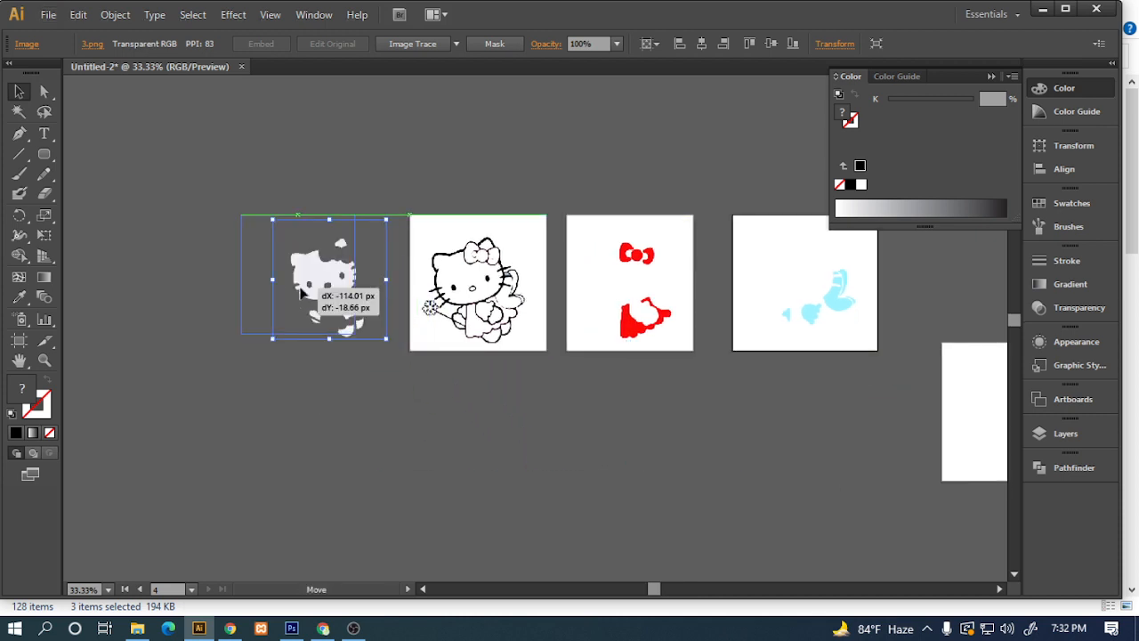
{"action": "left_click", "coordinate": [18, 339]}
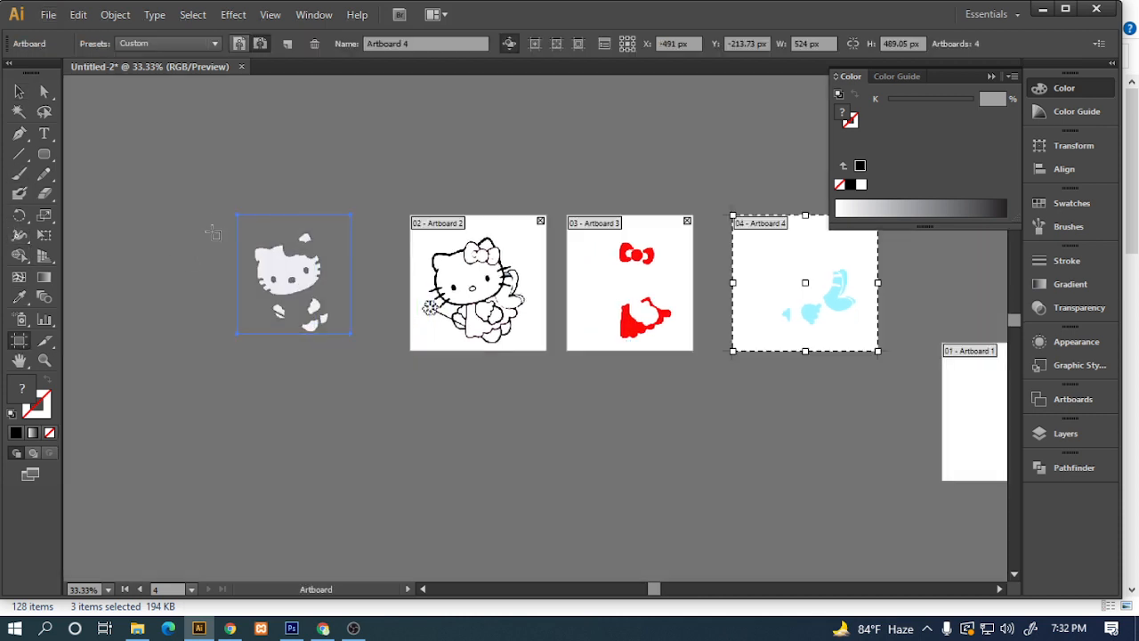
{"action": "left_click_drag", "start_coordinate": [210, 206], "coordinate": [372, 353]}
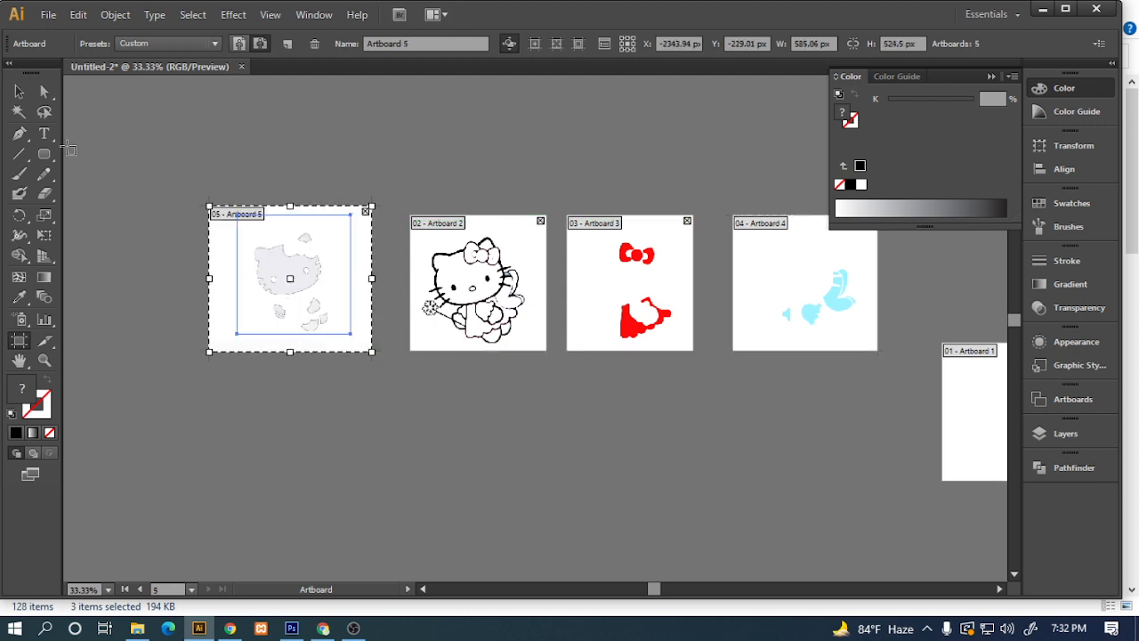
{"action": "left_click", "coordinate": [19, 90]}
Reposition and resize the white image within its artboard, then clear the selection.
{"action": "left_click_drag", "start_coordinate": [323, 297], "coordinate": [296, 297]}
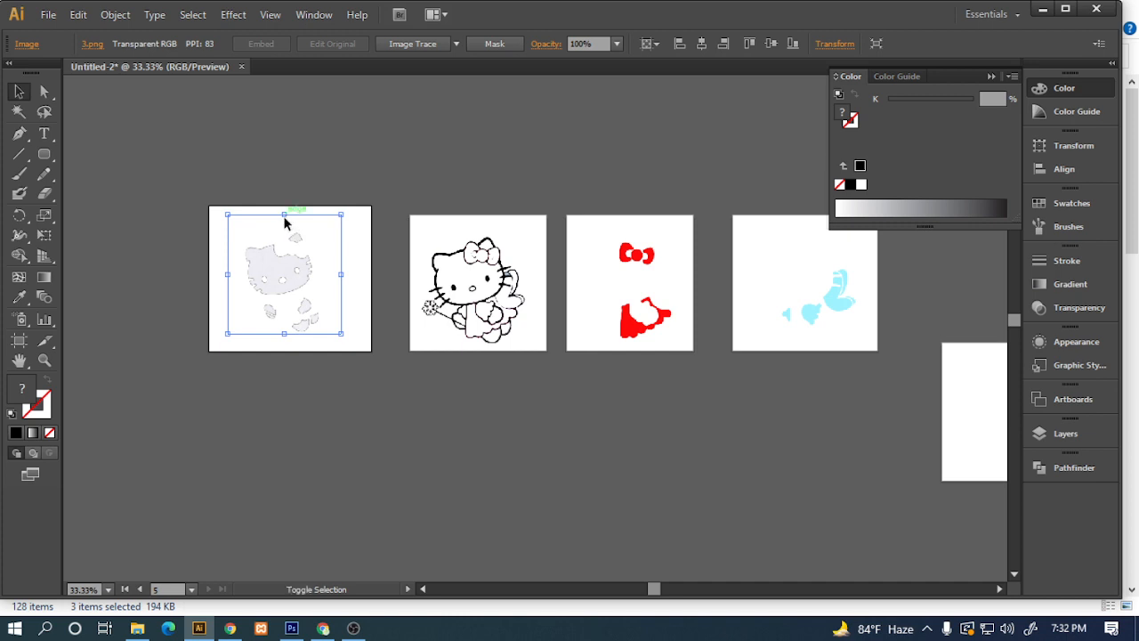
{"action": "left_click", "coordinate": [280, 213], "text": "shift"}
{"action": "left_click", "coordinate": [282, 218]}
{"action": "left_click_drag", "start_coordinate": [282, 217], "coordinate": [282, 202]}
{"action": "left_click", "coordinate": [392, 194]}
{"action": "left_click_drag", "start_coordinate": [407, 199], "coordinate": [254, 153]}
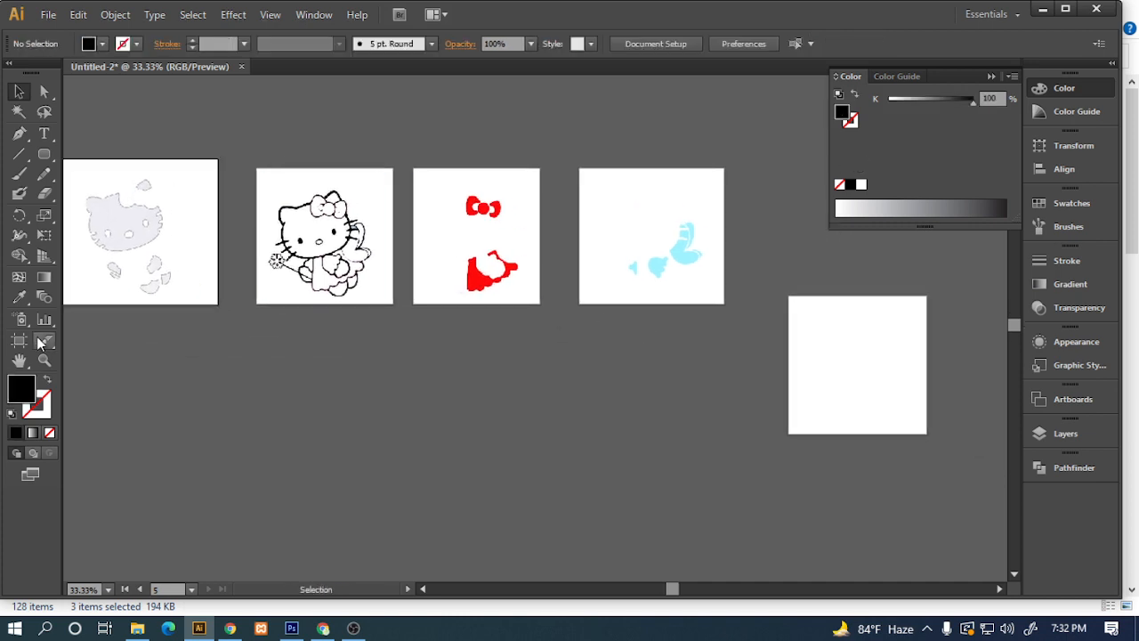
Delete the empty 500 × 500 px artboard beside the blue image's artboard.
{"action": "left_click", "coordinate": [16, 342]}
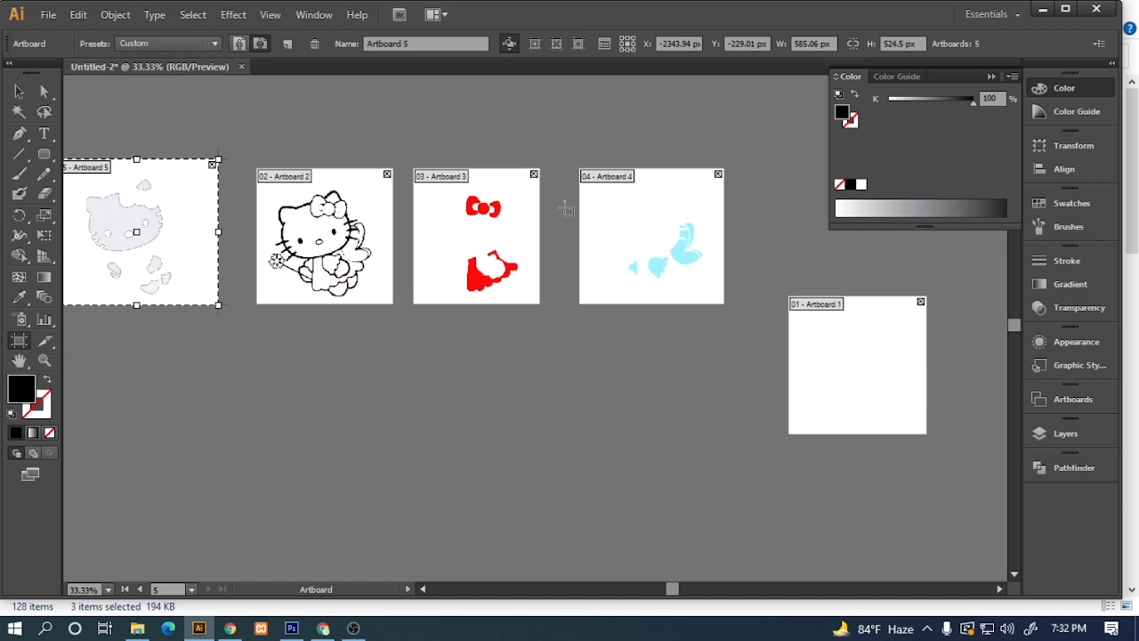
{"action": "left_click", "coordinate": [18, 91]}
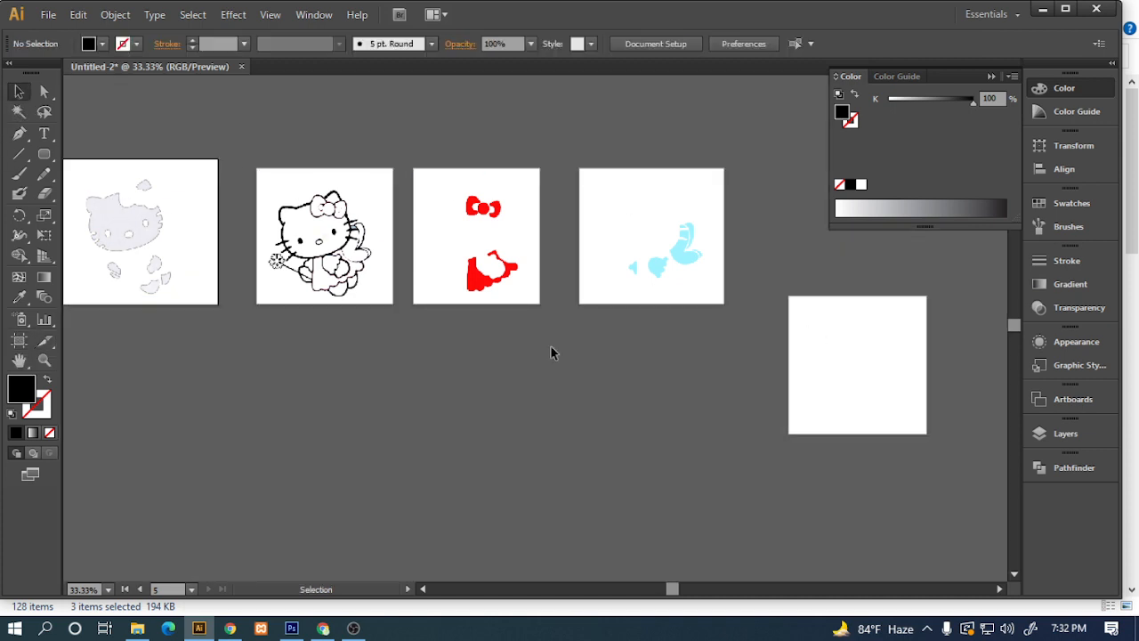
{"action": "left_click", "coordinate": [21, 343]}
{"action": "left_click", "coordinate": [827, 385]}
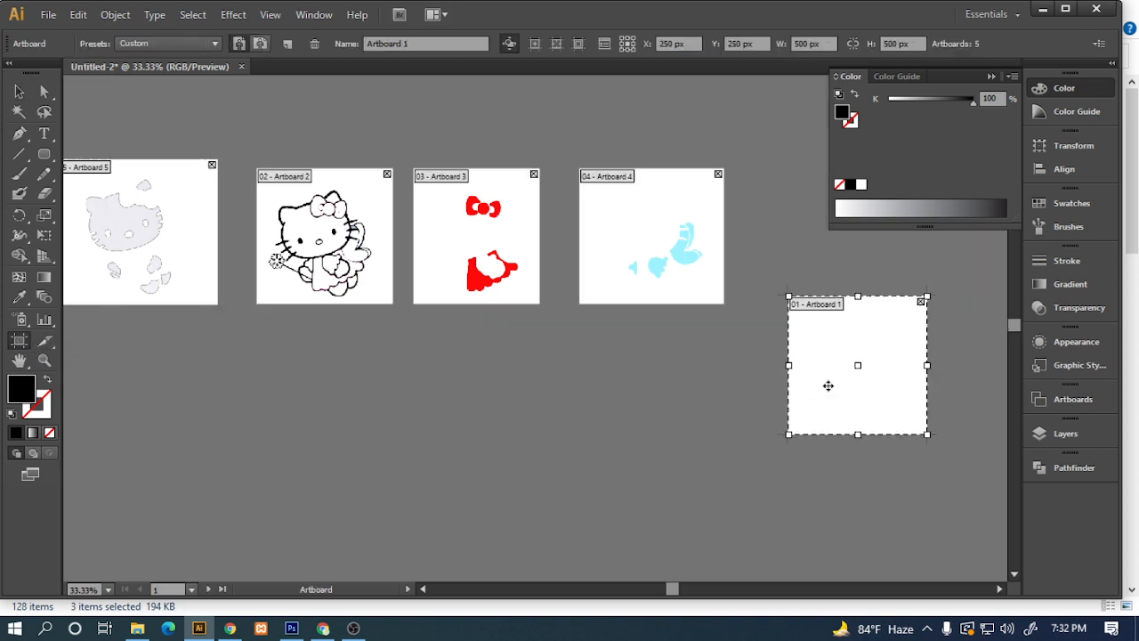
{"action": "key", "text": "Delete"}
{"action": "left_click", "coordinate": [22, 93]}
Examine how the white, outline, red and blue images sit on their four artboards.
{"action": "key", "text": "space"}
{"action": "left_click_drag", "start_coordinate": [333, 375], "coordinate": [445, 400]}
{"action": "left_click", "coordinate": [260, 281]}
{"action": "key", "text": "space"}
{"action": "left_click_drag", "start_coordinate": [260, 281], "coordinate": [313, 308]}
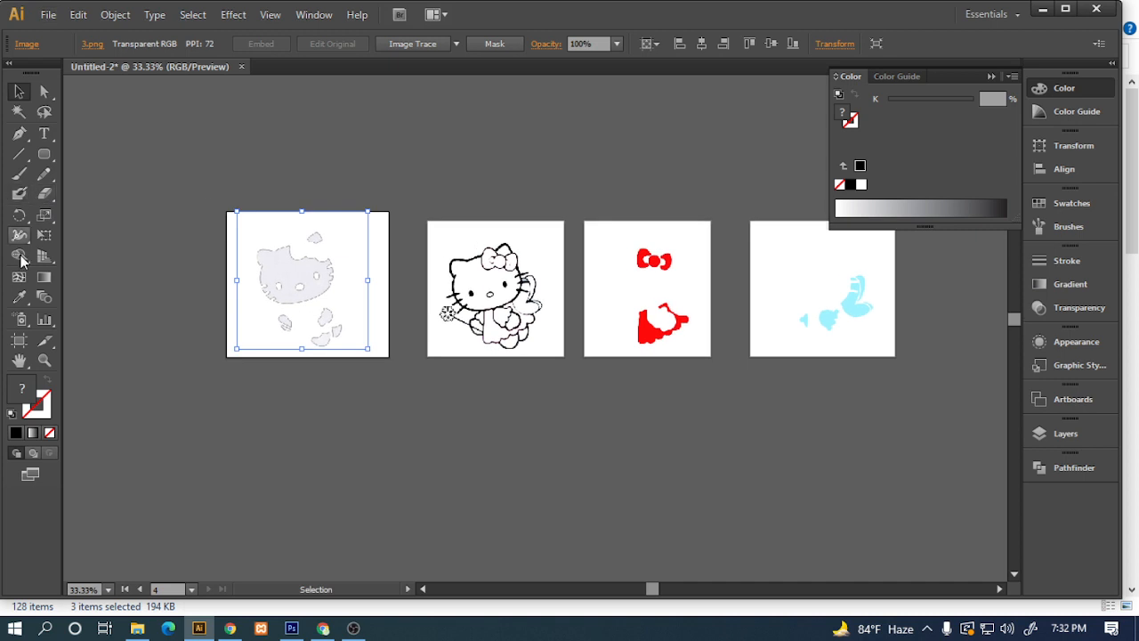
{"action": "left_click", "coordinate": [20, 343]}
{"action": "scroll", "coordinate": [401, 240], "scroll_direction": "up", "scroll_amount": 2}
{"action": "key", "text": "space"}
{"action": "left_click_drag", "start_coordinate": [323, 261], "coordinate": [608, 290]}
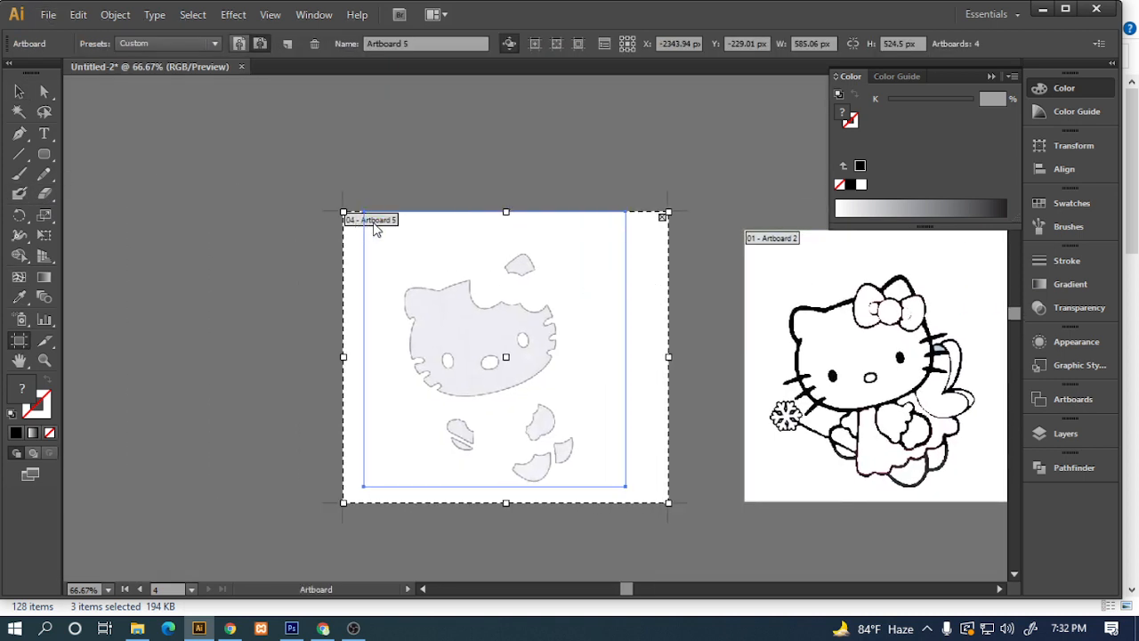
{"action": "left_click", "coordinate": [19, 92]}
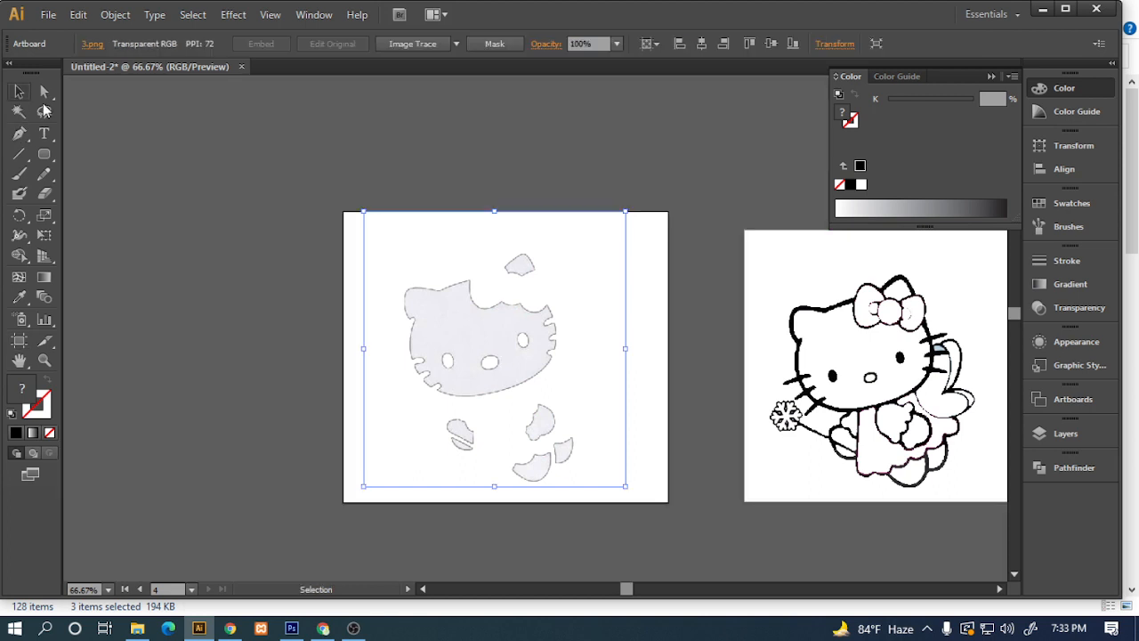
{"action": "left_click", "coordinate": [303, 311]}
{"action": "key", "text": "space"}
{"action": "left_click_drag", "start_coordinate": [347, 333], "coordinate": [148, 307]}
{"action": "left_click_drag", "start_coordinate": [732, 386], "coordinate": [531, 381]}
{"action": "left_click_drag", "start_coordinate": [890, 420], "coordinate": [671, 421]}
{"action": "left_click_drag", "start_coordinate": [716, 419], "coordinate": [884, 419]}
{"action": "left_click_drag", "start_coordinate": [227, 399], "coordinate": [311, 353]}
{"action": "left_click", "coordinate": [486, 315]}
{"action": "key", "text": "space"}
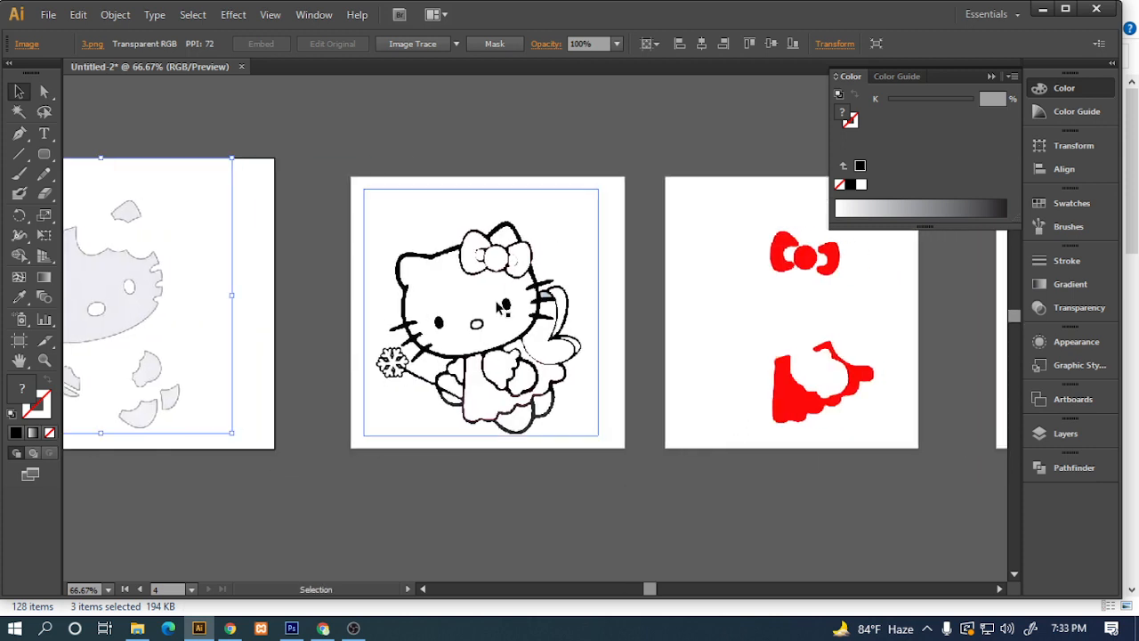
Move the black outline image off its artboard onto the empty canvas below.
{"action": "left_click", "coordinate": [502, 305]}
{"action": "scroll", "coordinate": [526, 341], "scroll_direction": "down", "scroll_amount": 1}
{"action": "key", "text": "space"}
{"action": "left_click_drag", "start_coordinate": [527, 342], "coordinate": [508, 460]}
{"action": "left_click", "coordinate": [666, 506]}
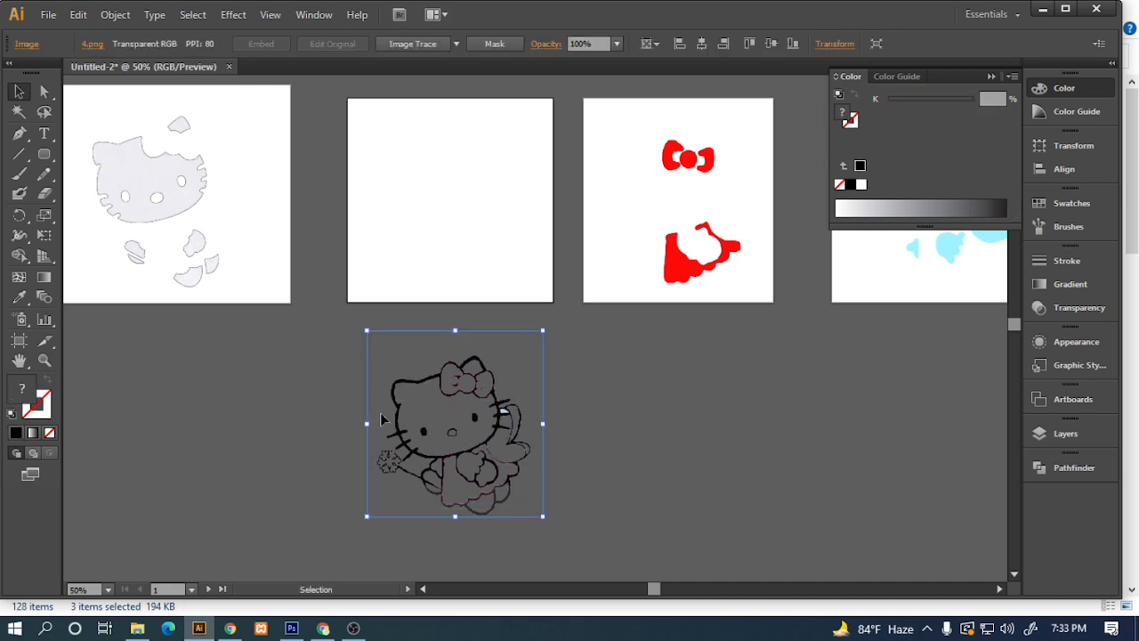
{"action": "left_click", "coordinate": [671, 512]}
{"action": "left_click", "coordinate": [514, 482]}
{"action": "left_click", "coordinate": [646, 496]}
{"action": "left_click", "coordinate": [513, 461]}
{"action": "left_click", "coordinate": [629, 486]}
Move the black outline image back onto its artboard, adjust its position slightly and clear the selection.
{"action": "left_click_drag", "start_coordinate": [503, 457], "coordinate": [501, 232]}
{"action": "left_click", "coordinate": [608, 443]}
{"action": "left_click_drag", "start_coordinate": [482, 275], "coordinate": [477, 275]}
{"action": "left_click", "coordinate": [534, 382]}
{"action": "scroll", "coordinate": [548, 393], "scroll_direction": "up", "scroll_amount": 2}
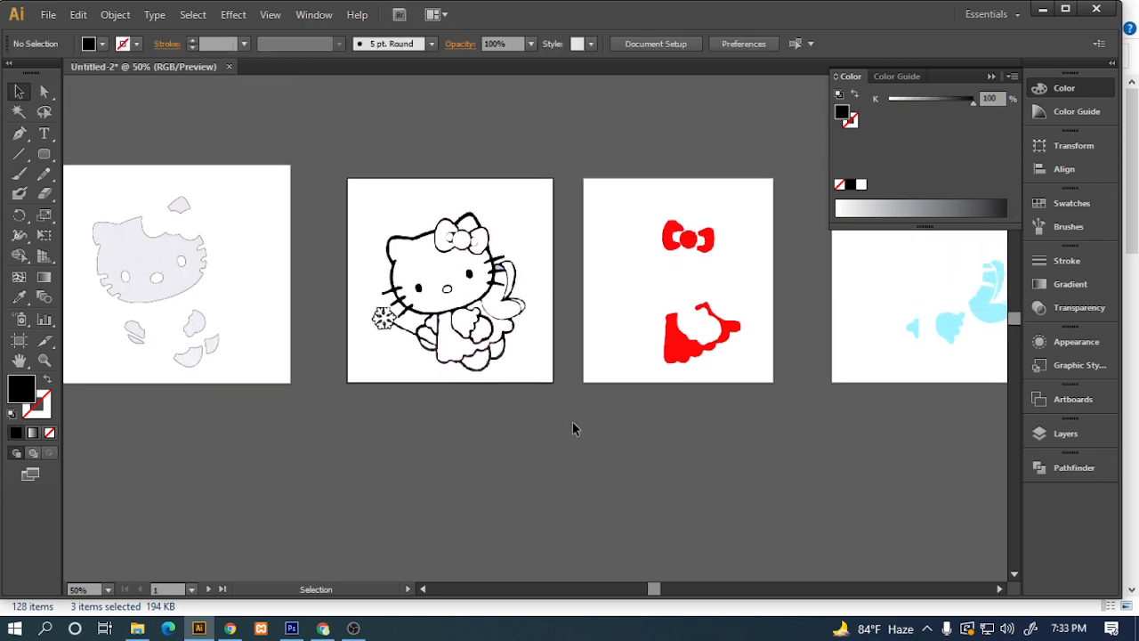
Scale the white image down slightly so it sits inside its artboard's upper edge, then deselect it.
{"action": "left_click", "coordinate": [198, 281]}
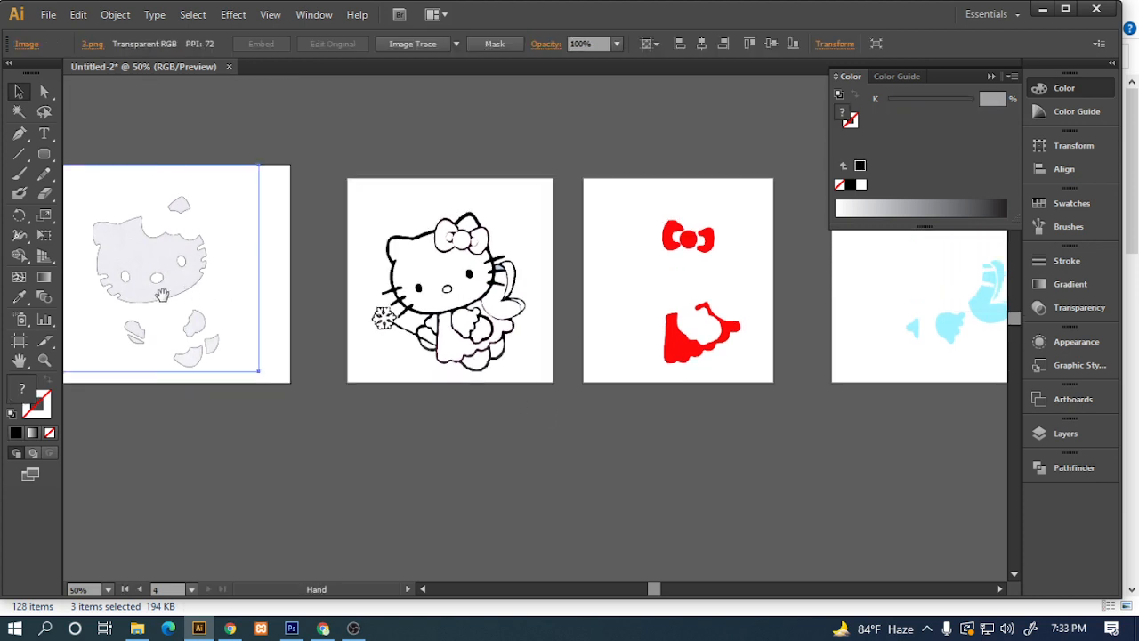
{"action": "left_click_drag", "start_coordinate": [162, 295], "coordinate": [244, 293]}
{"action": "left_click_drag", "start_coordinate": [242, 165], "coordinate": [243, 177]}
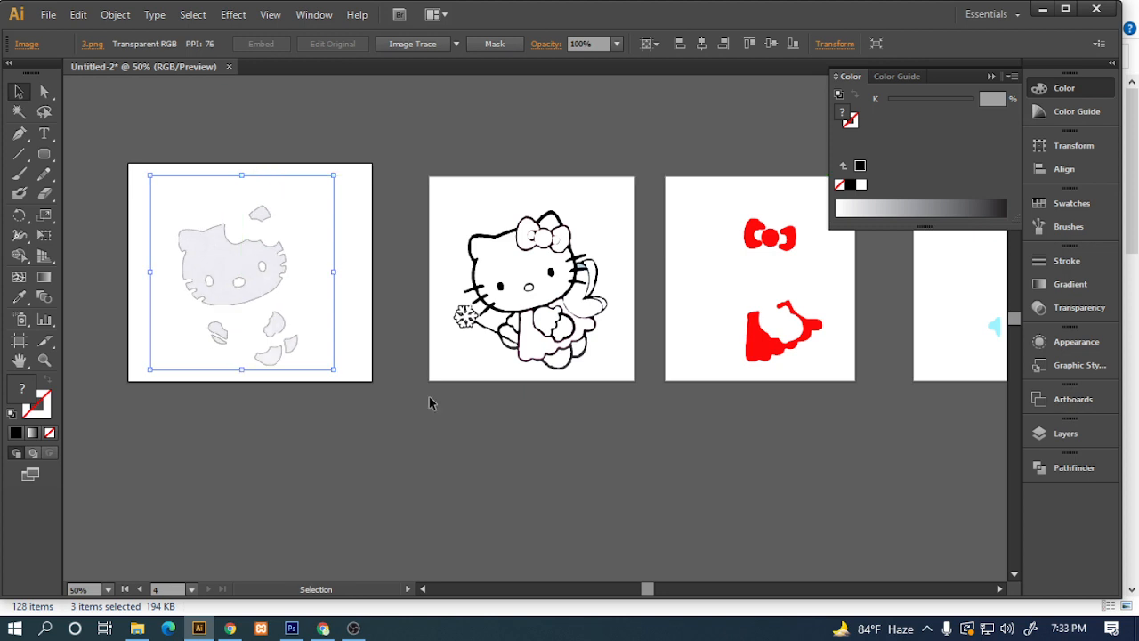
{"action": "left_click", "coordinate": [432, 403]}
{"action": "mouse_move", "coordinate": [579, 432]}
{"action": "left_mouse_down"}
{"action": "mouse_move", "coordinate": [460, 433]}
{"action": "mouse_move", "coordinate": [559, 438]}
{"action": "left_mouse_up"}
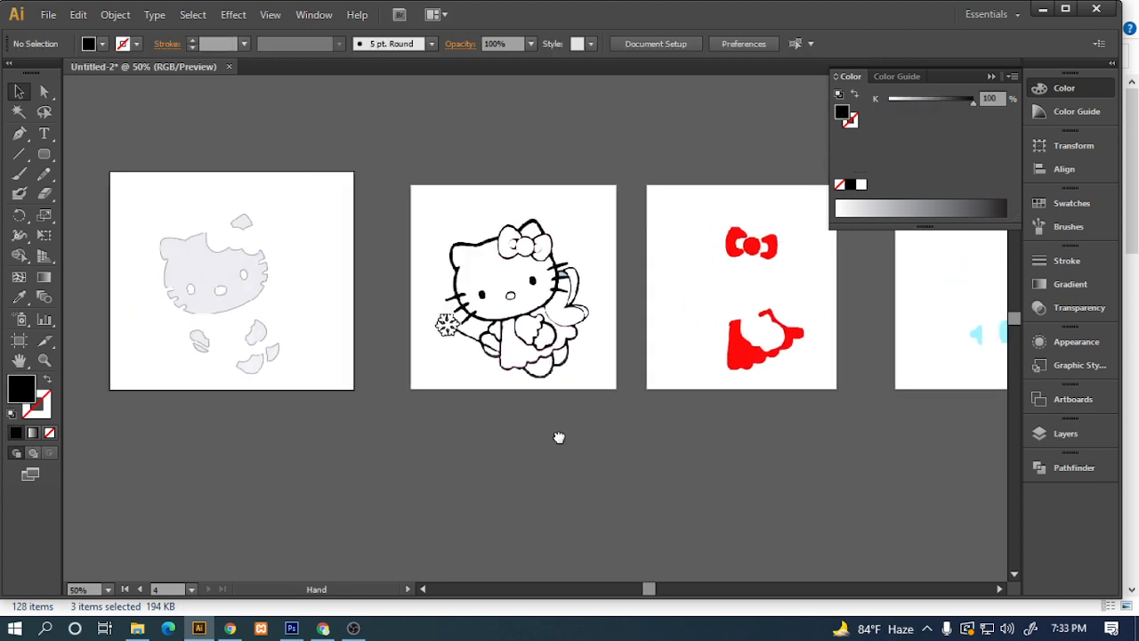
{"action": "left_click", "coordinate": [47, 16]}
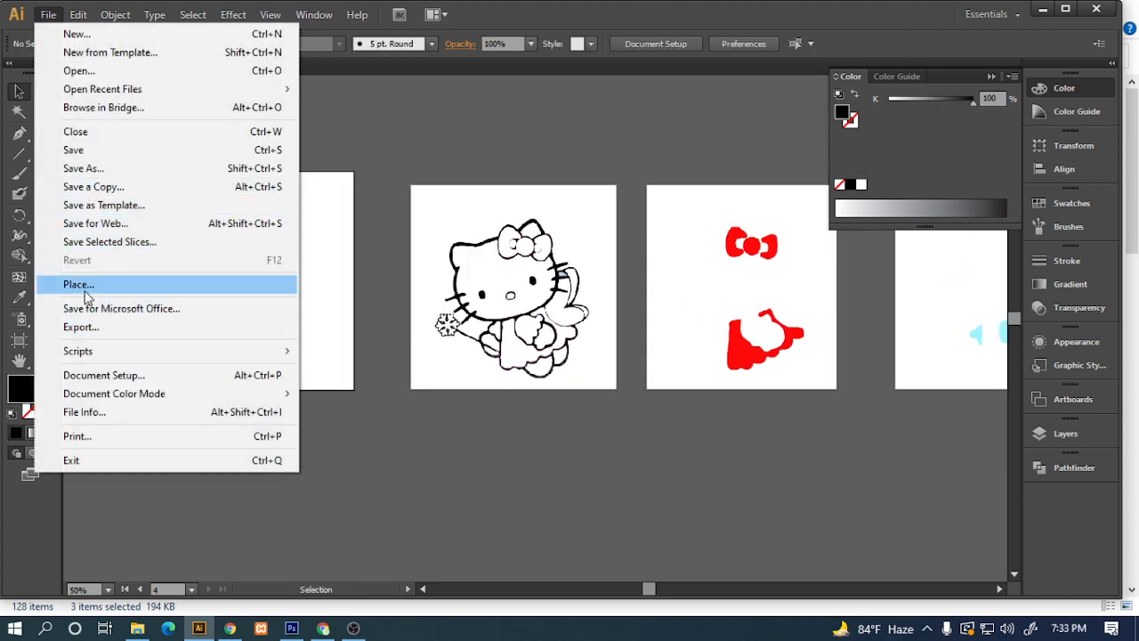
{"action": "left_click", "coordinate": [85, 326]}
{"action": "left_click", "coordinate": [267, 445]}
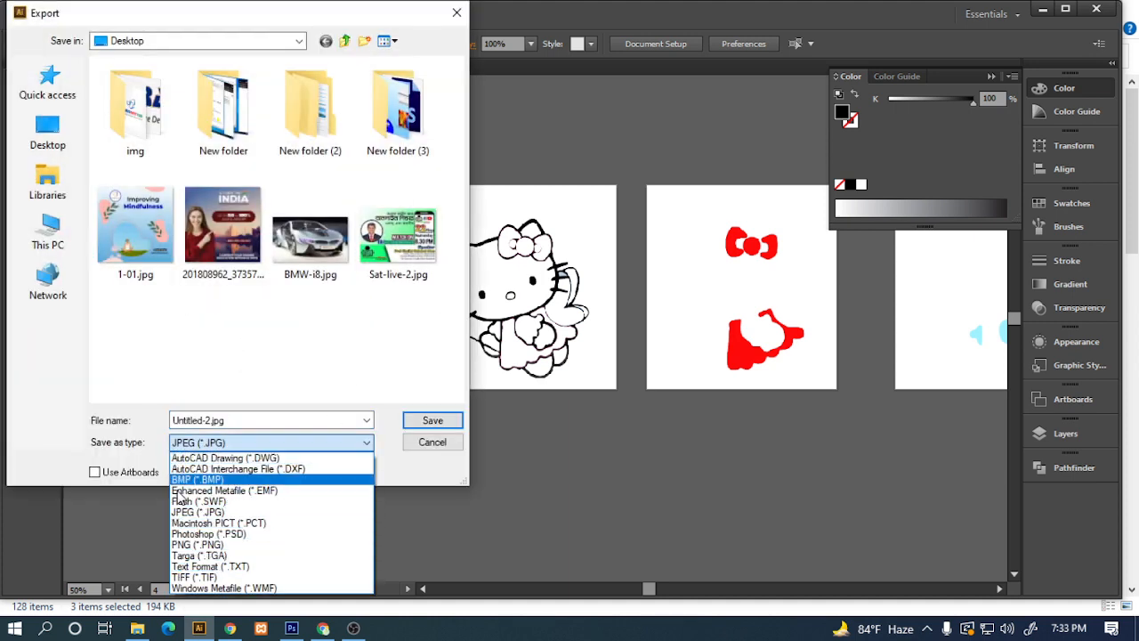
{"action": "left_click", "coordinate": [417, 454]}
{"action": "left_click", "coordinate": [420, 445]}
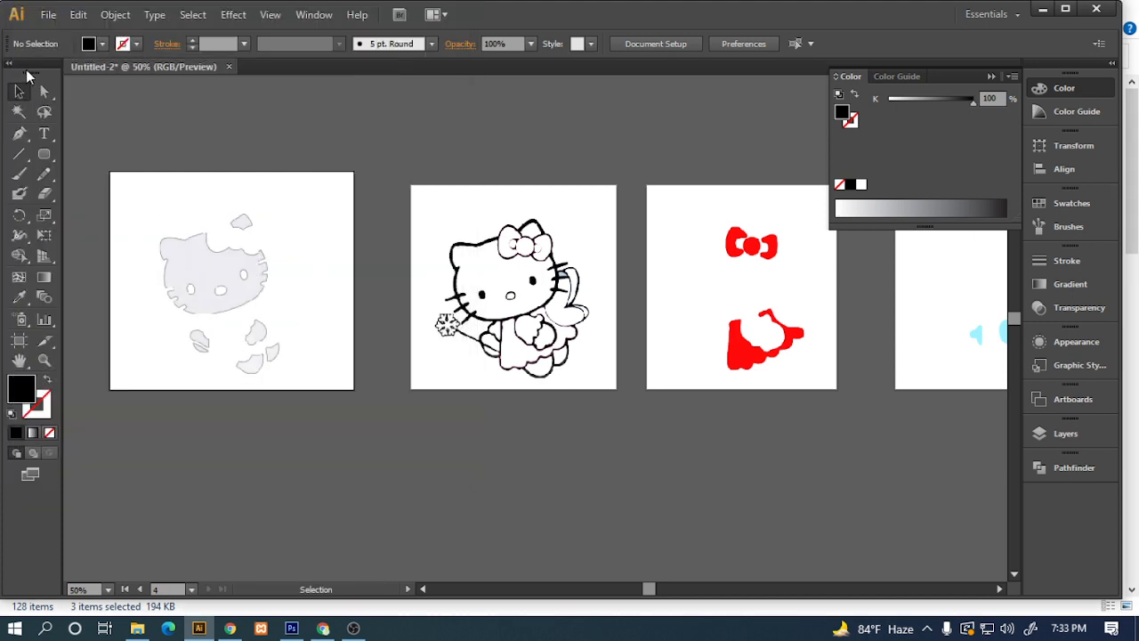
Save the document to the Desktop as the Adobe PDF file Untitled-2.pdf, including all artboards.
{"action": "left_click", "coordinate": [48, 14]}
{"action": "left_click", "coordinate": [78, 172]}
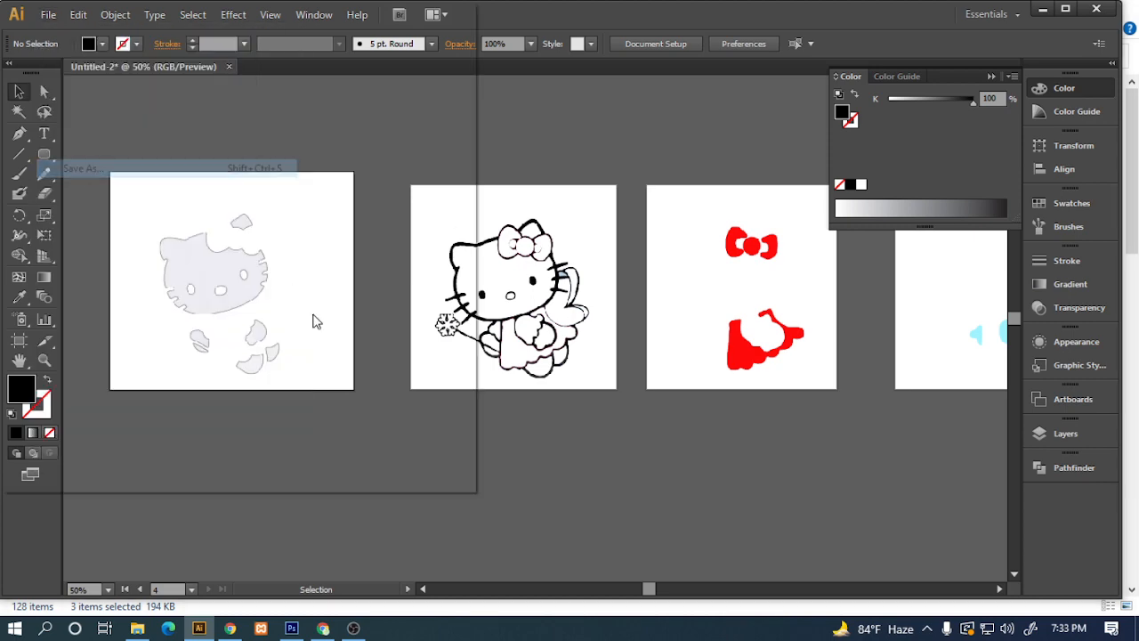
{"action": "left_click", "coordinate": [267, 443]}
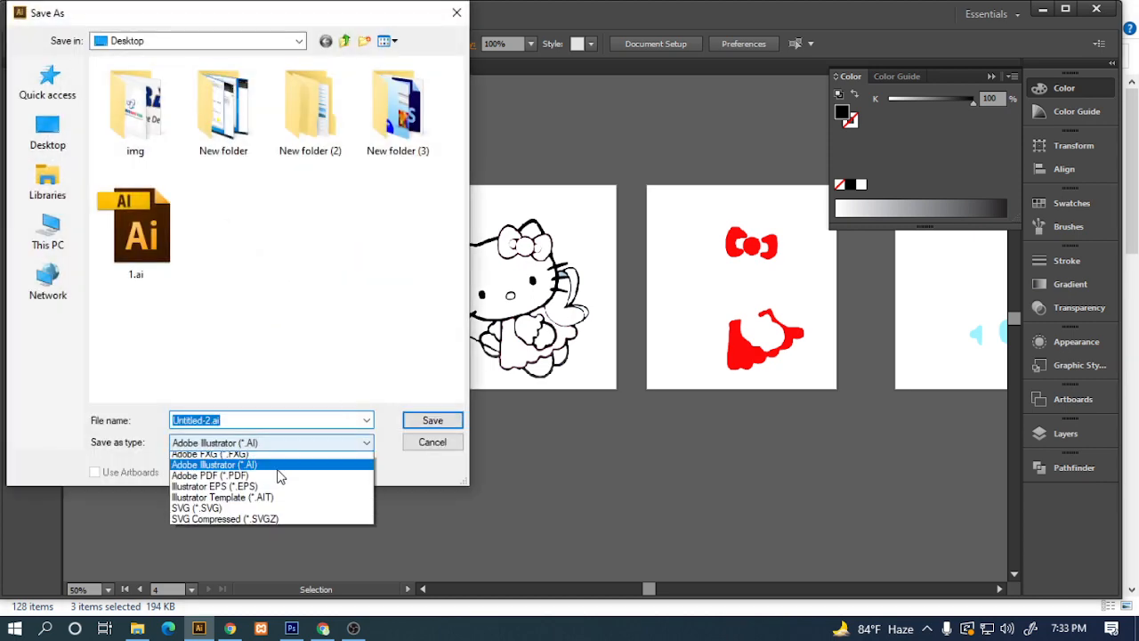
{"action": "left_click", "coordinate": [214, 479]}
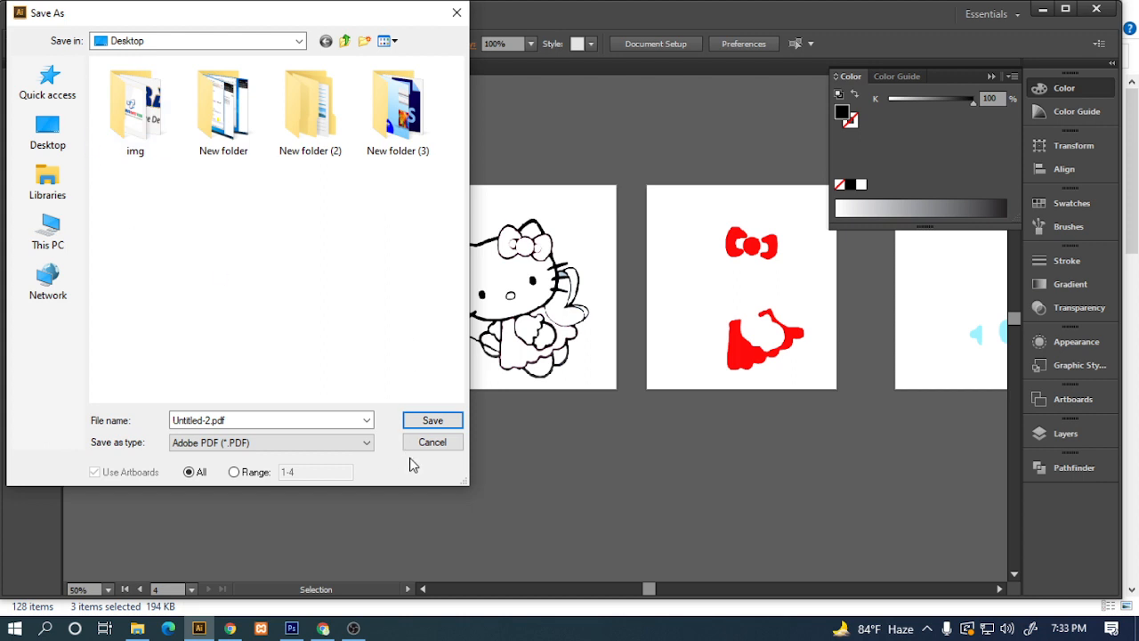
{"action": "left_click", "coordinate": [427, 422]}
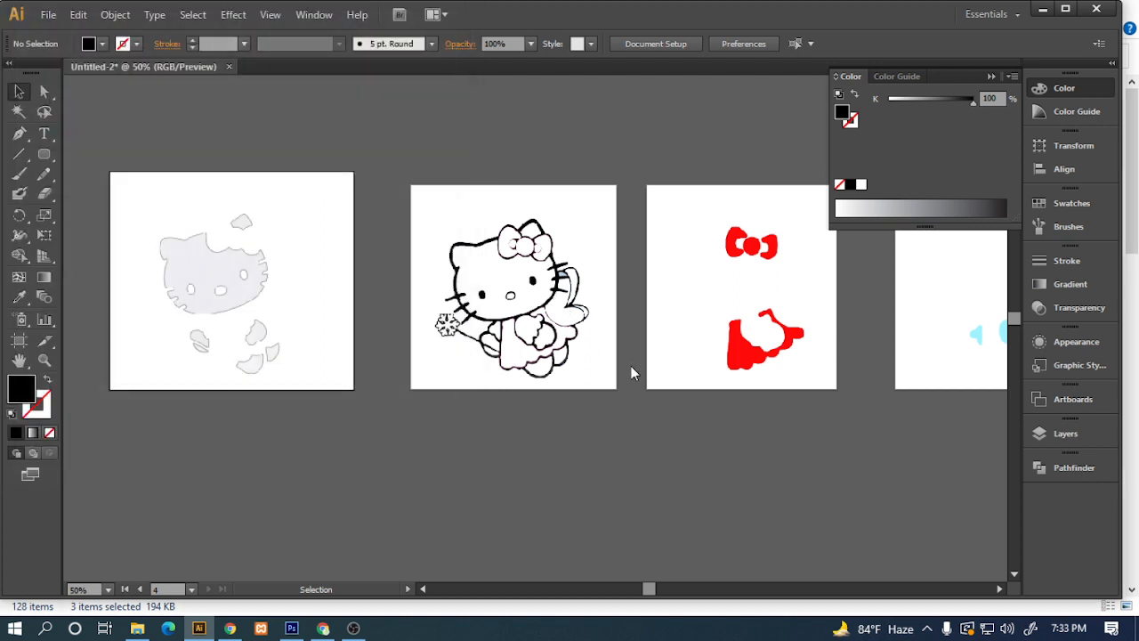
Apply the [Smallest File Size] Adobe PDF preset and save the PDF.
{"action": "left_click", "coordinate": [396, 59]}
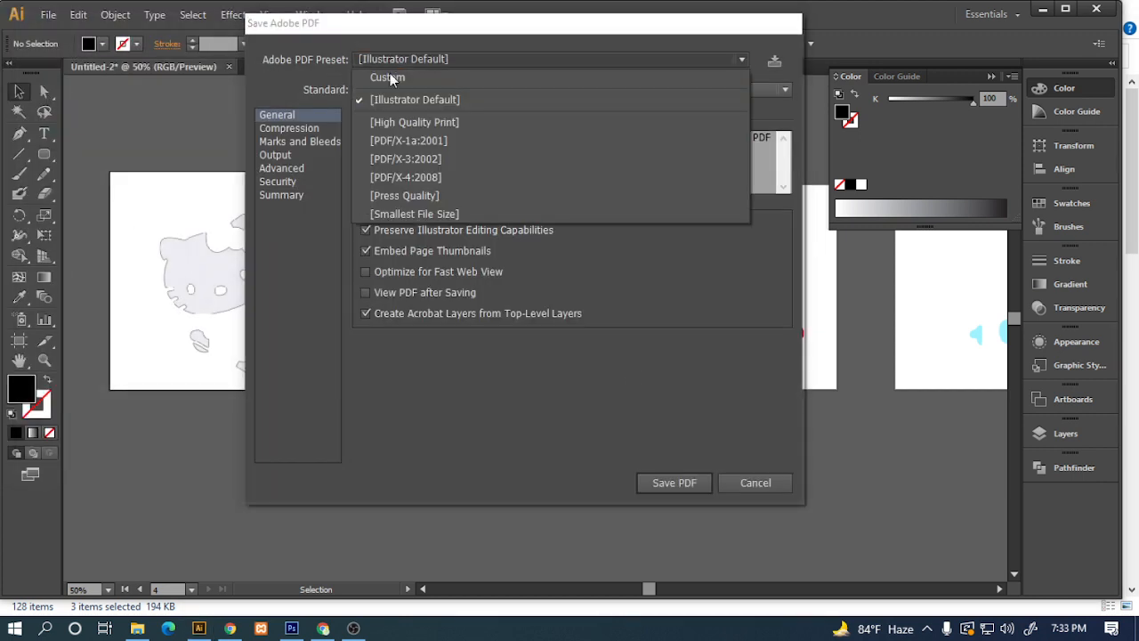
{"action": "left_click", "coordinate": [398, 214]}
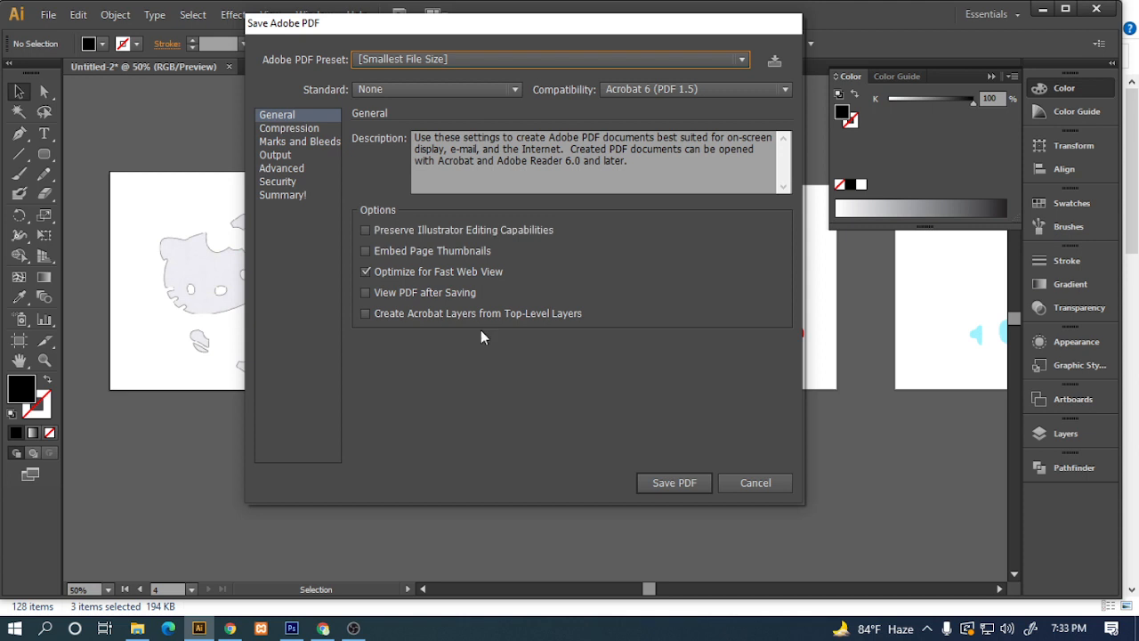
{"action": "left_click", "coordinate": [670, 480]}
{"action": "left_click", "coordinate": [598, 288]}
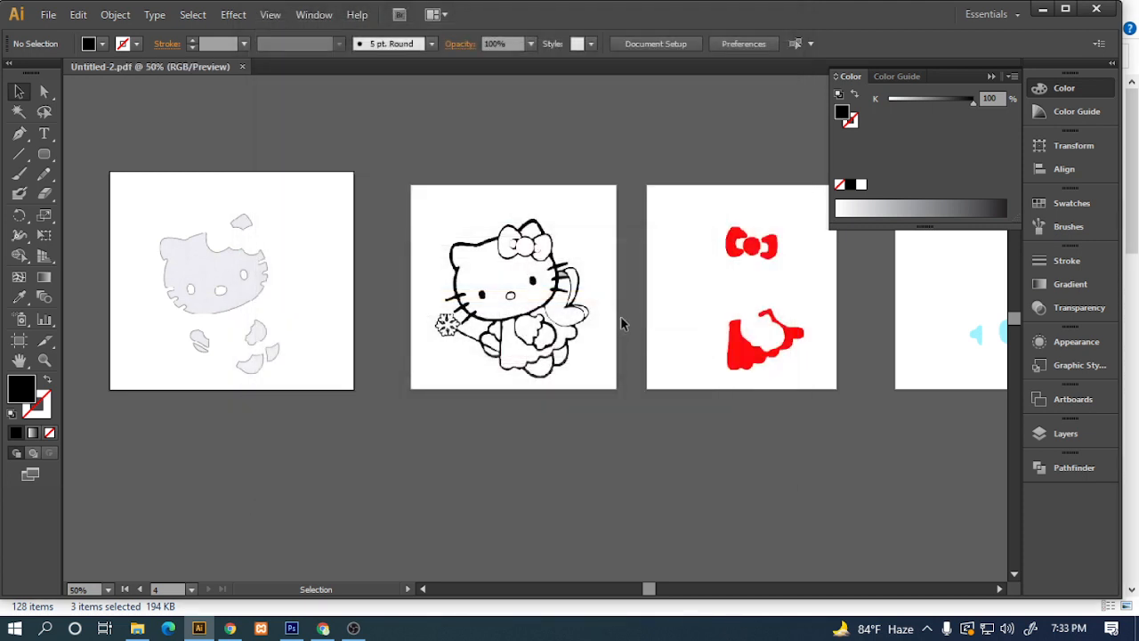
View the saved Untitled-2.pdf from the desktop in Edge, check all its pages, and close it.
{"action": "left_click", "coordinate": [1043, 9]}
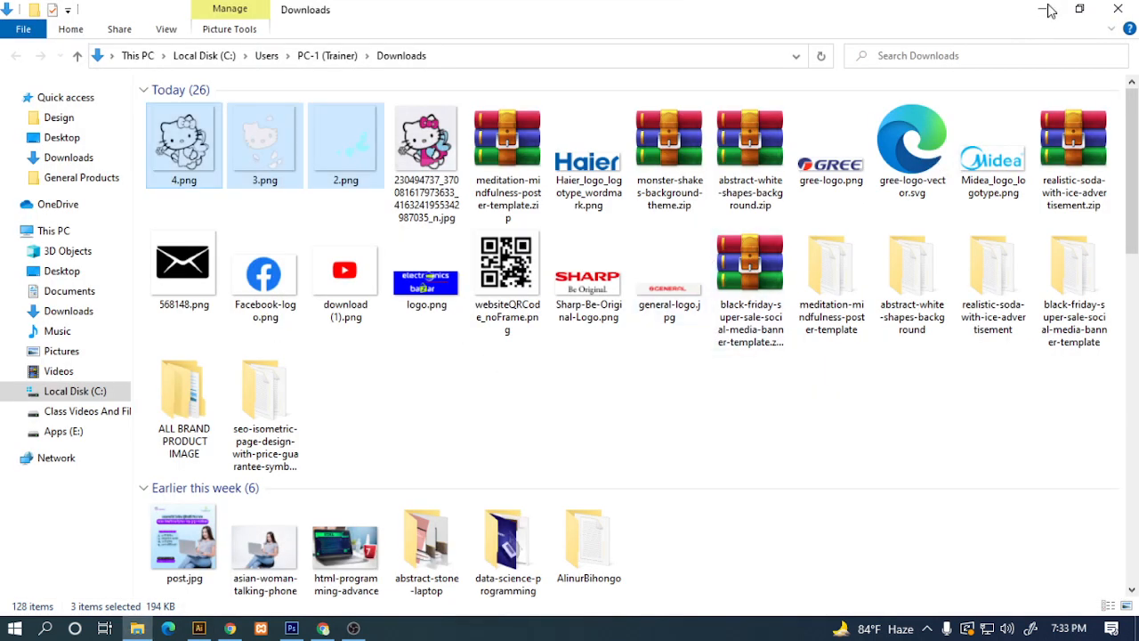
{"action": "left_click", "coordinate": [1042, 9]}
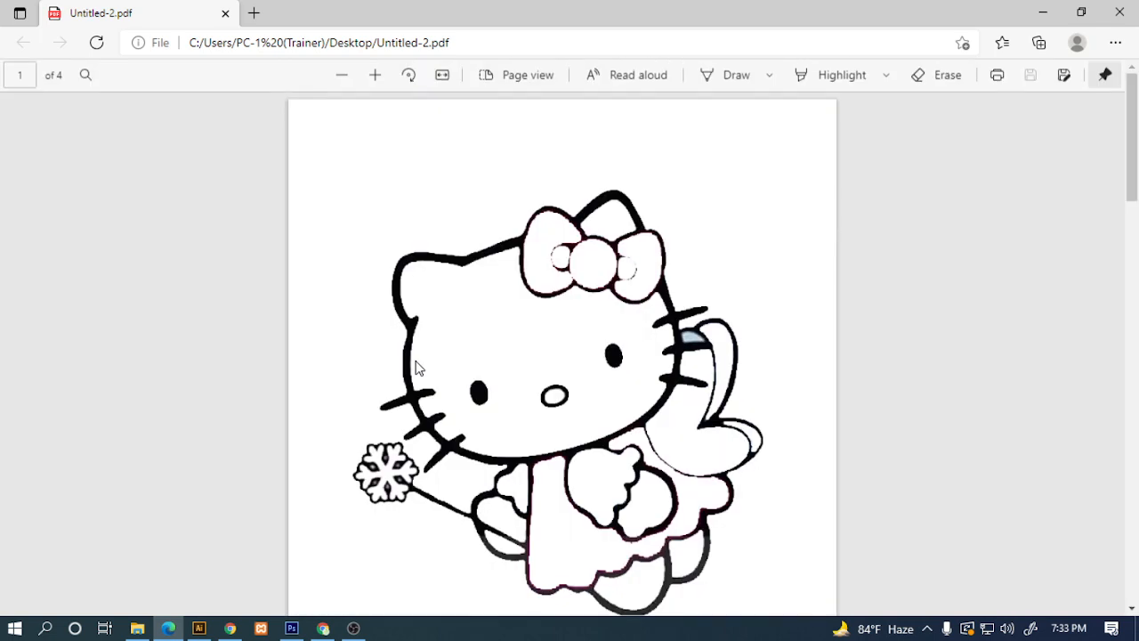
{"action": "scroll", "coordinate": [524, 315], "scroll_direction": "down", "scroll_amount": 12}
{"action": "scroll", "coordinate": [524, 315], "scroll_direction": "up", "scroll_amount": 12}
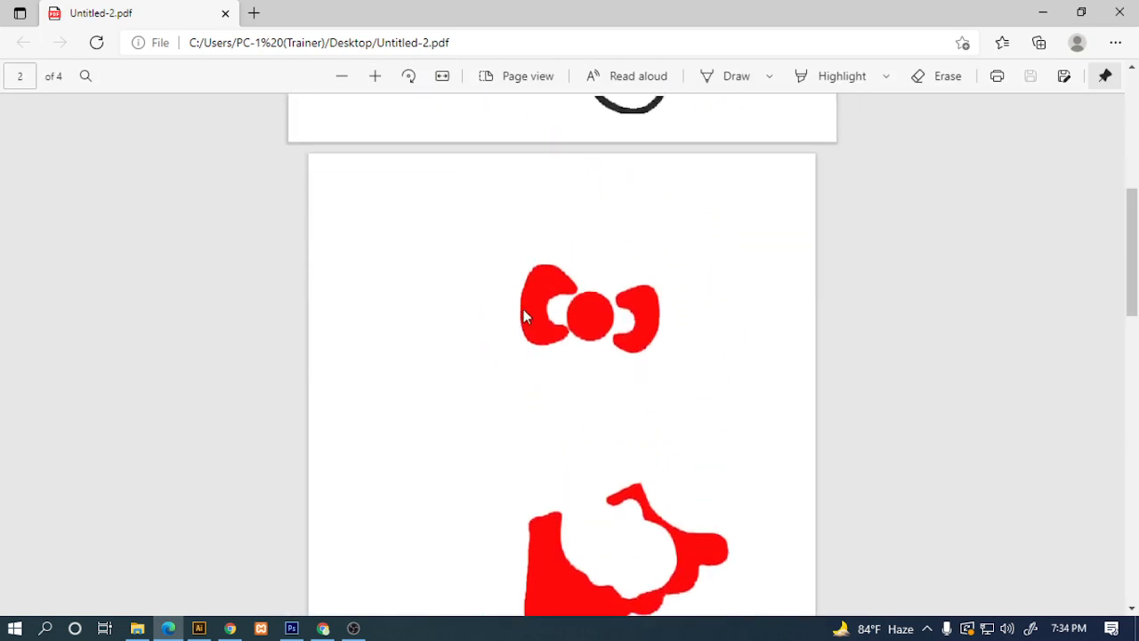
{"action": "scroll", "coordinate": [524, 316], "scroll_direction": "down", "scroll_amount": 12}
{"action": "scroll", "coordinate": [524, 316], "scroll_direction": "up", "scroll_amount": 6}
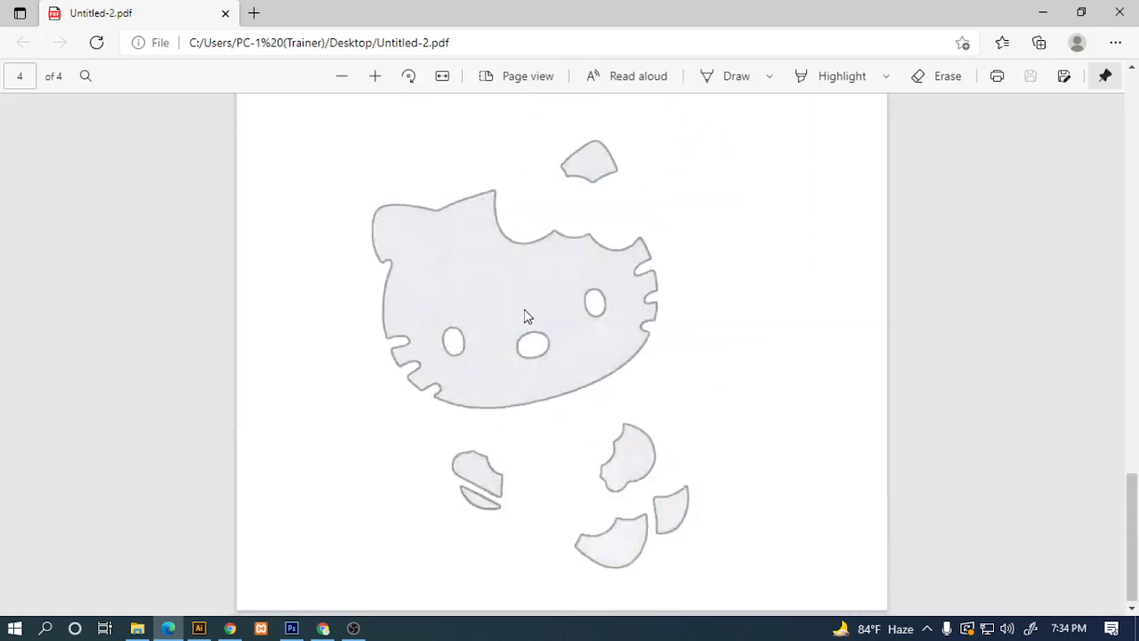
{"action": "scroll", "coordinate": [525, 315], "scroll_direction": "down", "scroll_amount": 6}
{"action": "scroll", "coordinate": [525, 316], "scroll_direction": "up", "scroll_amount": 5}
{"action": "scroll", "coordinate": [525, 316], "scroll_direction": "up", "scroll_amount": 5}
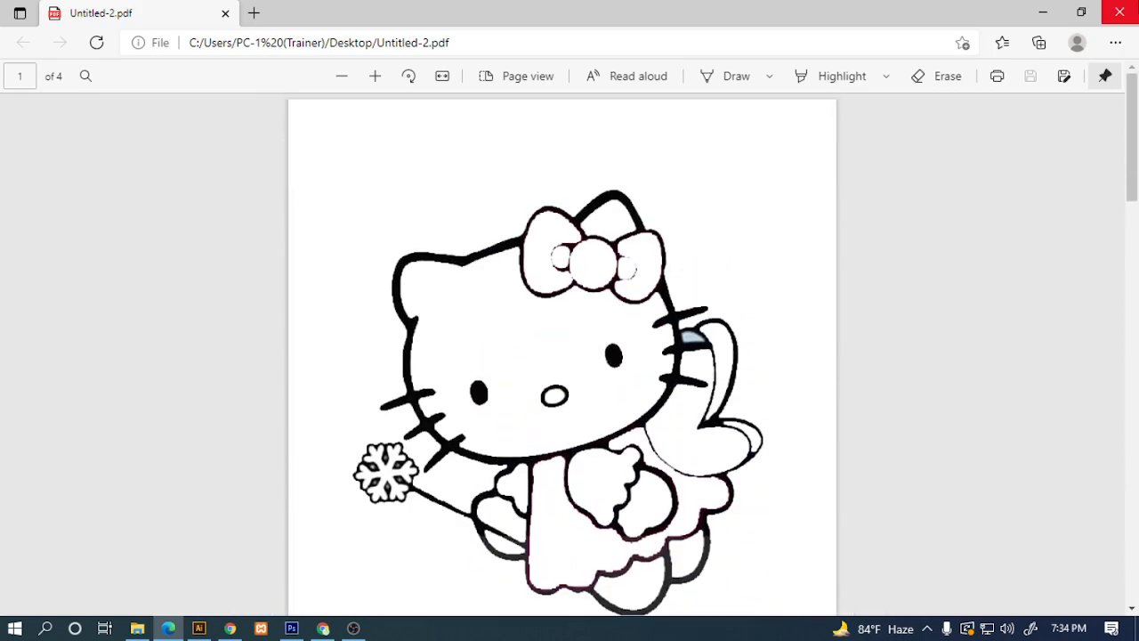
{"action": "left_click", "coordinate": [1120, 18]}
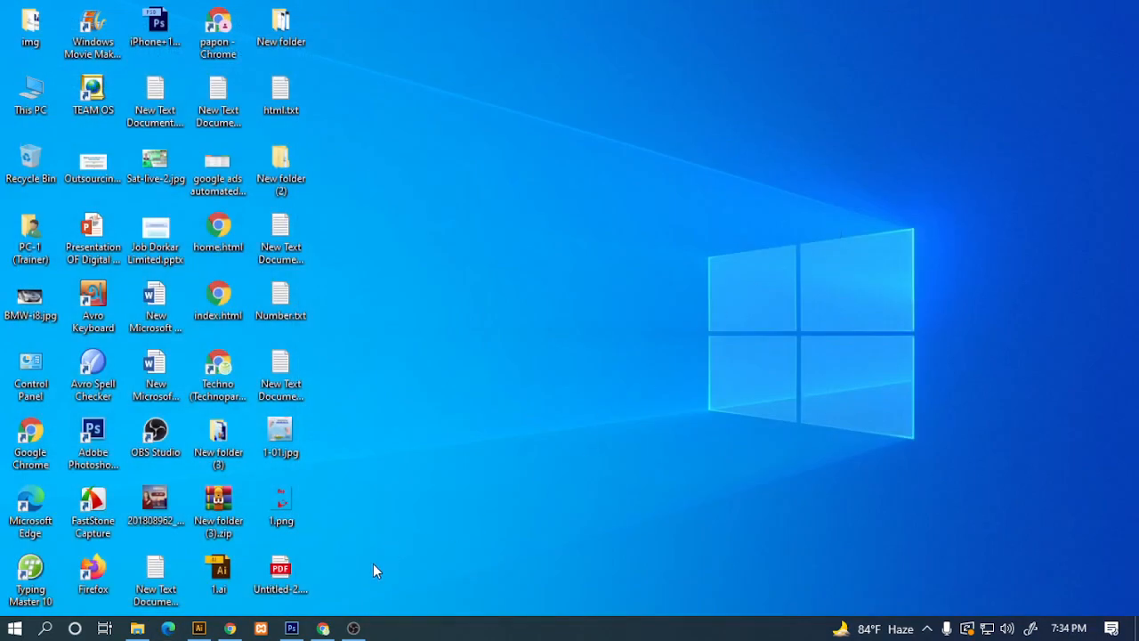
Switch to Photoshop and show the red Layer 2 over the black outline layer.
{"action": "left_click", "coordinate": [292, 628]}
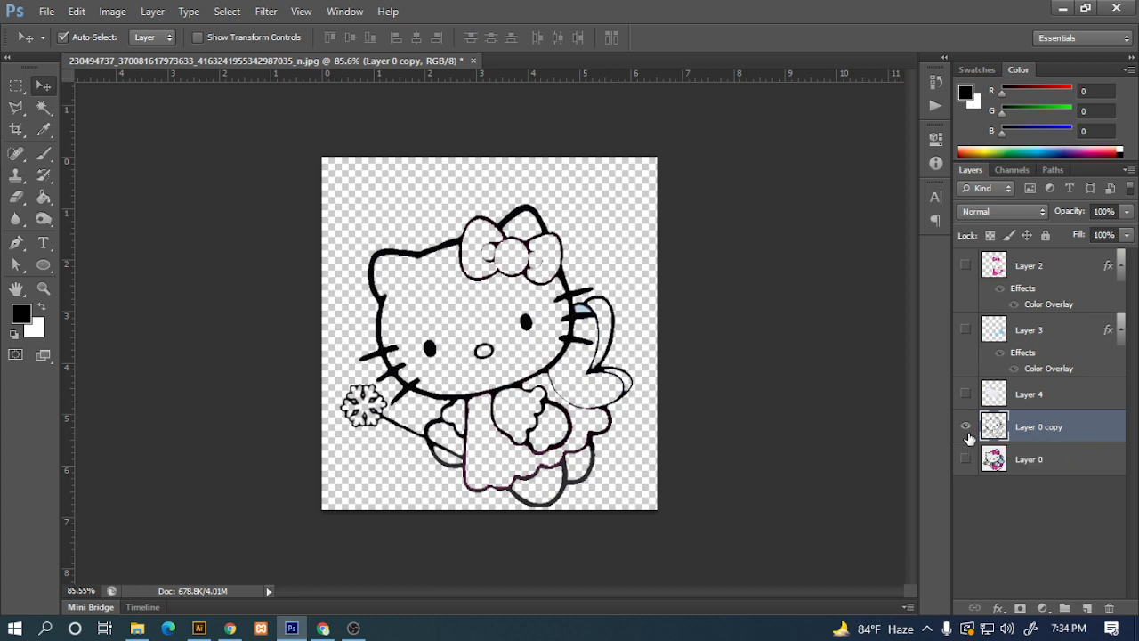
{"action": "left_click", "coordinate": [1031, 273]}
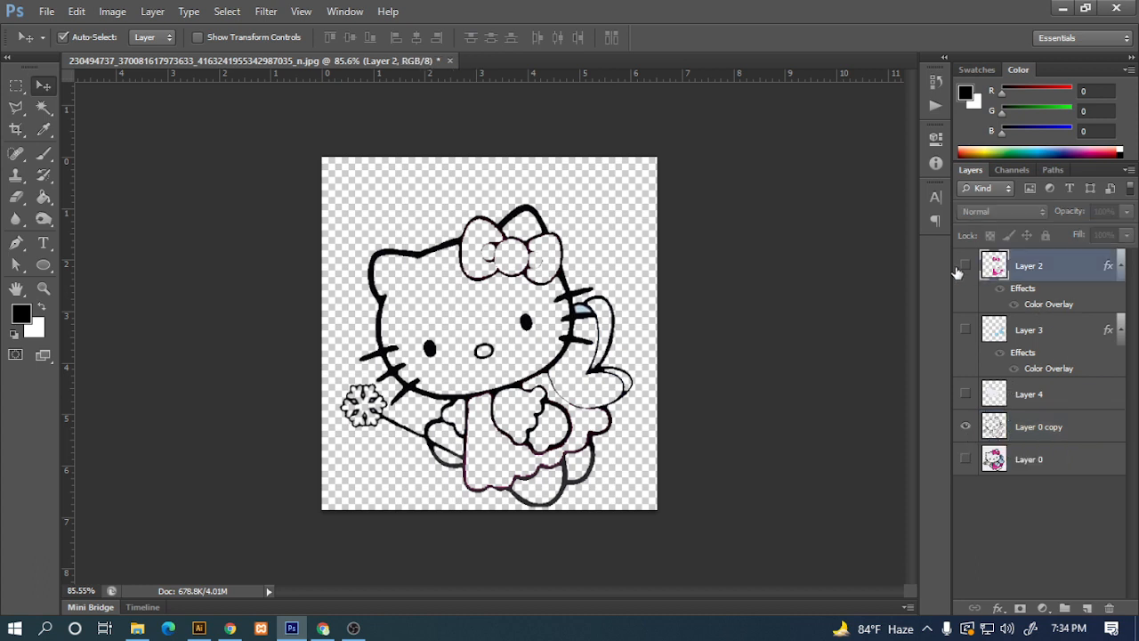
{"action": "left_click", "coordinate": [965, 265]}
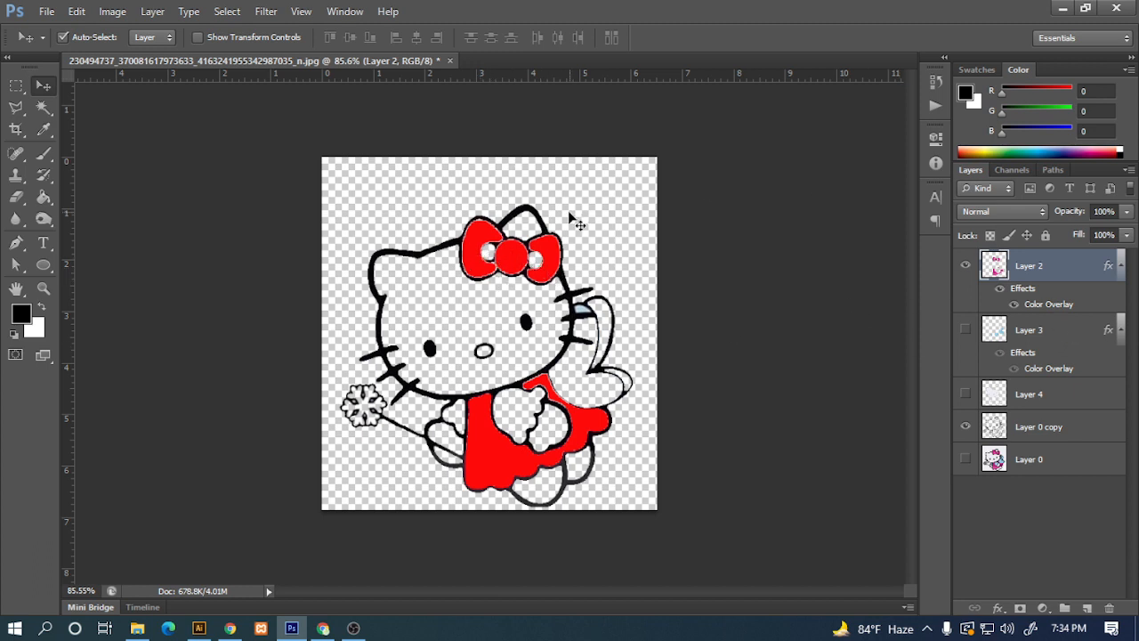
Change the color overlay of Layer 2, the red bow and dress, to black in its layer style and deselect the layer.
{"action": "right_click", "coordinate": [1054, 283]}
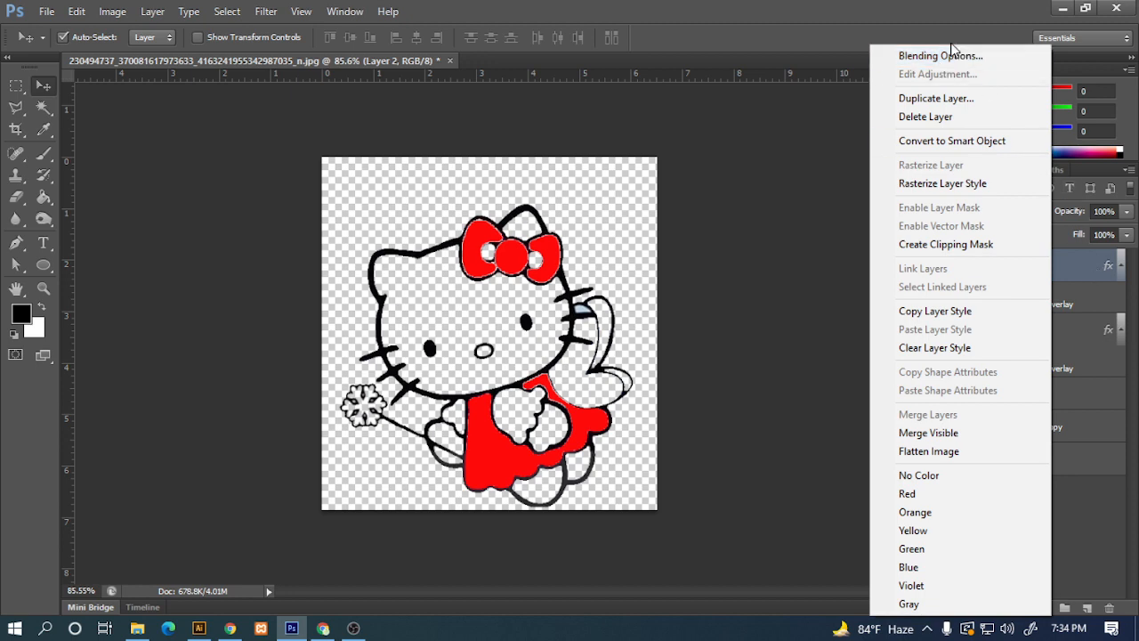
{"action": "left_click", "coordinate": [956, 64]}
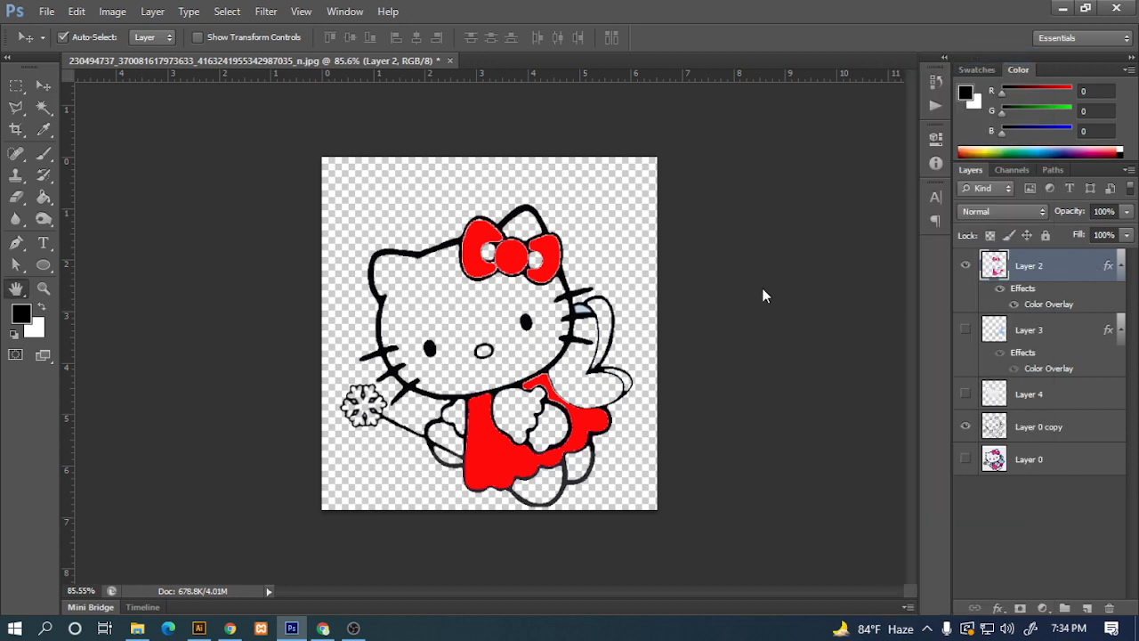
{"action": "left_click_drag", "start_coordinate": [523, 116], "coordinate": [796, 106]}
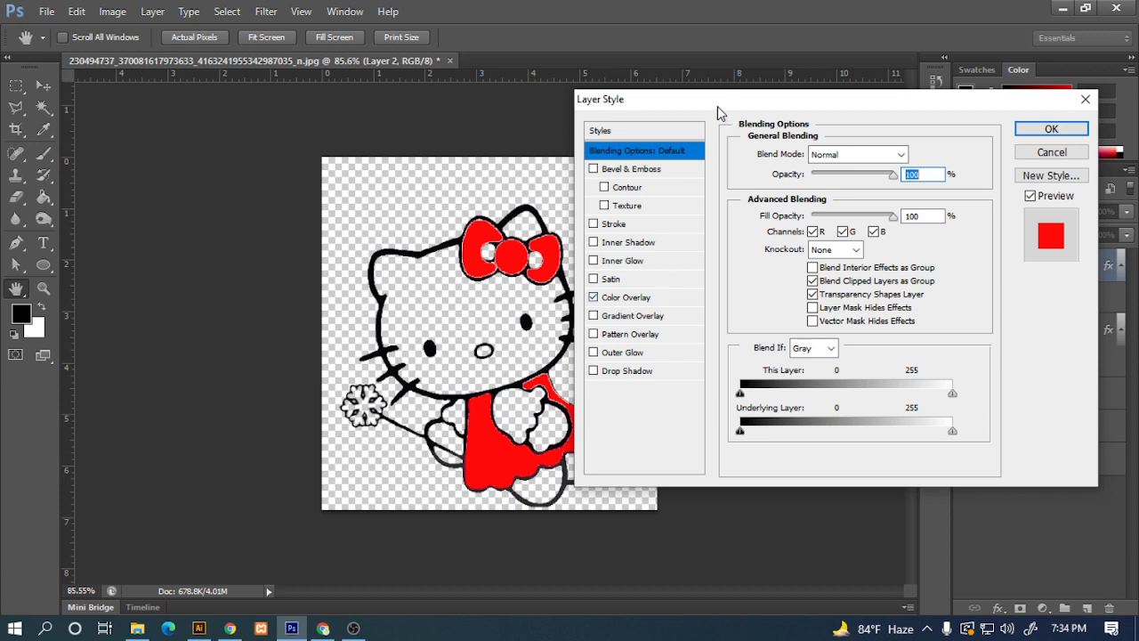
{"action": "left_click_drag", "start_coordinate": [717, 106], "coordinate": [767, 109]}
{"action": "left_click", "coordinate": [677, 303]}
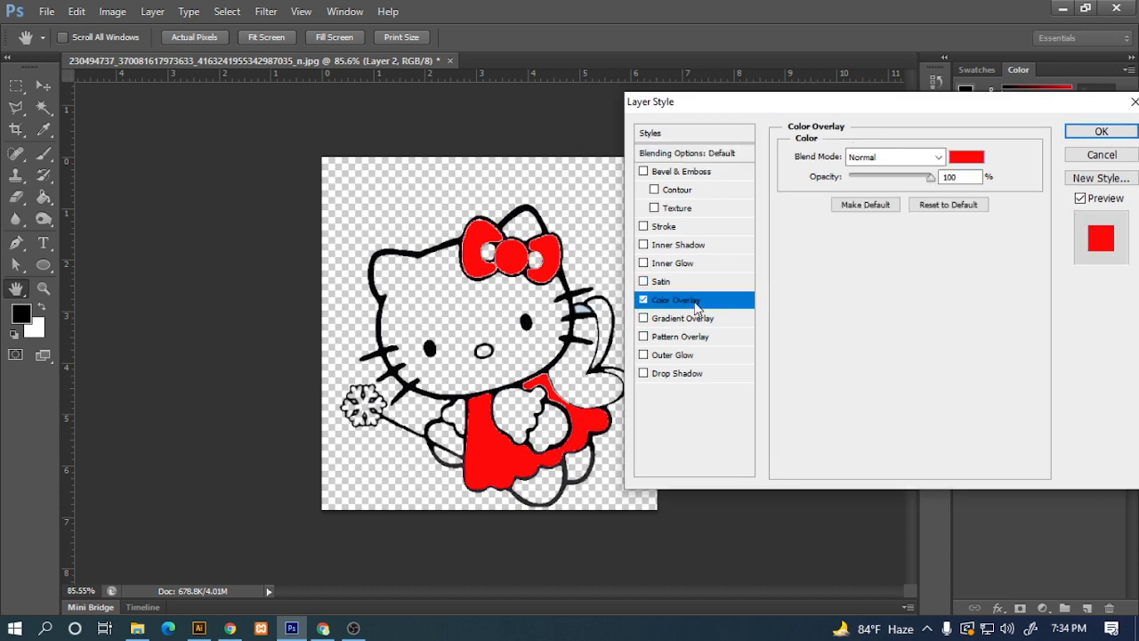
{"action": "left_click", "coordinate": [977, 159]}
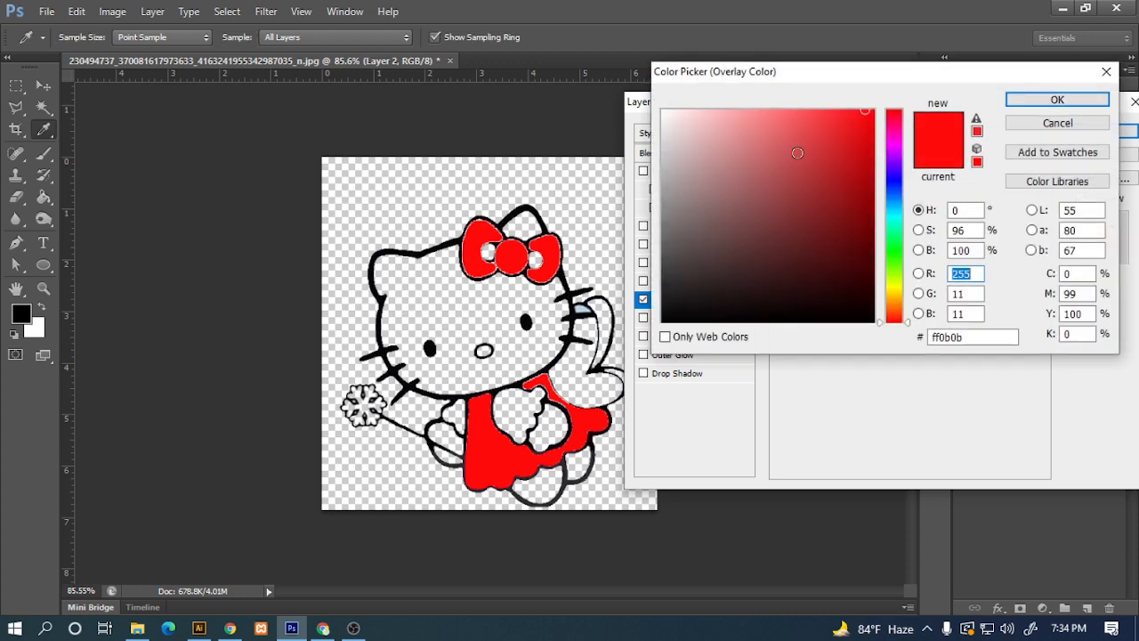
{"action": "left_click_drag", "start_coordinate": [797, 152], "coordinate": [637, 354]}
{"action": "left_click", "coordinate": [1056, 103]}
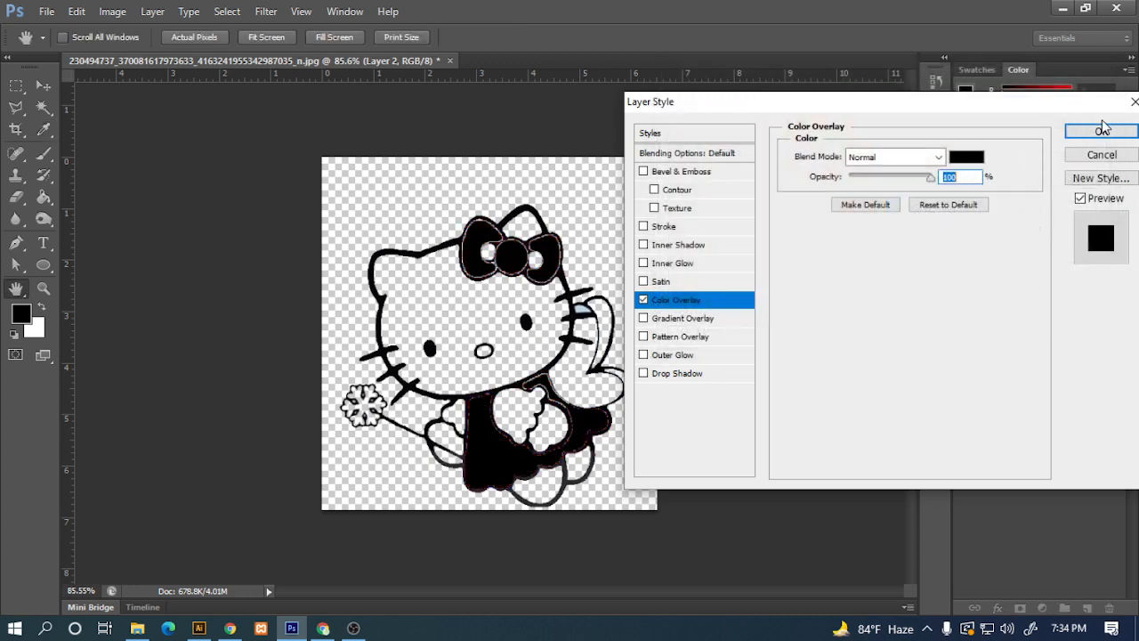
{"action": "left_click", "coordinate": [1098, 122]}
{"action": "left_click", "coordinate": [854, 348]}
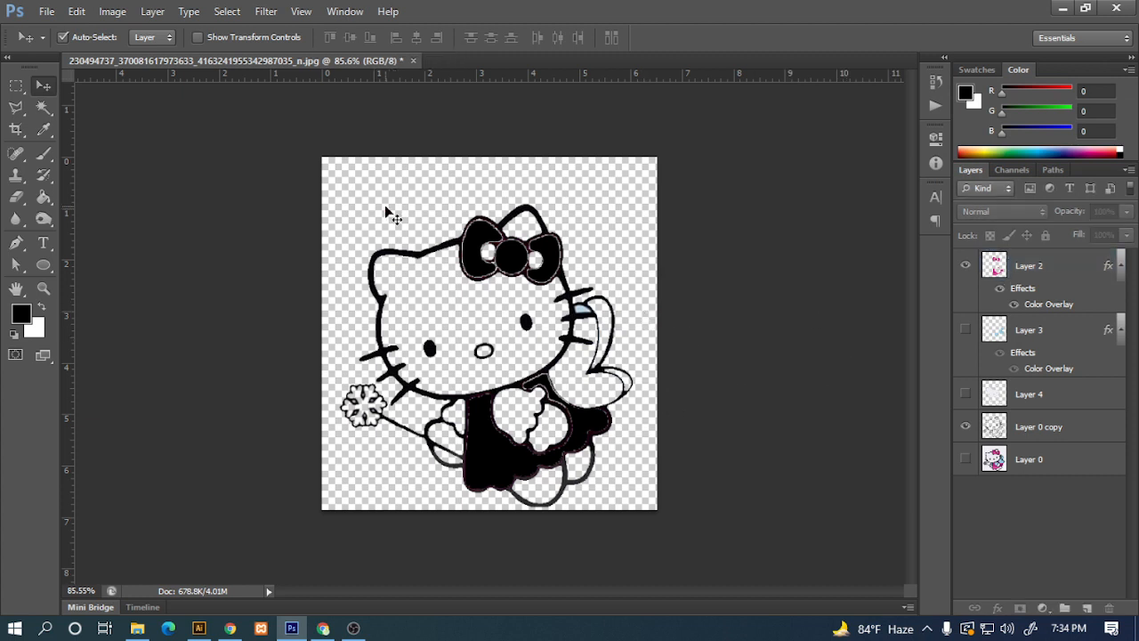
Switch to Illustrator to view the separated color artboards, return to Photoshop to compare the black artwork, and minimize both programs.
{"action": "left_click", "coordinate": [1063, 9]}
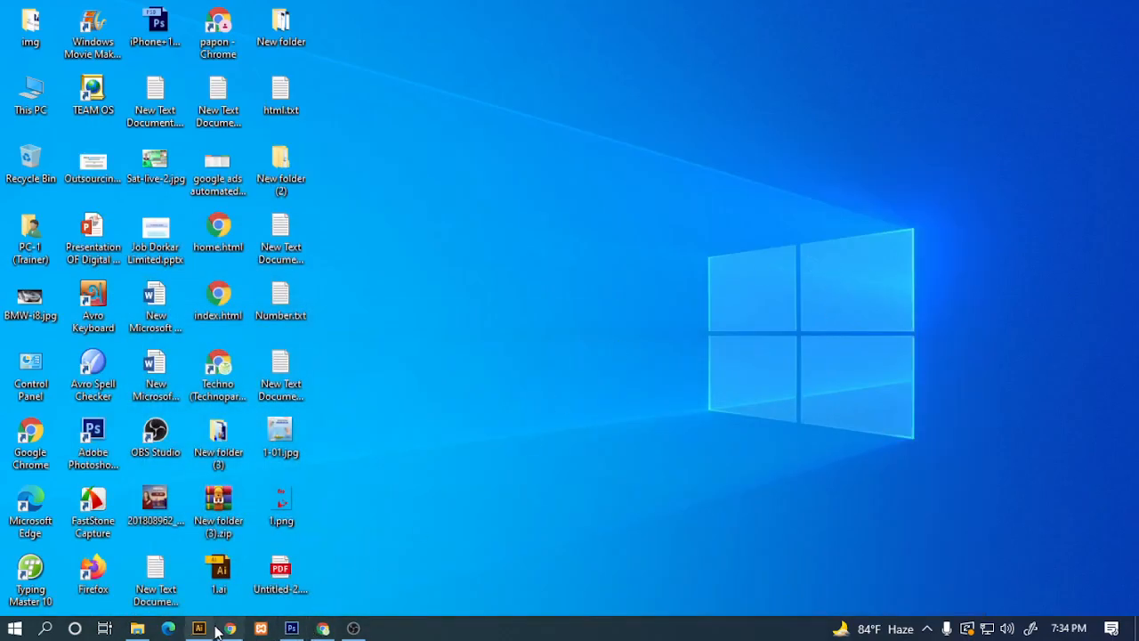
{"action": "mouse_move", "coordinate": [200, 627]}
{"action": "left_click", "coordinate": [198, 628]}
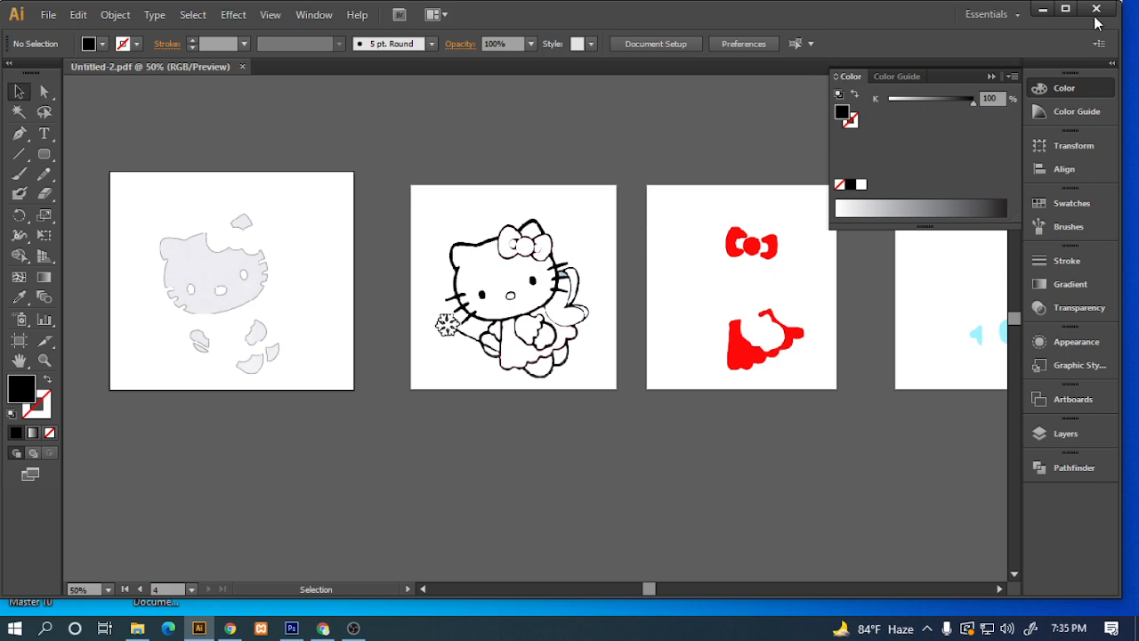
{"action": "left_click", "coordinate": [1042, 8]}
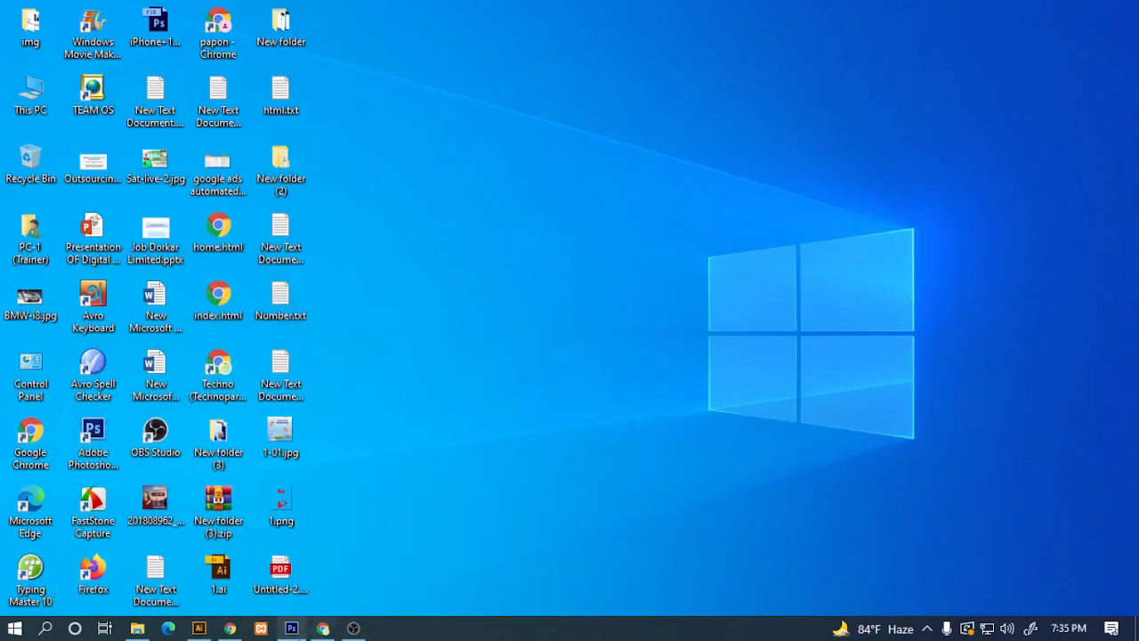
{"action": "mouse_move", "coordinate": [299, 624]}
{"action": "left_click", "coordinate": [288, 578]}
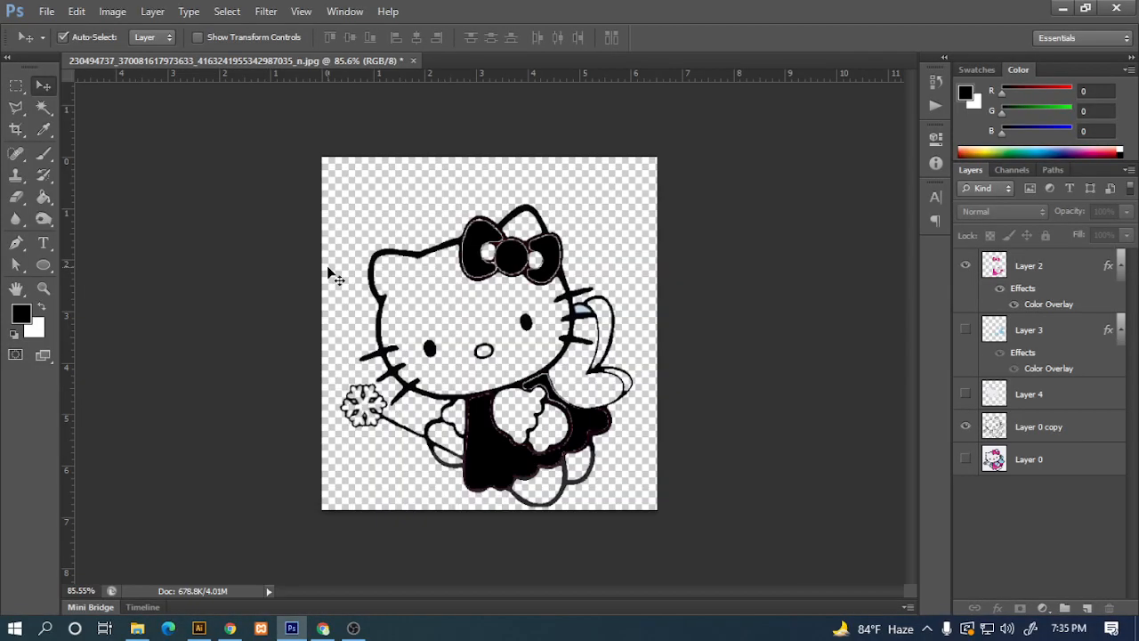
{"action": "left_click", "coordinate": [1062, 9]}
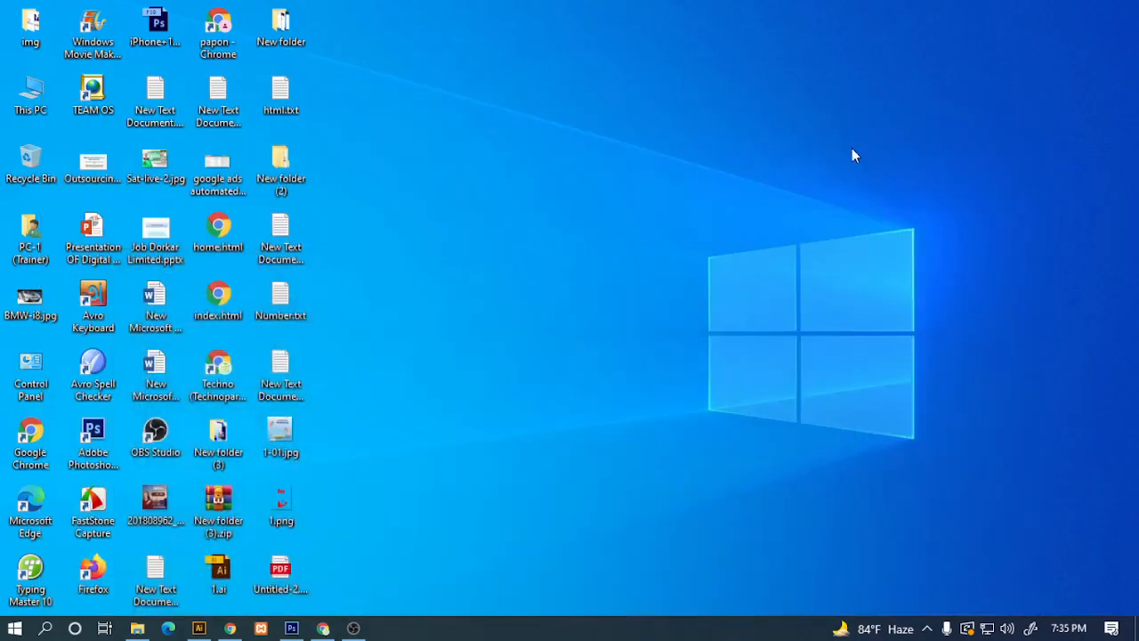
Open Untitled-2.pdf from the desktop in Edge, look through all its pages, and minimize the window.
{"action": "left_click", "coordinate": [289, 582]}
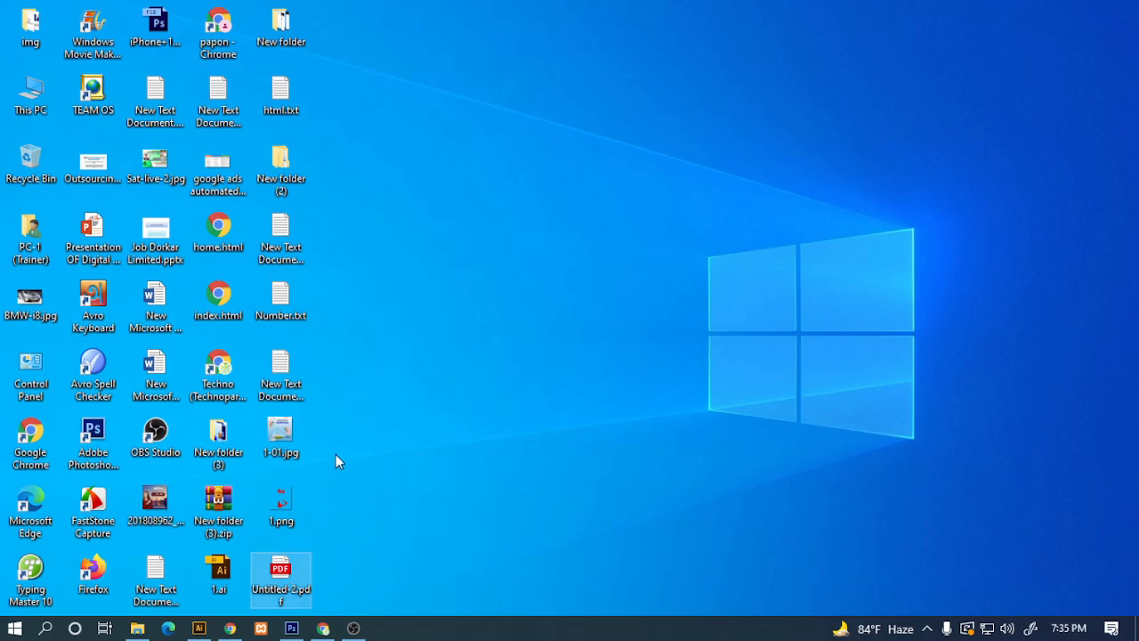
{"action": "key", "text": "Return"}
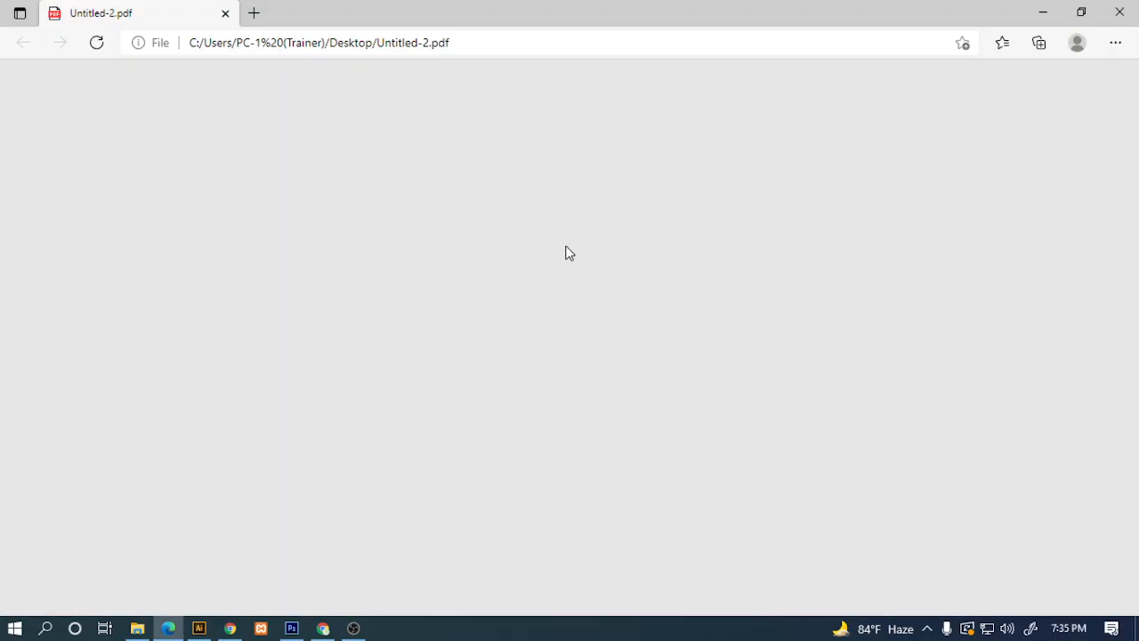
{"action": "scroll", "coordinate": [567, 252], "scroll_direction": "down", "scroll_amount": 15}
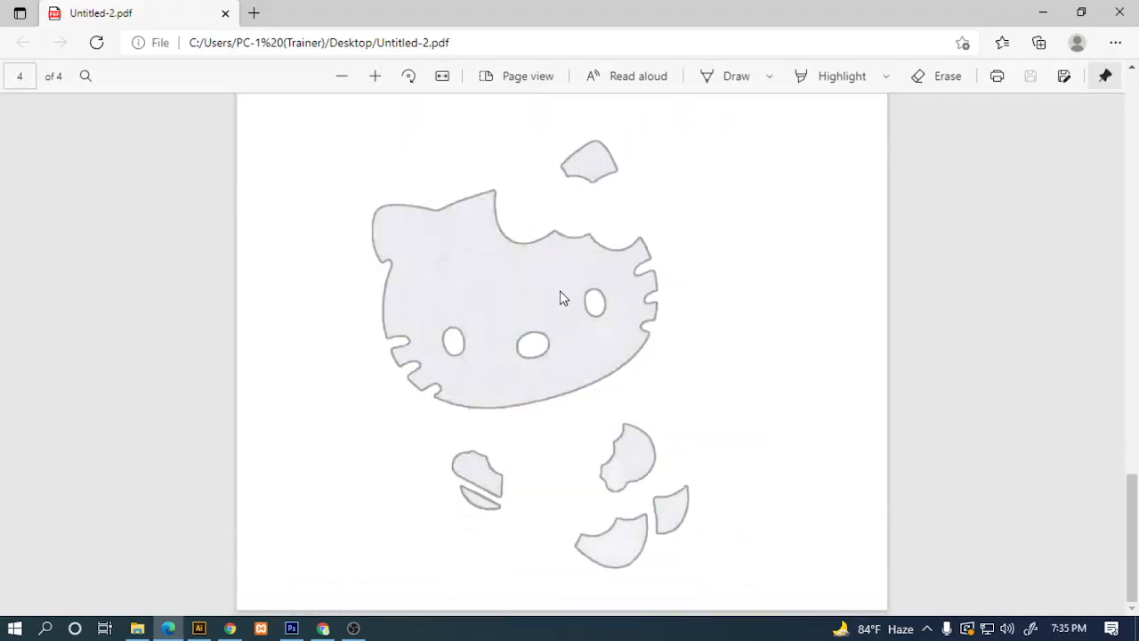
{"action": "scroll", "coordinate": [559, 368], "scroll_direction": "up", "scroll_amount": 15}
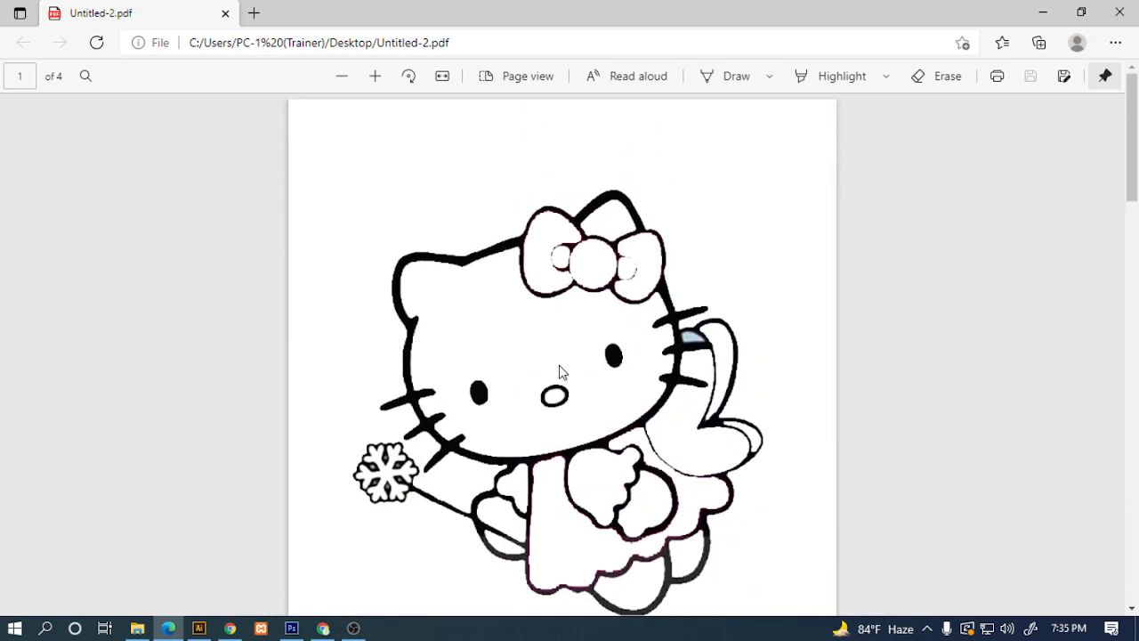
{"action": "left_click", "coordinate": [1043, 13]}
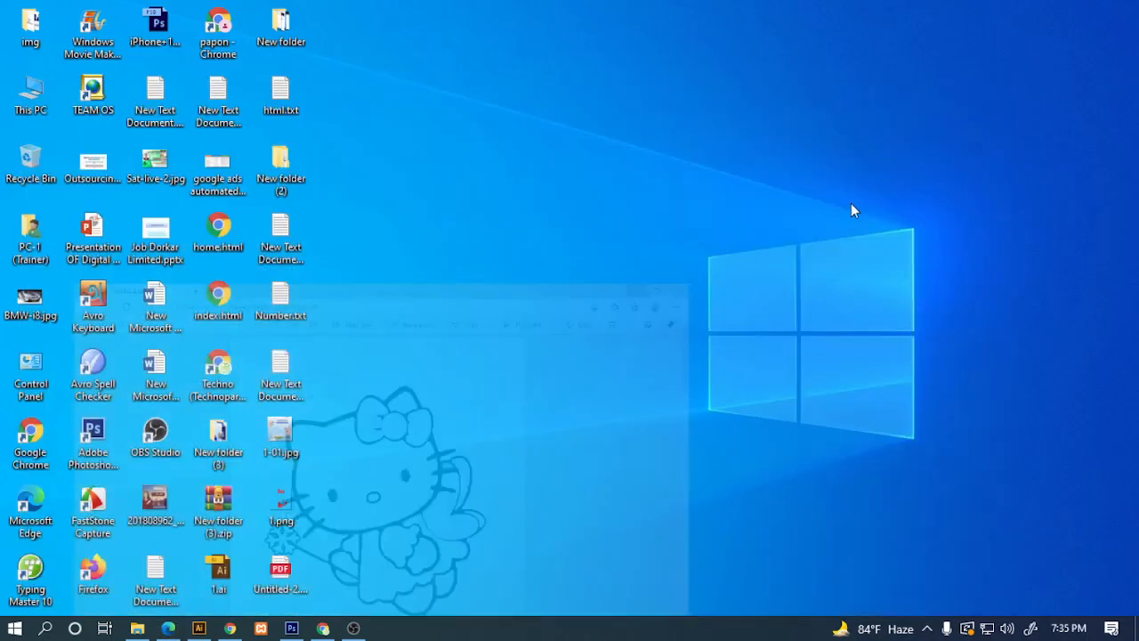
Switch to the Google Meet call in Chrome, stop presenting the screen, and mute the microphone.
{"action": "left_click", "coordinate": [323, 628]}
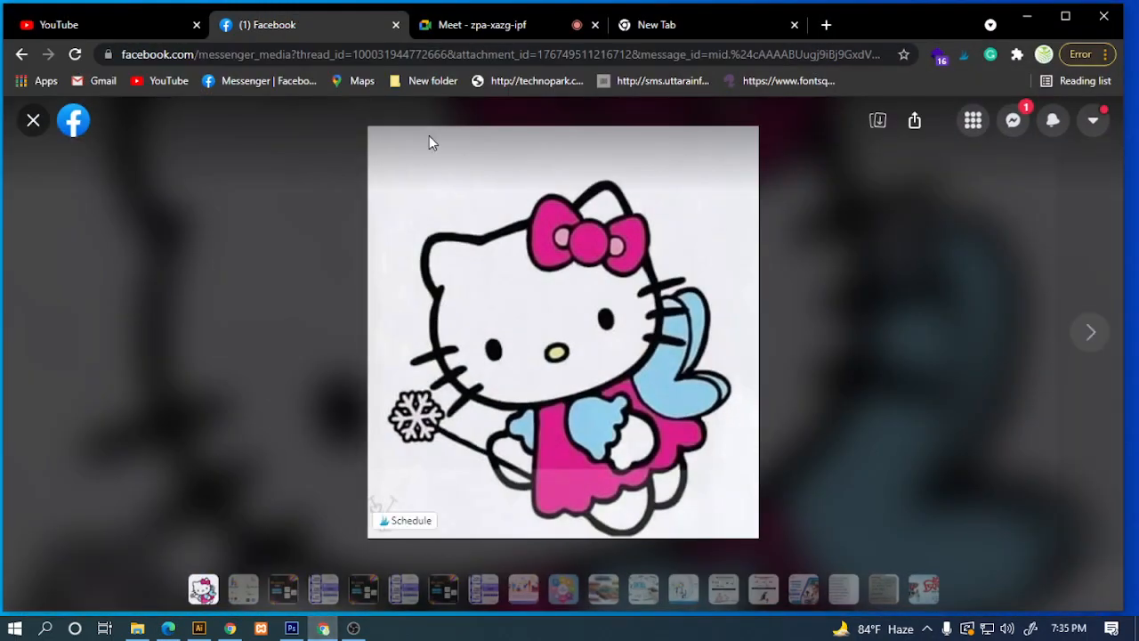
{"action": "left_click", "coordinate": [434, 35]}
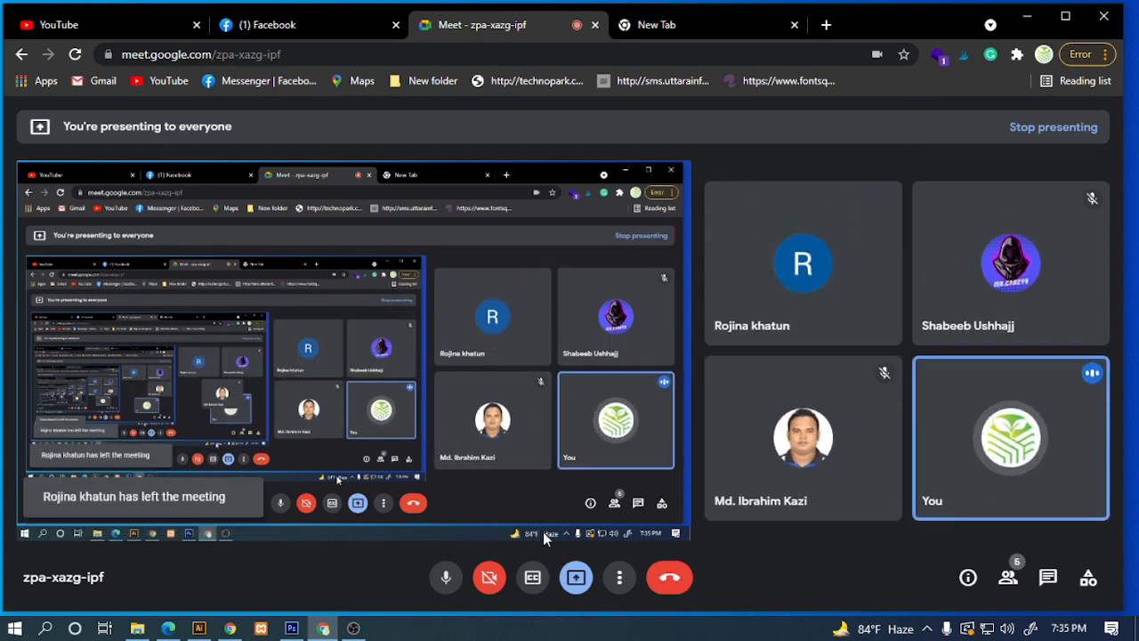
{"action": "mouse_move", "coordinate": [708, 372]}
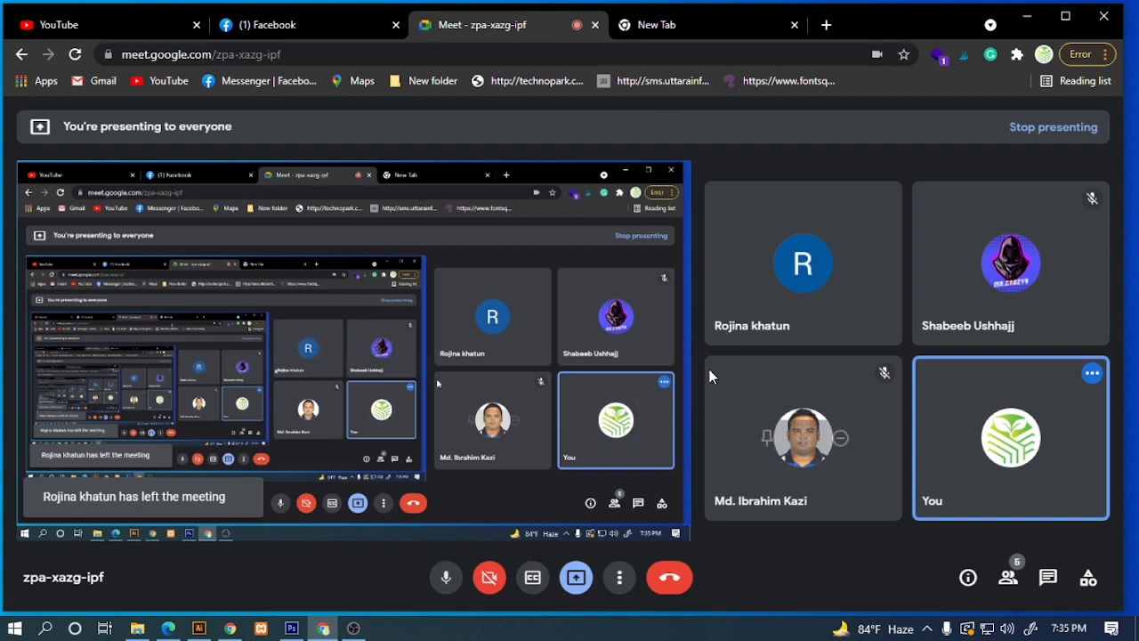
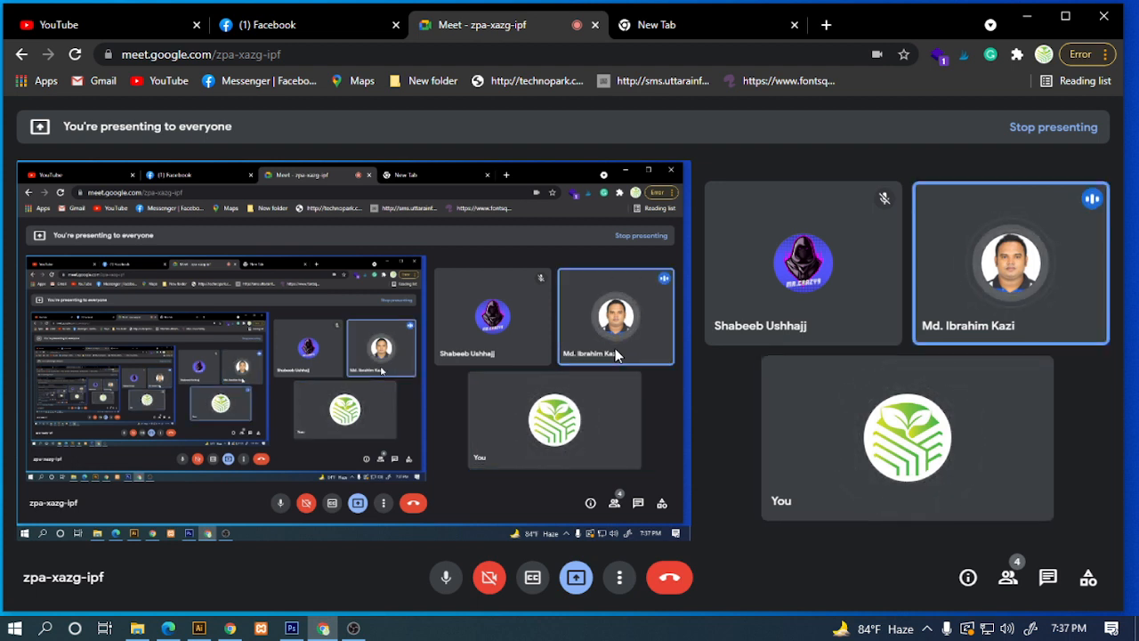
{"action": "left_click", "coordinate": [576, 577]}
{"action": "left_click", "coordinate": [582, 527]}
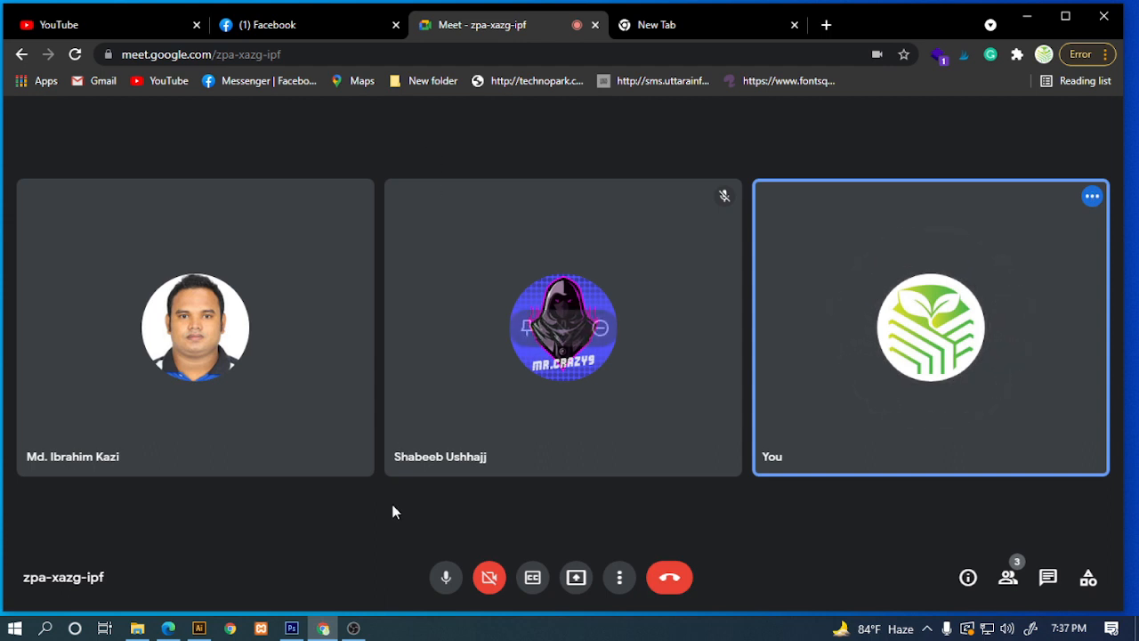
{"action": "mouse_move", "coordinate": [336, 626]}
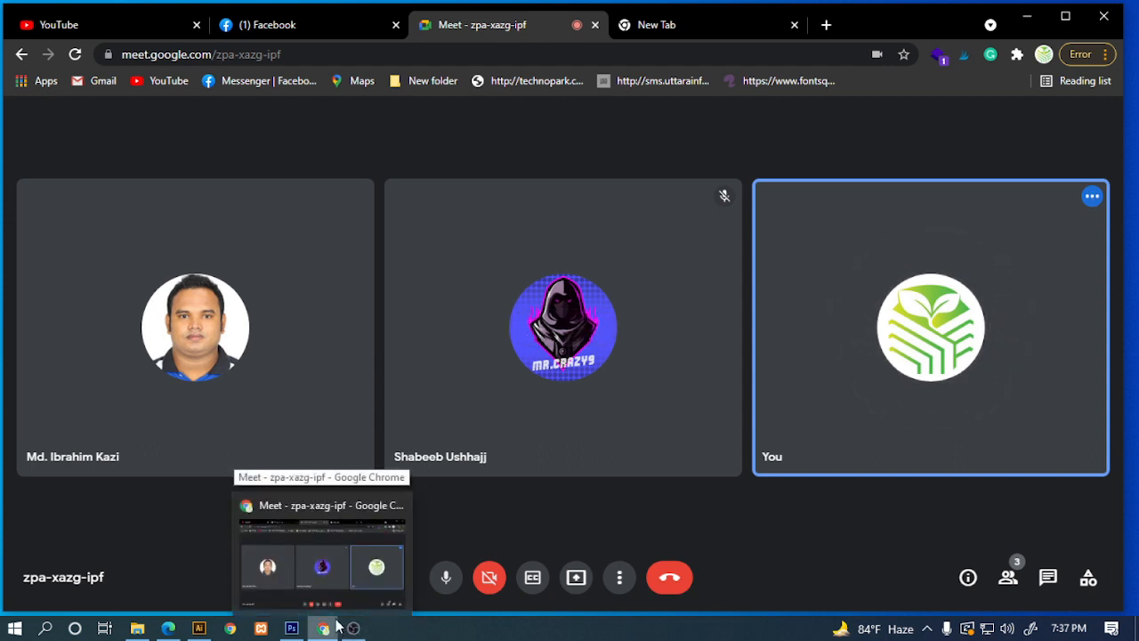
{"action": "mouse_move", "coordinate": [104, 367]}
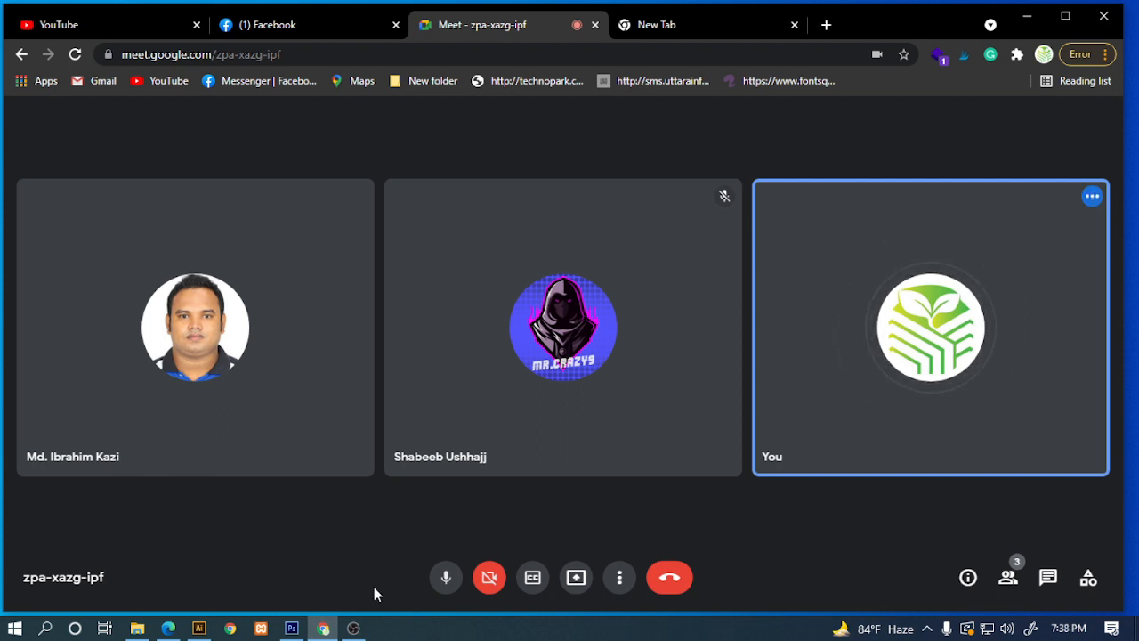
{"action": "left_click", "coordinate": [435, 580]}
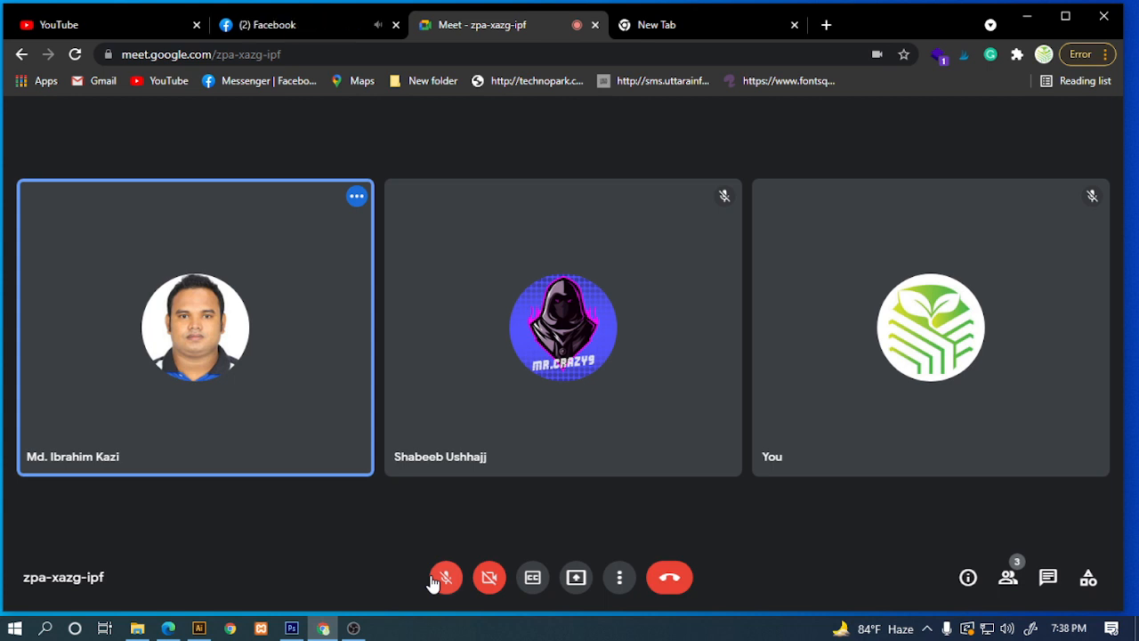
On Facebook, close the Hello Kitty image view and the individual chat it was sent in, keeping the online batch group chat.
{"action": "left_click", "coordinate": [279, 27]}
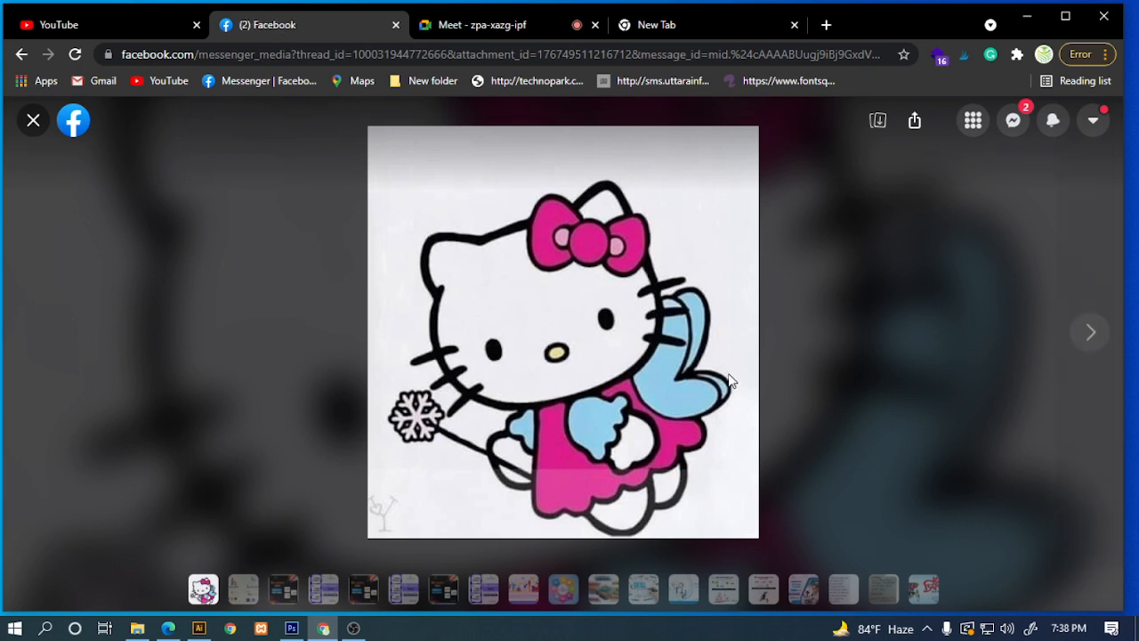
{"action": "left_click", "coordinate": [33, 122]}
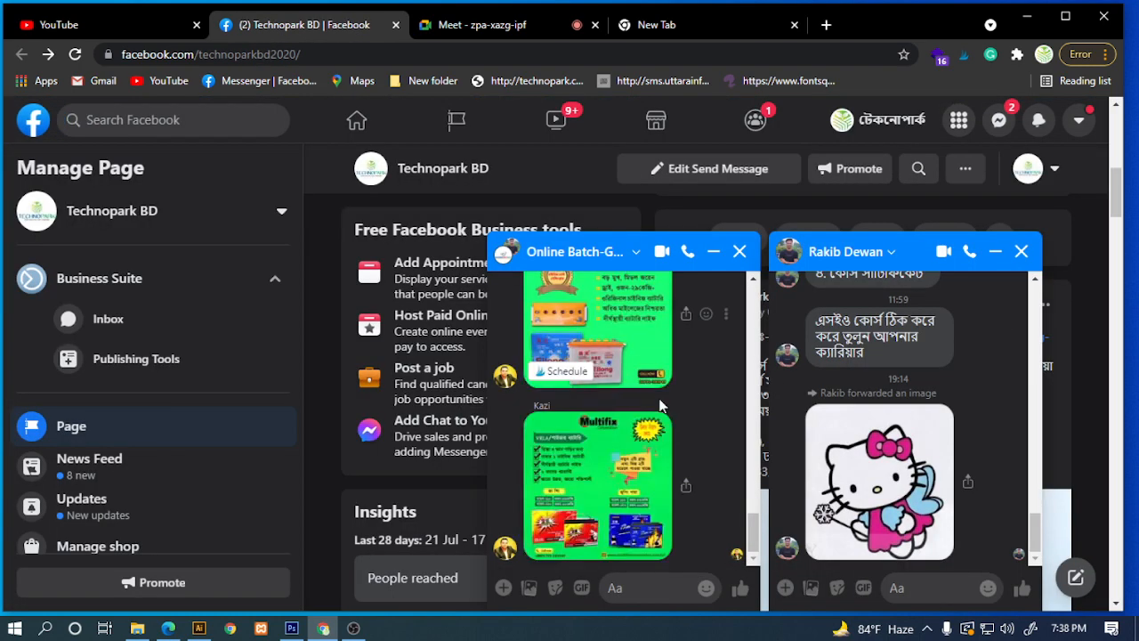
{"action": "left_click", "coordinate": [1021, 252]}
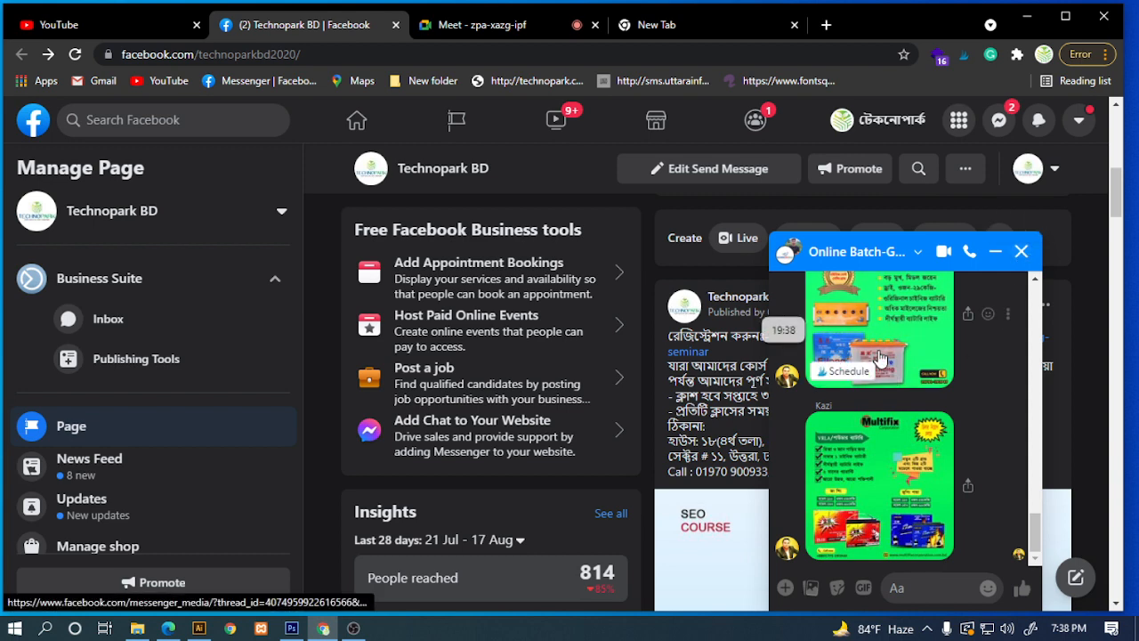
View the green Multifix battery posters from the group chat in full size, close the viewer, and check the newest poster.
{"action": "left_click", "coordinate": [909, 456]}
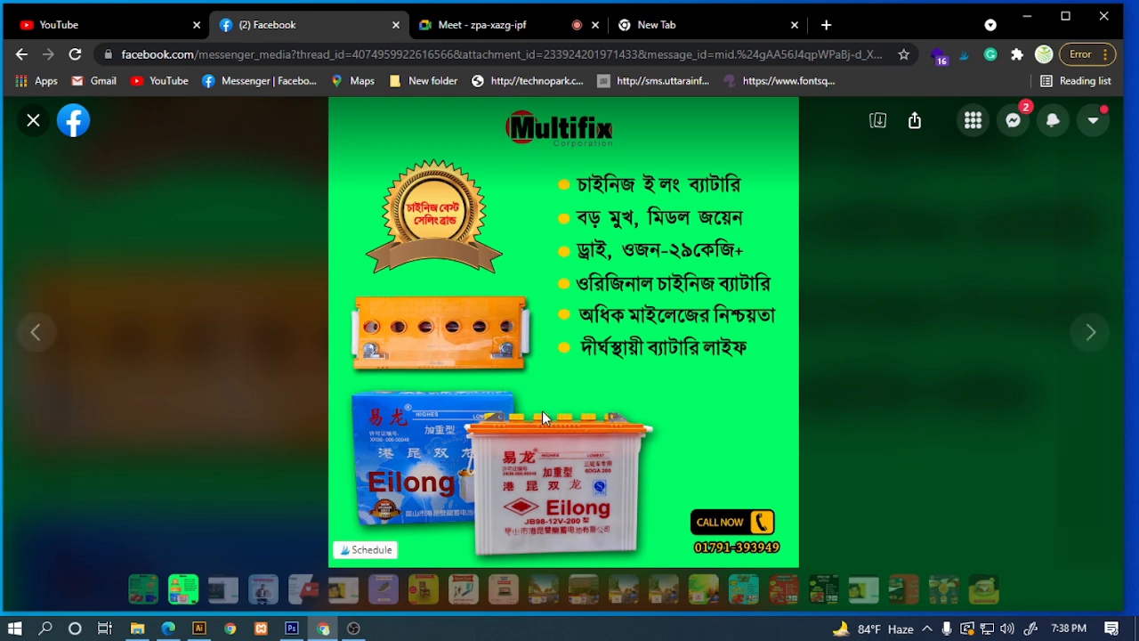
{"action": "left_click", "coordinate": [34, 349]}
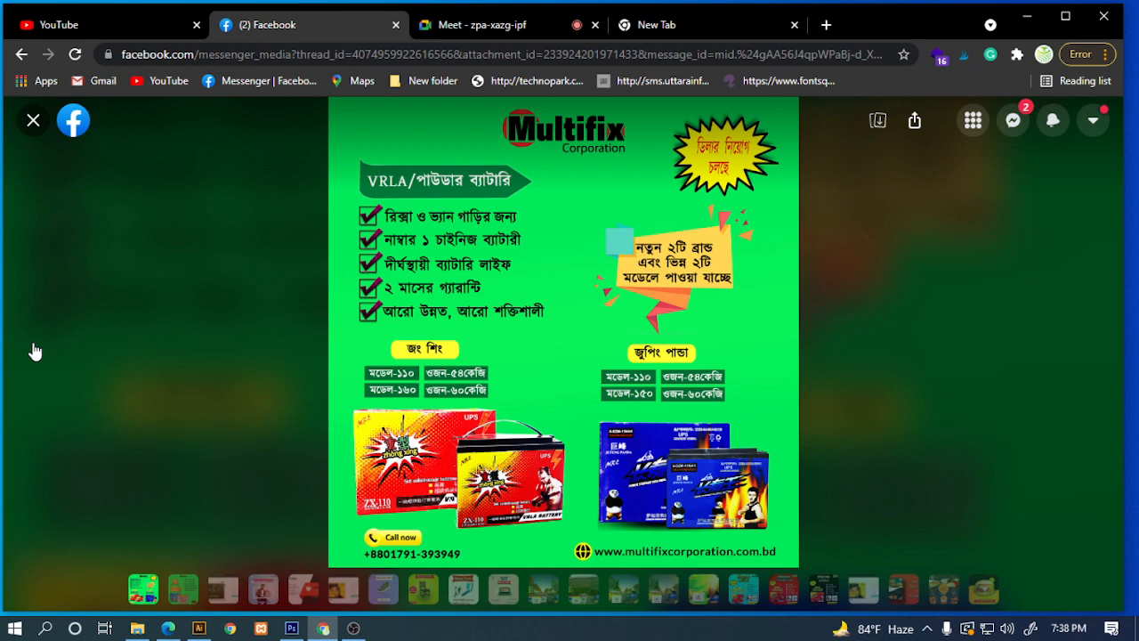
{"action": "left_click", "coordinate": [1094, 333]}
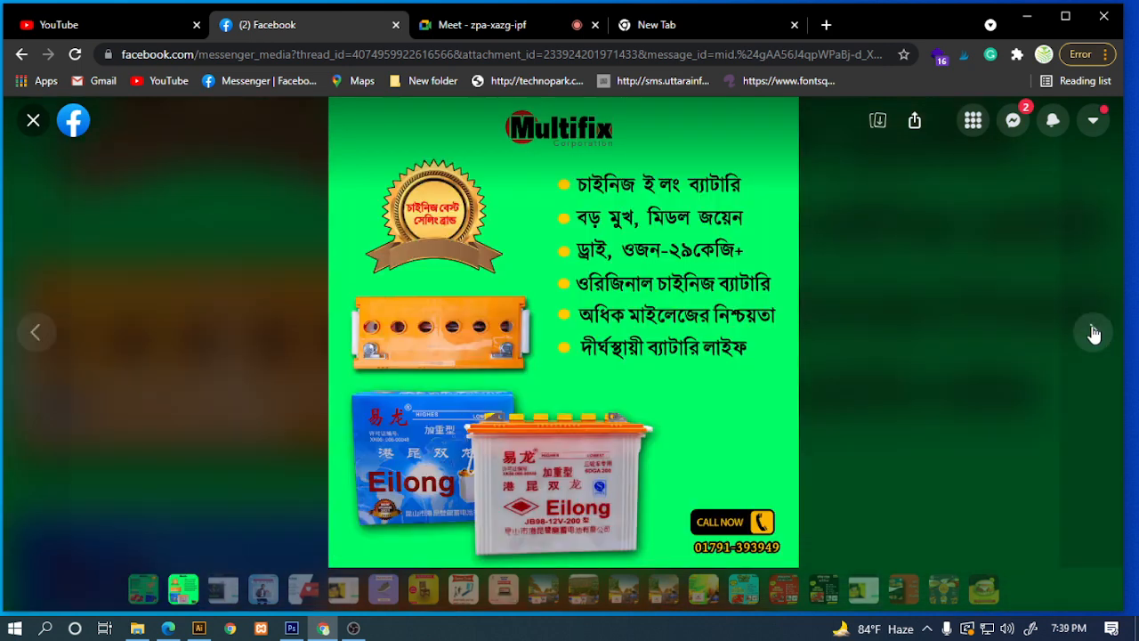
{"action": "left_click", "coordinate": [31, 122]}
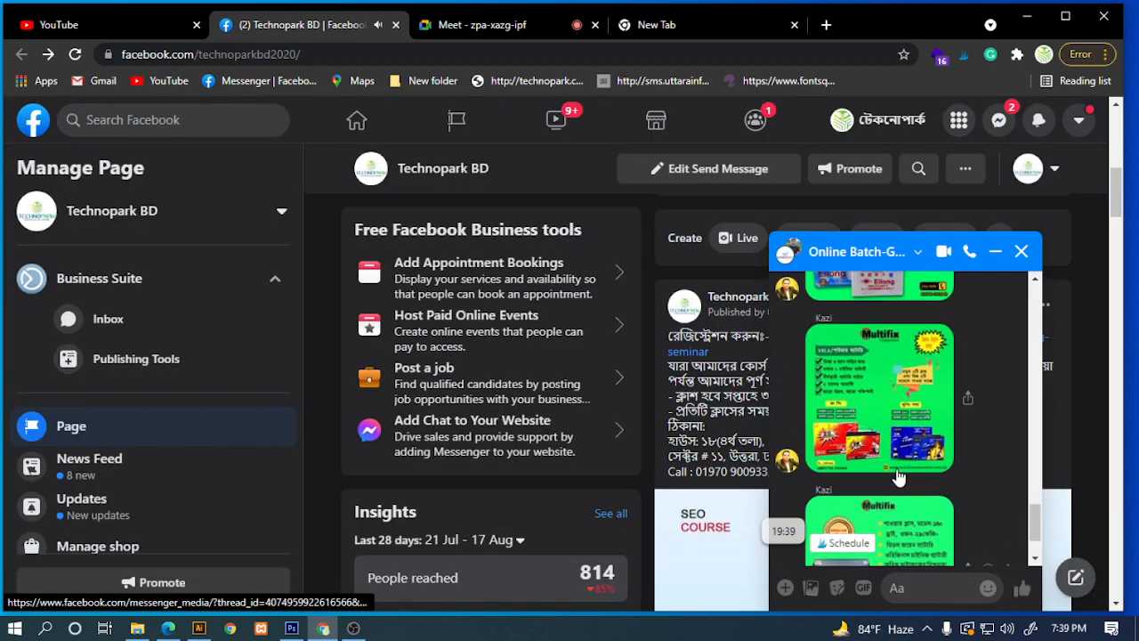
{"action": "scroll", "coordinate": [899, 477], "scroll_direction": "down", "scroll_amount": 2}
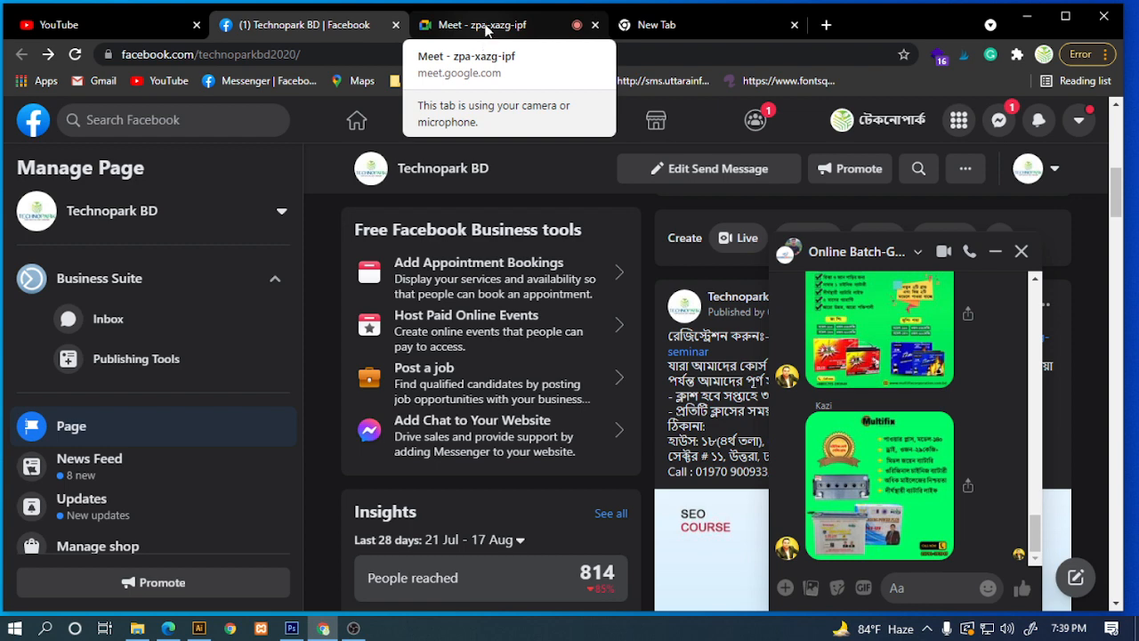
Unmute the microphone in the Google Meet call and return to the Facebook page with the group chat.
{"action": "left_click", "coordinate": [499, 24]}
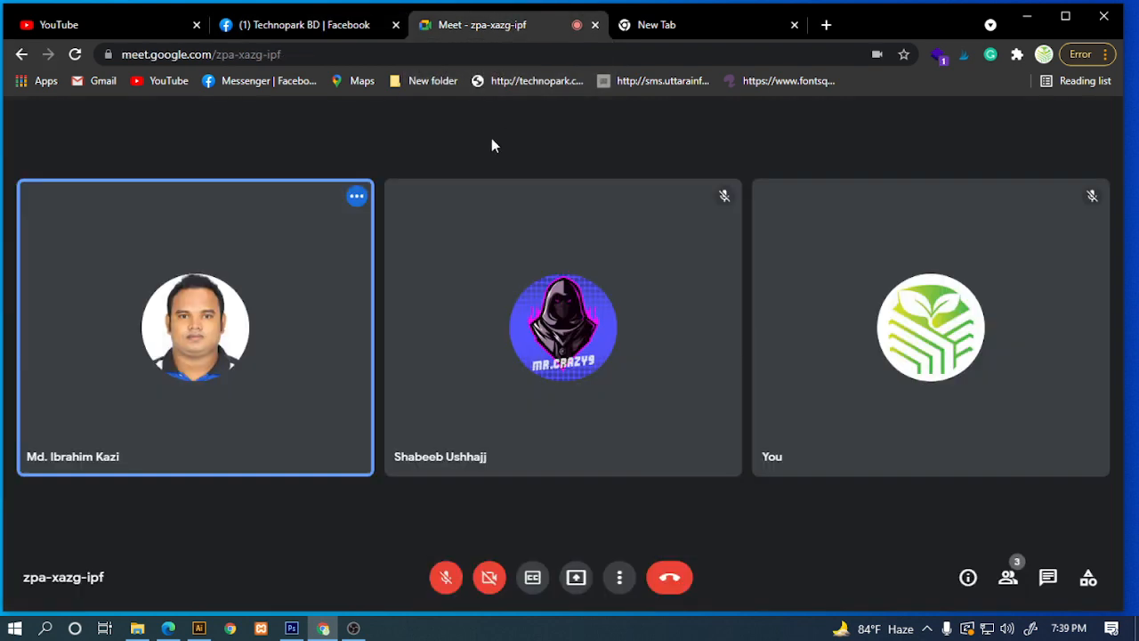
{"action": "left_click", "coordinate": [449, 577]}
{"action": "left_click", "coordinate": [358, 30]}
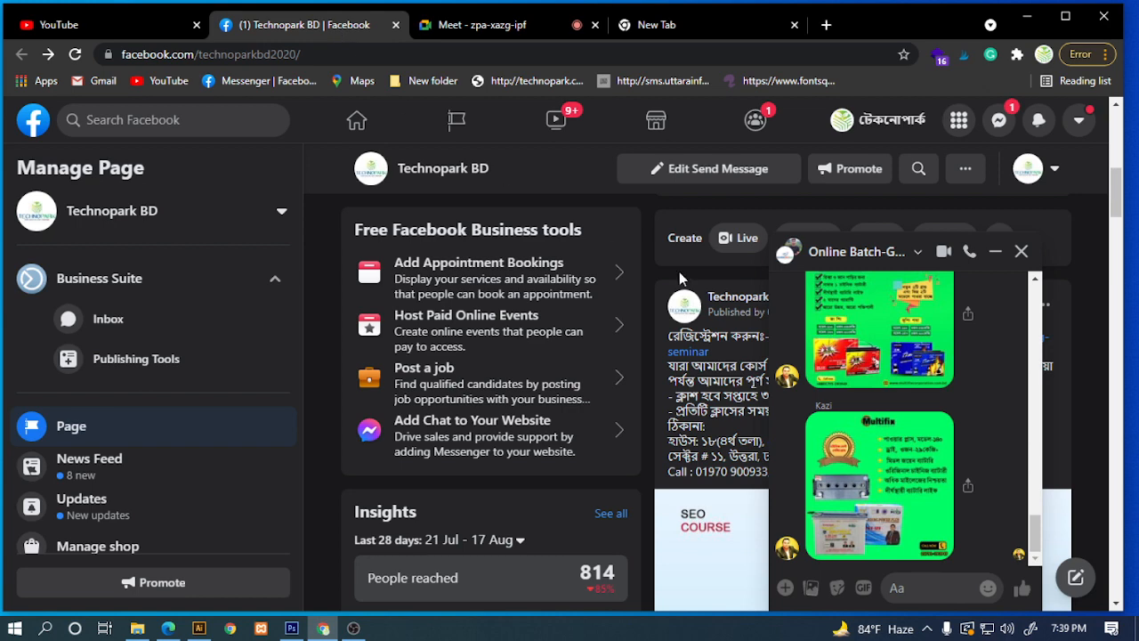
View the green Power Plus battery poster and the forest-road Multifix poster in full size, and skim the group chat's earlier messages.
{"action": "left_click", "coordinate": [879, 409]}
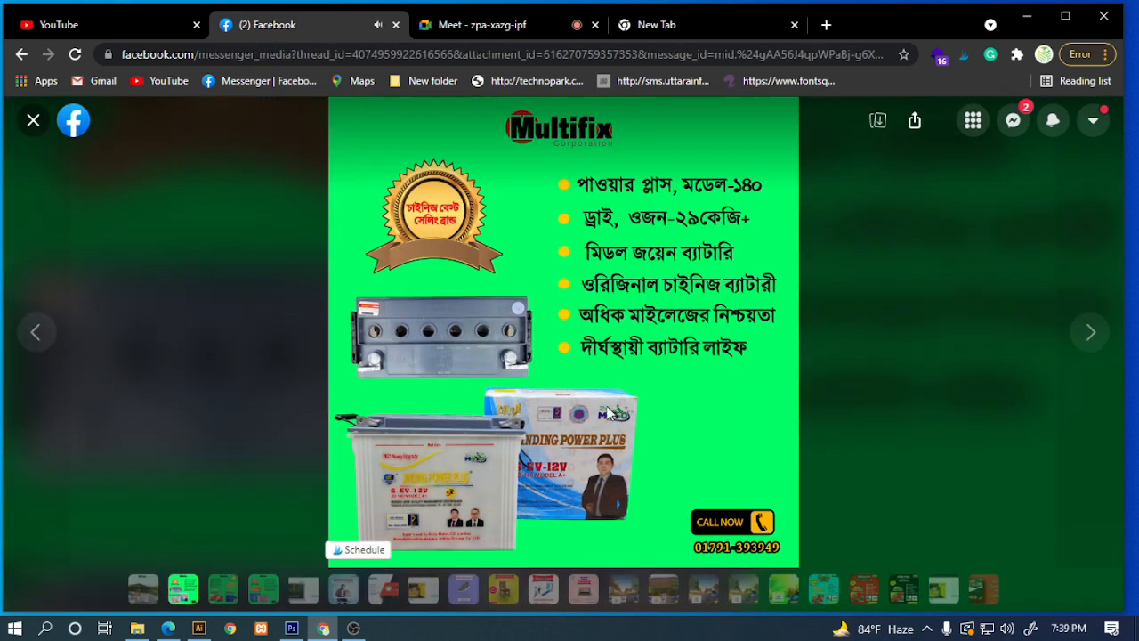
{"action": "left_click", "coordinate": [36, 133]}
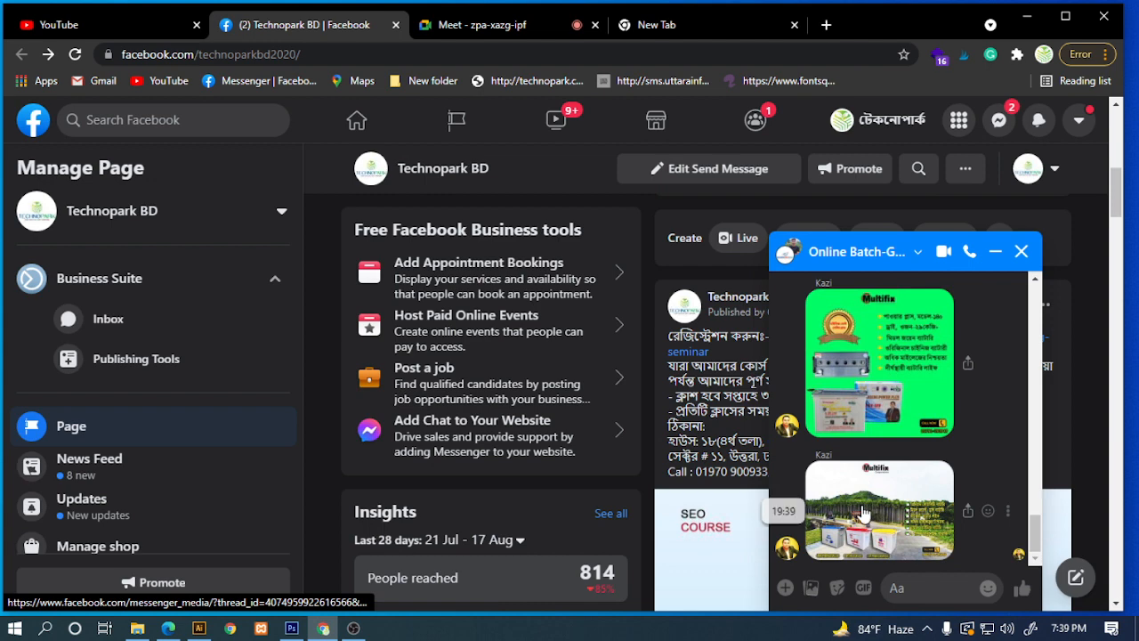
{"action": "left_click", "coordinate": [862, 505]}
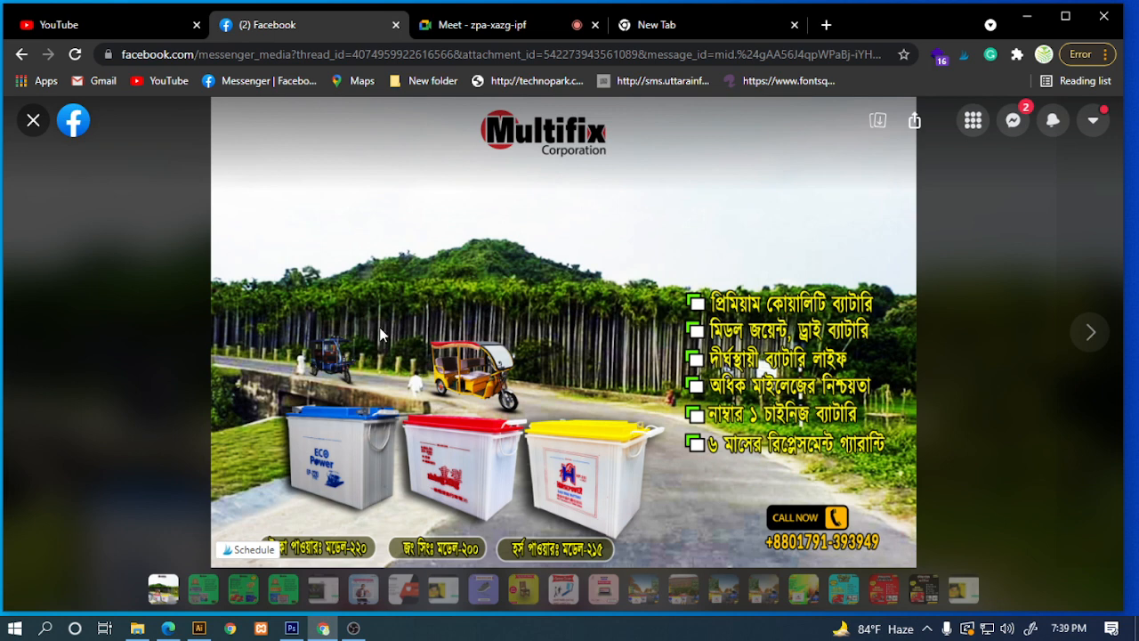
{"action": "left_click", "coordinate": [20, 129]}
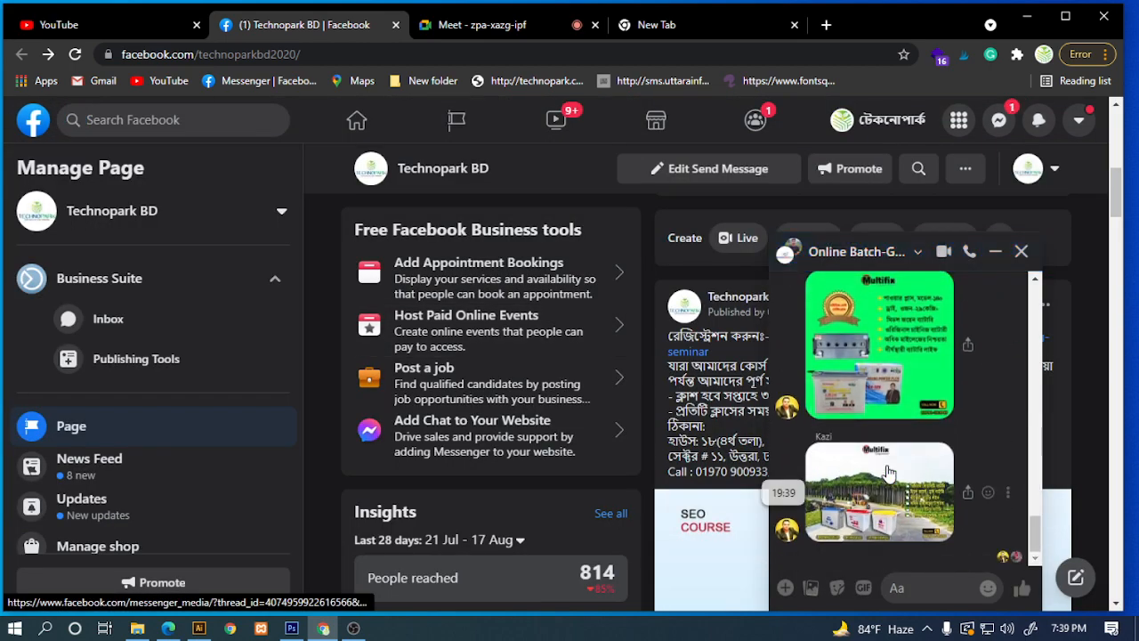
{"action": "scroll", "coordinate": [888, 473], "scroll_direction": "up", "scroll_amount": 5}
{"action": "scroll", "coordinate": [887, 472], "scroll_direction": "up", "scroll_amount": 6}
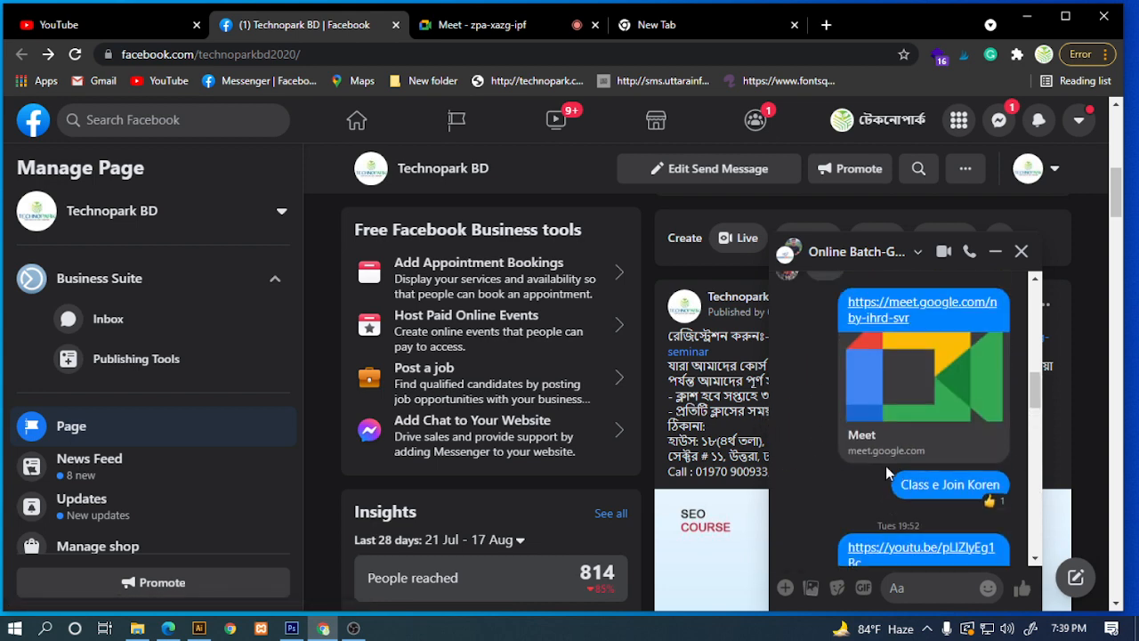
{"action": "scroll", "coordinate": [887, 472], "scroll_direction": "down", "scroll_amount": 9}
{"action": "scroll", "coordinate": [885, 465], "scroll_direction": "down", "scroll_amount": 3}
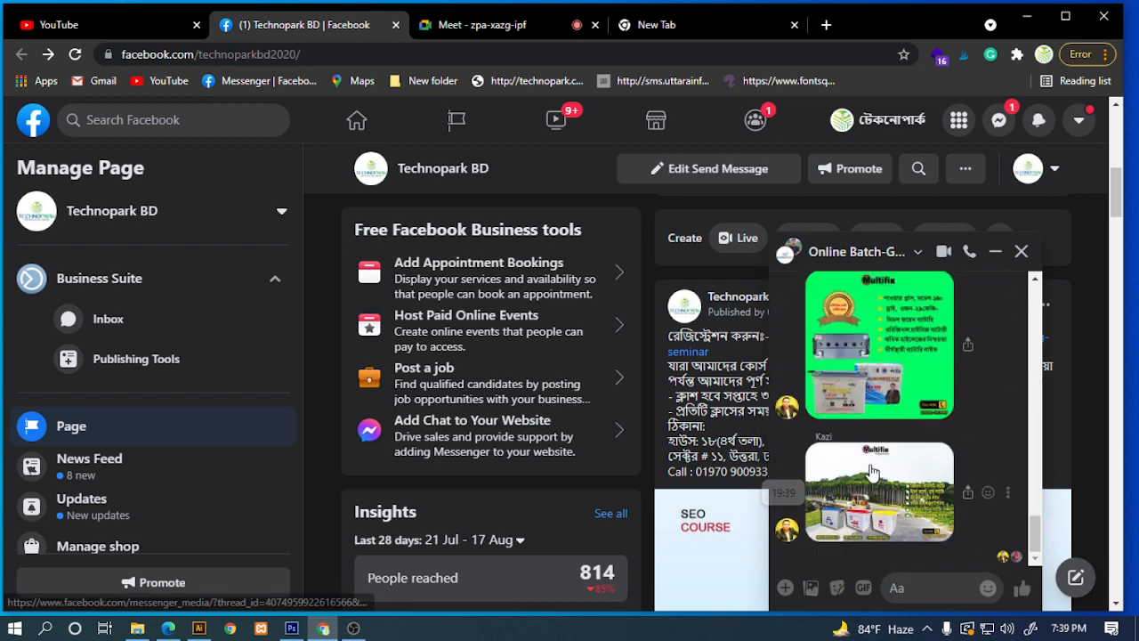
Switch to the Google Meet call, start presenting the entire screen, and hide the screen-sharing notice.
{"action": "left_click", "coordinate": [674, 24]}
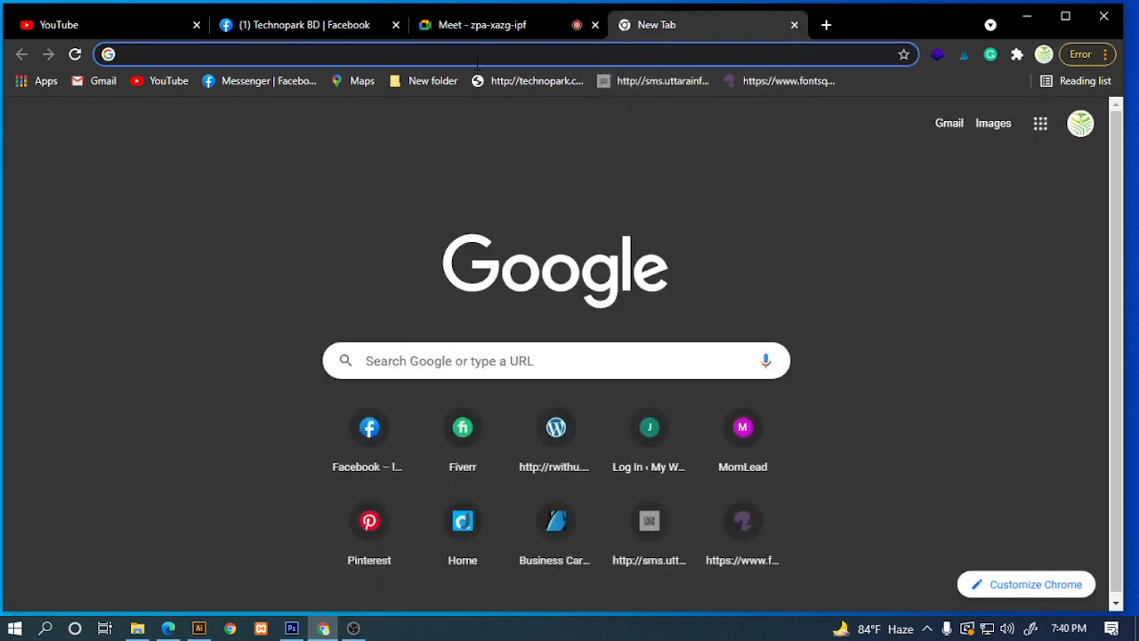
{"action": "left_click", "coordinate": [469, 29]}
{"action": "left_click", "coordinate": [569, 578]}
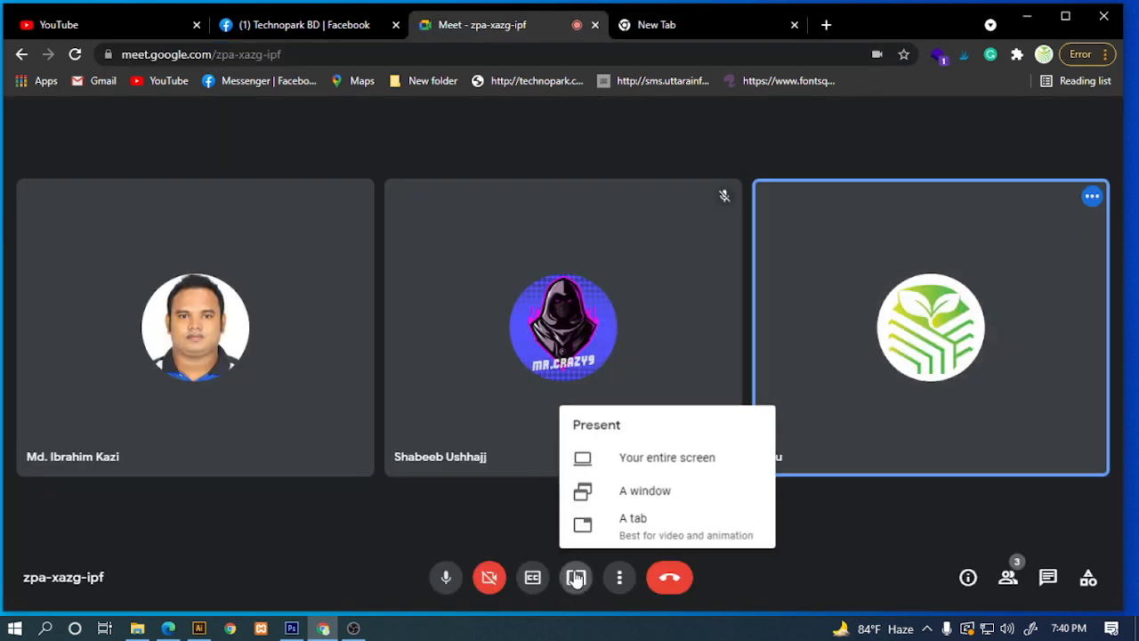
{"action": "left_click", "coordinate": [614, 461]}
{"action": "left_click", "coordinate": [534, 293]}
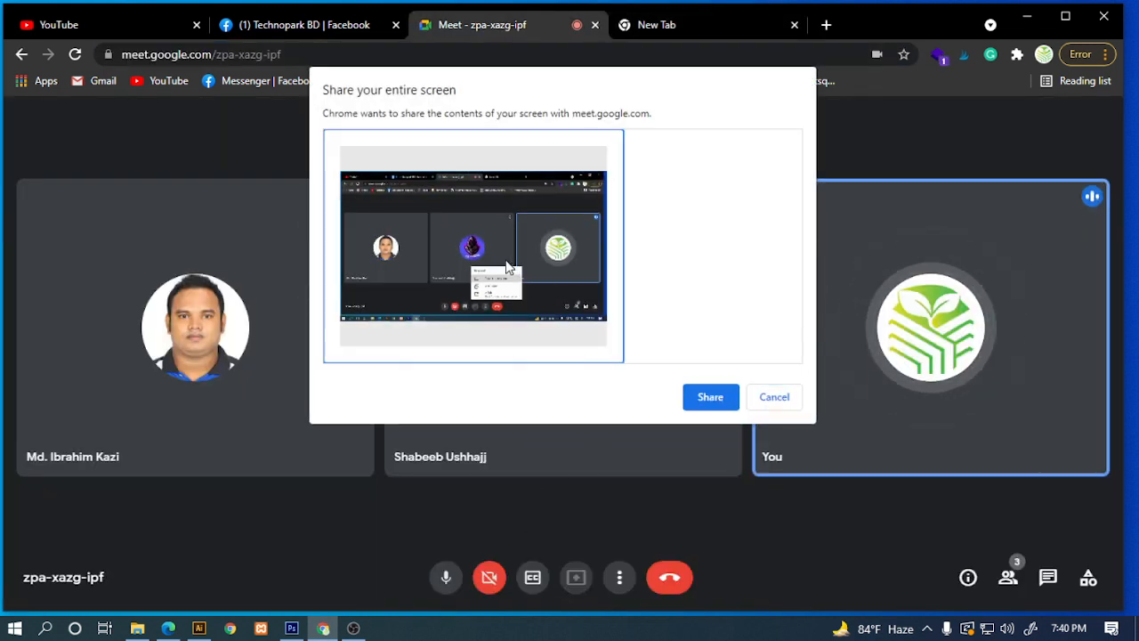
{"action": "left_click", "coordinate": [709, 397]}
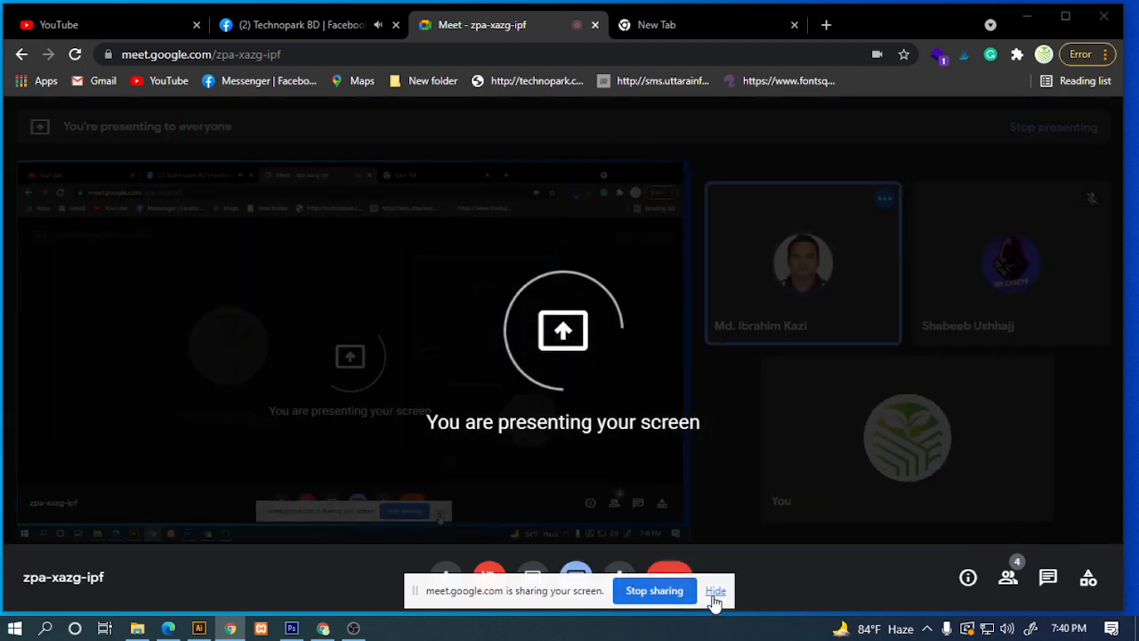
{"action": "left_click", "coordinate": [714, 591]}
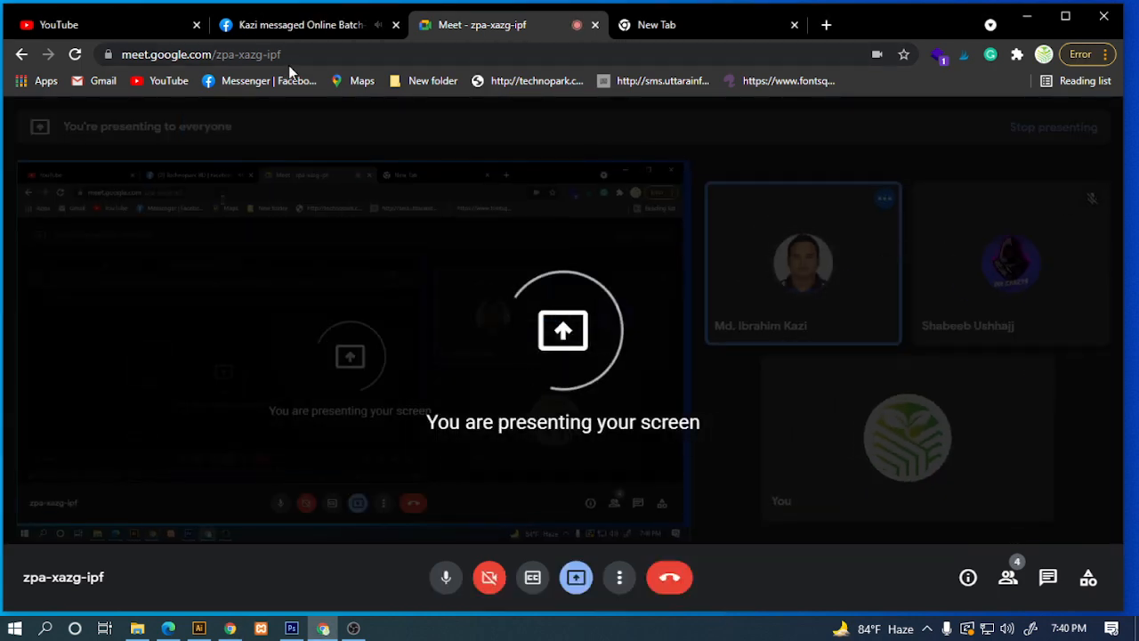
Return to the Facebook group chat, examine the autumn-road Multifix poster in full size, and close the image viewer.
{"action": "left_click", "coordinate": [293, 24]}
{"action": "left_click", "coordinate": [879, 545]}
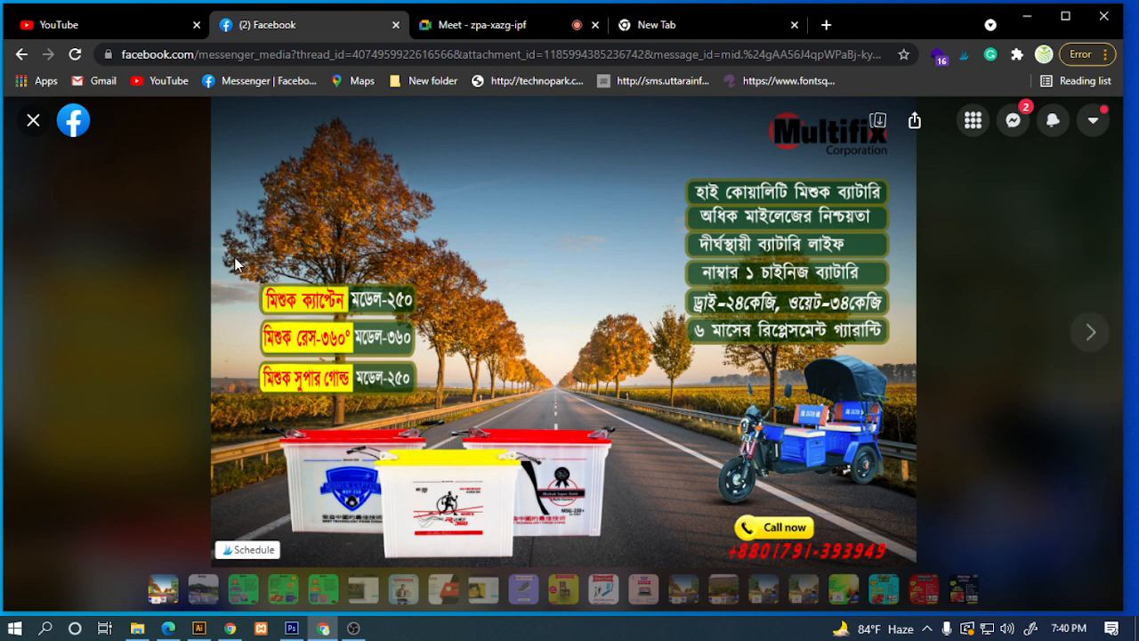
{"action": "left_click", "coordinate": [32, 122]}
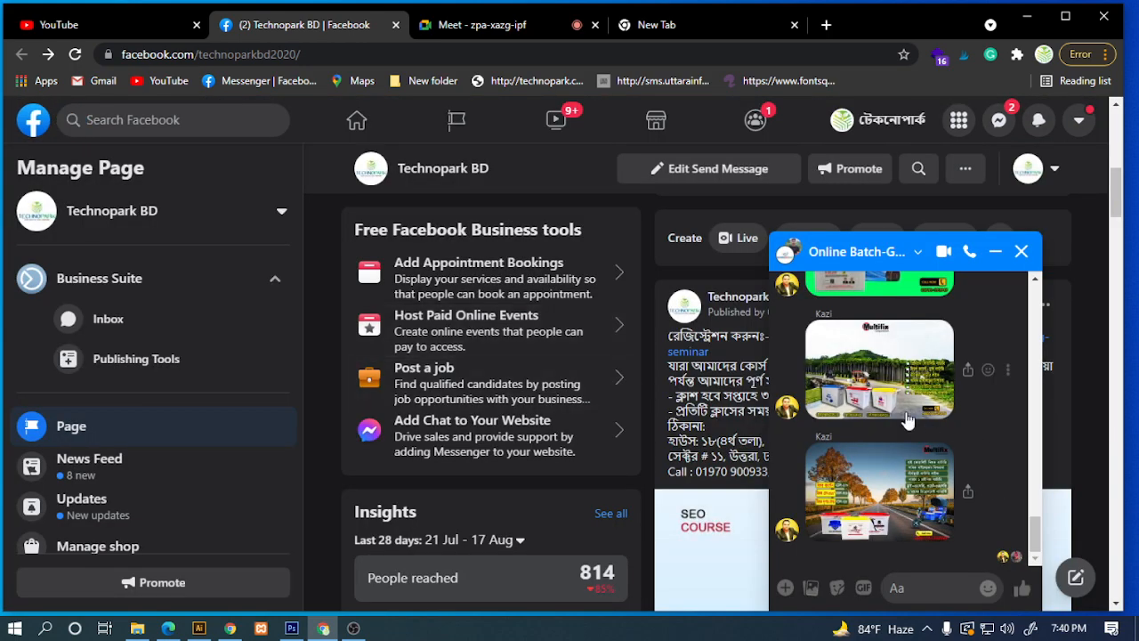
{"action": "scroll", "coordinate": [907, 418], "scroll_direction": "up", "scroll_amount": 2}
{"action": "scroll", "coordinate": [908, 420], "scroll_direction": "down", "scroll_amount": 5}
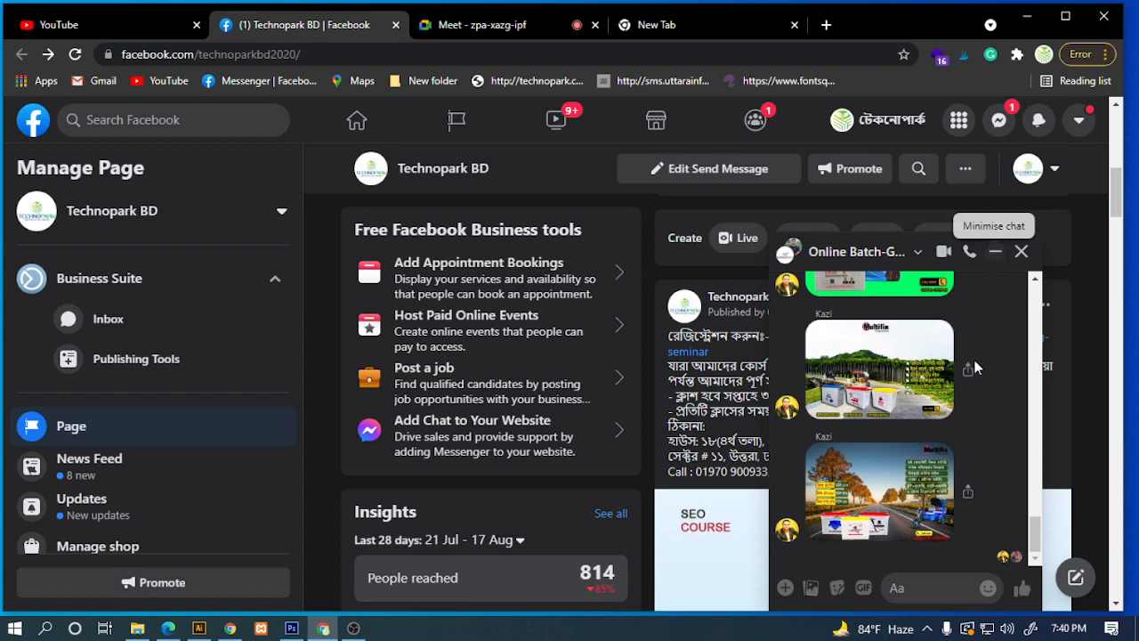
{"action": "left_click", "coordinate": [879, 480]}
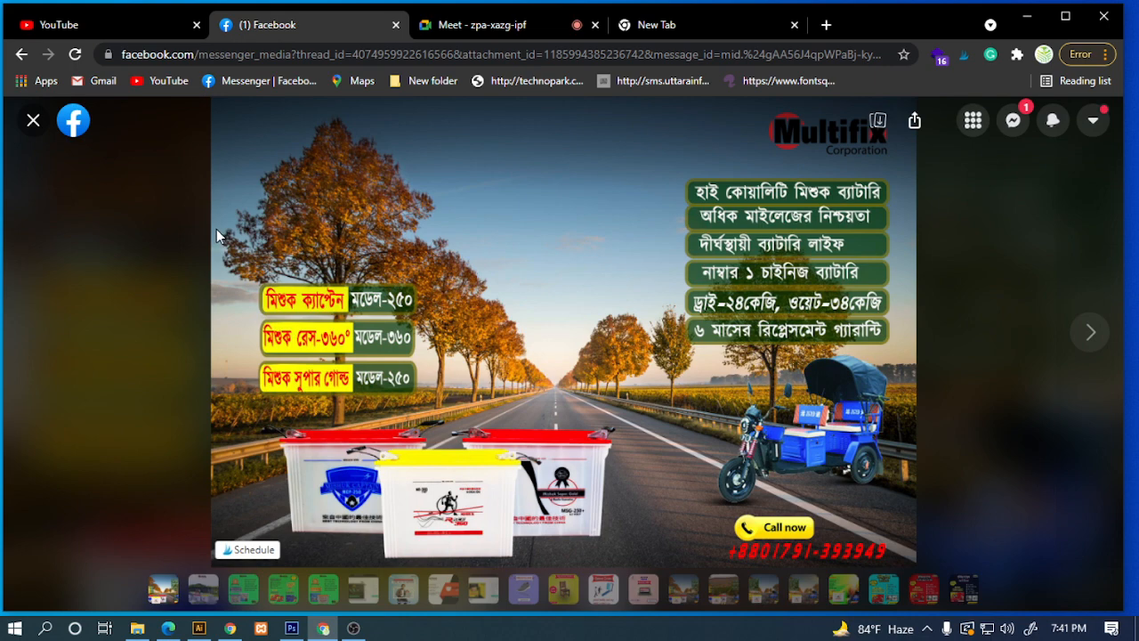
{"action": "left_click", "coordinate": [33, 120]}
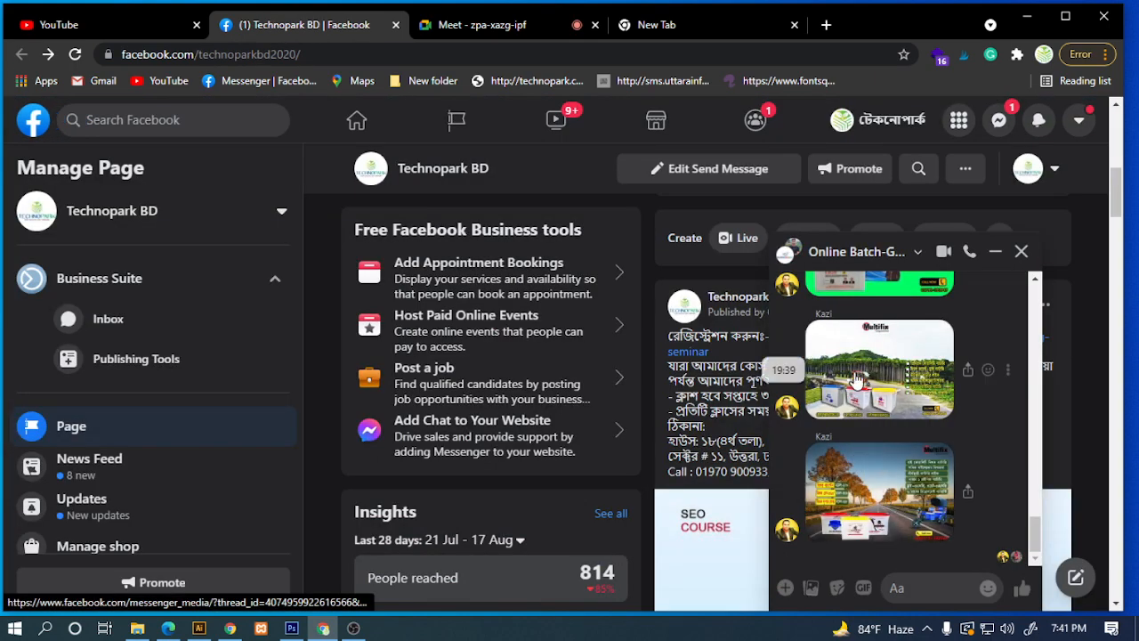
Compare the earlier green Multifix posters in the group chat with the autumn-road poster, viewing the latter in full size.
{"action": "scroll", "coordinate": [869, 365], "scroll_direction": "up", "scroll_amount": 2}
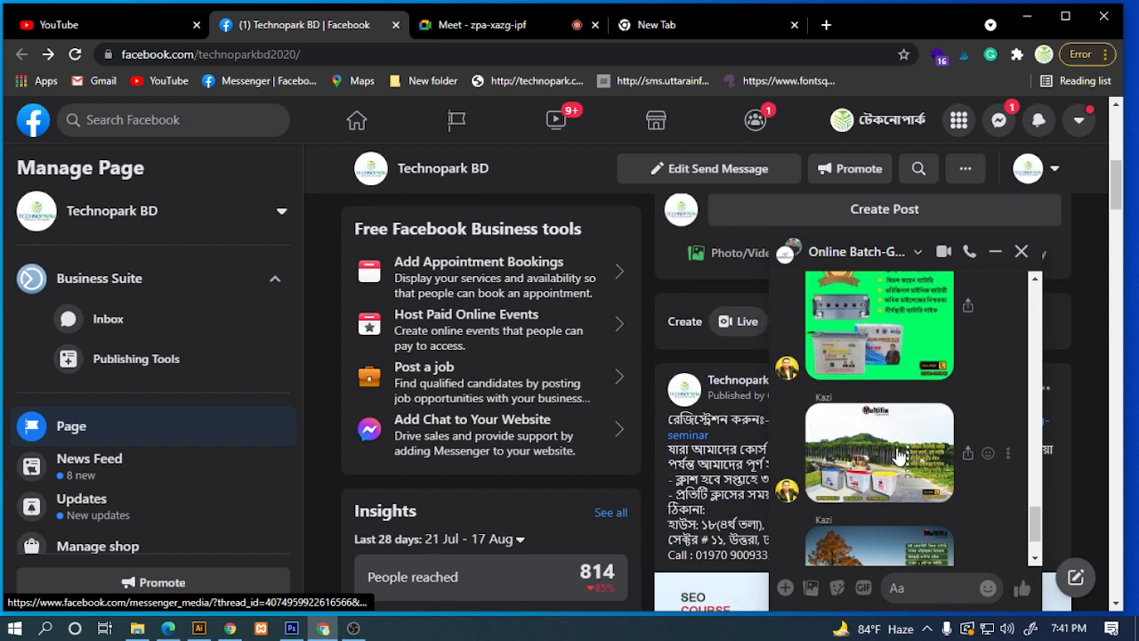
{"action": "scroll", "coordinate": [897, 453], "scroll_direction": "up", "scroll_amount": 3}
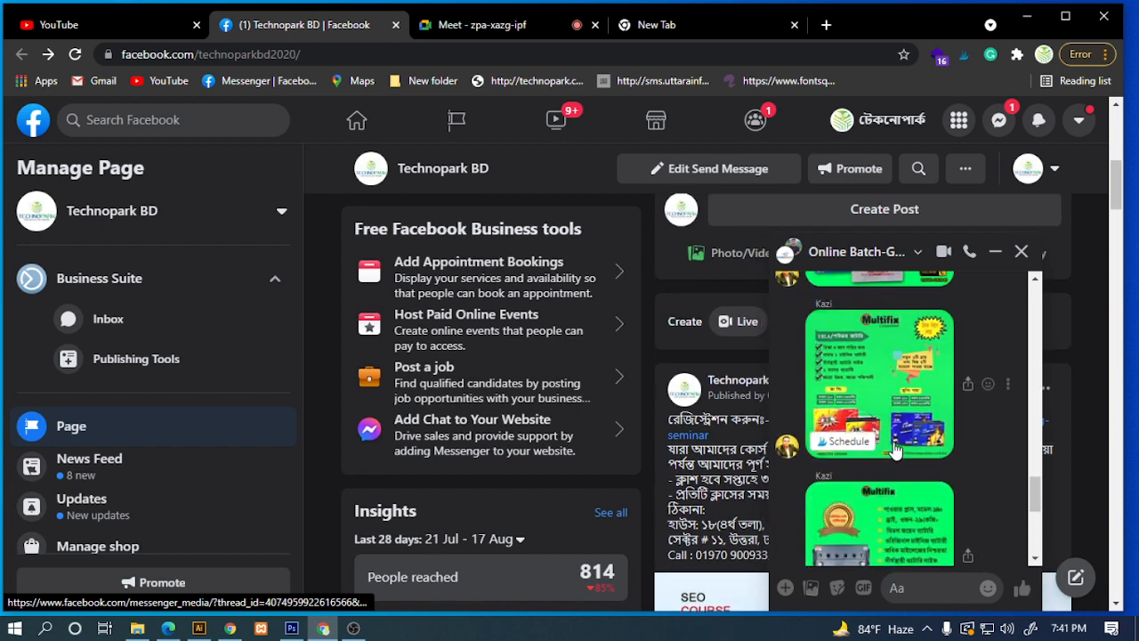
{"action": "scroll", "coordinate": [899, 450], "scroll_direction": "up", "scroll_amount": 5}
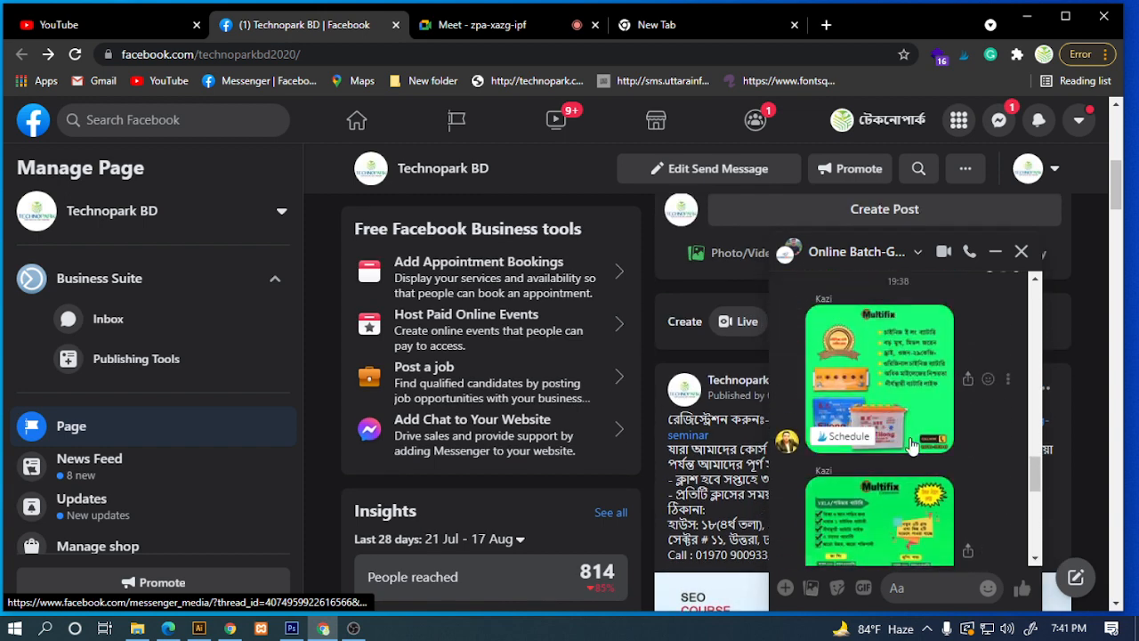
{"action": "scroll", "coordinate": [917, 453], "scroll_direction": "down", "scroll_amount": 5}
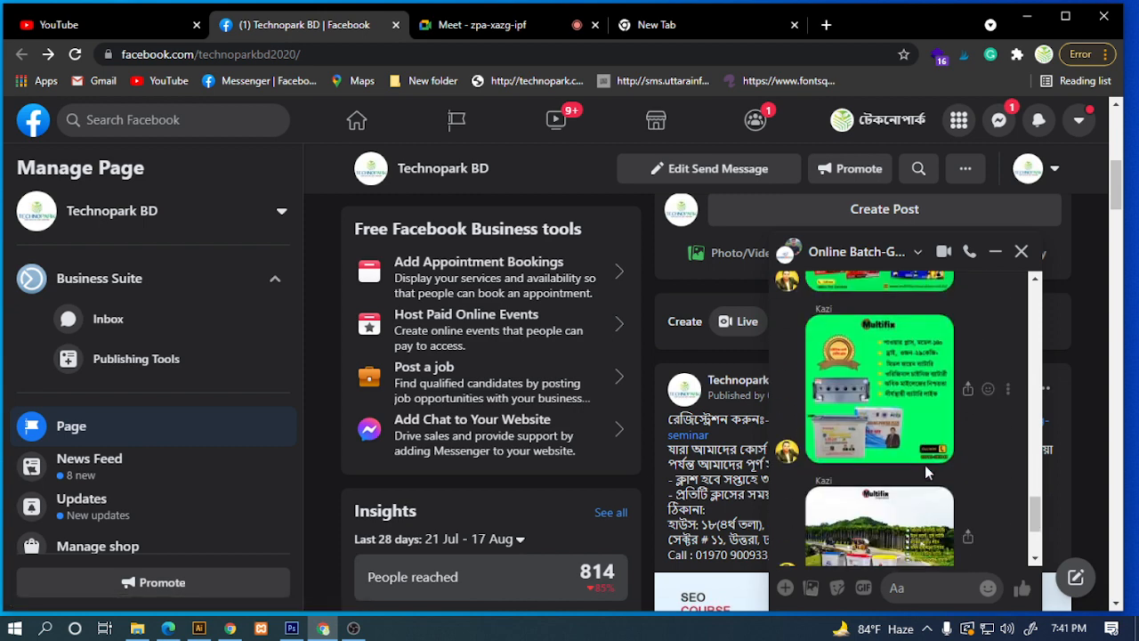
{"action": "scroll", "coordinate": [890, 419], "scroll_direction": "up", "scroll_amount": 3}
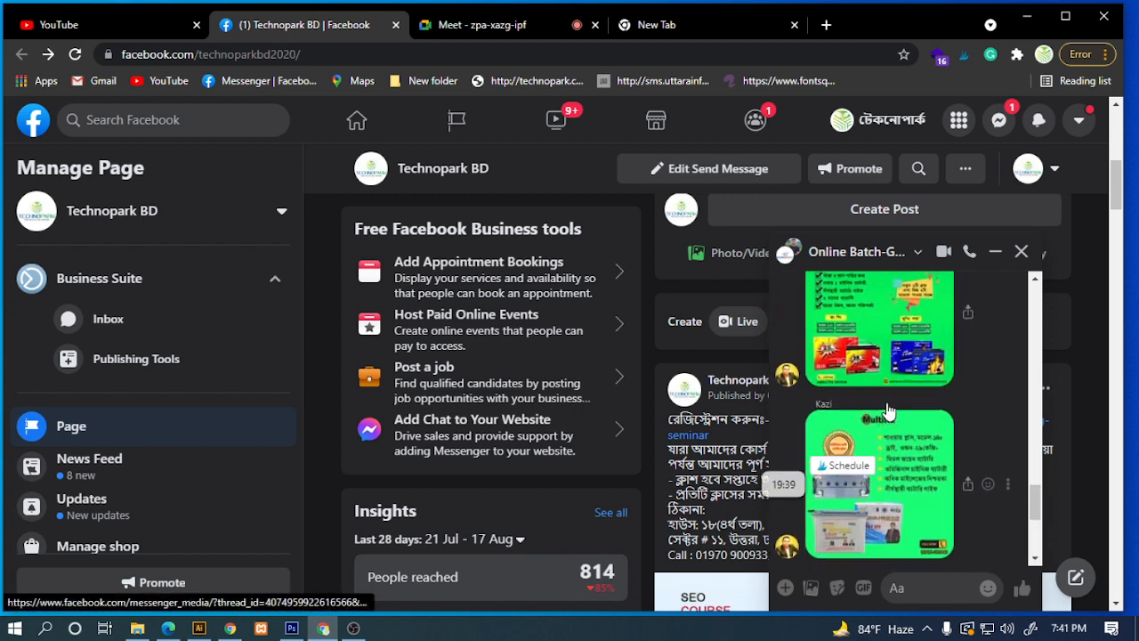
{"action": "scroll", "coordinate": [887, 410], "scroll_direction": "up", "scroll_amount": 1}
{"action": "scroll", "coordinate": [887, 410], "scroll_direction": "up", "scroll_amount": 2}
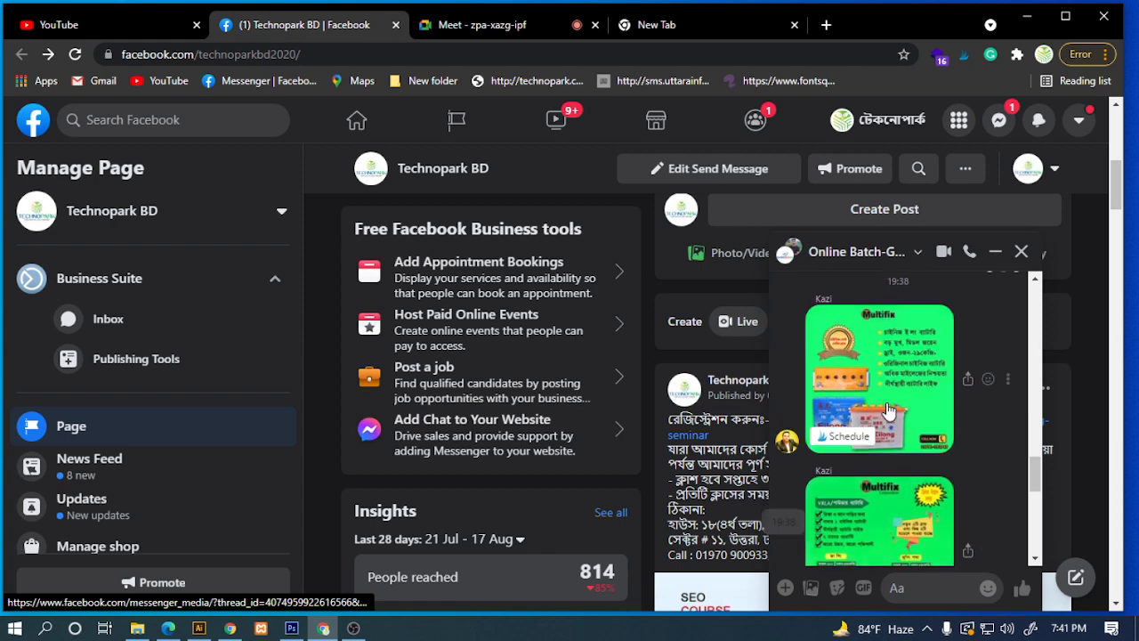
{"action": "scroll", "coordinate": [887, 410], "scroll_direction": "down", "scroll_amount": 3}
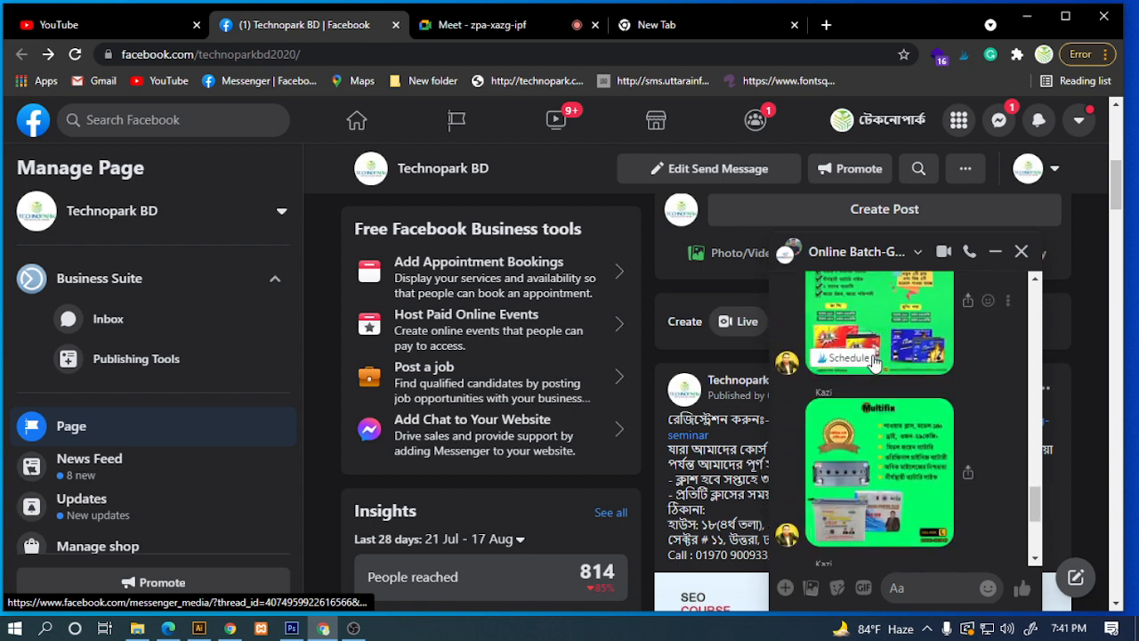
{"action": "scroll", "coordinate": [874, 360], "scroll_direction": "down", "scroll_amount": 3}
{"action": "left_click", "coordinate": [903, 454]}
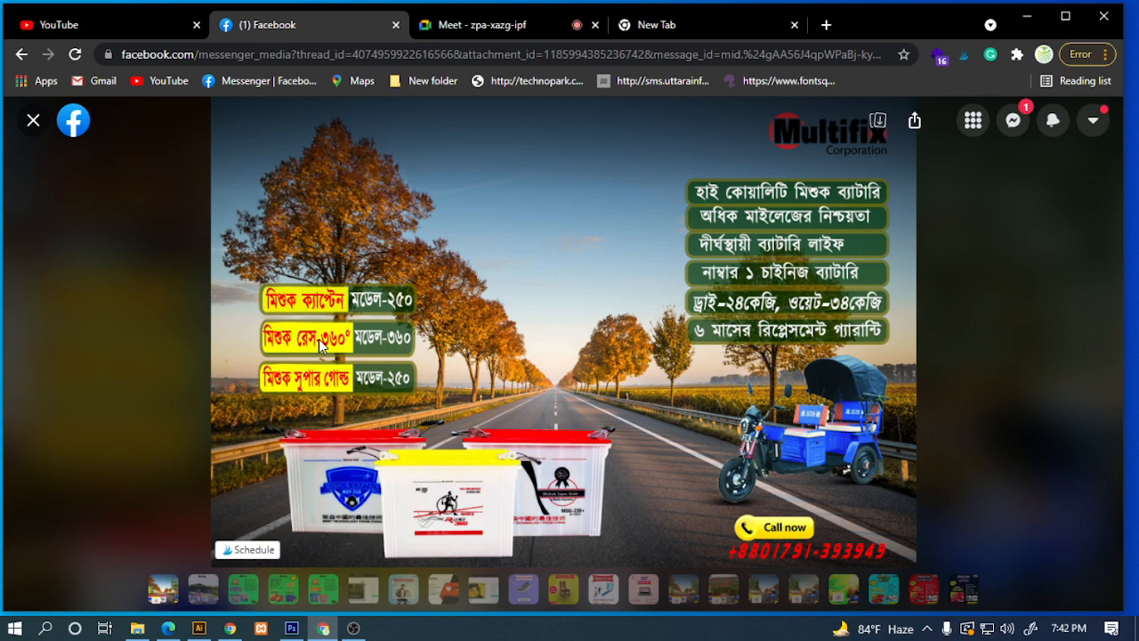
{"action": "left_click", "coordinate": [33, 120]}
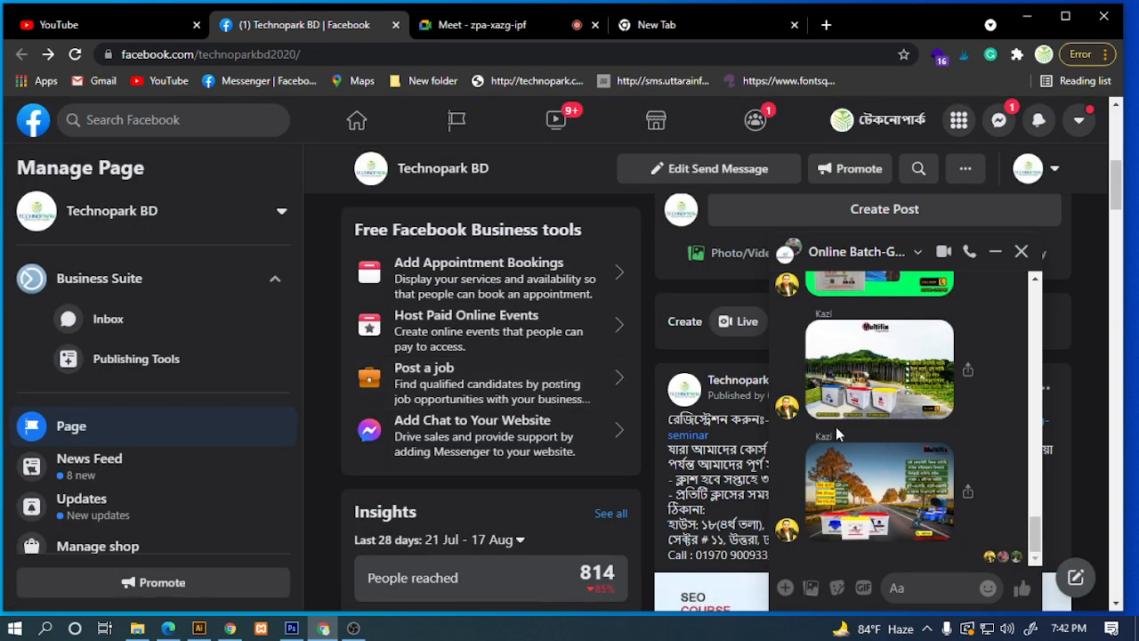
Find the green VRLA battery poster in the group chat, examine its layout in full size, and close the viewer.
{"action": "scroll", "coordinate": [844, 402], "scroll_direction": "up", "scroll_amount": 5}
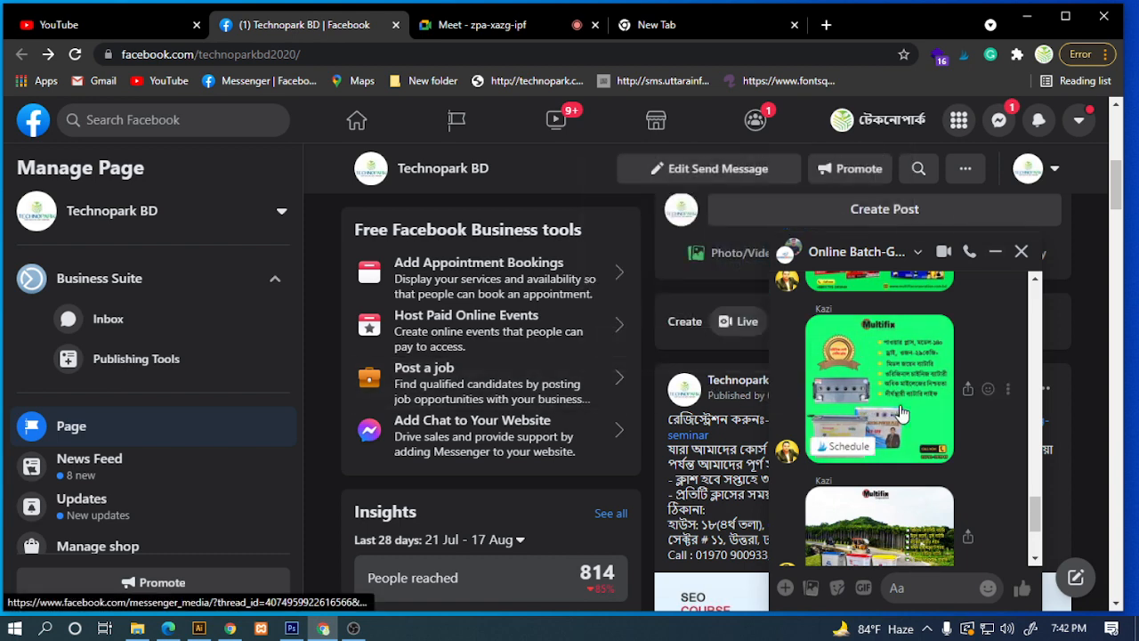
{"action": "scroll", "coordinate": [901, 413], "scroll_direction": "up", "scroll_amount": 1}
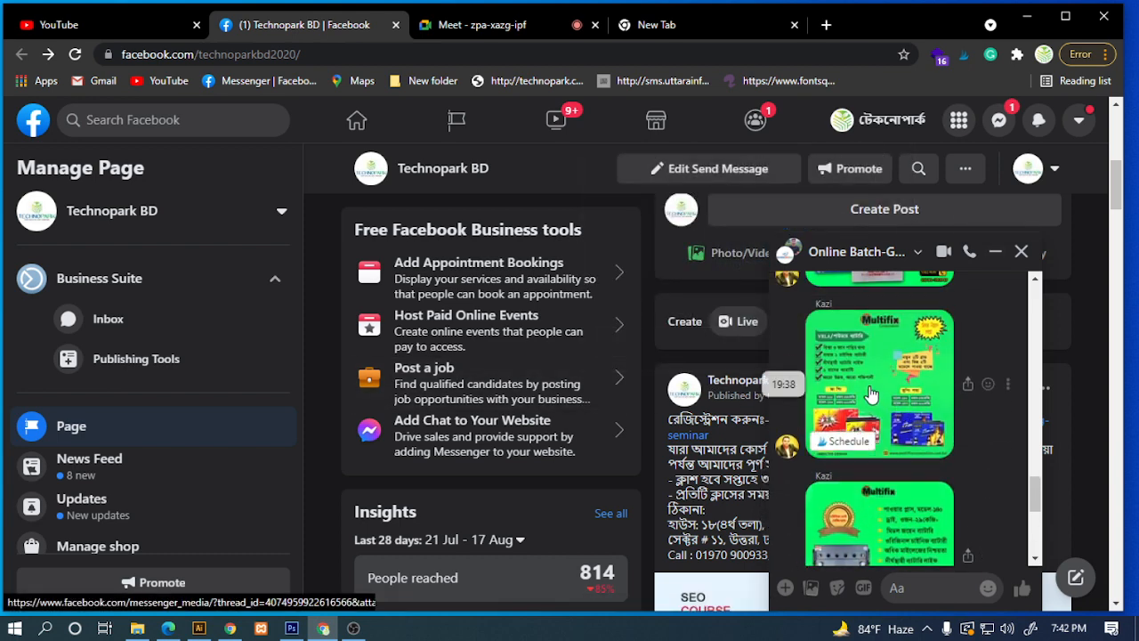
{"action": "left_click", "coordinate": [902, 412]}
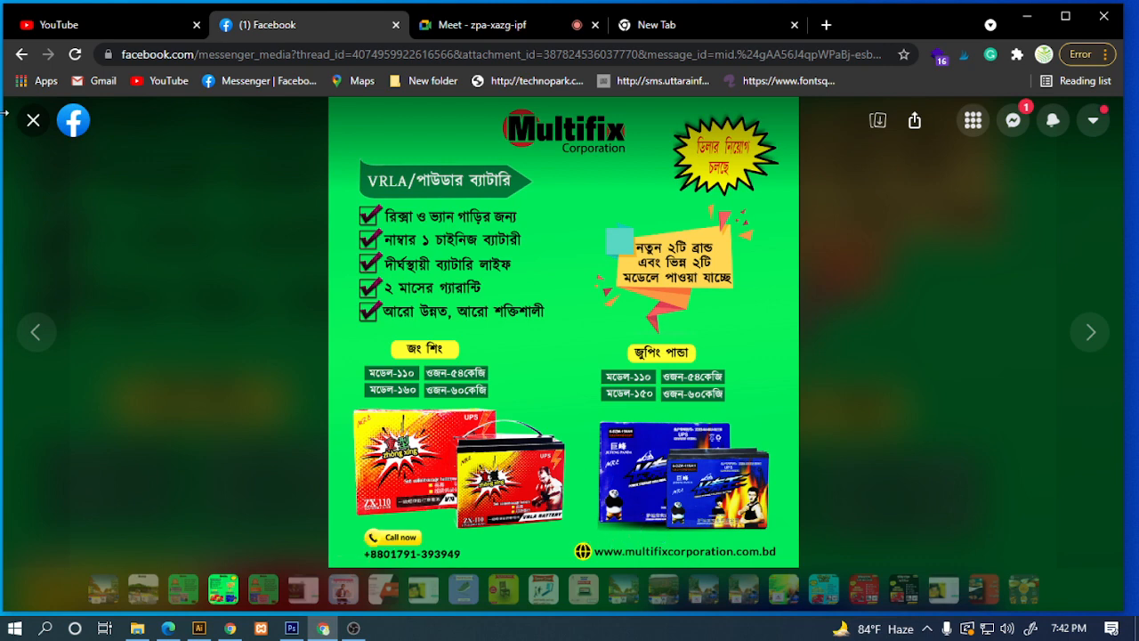
{"action": "left_click", "coordinate": [33, 120]}
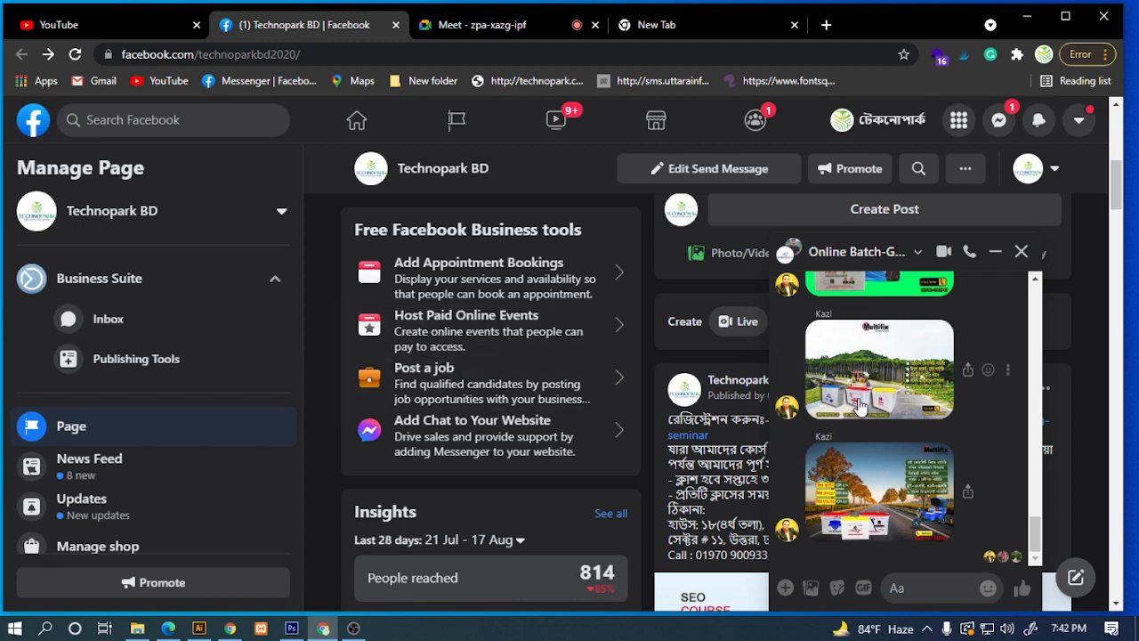
{"action": "scroll", "coordinate": [846, 419], "scroll_direction": "up", "scroll_amount": 5}
{"action": "scroll", "coordinate": [860, 407], "scroll_direction": "down", "scroll_amount": 2}
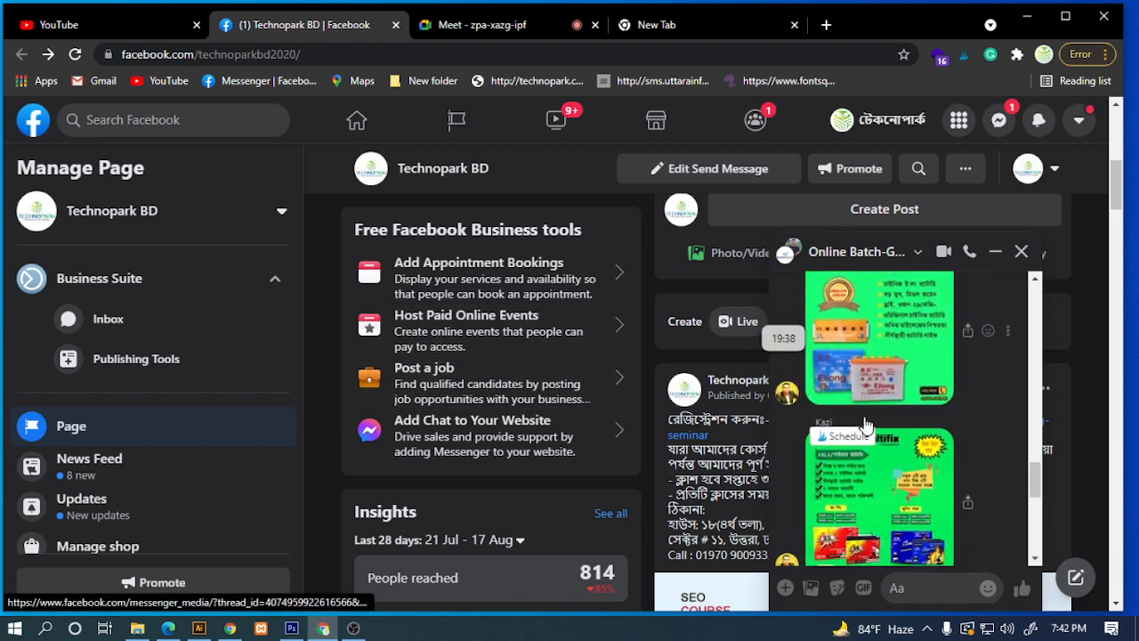
{"action": "left_click", "coordinate": [860, 410]}
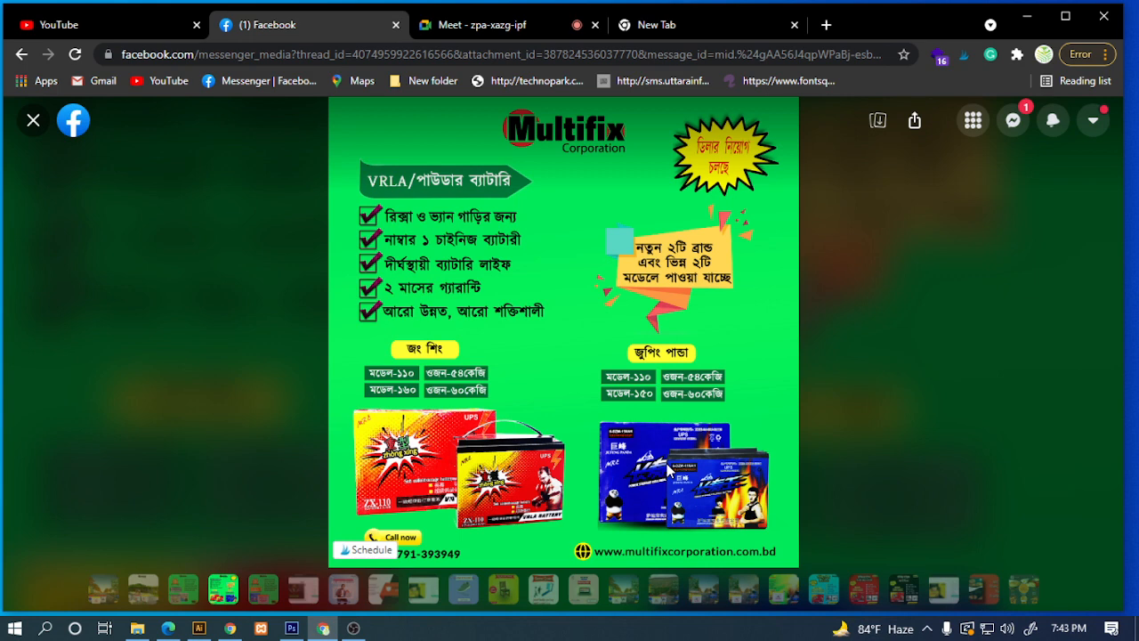
{"action": "left_click", "coordinate": [33, 120]}
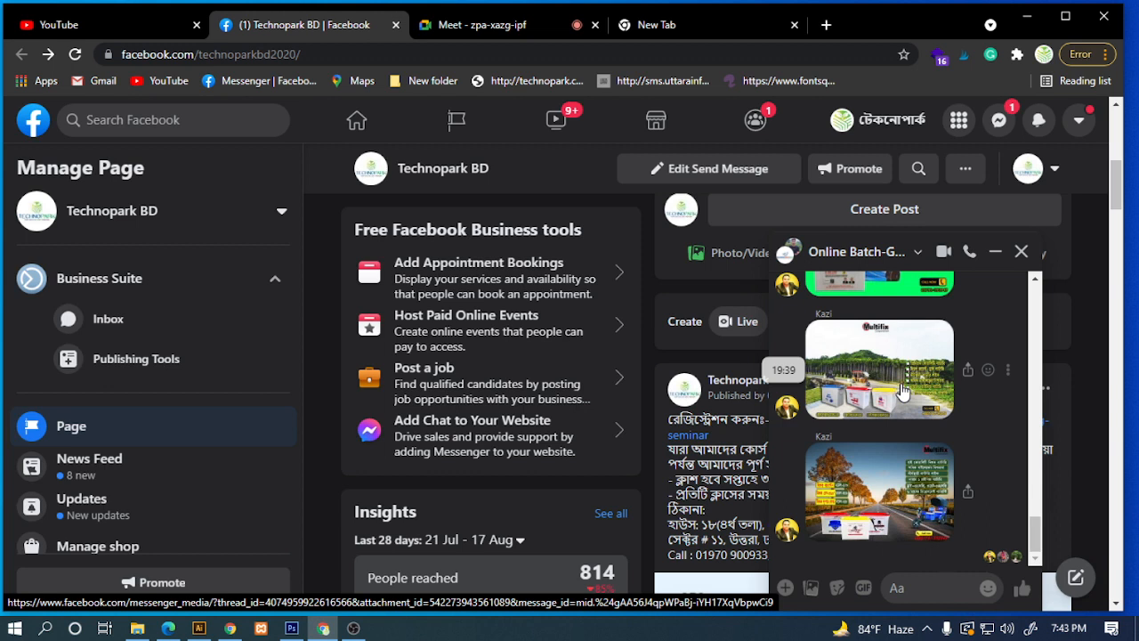
Minimise and dismiss the Facebook group chat, checking the Google Meet presentation in between, and switch to the empty browser tab.
{"action": "left_click", "coordinate": [995, 252]}
{"action": "left_click", "coordinate": [480, 25]}
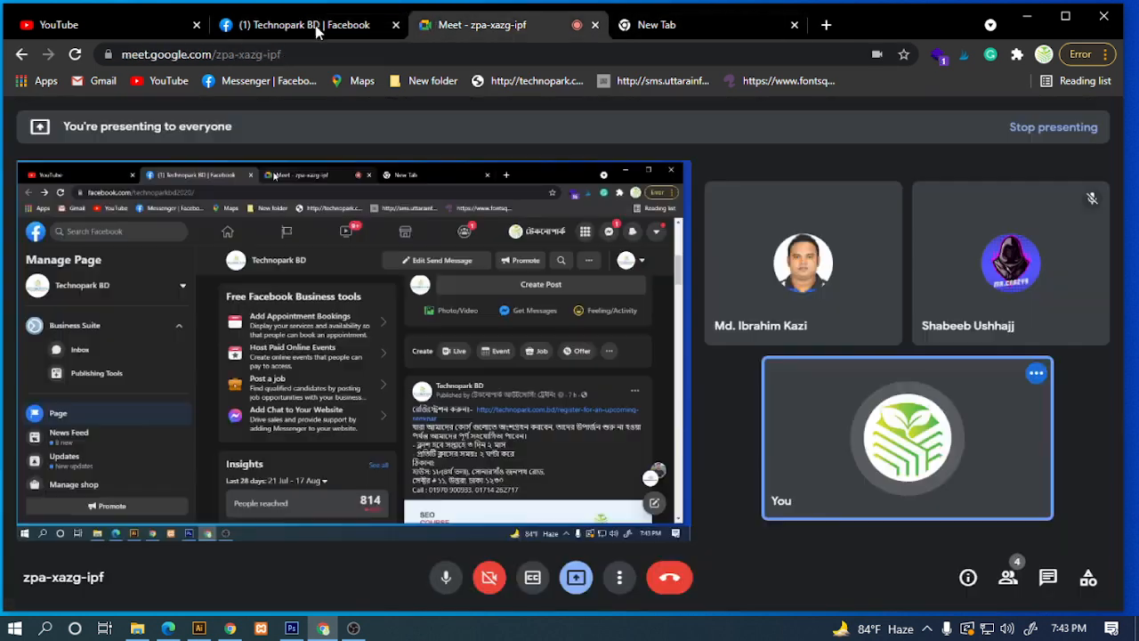
{"action": "left_click", "coordinate": [307, 25]}
{"action": "left_click", "coordinate": [1093, 513]}
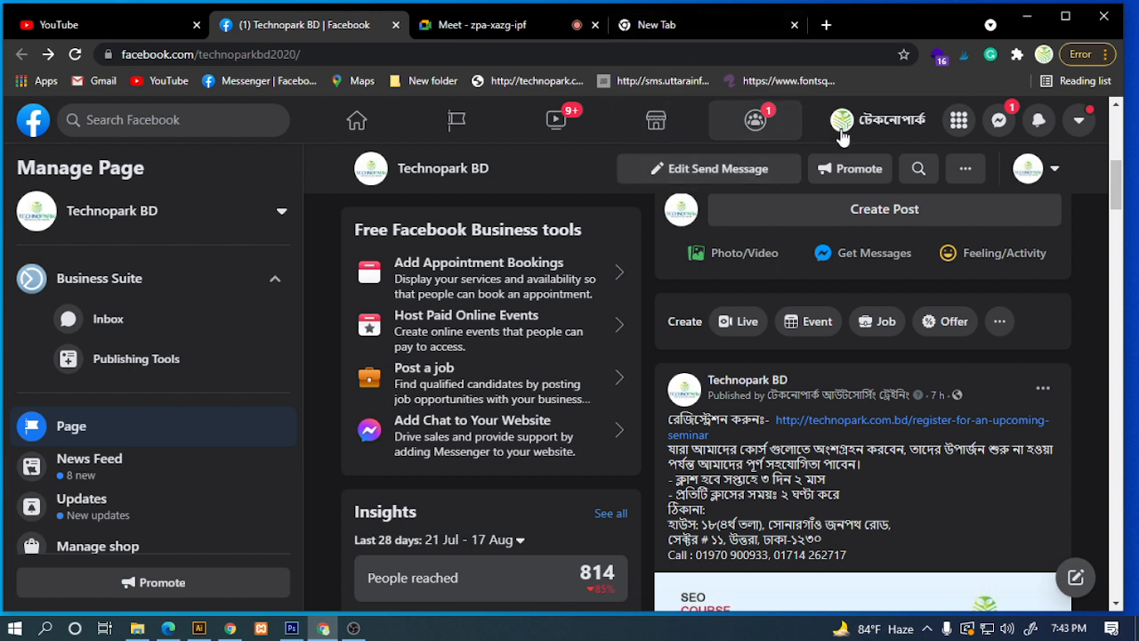
{"action": "left_click", "coordinate": [633, 34]}
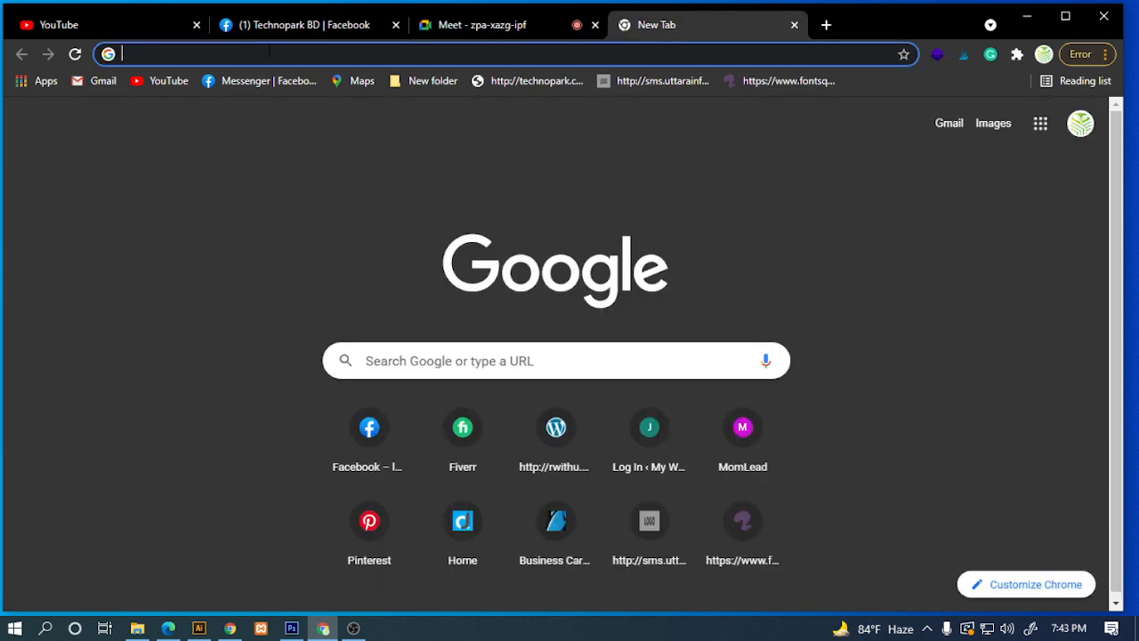
Go to the instructor's portfolio website and open its Admission page.
{"action": "left_click", "coordinate": [269, 52]}
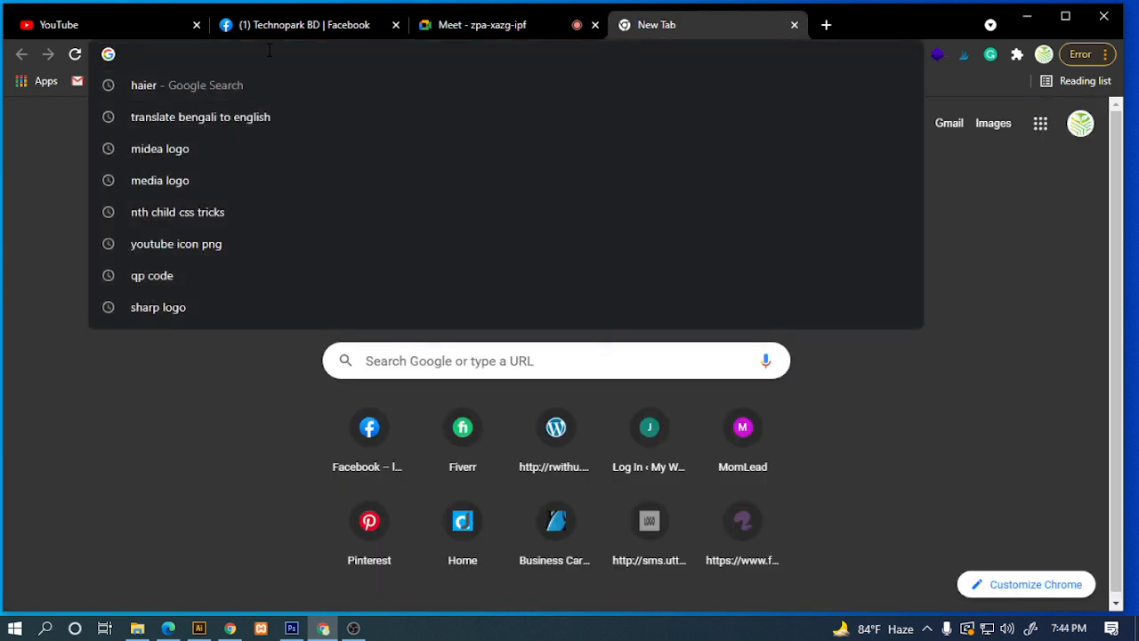
{"action": "type", "text": "r"}
{"action": "key", "text": "Return"}
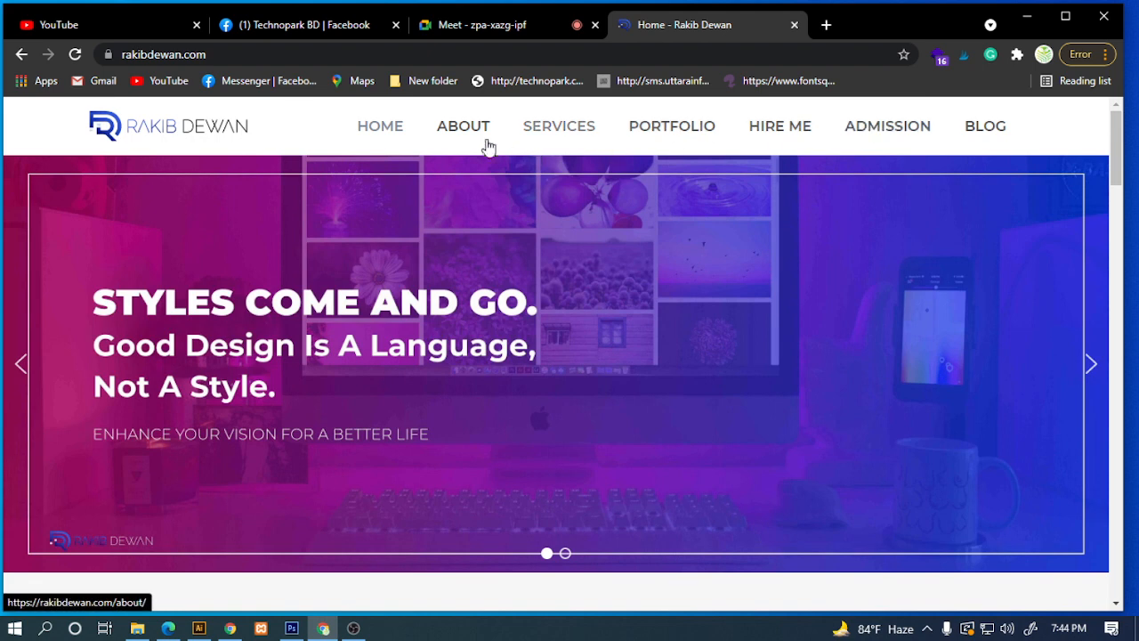
{"action": "left_click", "coordinate": [892, 130]}
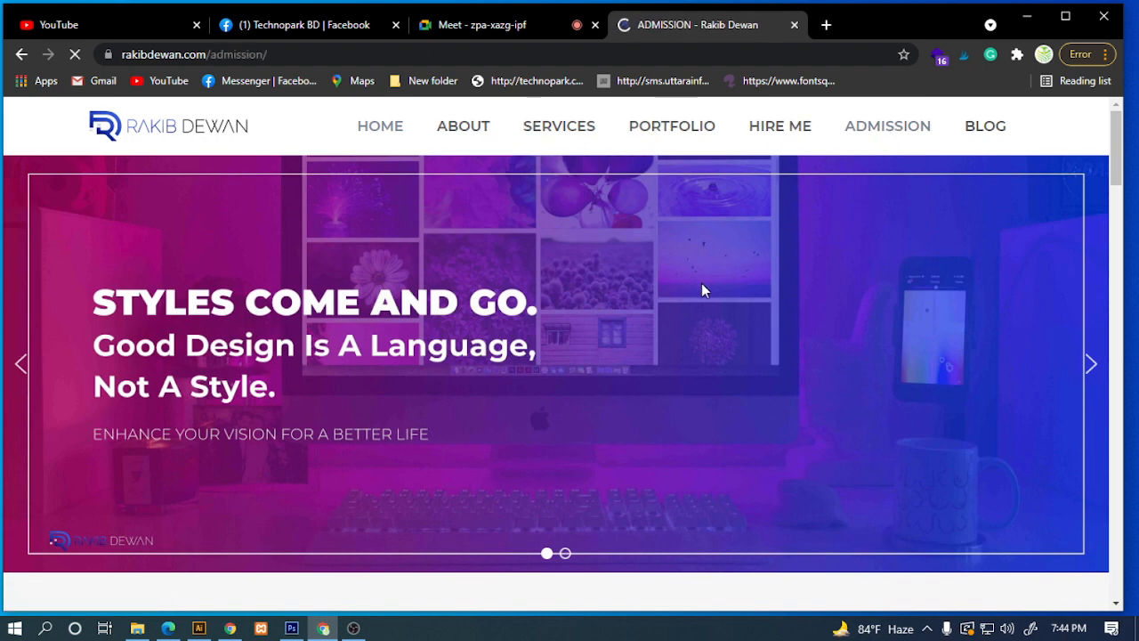
Read through the Graphic Design Course Module outline down to the Illustrator classes, checking the Icon Source topic under Class-12.
{"action": "scroll", "coordinate": [702, 287], "scroll_direction": "down", "scroll_amount": 6}
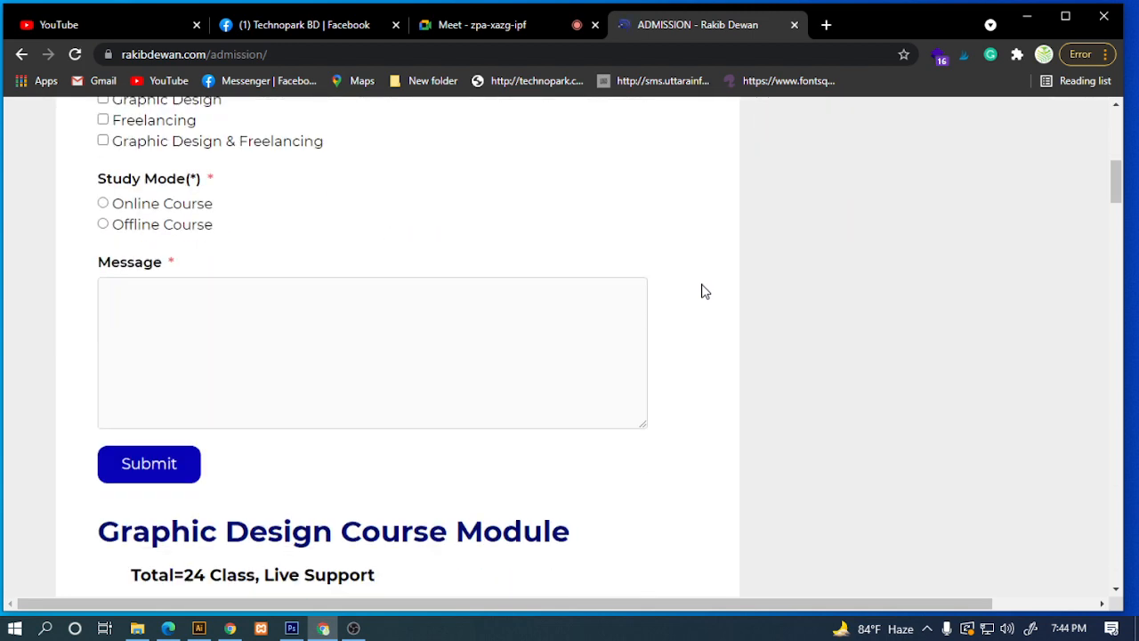
{"action": "scroll", "coordinate": [702, 291], "scroll_direction": "down", "scroll_amount": 8}
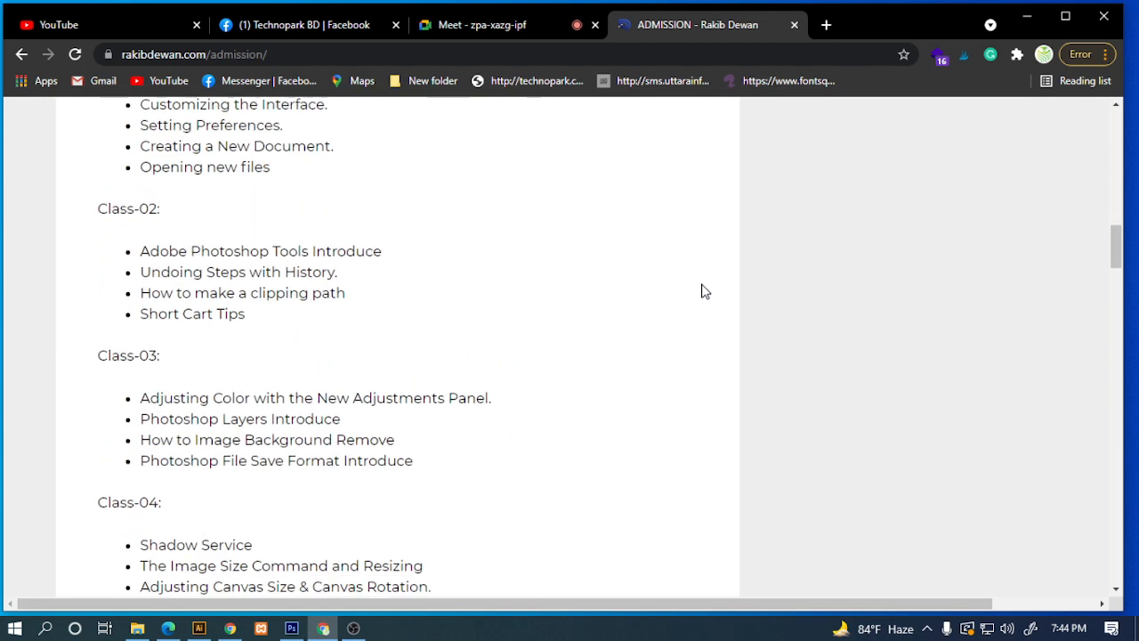
{"action": "scroll", "coordinate": [702, 291], "scroll_direction": "down", "scroll_amount": 12}
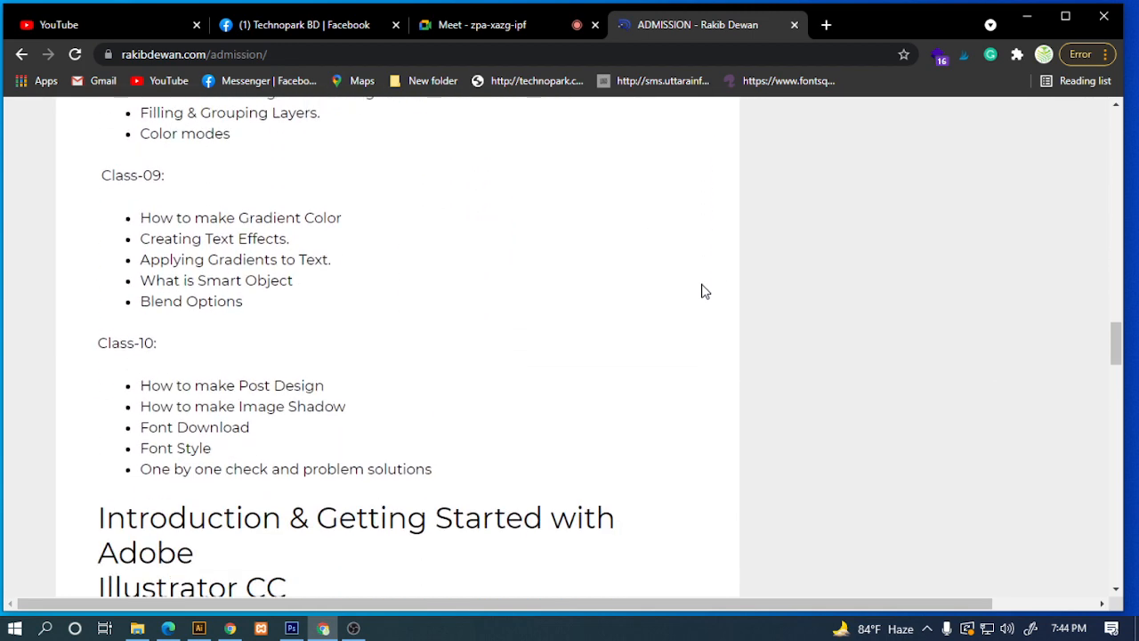
{"action": "scroll", "coordinate": [702, 291], "scroll_direction": "down", "scroll_amount": 6}
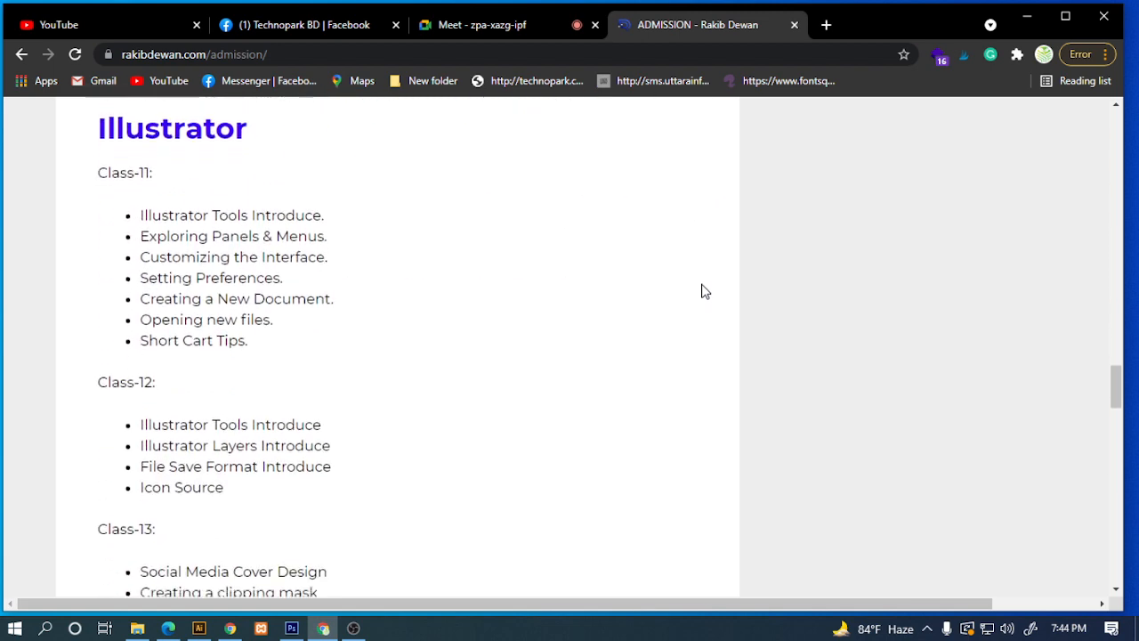
{"action": "scroll", "coordinate": [702, 291], "scroll_direction": "down", "scroll_amount": 3}
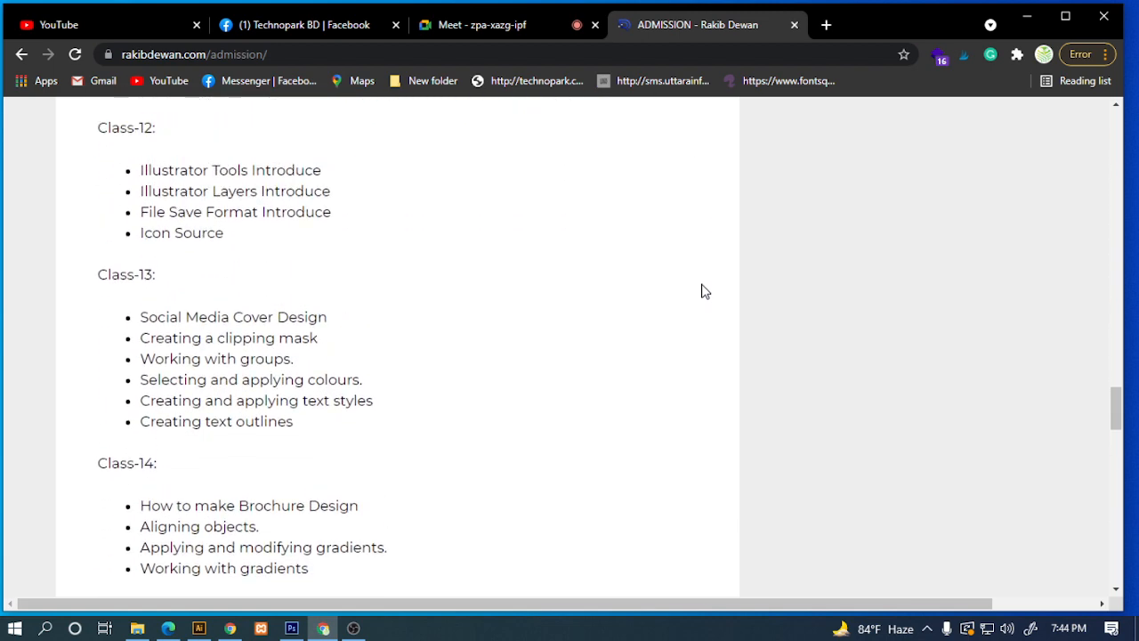
{"action": "scroll", "coordinate": [702, 291], "scroll_direction": "up", "scroll_amount": 3}
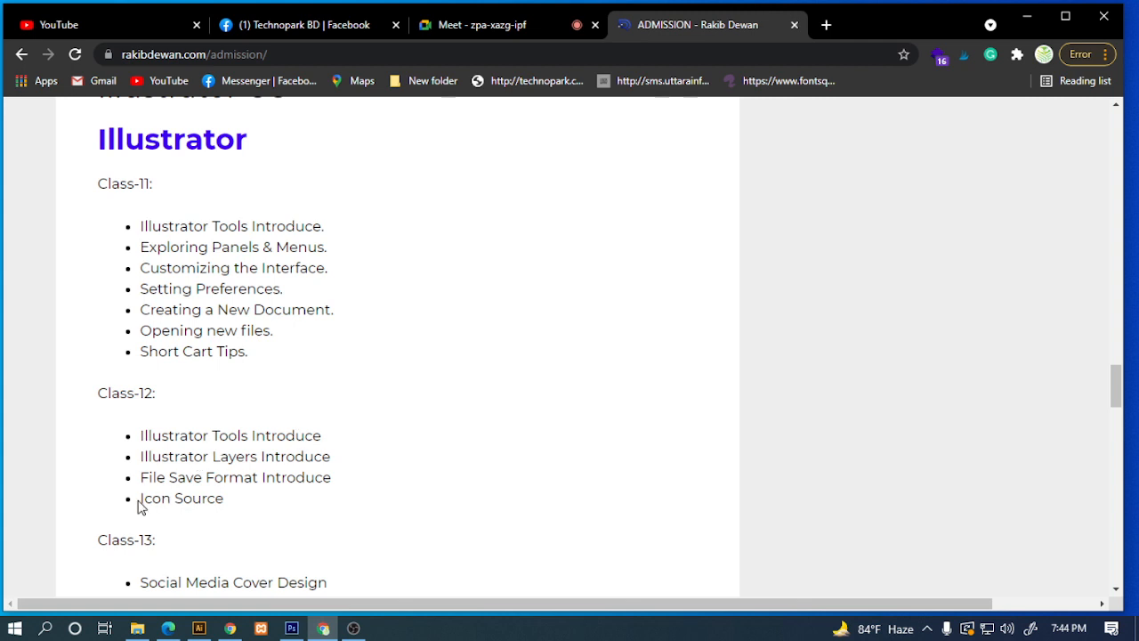
{"action": "left_click_drag", "start_coordinate": [138, 505], "coordinate": [255, 489]}
{"action": "left_click", "coordinate": [266, 476]}
Check the Google Meet presentation, returning briefly to the Admission page in between.
{"action": "left_click", "coordinate": [534, 29]}
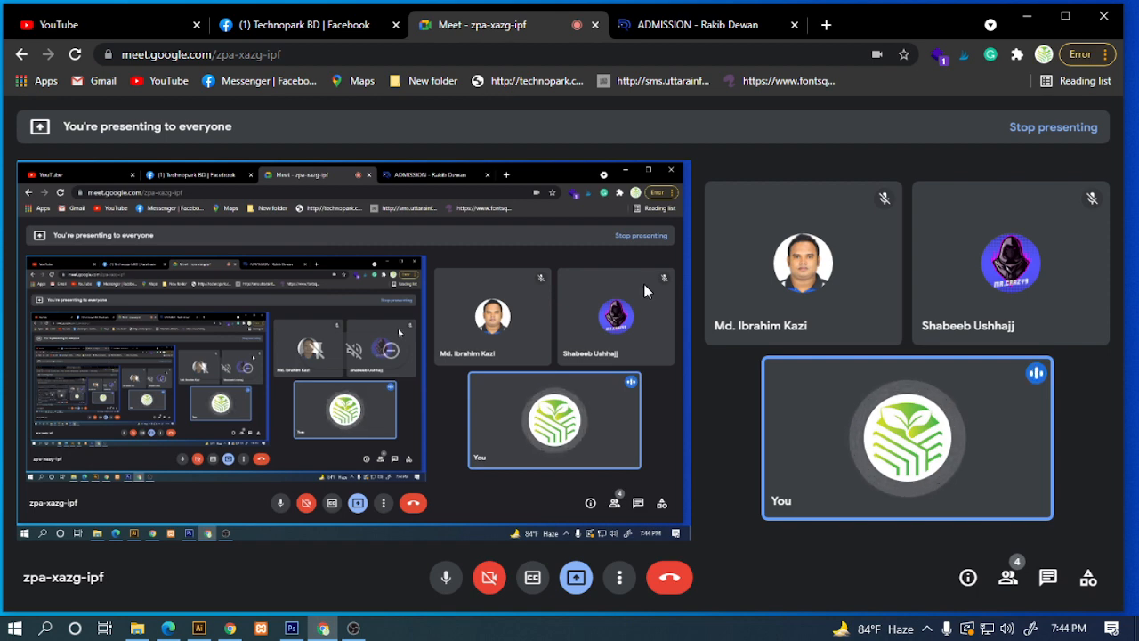
{"action": "left_click", "coordinate": [678, 28]}
{"action": "left_click", "coordinate": [524, 28]}
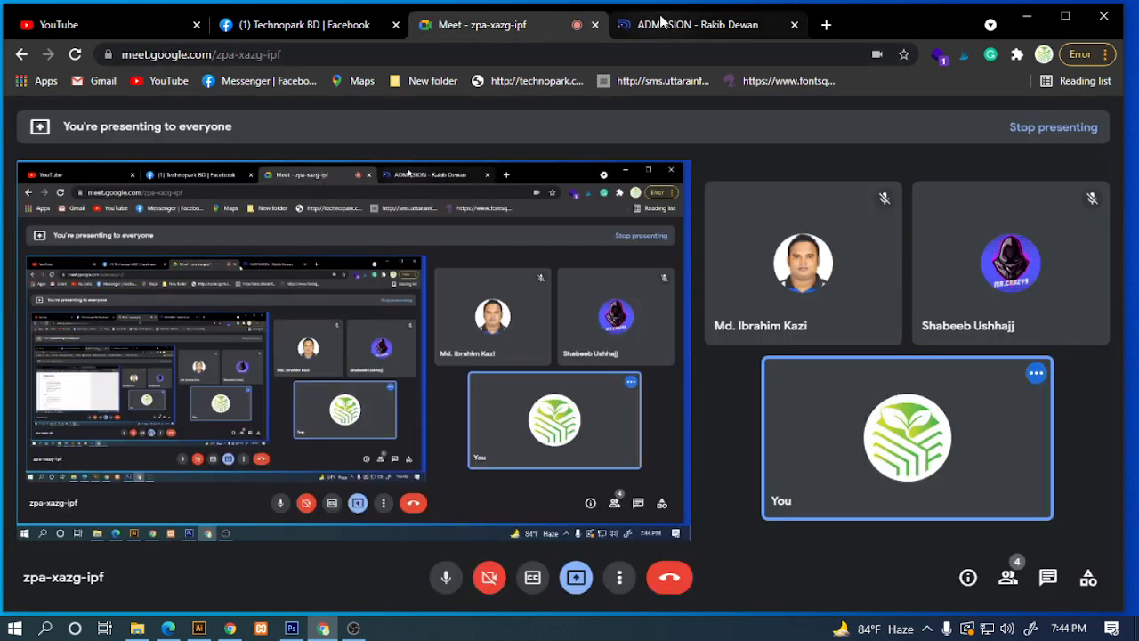
{"action": "left_click", "coordinate": [660, 21]}
{"action": "left_click", "coordinate": [560, 28]}
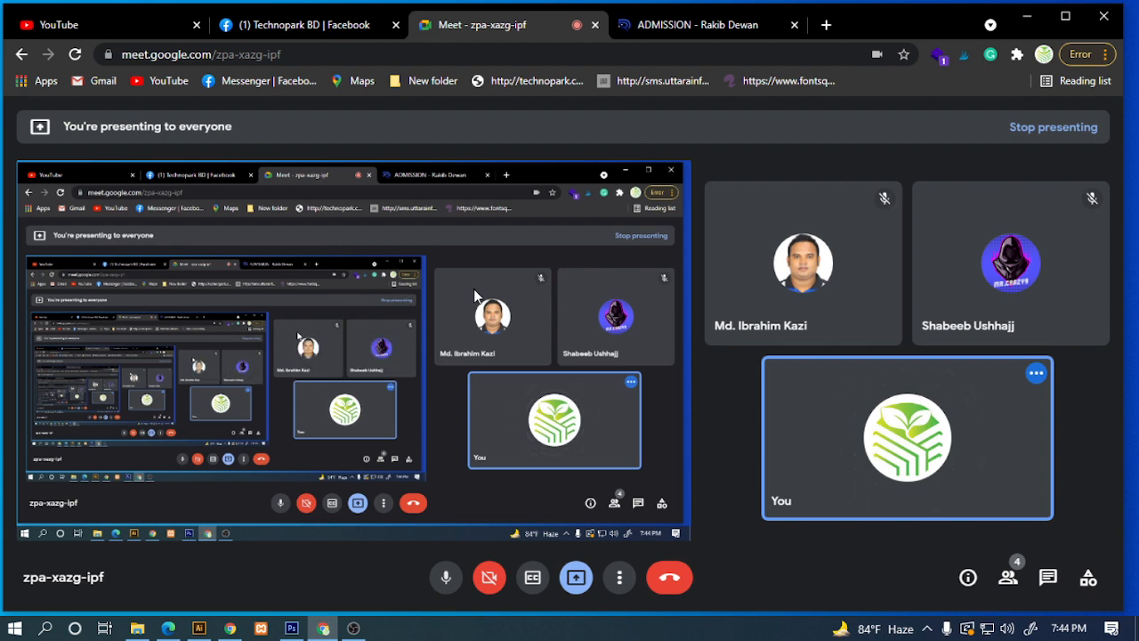
Minimise the browser, switch to Illustrator, collapse the Color panel, and close the Untitled-2.pdf document.
{"action": "left_click", "coordinate": [1025, 17]}
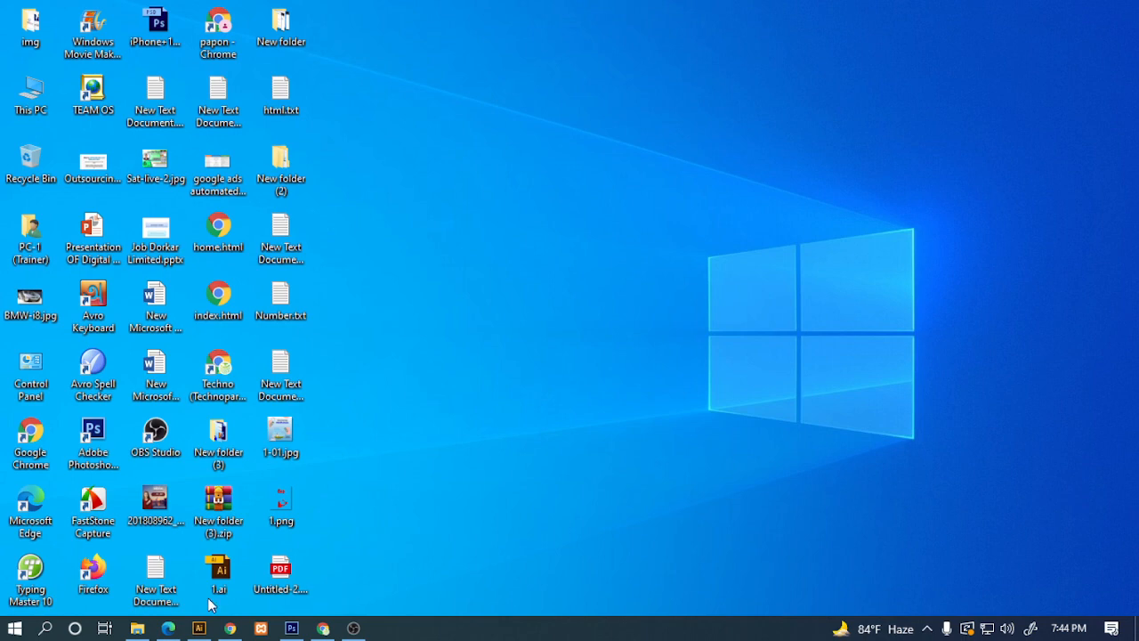
{"action": "left_click", "coordinate": [199, 628]}
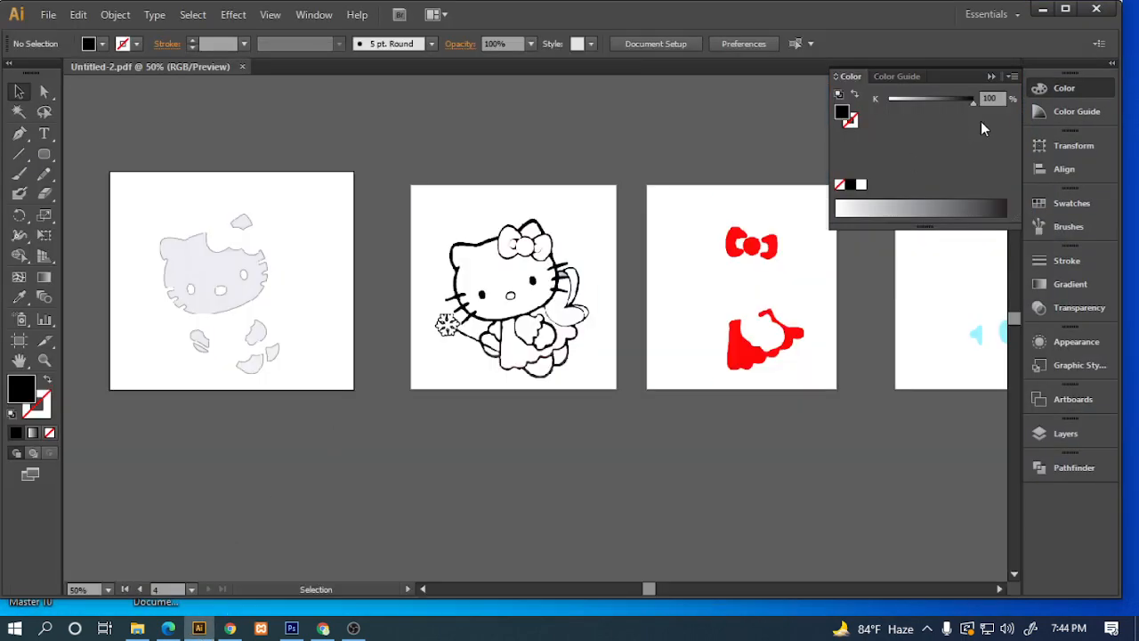
{"action": "left_click", "coordinate": [992, 77]}
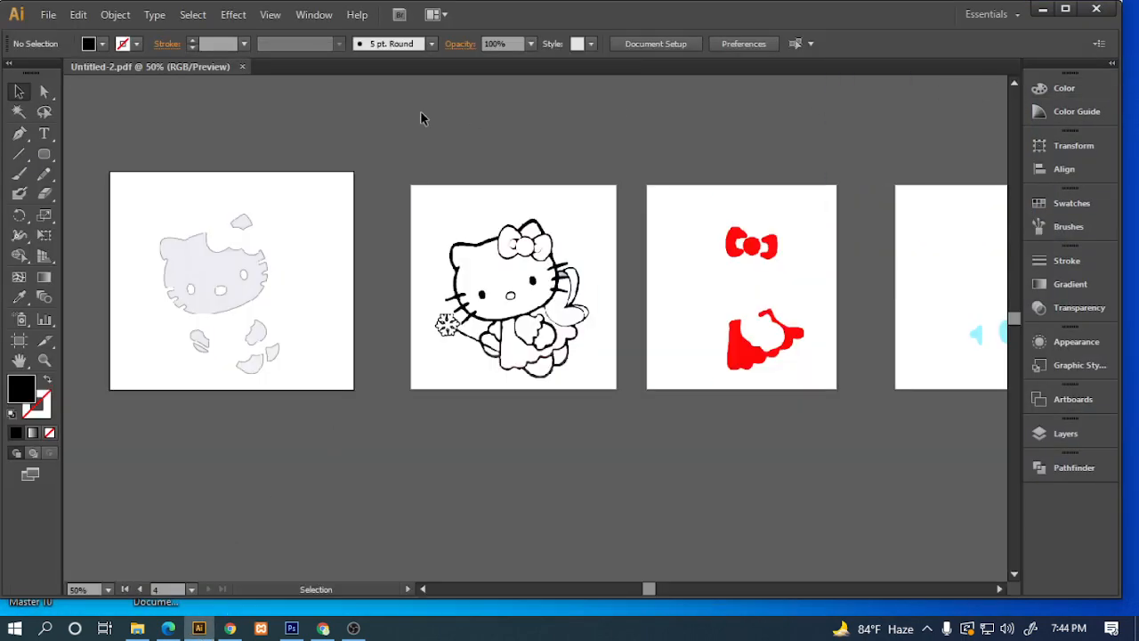
{"action": "left_click", "coordinate": [242, 67]}
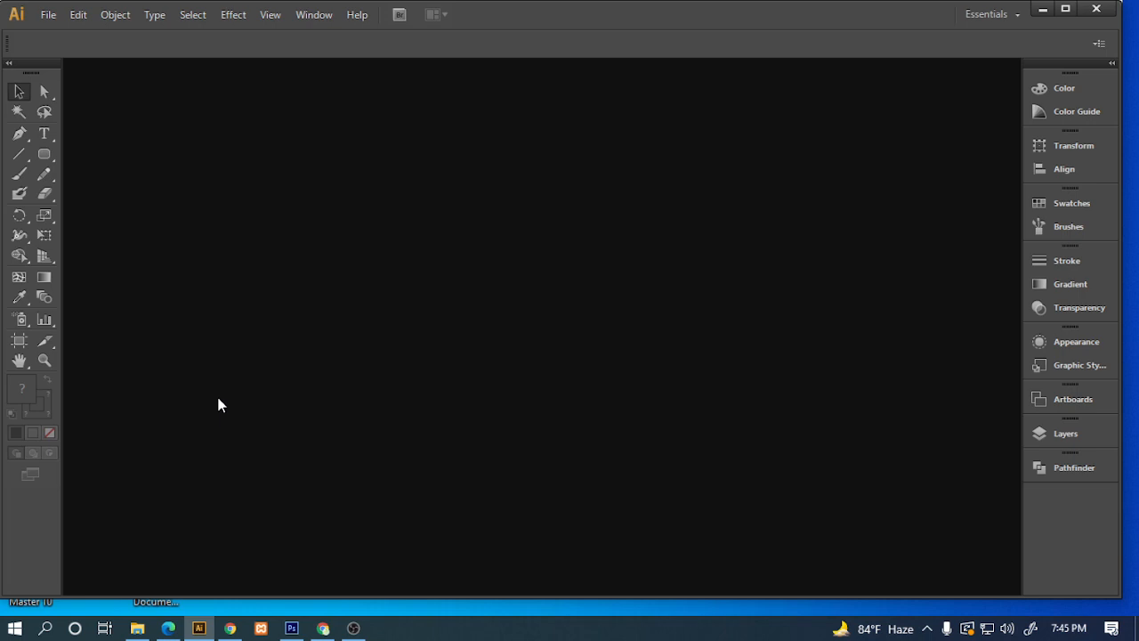
Create a new single-artboard document of 500 × 500 px in RGB with 300 ppi raster effects.
{"action": "left_click", "coordinate": [52, 17]}
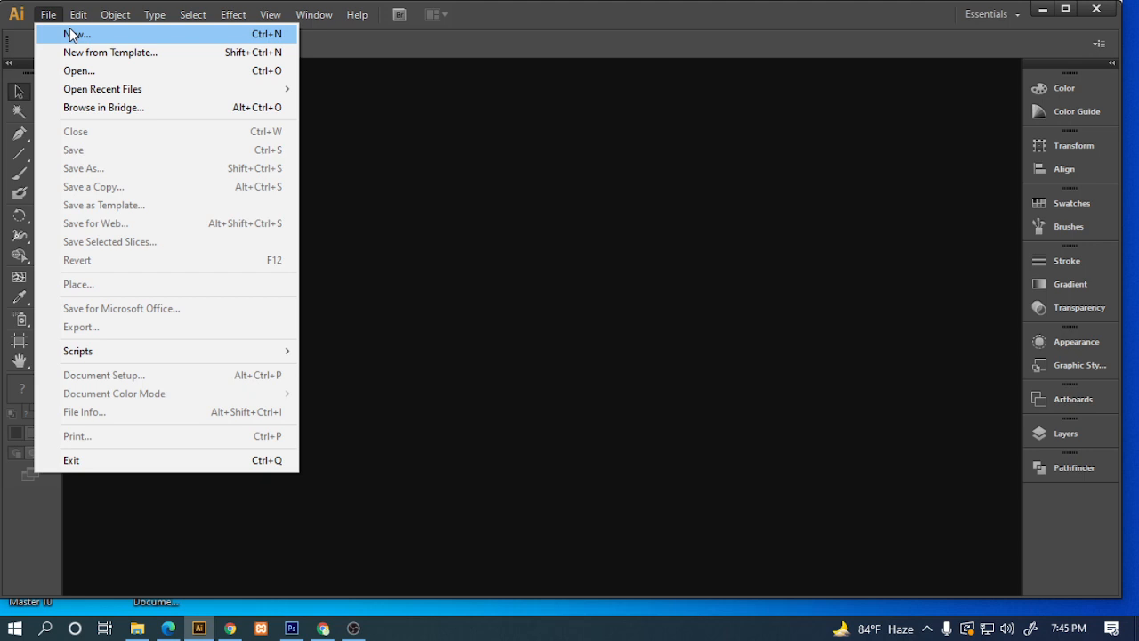
{"action": "left_click", "coordinate": [71, 33]}
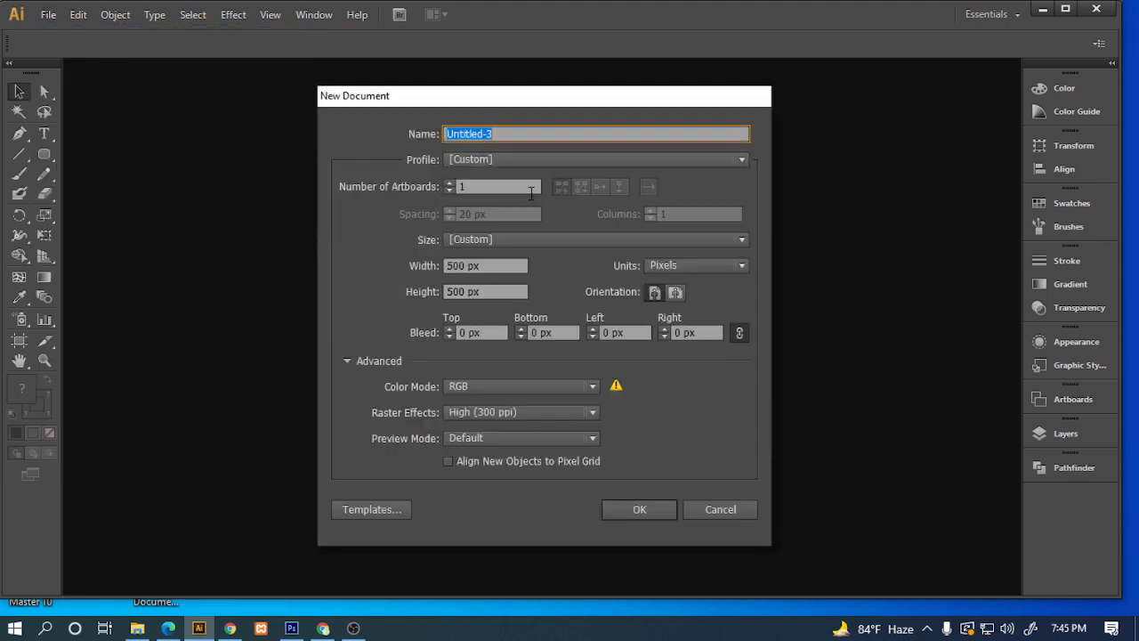
{"action": "left_click", "coordinate": [639, 511]}
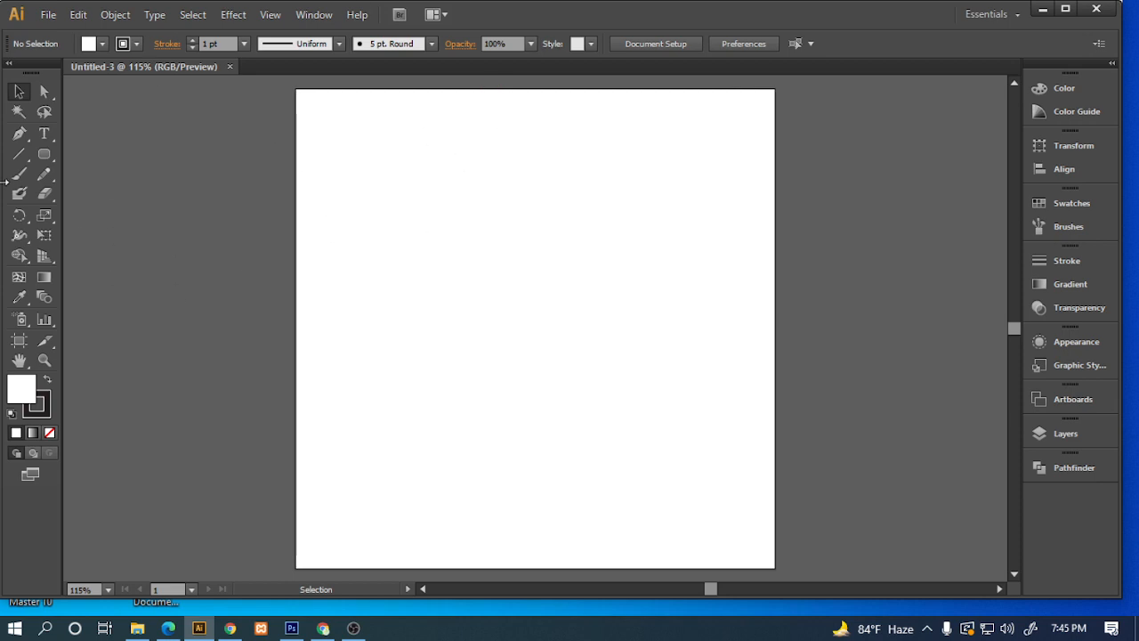
Switch to File Explorer and browse to New folder inside the Design folder on the Class Videos And Files (D:) drive.
{"action": "left_click", "coordinate": [138, 627]}
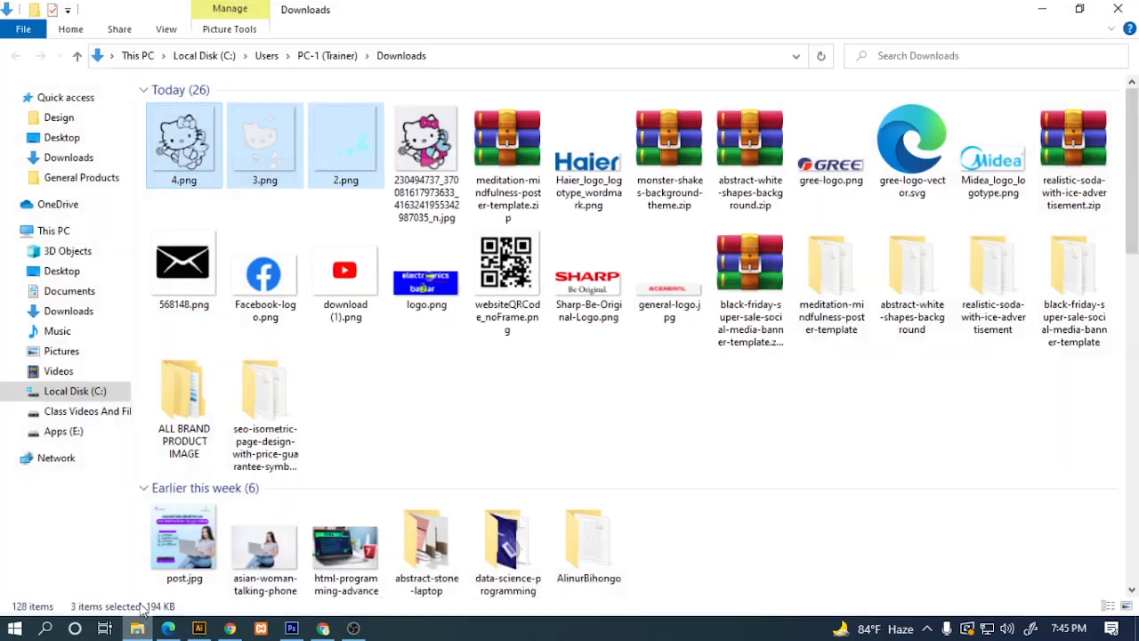
{"action": "left_click", "coordinate": [105, 412]}
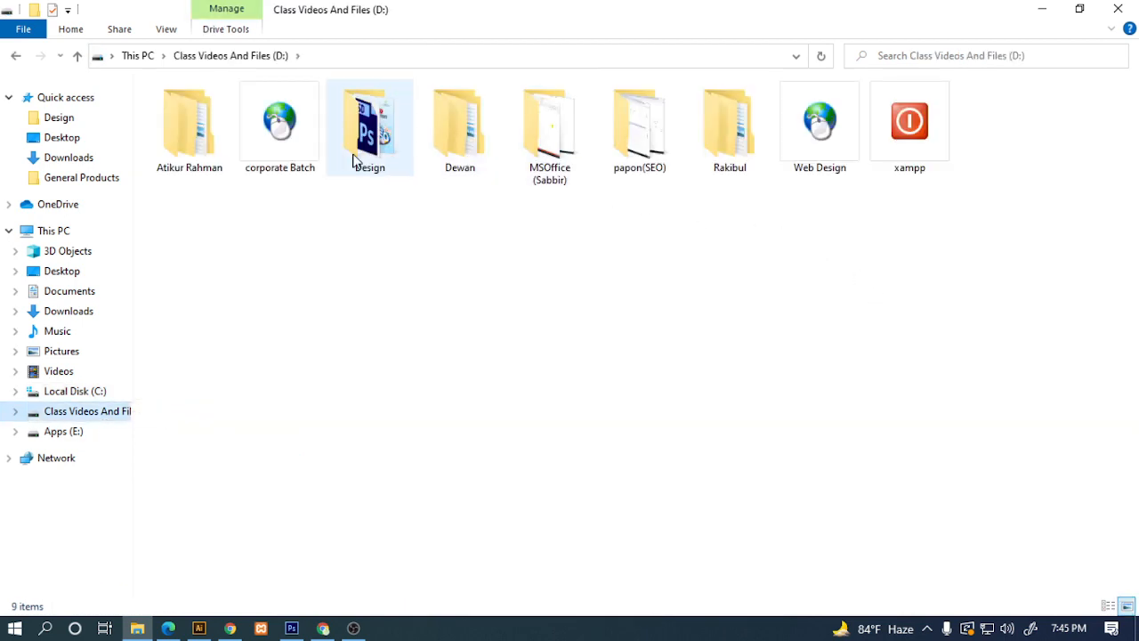
{"action": "double_click", "coordinate": [356, 162]}
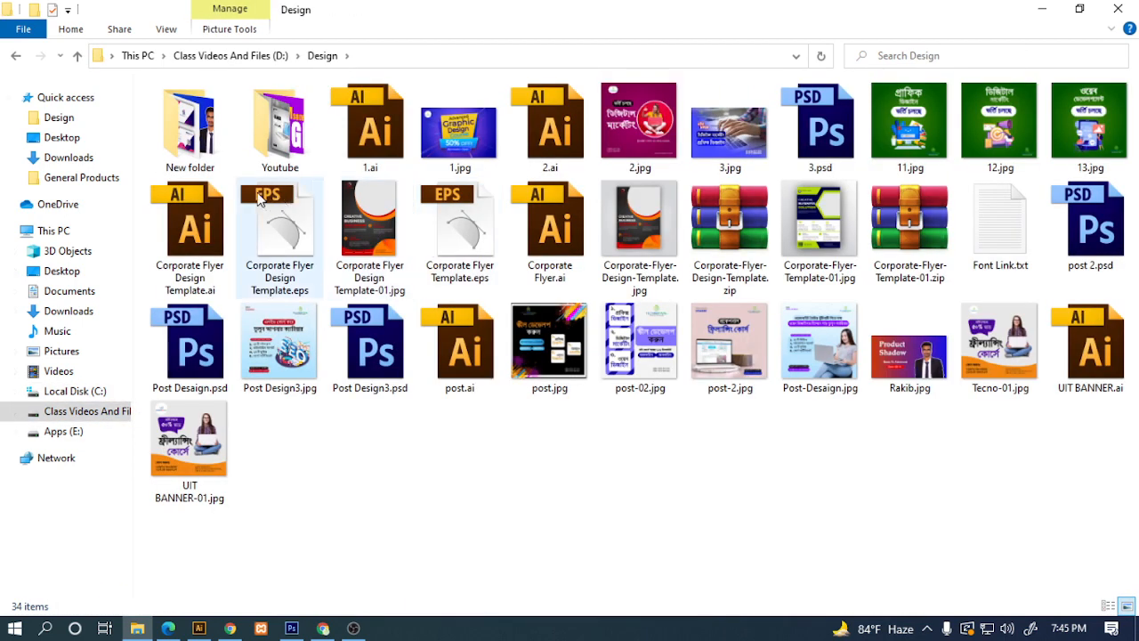
{"action": "double_click", "coordinate": [276, 147]}
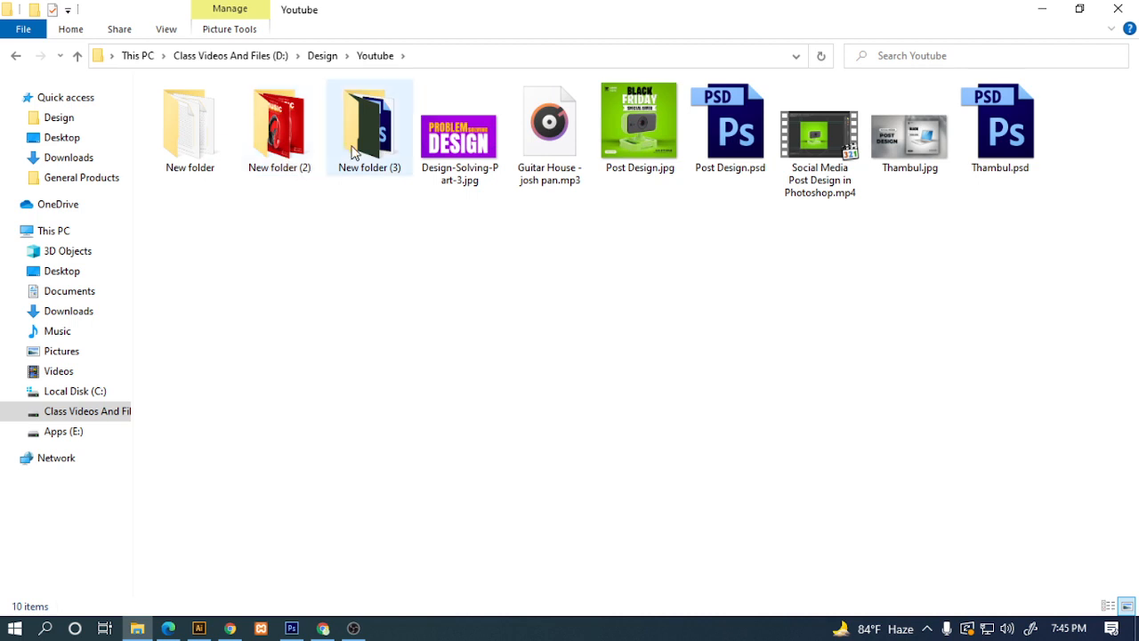
{"action": "left_click", "coordinate": [78, 56]}
{"action": "double_click", "coordinate": [212, 144]}
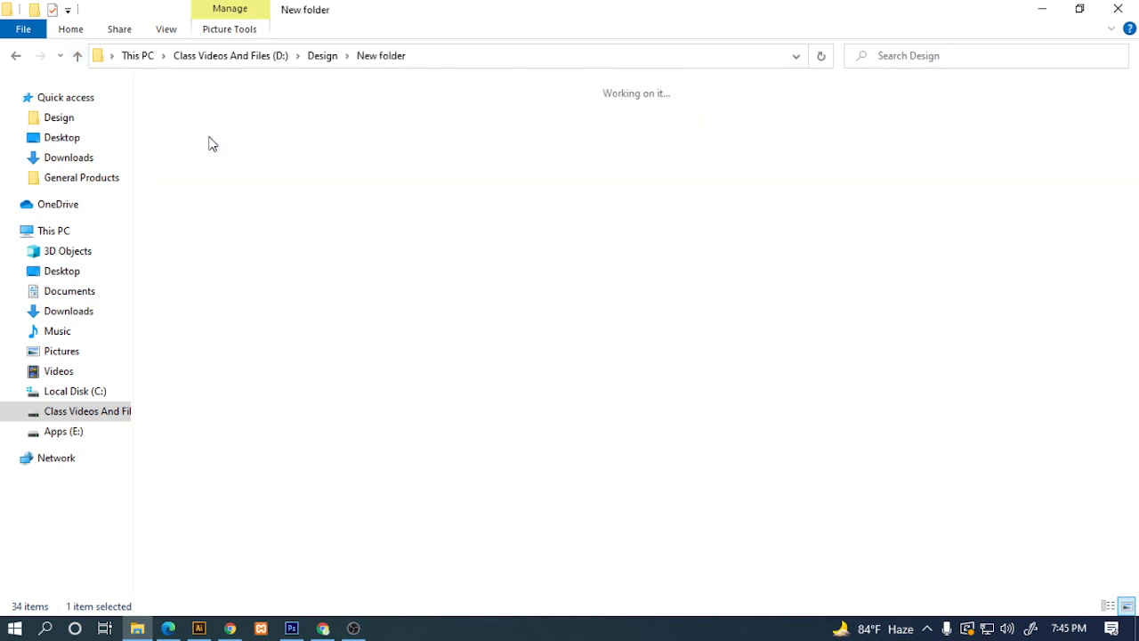
Open Business Card.ai from the folder in Illustrator and close the document.
{"action": "left_click_drag", "start_coordinate": [459, 129], "coordinate": [494, 431]}
{"action": "left_click_drag", "start_coordinate": [534, 160], "coordinate": [596, 443]}
{"action": "left_click_drag", "start_coordinate": [471, 160], "coordinate": [449, 12]}
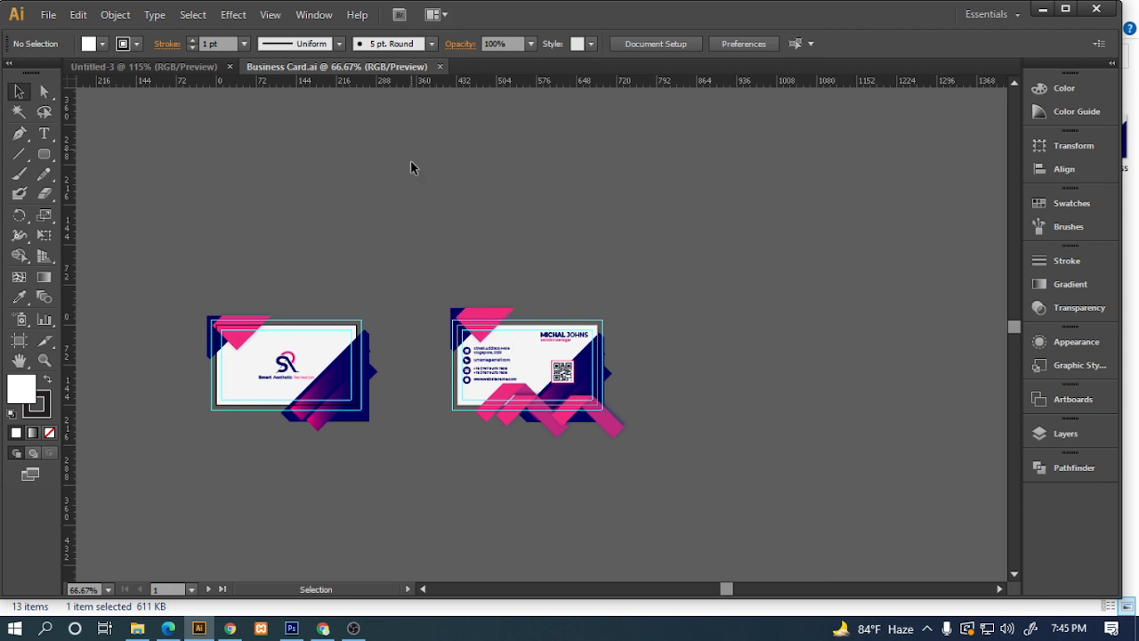
{"action": "left_click", "coordinate": [439, 66]}
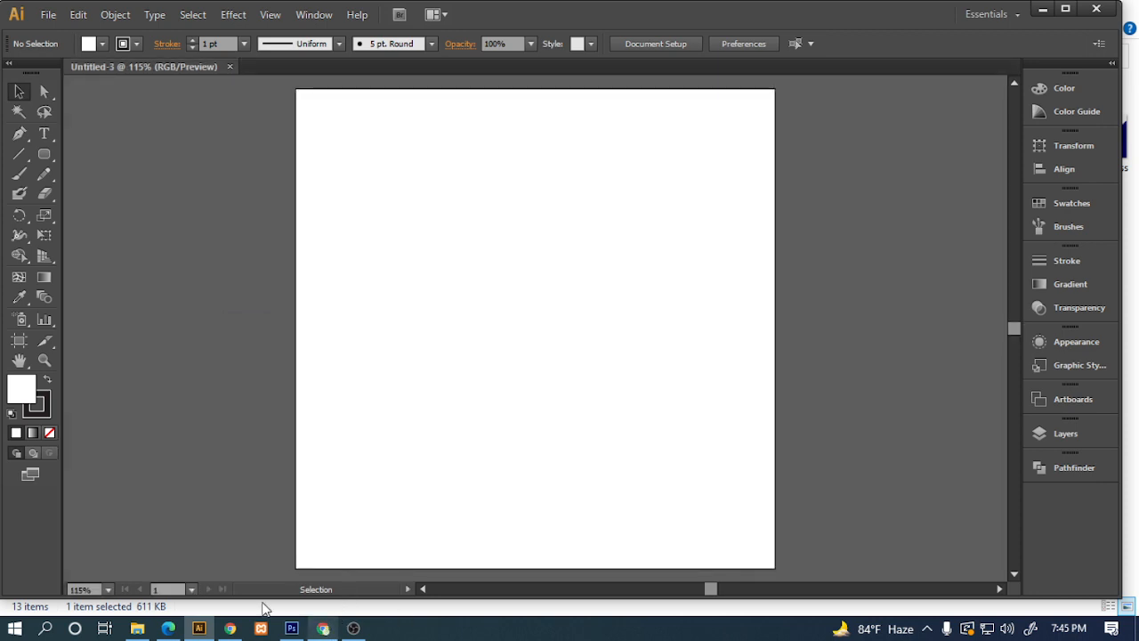
Open Business Card Design Template.eps from the folder in Illustrator, retaining 9-slice scaling for symbols.
{"action": "left_click", "coordinate": [137, 628]}
{"action": "left_click_drag", "start_coordinate": [551, 133], "coordinate": [524, 365]}
{"action": "left_click_drag", "start_coordinate": [372, 133], "coordinate": [508, 183]}
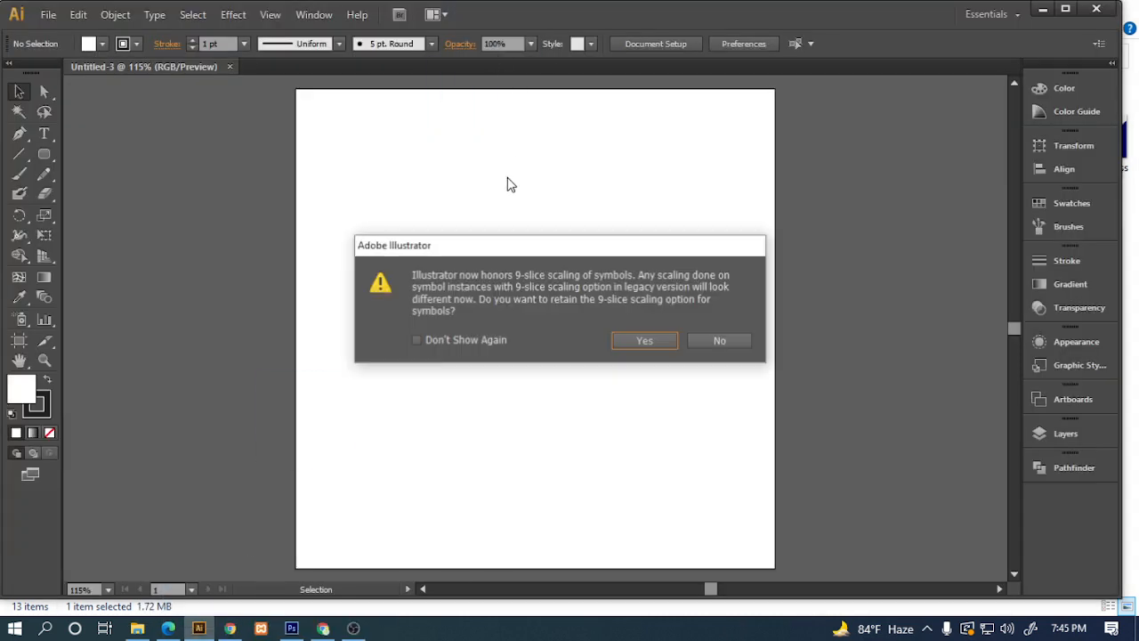
{"action": "left_click", "coordinate": [645, 341]}
{"action": "scroll", "coordinate": [460, 344], "scroll_direction": "down", "scroll_amount": 4}
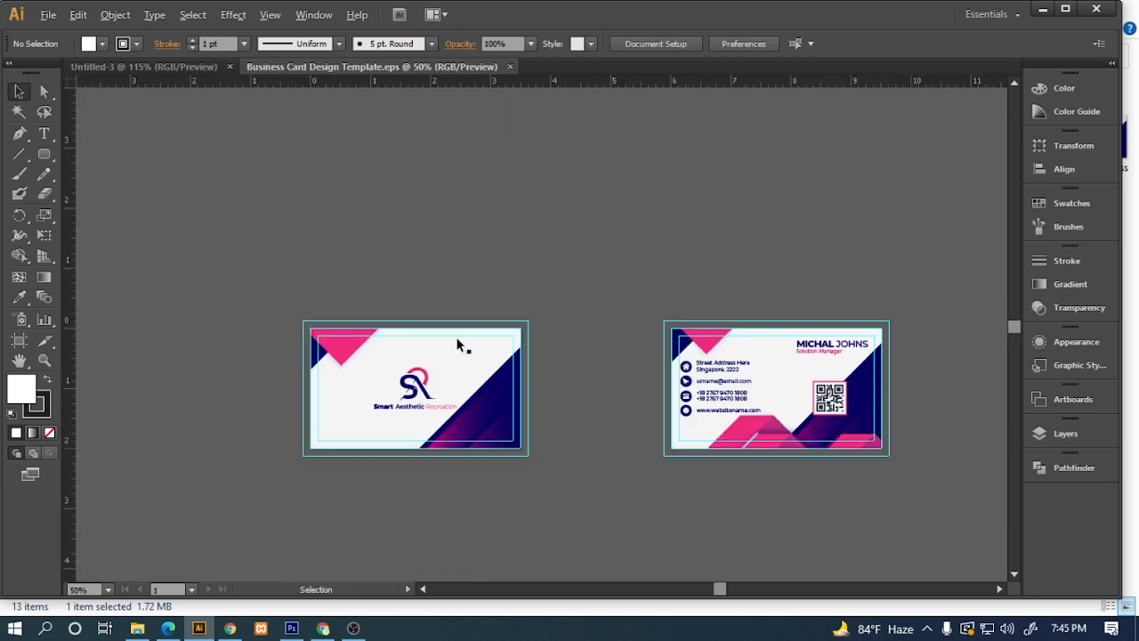
{"action": "scroll", "coordinate": [501, 374], "scroll_direction": "up", "scroll_amount": 3}
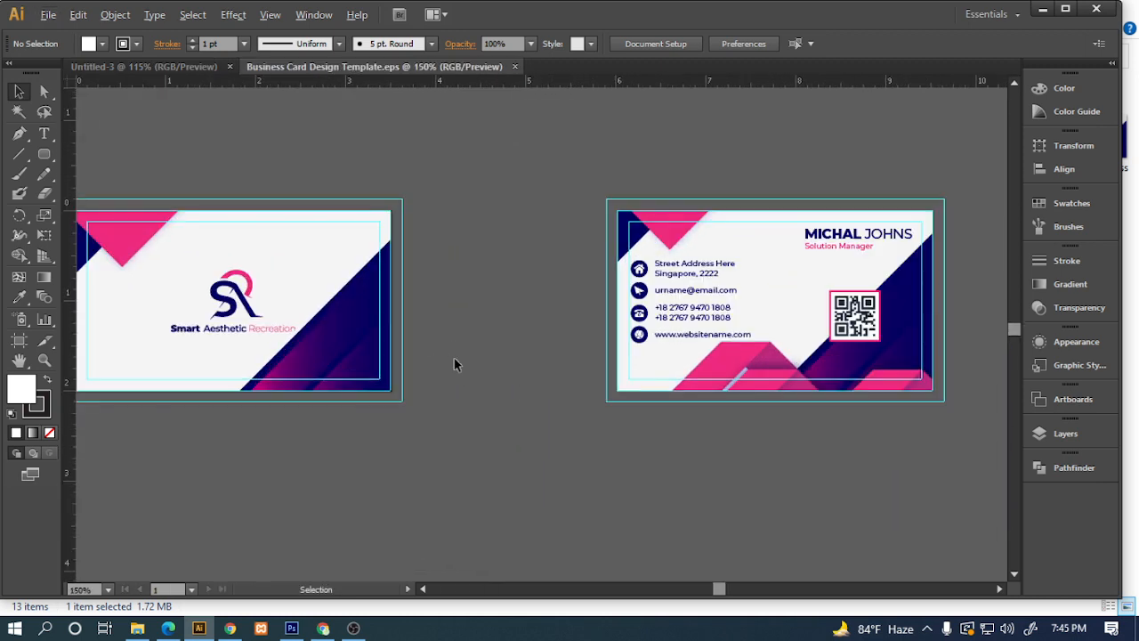
{"action": "left_click_drag", "start_coordinate": [514, 361], "coordinate": [518, 365]}
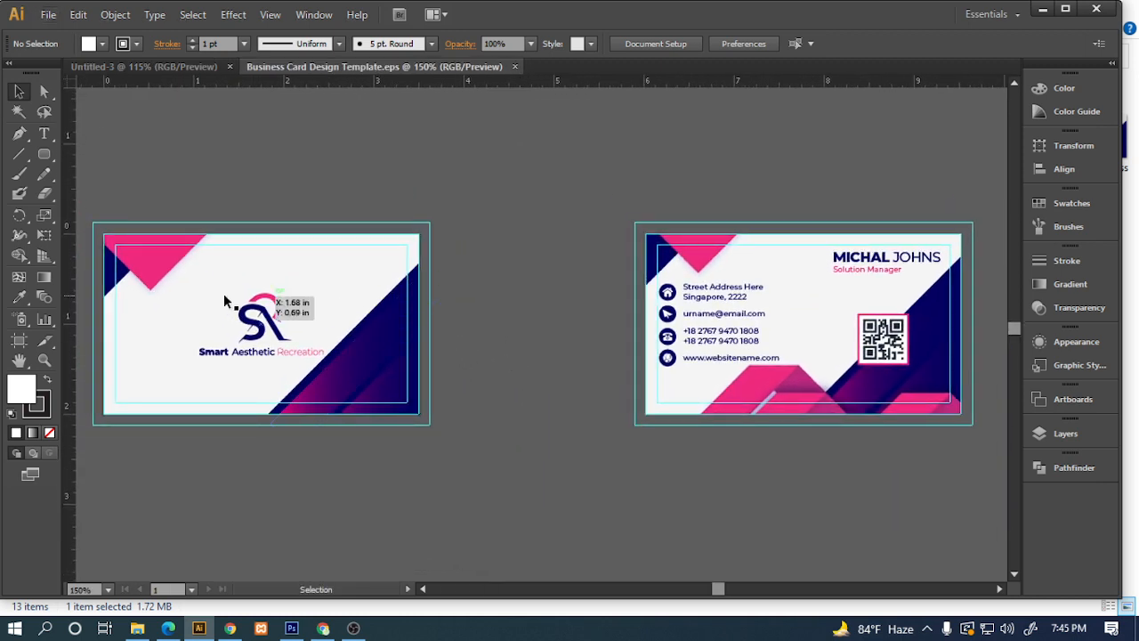
Move the front card's artboard with its artwork closer to the back card, to about X 3.06 in, Y 1.04 in.
{"action": "left_click", "coordinate": [29, 342]}
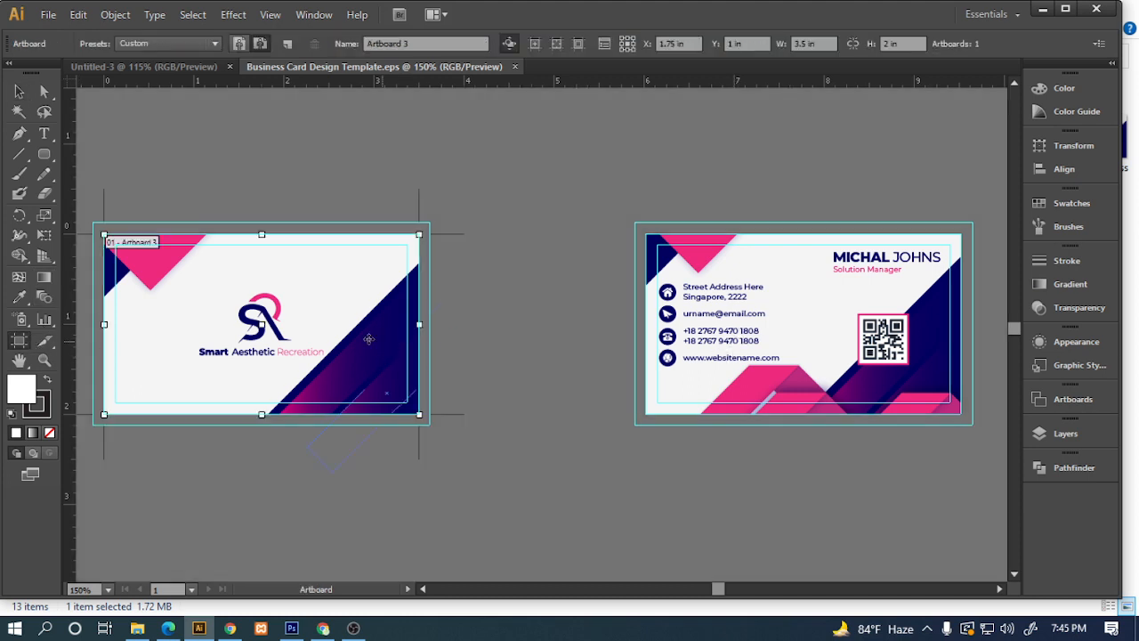
{"action": "left_click_drag", "start_coordinate": [328, 304], "coordinate": [428, 288]}
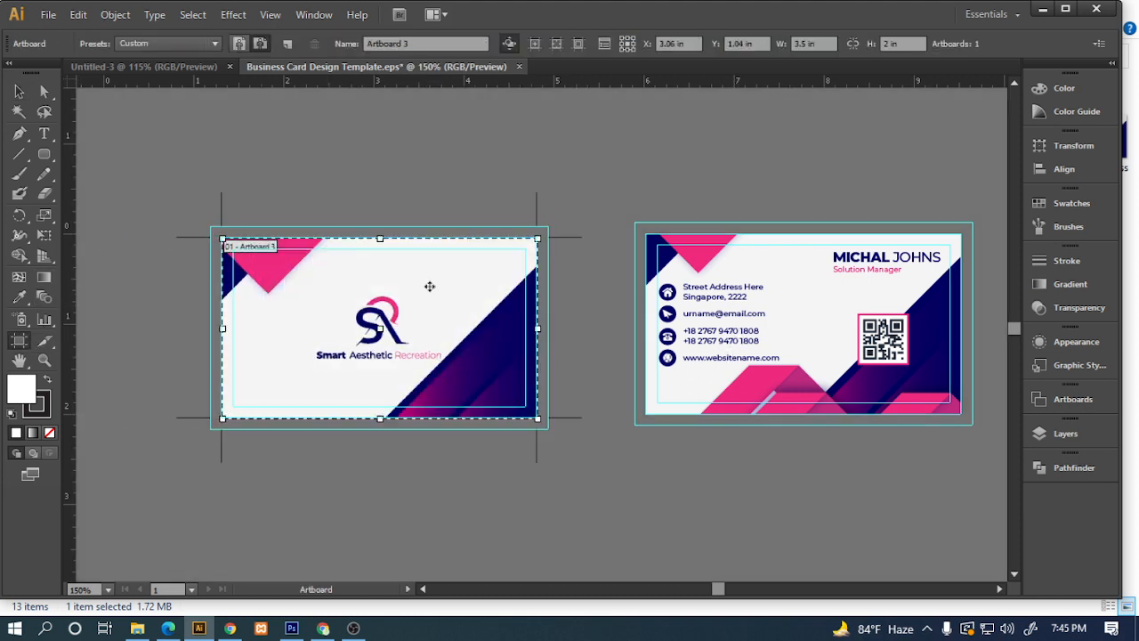
{"action": "left_click", "coordinate": [19, 92]}
Examine the front and back sides of the business card together, checking the front card's background object.
{"action": "scroll", "coordinate": [498, 208], "scroll_direction": "down", "scroll_amount": 1}
{"action": "left_click_drag", "start_coordinate": [587, 243], "coordinate": [543, 333]}
{"action": "scroll", "coordinate": [549, 360], "scroll_direction": "up", "scroll_amount": 1}
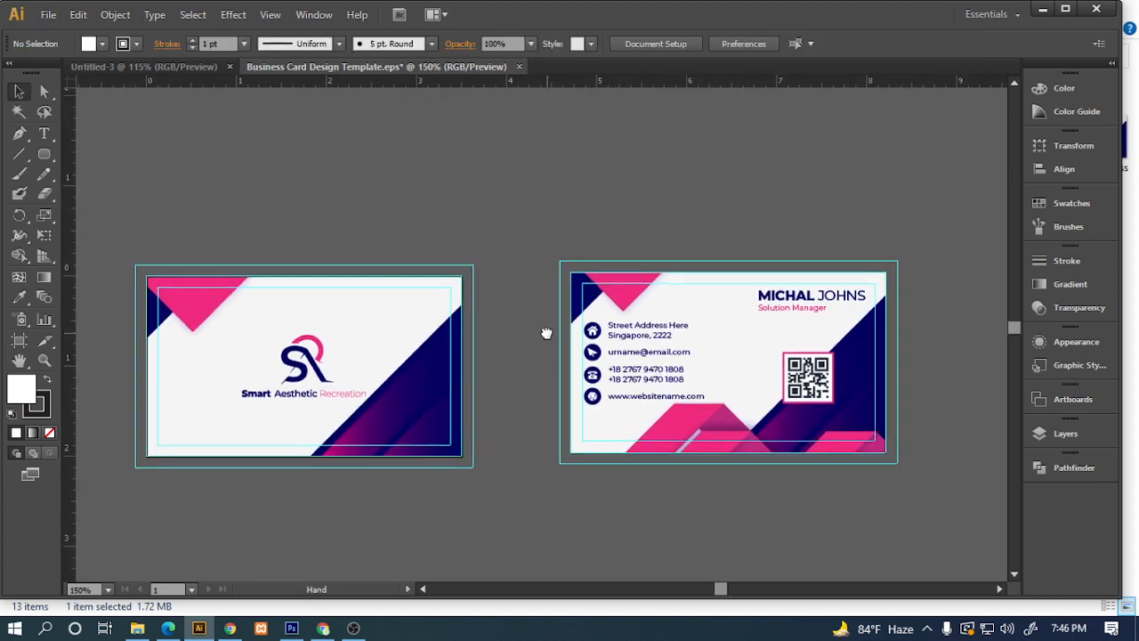
{"action": "scroll", "coordinate": [545, 330], "scroll_direction": "up", "scroll_amount": 1}
{"action": "left_click_drag", "start_coordinate": [490, 294], "coordinate": [525, 276]}
{"action": "scroll", "coordinate": [516, 294], "scroll_direction": "down", "scroll_amount": 1}
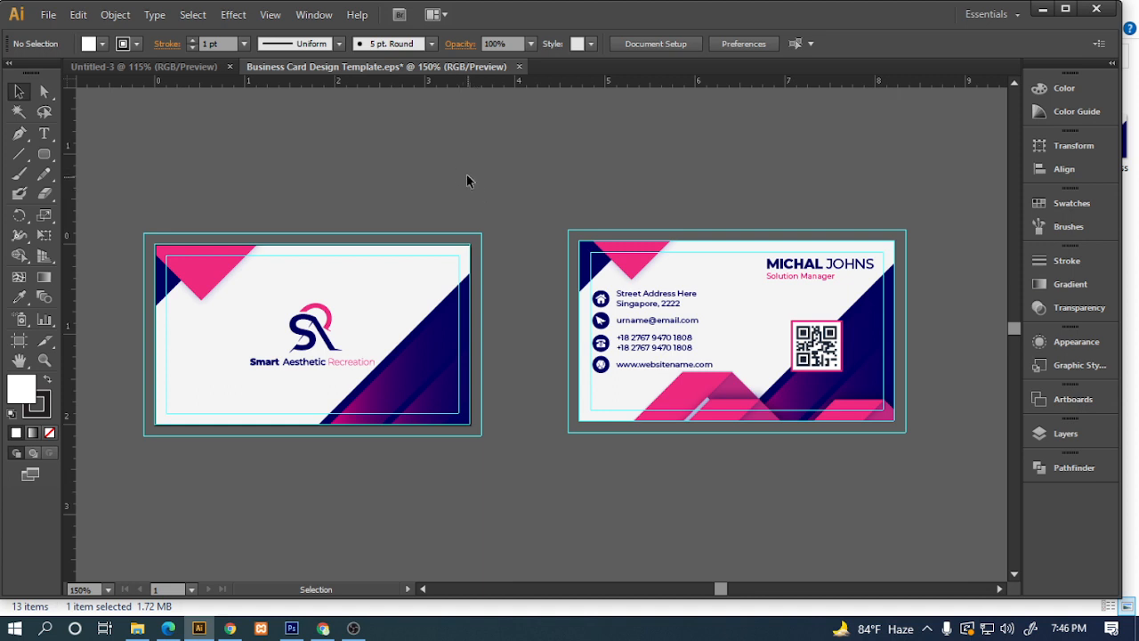
{"action": "left_click", "coordinate": [286, 247]}
{"action": "left_click", "coordinate": [318, 166]}
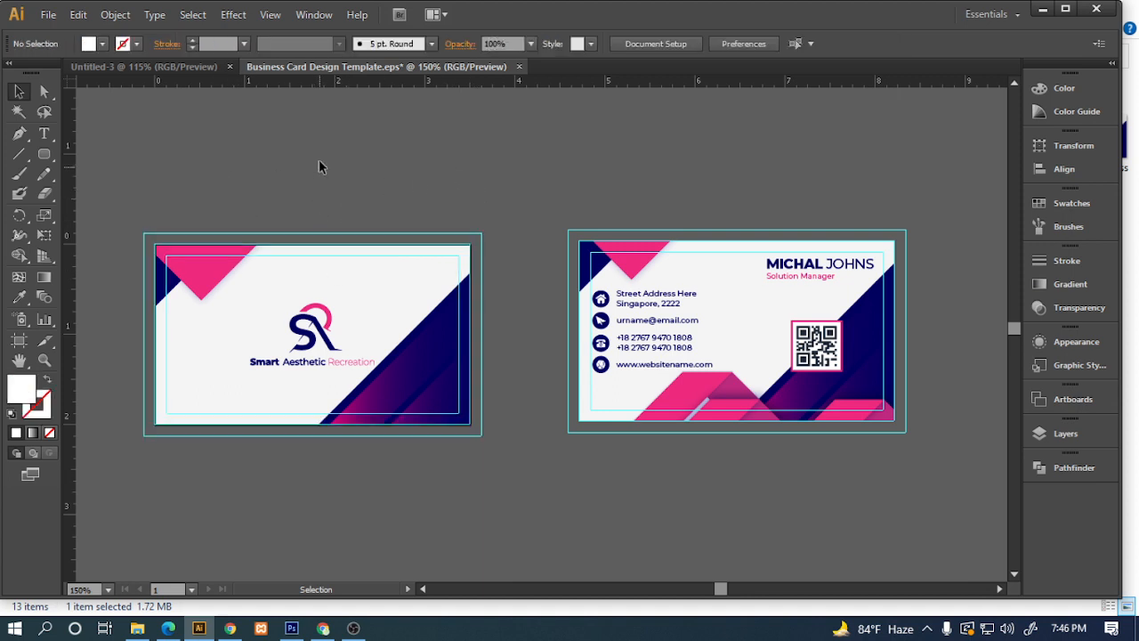
Close the Untitled-3 document, keeping the business card template open.
{"action": "right_click", "coordinate": [318, 167]}
{"action": "left_click", "coordinate": [368, 299]}
{"action": "left_click", "coordinate": [230, 67]}
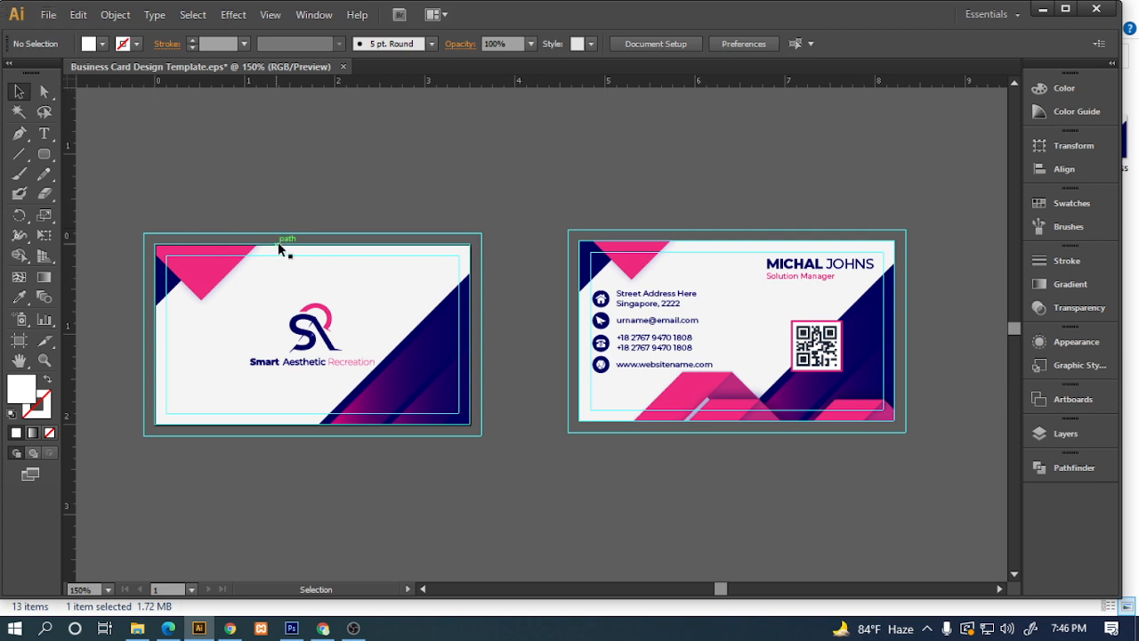
Examine how the artwork of the front and back cards is grouped by selecting each card in turn.
{"action": "left_click_drag", "start_coordinate": [129, 213], "coordinate": [532, 455]}
{"action": "left_click", "coordinate": [563, 239]}
{"action": "left_click", "coordinate": [641, 299]}
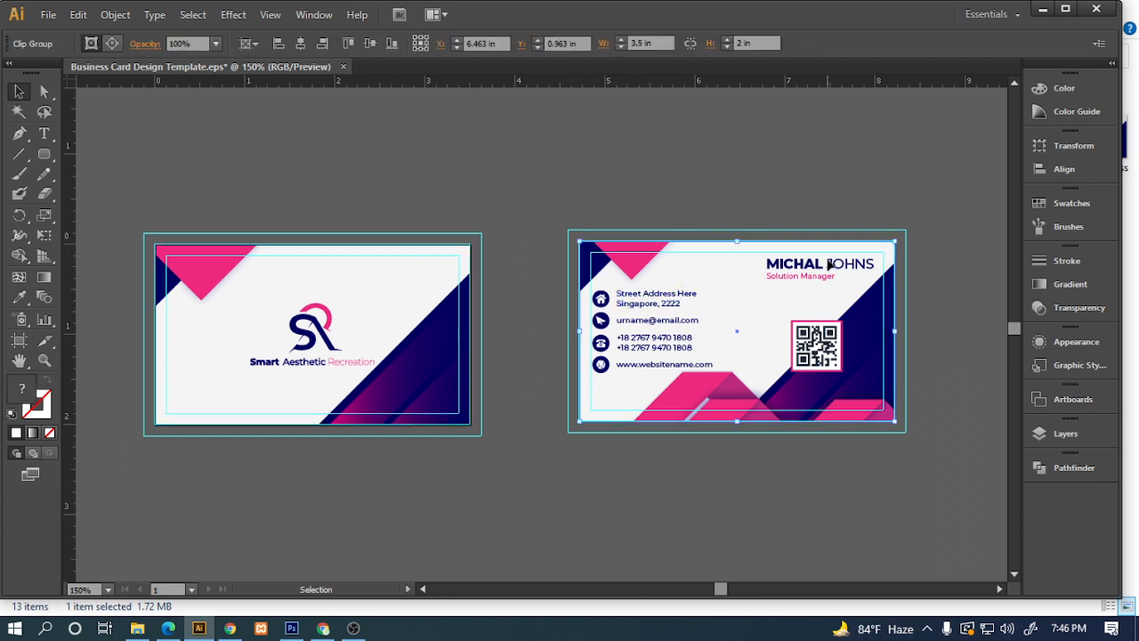
{"action": "left_click", "coordinate": [321, 361]}
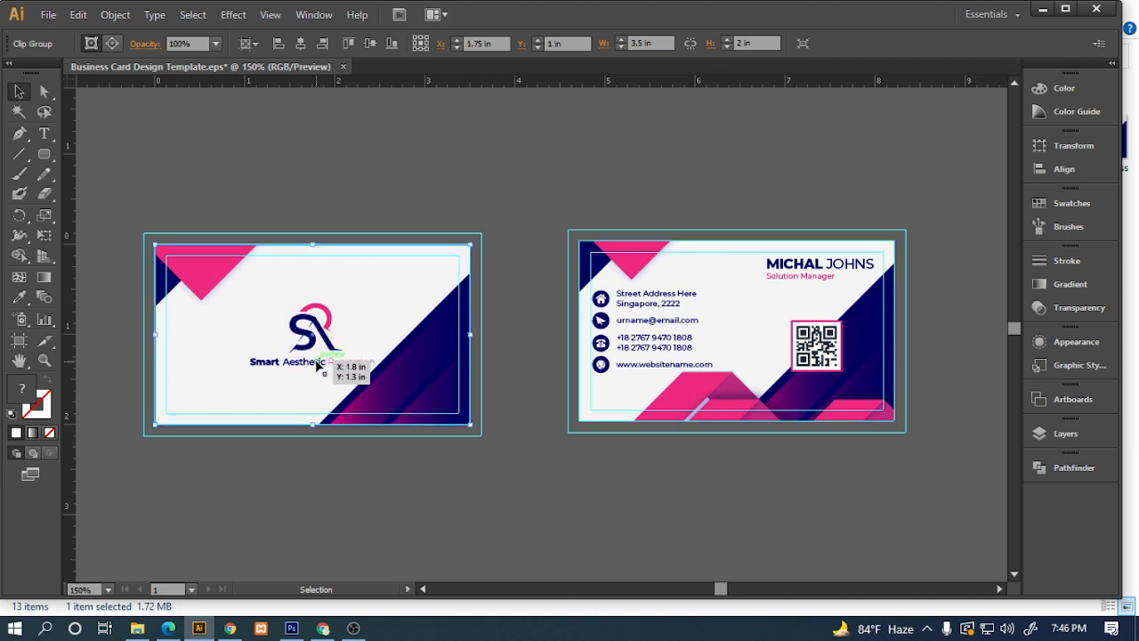
{"action": "left_click", "coordinate": [297, 198]}
{"action": "left_click", "coordinate": [367, 315]}
{"action": "left_click", "coordinate": [331, 181]}
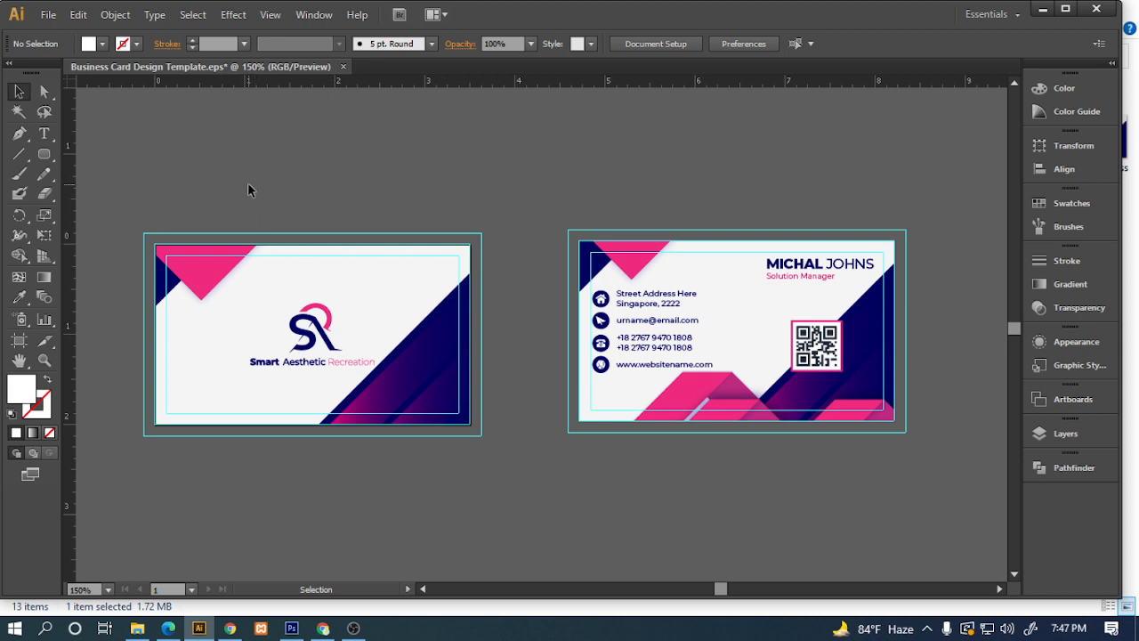
{"action": "left_click_drag", "start_coordinate": [249, 184], "coordinate": [341, 365]}
{"action": "left_click", "coordinate": [323, 219]}
Release the clipping masks on the back card and the front card, leaving nothing selected.
{"action": "left_click", "coordinate": [657, 308]}
{"action": "right_click", "coordinate": [654, 303]}
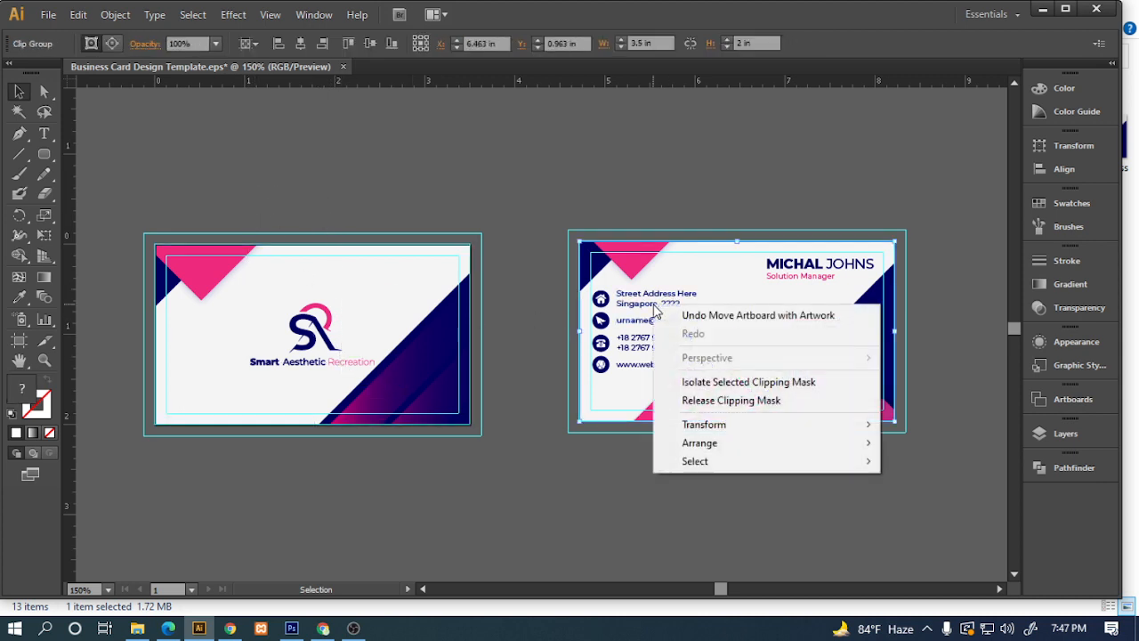
{"action": "left_click", "coordinate": [721, 400]}
{"action": "left_click", "coordinate": [467, 230]}
{"action": "right_click", "coordinate": [420, 285]}
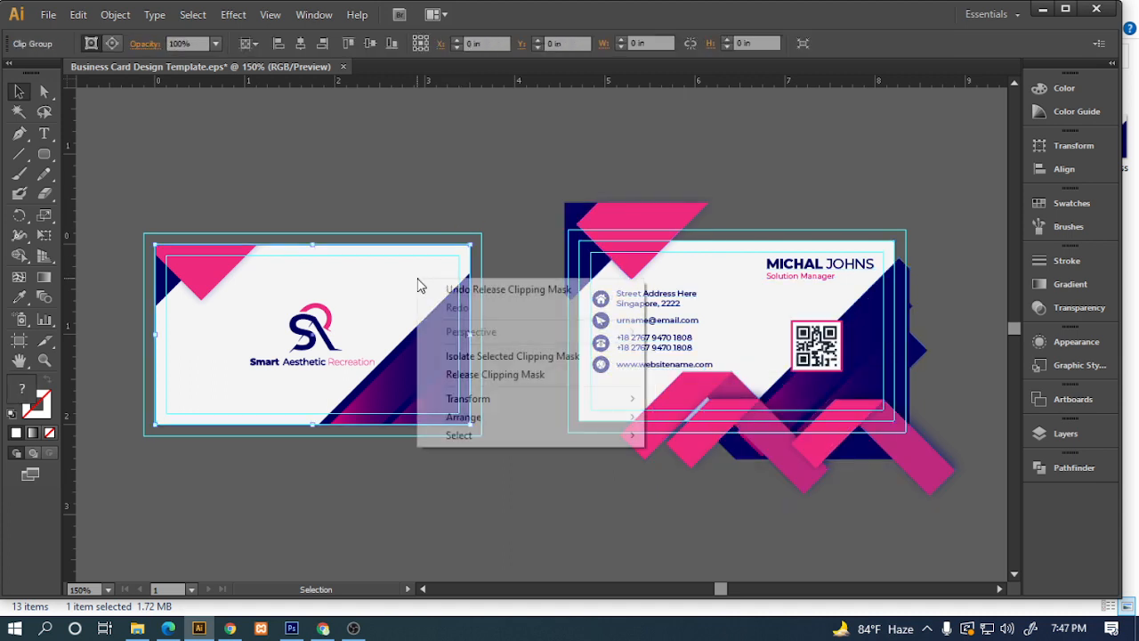
{"action": "left_click", "coordinate": [492, 375]}
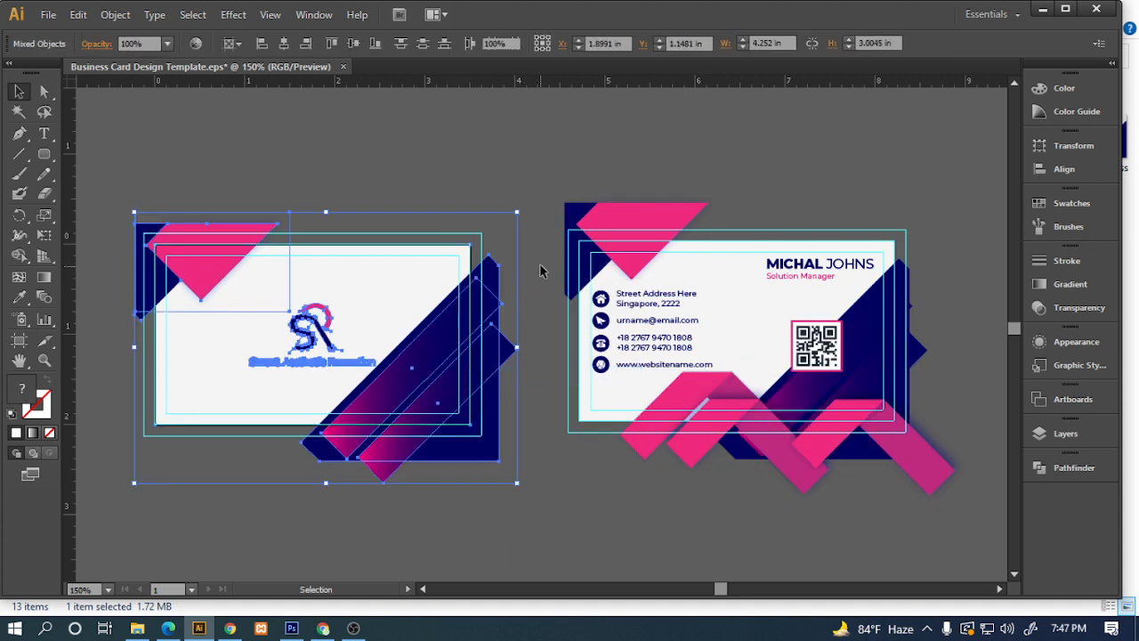
{"action": "left_click", "coordinate": [541, 270]}
Convert the two-line street address text on the back card to outlines.
{"action": "left_click", "coordinate": [672, 304]}
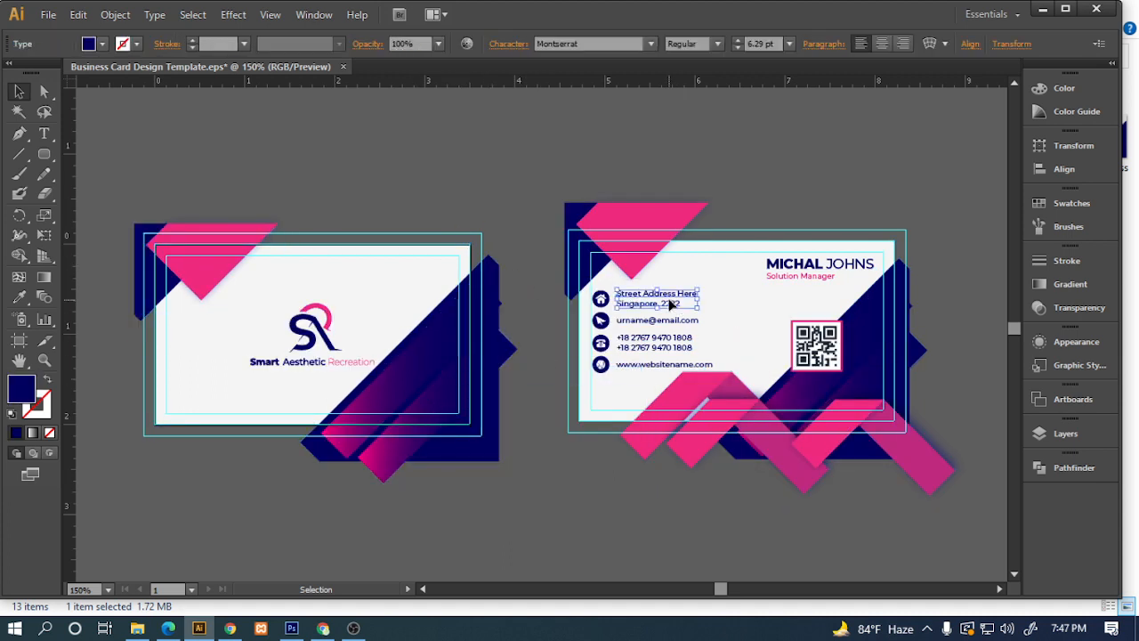
{"action": "scroll", "coordinate": [669, 303], "scroll_direction": "up", "scroll_amount": 3}
{"action": "left_click_drag", "start_coordinate": [714, 315], "coordinate": [578, 310]}
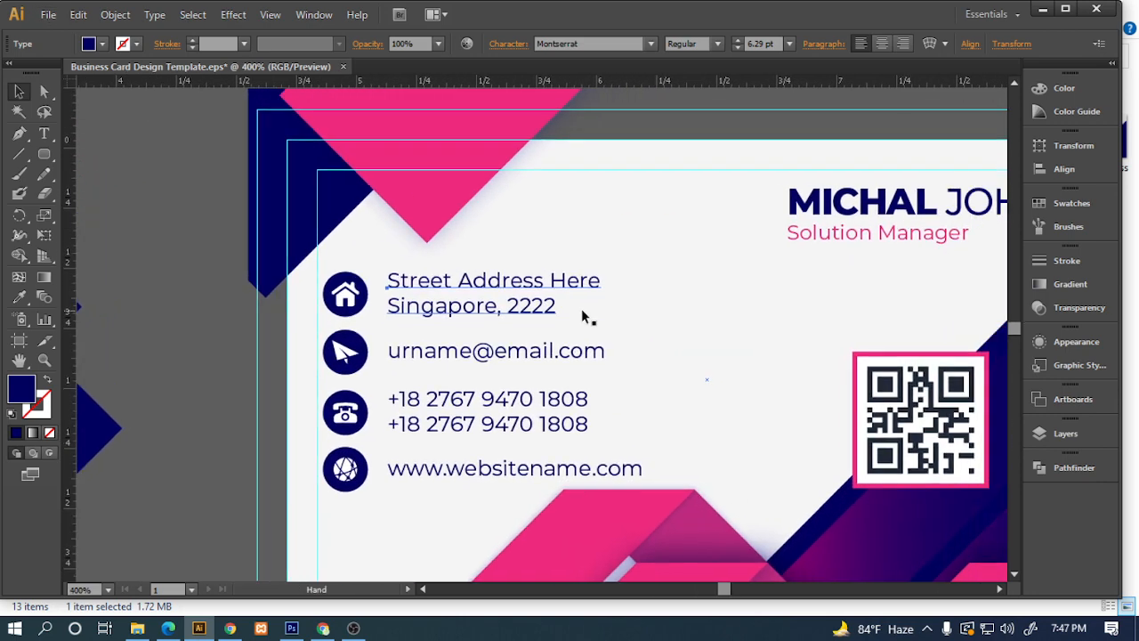
{"action": "right_click", "coordinate": [528, 285]}
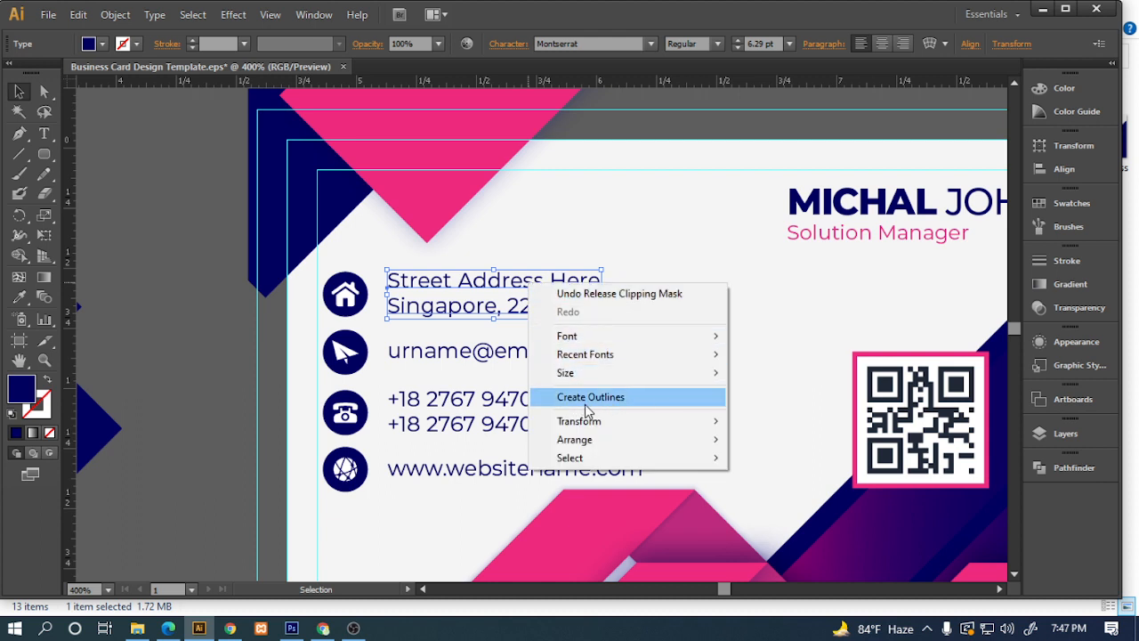
{"action": "left_click", "coordinate": [587, 402]}
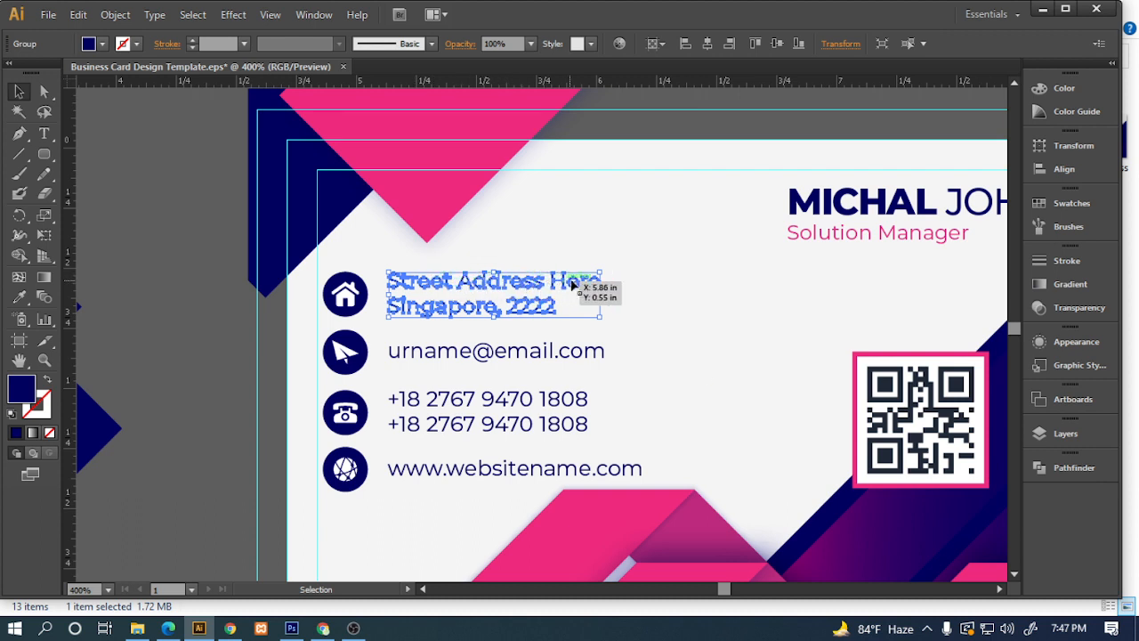
Convert the e-mail line beside the paper-plane icon to outlines.
{"action": "left_click", "coordinate": [233, 331]}
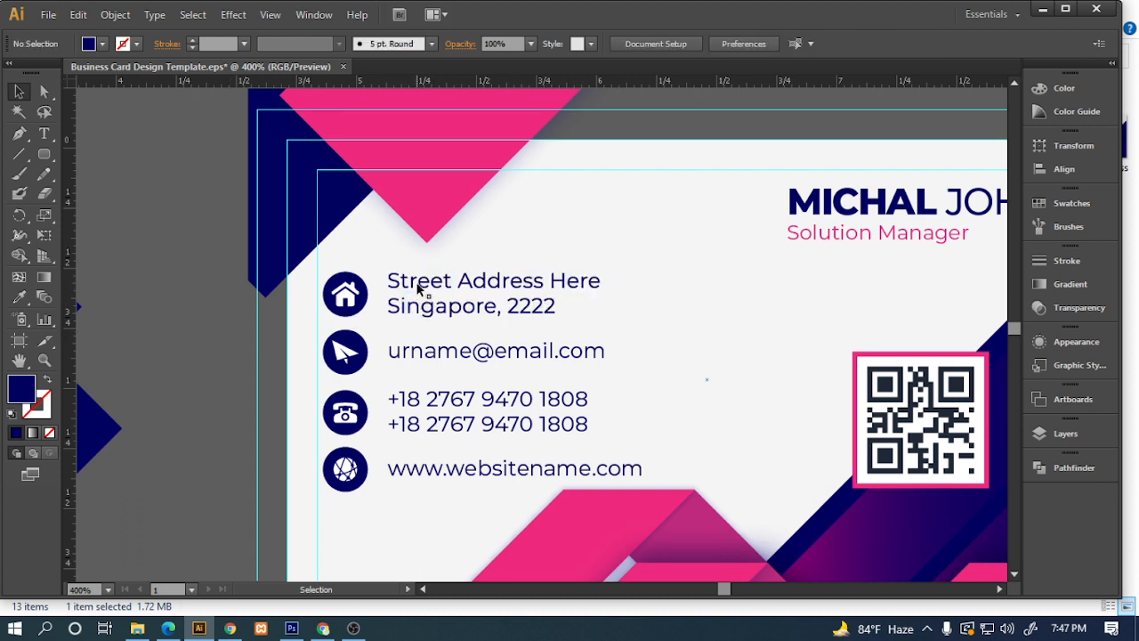
{"action": "left_click", "coordinate": [418, 284]}
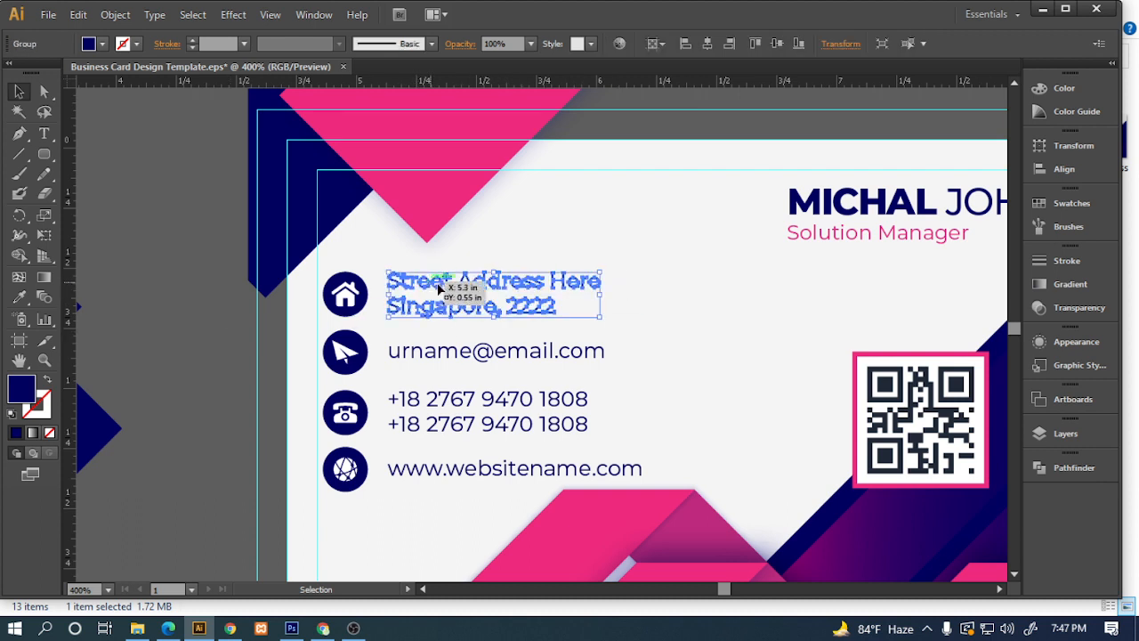
{"action": "left_click", "coordinate": [189, 363]}
{"action": "left_click", "coordinate": [502, 285]}
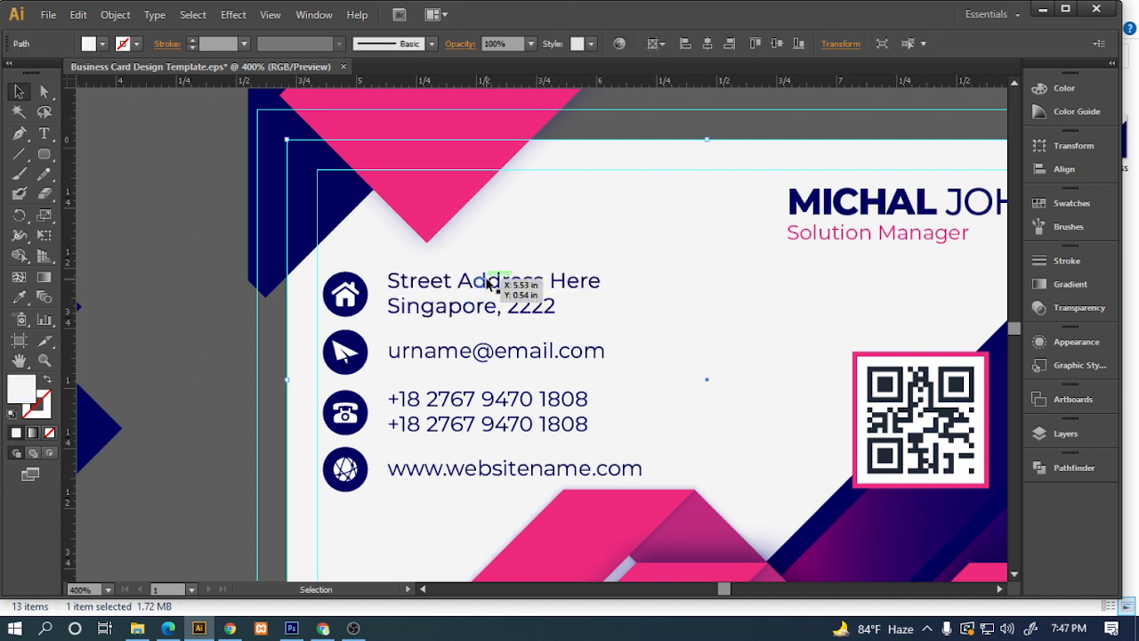
{"action": "left_click", "coordinate": [469, 353]}
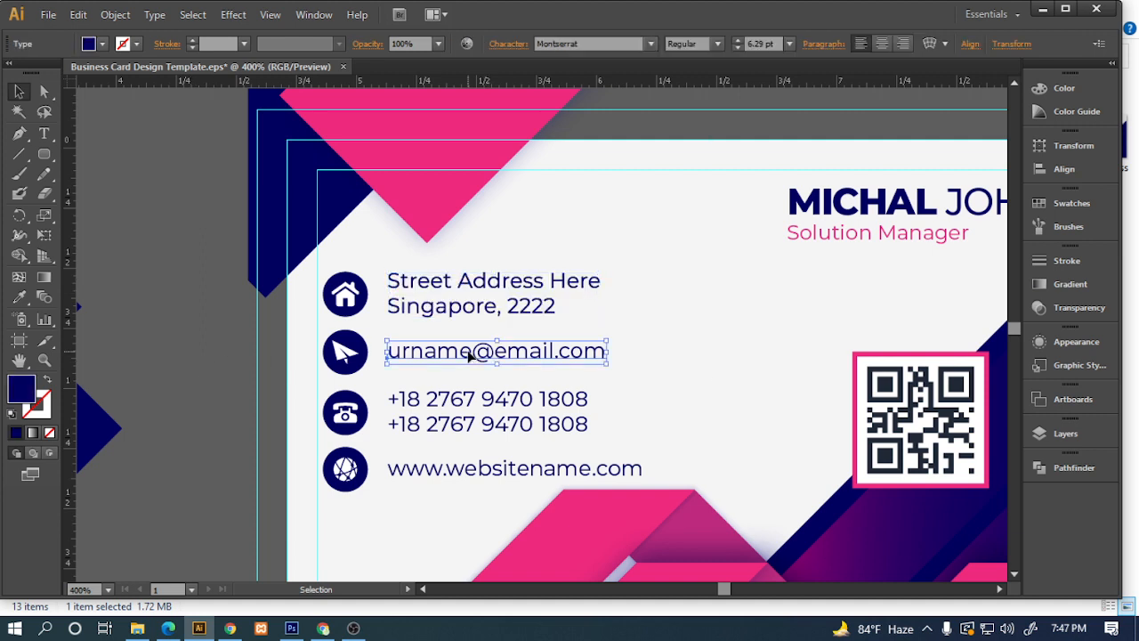
{"action": "right_click", "coordinate": [473, 356]}
{"action": "left_click", "coordinate": [528, 467]}
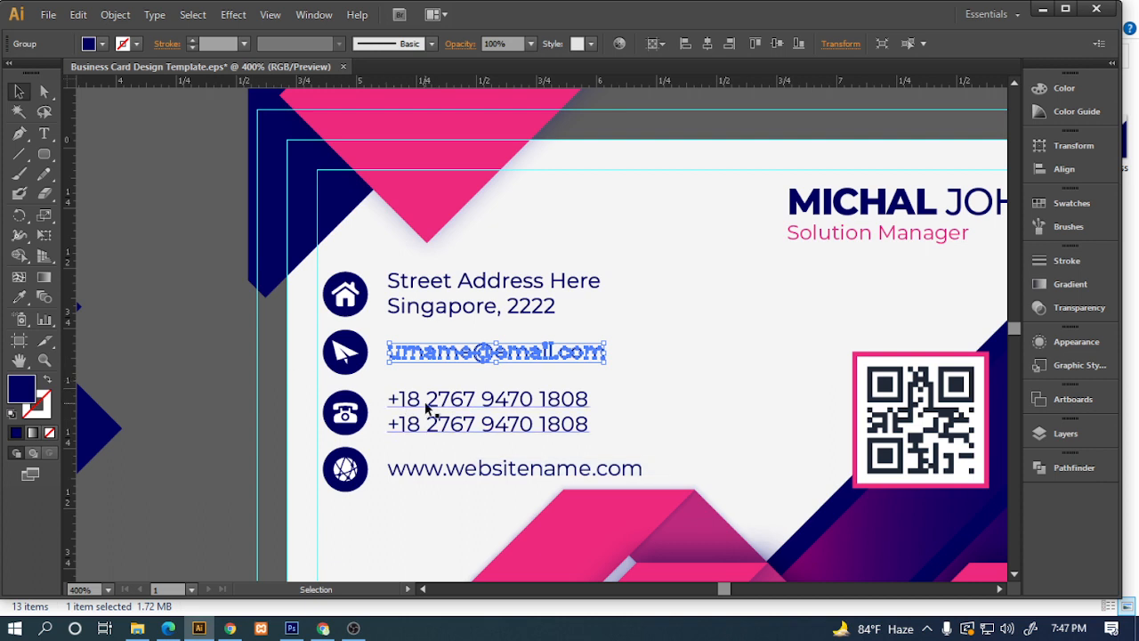
Ungroup the two phone number lines and convert them to outlines.
{"action": "right_click", "coordinate": [426, 406]}
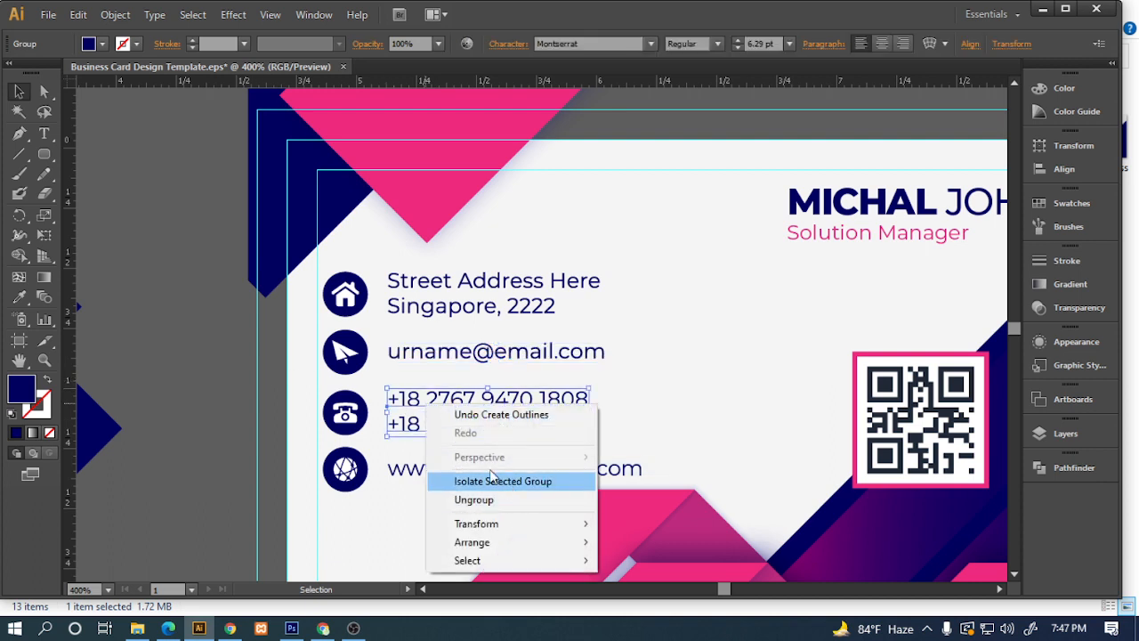
{"action": "left_click", "coordinate": [488, 501]}
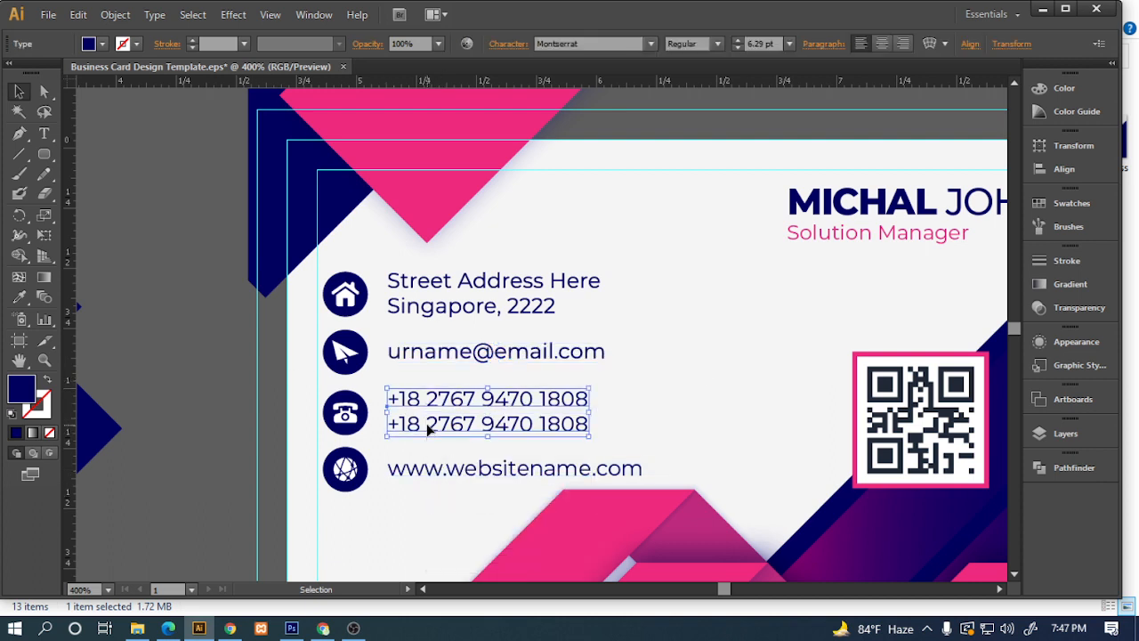
{"action": "right_click", "coordinate": [429, 427]}
{"action": "left_click", "coordinate": [471, 539]}
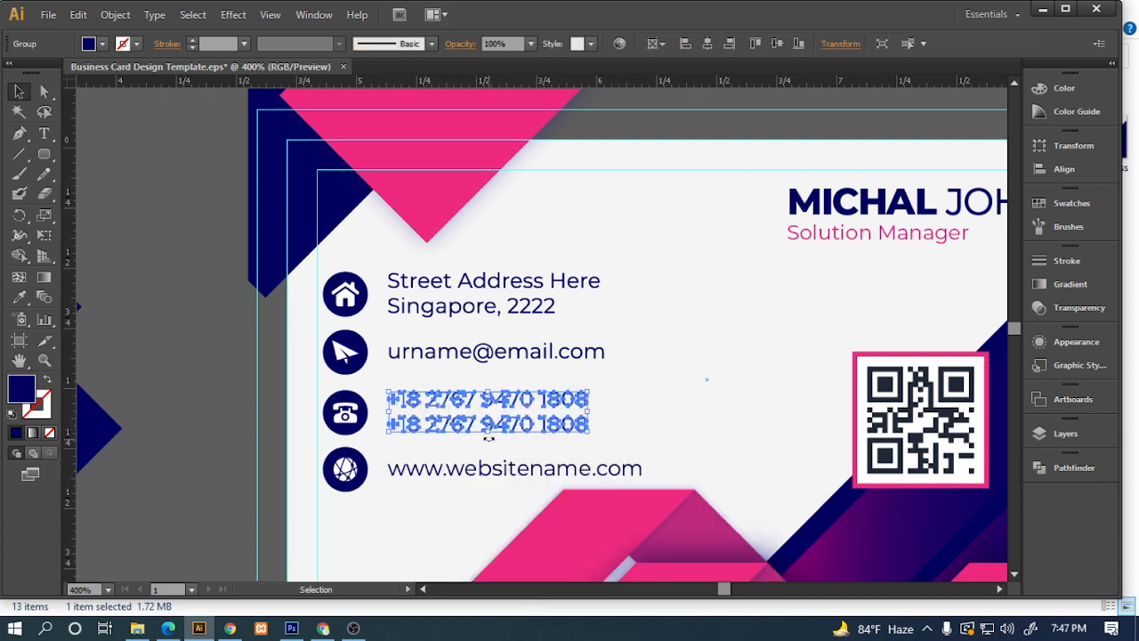
Select the address, e-mail, phone and website lines one at a time to compare outlined text with live text.
{"action": "left_click", "coordinate": [195, 427]}
{"action": "left_click", "coordinate": [436, 356]}
{"action": "left_click", "coordinate": [449, 302]}
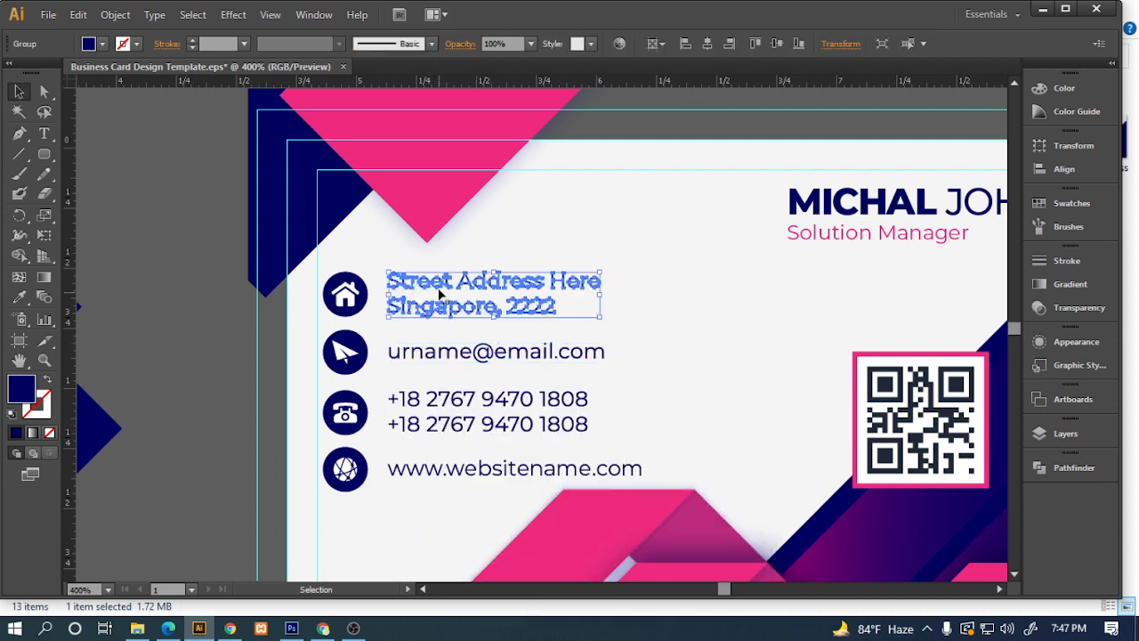
{"action": "left_click", "coordinate": [461, 402]}
{"action": "left_click", "coordinate": [462, 354]}
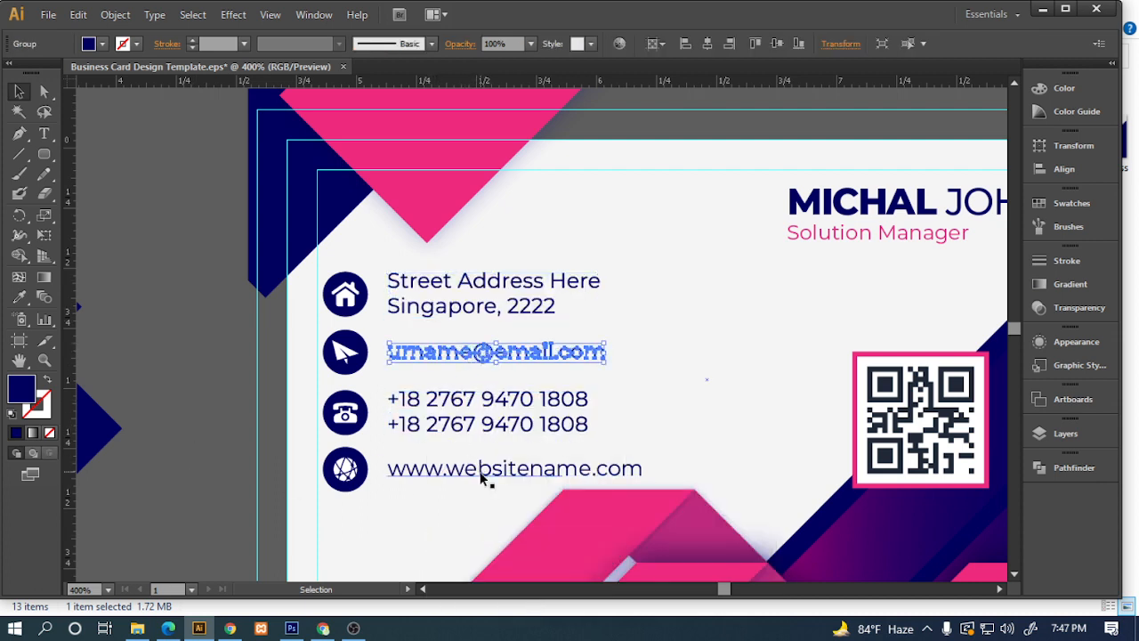
{"action": "left_click", "coordinate": [487, 478]}
{"action": "left_click", "coordinate": [234, 391]}
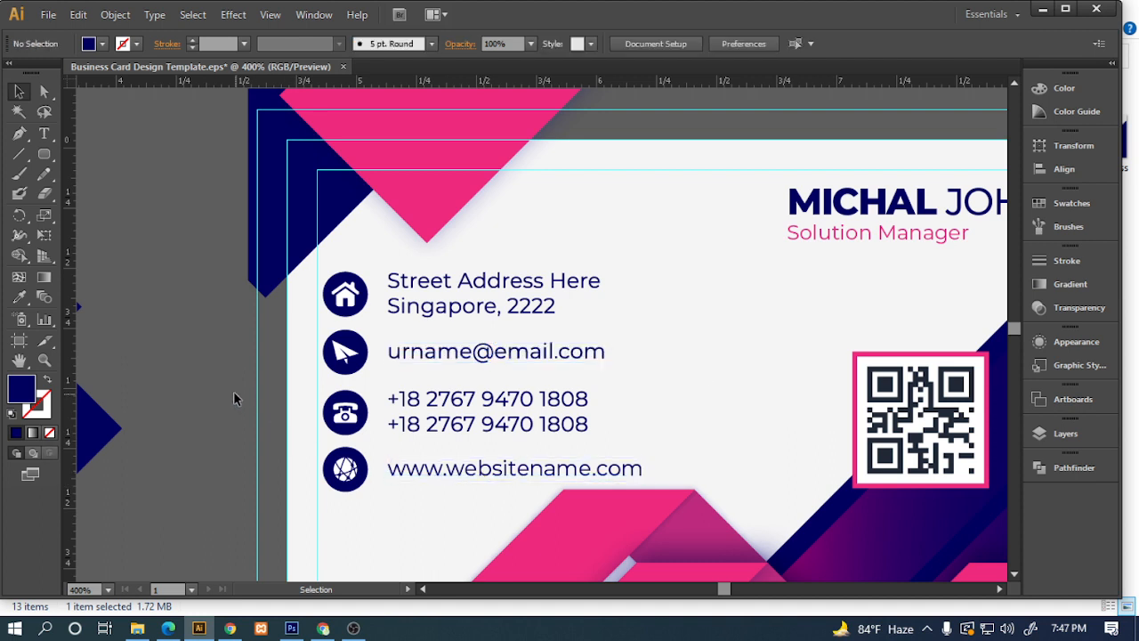
Select the live website line beside the globe icon and examine its font settings.
{"action": "left_click", "coordinate": [471, 470]}
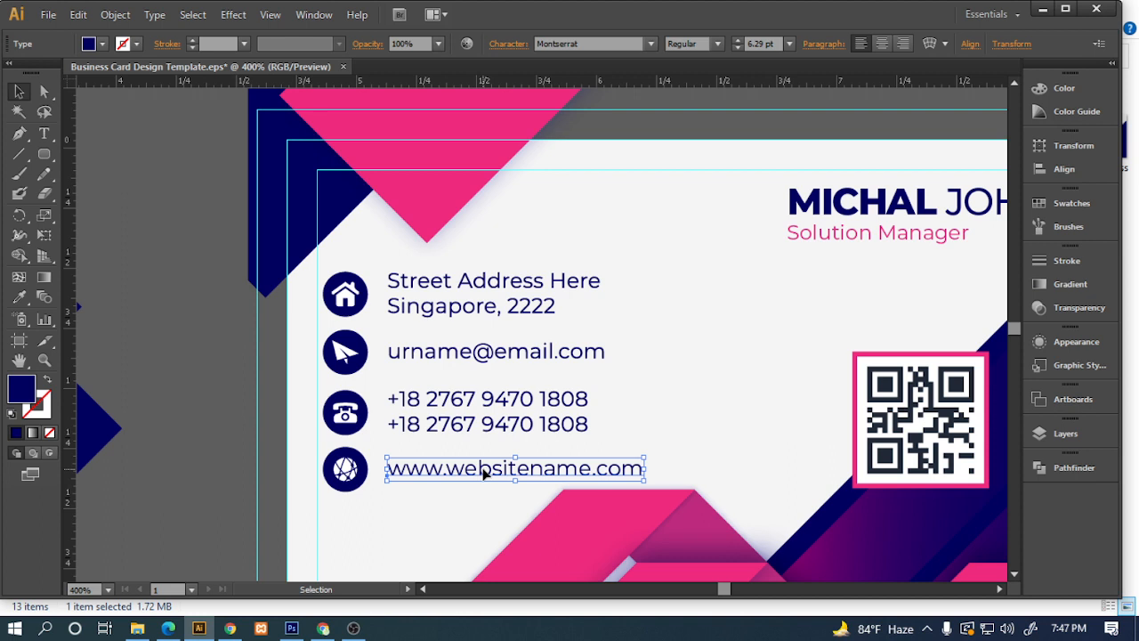
{"action": "left_click", "coordinate": [591, 44]}
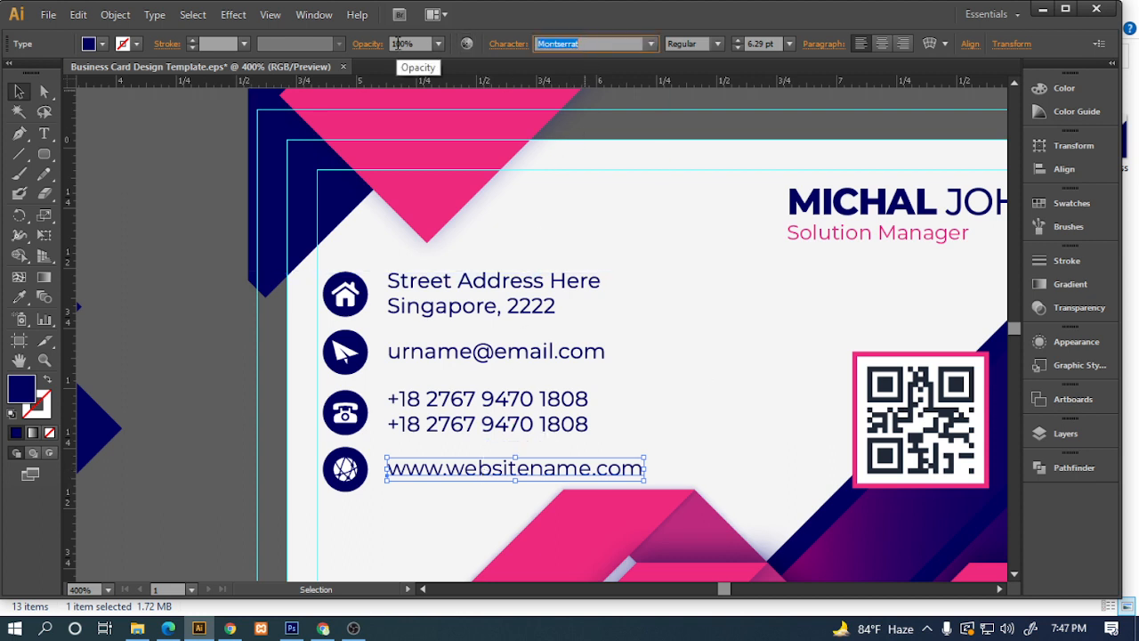
{"action": "left_click", "coordinate": [232, 353]}
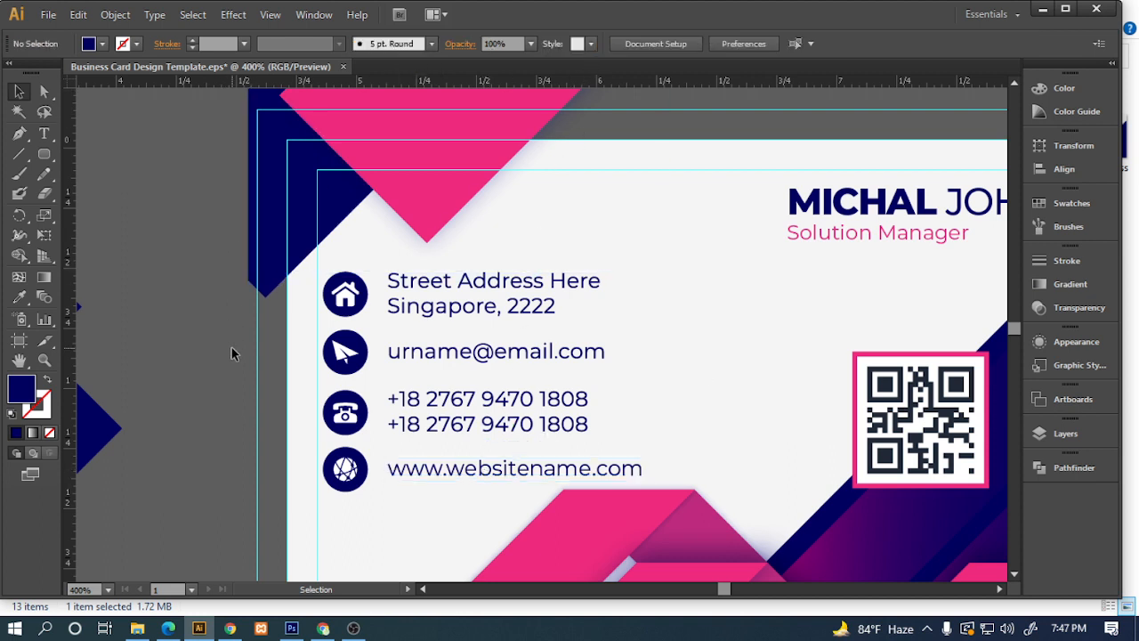
{"action": "left_click", "coordinate": [459, 476]}
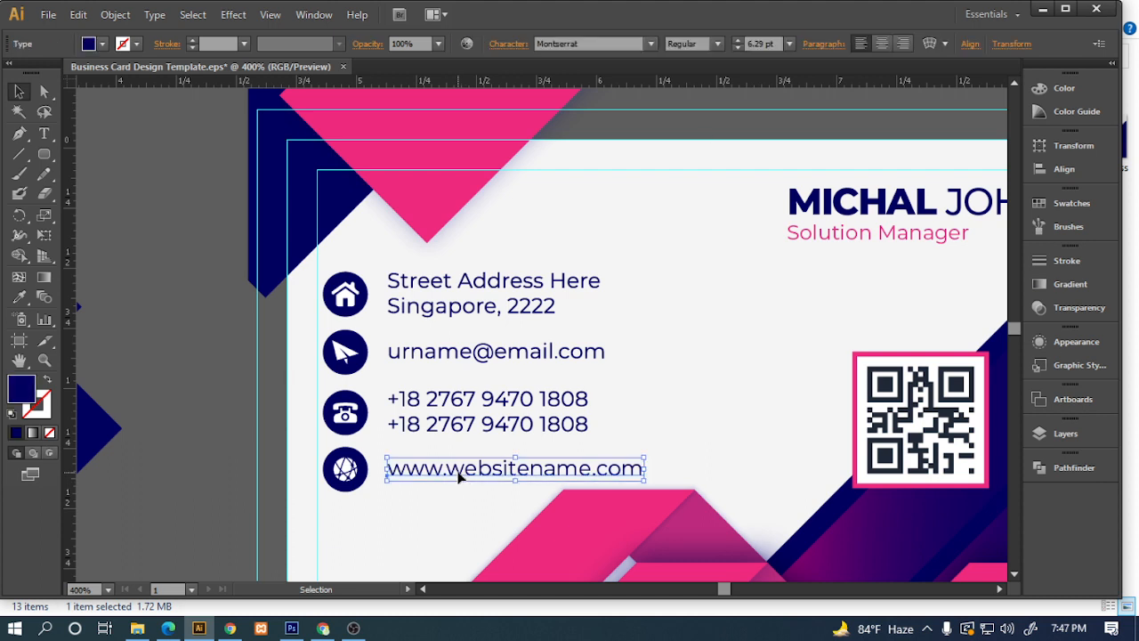
{"action": "left_click", "coordinate": [249, 391]}
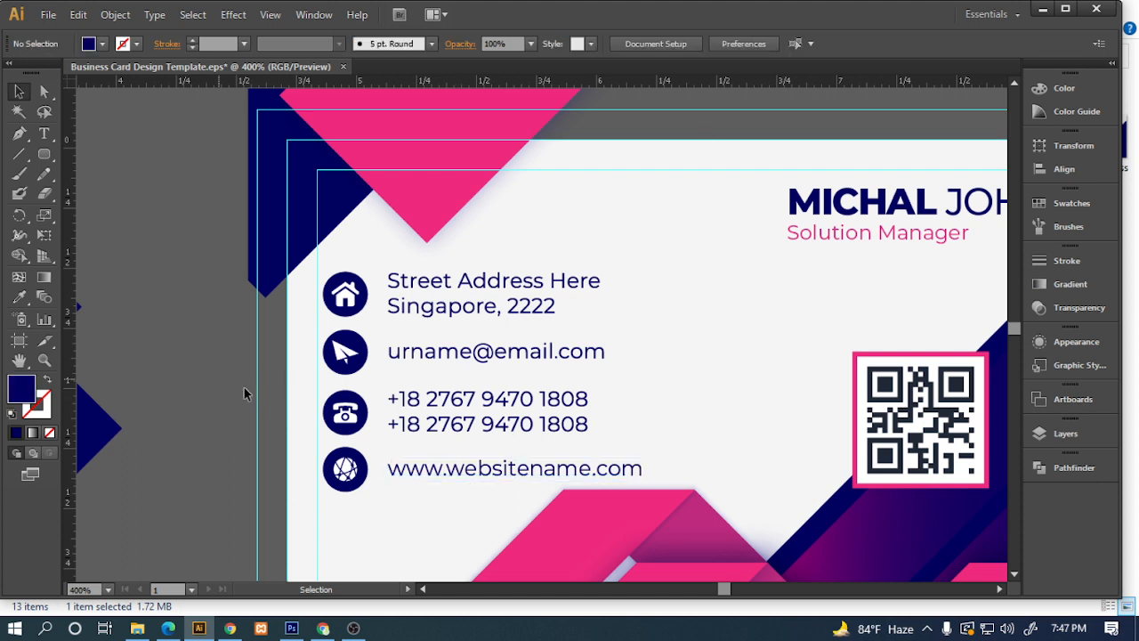
{"action": "left_click", "coordinate": [438, 476]}
{"action": "left_click", "coordinate": [223, 443]}
{"action": "left_click", "coordinate": [399, 481]}
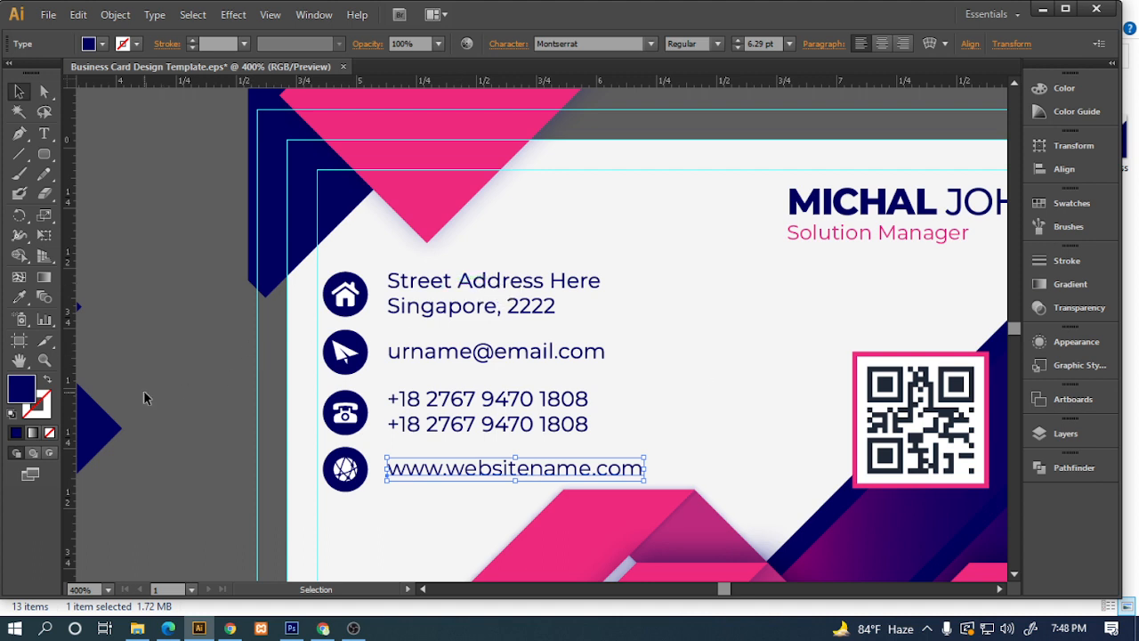
{"action": "left_click", "coordinate": [212, 412]}
{"action": "left_click", "coordinate": [476, 466]}
{"action": "left_click_drag", "start_coordinate": [268, 461], "coordinate": [268, 461]}
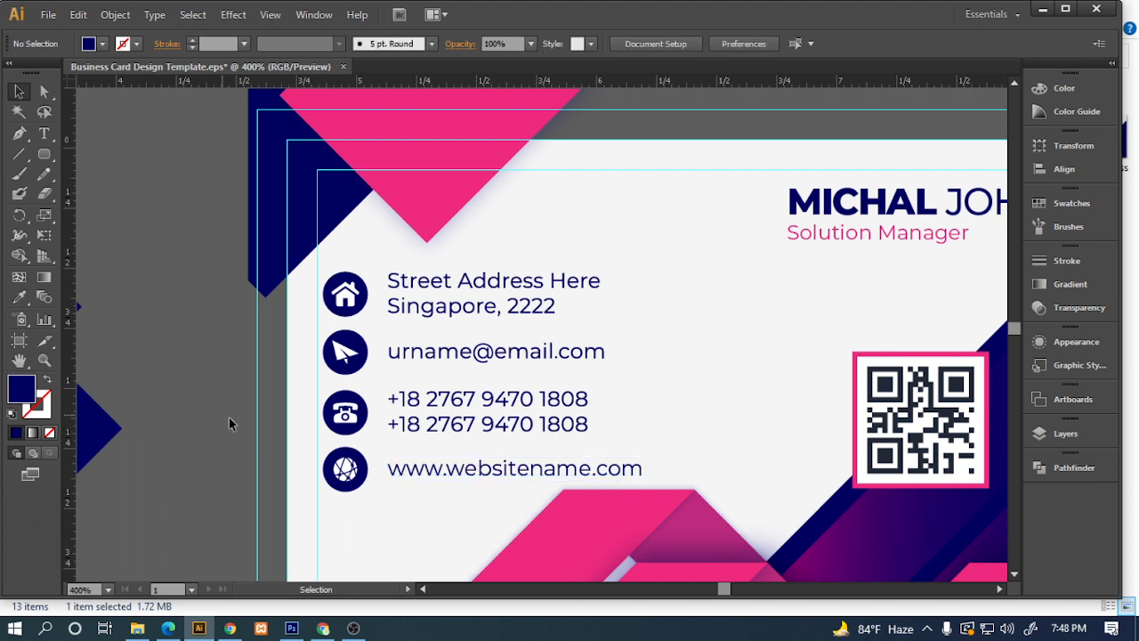
{"action": "left_click_drag", "start_coordinate": [222, 415], "coordinate": [274, 468]}
{"action": "left_click_drag", "start_coordinate": [277, 443], "coordinate": [276, 444]}
{"action": "left_click_drag", "start_coordinate": [225, 383], "coordinate": [279, 455]}
{"action": "left_click", "coordinate": [544, 474]}
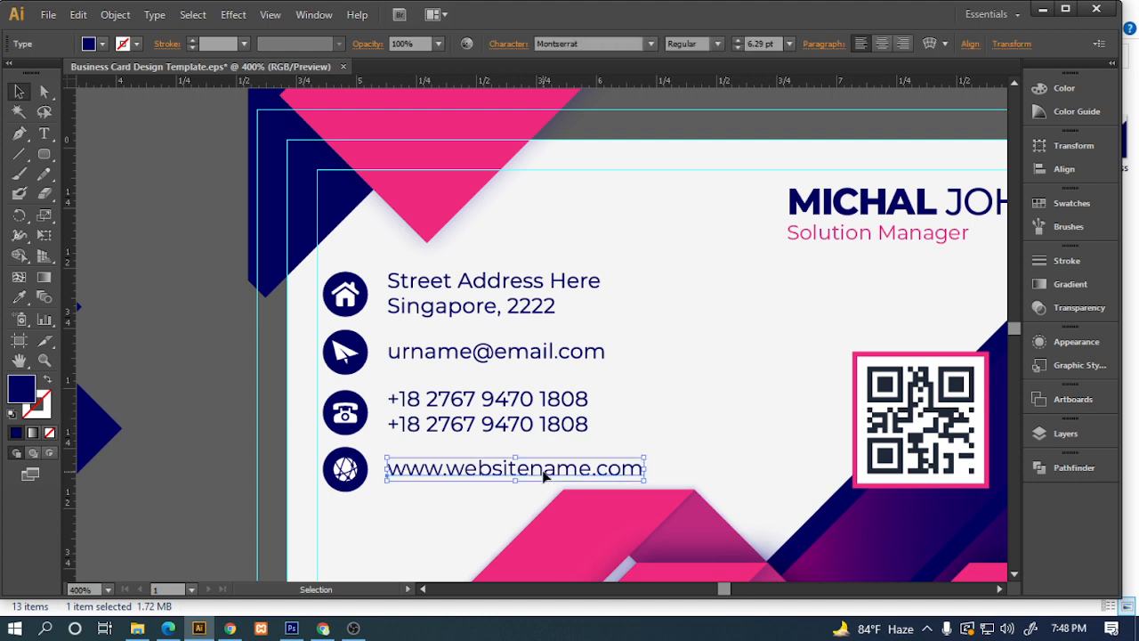
{"action": "left_click", "coordinate": [276, 458]}
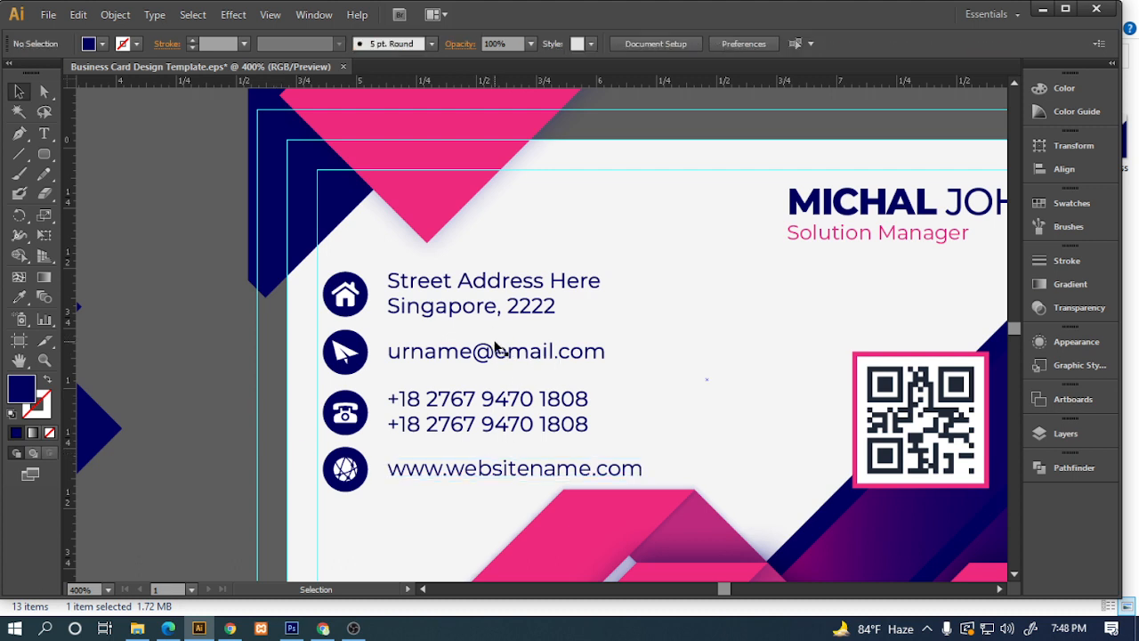
Go through the contact lines and the name and title block again to see which text is still editable.
{"action": "left_click", "coordinate": [496, 352]}
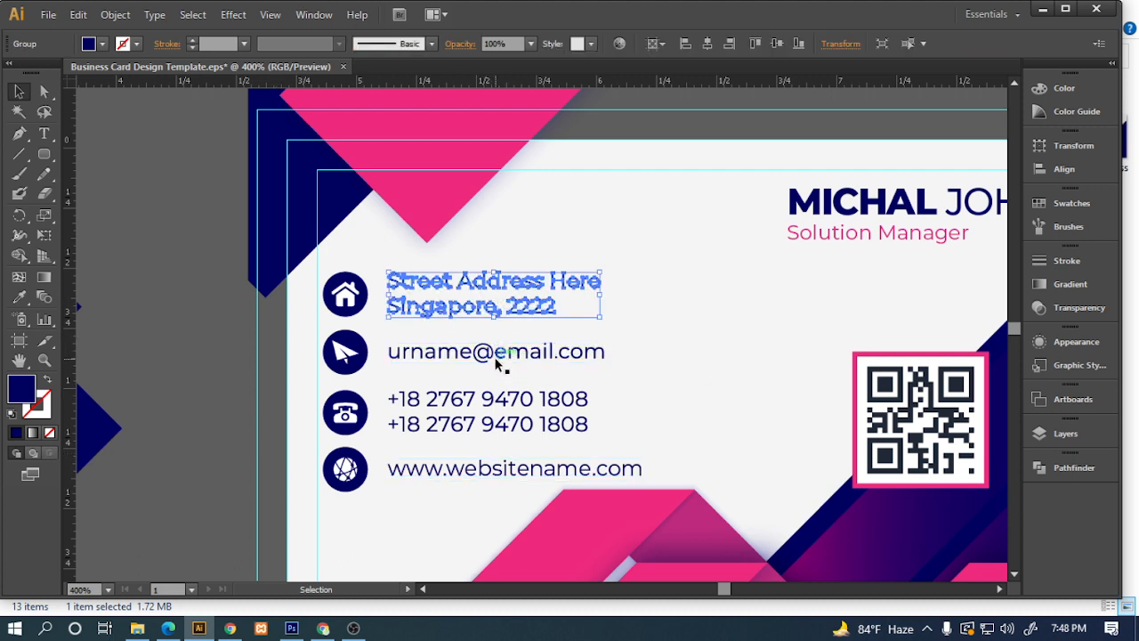
{"action": "left_click", "coordinate": [505, 405]}
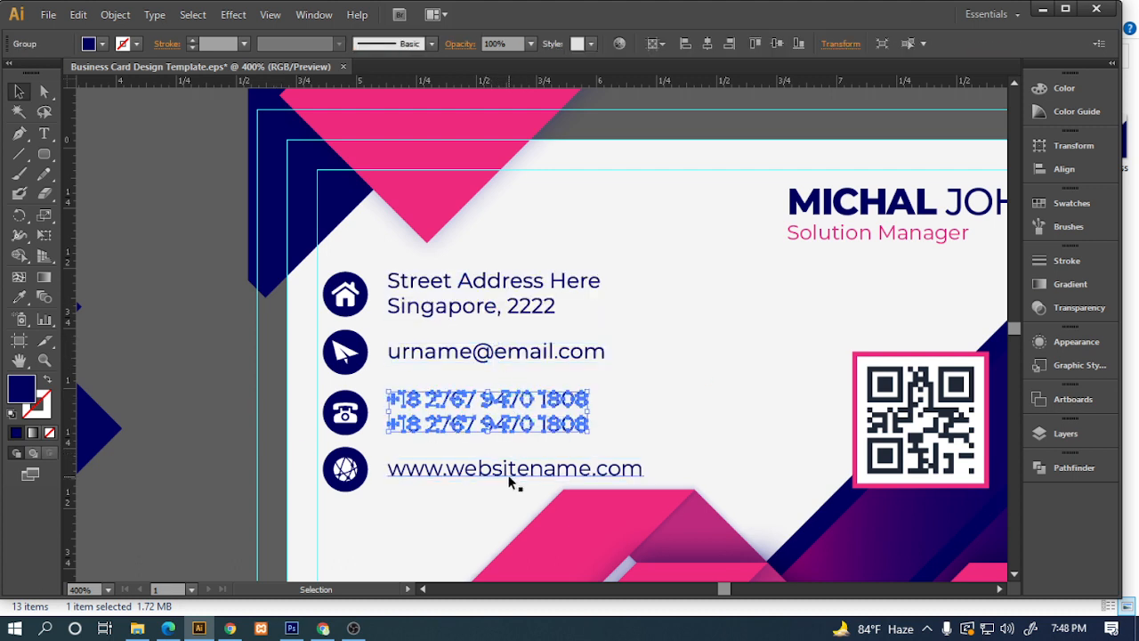
{"action": "left_click", "coordinate": [512, 475]}
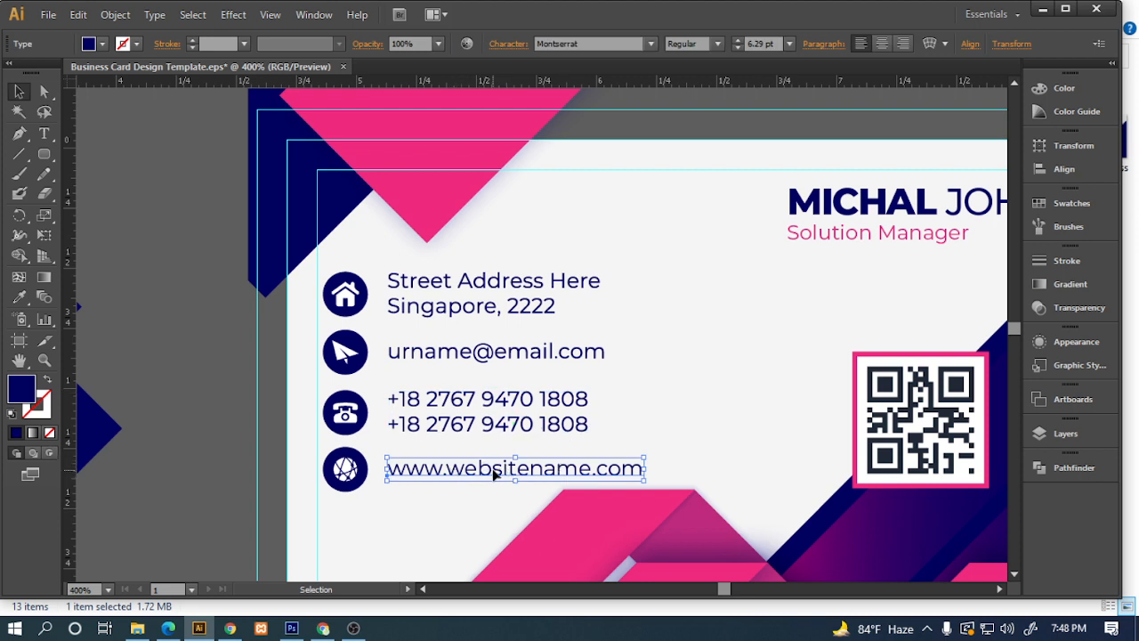
{"action": "left_click_drag", "start_coordinate": [220, 402], "coordinate": [276, 450]}
{"action": "left_click", "coordinate": [436, 467]}
{"action": "scroll", "coordinate": [583, 468], "scroll_direction": "down", "scroll_amount": 4}
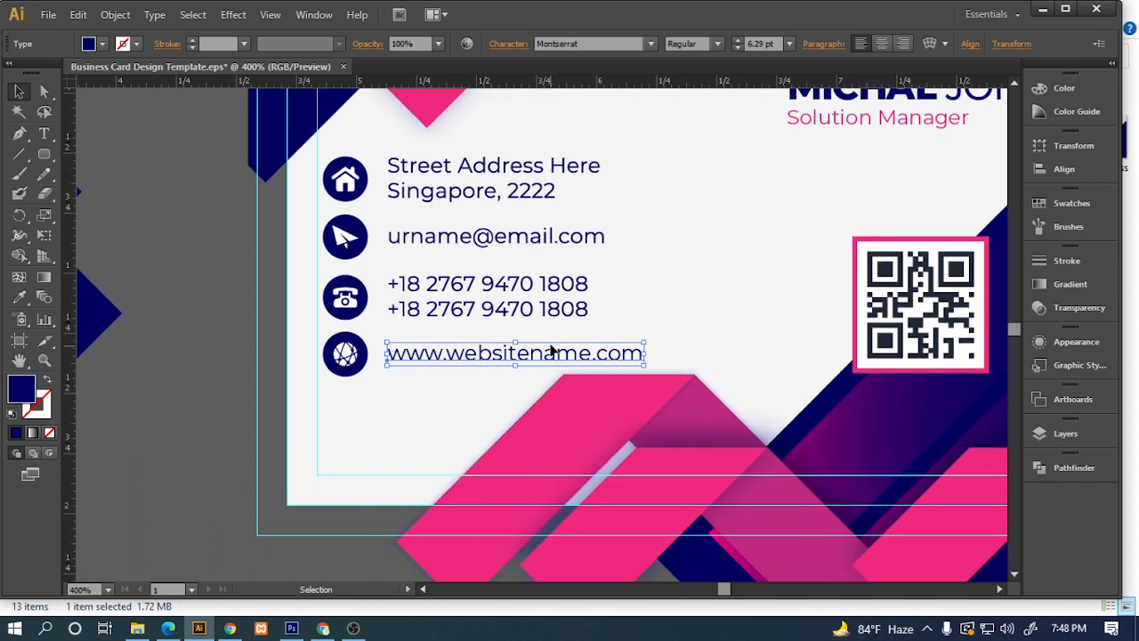
{"action": "left_click", "coordinate": [520, 307]}
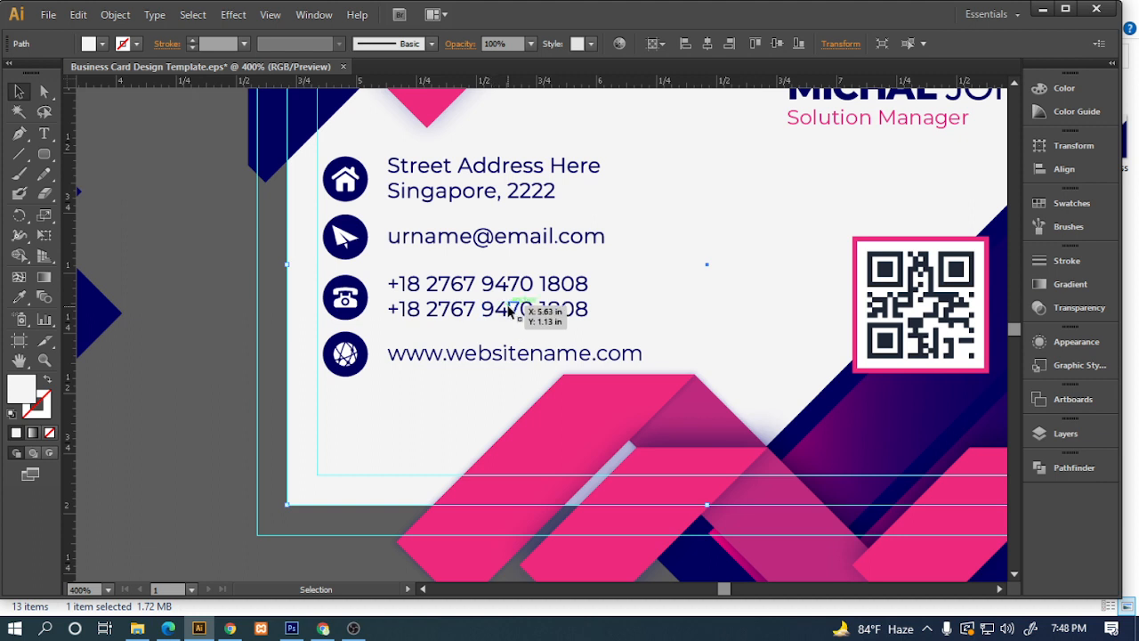
{"action": "left_click", "coordinate": [513, 311]}
{"action": "left_click", "coordinate": [483, 353]}
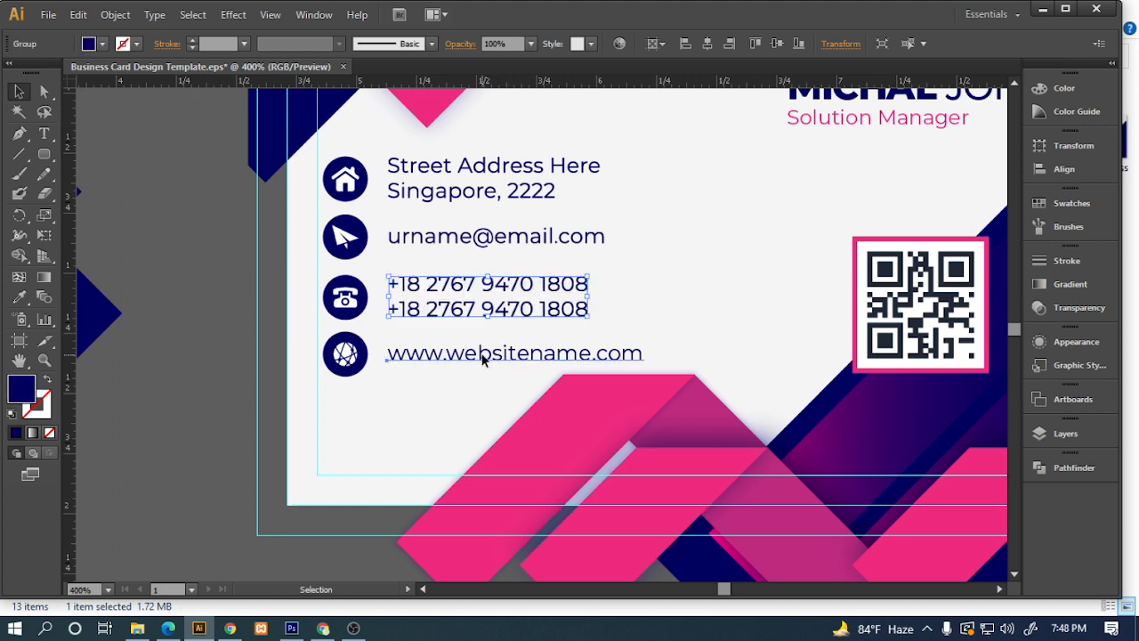
{"action": "left_click", "coordinate": [517, 281]}
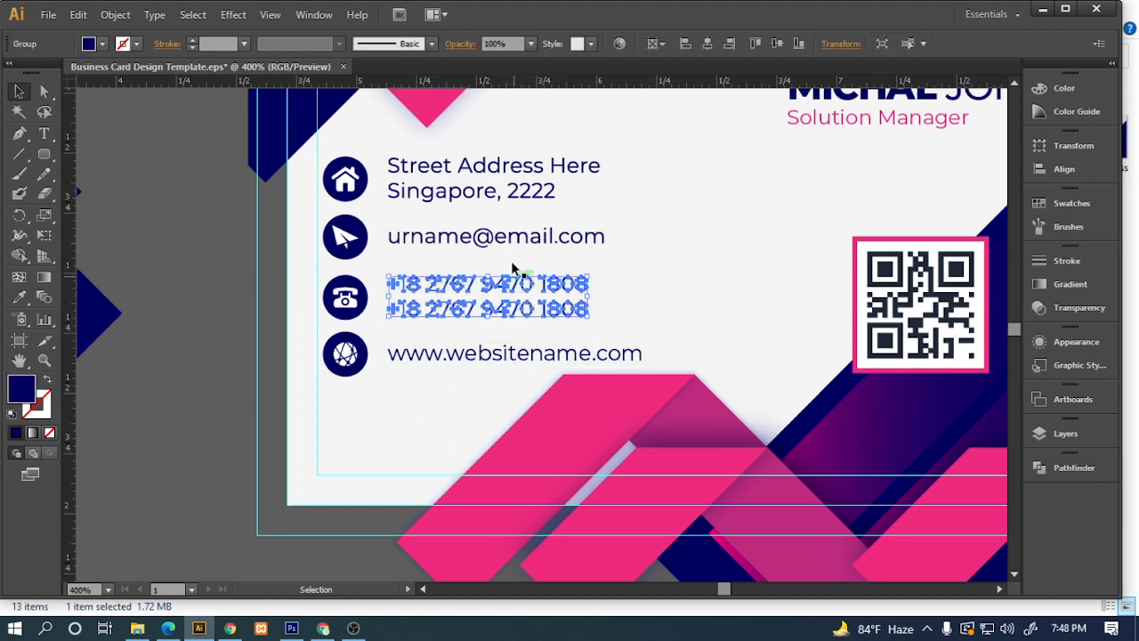
{"action": "left_click", "coordinate": [510, 239]}
{"action": "left_click", "coordinate": [493, 189]}
{"action": "left_click", "coordinate": [809, 116]}
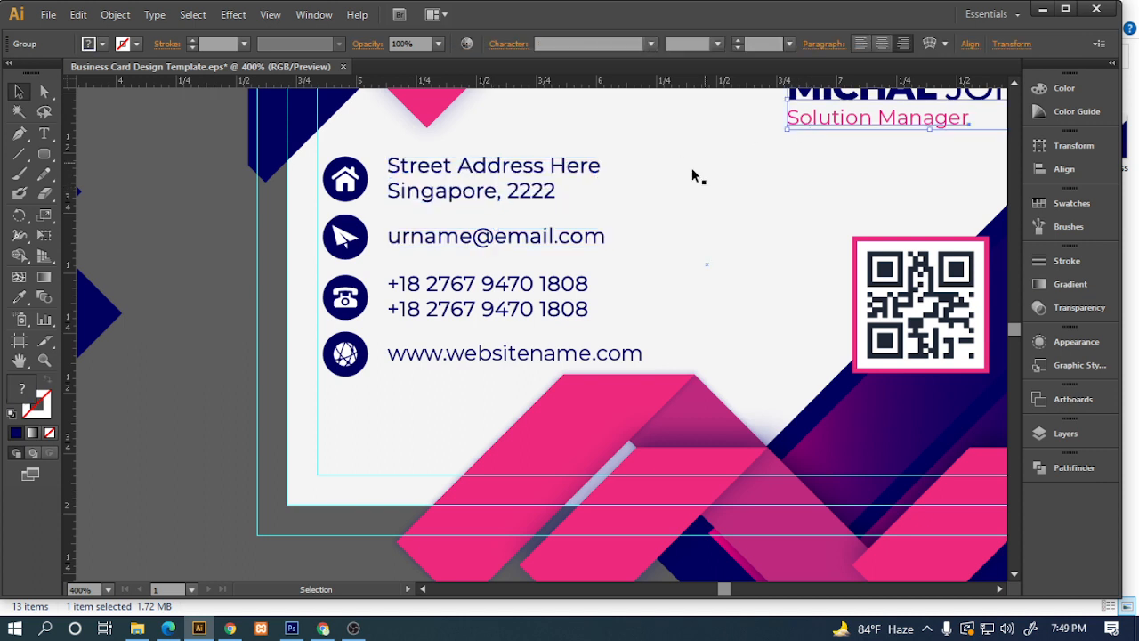
{"action": "left_click", "coordinate": [562, 254]}
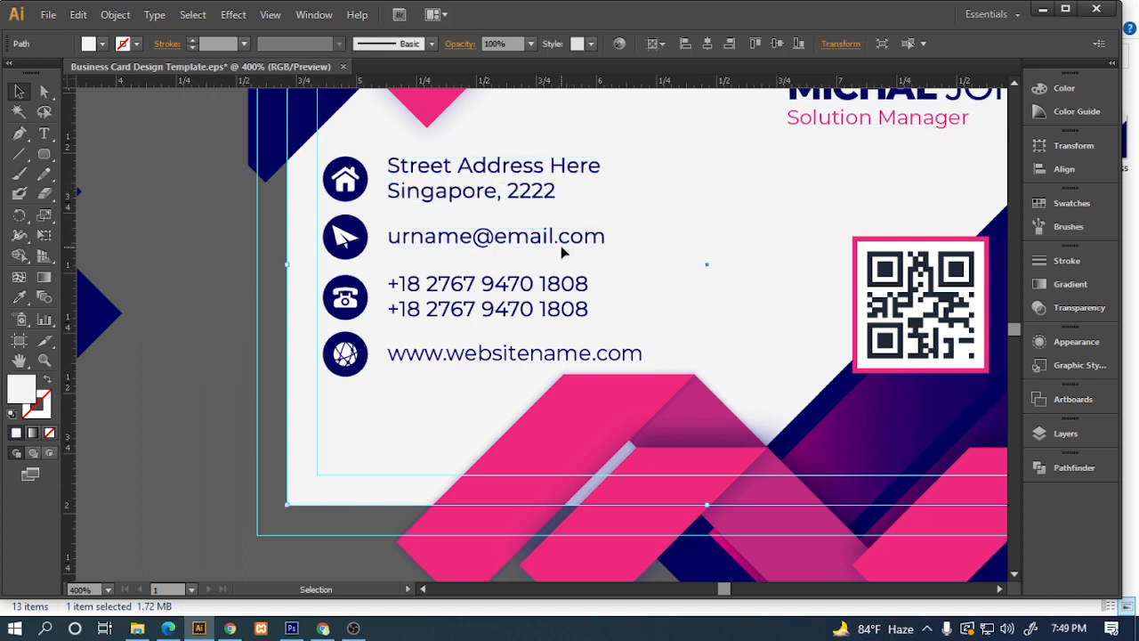
Undo the outline conversions of the contact text so it is live type again.
{"action": "key", "text": "ctrl+z"}
{"action": "key", "text": "ctrl+z"}
{"action": "key", "text": "ctrl+z"}
{"action": "key", "text": "ctrl+z"}
{"action": "key", "text": "ctrl+z"}
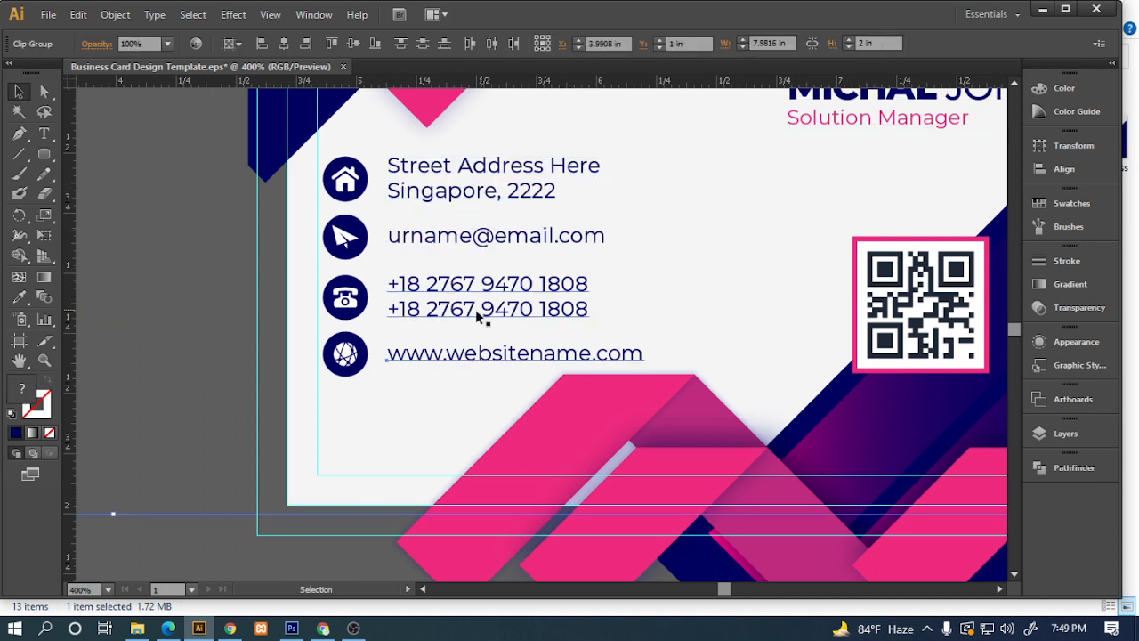
{"action": "scroll", "coordinate": [475, 309], "scroll_direction": "down", "scroll_amount": 5}
{"action": "key", "text": "ctrl+z"}
{"action": "left_click", "coordinate": [678, 380]}
{"action": "scroll", "coordinate": [456, 356], "scroll_direction": "up", "scroll_amount": 1}
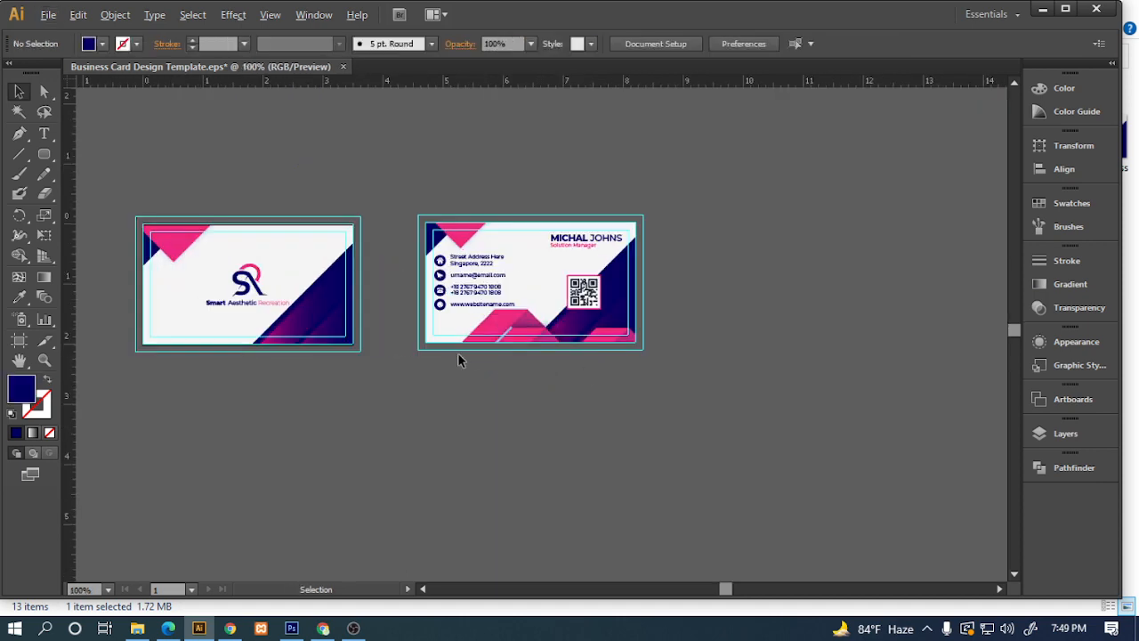
{"action": "scroll", "coordinate": [459, 359], "scroll_direction": "up", "scroll_amount": 2}
{"action": "left_click_drag", "start_coordinate": [435, 366], "coordinate": [523, 427]}
{"action": "scroll", "coordinate": [524, 427], "scroll_direction": "down", "scroll_amount": 1}
{"action": "left_click_drag", "start_coordinate": [402, 351], "coordinate": [449, 342]}
{"action": "scroll", "coordinate": [462, 363], "scroll_direction": "down", "scroll_amount": 1}
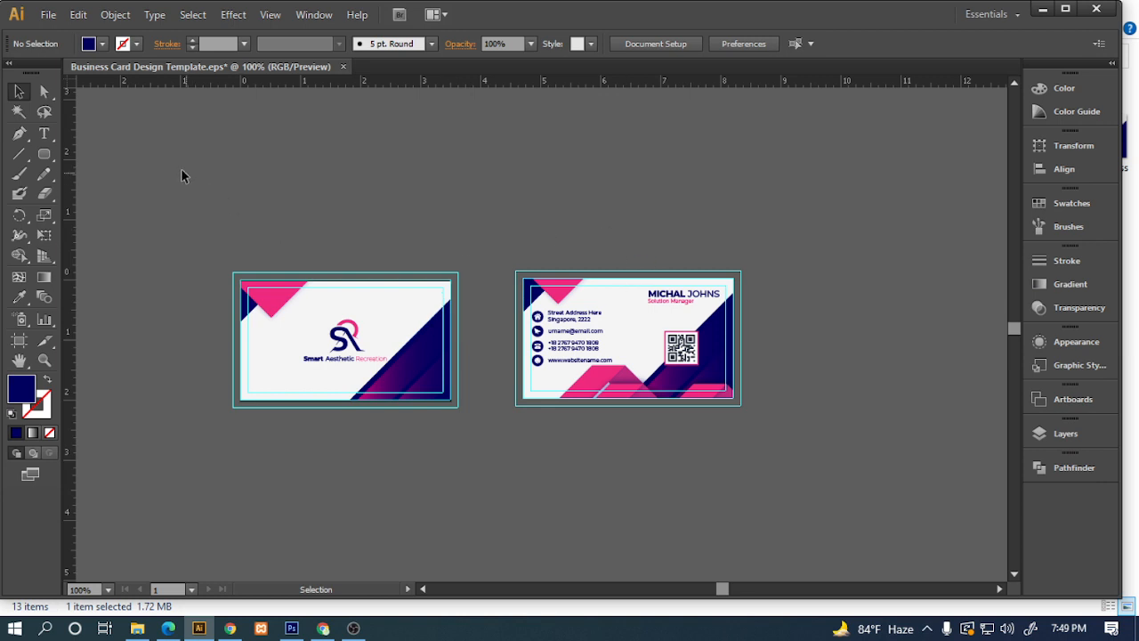
Save the document as Business Card Design Template.ai in Adobe Illustrator (*.AI) format, accepting the Illustrator CS6 version options.
{"action": "left_click", "coordinate": [50, 16]}
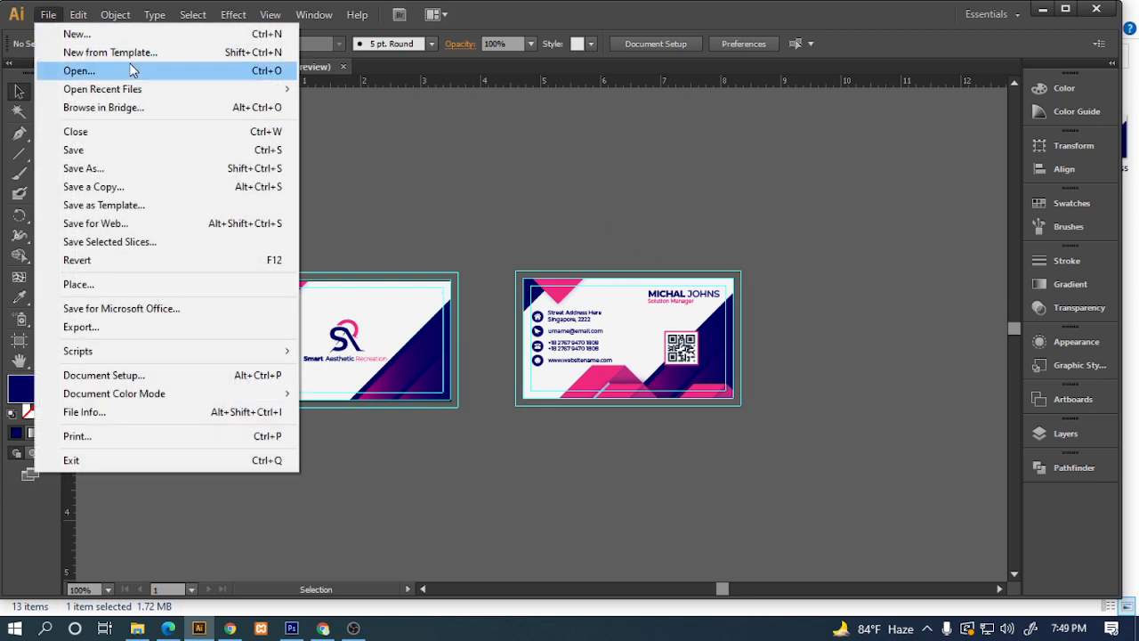
{"action": "left_click", "coordinate": [96, 171]}
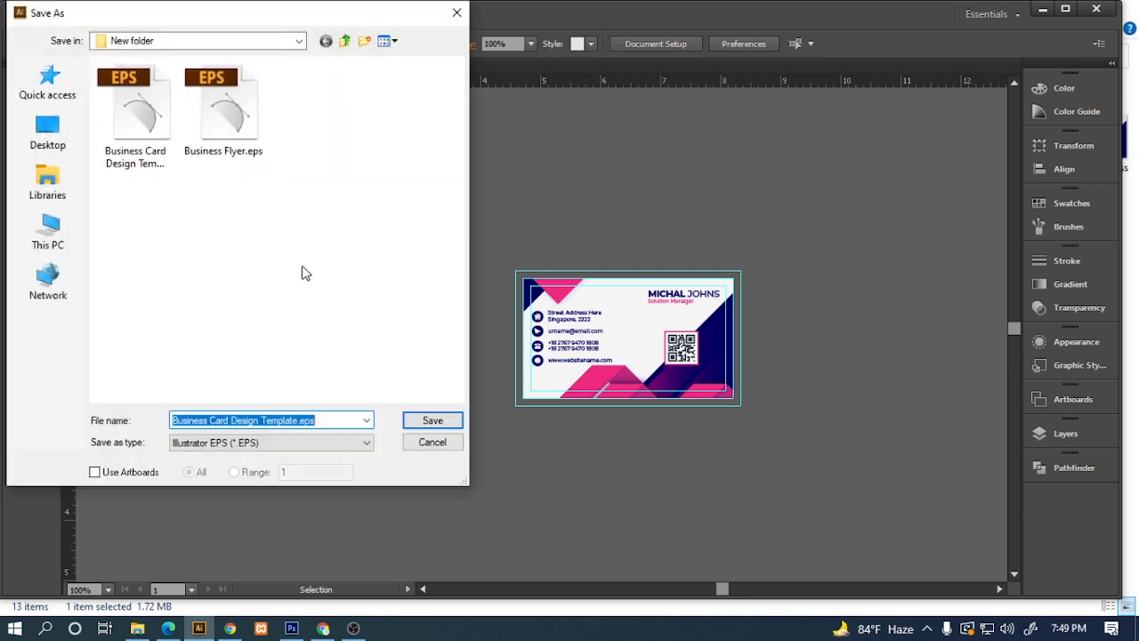
{"action": "left_click", "coordinate": [197, 445]}
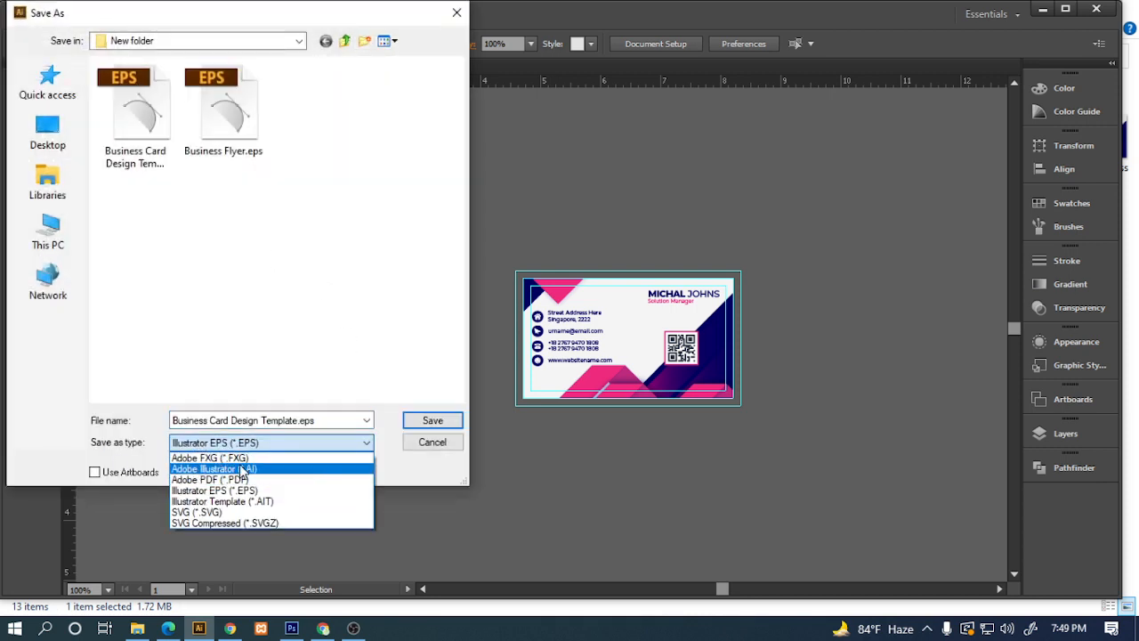
{"action": "left_click", "coordinate": [254, 469]}
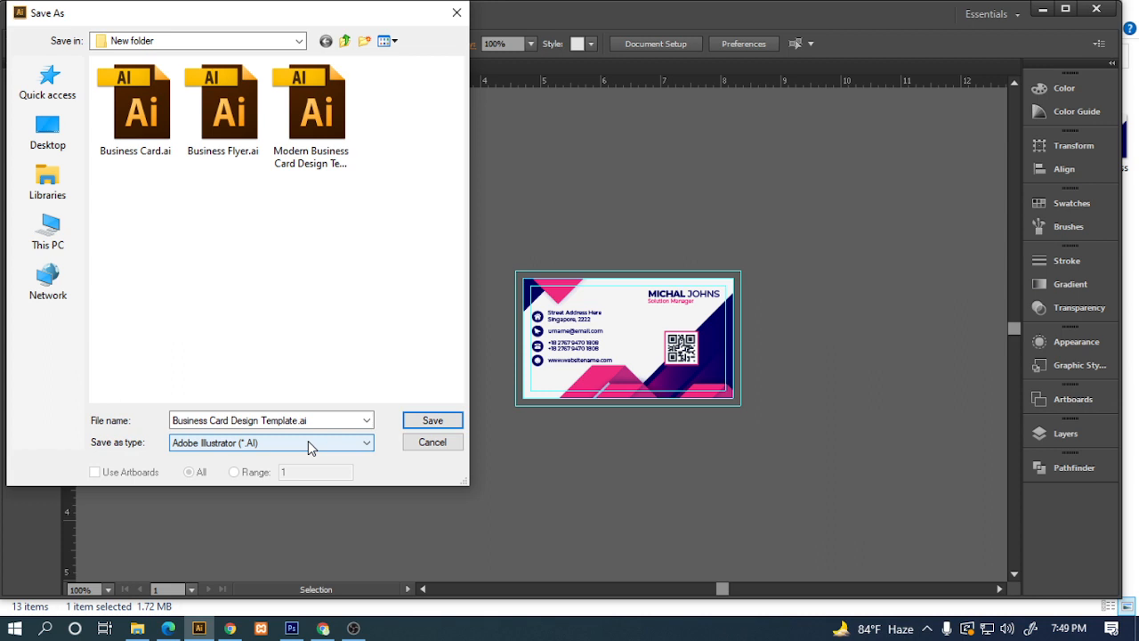
{"action": "left_click", "coordinate": [331, 421]}
{"action": "left_click", "coordinate": [333, 423]}
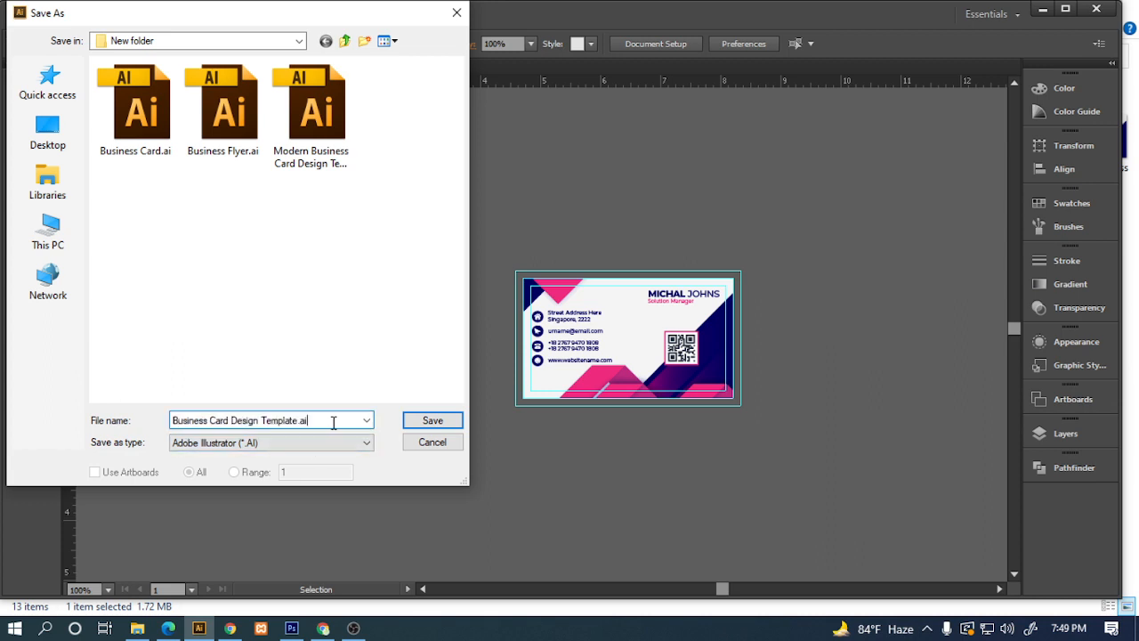
{"action": "left_click", "coordinate": [239, 443]}
{"action": "left_click", "coordinate": [242, 468]}
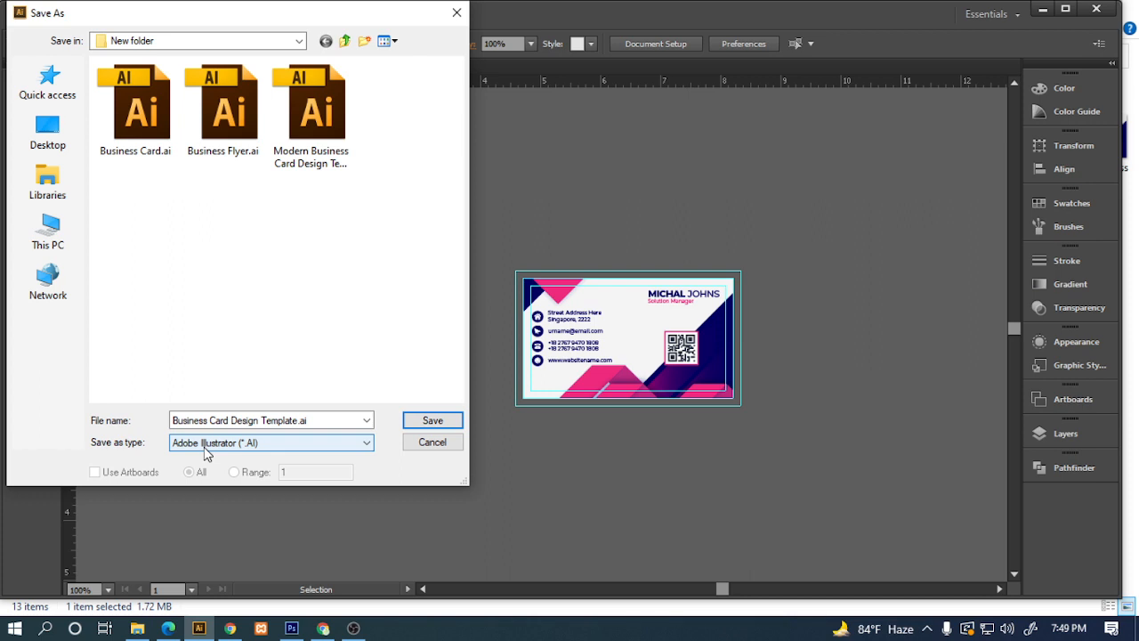
{"action": "left_click", "coordinate": [452, 425]}
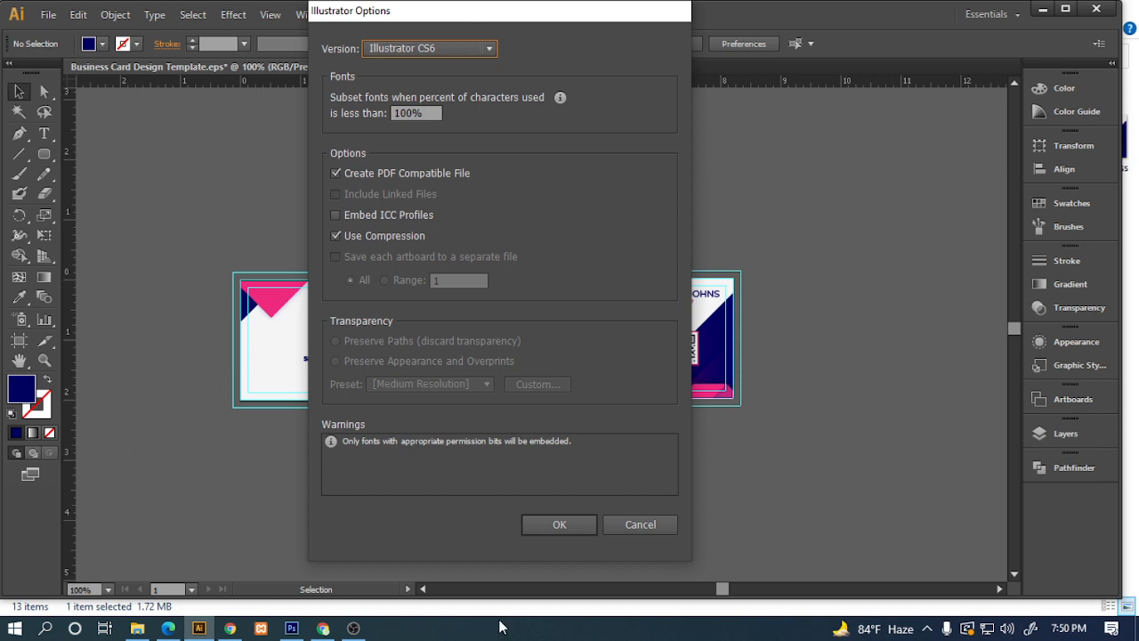
{"action": "left_click", "coordinate": [559, 525]}
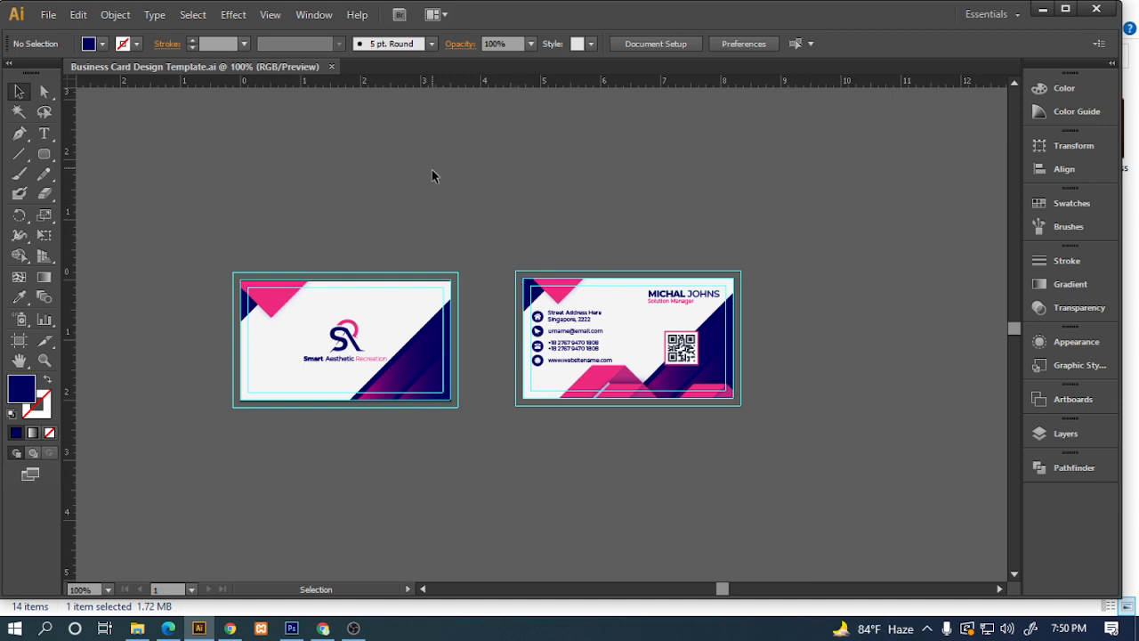
Save the document as Business Card Design Template.eps in Illustrator EPS (*.EPS) format, replacing the existing file.
{"action": "left_click", "coordinate": [54, 16]}
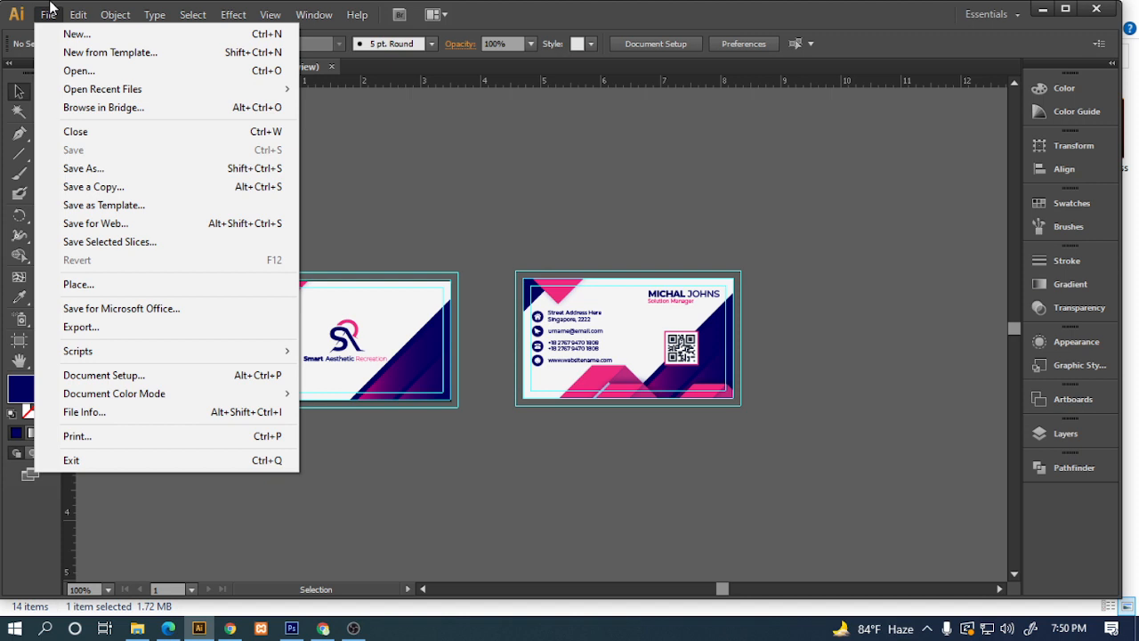
{"action": "left_click", "coordinate": [122, 174]}
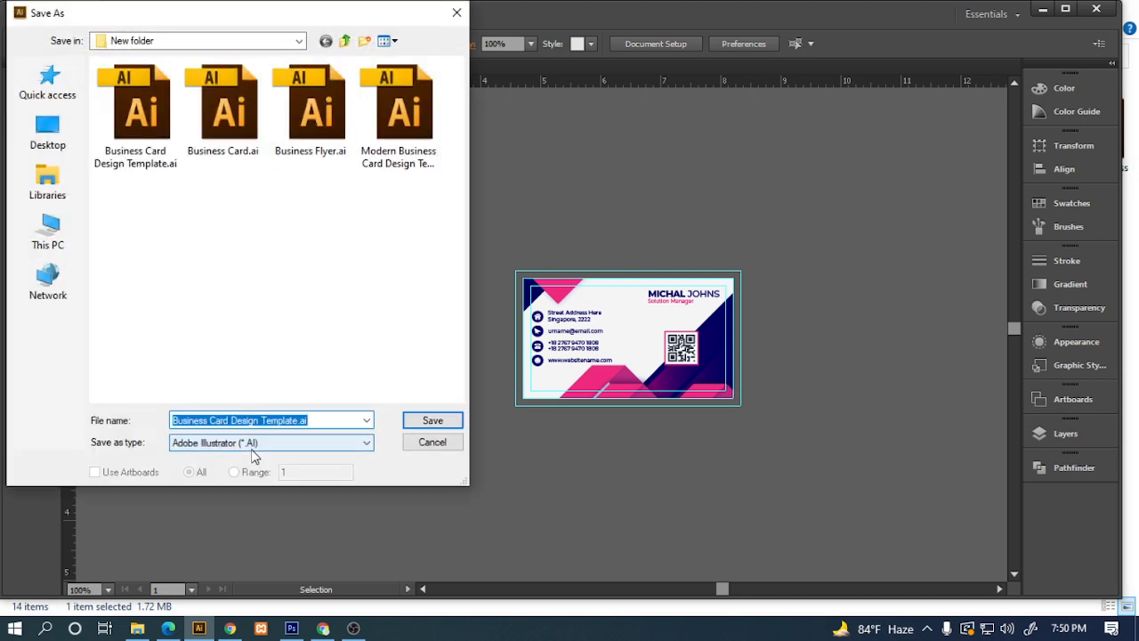
{"action": "left_click", "coordinate": [252, 453]}
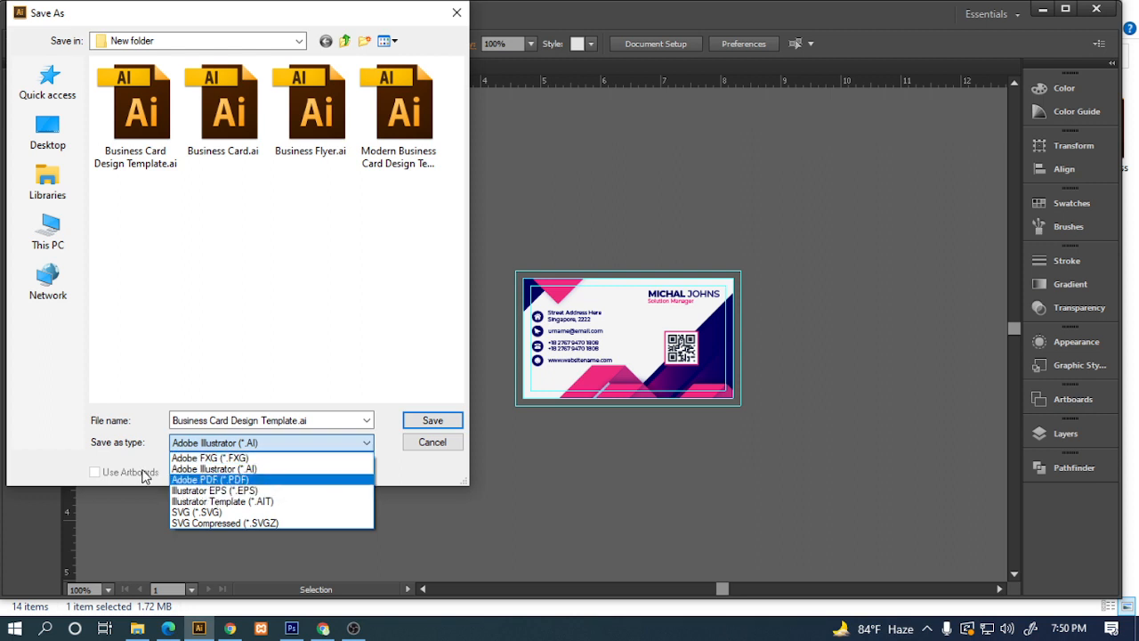
{"action": "left_click", "coordinate": [236, 491]}
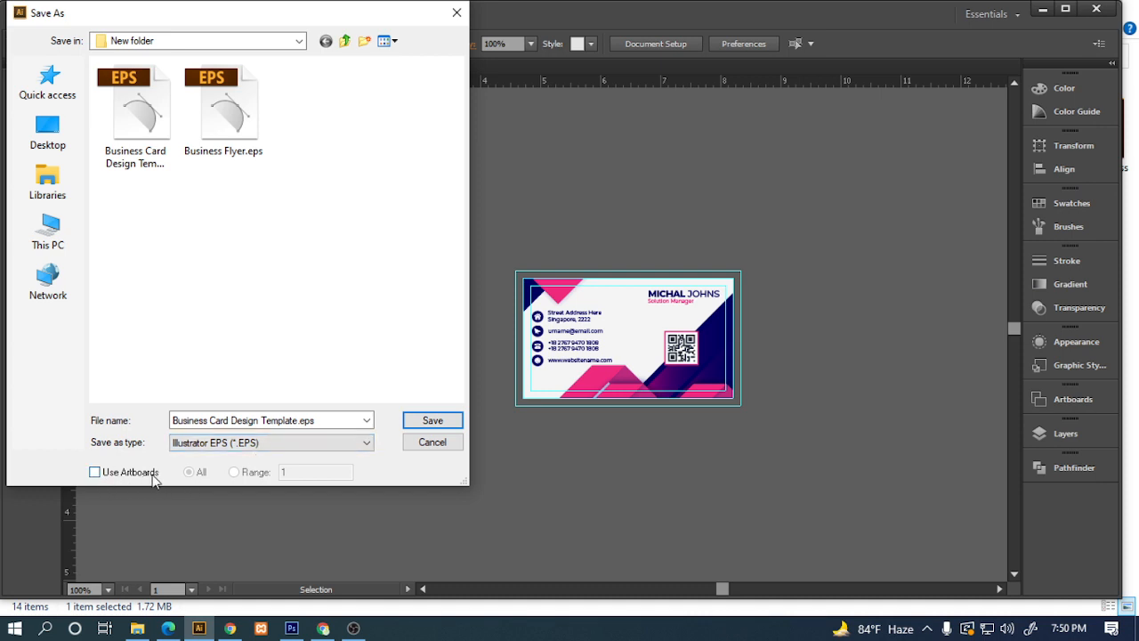
{"action": "left_click", "coordinate": [433, 420]}
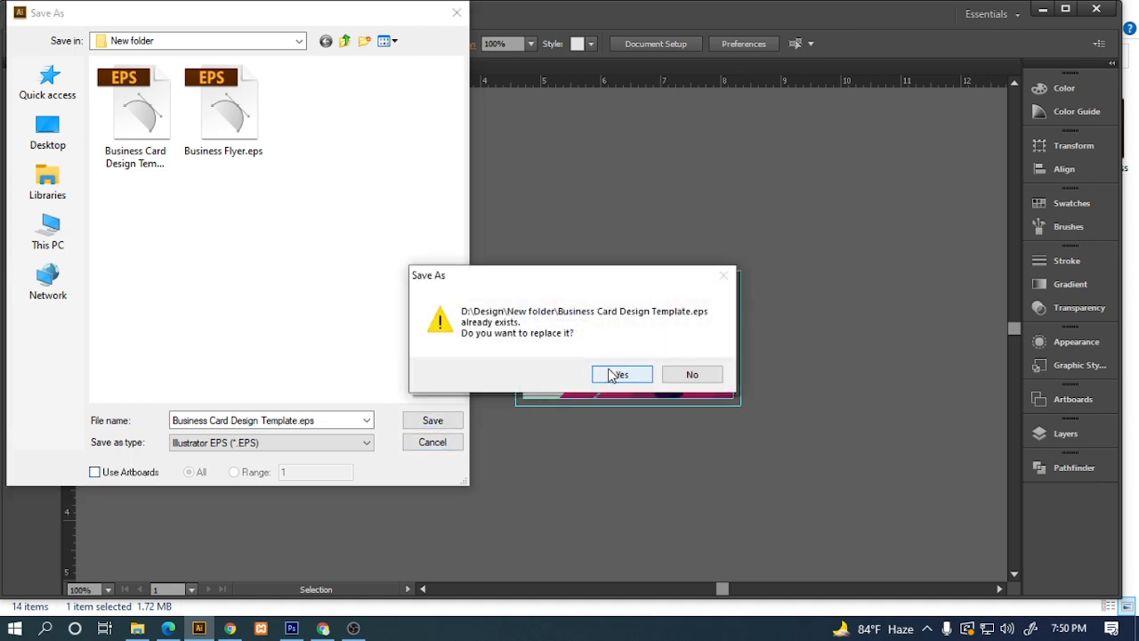
{"action": "left_click", "coordinate": [618, 375]}
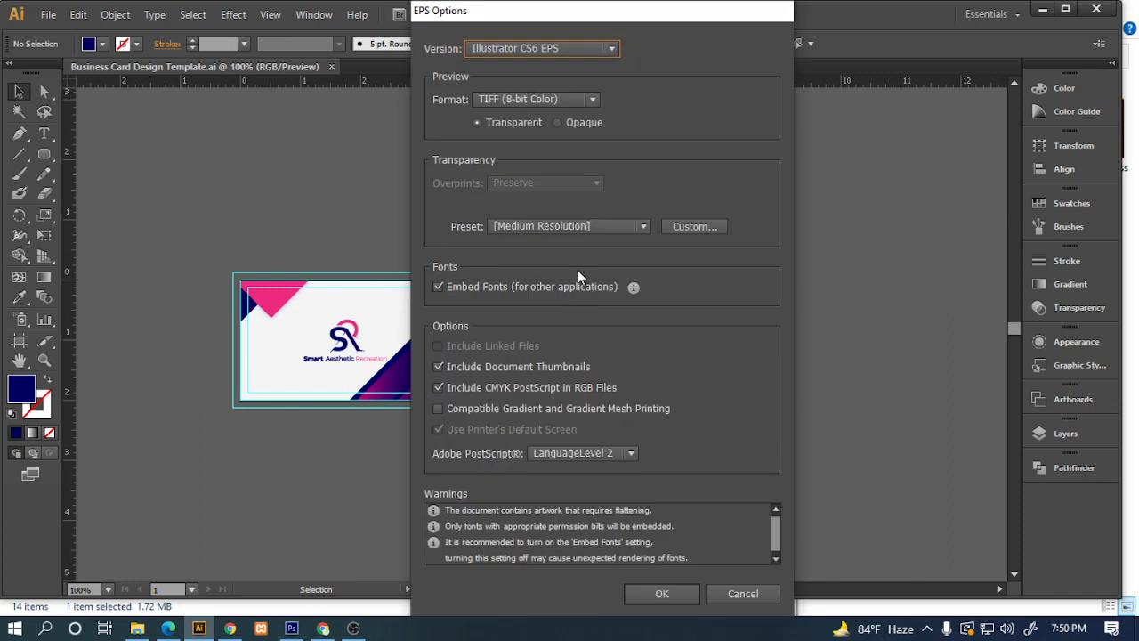
Set the EPS version to Illustrator CS EPS and finish the save, accepting the legacy format.
{"action": "left_click_drag", "start_coordinate": [575, 21], "coordinate": [357, 24]}
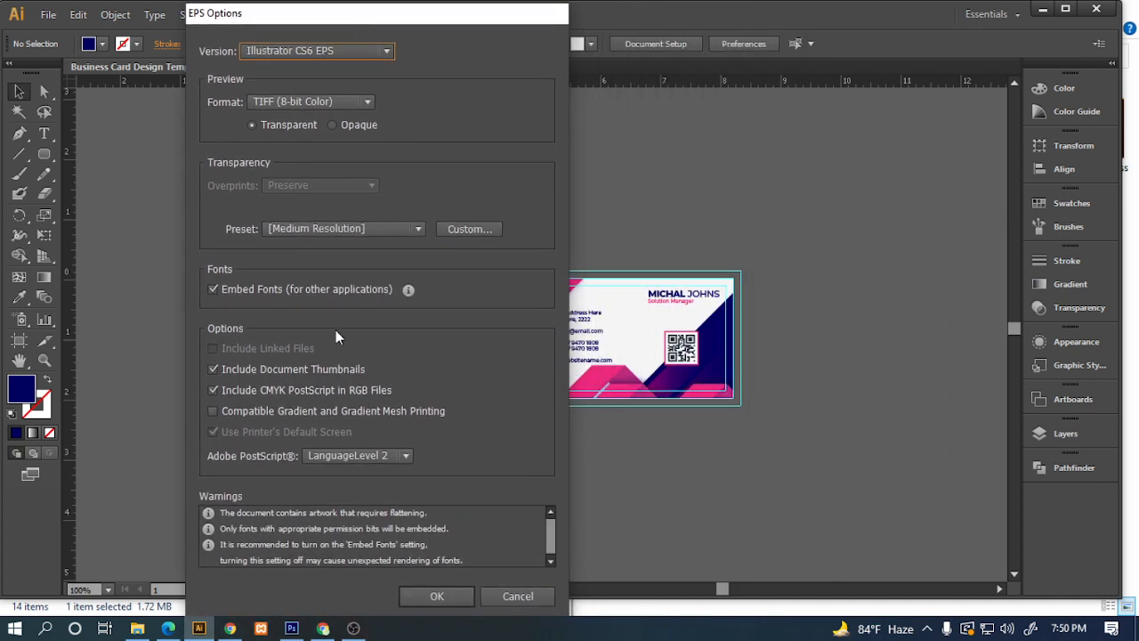
{"action": "left_click", "coordinate": [294, 50]}
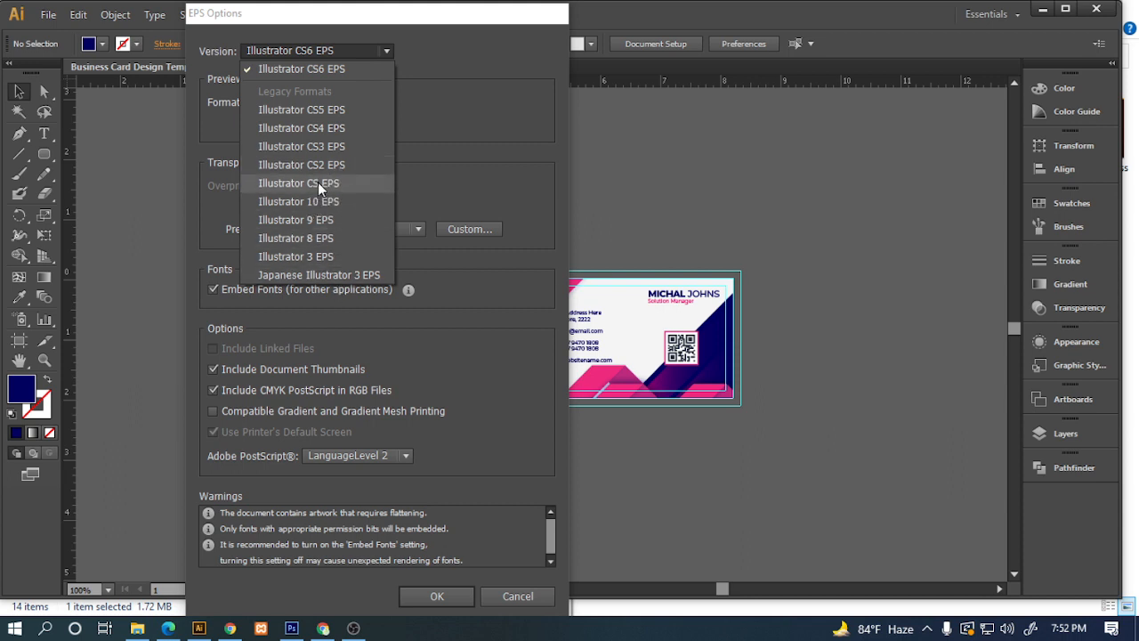
{"action": "left_click", "coordinate": [328, 183]}
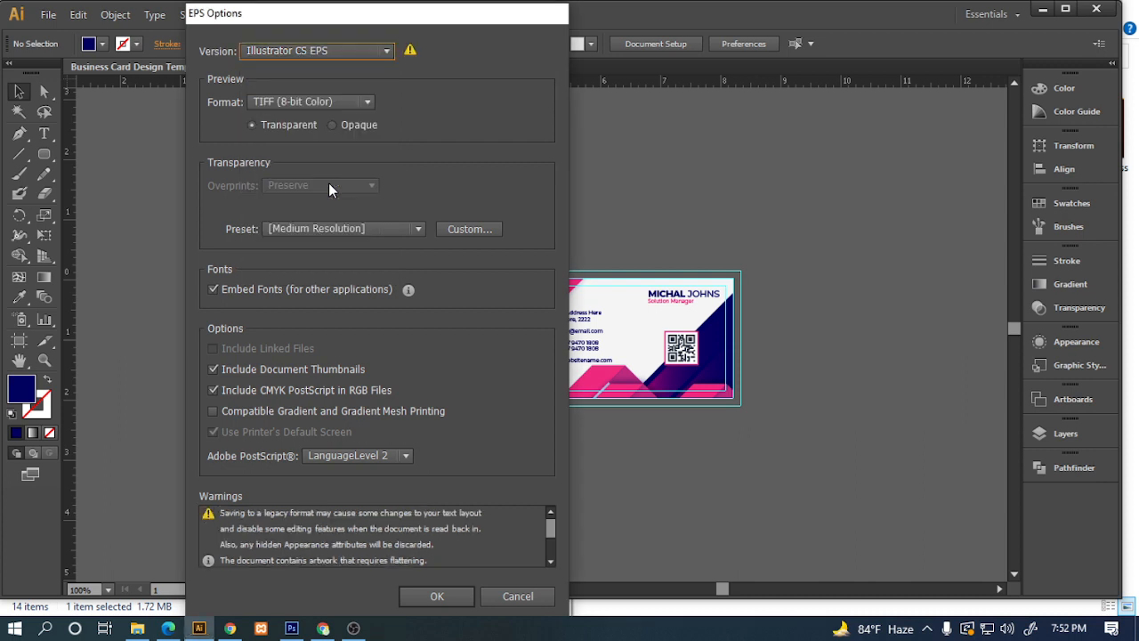
{"action": "left_click", "coordinate": [437, 596]}
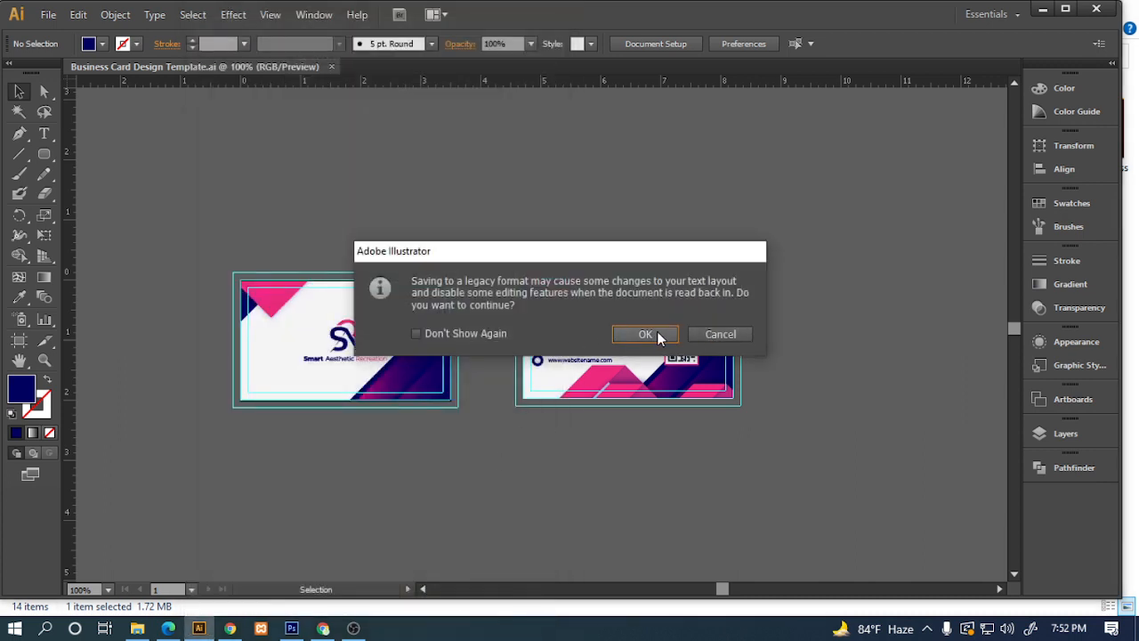
{"action": "left_click", "coordinate": [658, 334]}
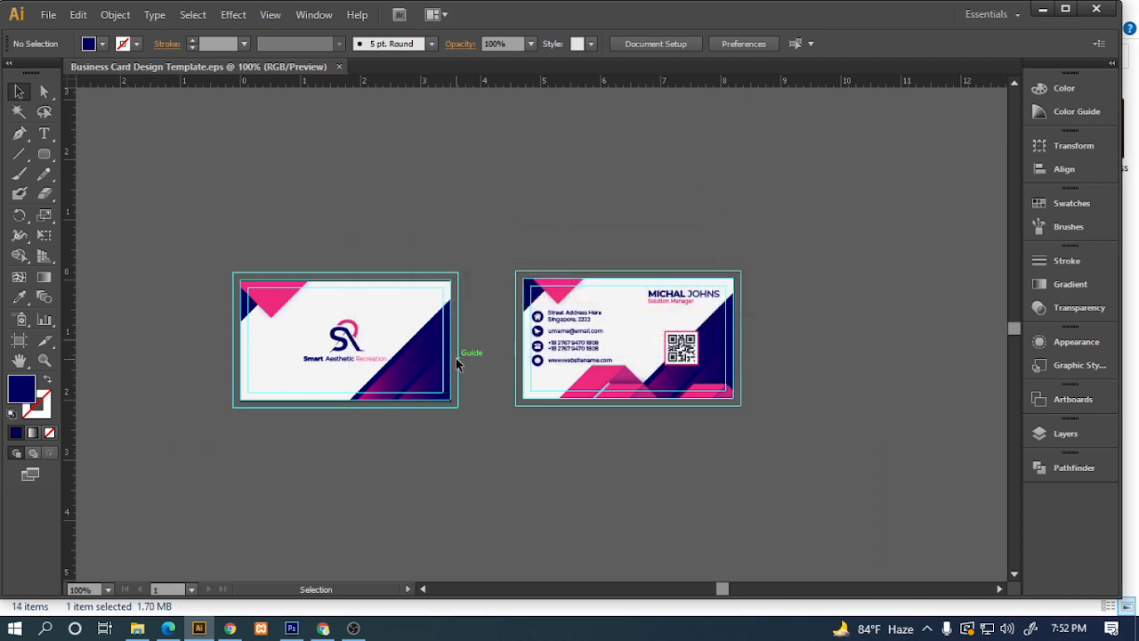
Switch to File Explorer, examine Business Card Design Template.eps and the neighbouring Business Card.ai in New folder, and minimize the window.
{"action": "mouse_move", "coordinate": [137, 629]}
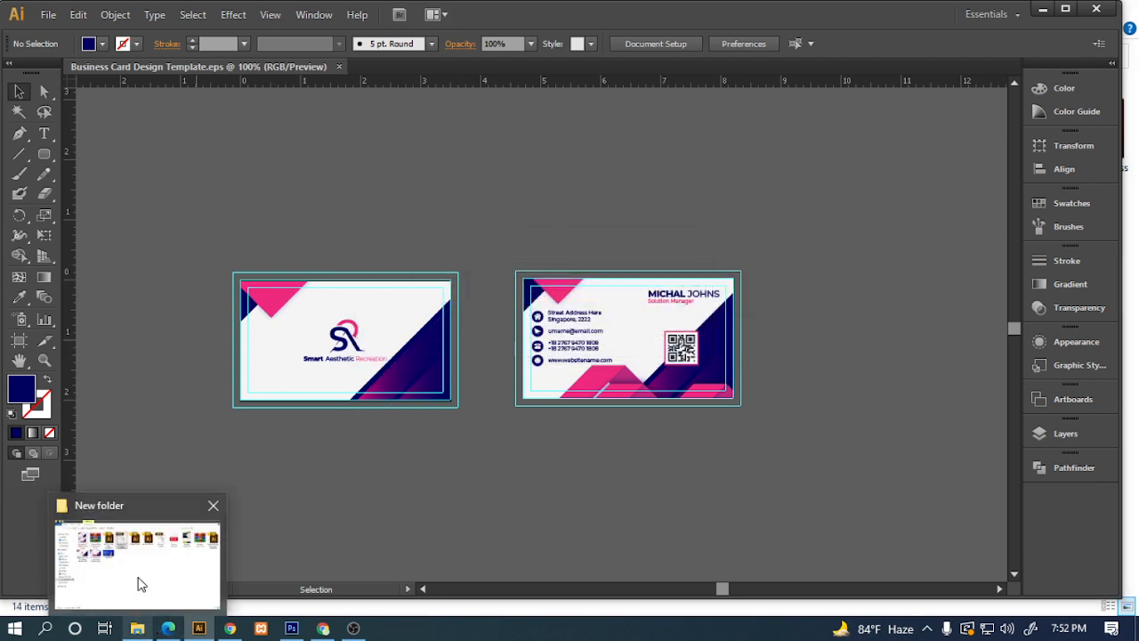
{"action": "left_click", "coordinate": [138, 584]}
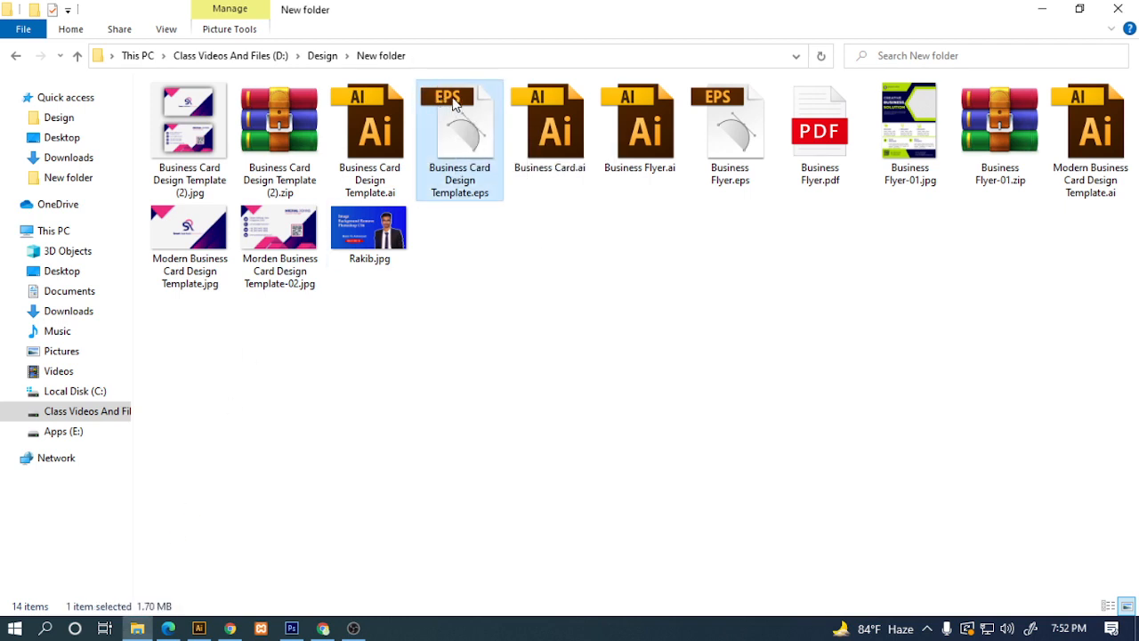
{"action": "left_click", "coordinate": [543, 107]}
{"action": "left_click", "coordinate": [453, 104]}
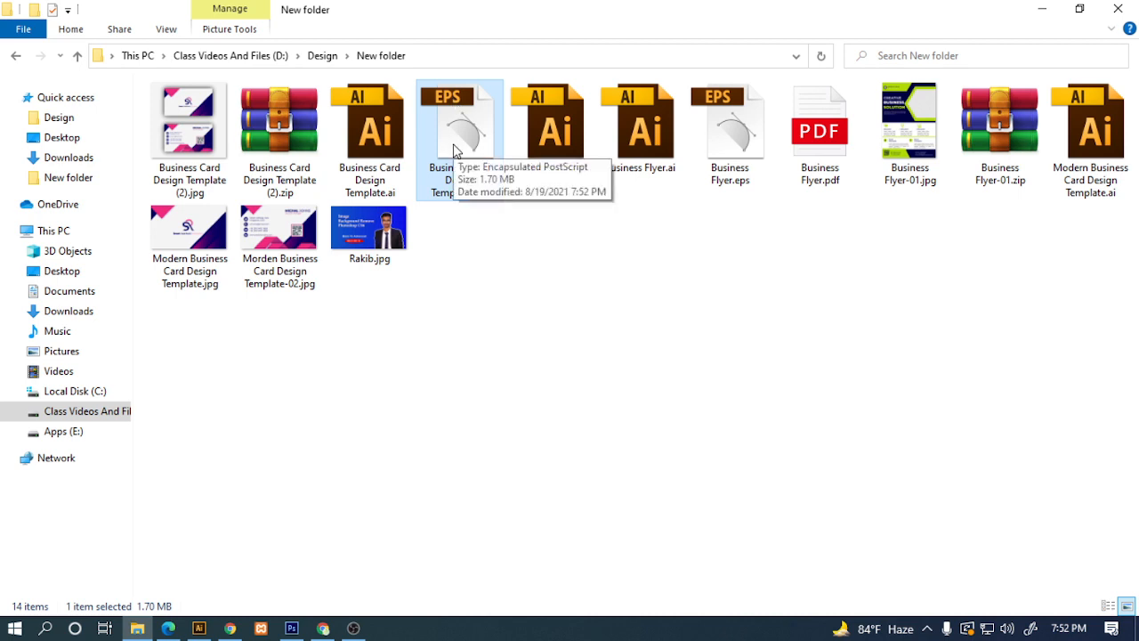
{"action": "left_click_drag", "start_coordinate": [454, 150], "coordinate": [491, 299]}
{"action": "left_click", "coordinate": [544, 129]}
{"action": "left_click_drag", "start_coordinate": [545, 129], "coordinate": [549, 245]}
{"action": "left_click_drag", "start_coordinate": [458, 147], "coordinate": [492, 355]}
{"action": "left_click_drag", "start_coordinate": [481, 169], "coordinate": [489, 311]}
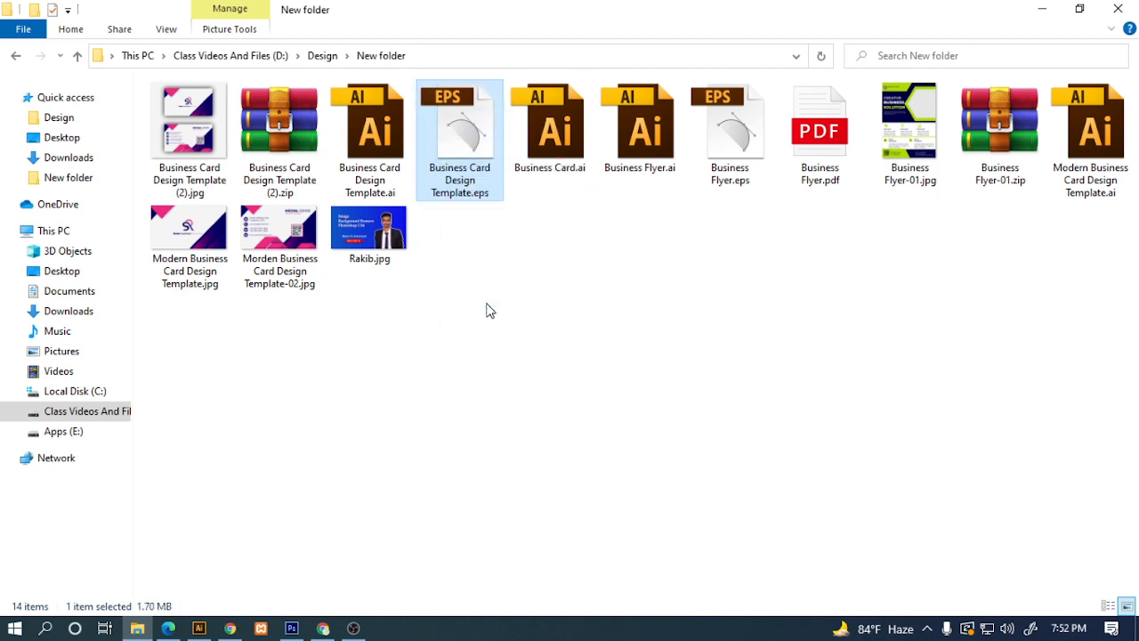
{"action": "left_click_drag", "start_coordinate": [458, 194], "coordinate": [481, 383]}
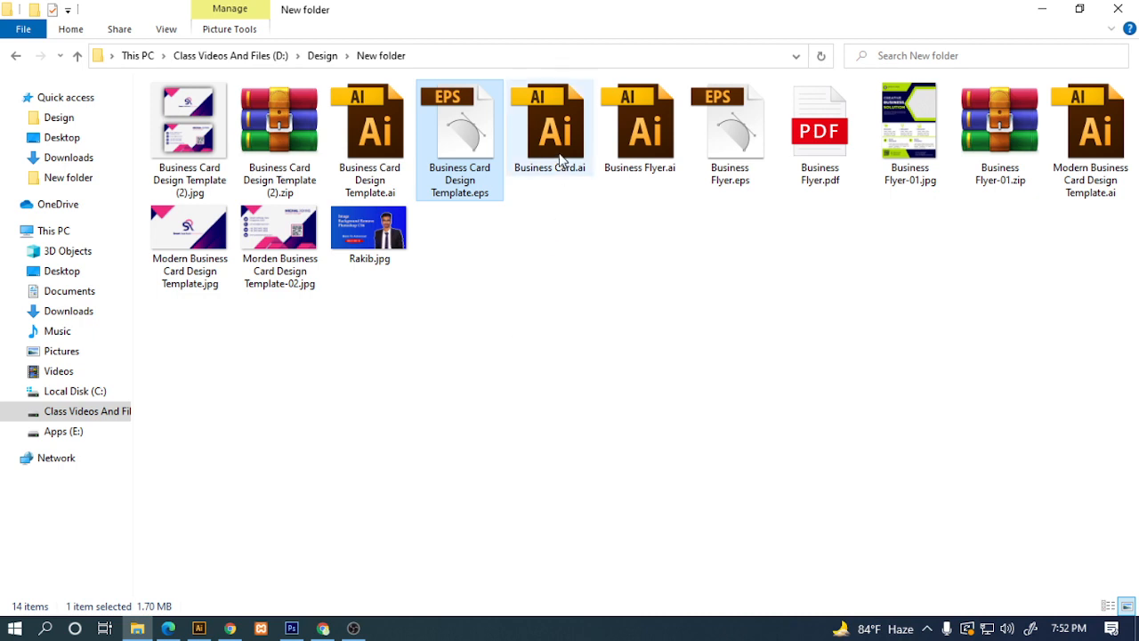
{"action": "left_click_drag", "start_coordinate": [556, 143], "coordinate": [571, 441]}
{"action": "left_click", "coordinate": [490, 157]}
{"action": "left_click_drag", "start_coordinate": [561, 214], "coordinate": [471, 166]}
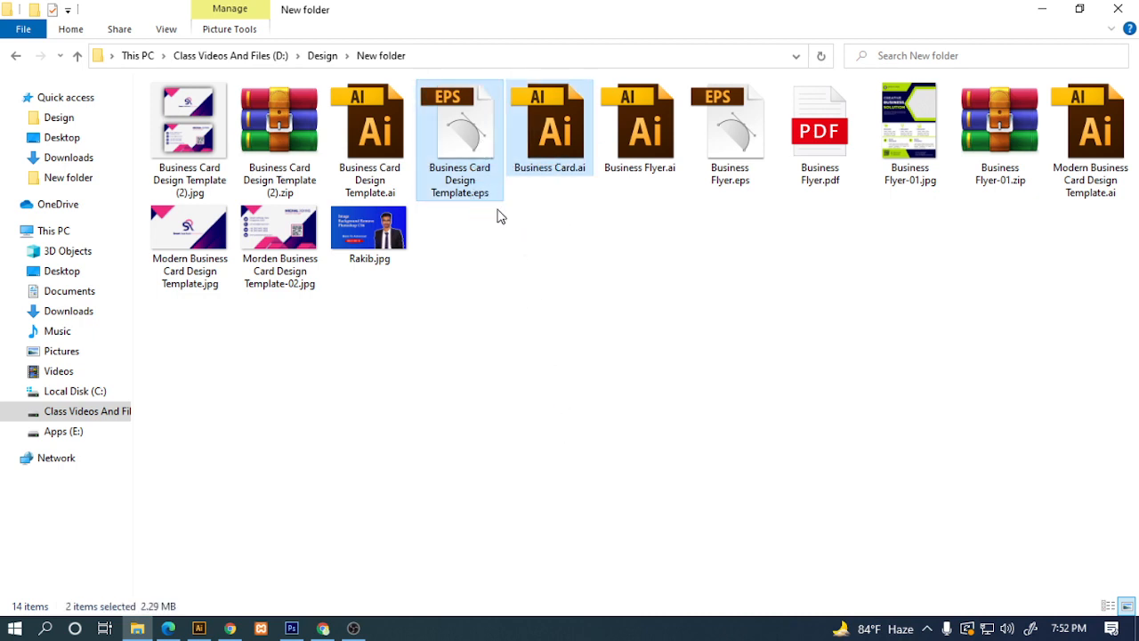
{"action": "left_click", "coordinate": [1042, 11]}
{"action": "left_click_drag", "start_coordinate": [759, 490], "coordinate": [312, 257]}
{"action": "left_click", "coordinate": [312, 257]}
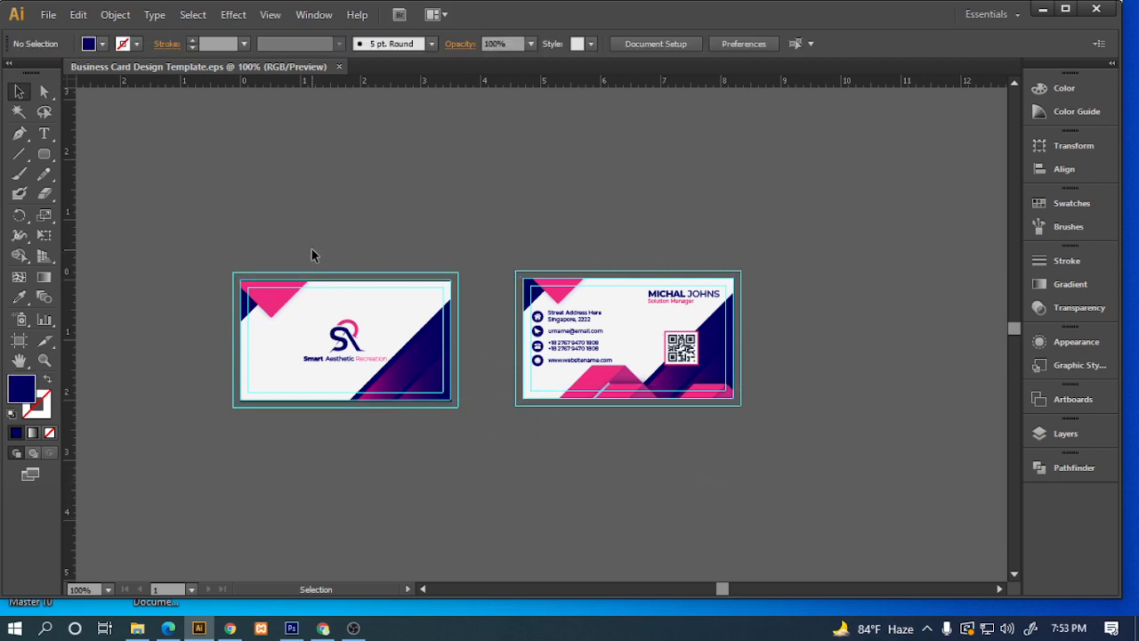
{"action": "left_click", "coordinate": [646, 369]}
{"action": "left_click", "coordinate": [800, 409]}
Export all artboards as Business Card Design Template.jpg in JPEG format with Use Artboards on, accepting RGB, quality 10 and High (300 ppi).
{"action": "left_click", "coordinate": [49, 15]}
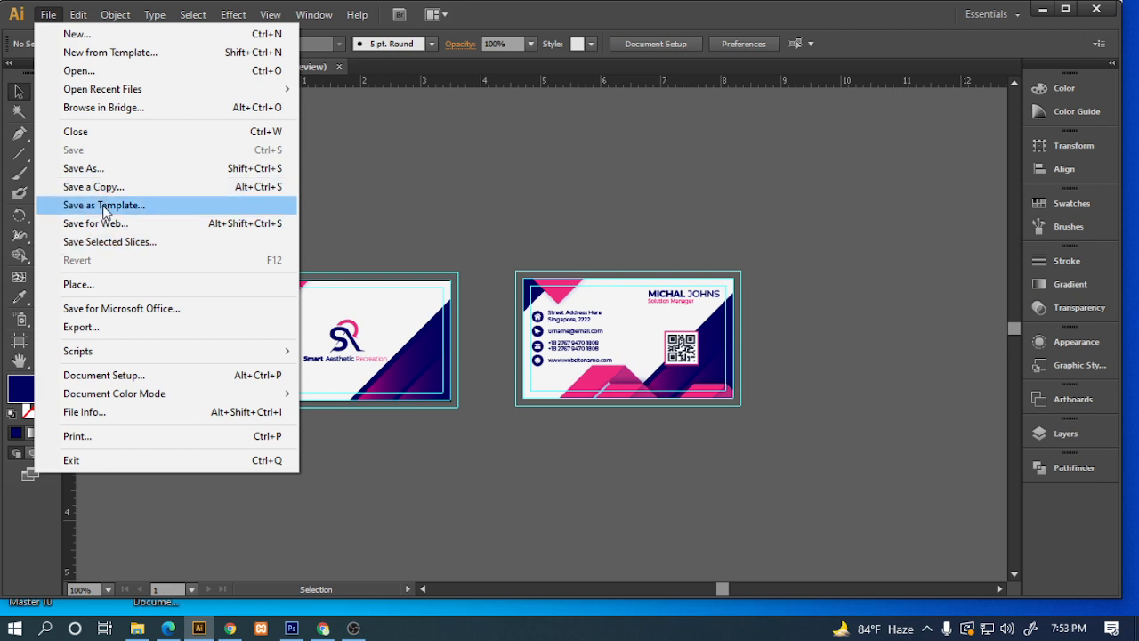
{"action": "left_click", "coordinate": [89, 332]}
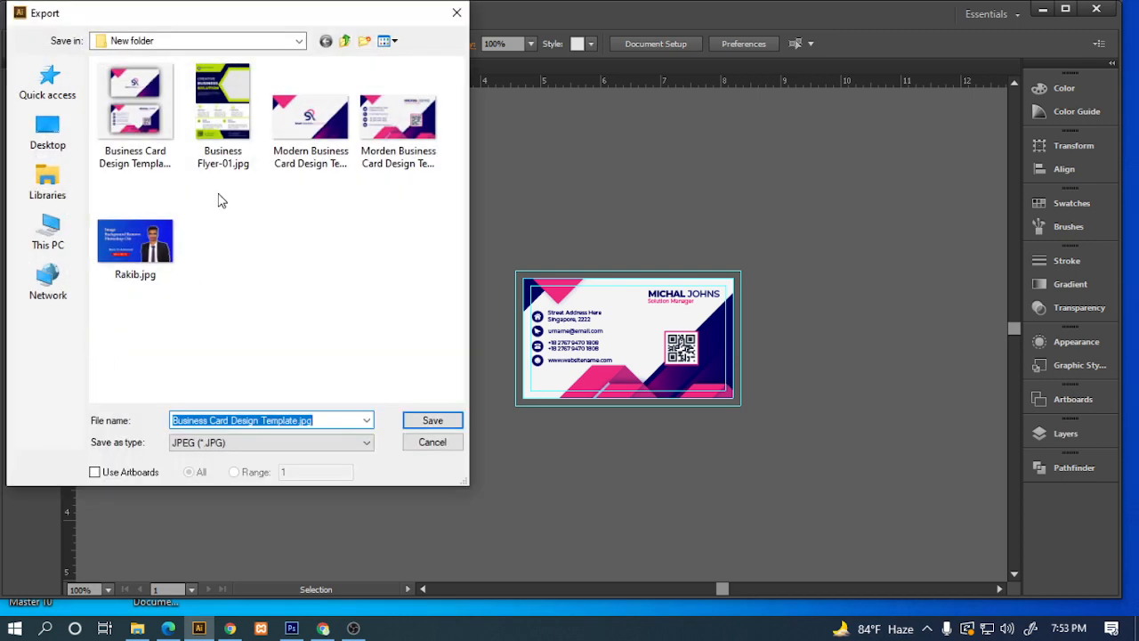
{"action": "left_click_drag", "start_coordinate": [236, 27], "coordinate": [612, 76]}
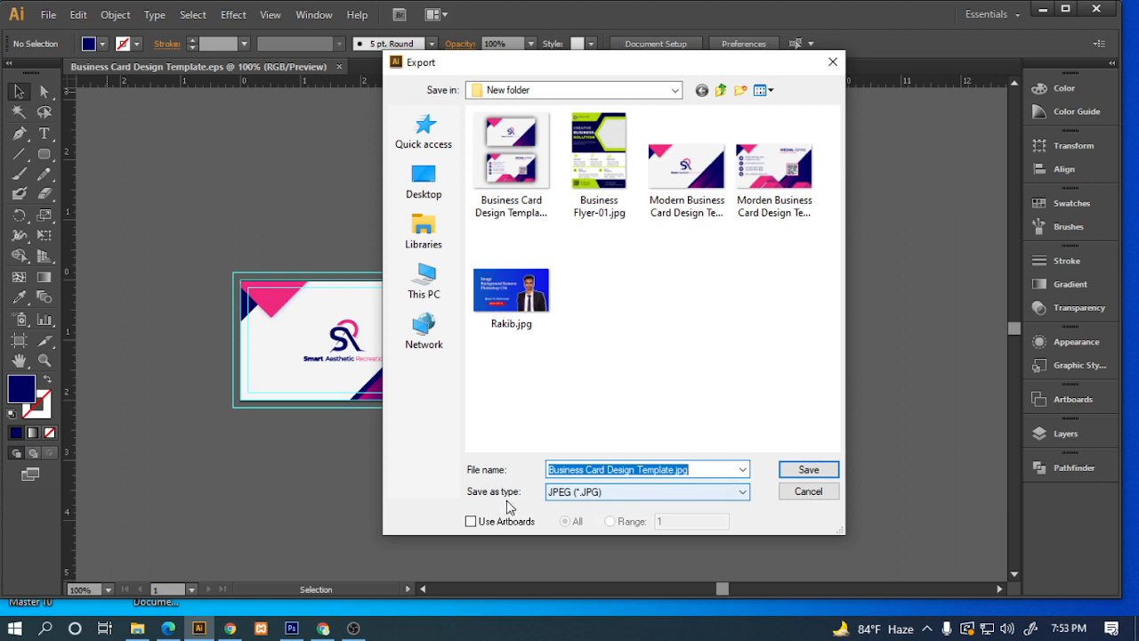
{"action": "left_click", "coordinate": [580, 494]}
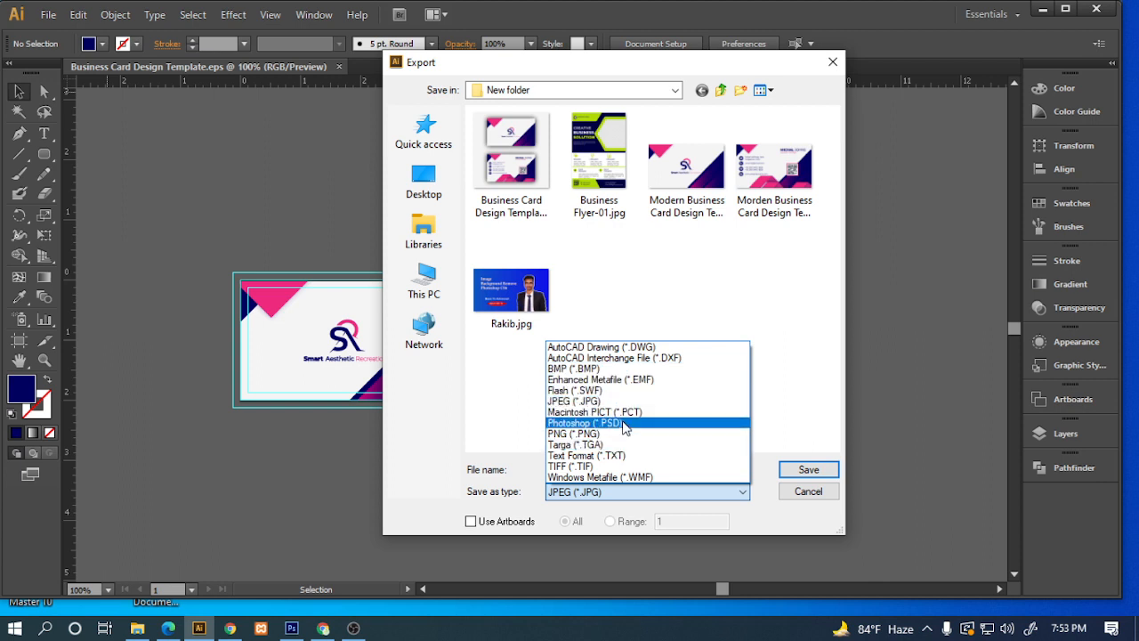
{"action": "left_click", "coordinate": [562, 402]}
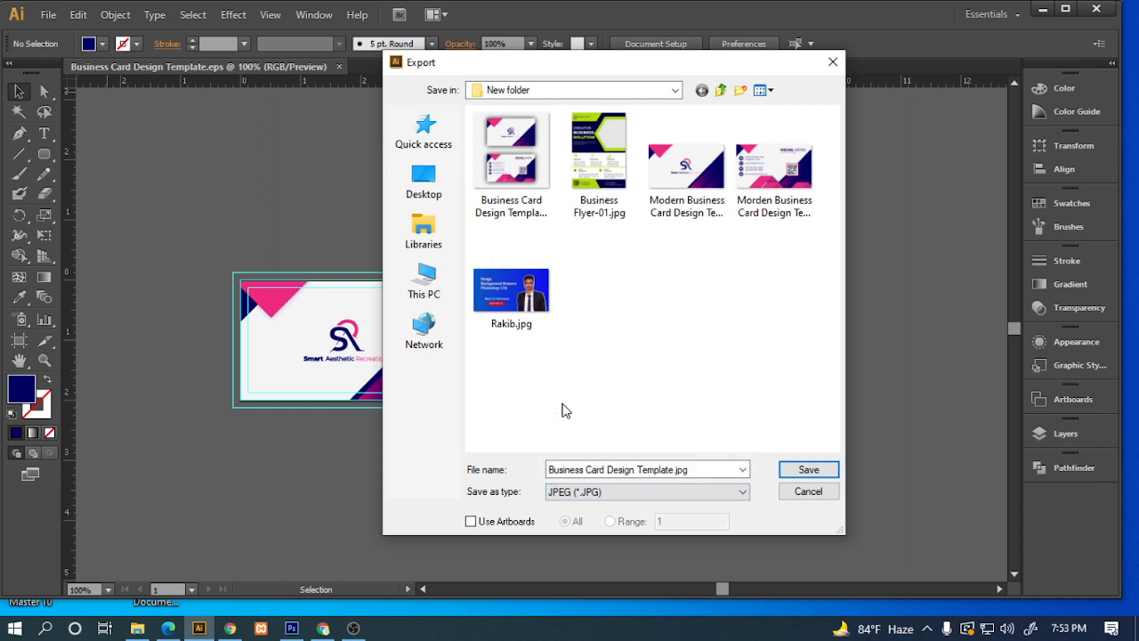
{"action": "left_click", "coordinate": [472, 522]}
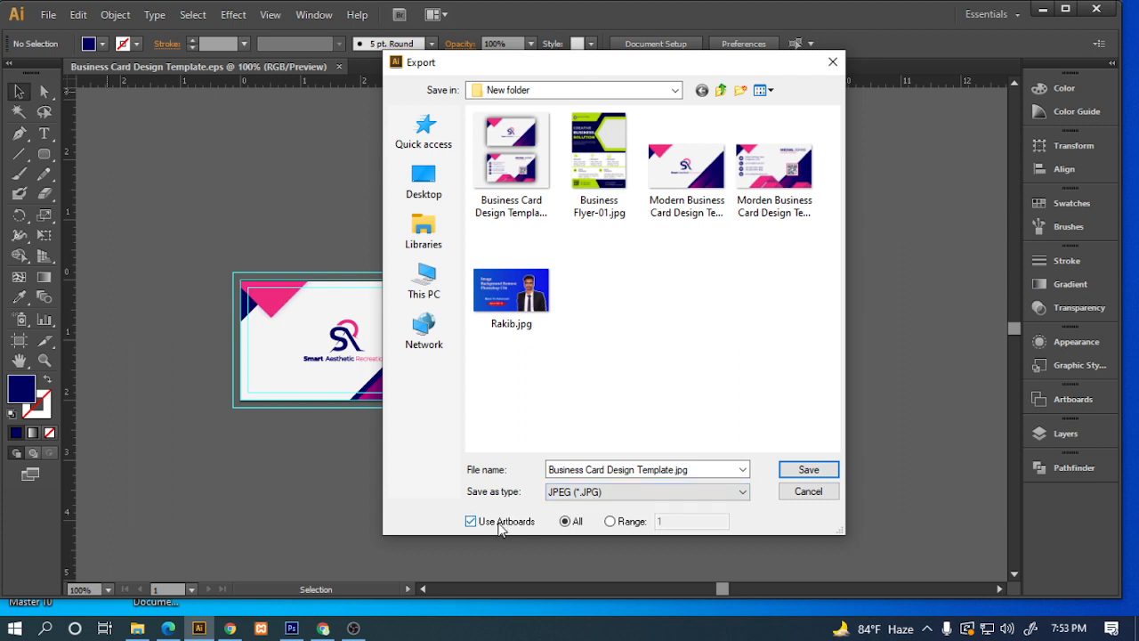
{"action": "left_click", "coordinate": [806, 469]}
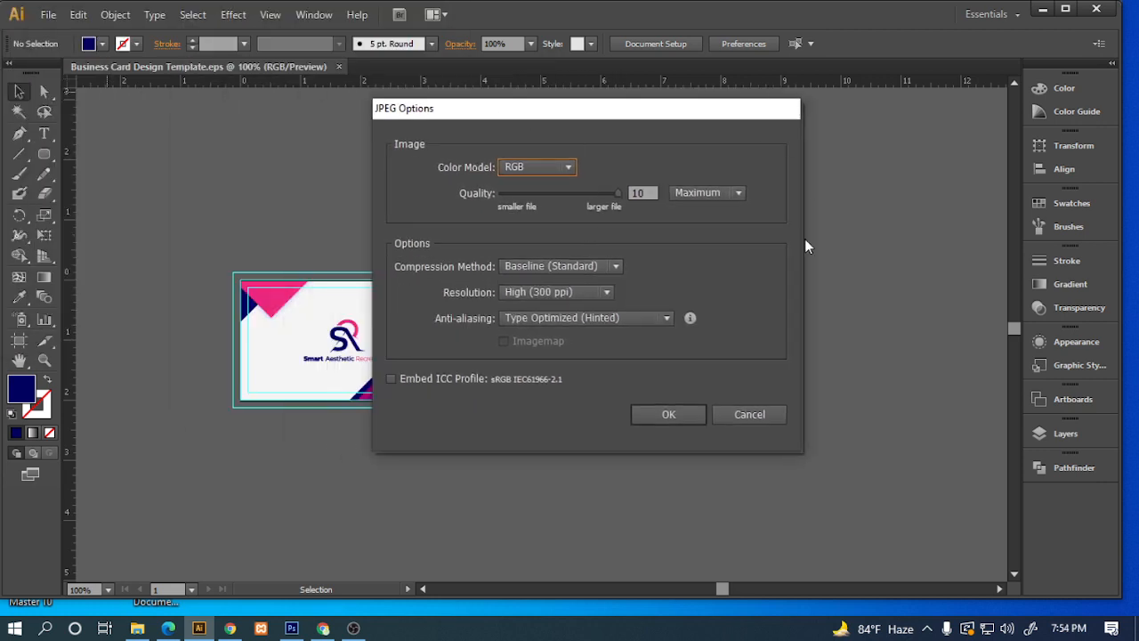
{"action": "left_click", "coordinate": [662, 414]}
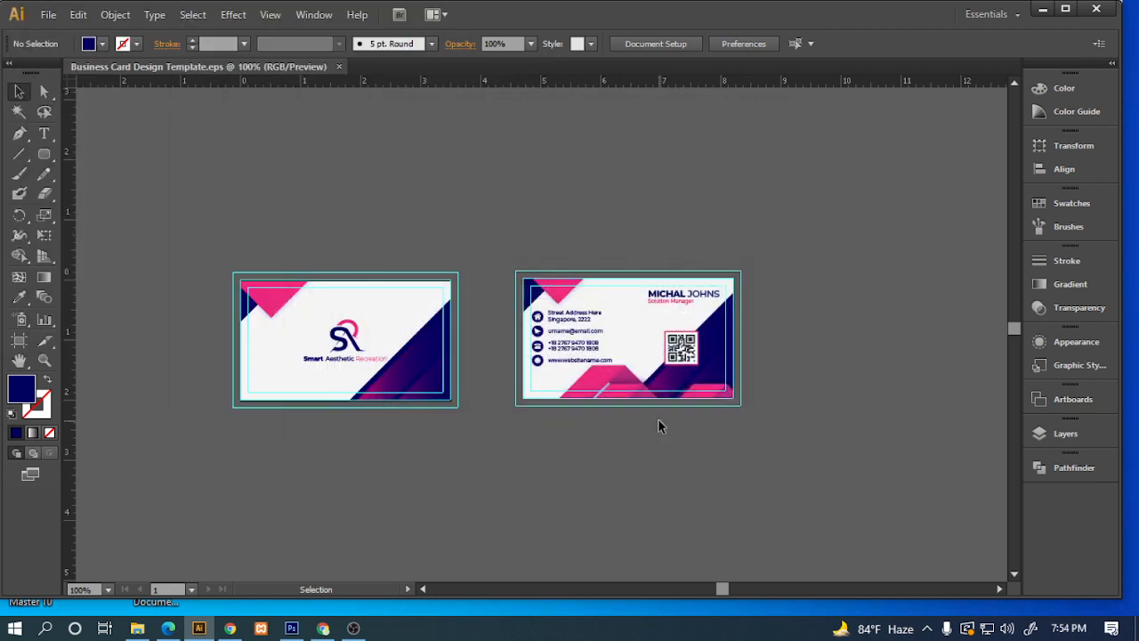
Switch to File Explorer and open Modern Business Card Design Template.jpg from New folder to view it.
{"action": "left_click", "coordinate": [137, 628]}
{"action": "left_click_drag", "start_coordinate": [395, 341], "coordinate": [297, 283]}
{"action": "left_click", "coordinate": [343, 369]}
{"action": "double_click", "coordinate": [301, 314]}
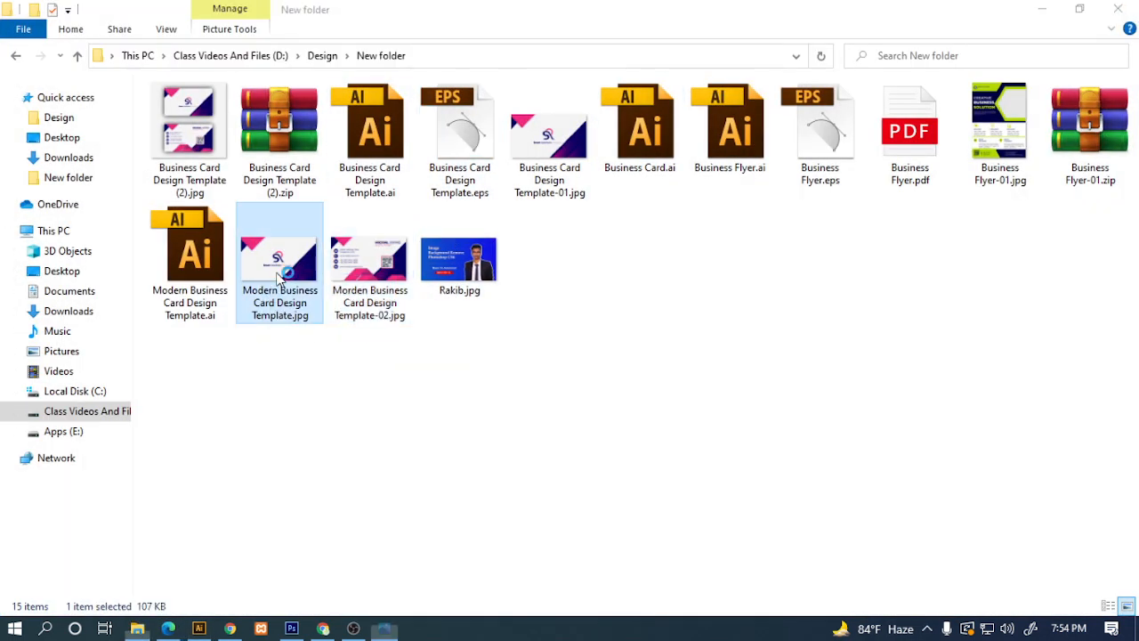
Browse the exported front and back business card JPEGs in the photo viewer, close it, and minimize File Explorer to return to Illustrator.
{"action": "key", "text": "Right"}
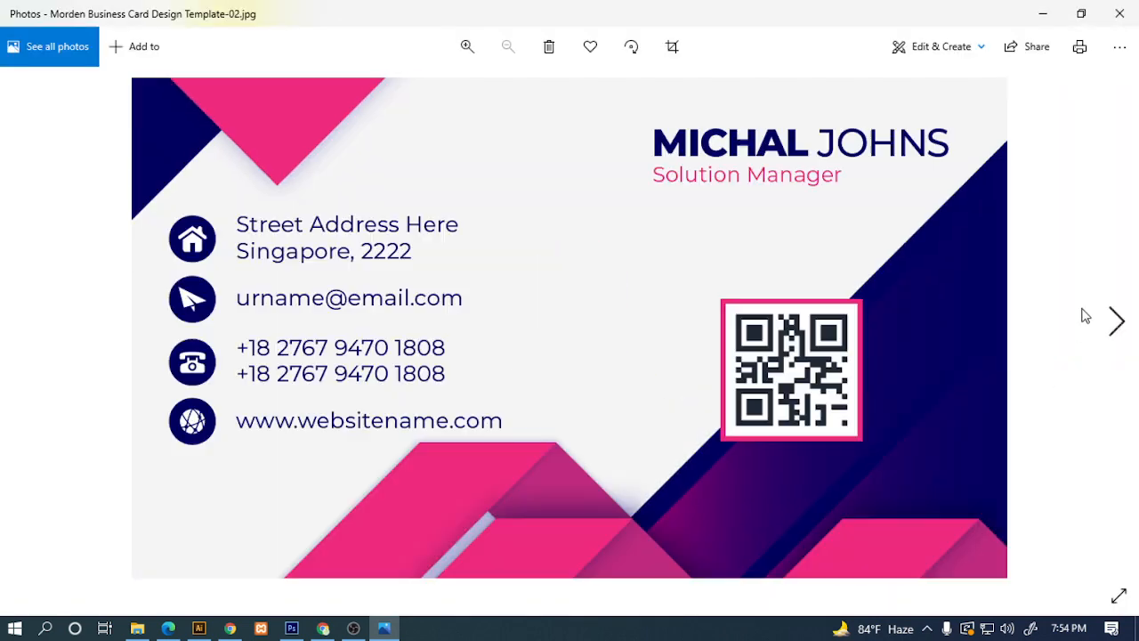
{"action": "left_click", "coordinate": [18, 338]}
{"action": "left_click", "coordinate": [1112, 325]}
{"action": "left_click", "coordinate": [18, 356]}
{"action": "left_click", "coordinate": [1112, 320]}
{"action": "left_click", "coordinate": [1112, 321]}
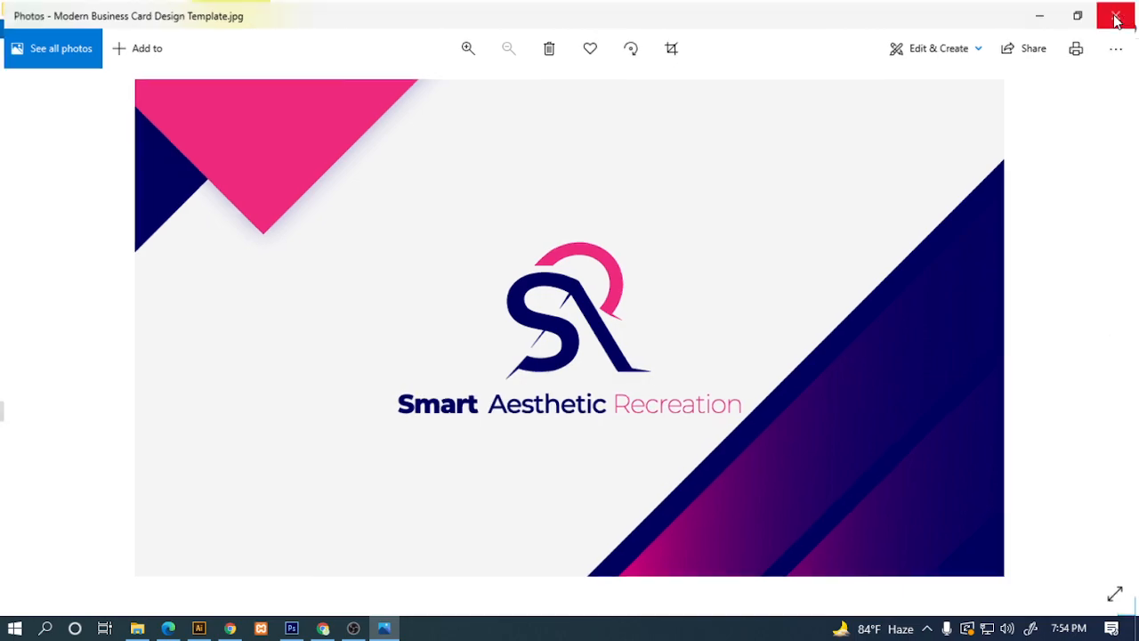
{"action": "left_click", "coordinate": [1120, 14]}
{"action": "left_click", "coordinate": [1040, 11]}
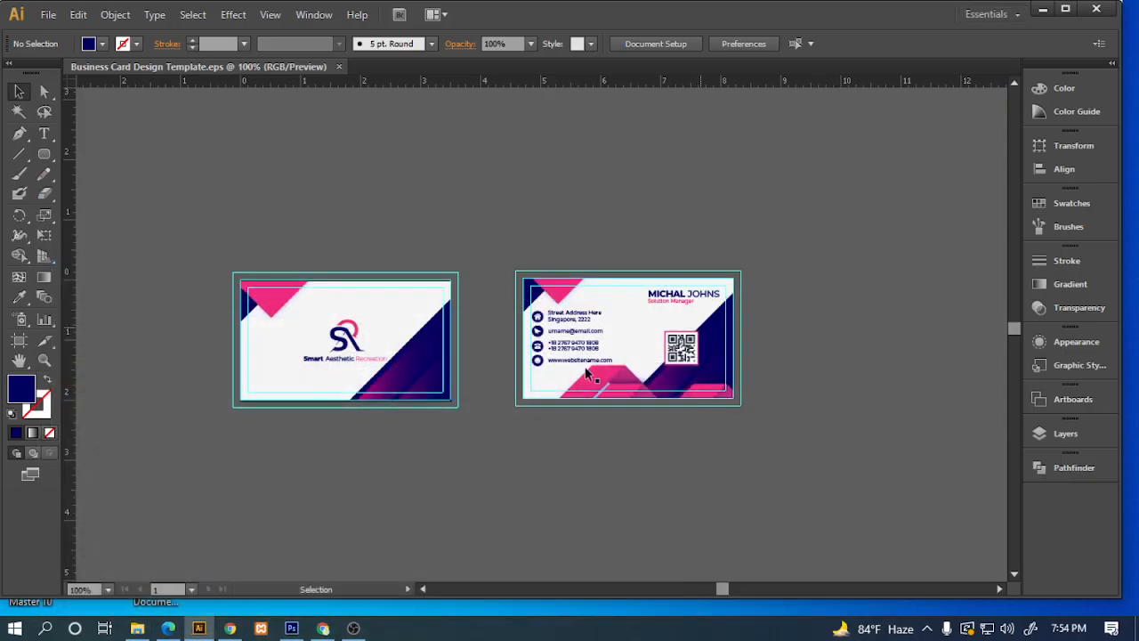
{"action": "left_click", "coordinate": [294, 334]}
{"action": "left_click_drag", "start_coordinate": [182, 226], "coordinate": [893, 409]}
{"action": "left_click", "coordinate": [825, 421]}
{"action": "left_click_drag", "start_coordinate": [238, 225], "coordinate": [806, 401]}
{"action": "left_click", "coordinate": [792, 441]}
{"action": "scroll", "coordinate": [433, 419], "scroll_direction": "down", "scroll_amount": 2}
{"action": "scroll", "coordinate": [323, 308], "scroll_direction": "down", "scroll_amount": 5}
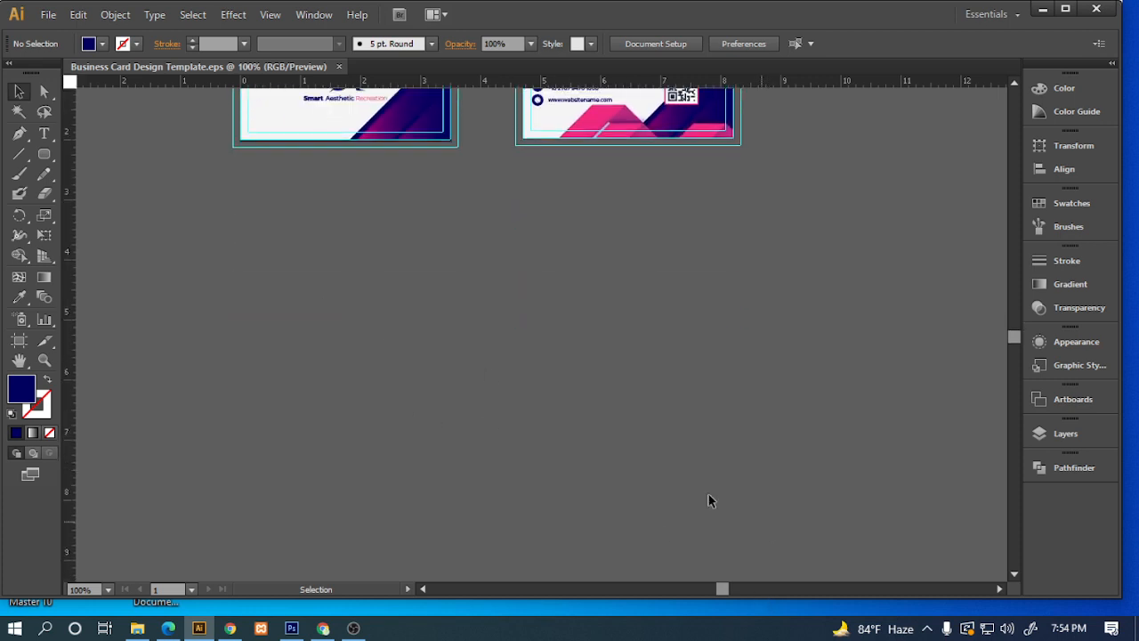
{"action": "scroll", "coordinate": [623, 430], "scroll_direction": "up", "scroll_amount": 4}
{"action": "scroll", "coordinate": [623, 424], "scroll_direction": "up", "scroll_amount": 1}
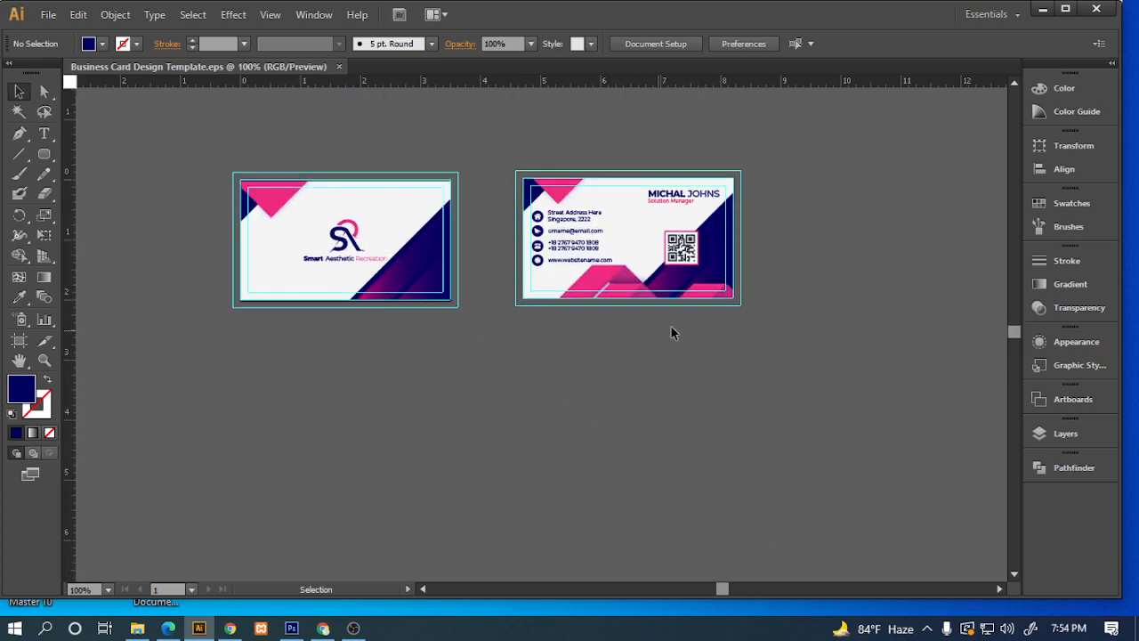
{"action": "left_click_drag", "start_coordinate": [919, 354], "coordinate": [243, 255]}
{"action": "left_click_drag", "start_coordinate": [199, 142], "coordinate": [813, 544]}
{"action": "scroll", "coordinate": [320, 261], "scroll_direction": "down", "scroll_amount": 3}
{"action": "scroll", "coordinate": [366, 424], "scroll_direction": "down", "scroll_amount": 6}
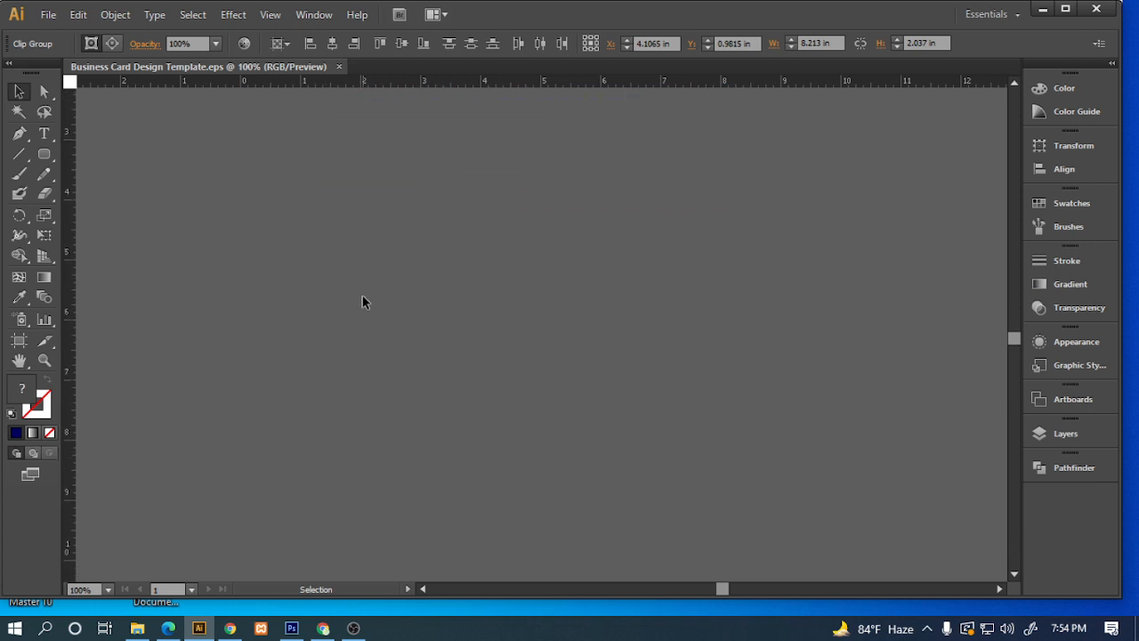
{"action": "scroll", "coordinate": [397, 432], "scroll_direction": "up", "scroll_amount": 6}
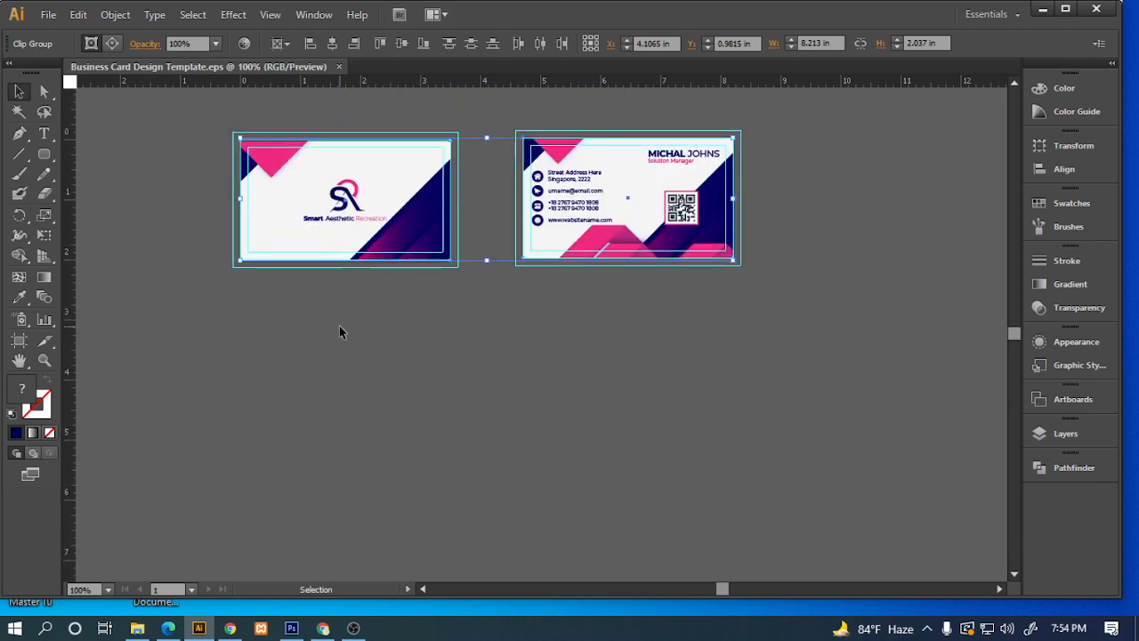
{"action": "left_click_drag", "start_coordinate": [188, 122], "coordinate": [881, 523]}
{"action": "left_click", "coordinate": [172, 197]}
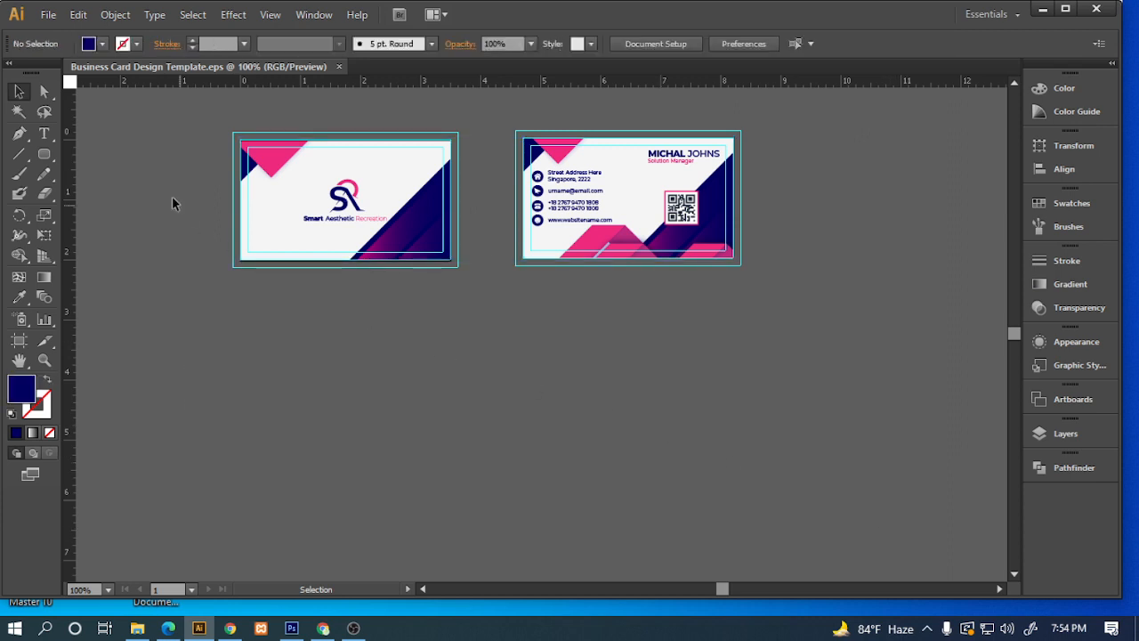
Save a version of the document in New folder as Business Card Design Template.pdf, choosing the Adobe PDF format.
{"action": "left_click", "coordinate": [59, 19]}
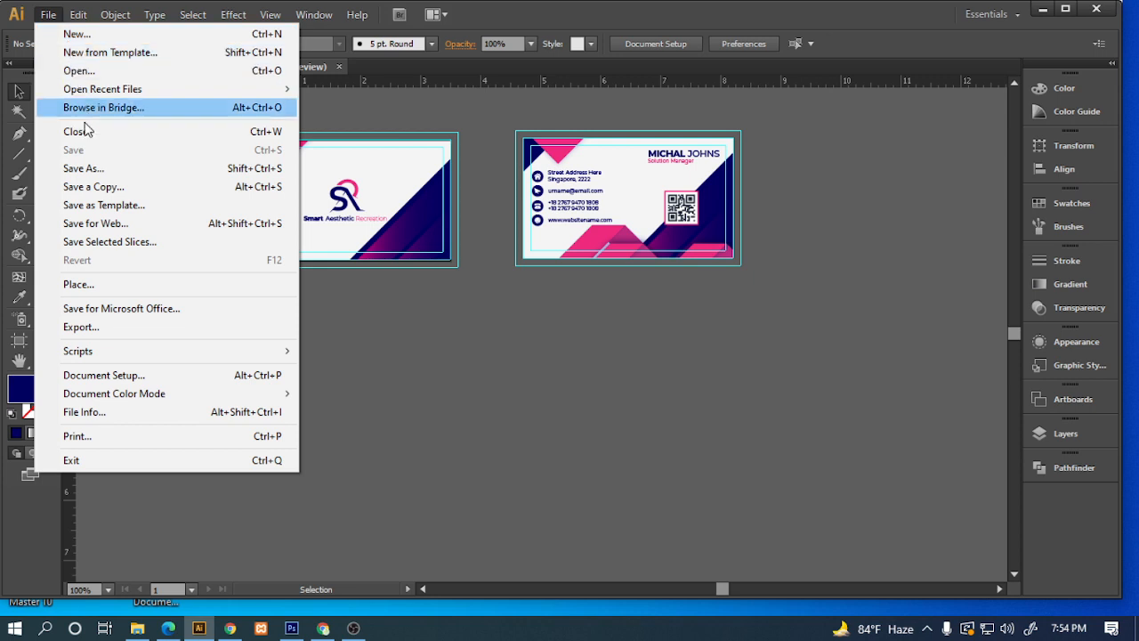
{"action": "left_click", "coordinate": [87, 171]}
{"action": "left_click", "coordinate": [649, 492]}
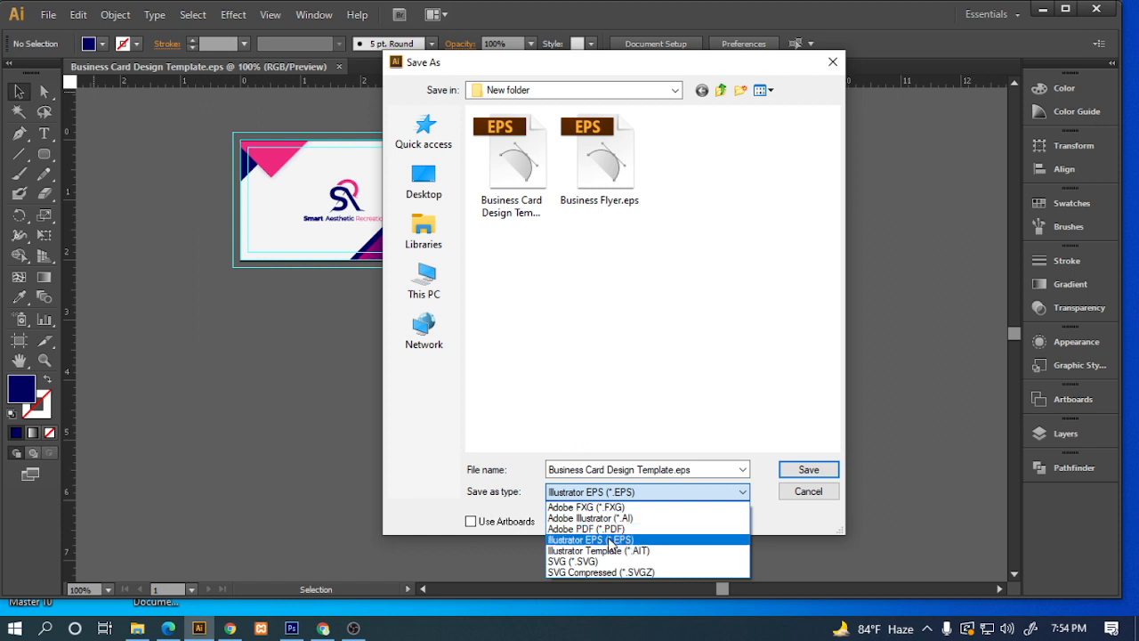
{"action": "left_click", "coordinate": [599, 529]}
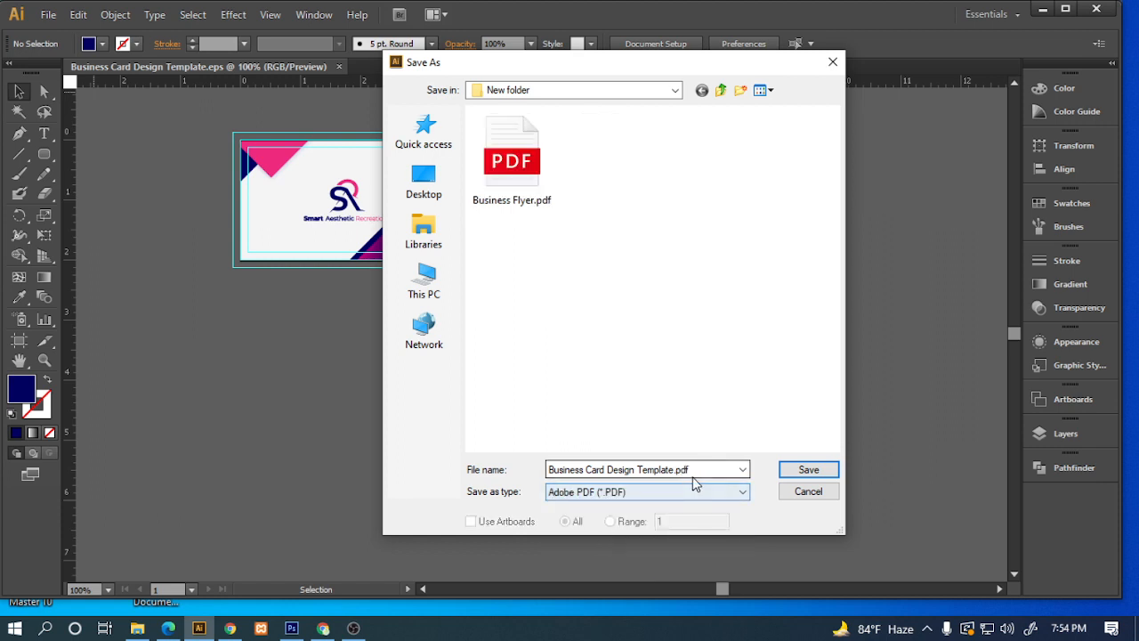
{"action": "left_click", "coordinate": [817, 469]}
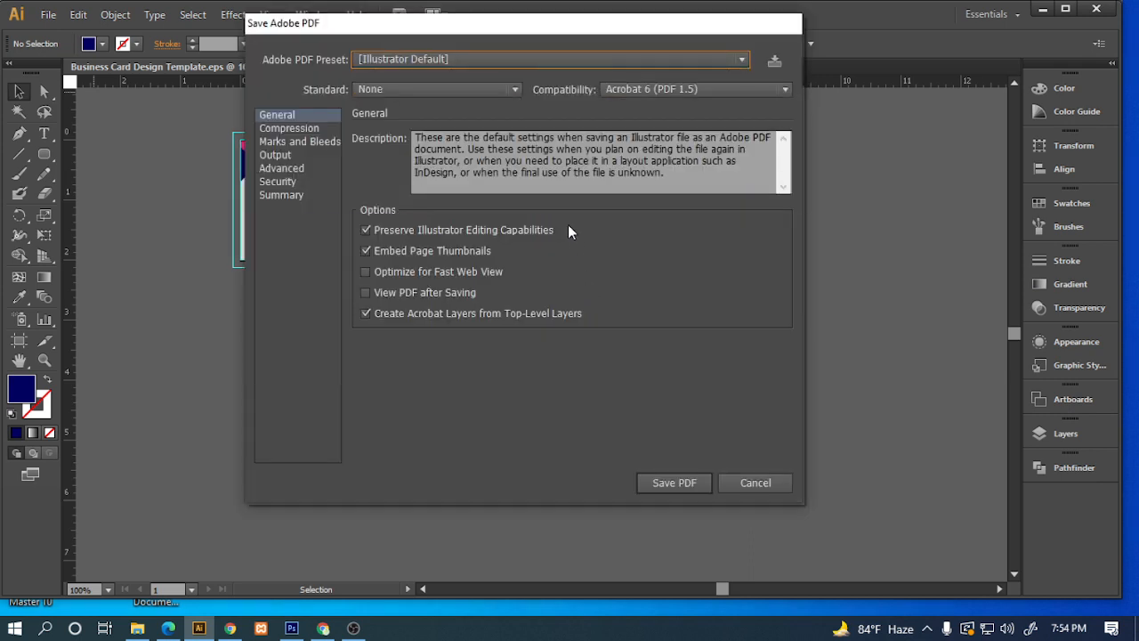
Apply the [Smallest File Size] PDF preset and save the PDF, accepting the loss of Illustrator editing capabilities.
{"action": "left_click_drag", "start_coordinate": [361, 28], "coordinate": [294, 94]}
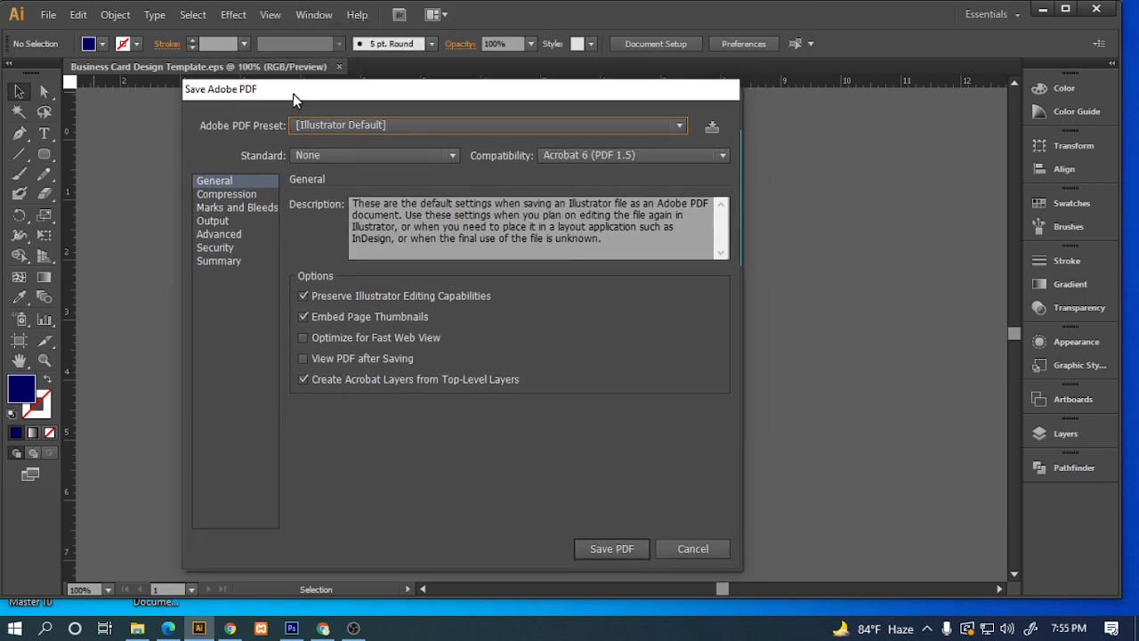
{"action": "left_click", "coordinate": [300, 132]}
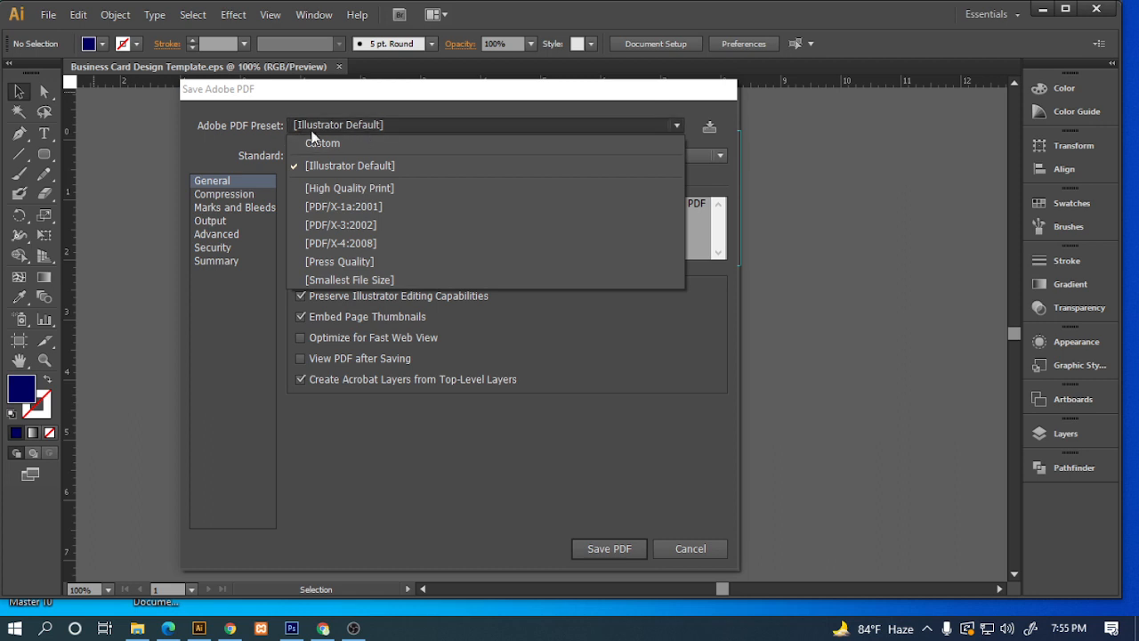
{"action": "left_click", "coordinate": [350, 281]}
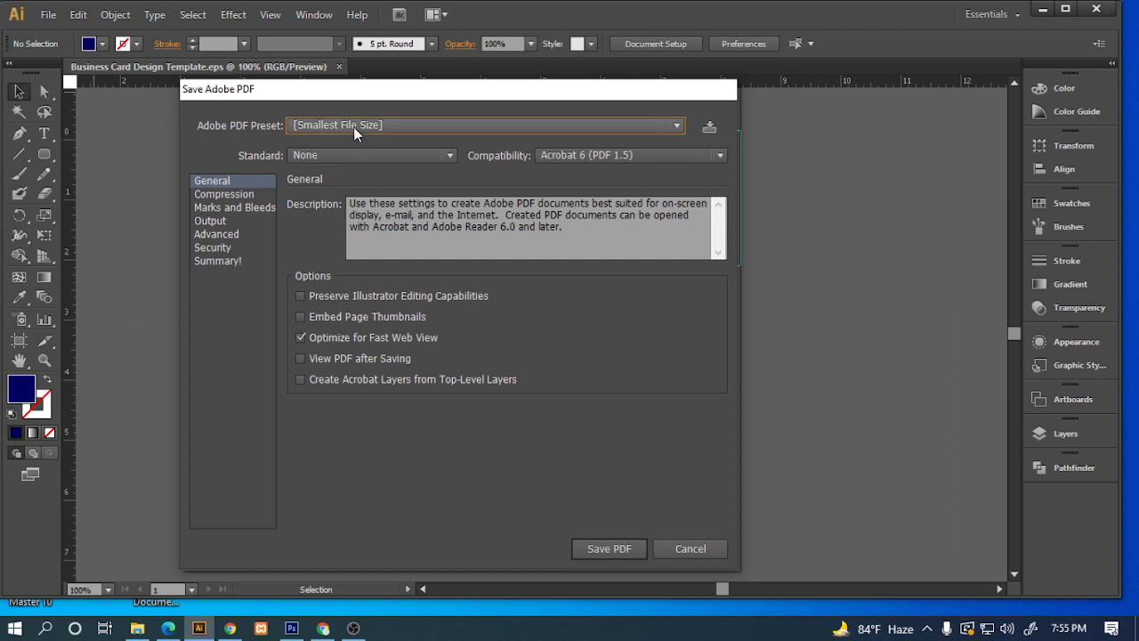
{"action": "left_click", "coordinate": [593, 547]}
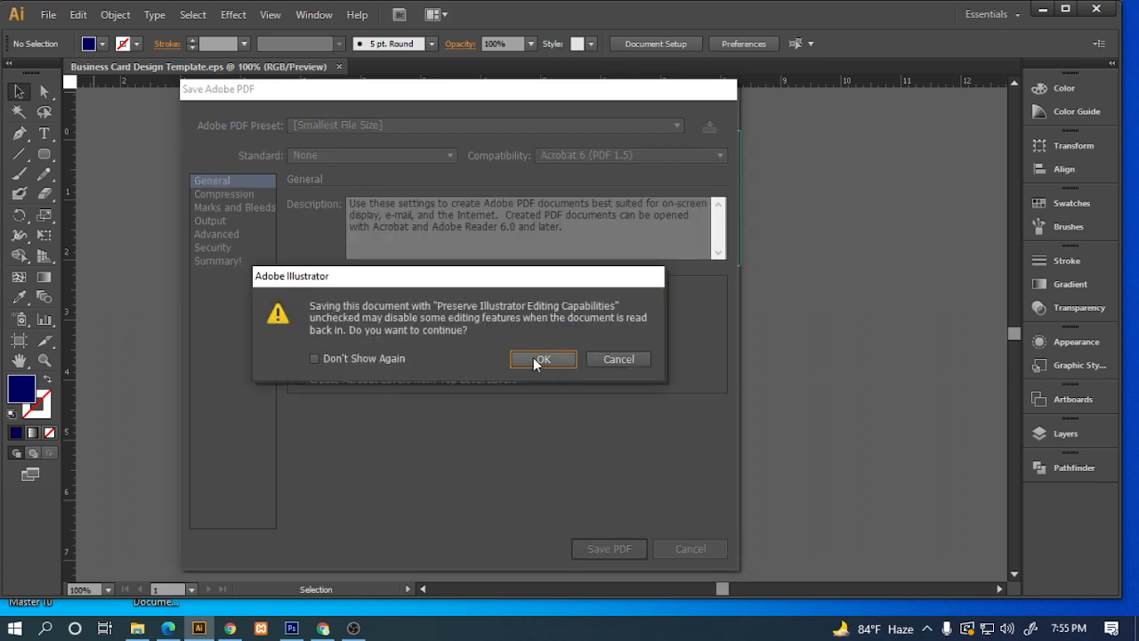
{"action": "left_click", "coordinate": [537, 360]}
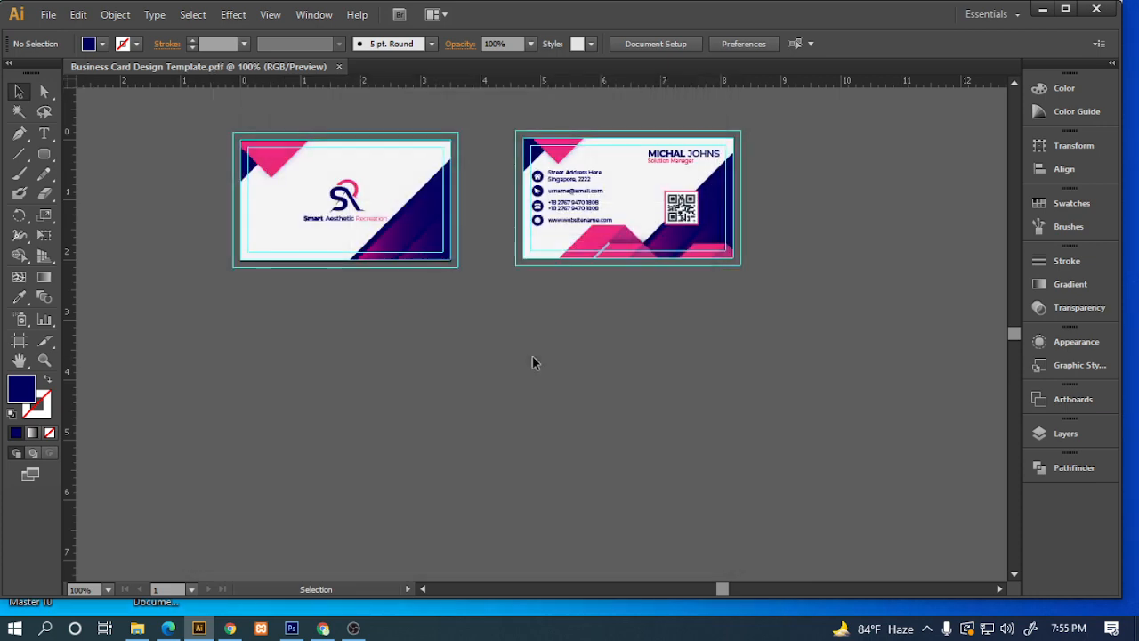
Switch to File Explorer, open Business Card Design Template.pdf to check its pages, close the viewer, and return to Illustrator.
{"action": "left_click", "coordinate": [147, 627]}
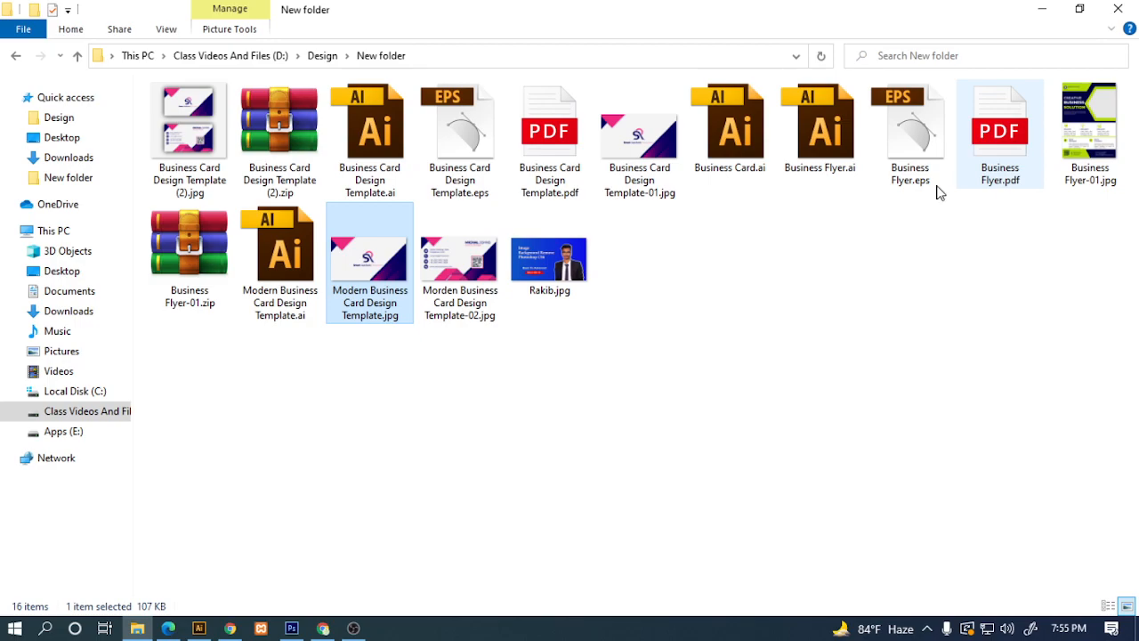
{"action": "double_click", "coordinate": [527, 178]}
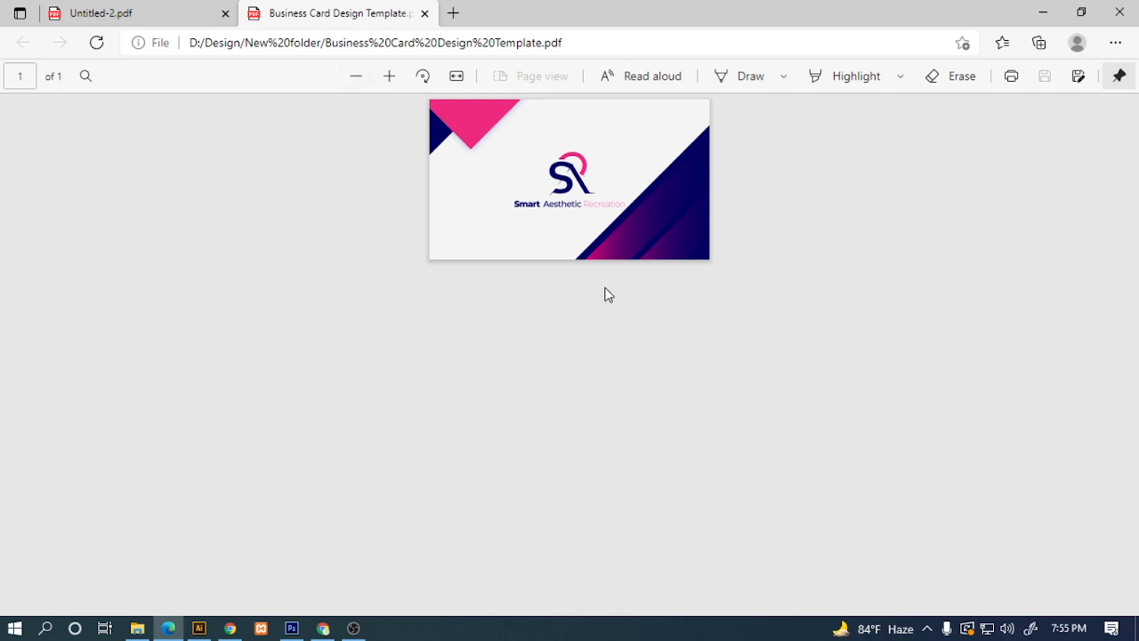
{"action": "scroll", "coordinate": [605, 294], "scroll_direction": "down", "scroll_amount": 3}
{"action": "scroll", "coordinate": [597, 211], "scroll_direction": "up", "scroll_amount": 5}
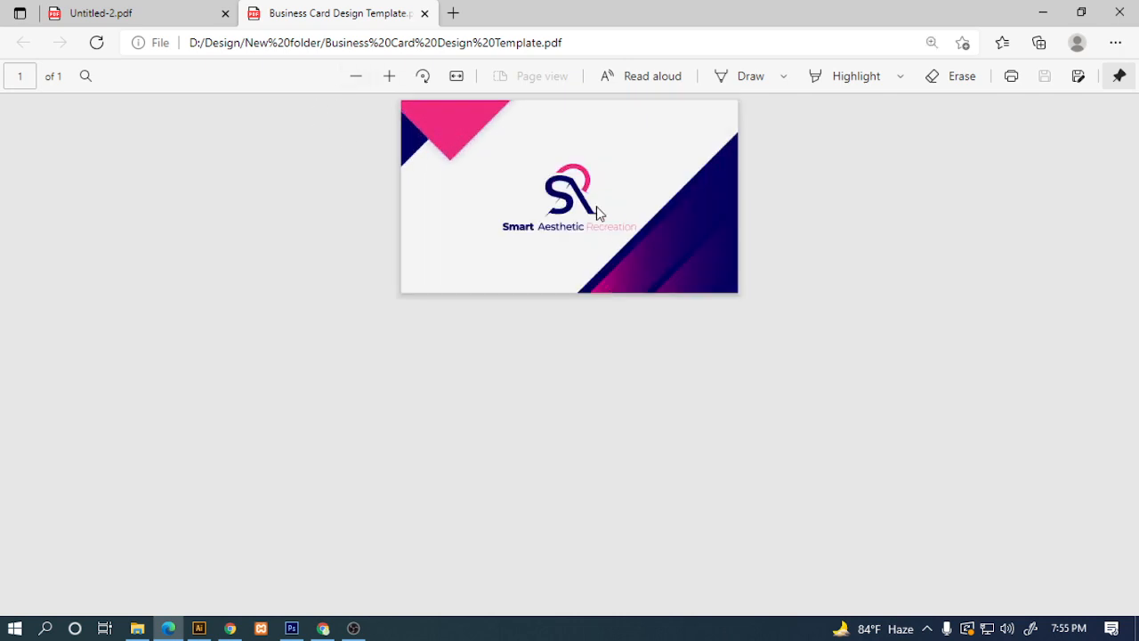
{"action": "scroll", "coordinate": [593, 213], "scroll_direction": "down", "scroll_amount": 4}
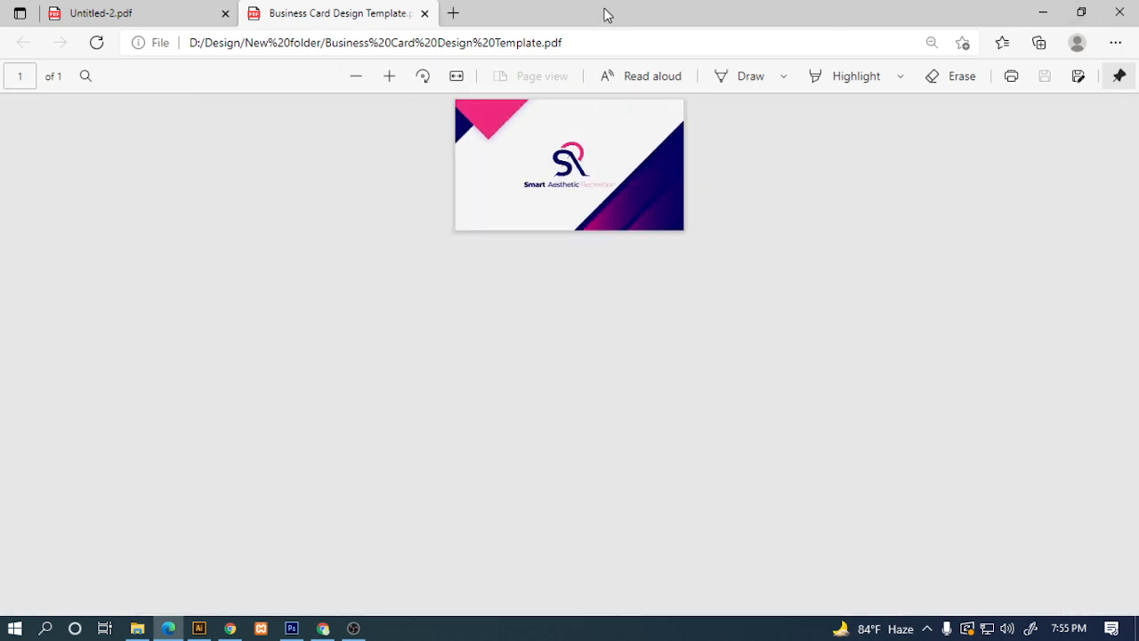
{"action": "left_click", "coordinate": [425, 13]}
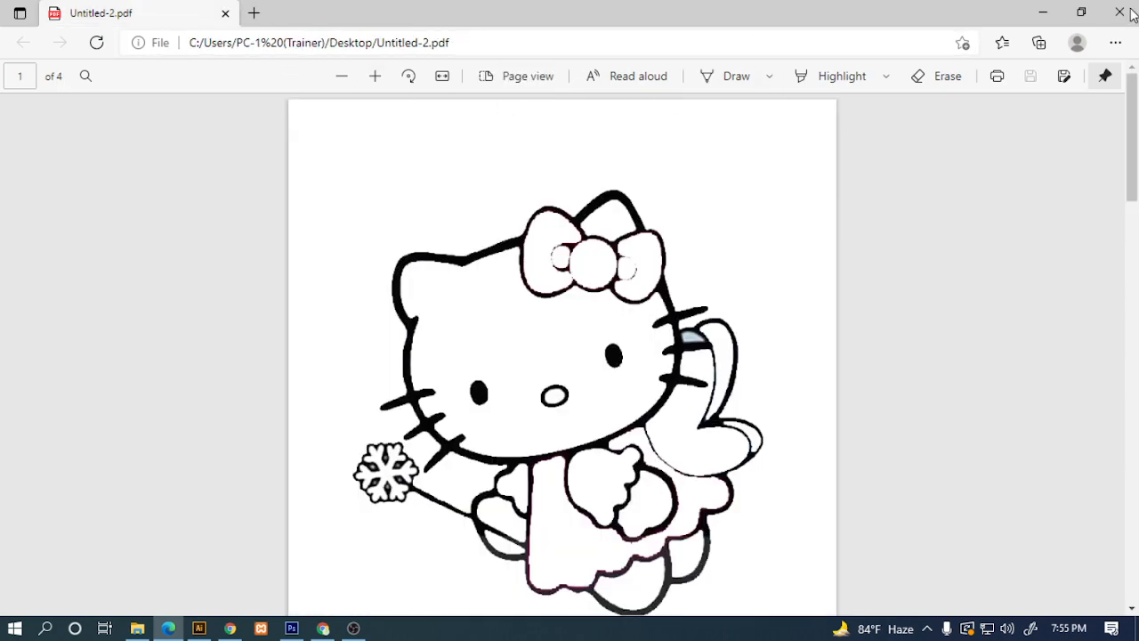
{"action": "left_click", "coordinate": [1131, 10]}
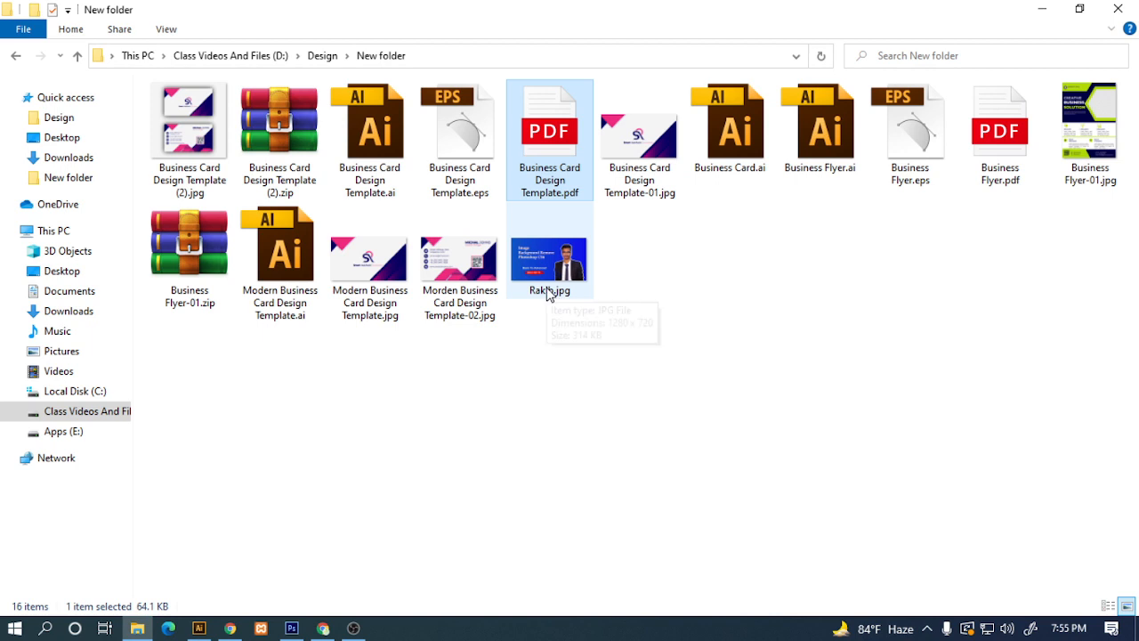
{"action": "left_click", "coordinate": [1004, 189]}
{"action": "left_click", "coordinate": [560, 183]}
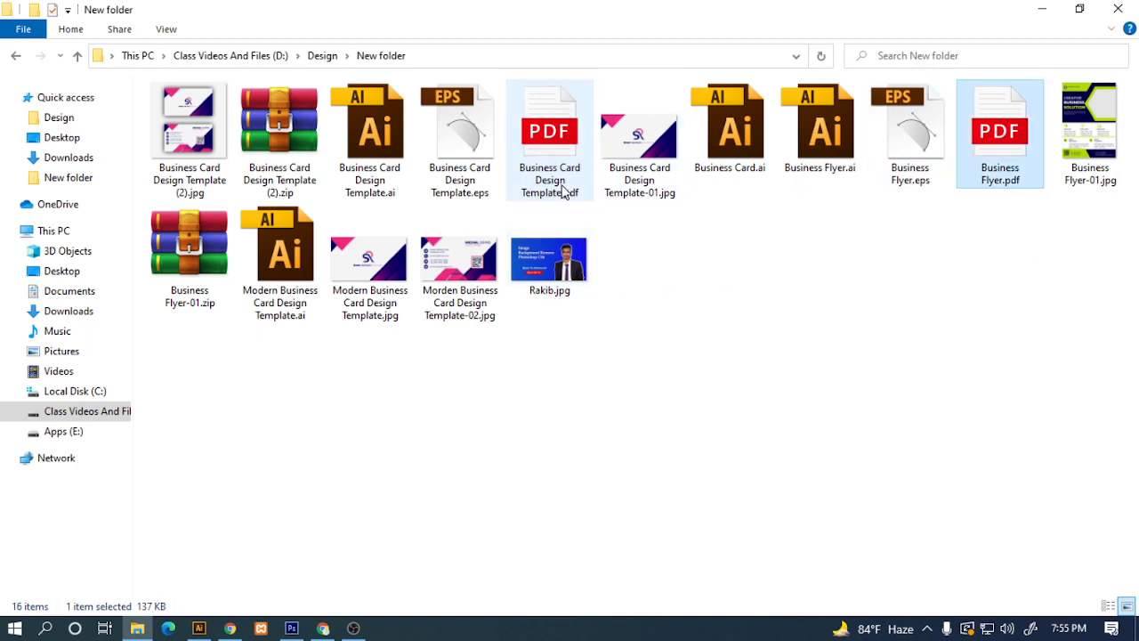
{"action": "left_click", "coordinate": [1041, 9]}
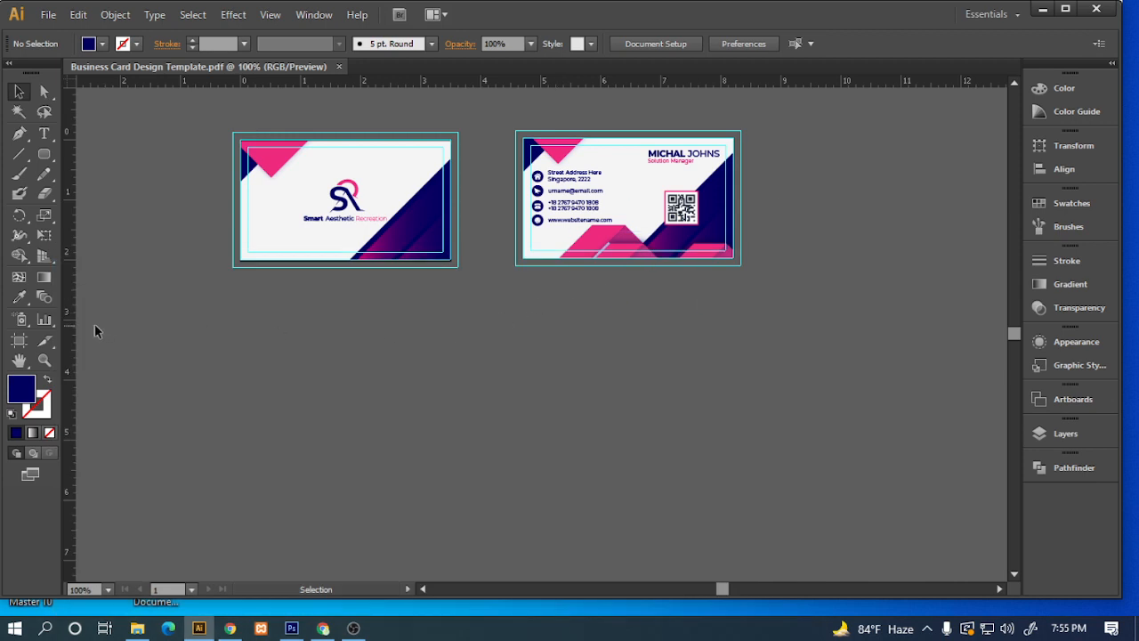
Draw a second artboard around the back card design with the Artboard tool, matching the card's edges.
{"action": "left_click", "coordinate": [19, 340]}
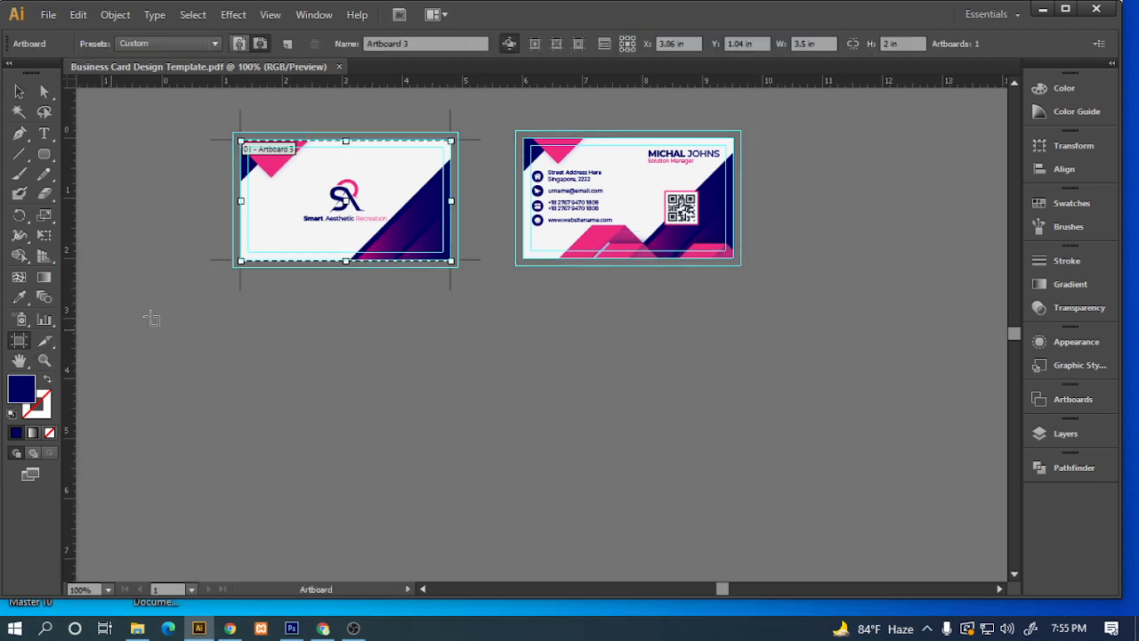
{"action": "left_click", "coordinate": [626, 163]}
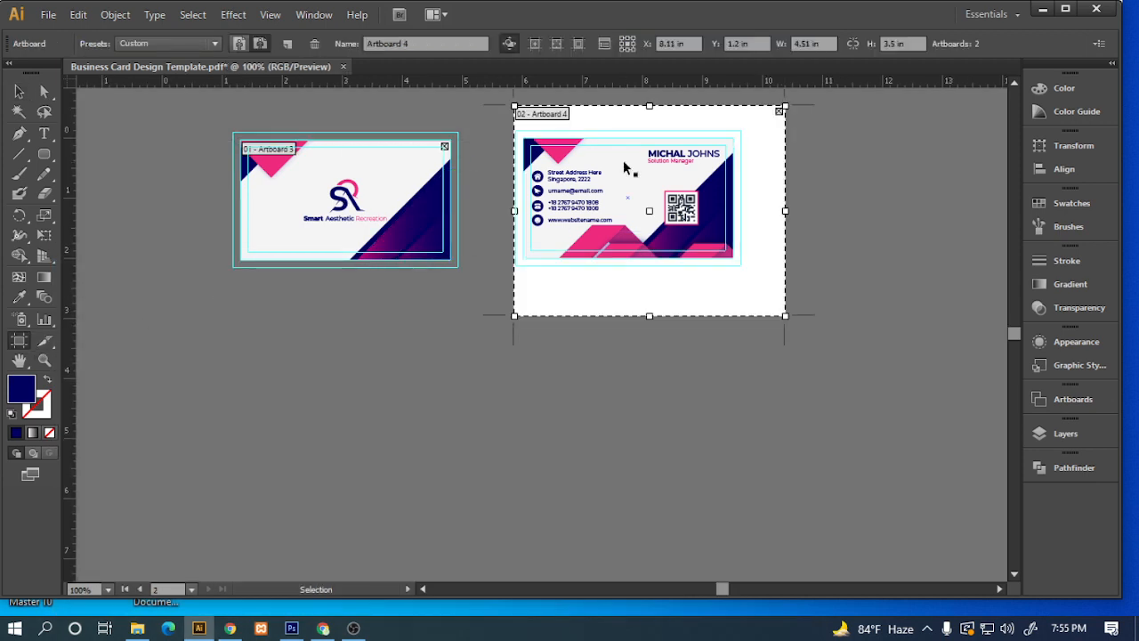
{"action": "key", "text": "ctrl+z"}
{"action": "scroll", "coordinate": [522, 138], "scroll_direction": "up", "scroll_amount": 1}
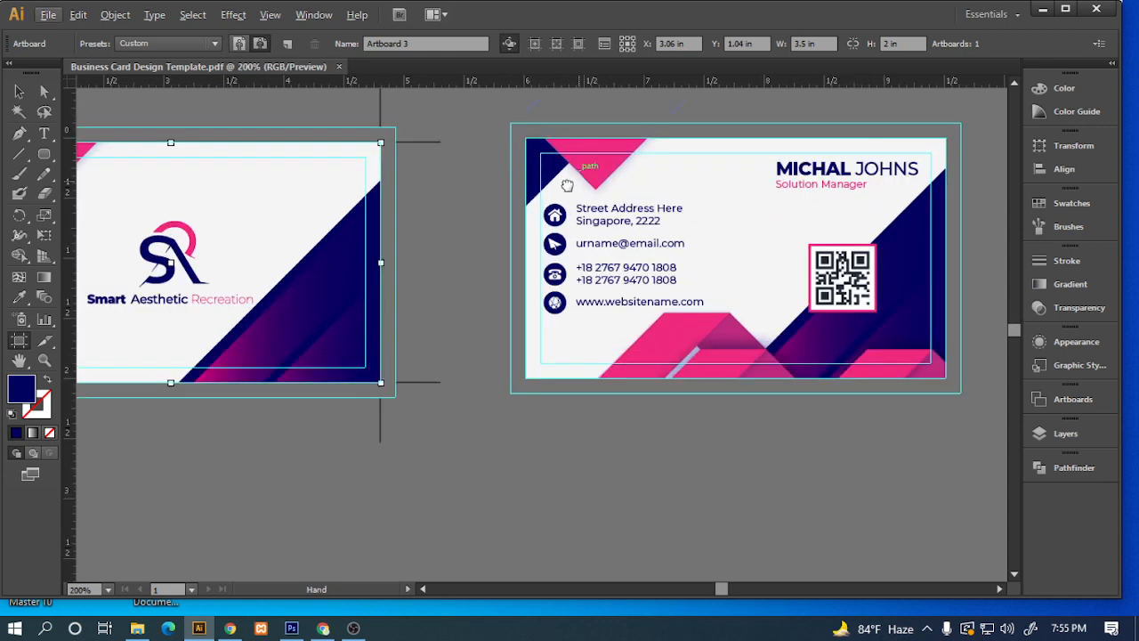
{"action": "left_click_drag", "start_coordinate": [567, 183], "coordinate": [474, 216]}
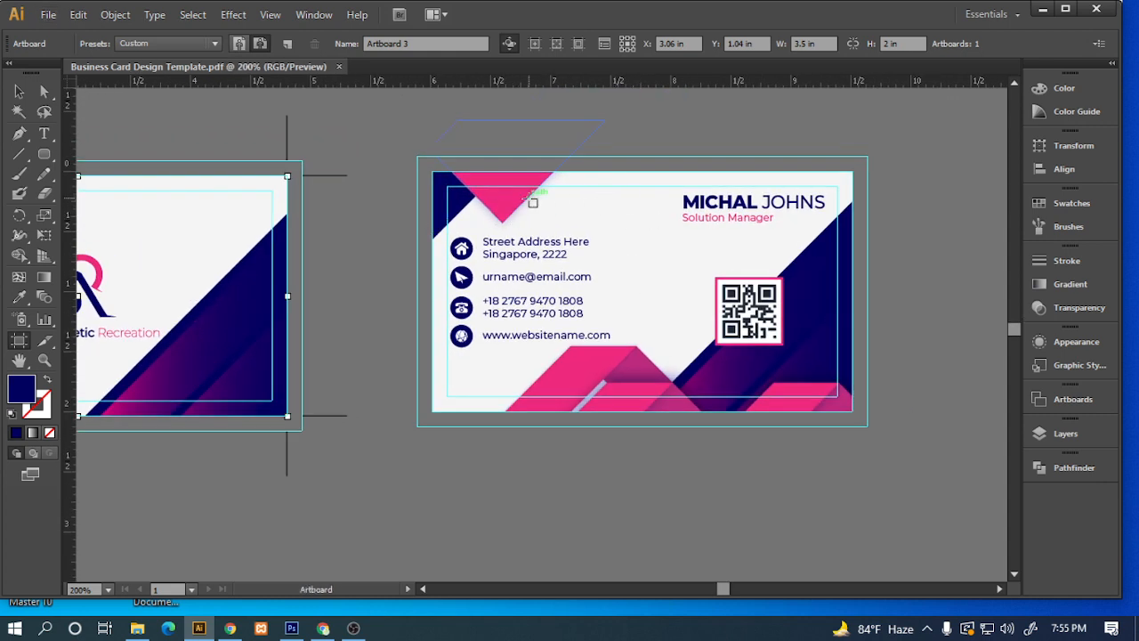
{"action": "left_click", "coordinate": [233, 226]}
{"action": "key", "text": "ctrl+z"}
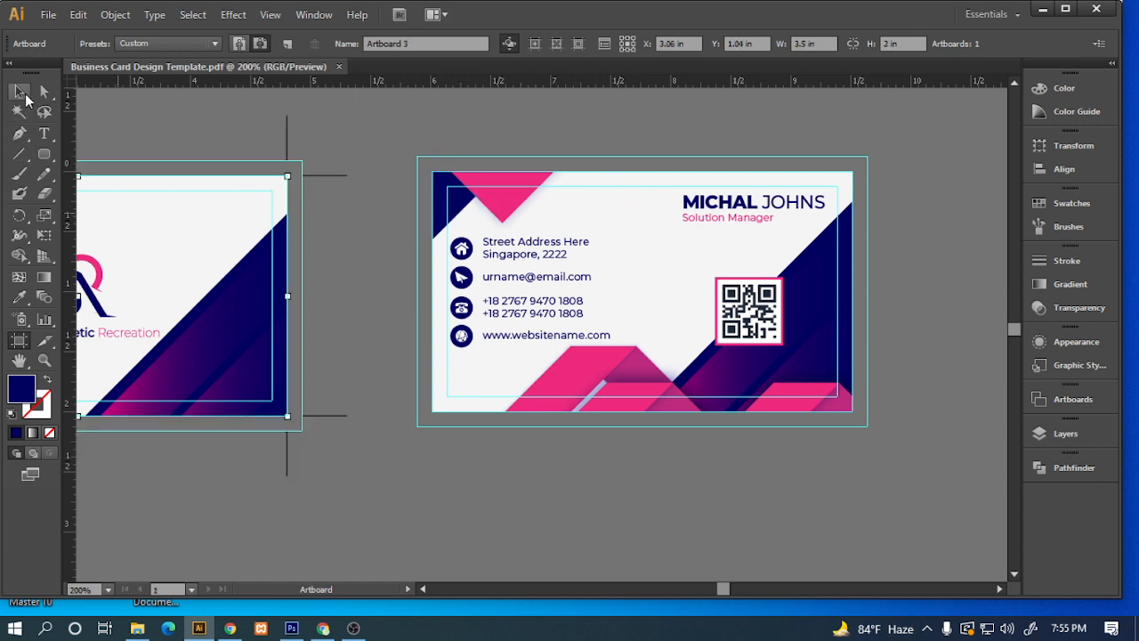
{"action": "left_click_drag", "start_coordinate": [639, 295], "coordinate": [482, 256]}
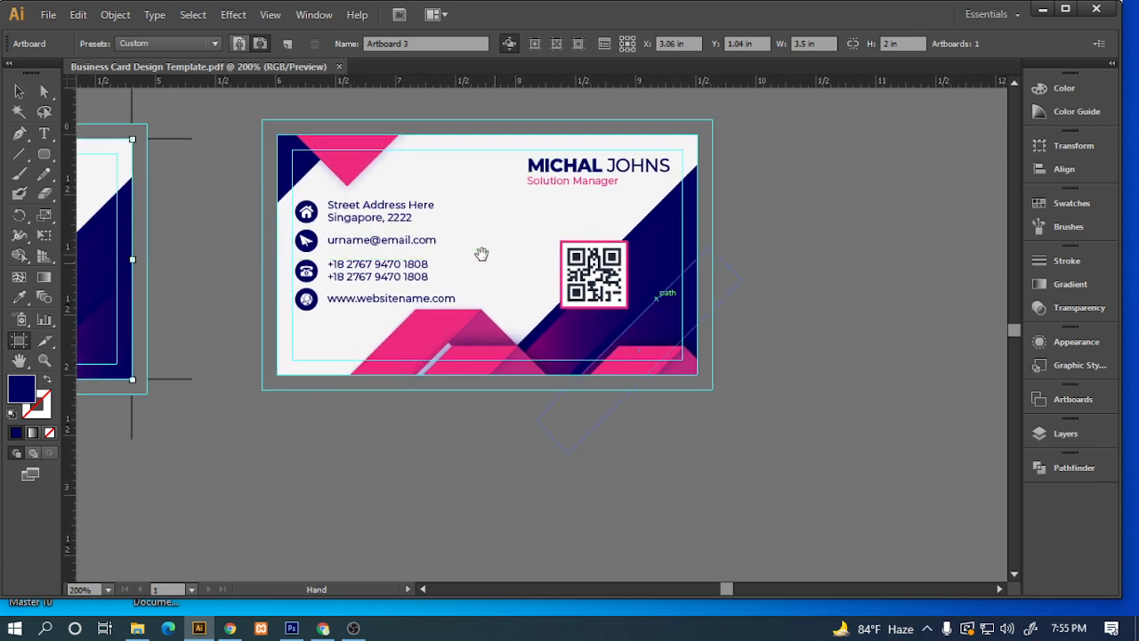
{"action": "left_click_drag", "start_coordinate": [280, 140], "coordinate": [699, 377]}
{"action": "key", "text": "v"}
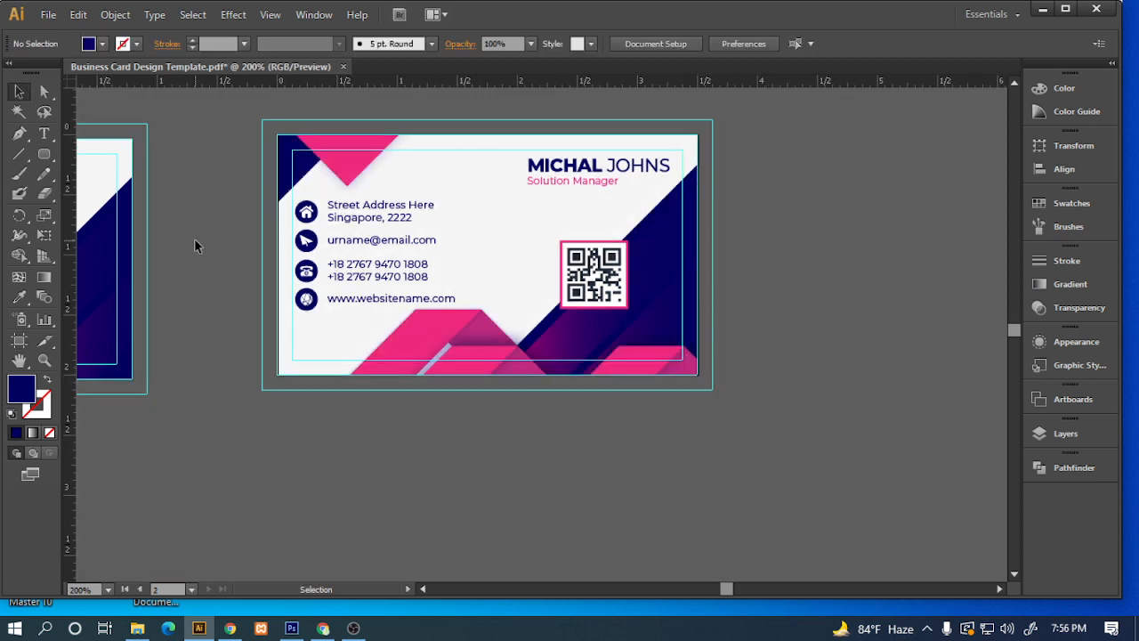
Save the document again in New folder as Business Card Design Template.pdf in Adobe PDF format with all artboards, replacing the existing file.
{"action": "scroll", "coordinate": [194, 239], "scroll_direction": "down", "scroll_amount": 1}
{"action": "scroll", "coordinate": [194, 238], "scroll_direction": "left", "scroll_amount": 3}
{"action": "left_click", "coordinate": [48, 15]}
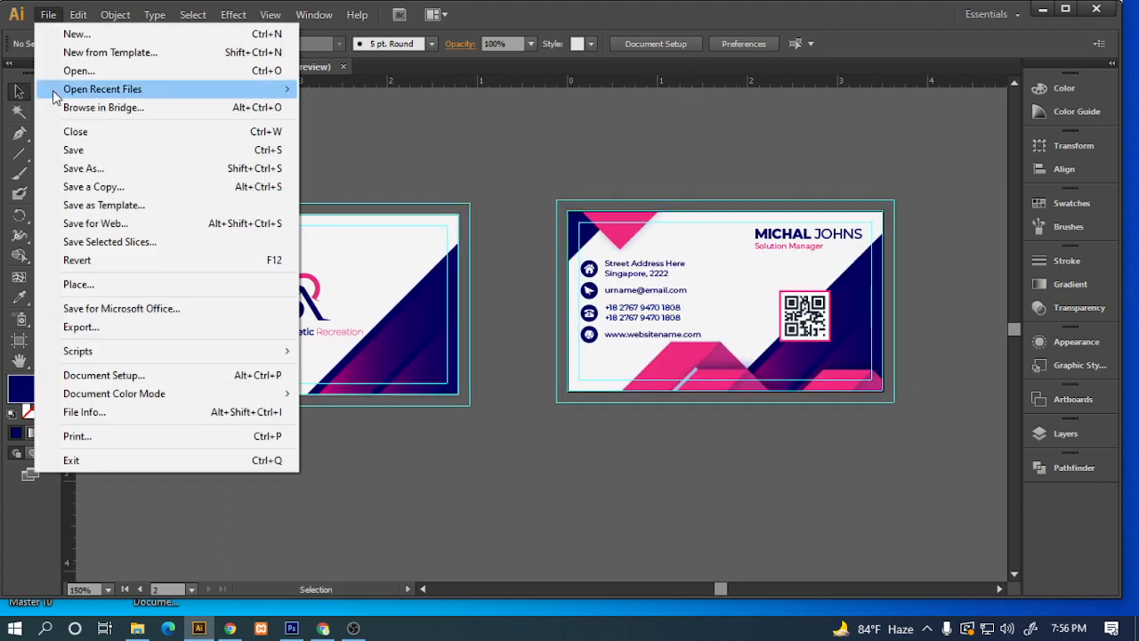
{"action": "left_click", "coordinate": [84, 168]}
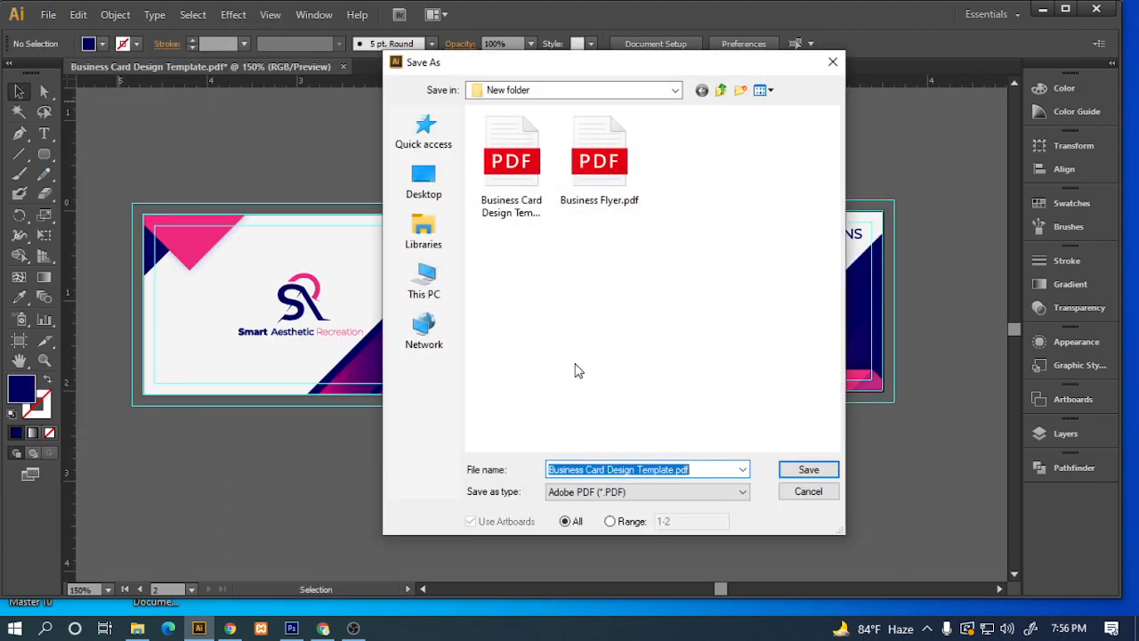
{"action": "left_click", "coordinate": [624, 494]}
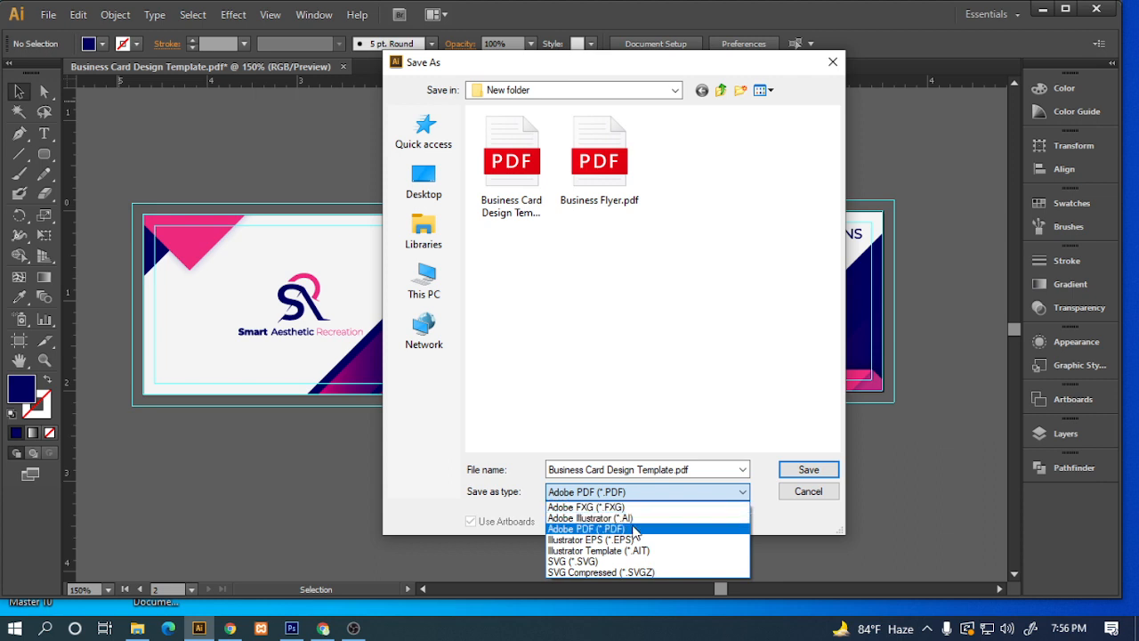
{"action": "left_click", "coordinate": [635, 528]}
{"action": "left_click", "coordinate": [808, 469]}
{"action": "left_click", "coordinate": [616, 378]}
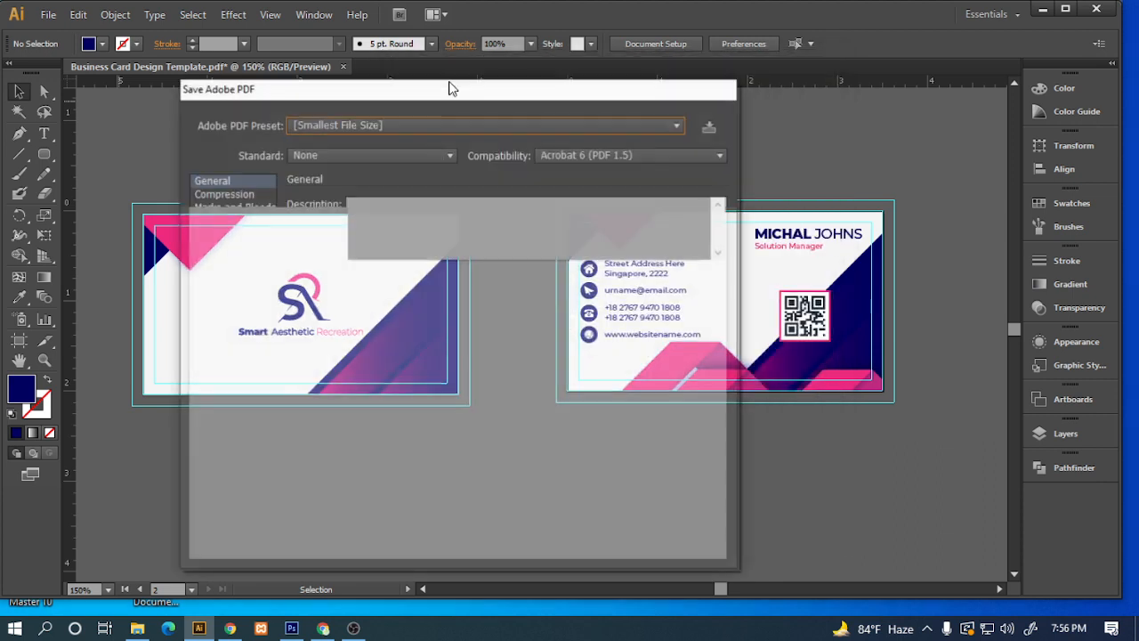
Keep the [Smallest File Size] preset and save the PDF, accepting the loss of Illustrator editing capabilities.
{"action": "left_click", "coordinate": [472, 123]}
{"action": "left_click", "coordinate": [355, 279]}
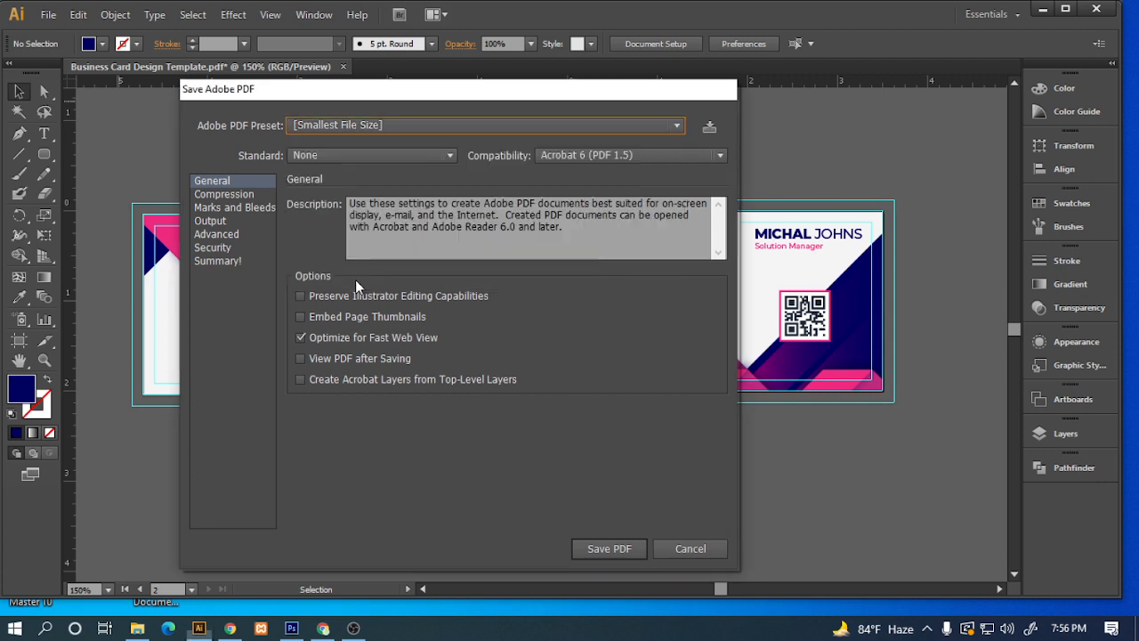
{"action": "left_click", "coordinate": [610, 549]}
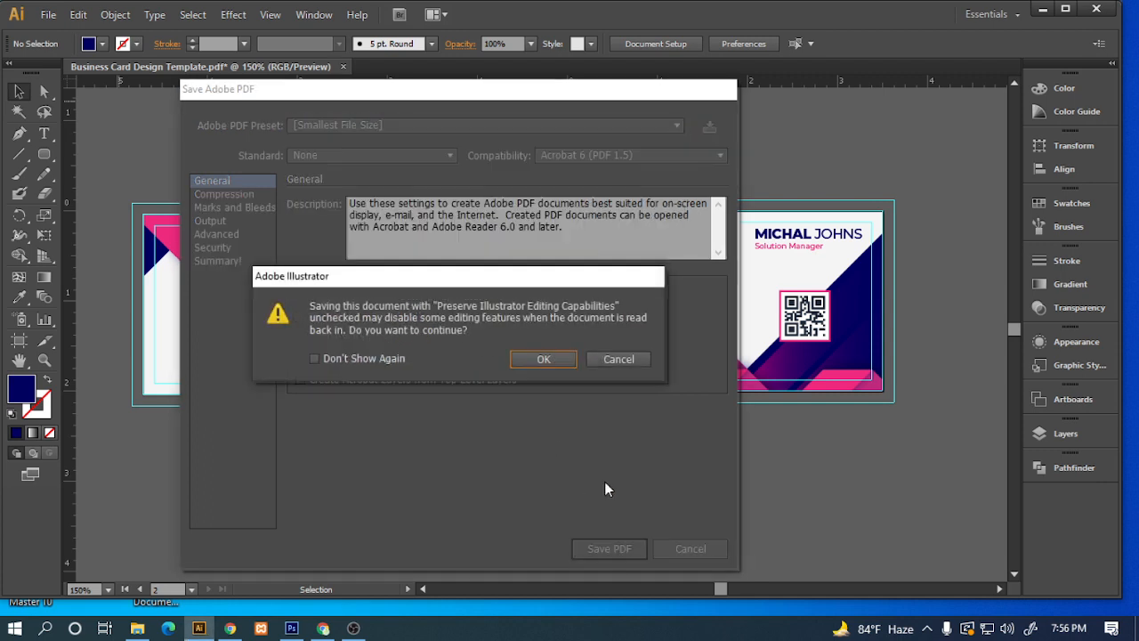
{"action": "left_click", "coordinate": [543, 360]}
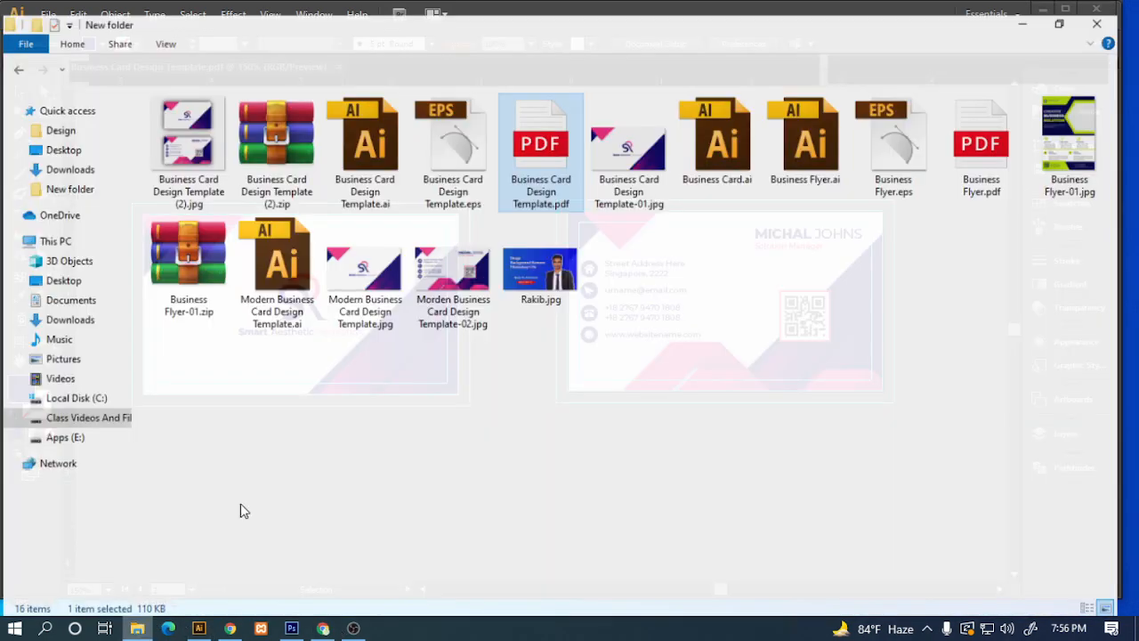
Switch to File Explorer, open Business Card Design Template.pdf, examine both card pages at different magnifications, and close the viewer.
{"action": "left_click", "coordinate": [137, 628]}
{"action": "double_click", "coordinate": [515, 170]}
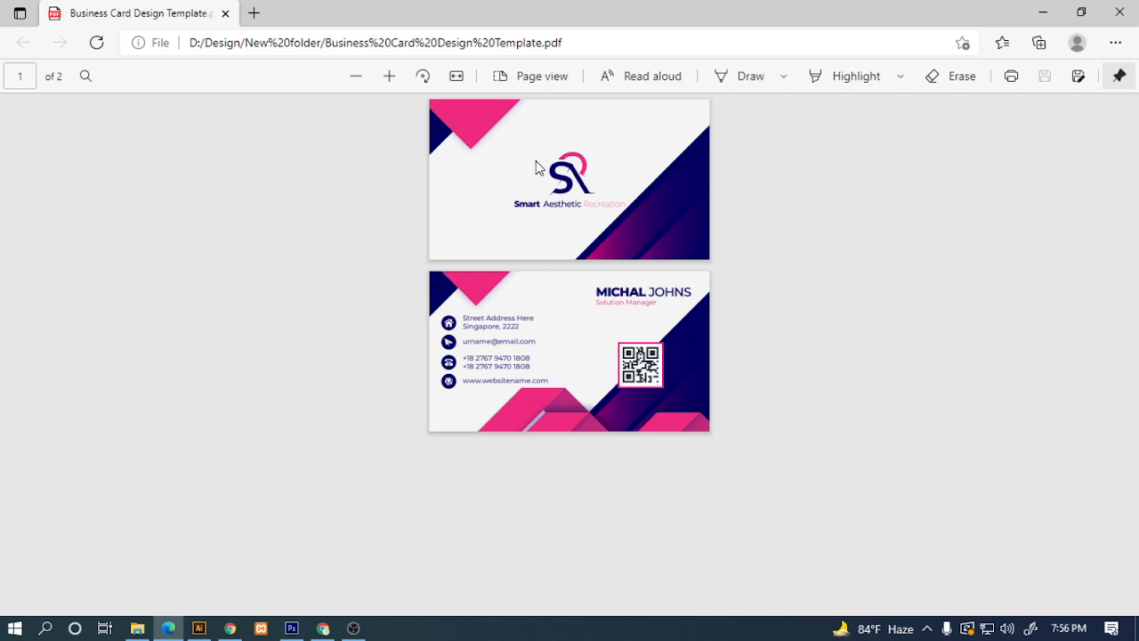
{"action": "scroll", "coordinate": [543, 265], "scroll_direction": "up", "scroll_amount": 5, "text": "ctrl"}
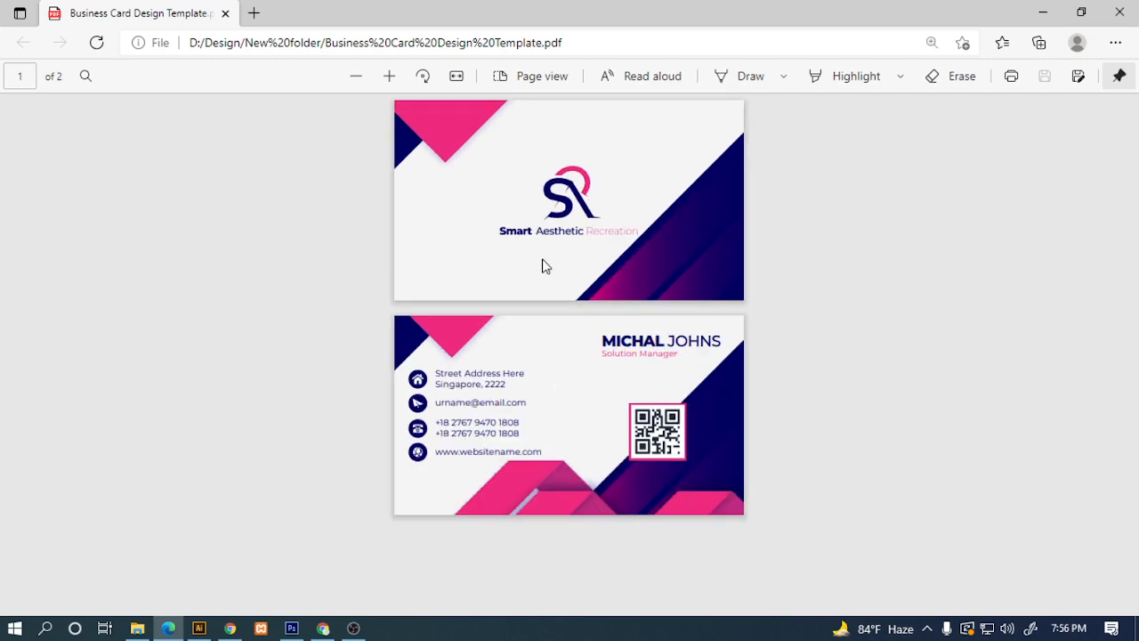
{"action": "scroll", "coordinate": [541, 265], "scroll_direction": "up", "scroll_amount": 5, "text": "ctrl"}
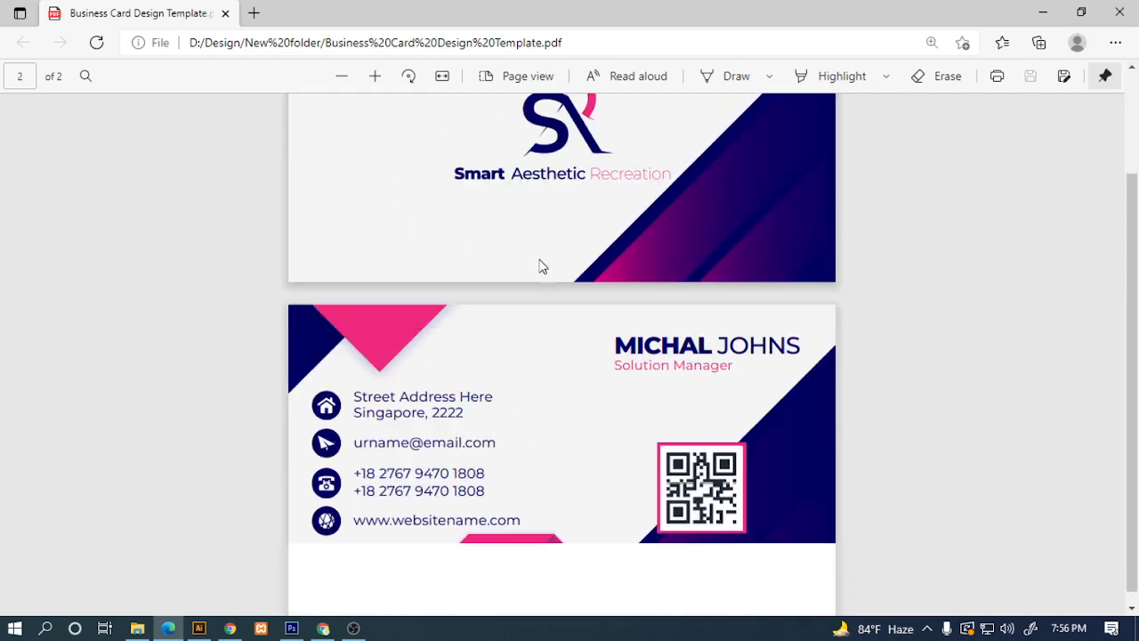
{"action": "scroll", "coordinate": [541, 265], "scroll_direction": "down", "scroll_amount": 5, "text": "ctrl"}
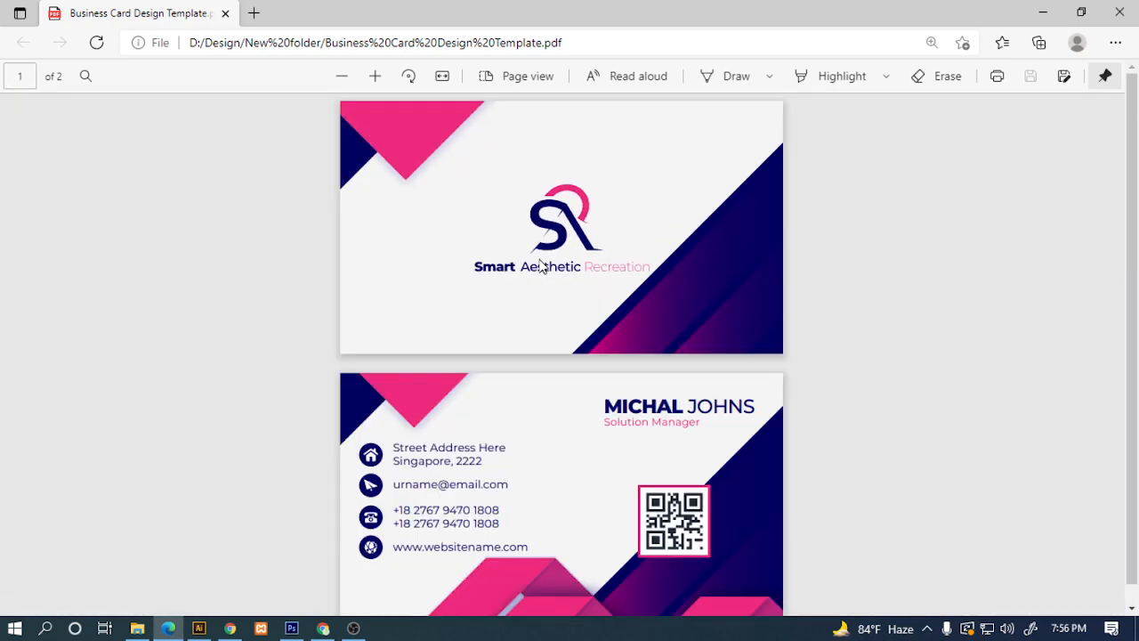
{"action": "scroll", "coordinate": [541, 265], "scroll_direction": "up", "scroll_amount": 3, "text": "ctrl"}
{"action": "scroll", "coordinate": [573, 256], "scroll_direction": "up", "scroll_amount": 2}
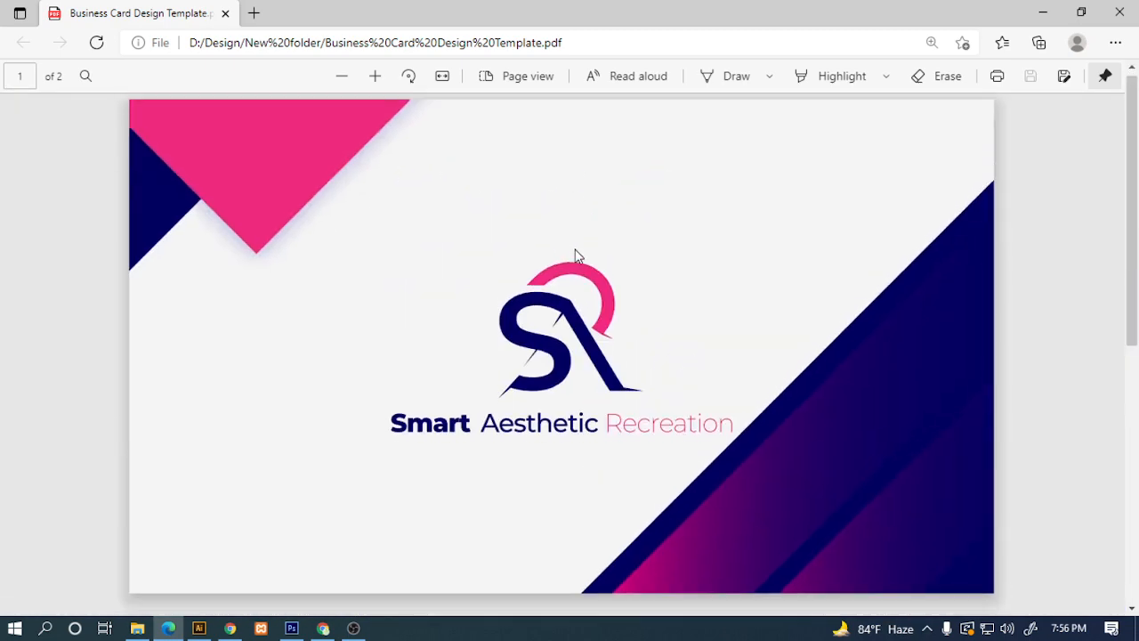
{"action": "scroll", "coordinate": [573, 254], "scroll_direction": "down", "scroll_amount": 5}
{"action": "scroll", "coordinate": [573, 254], "scroll_direction": "up", "scroll_amount": 5}
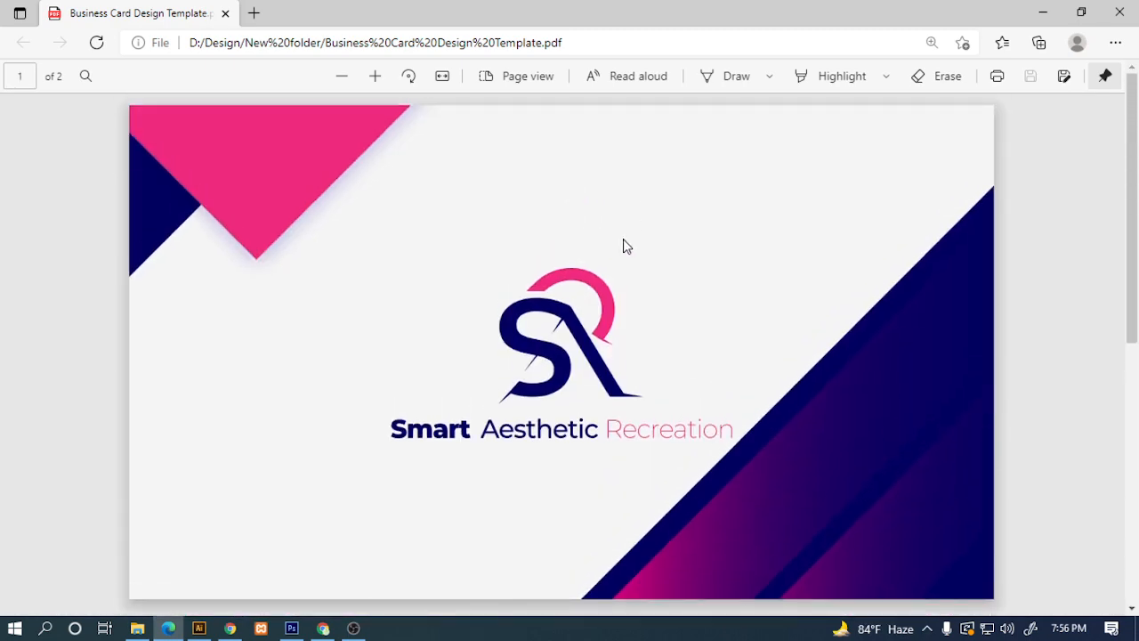
{"action": "scroll", "coordinate": [623, 239], "scroll_direction": "up", "scroll_amount": 1, "text": "ctrl"}
{"action": "scroll", "coordinate": [625, 236], "scroll_direction": "down", "scroll_amount": 6}
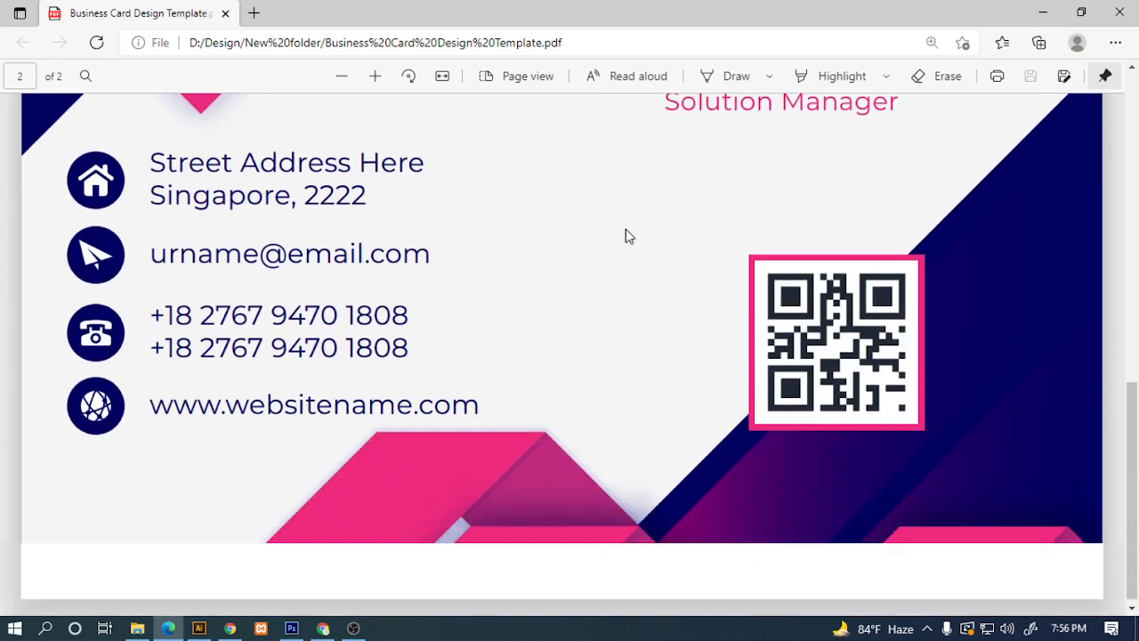
{"action": "scroll", "coordinate": [625, 236], "scroll_direction": "up", "scroll_amount": 5}
{"action": "scroll", "coordinate": [626, 236], "scroll_direction": "down", "scroll_amount": 6}
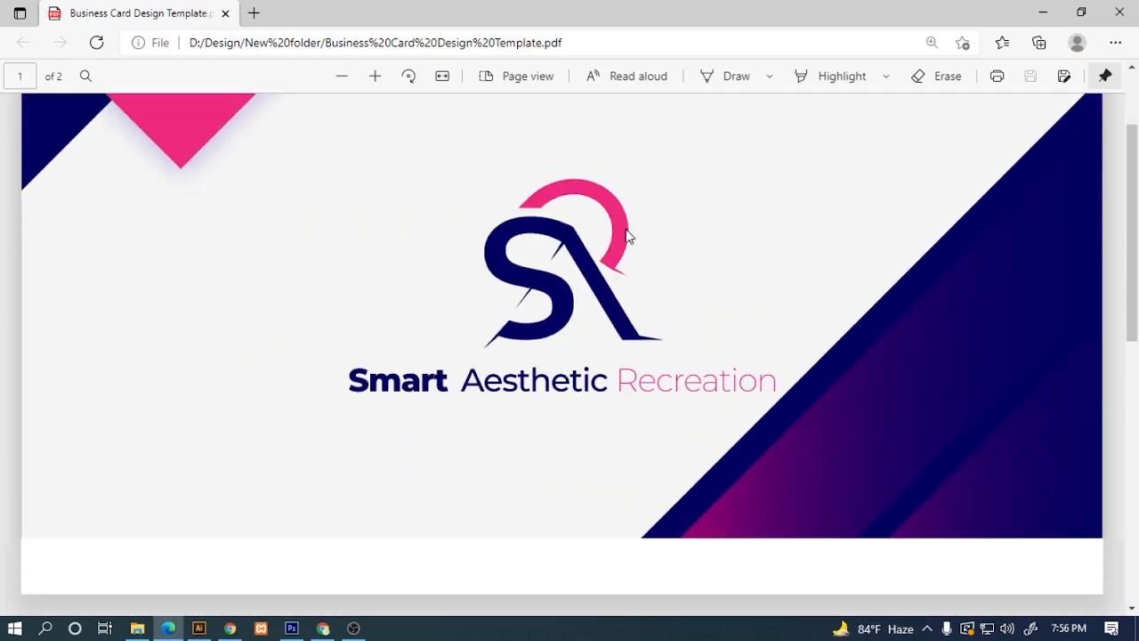
{"action": "scroll", "coordinate": [625, 236], "scroll_direction": "up", "scroll_amount": 5}
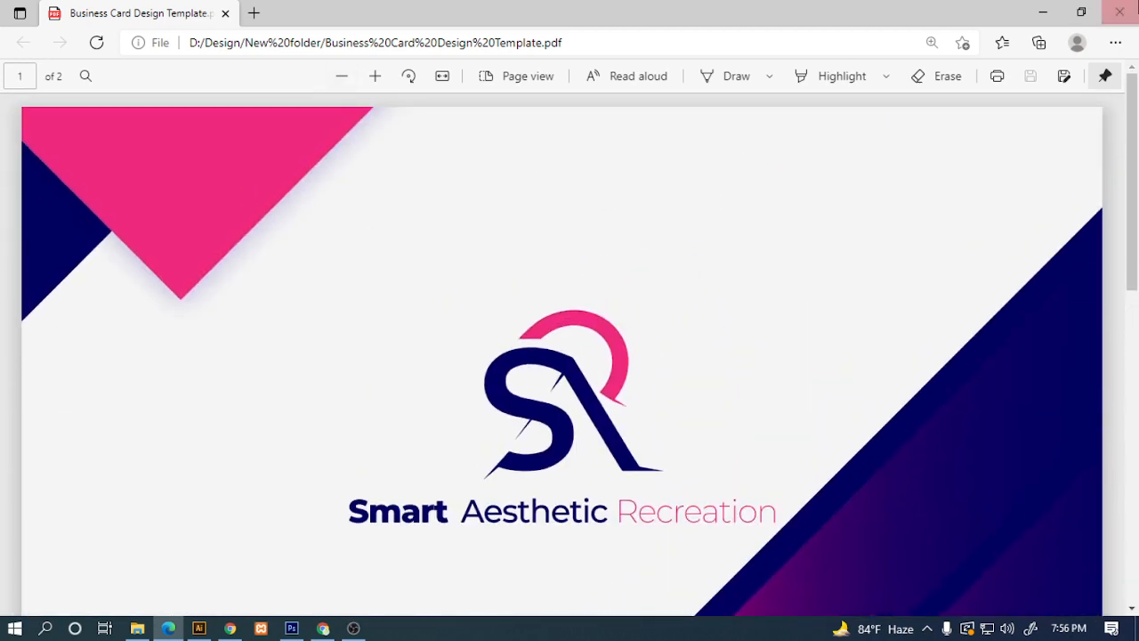
{"action": "left_click", "coordinate": [1119, 13]}
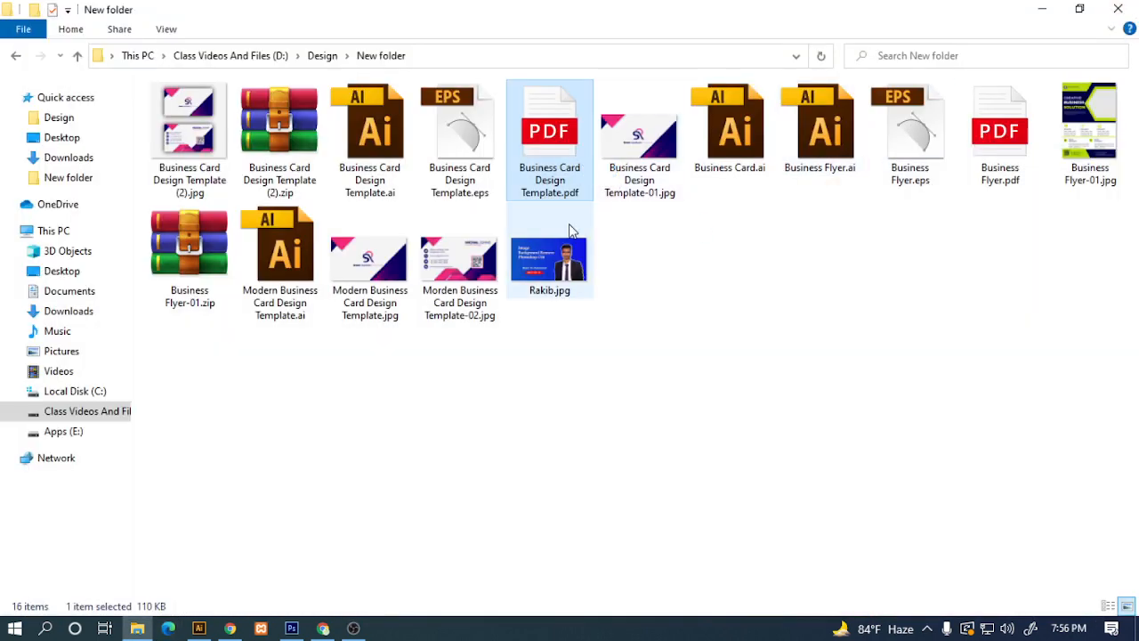
Review the Business Card Design Template AI, EPS, PDF and -01 JPG files in New folder, and clear the selection.
{"action": "left_click", "coordinate": [383, 181]}
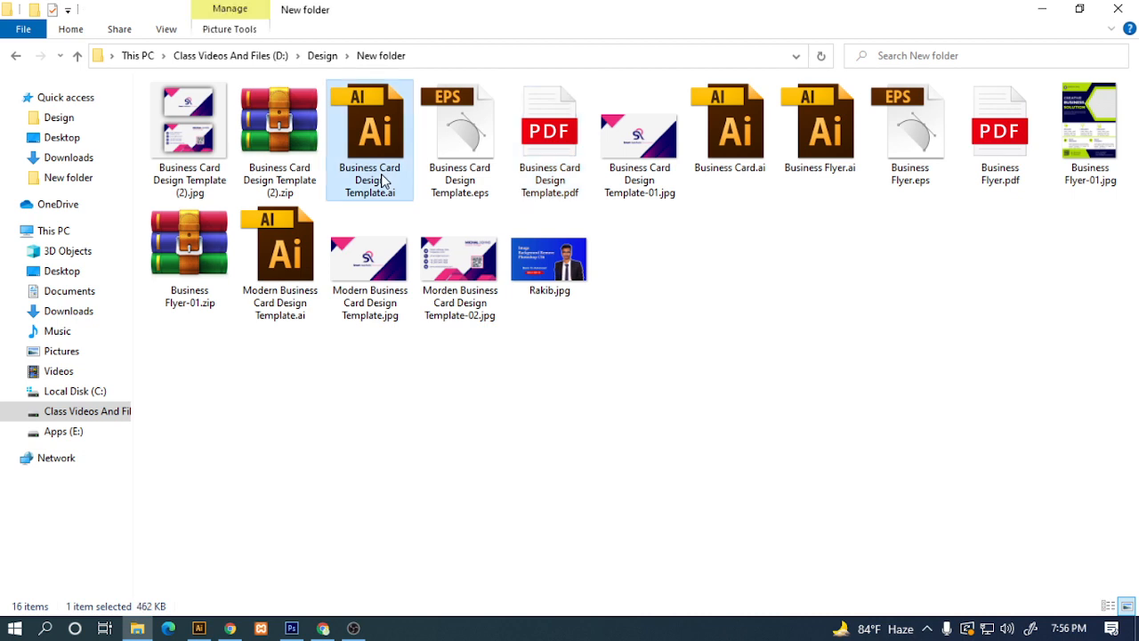
{"action": "left_click", "coordinate": [455, 183]}
{"action": "left_click", "coordinate": [530, 174]}
{"action": "left_click", "coordinate": [669, 189]}
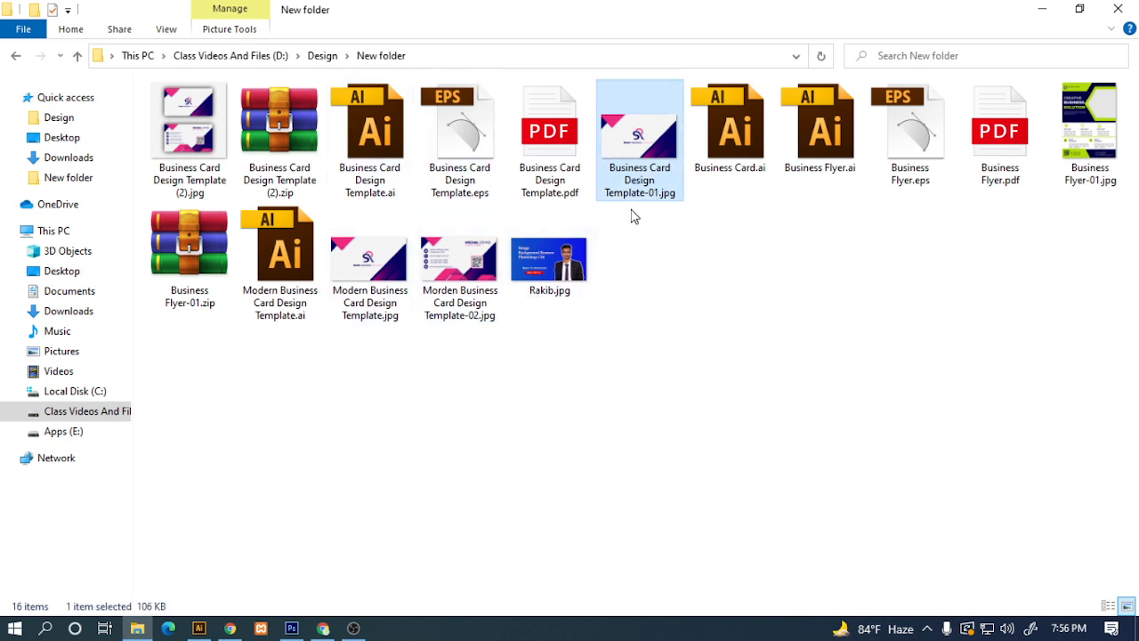
{"action": "left_click_drag", "start_coordinate": [631, 208], "coordinate": [377, 145]}
{"action": "left_click", "coordinate": [582, 402]}
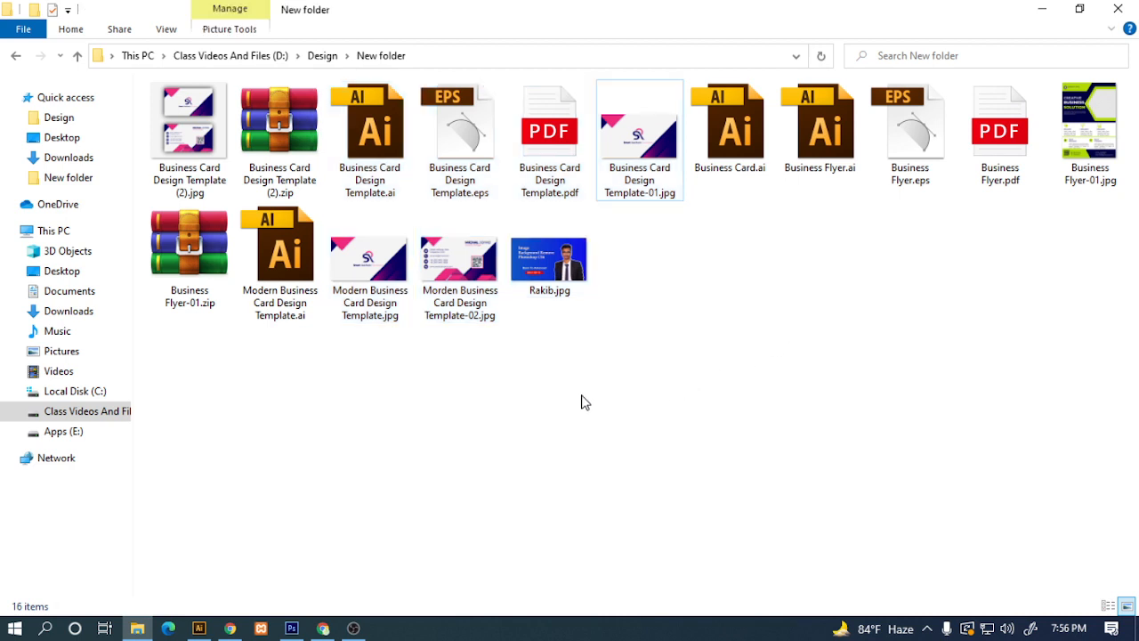
Compress Business Card Design Template.ai, .eps and .pdf together with the Modern and Morden Business Card JPGs into one zipped folder.
{"action": "left_click", "coordinate": [471, 318]}
{"action": "left_click", "coordinate": [369, 293], "text": "ctrl"}
{"action": "left_click", "coordinate": [426, 169], "text": "ctrl"}
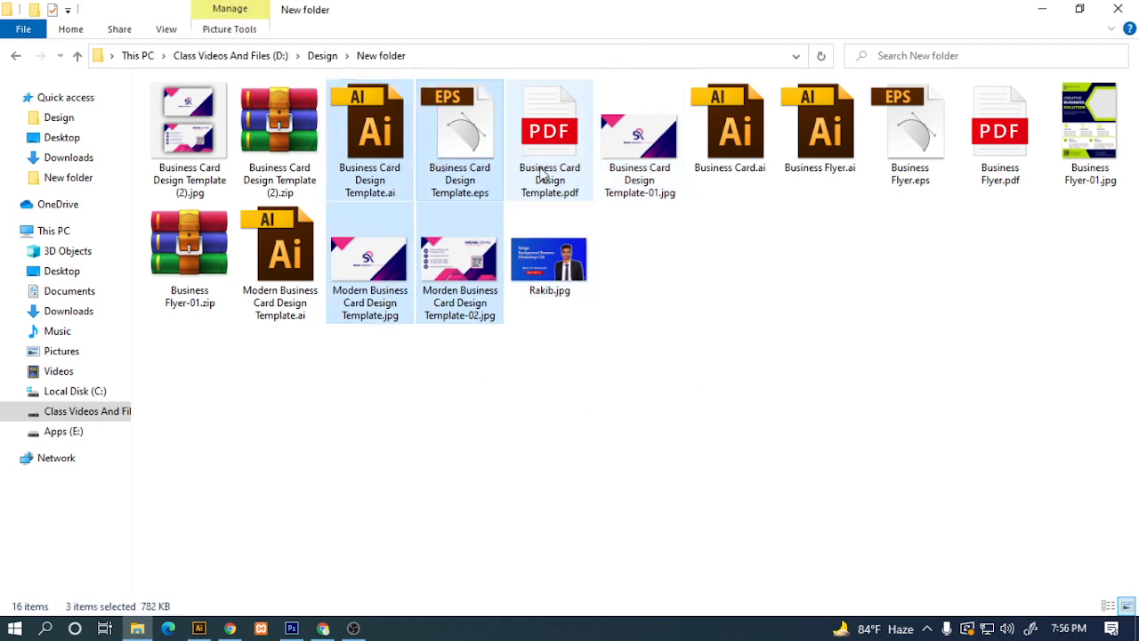
{"action": "left_click", "coordinate": [534, 143], "text": "ctrl"}
{"action": "left_click", "coordinate": [404, 142], "text": "ctrl"}
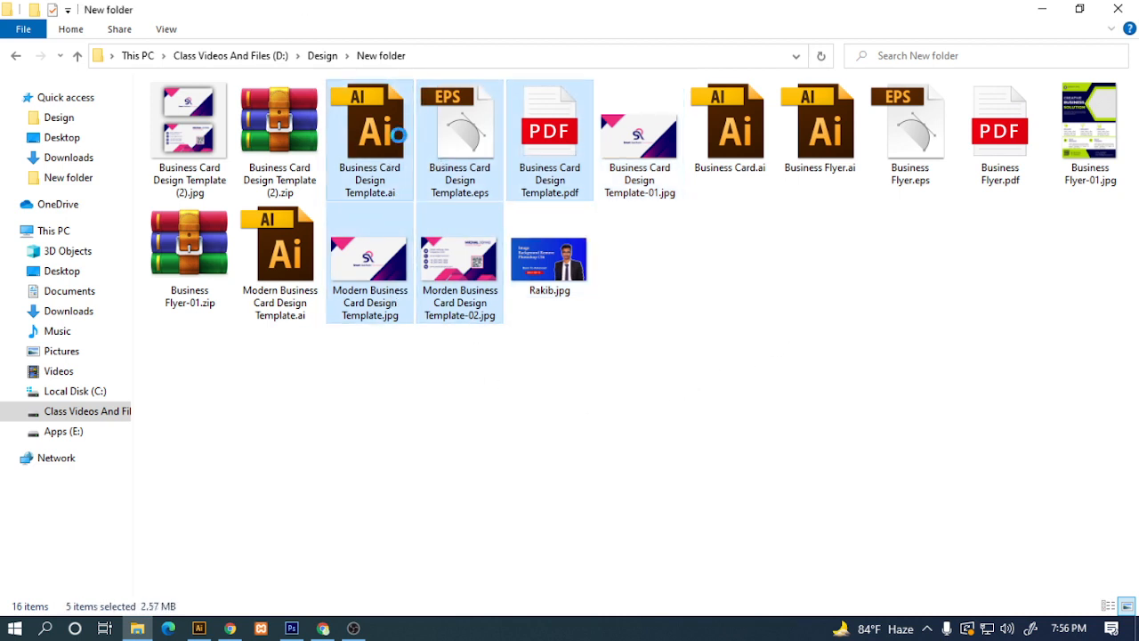
{"action": "right_click", "coordinate": [400, 139]}
{"action": "mouse_move", "coordinate": [551, 317]}
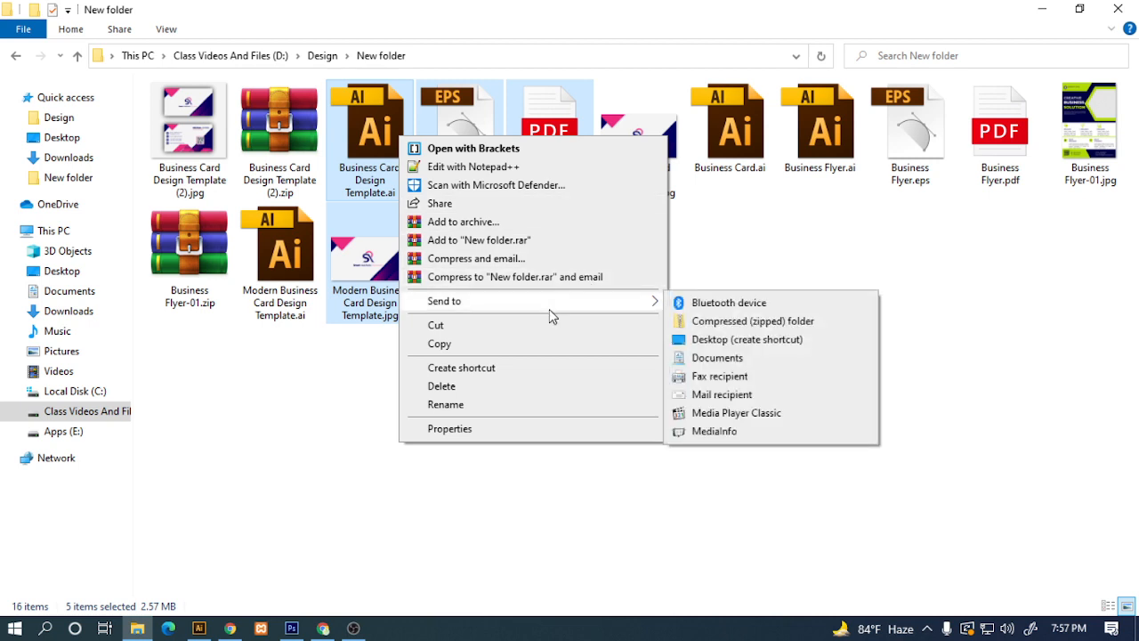
{"action": "left_click", "coordinate": [765, 321]}
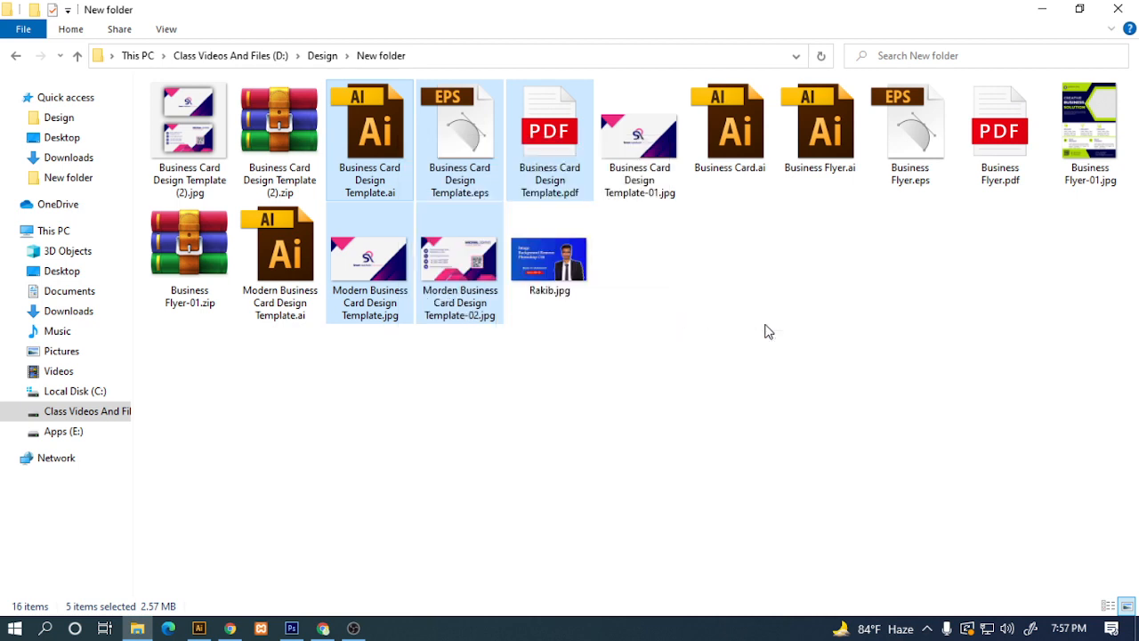
{"action": "left_click", "coordinate": [821, 299]}
Review the new zip archive alongside the AI, EPS and PDF files in New folder, and return to Illustrator.
{"action": "left_click", "coordinate": [650, 126]}
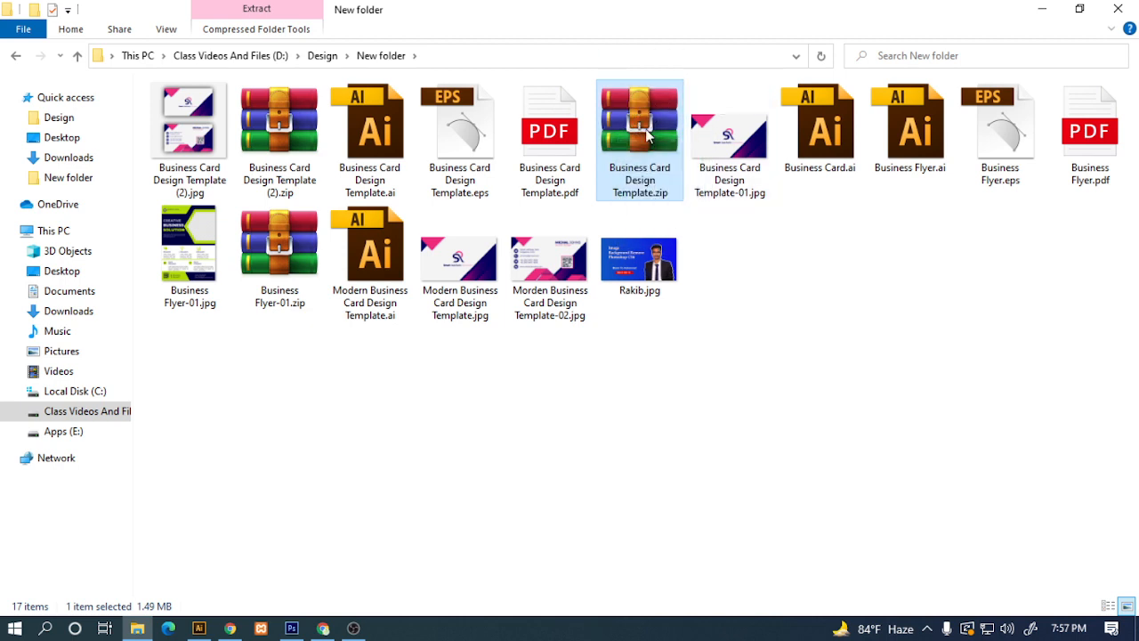
{"action": "left_click", "coordinate": [410, 158]}
{"action": "left_click", "coordinate": [472, 169]}
{"action": "left_click", "coordinate": [544, 178]}
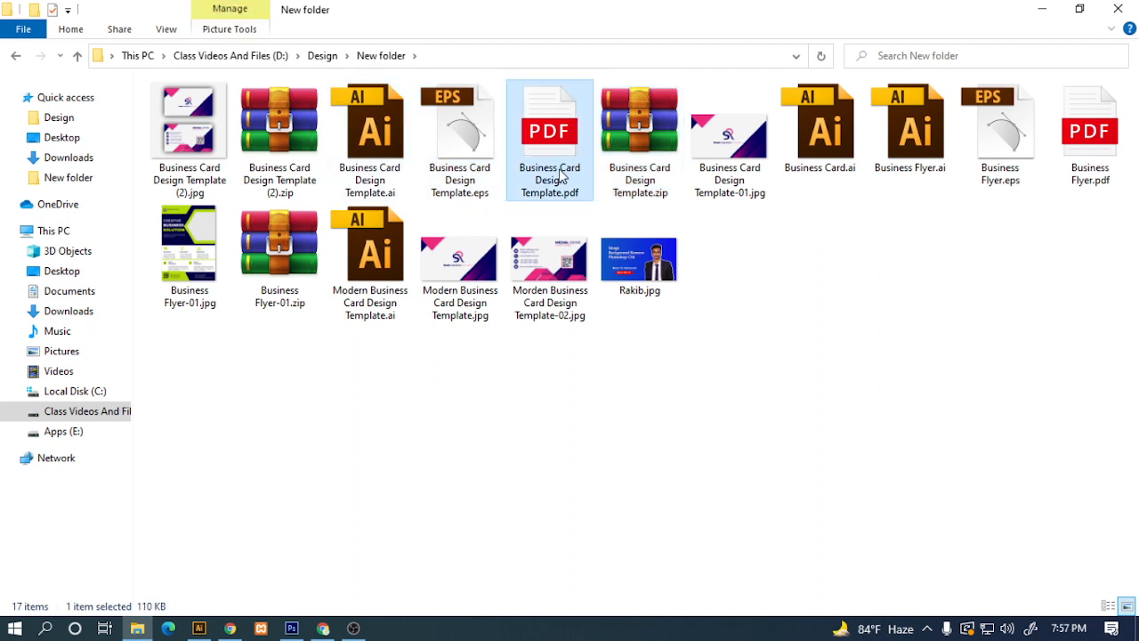
{"action": "left_click", "coordinate": [383, 264]}
{"action": "left_click", "coordinate": [645, 174]}
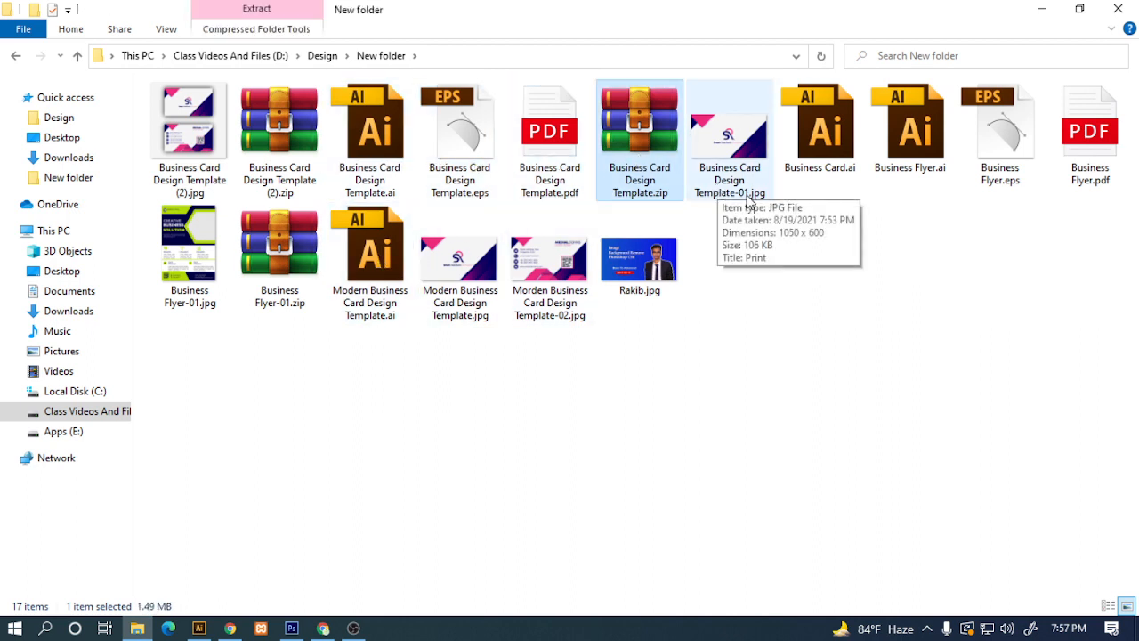
{"action": "left_click", "coordinate": [1042, 8]}
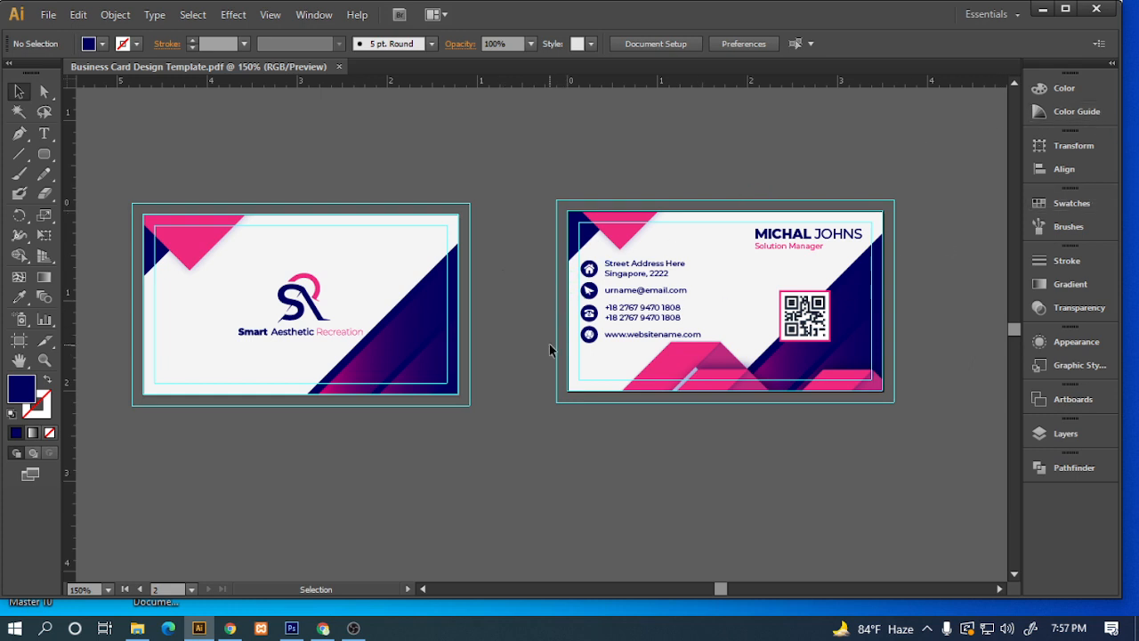
{"action": "scroll", "coordinate": [549, 350], "scroll_direction": "down", "scroll_amount": 1}
{"action": "scroll", "coordinate": [549, 349], "scroll_direction": "down", "scroll_amount": 2}
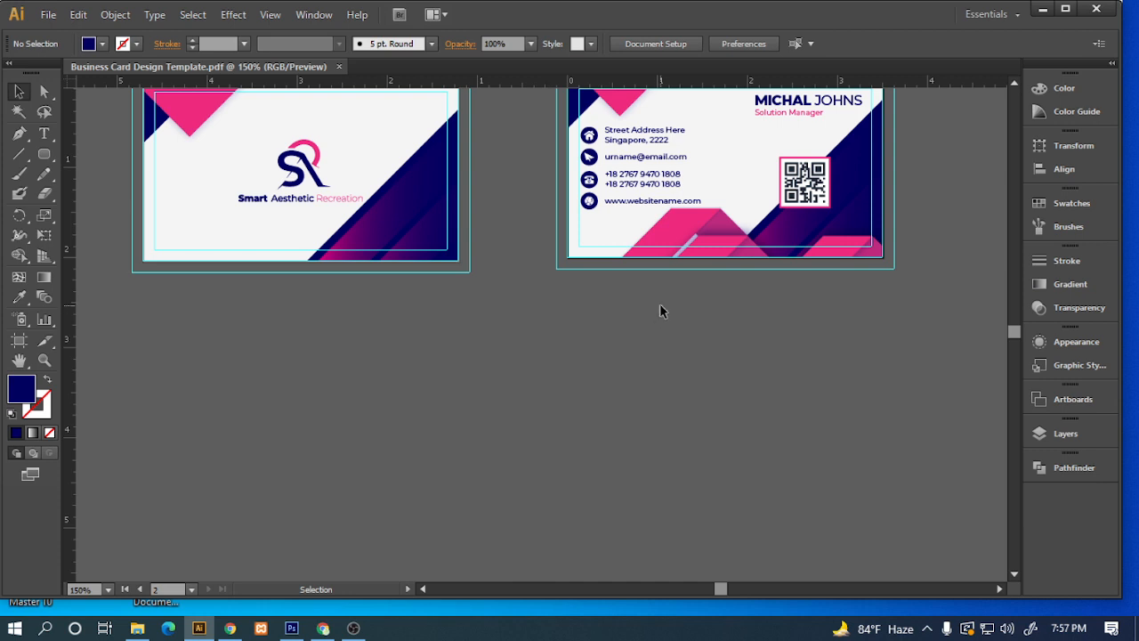
{"action": "scroll", "coordinate": [660, 311], "scroll_direction": "up", "scroll_amount": 2}
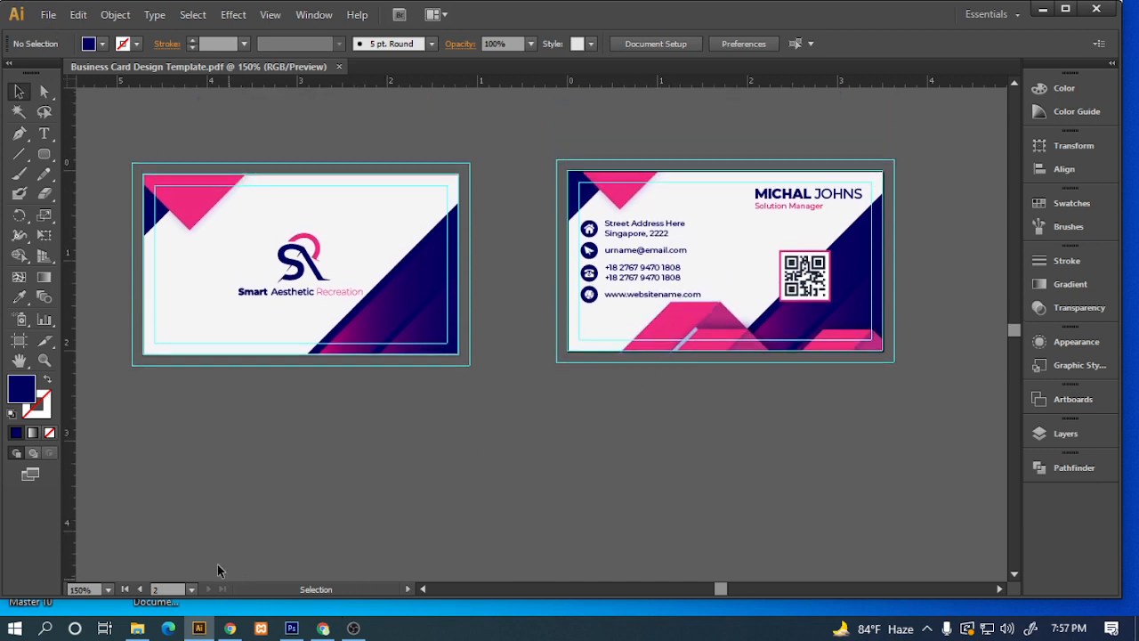
{"action": "left_click", "coordinate": [47, 15]}
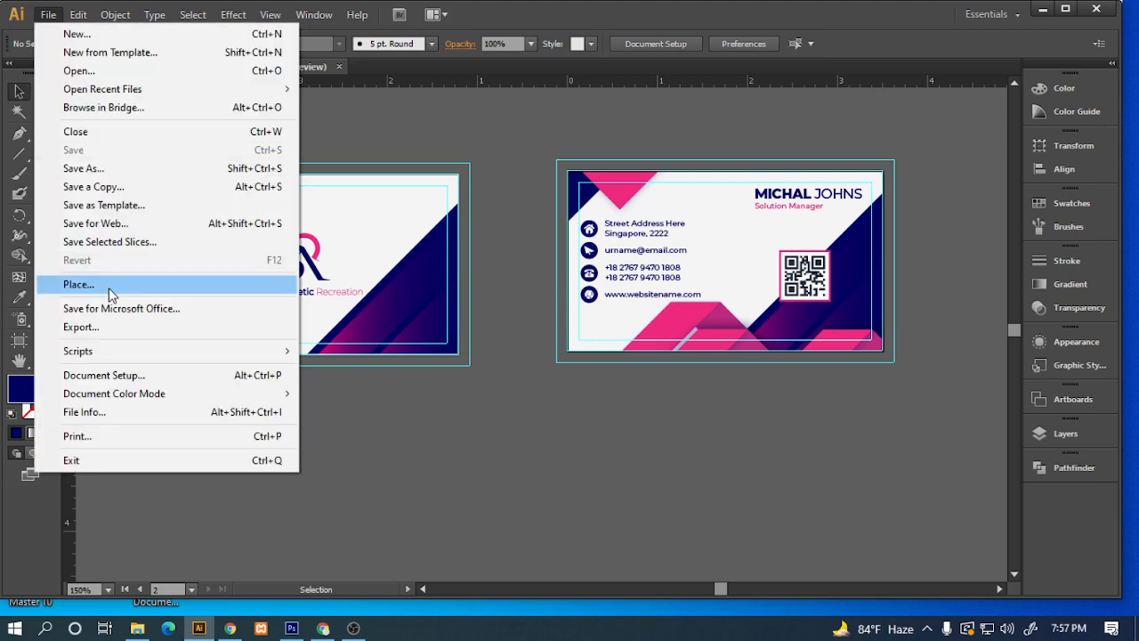
{"action": "left_click", "coordinate": [120, 330]}
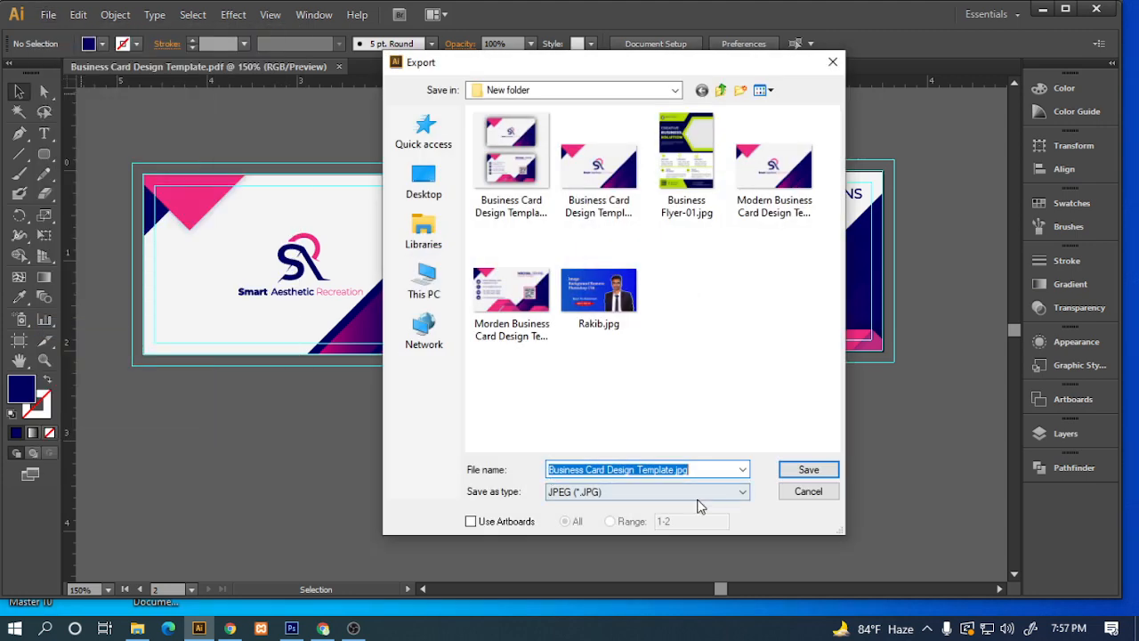
{"action": "left_click", "coordinate": [796, 490]}
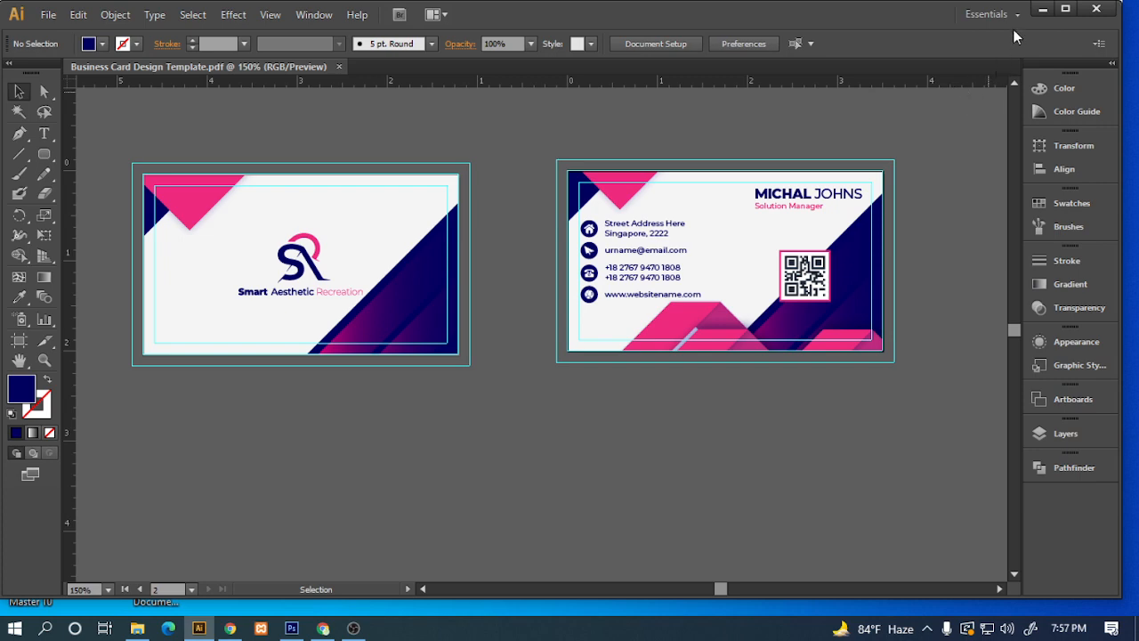
Minimize the Illustrator window to show the desktop.
{"action": "left_click", "coordinate": [1042, 9]}
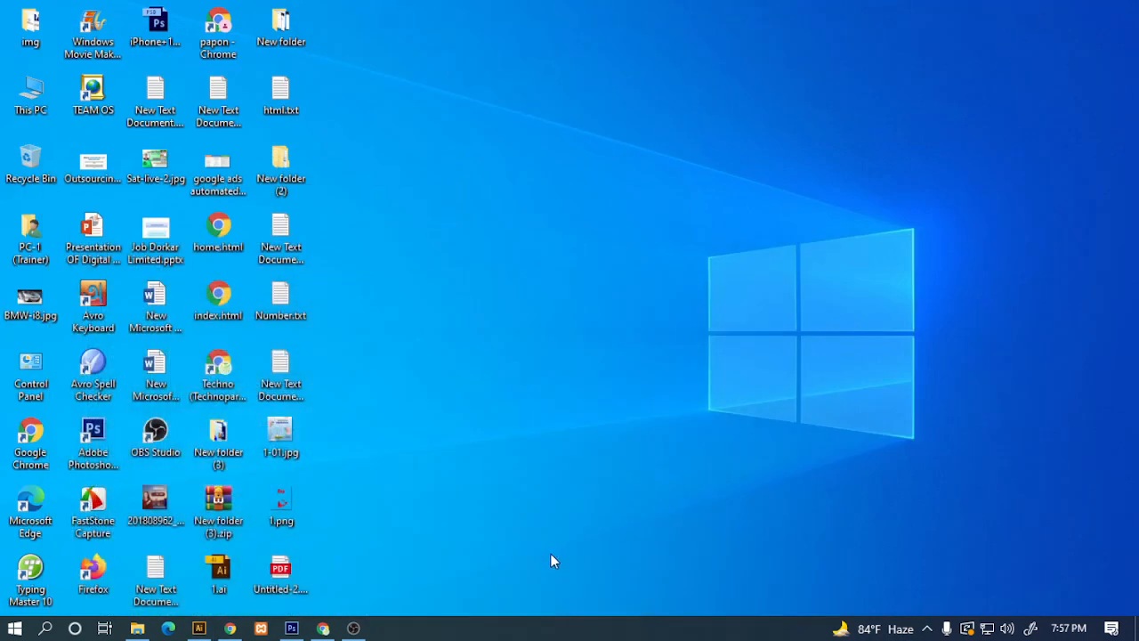
{"action": "right_click", "coordinate": [439, 180]}
{"action": "left_click", "coordinate": [475, 228]}
{"action": "left_click_drag", "start_coordinate": [325, 490], "coordinate": [297, 605]}
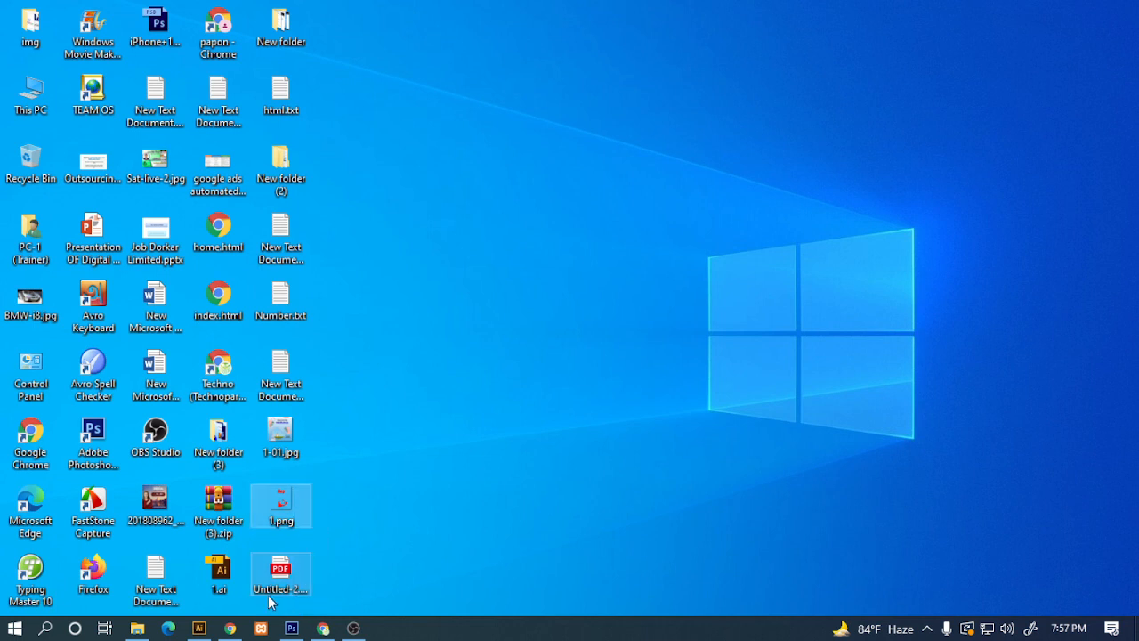
Delete 1.png, the Untitled-2 PDF and 1-01.jpg from the desktop, and refresh it.
{"action": "key", "text": "Delete"}
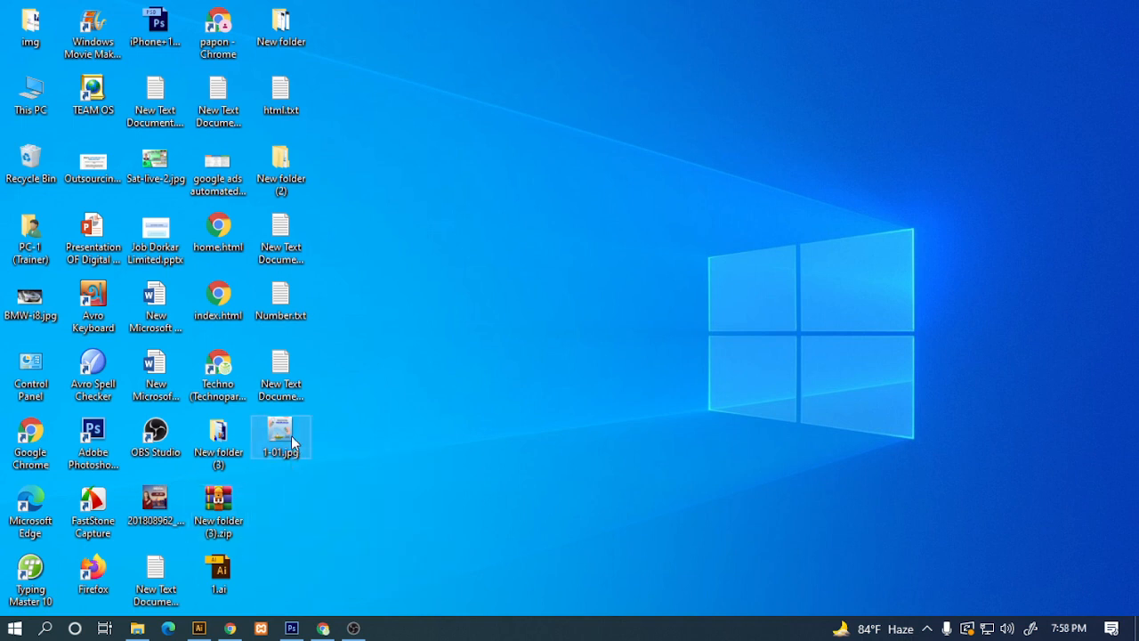
{"action": "key", "text": "Delete"}
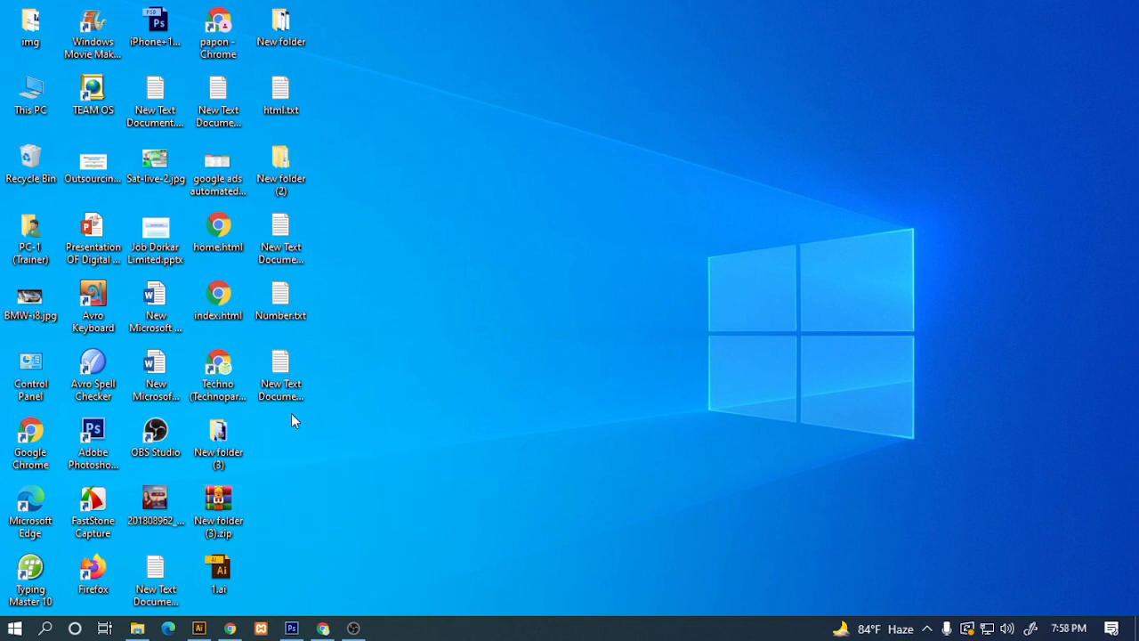
{"action": "right_click", "coordinate": [519, 7]}
{"action": "left_click", "coordinate": [556, 49]}
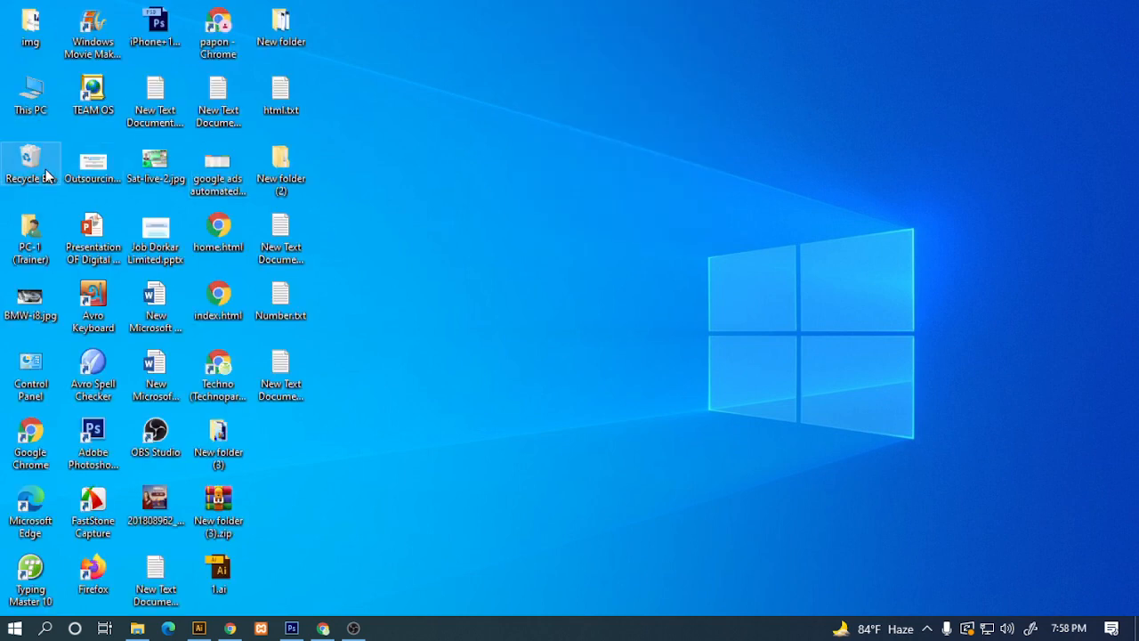
Empty the Recycle Bin, permanently deleting its items, and refresh the desktop.
{"action": "right_click", "coordinate": [43, 169]}
{"action": "left_click", "coordinate": [73, 195]}
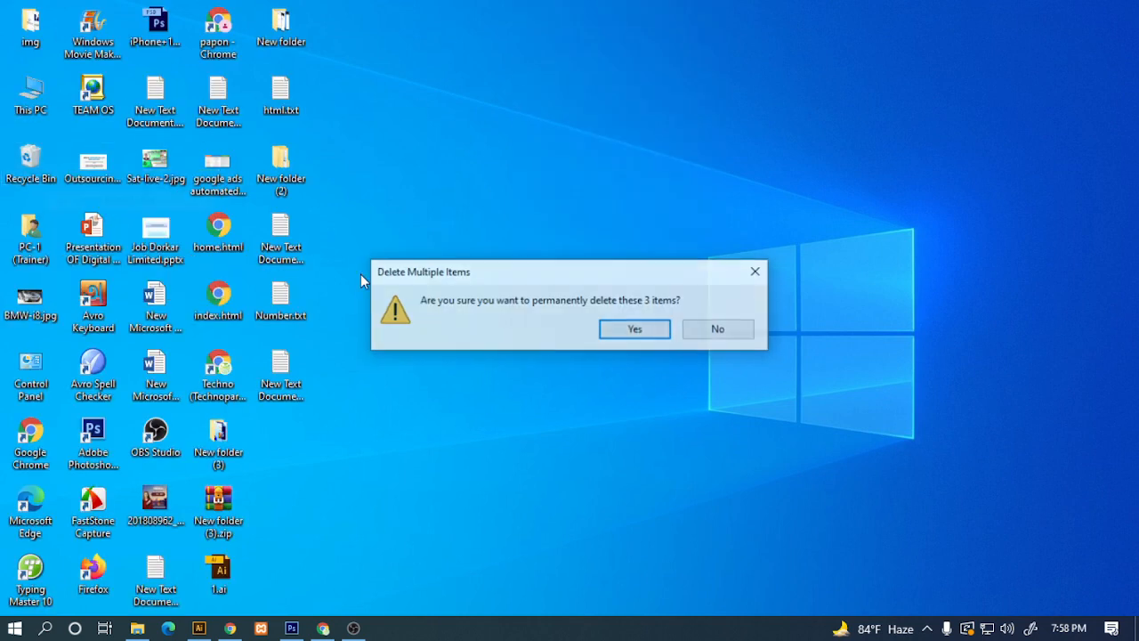
{"action": "left_click", "coordinate": [637, 335]}
{"action": "right_click", "coordinate": [454, 197]}
{"action": "left_click", "coordinate": [498, 246]}
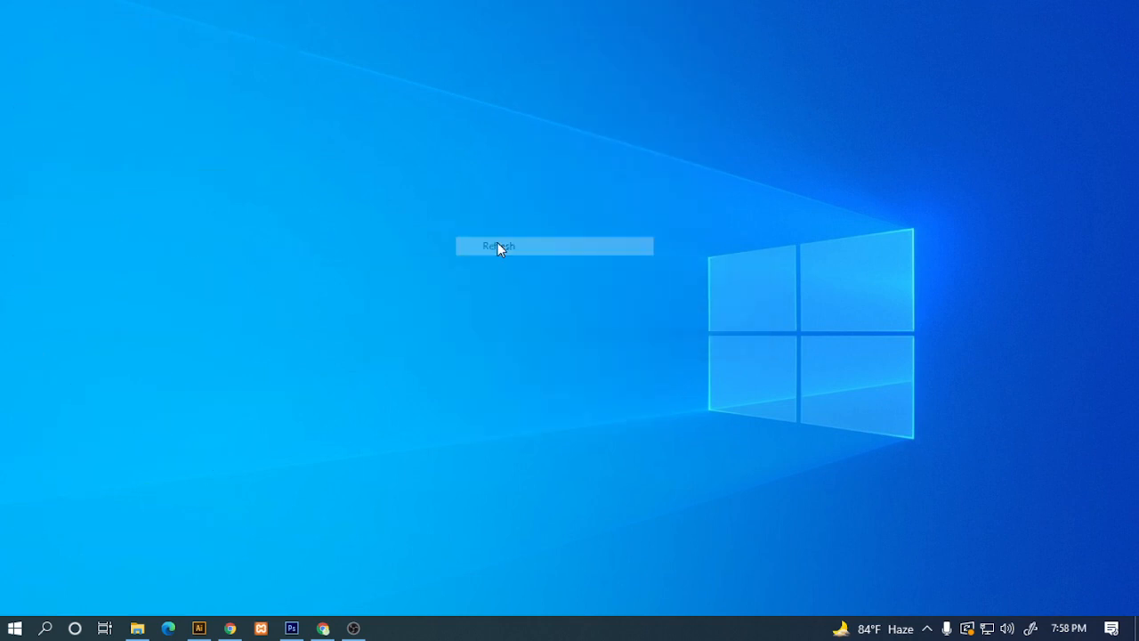
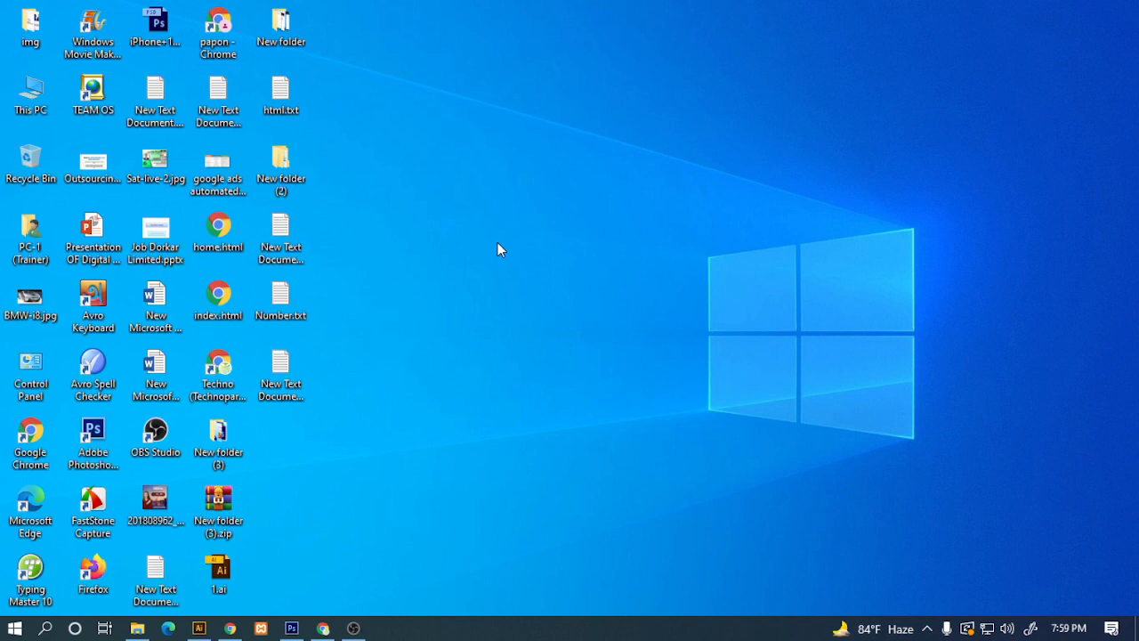
In Illustrator, try releasing the clipping mask on the card's contact side and selecting the address text, restore the clipped artwork and deselect it.
{"action": "left_click", "coordinate": [198, 627]}
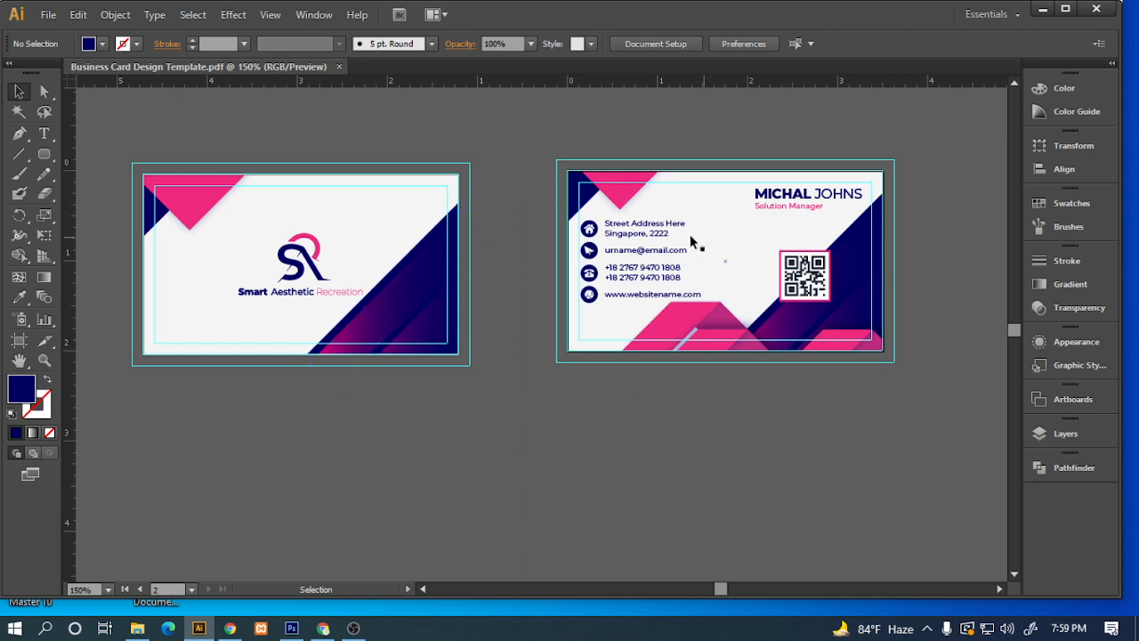
{"action": "left_click", "coordinate": [663, 226]}
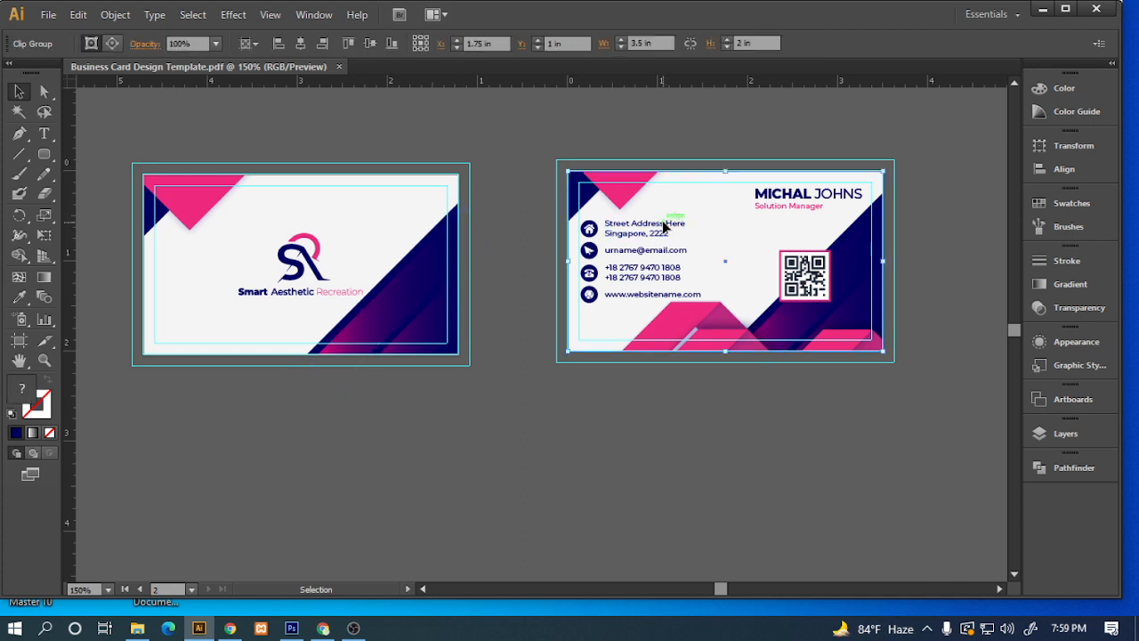
{"action": "right_click", "coordinate": [636, 234]}
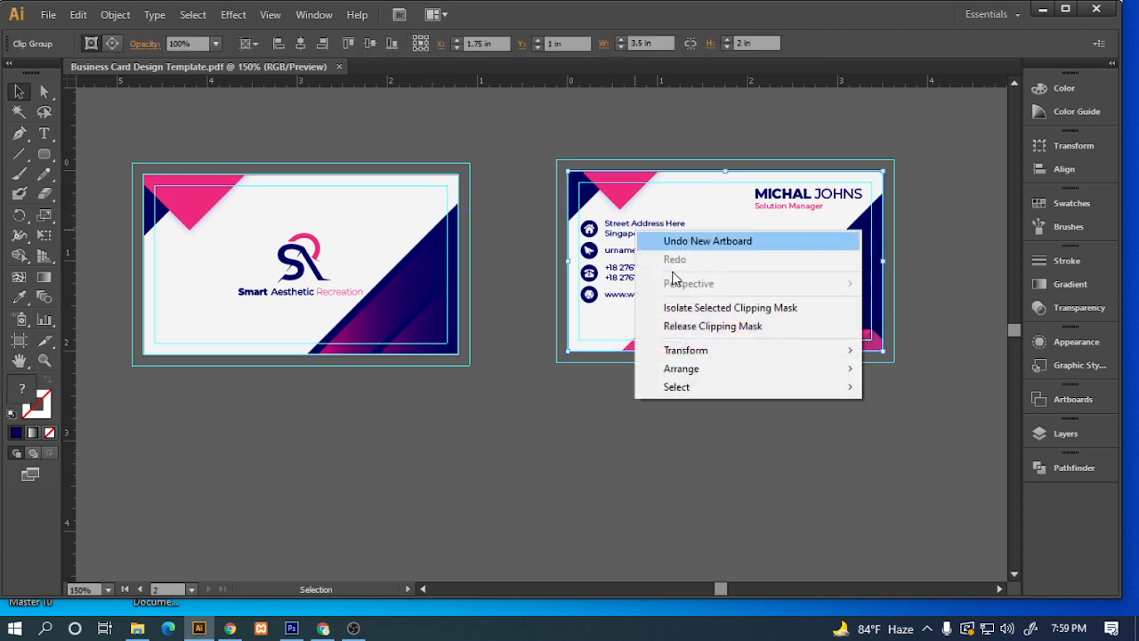
{"action": "left_click", "coordinate": [717, 333]}
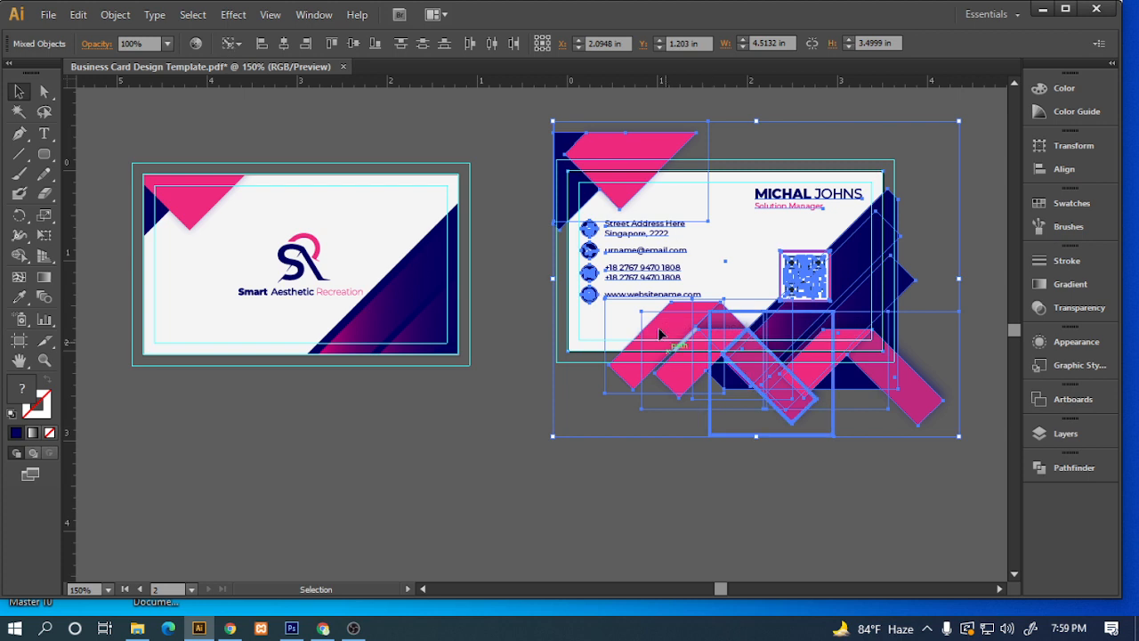
{"action": "left_click", "coordinate": [528, 300]}
{"action": "left_click", "coordinate": [621, 234]}
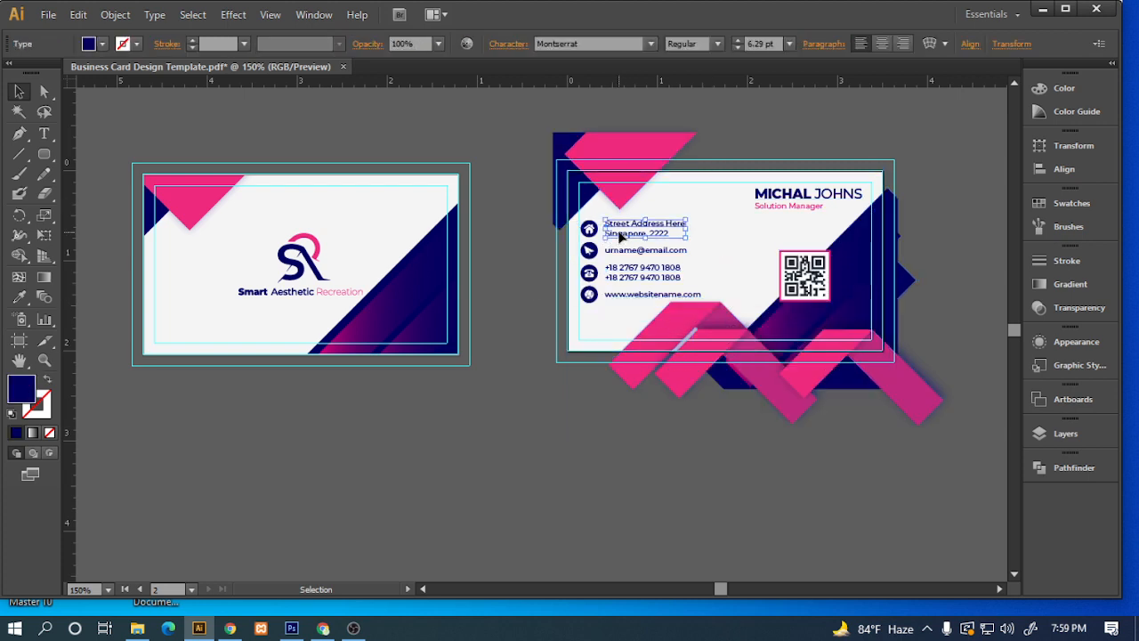
{"action": "left_click", "coordinate": [522, 271]}
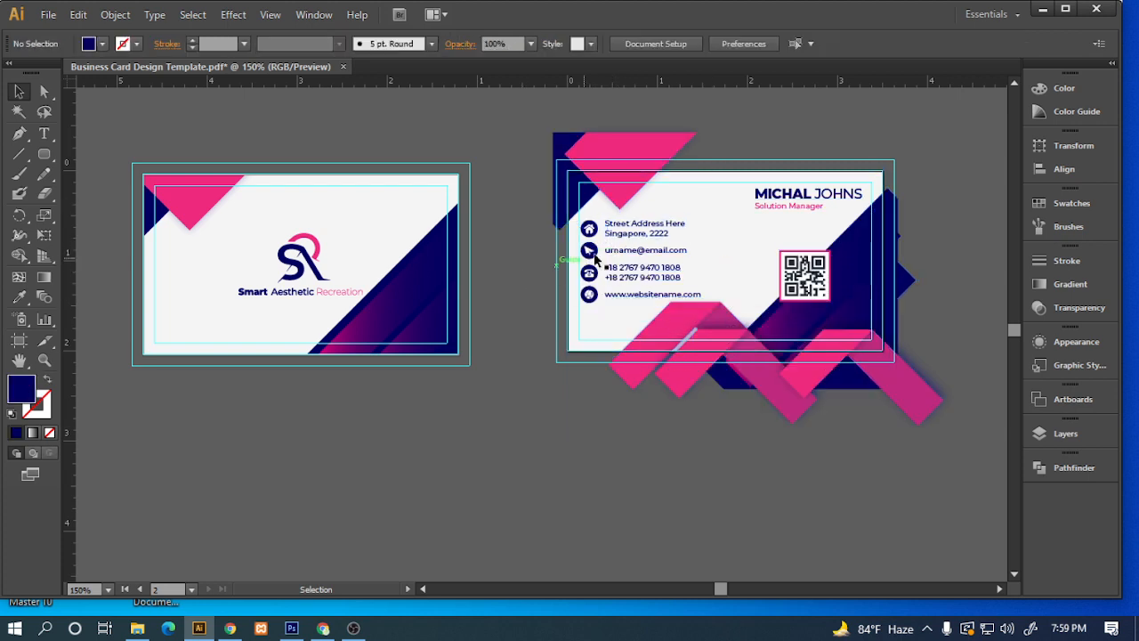
{"action": "left_click", "coordinate": [637, 240]}
{"action": "left_click", "coordinate": [497, 272]}
{"action": "scroll", "coordinate": [498, 265], "scroll_direction": "down", "scroll_amount": 2}
{"action": "scroll", "coordinate": [497, 266], "scroll_direction": "up", "scroll_amount": 1}
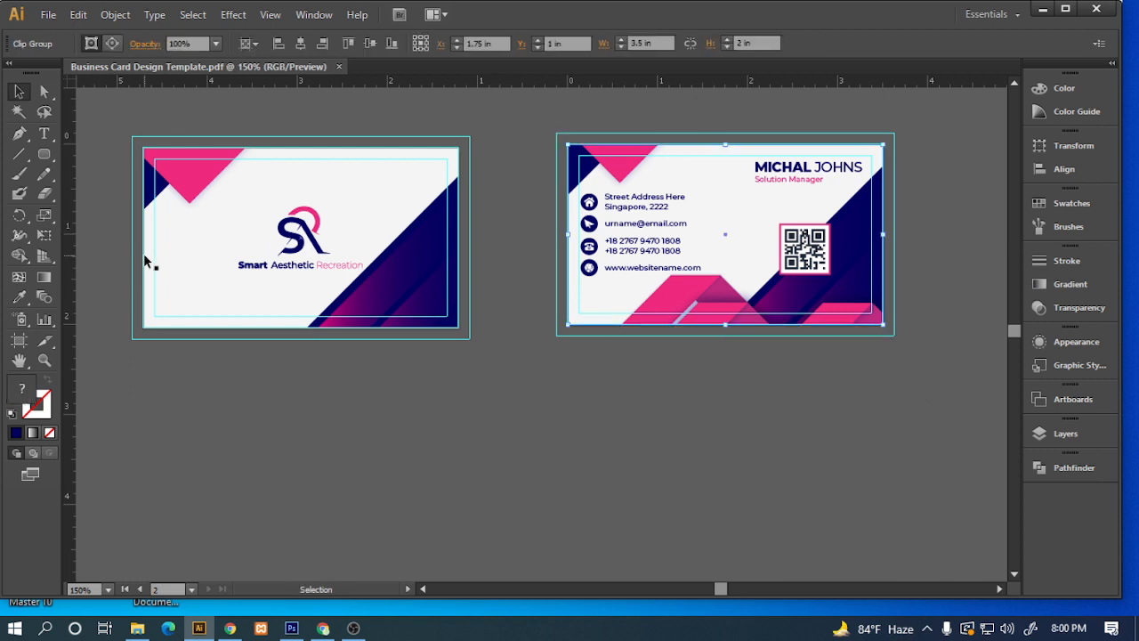
{"action": "left_click", "coordinate": [514, 267]}
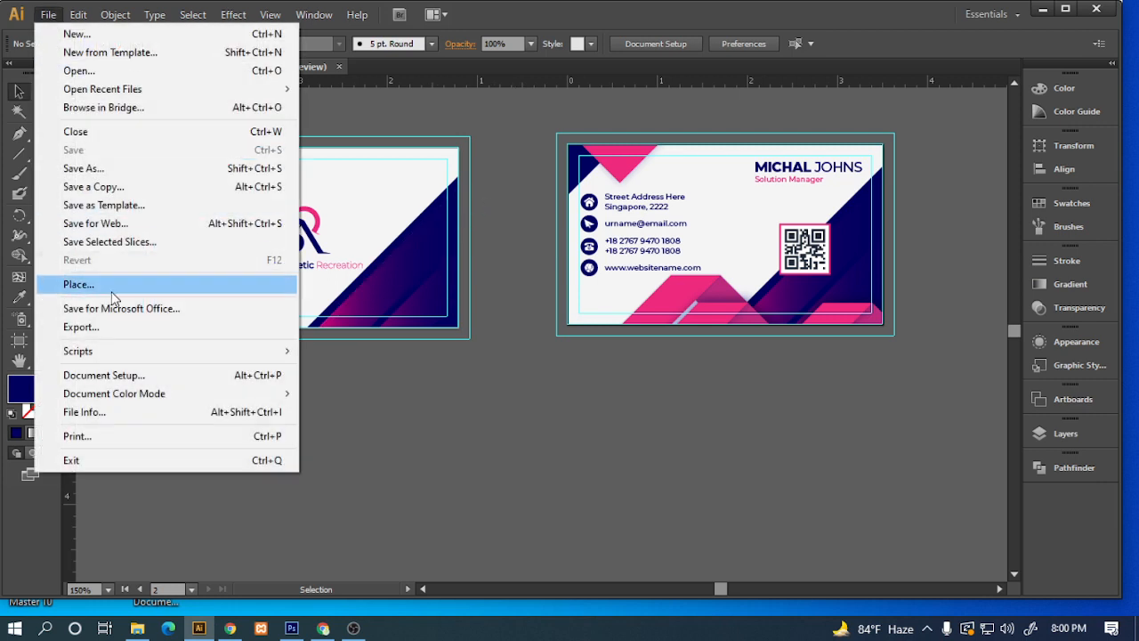
Examine the file formats offered for saving a copy of the business card document, and close the dialog without saving.
{"action": "left_click", "coordinate": [98, 171]}
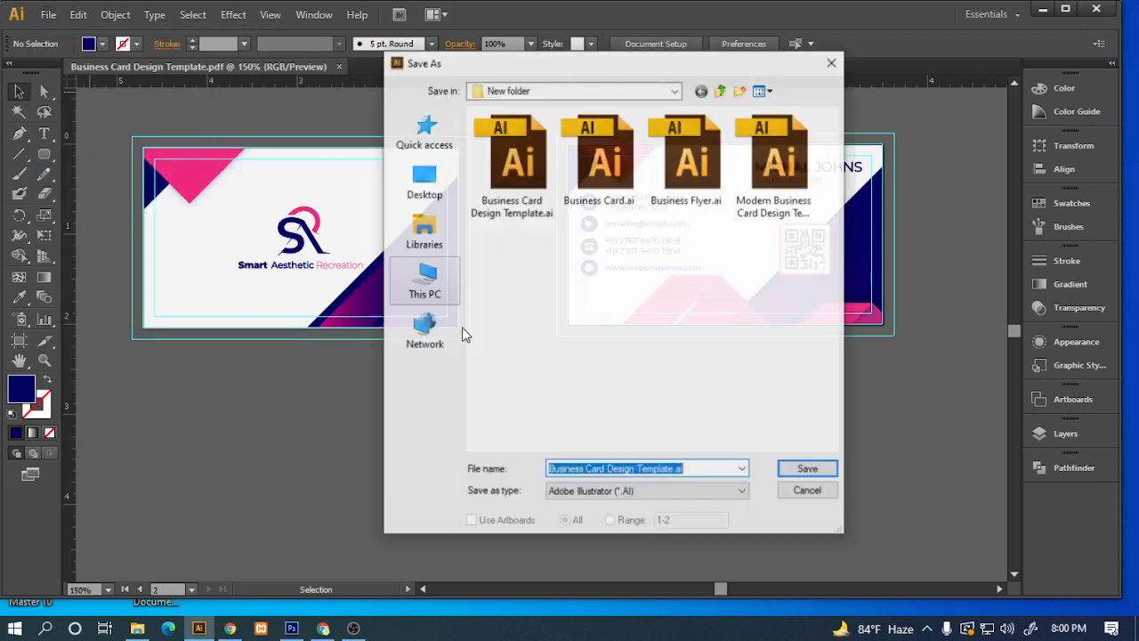
{"action": "left_click", "coordinate": [586, 495]}
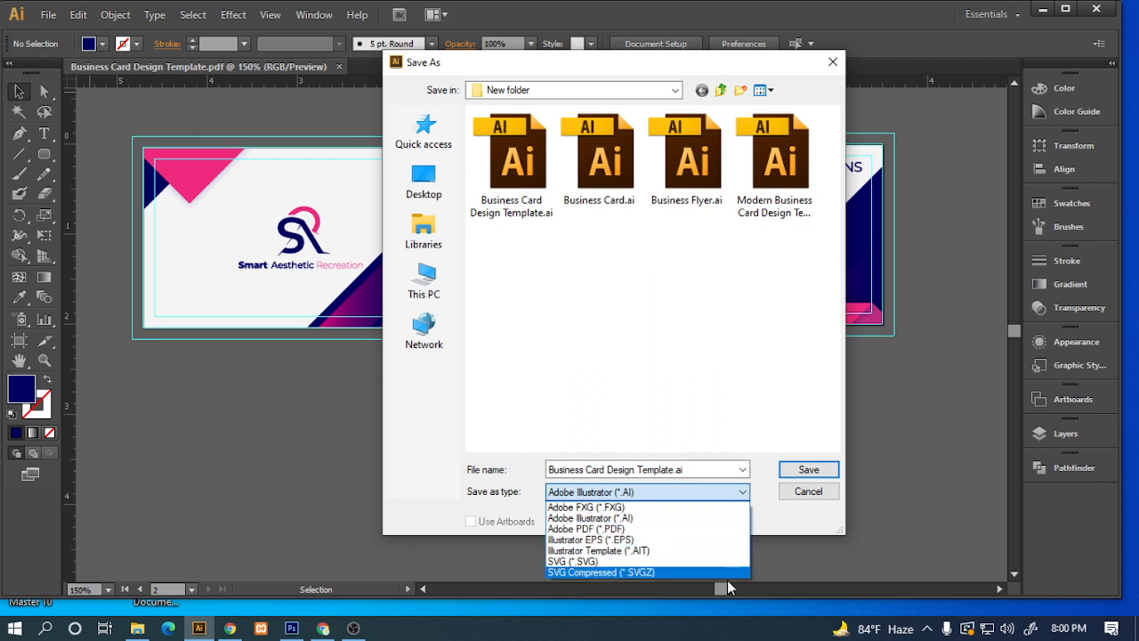
{"action": "left_click", "coordinate": [804, 496]}
{"action": "left_click", "coordinate": [804, 493]}
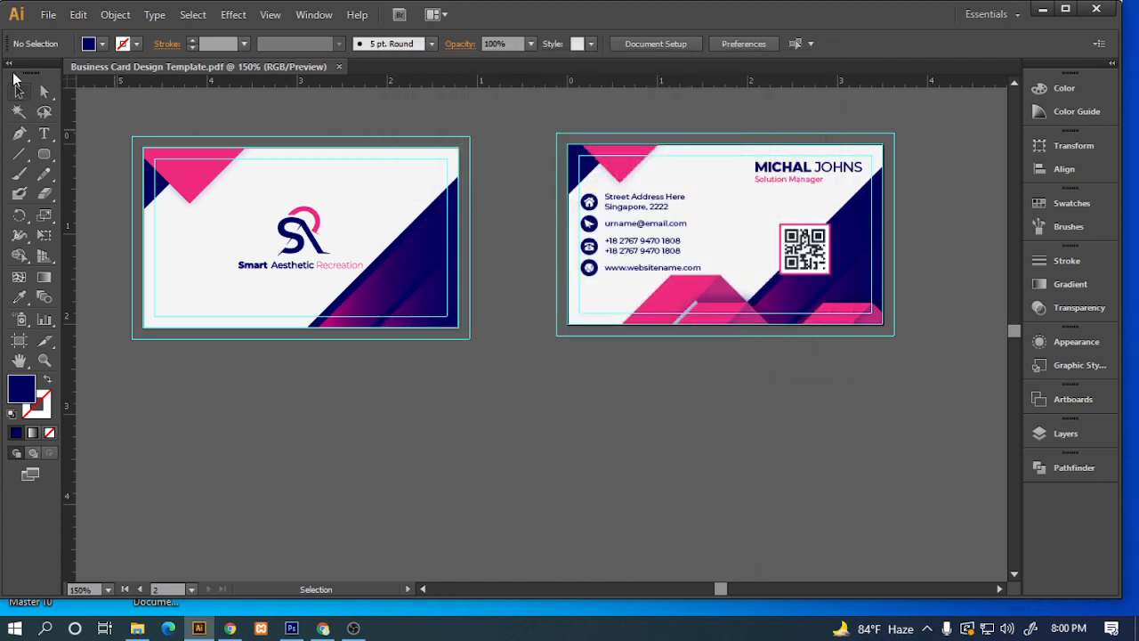
Examine the file formats available for exporting the business card document, and cancel the export.
{"action": "left_click", "coordinate": [45, 15]}
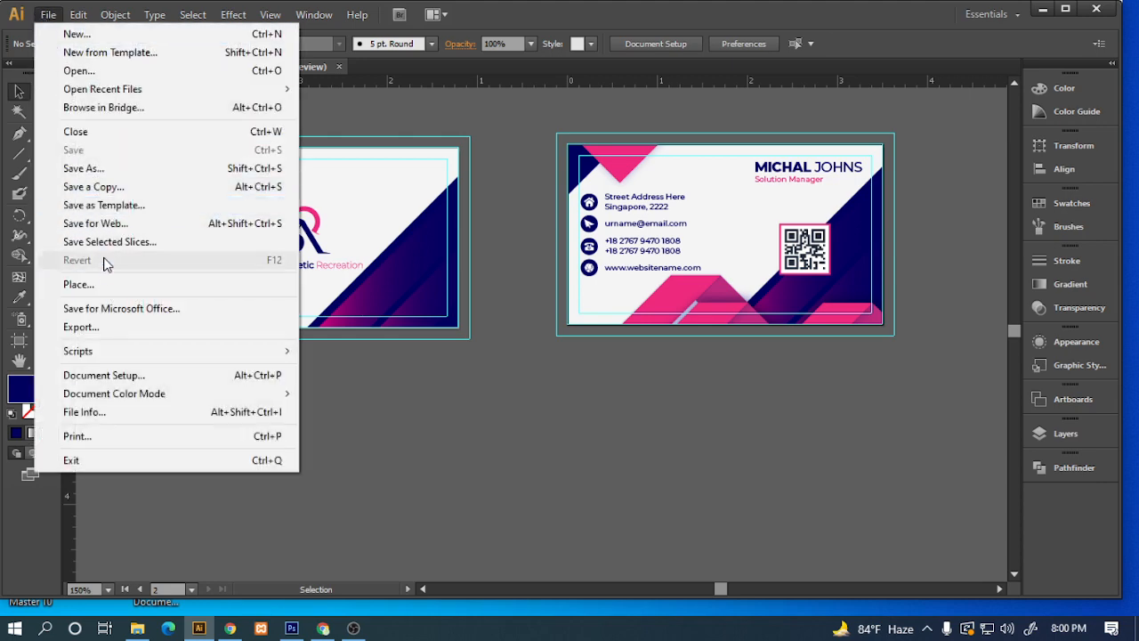
{"action": "left_click", "coordinate": [107, 328]}
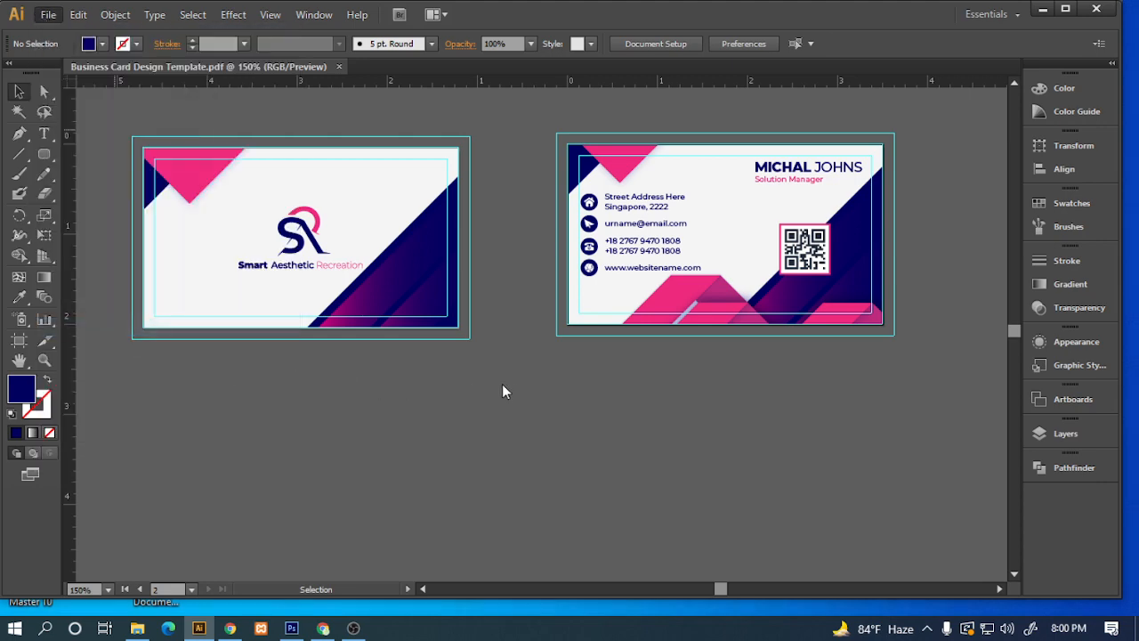
{"action": "left_click", "coordinate": [614, 492]}
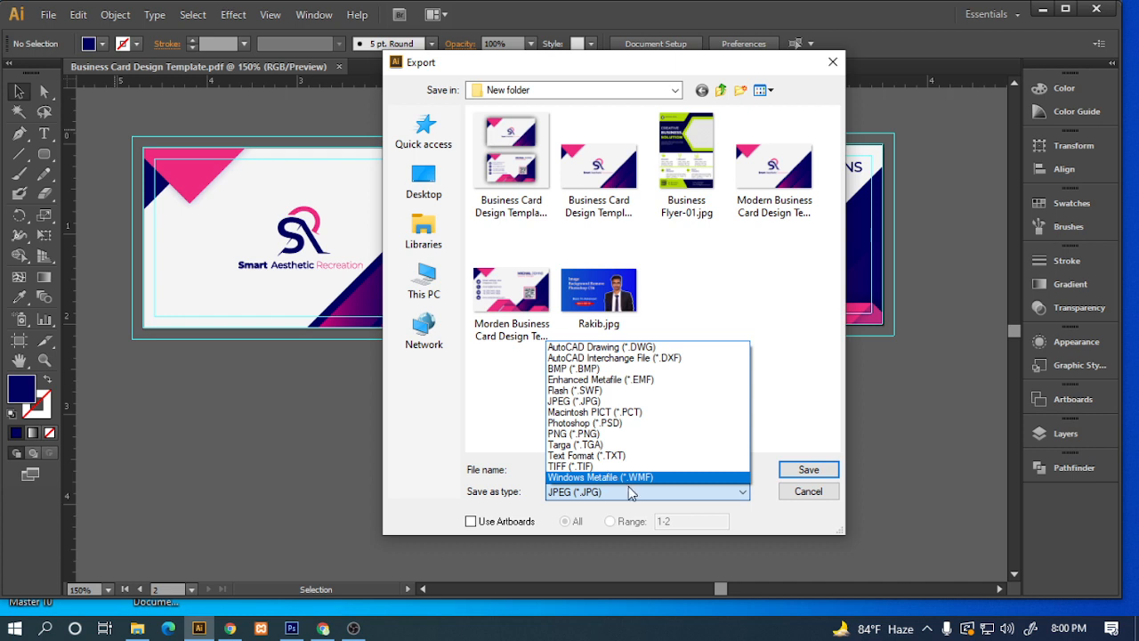
{"action": "left_click", "coordinate": [808, 498]}
{"action": "left_click", "coordinate": [808, 494]}
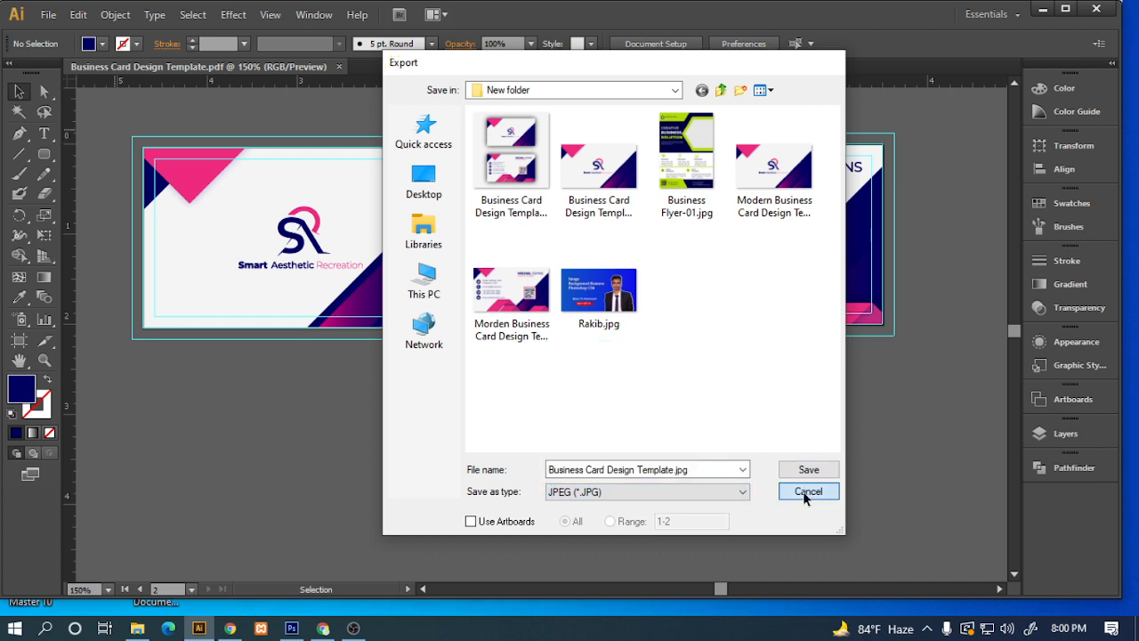
Minimize Illustrator and refresh the desktop.
{"action": "left_click", "coordinate": [1040, 11]}
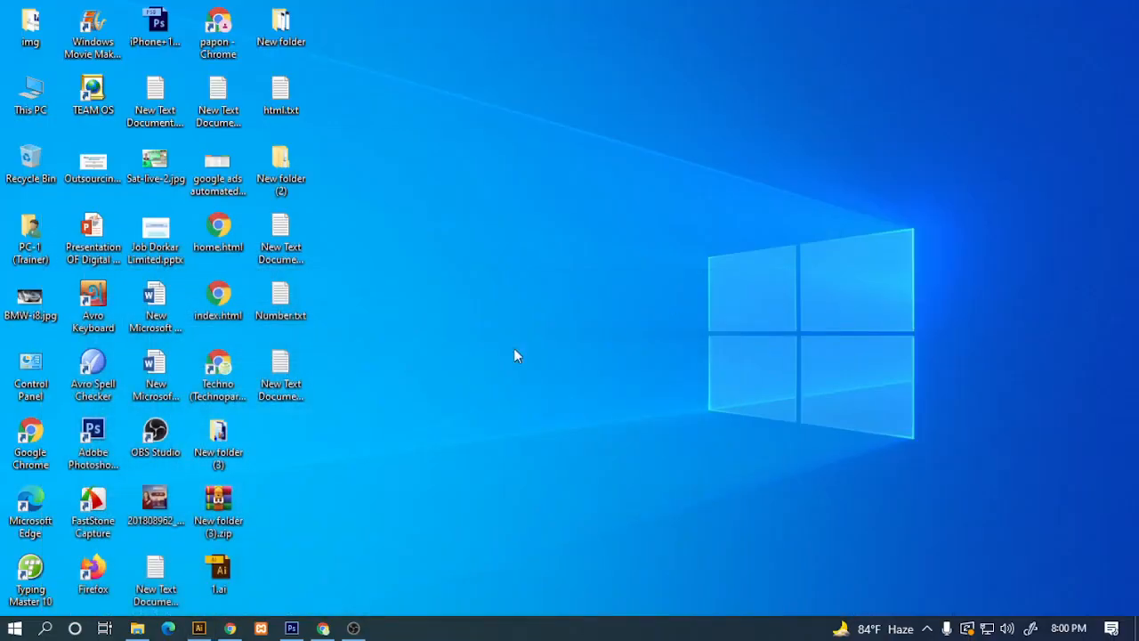
{"action": "right_click", "coordinate": [430, 292]}
{"action": "left_click", "coordinate": [469, 341]}
{"action": "right_click", "coordinate": [469, 4]}
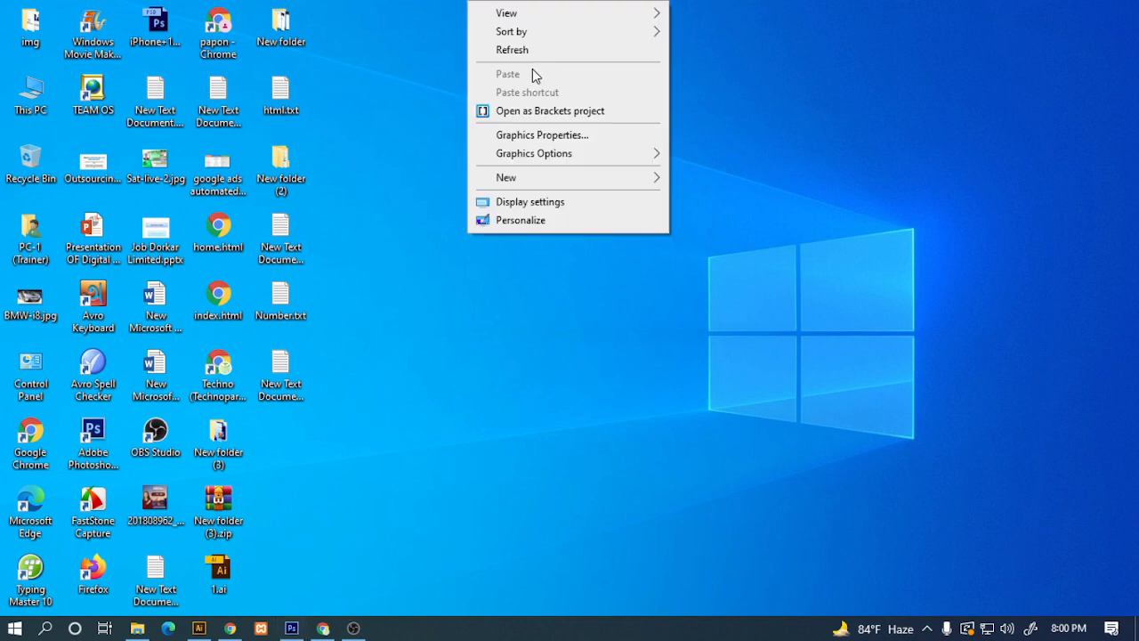
{"action": "left_click", "coordinate": [516, 51]}
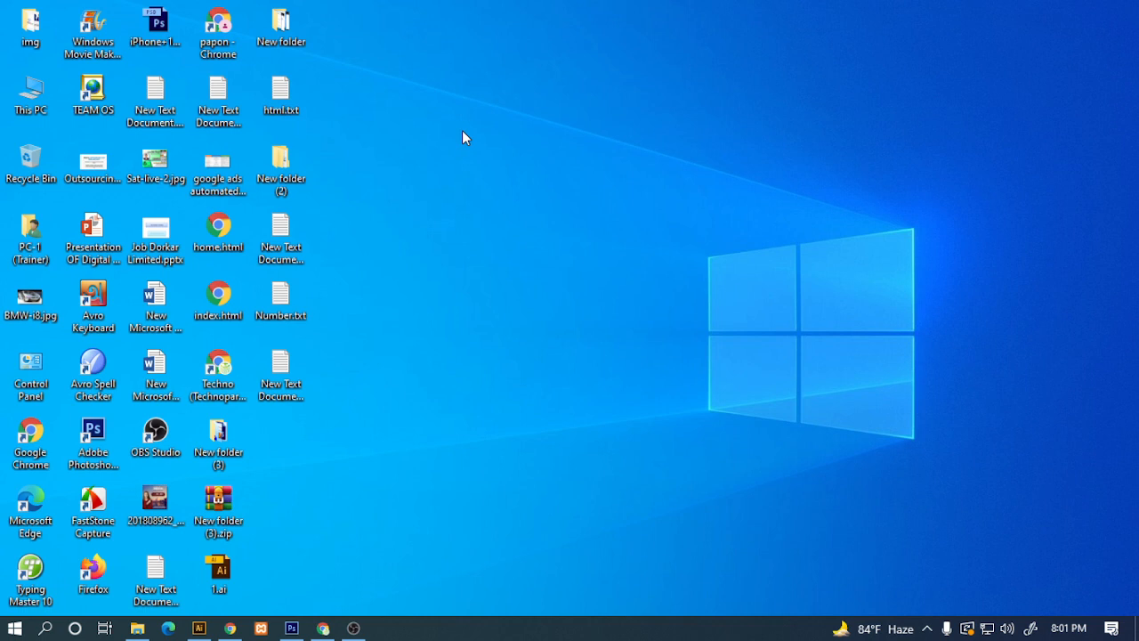
{"action": "right_click", "coordinate": [517, 3]}
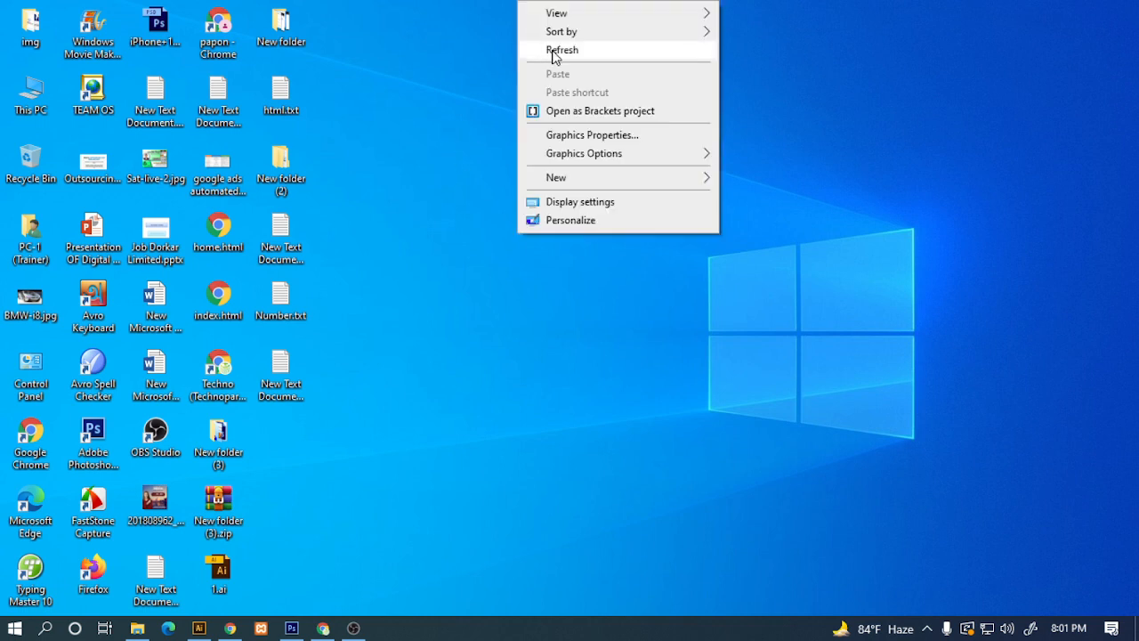
{"action": "left_click", "coordinate": [551, 50]}
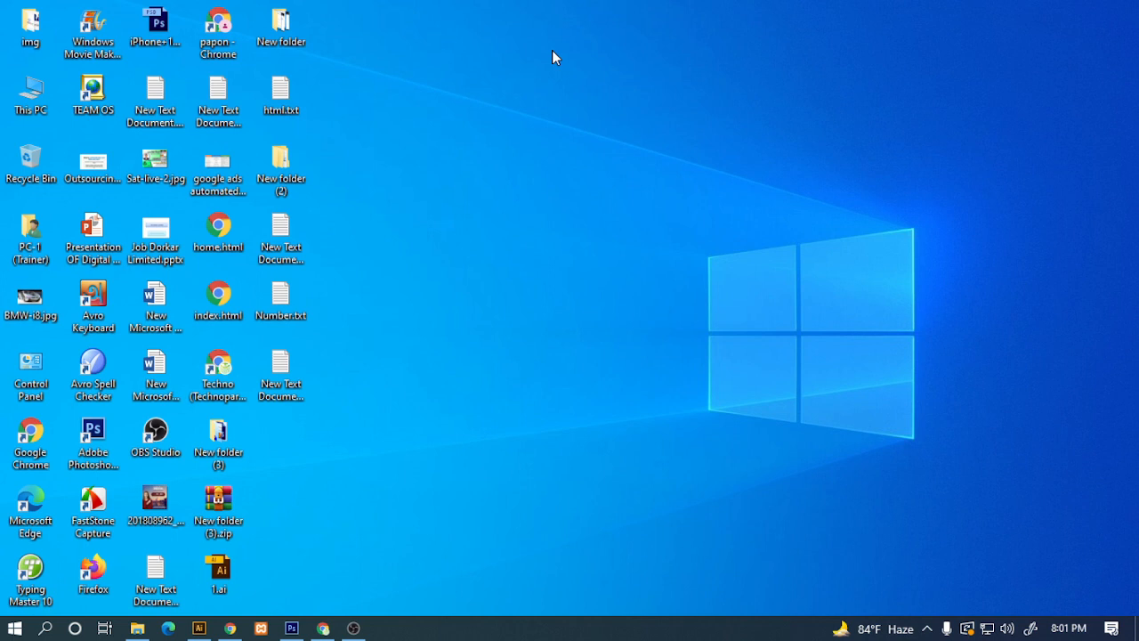
Create a new Microsoft Word document on the desktop, keeping its default name.
{"action": "right_click", "coordinate": [551, 51]}
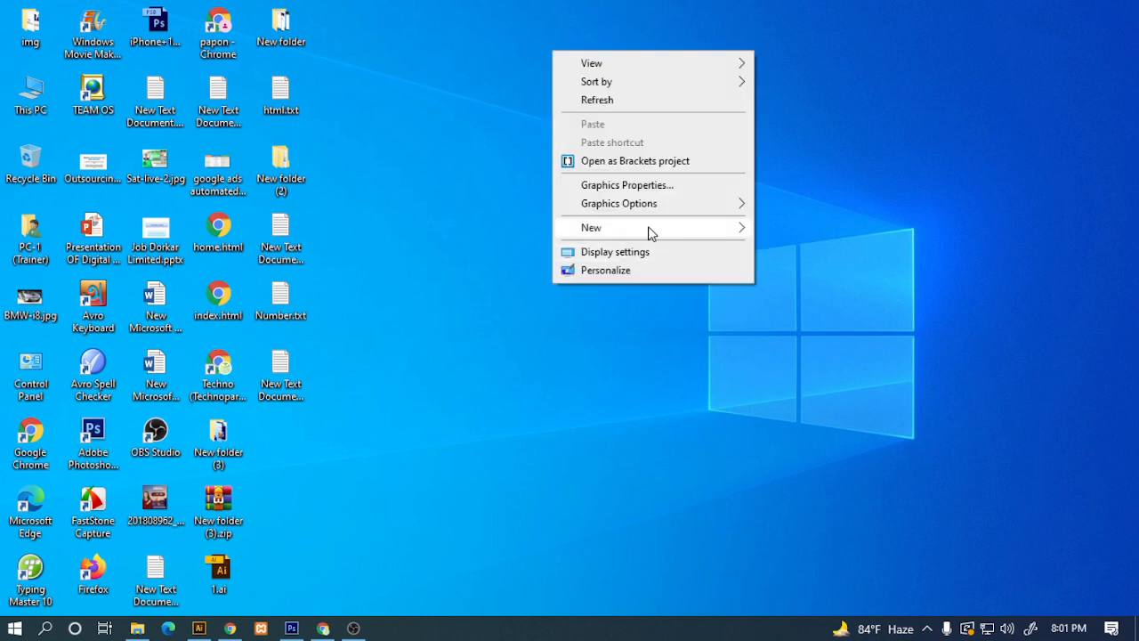
{"action": "mouse_move", "coordinate": [649, 230]}
{"action": "left_click", "coordinate": [828, 290]}
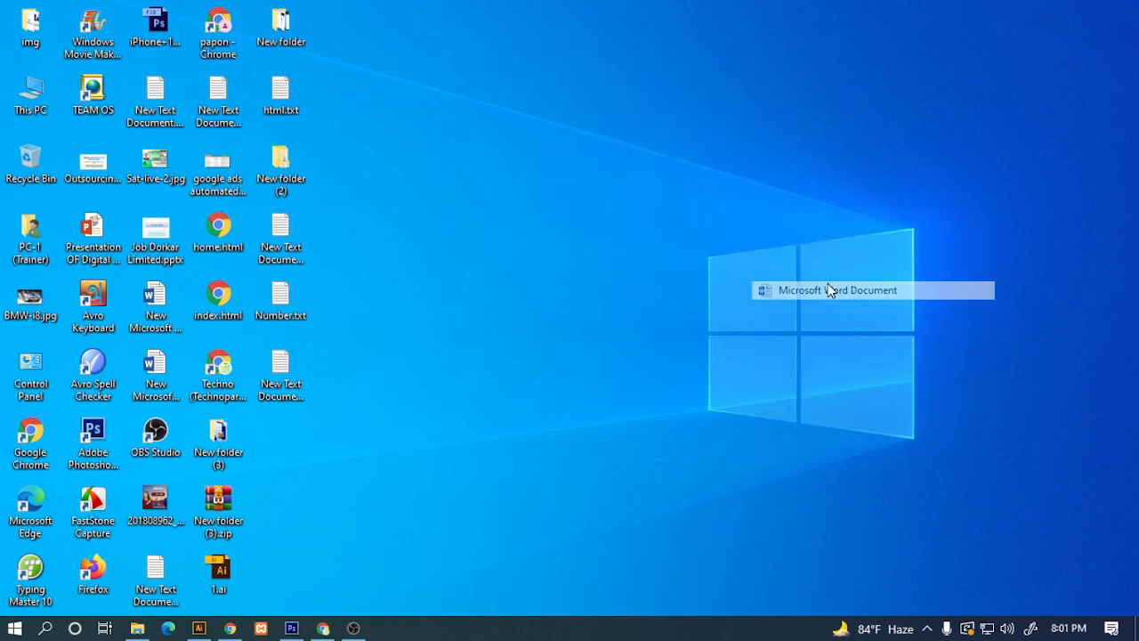
{"action": "key", "text": "Return"}
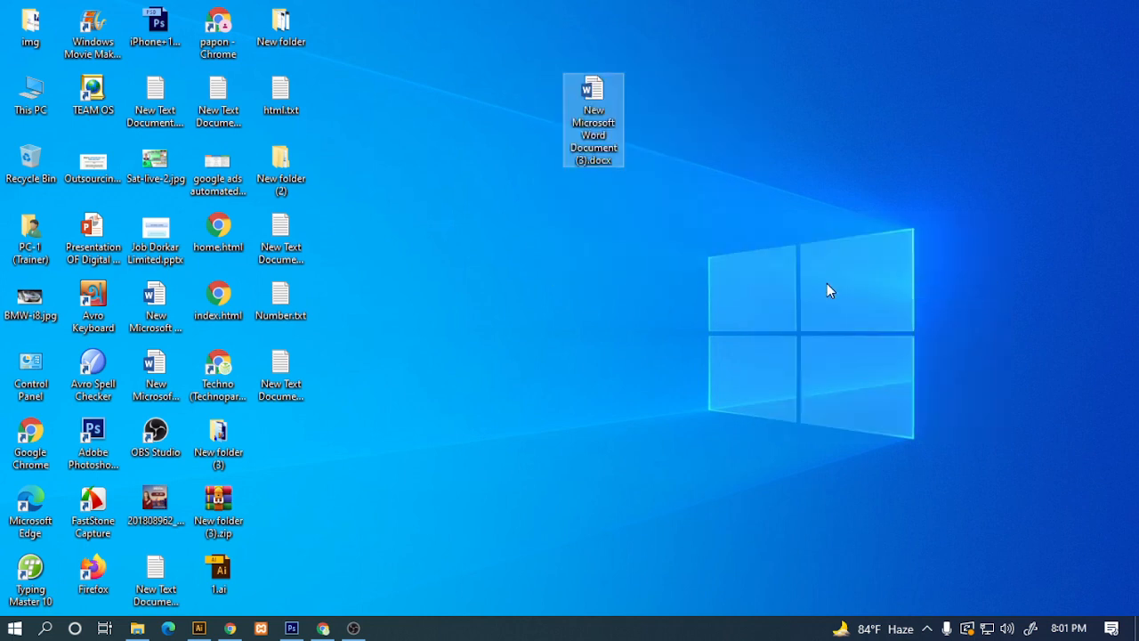
Open the new Word document from the desktop and look over the templates offered for creating another document.
{"action": "double_click", "coordinate": [611, 125]}
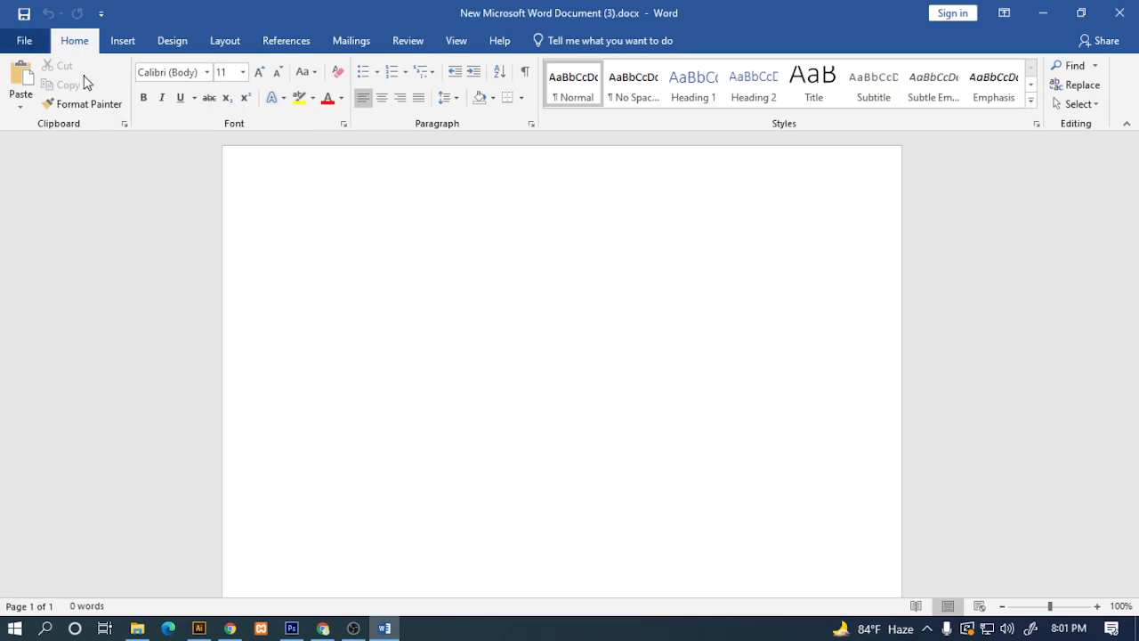
{"action": "left_click", "coordinate": [26, 40]}
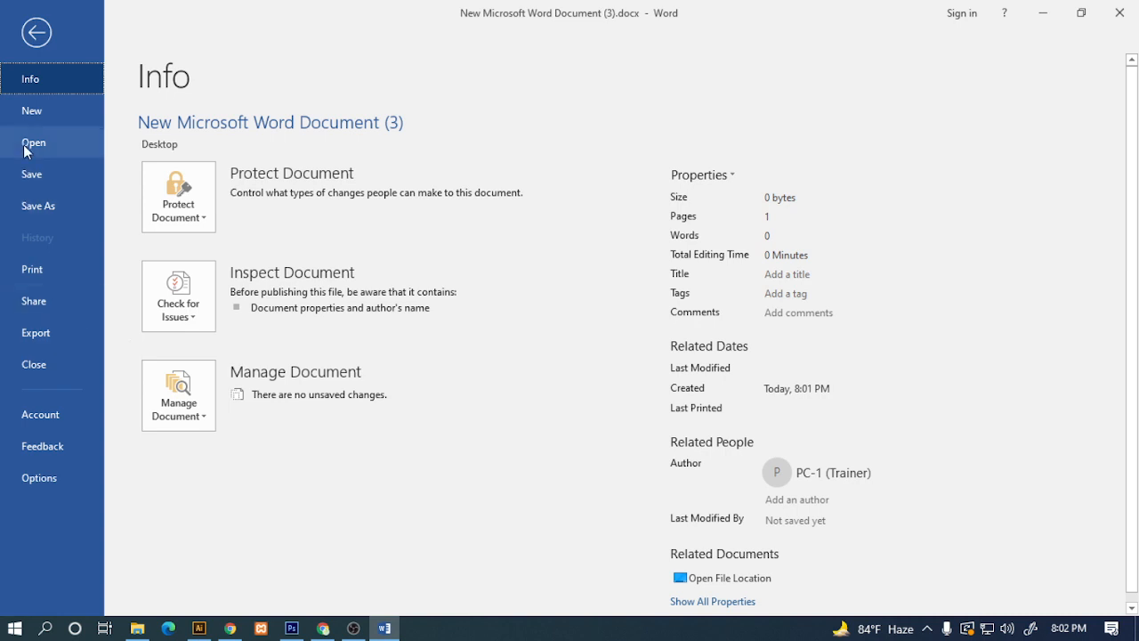
{"action": "left_click", "coordinate": [38, 112]}
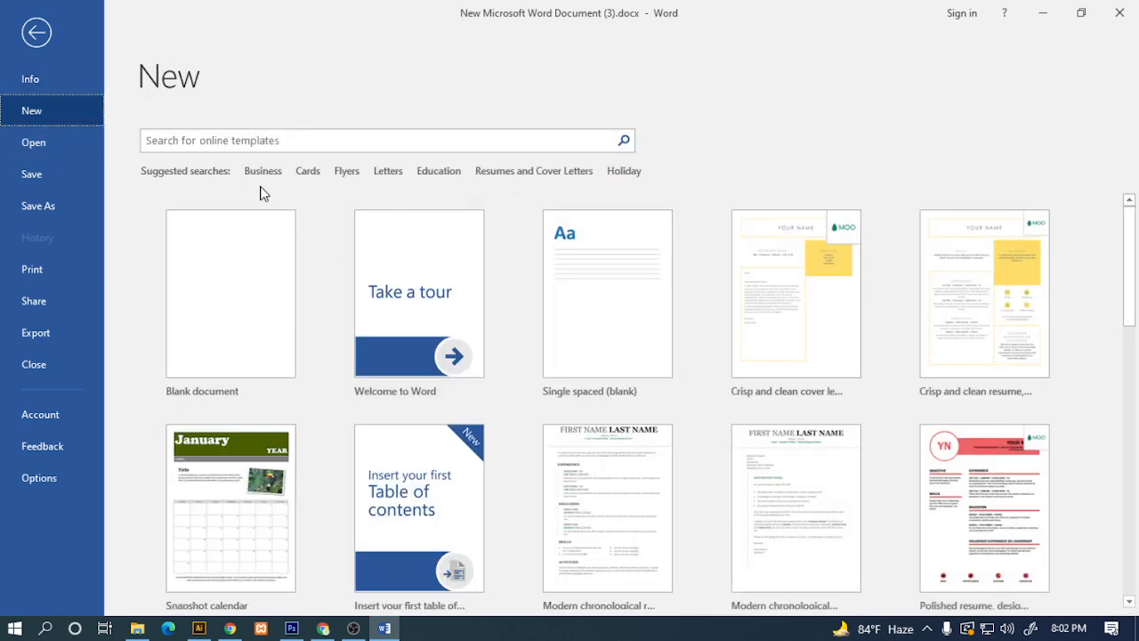
Switch to the Technopark BD Facebook page in Chrome and open the Online Batch-GD-3 Messenger chat.
{"action": "left_click", "coordinate": [323, 629]}
{"action": "left_click", "coordinate": [303, 24]}
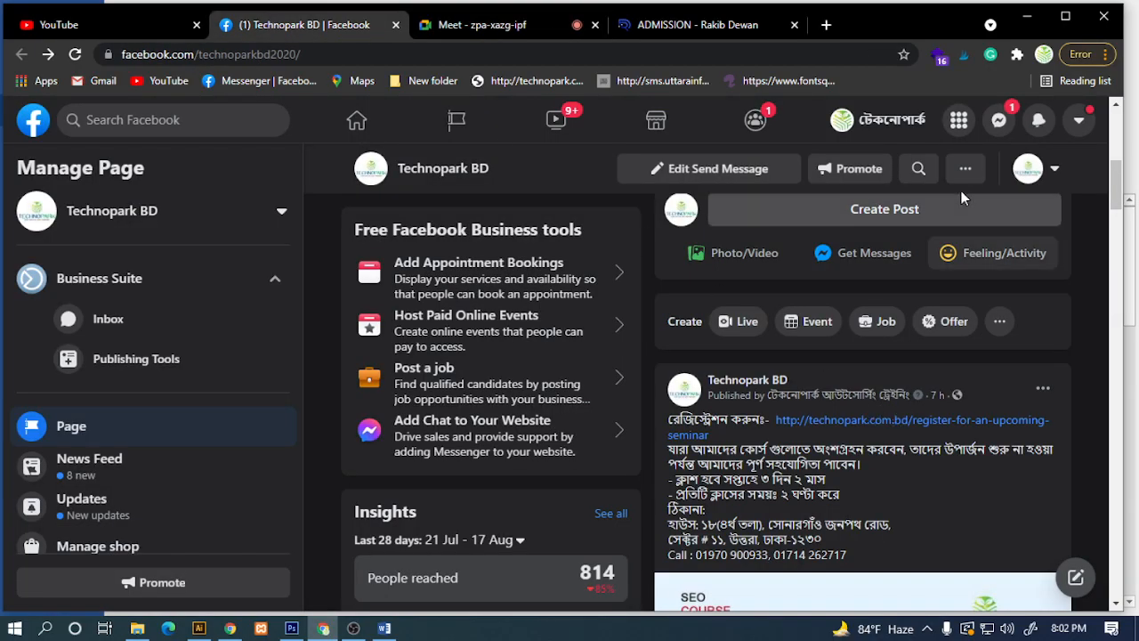
{"action": "left_click", "coordinate": [999, 124]}
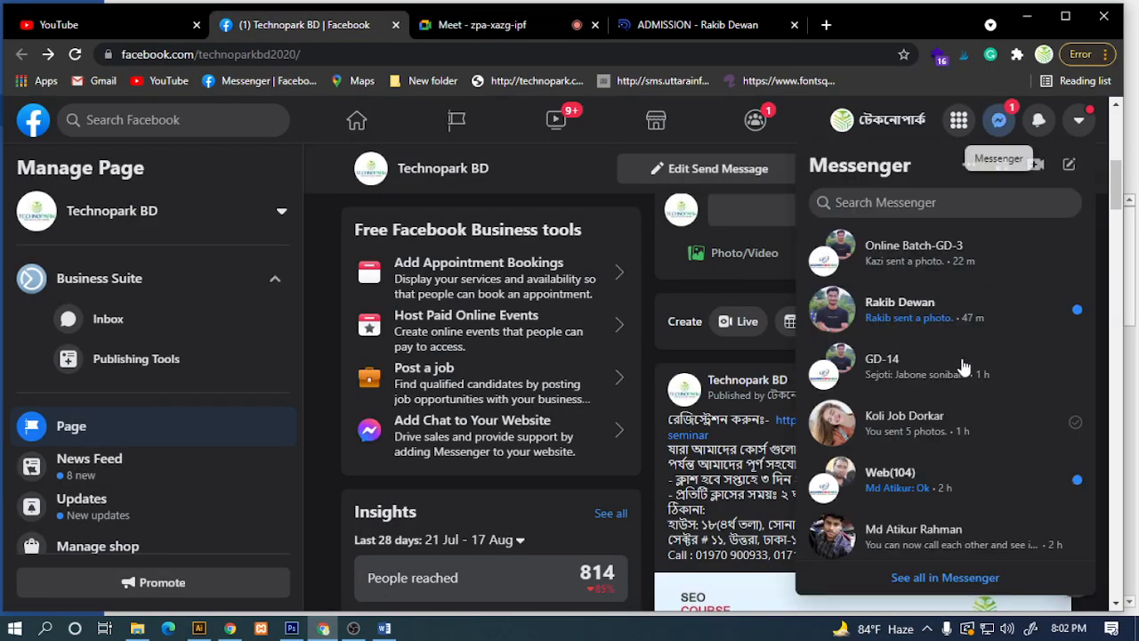
{"action": "left_click", "coordinate": [913, 251]}
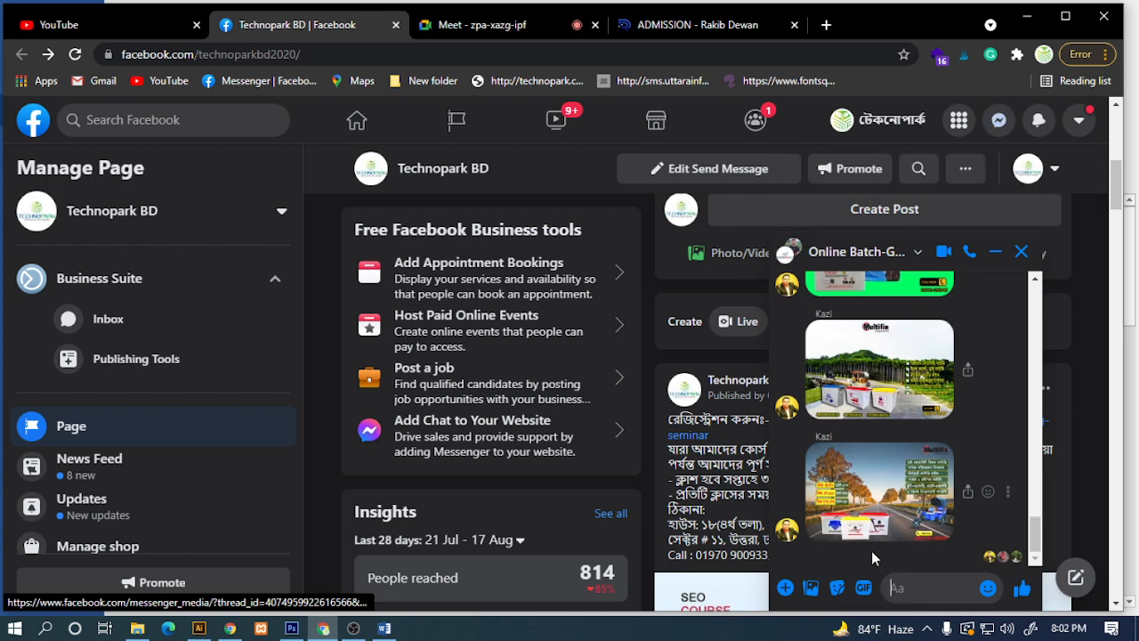
Reveal the attachment options in the Online Batch-GD-3 chat, close the chat, and return to Word's new-document page.
{"action": "left_click", "coordinate": [784, 589]}
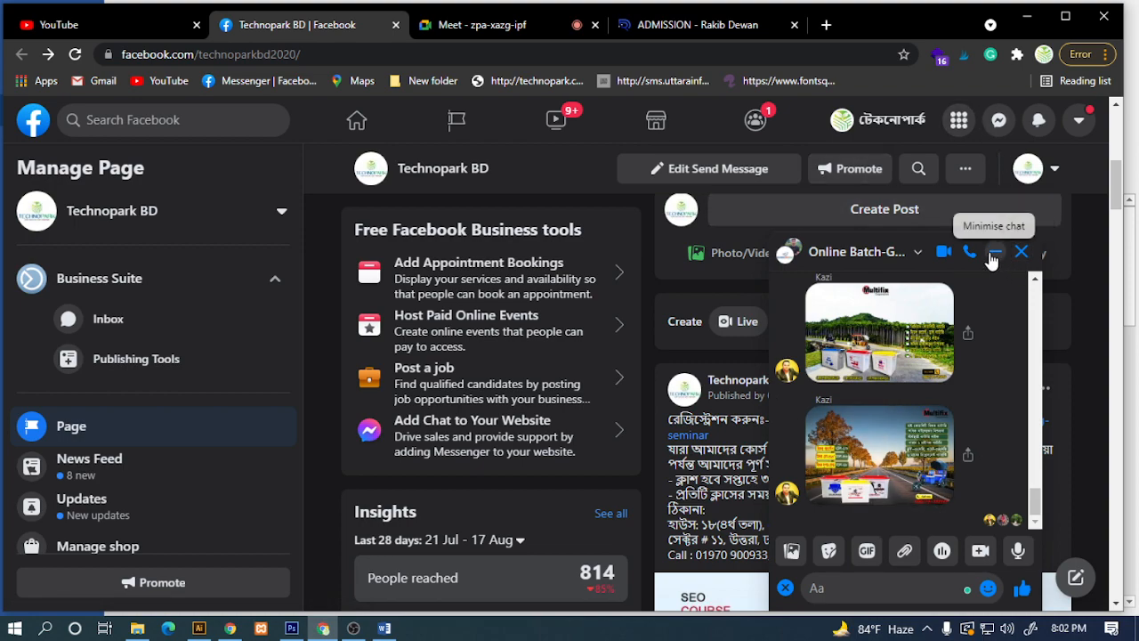
{"action": "left_click", "coordinate": [1020, 252]}
{"action": "left_click", "coordinate": [1026, 16]}
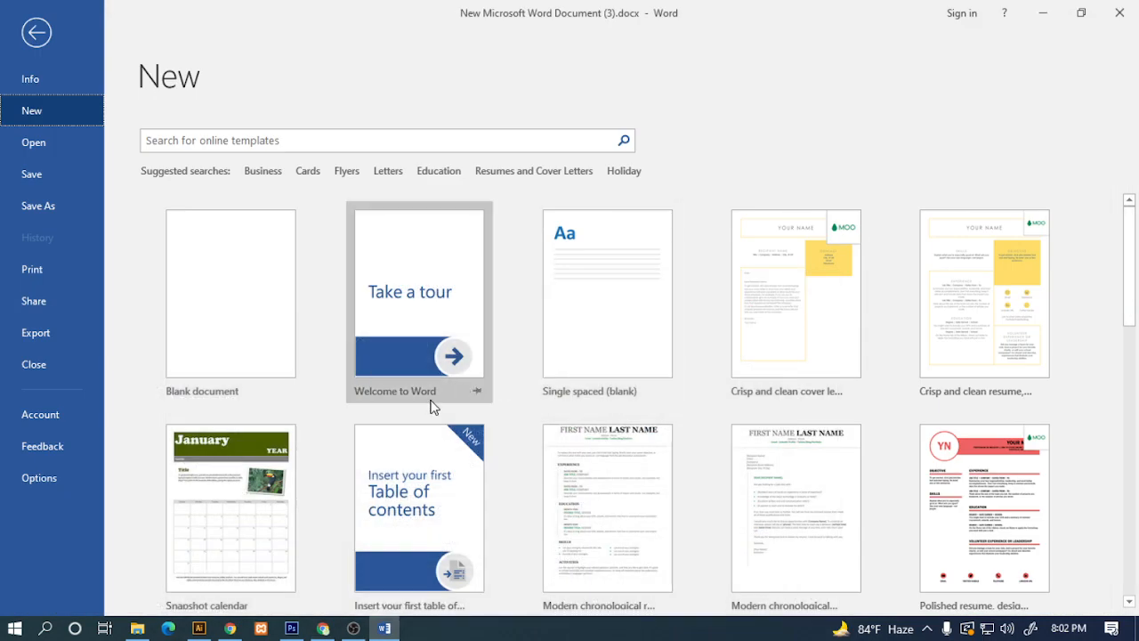
Browse the Word templates and create a document from the Polished resume, designed by MOO template.
{"action": "scroll", "coordinate": [432, 402], "scroll_direction": "down", "scroll_amount": 10}
{"action": "scroll", "coordinate": [572, 436], "scroll_direction": "up", "scroll_amount": 10}
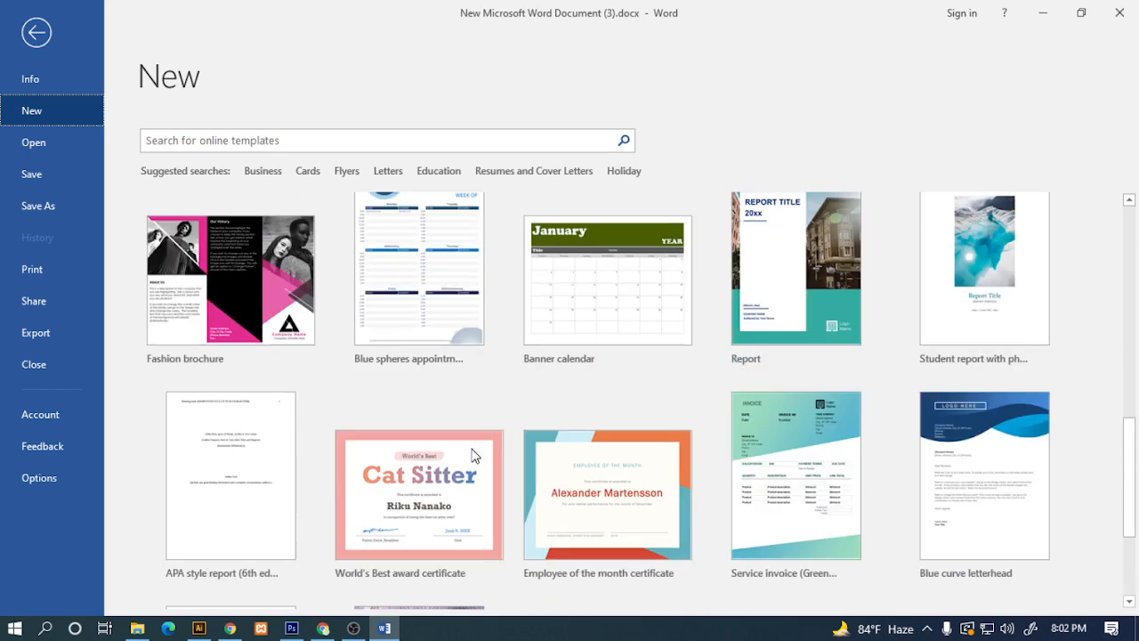
{"action": "scroll", "coordinate": [935, 384], "scroll_direction": "down", "scroll_amount": 1}
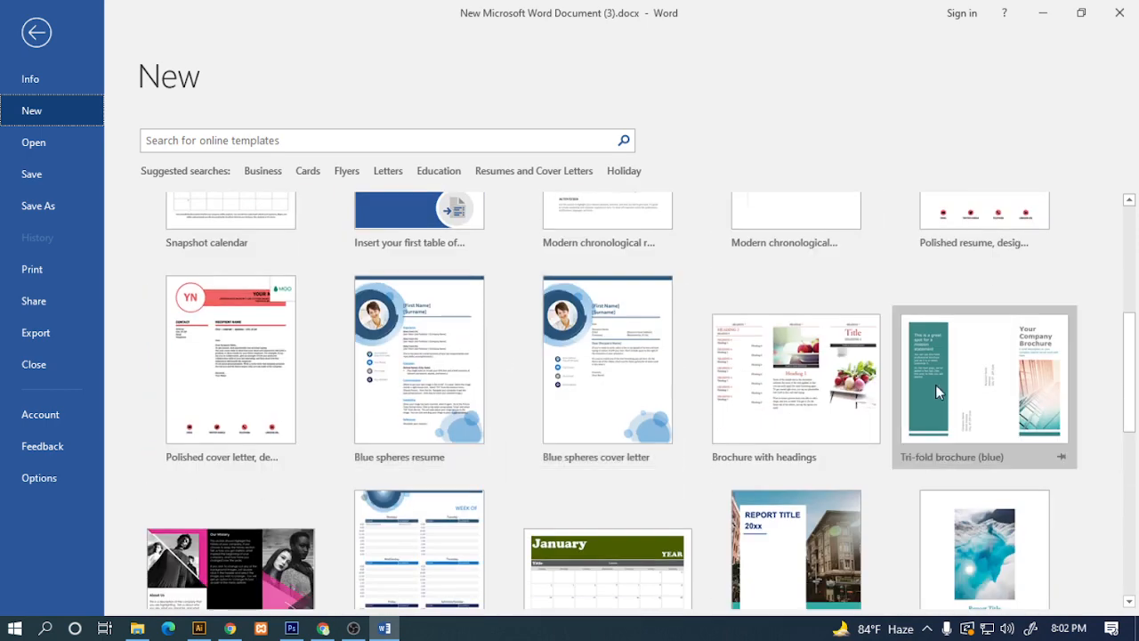
{"action": "scroll", "coordinate": [445, 472], "scroll_direction": "up", "scroll_amount": 5}
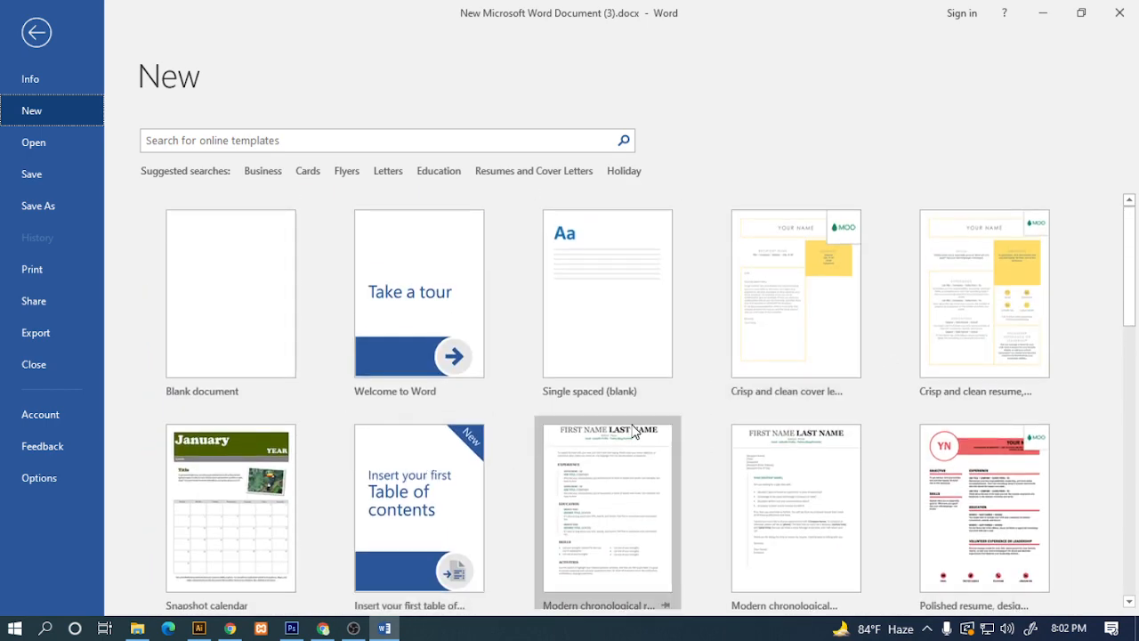
{"action": "scroll", "coordinate": [674, 427], "scroll_direction": "down", "scroll_amount": 2}
{"action": "scroll", "coordinate": [808, 427], "scroll_direction": "up", "scroll_amount": 1}
{"action": "left_click", "coordinate": [1025, 357]}
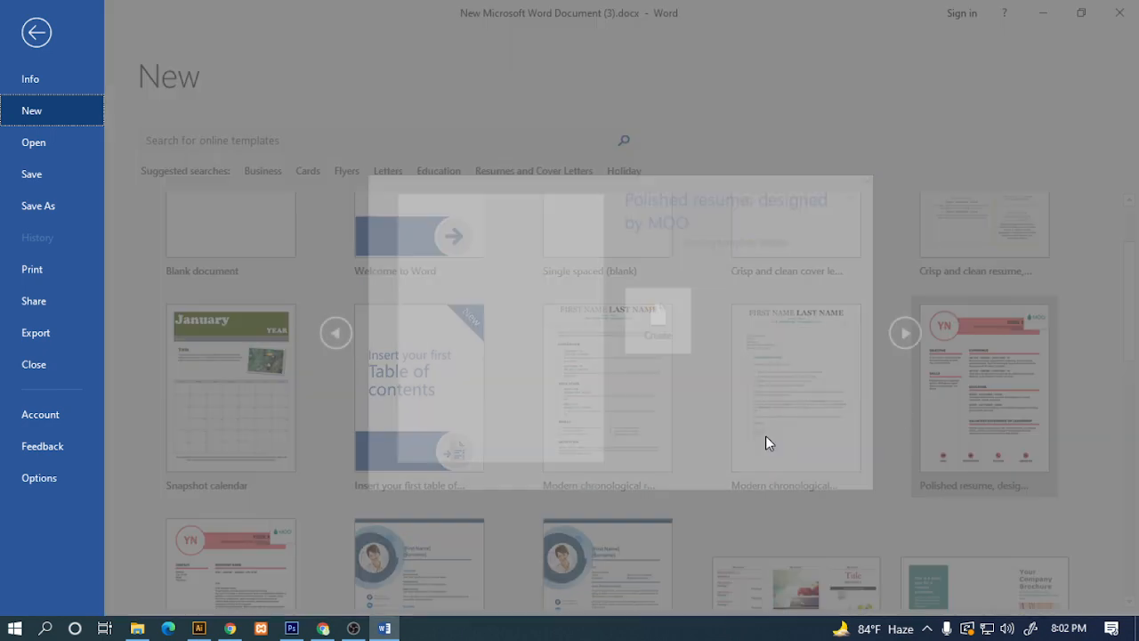
{"action": "left_click", "coordinate": [656, 452]}
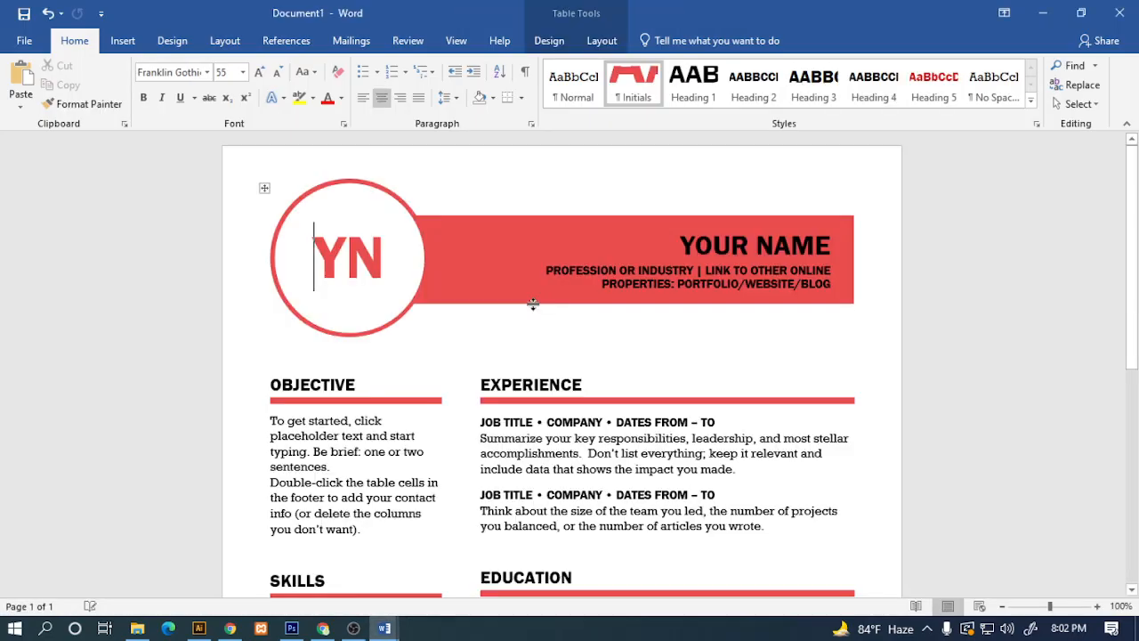
Examine the resume from header to footer, selecting its header text, tables and red header graphic to see how they are built.
{"action": "scroll", "coordinate": [534, 303], "scroll_direction": "down", "scroll_amount": 9}
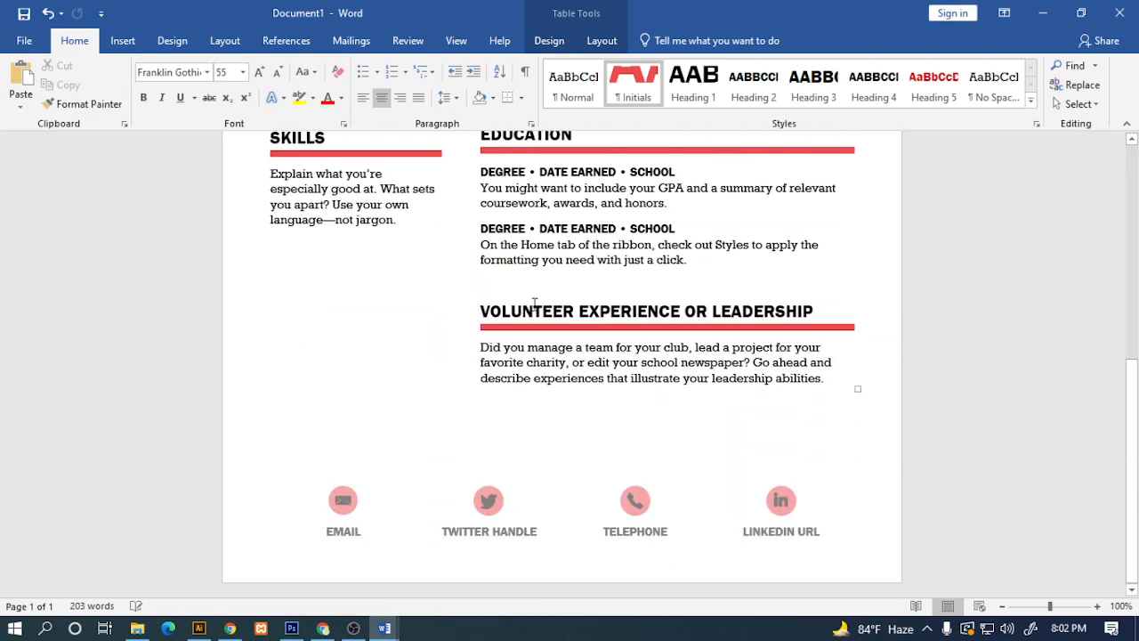
{"action": "scroll", "coordinate": [534, 304], "scroll_direction": "up", "scroll_amount": 9}
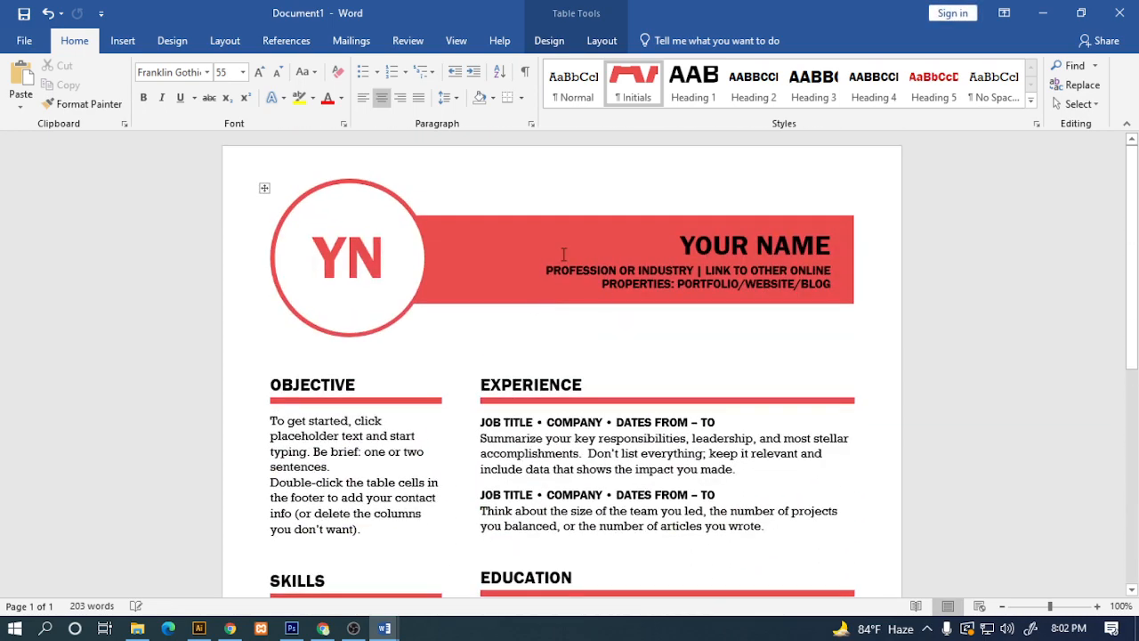
{"action": "left_click", "coordinate": [529, 271]}
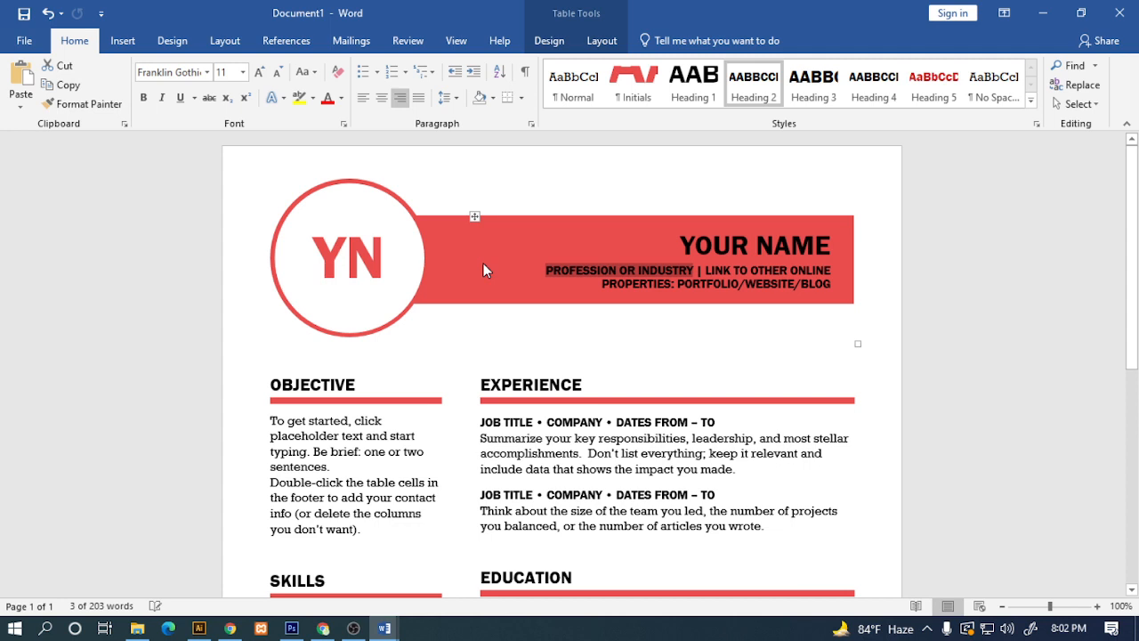
{"action": "left_click", "coordinate": [476, 219]}
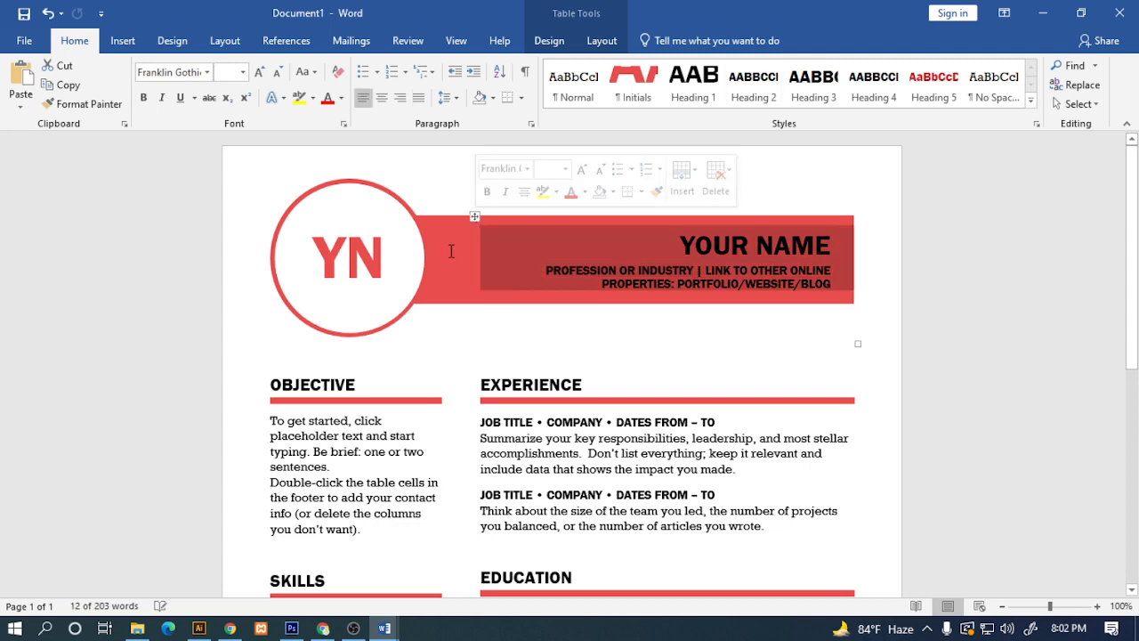
{"action": "left_click", "coordinate": [448, 252]}
{"action": "left_click", "coordinate": [398, 193]}
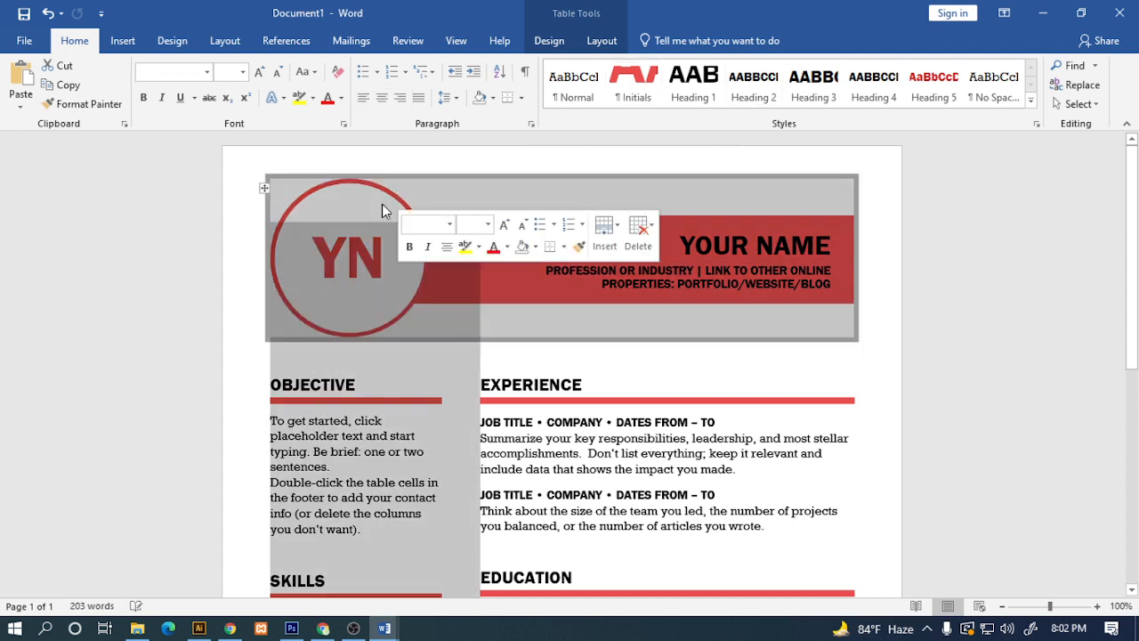
{"action": "left_click", "coordinate": [256, 233]}
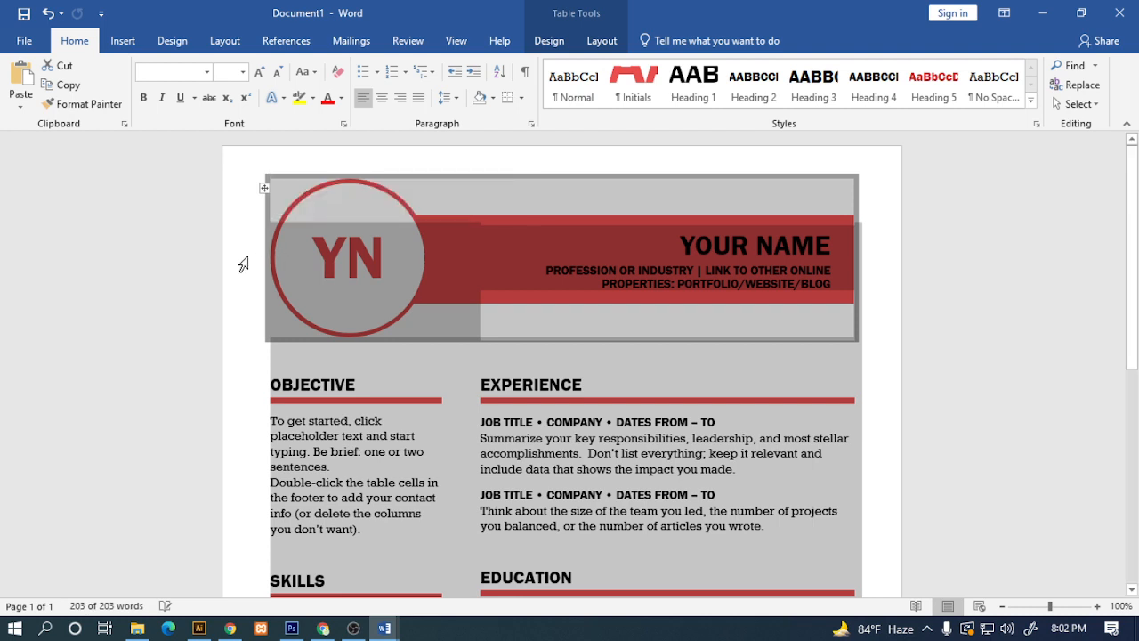
{"action": "left_click", "coordinate": [283, 287]}
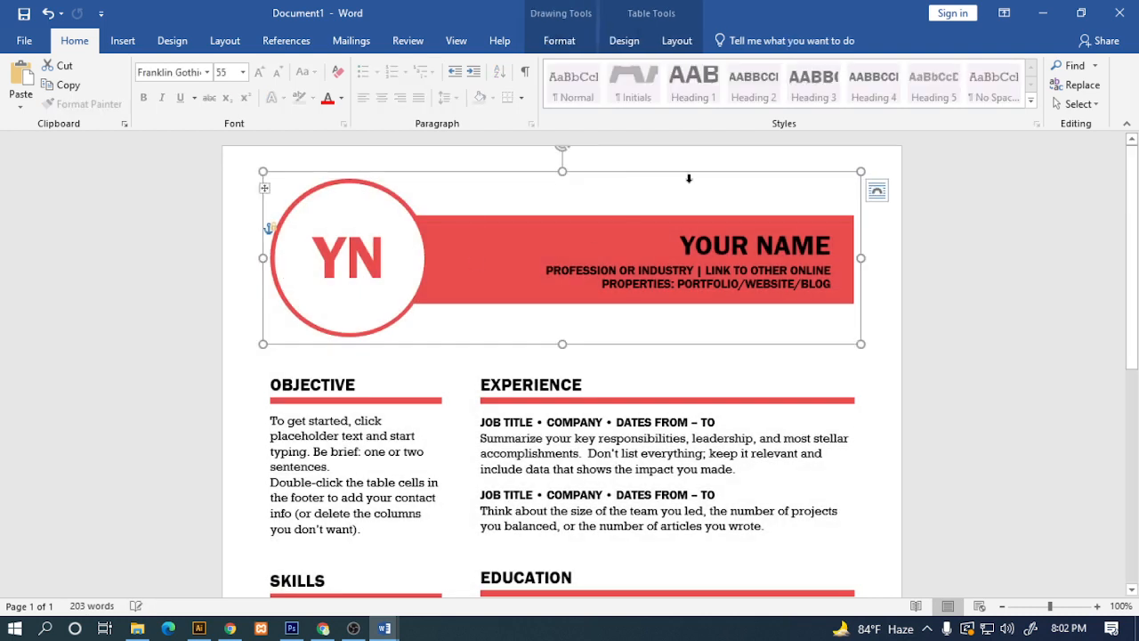
{"action": "left_click", "coordinate": [735, 194]}
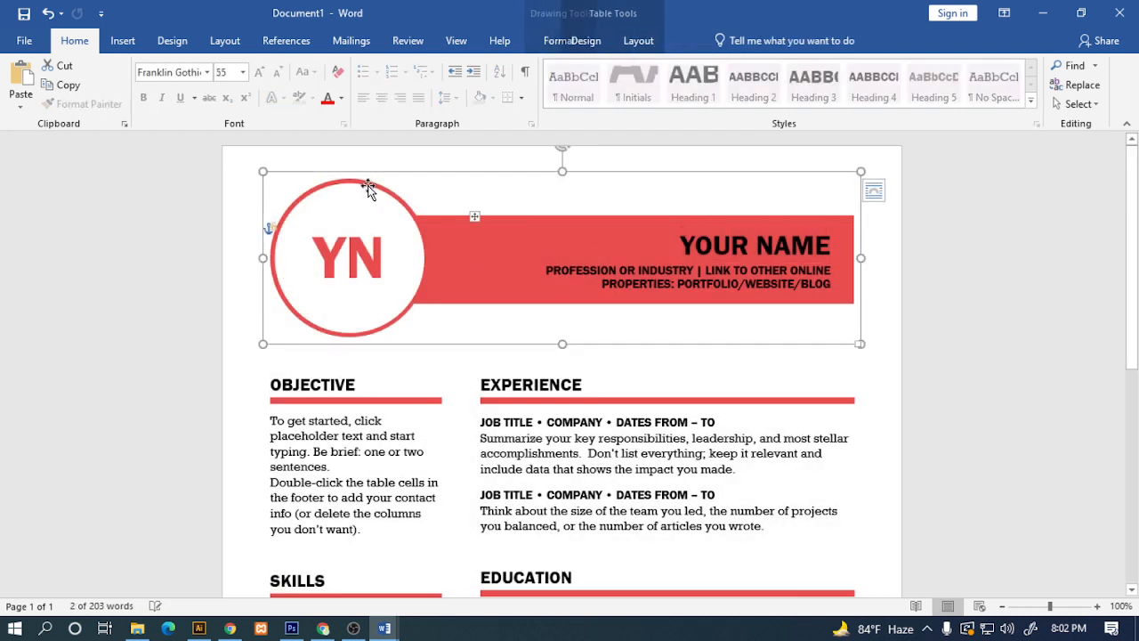
Try the In Front of Text, Square and Tight wrapping options on the resume's header graphic, and undo the changes.
{"action": "left_click", "coordinate": [875, 190]}
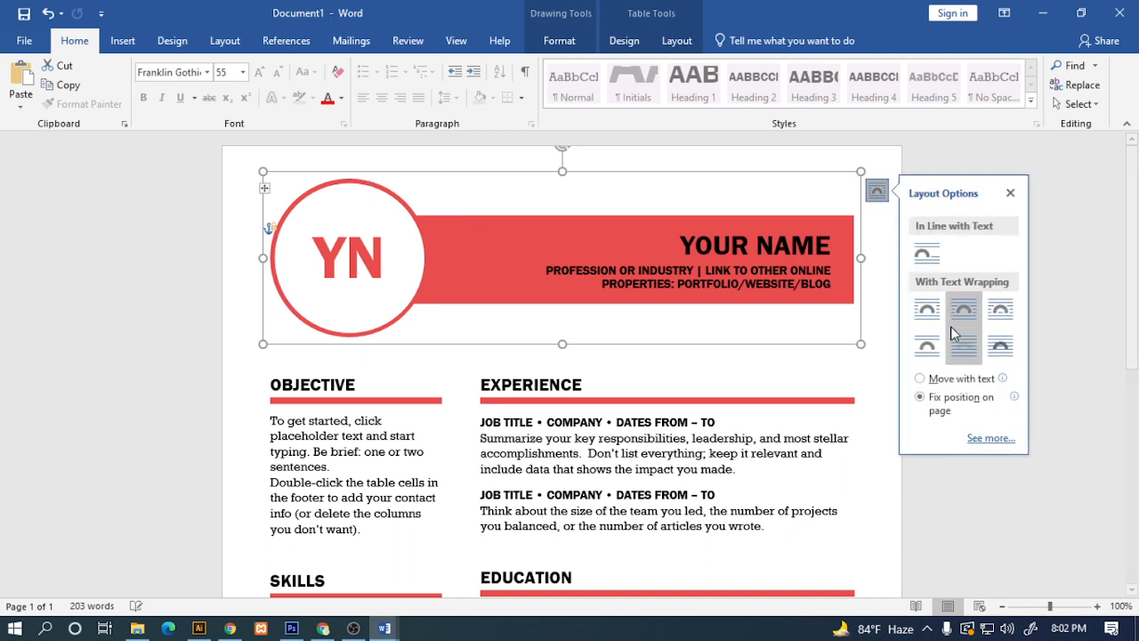
{"action": "left_click", "coordinate": [953, 348]}
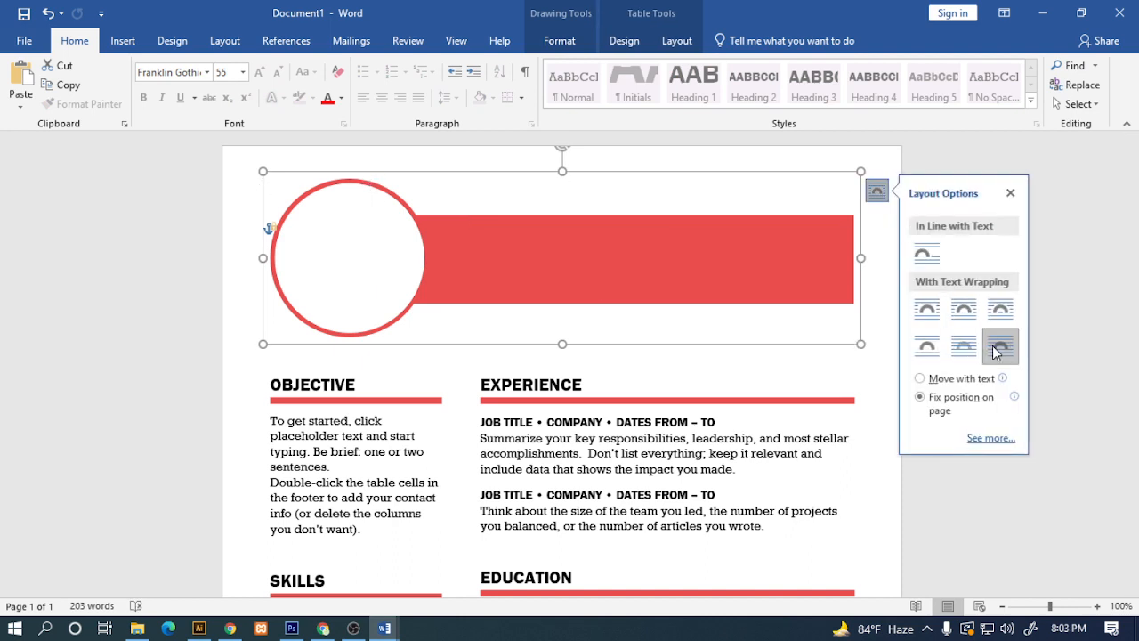
{"action": "left_click", "coordinate": [936, 350]}
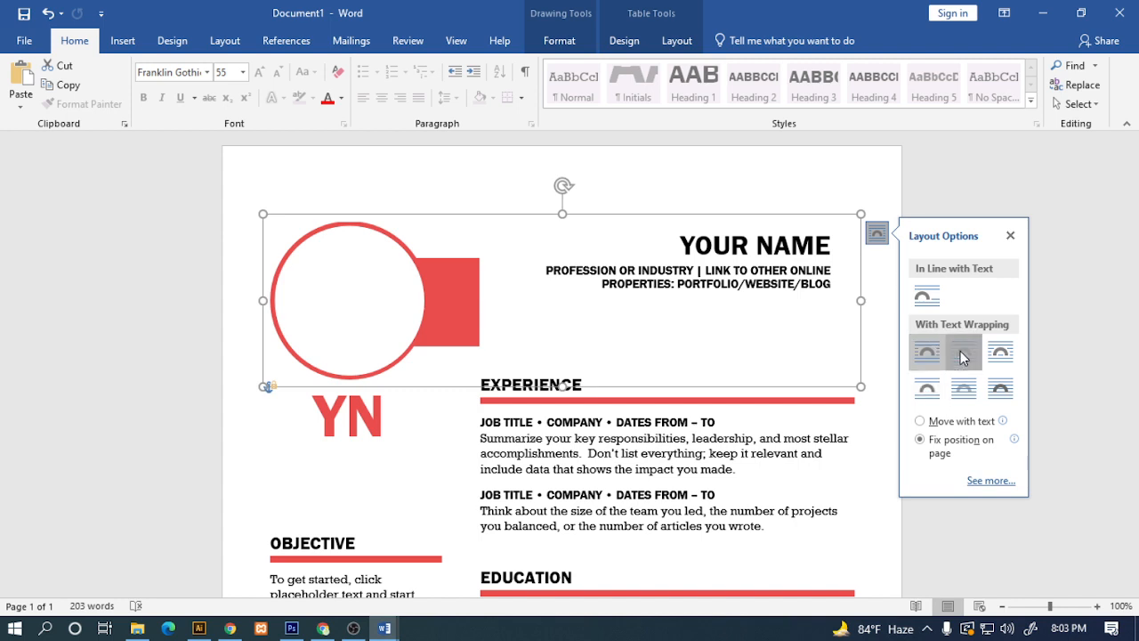
{"action": "left_click", "coordinate": [957, 356]}
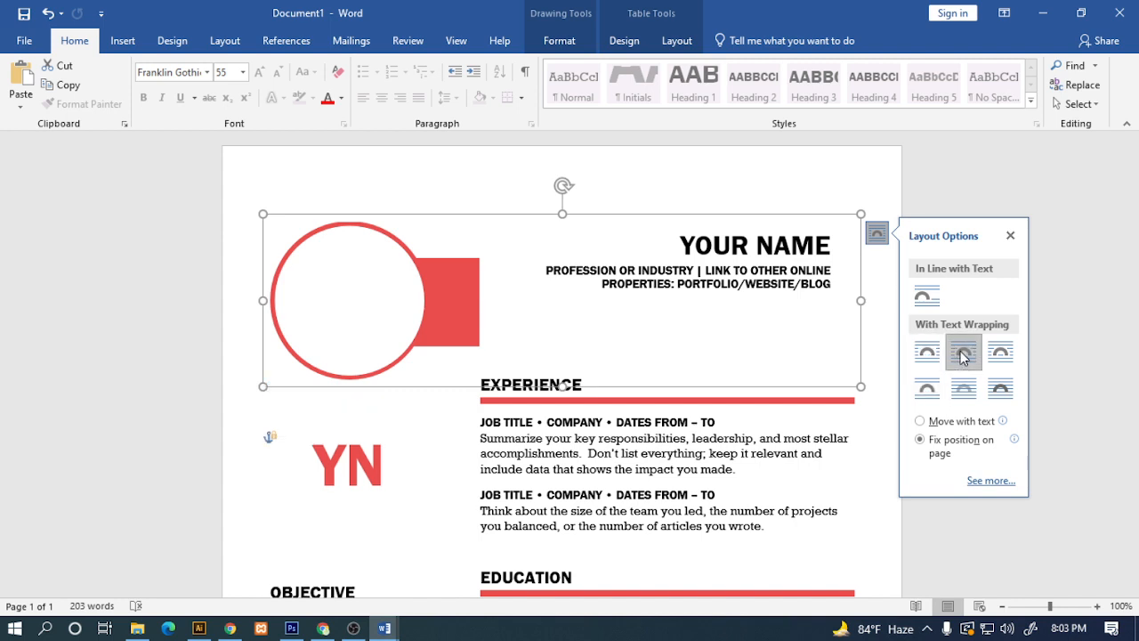
{"action": "left_click", "coordinate": [1010, 235]}
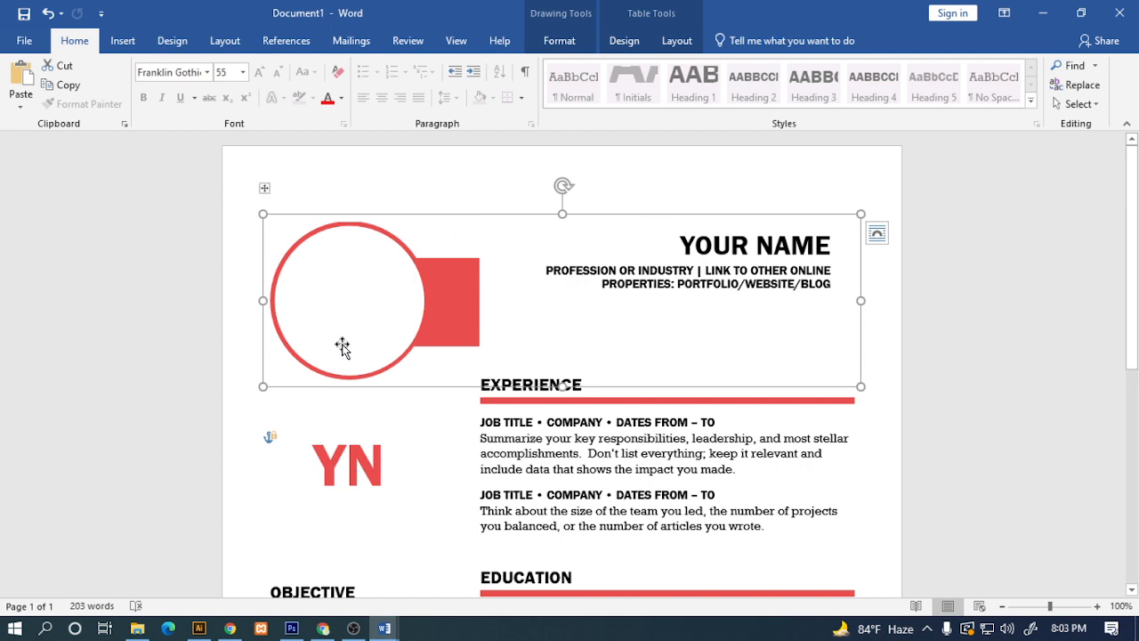
{"action": "left_click_drag", "start_coordinate": [342, 349], "coordinate": [348, 353]}
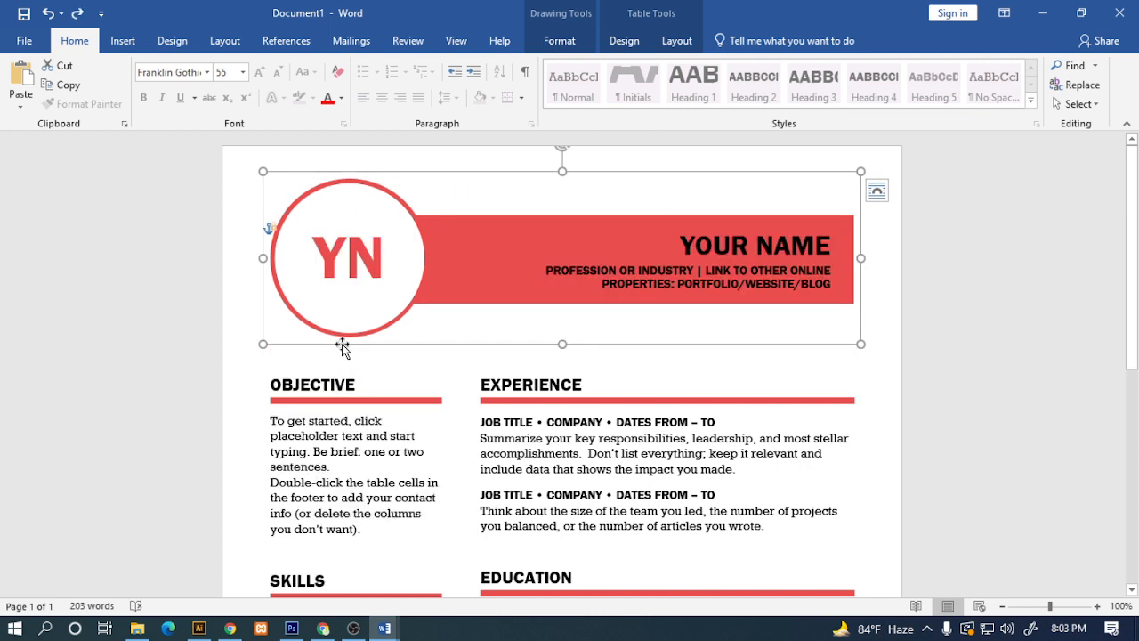
Select the whole resume, and check the Objective and Volunteer Experience placeholder text and the contact icons in the footer.
{"action": "key", "text": "ctrl+a"}
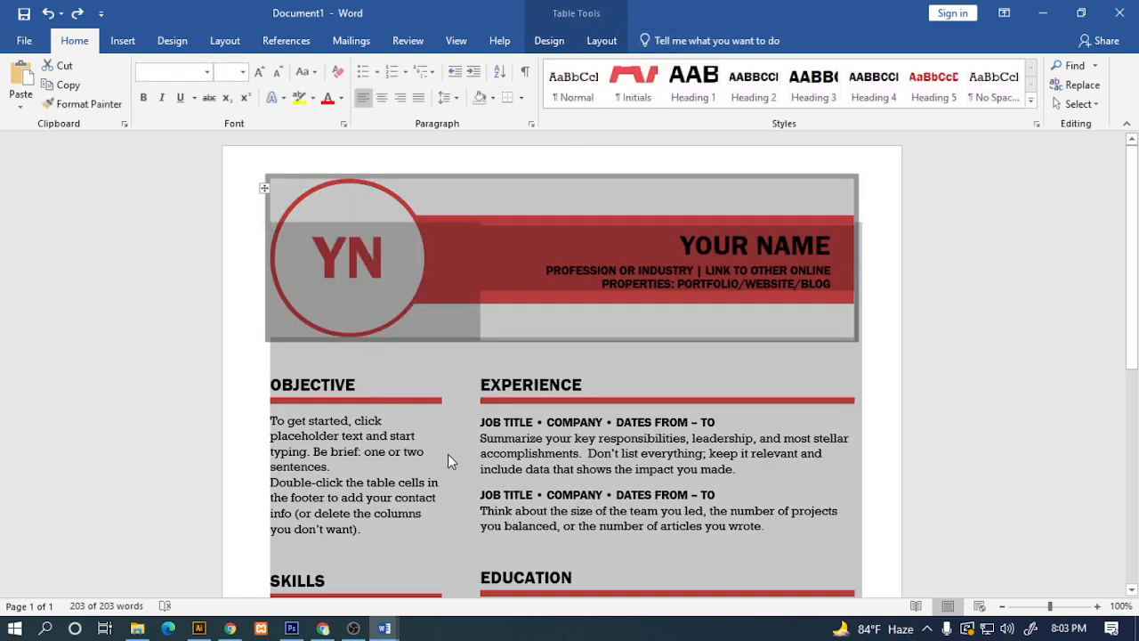
{"action": "left_click", "coordinate": [448, 454]}
{"action": "scroll", "coordinate": [449, 454], "scroll_direction": "down", "scroll_amount": 5}
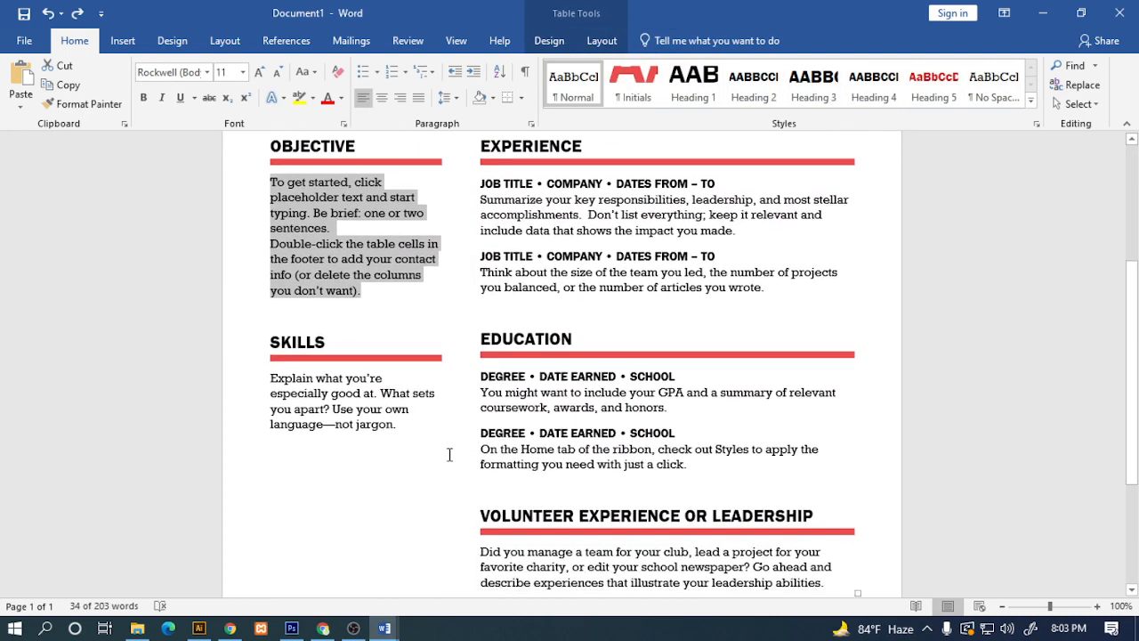
{"action": "scroll", "coordinate": [449, 454], "scroll_direction": "down", "scroll_amount": 3}
{"action": "left_click", "coordinate": [609, 436]}
{"action": "scroll", "coordinate": [608, 436], "scroll_direction": "down", "scroll_amount": 2}
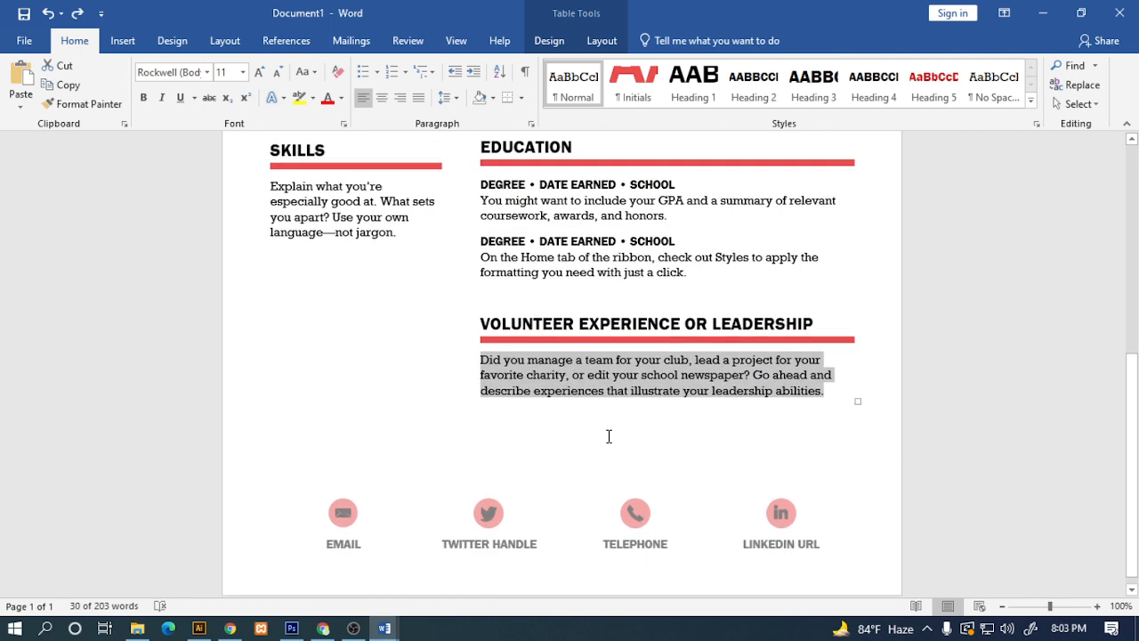
{"action": "left_click", "coordinate": [352, 504]}
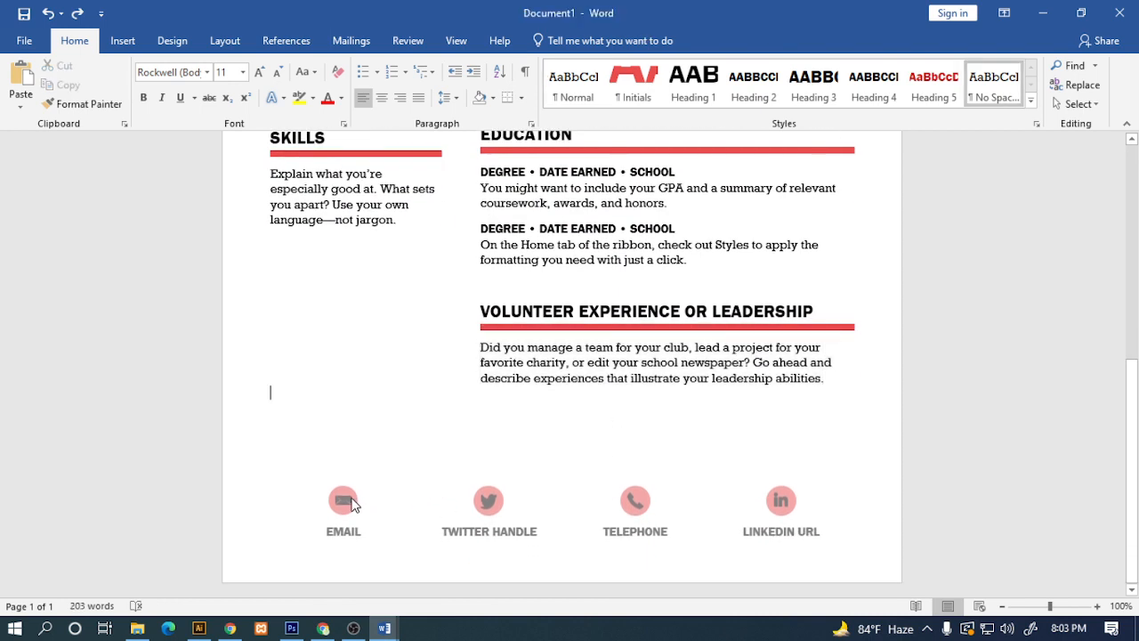
{"action": "left_click", "coordinate": [558, 373]}
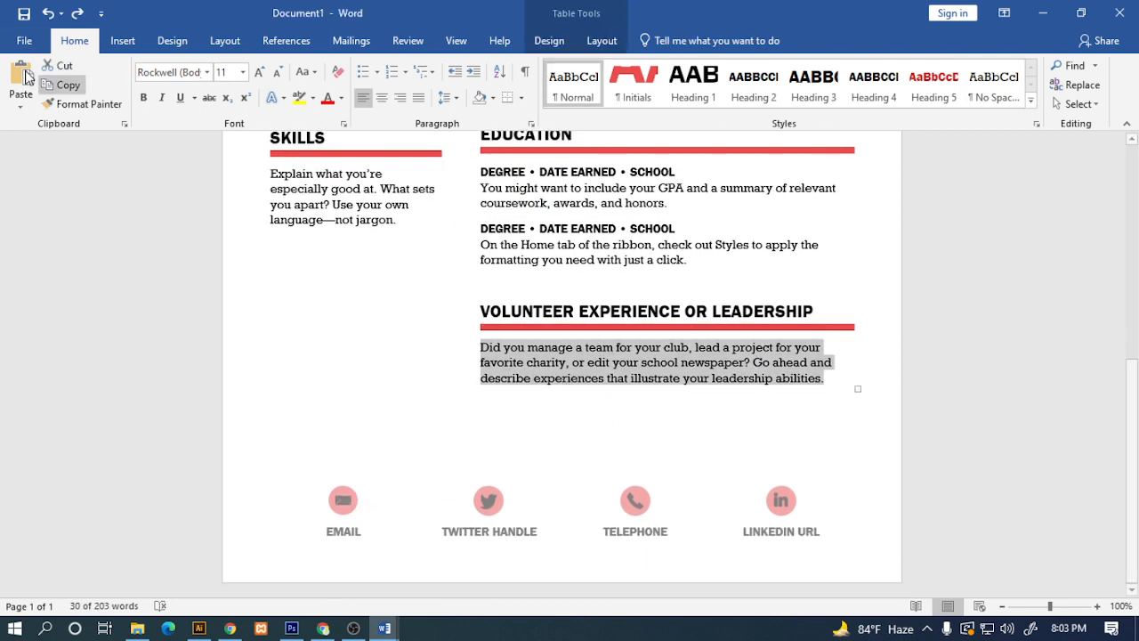
Look at the resume's document information, and close both the resume and the blank Word document.
{"action": "left_click", "coordinate": [24, 40]}
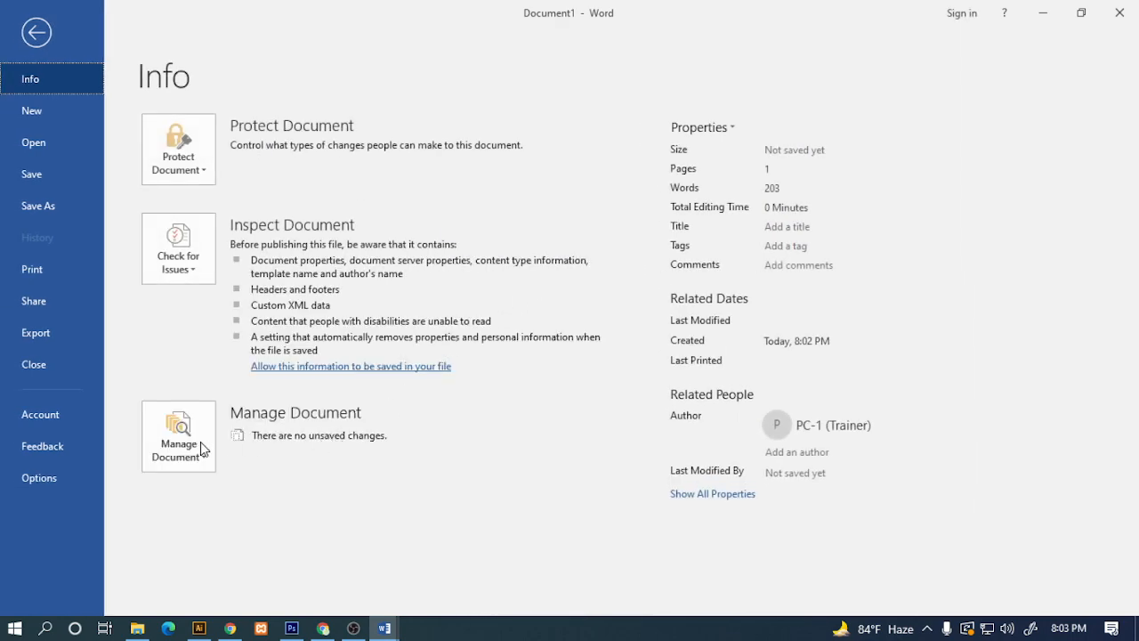
{"action": "key", "text": "Escape"}
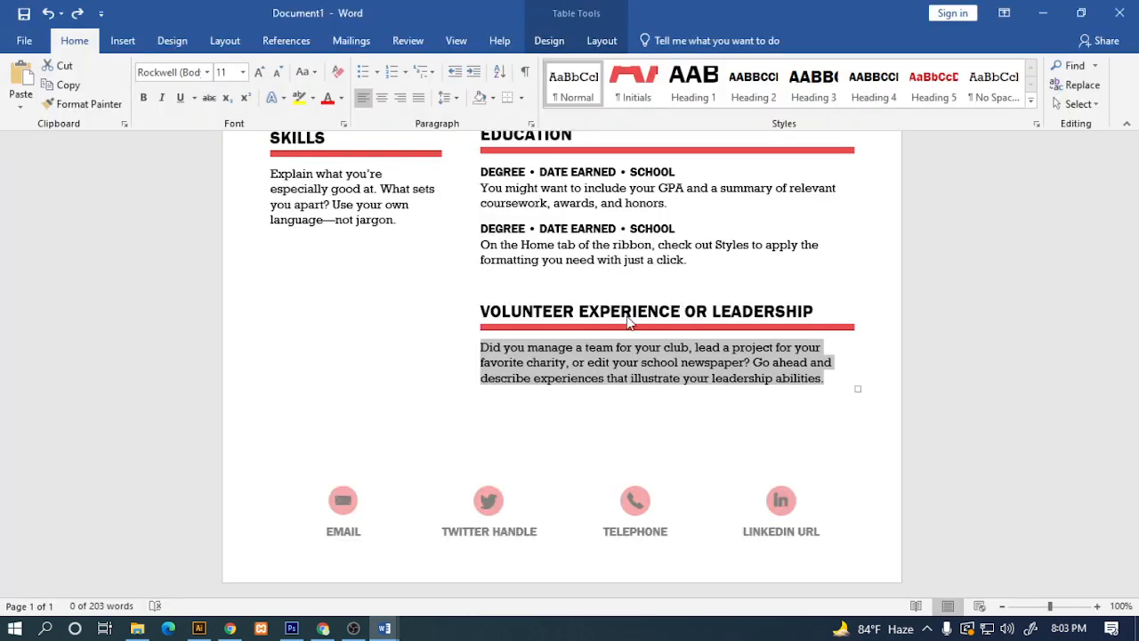
{"action": "key", "text": "ctrl+w"}
{"action": "left_click", "coordinate": [569, 347]}
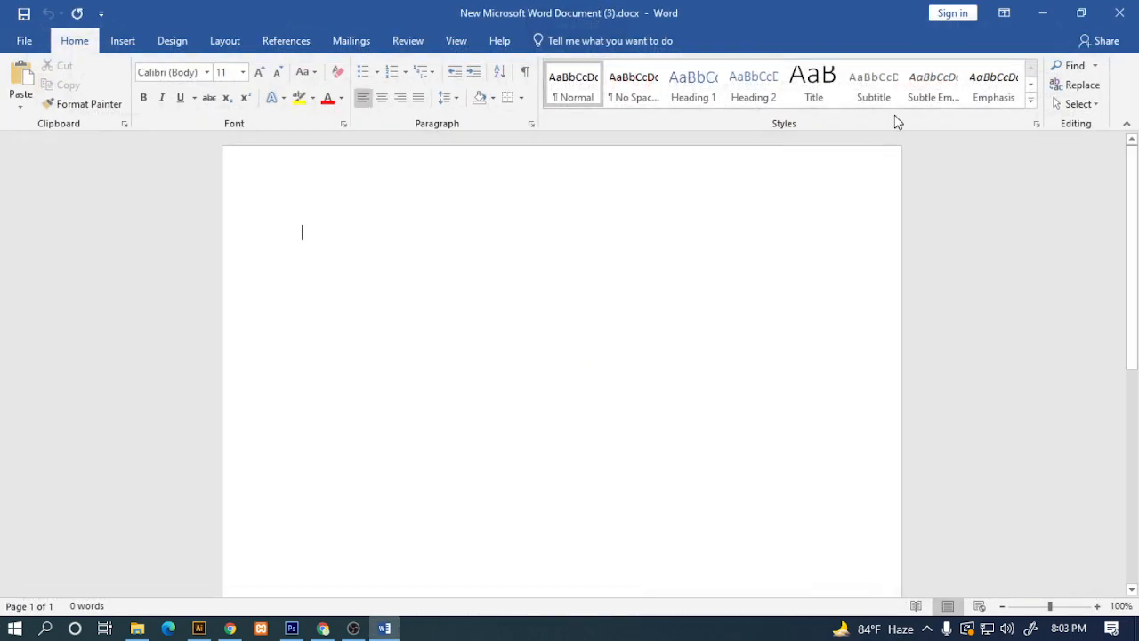
{"action": "left_click", "coordinate": [1119, 12]}
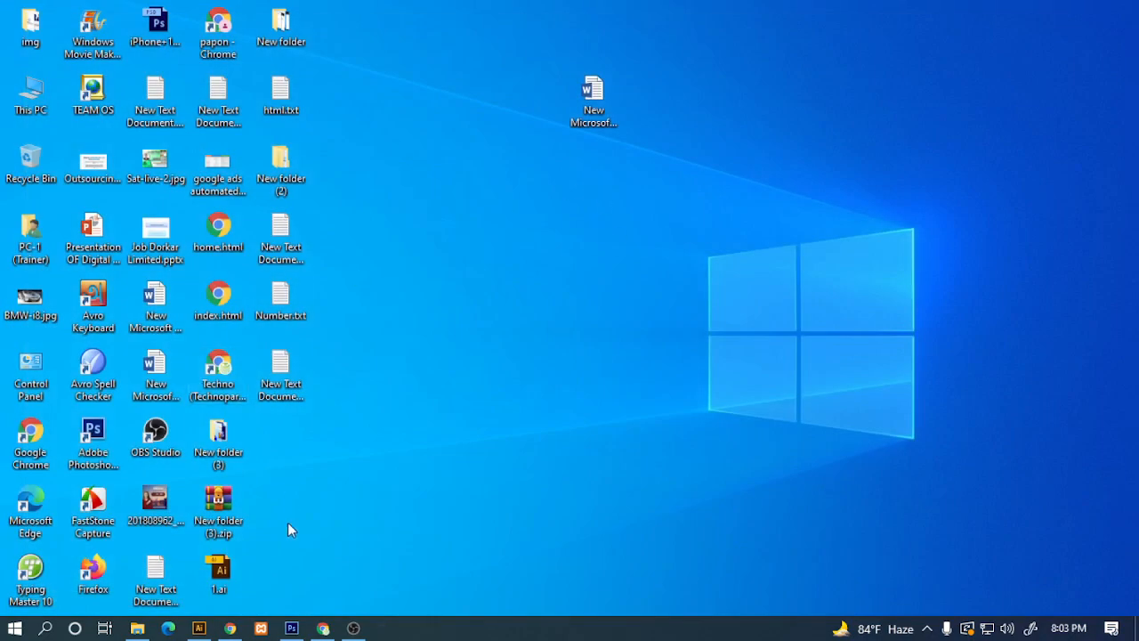
Switch to Chrome, open the appointment letter document shared in the Online Batch-GD-3 chat in Word, and minimize the chat and browser.
{"action": "left_click", "coordinate": [323, 628]}
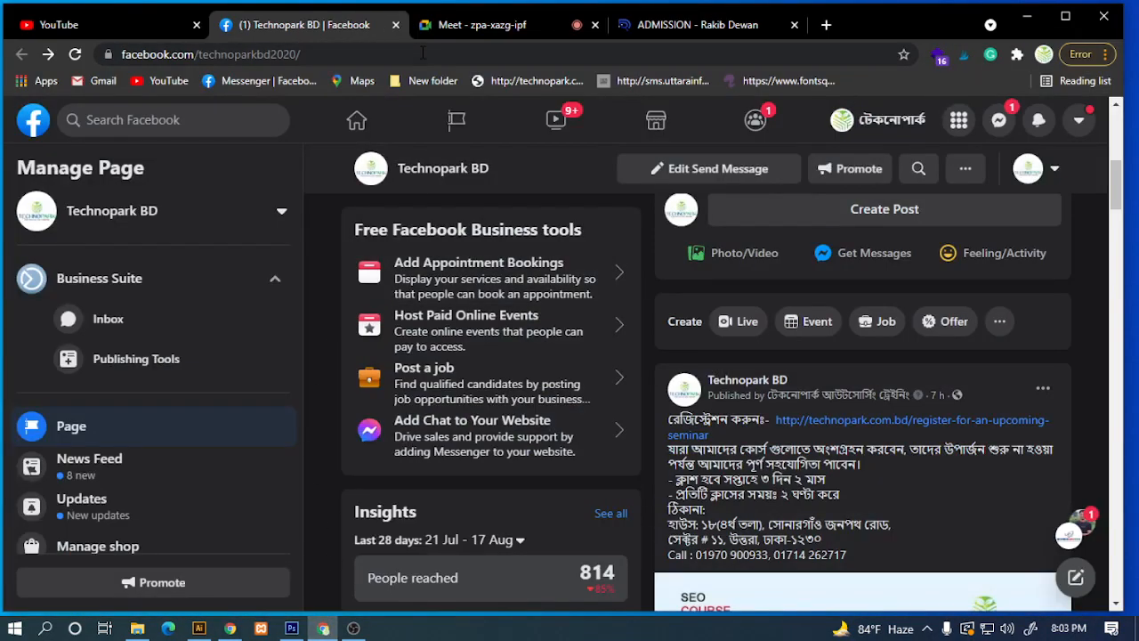
{"action": "mouse_move", "coordinate": [1084, 538]}
{"action": "left_click", "coordinate": [959, 531]}
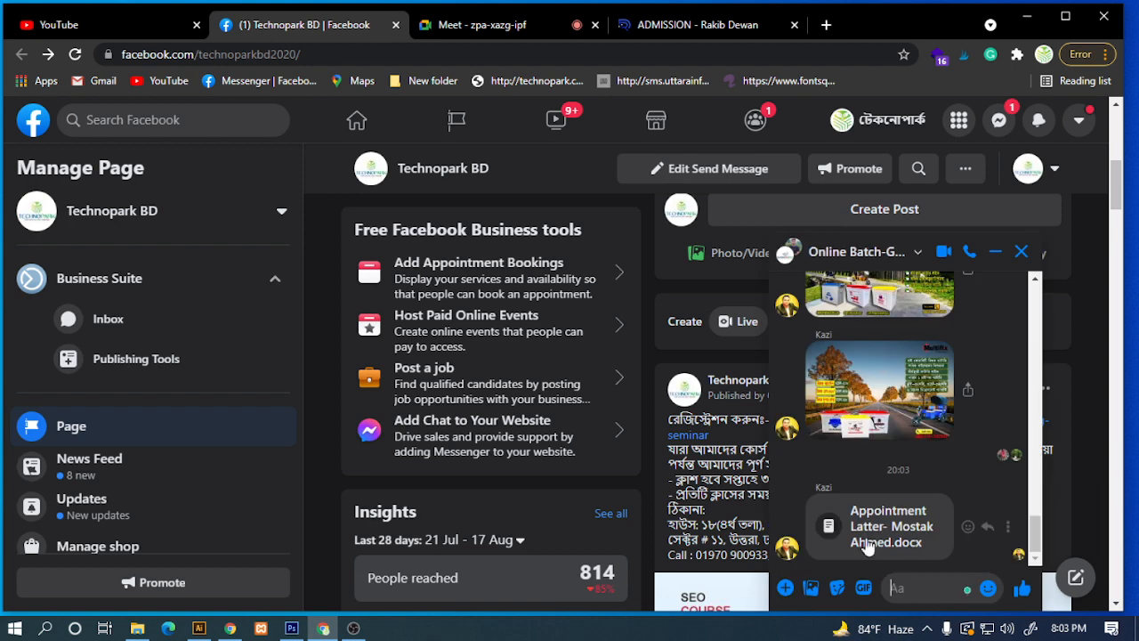
{"action": "left_click", "coordinate": [856, 525]}
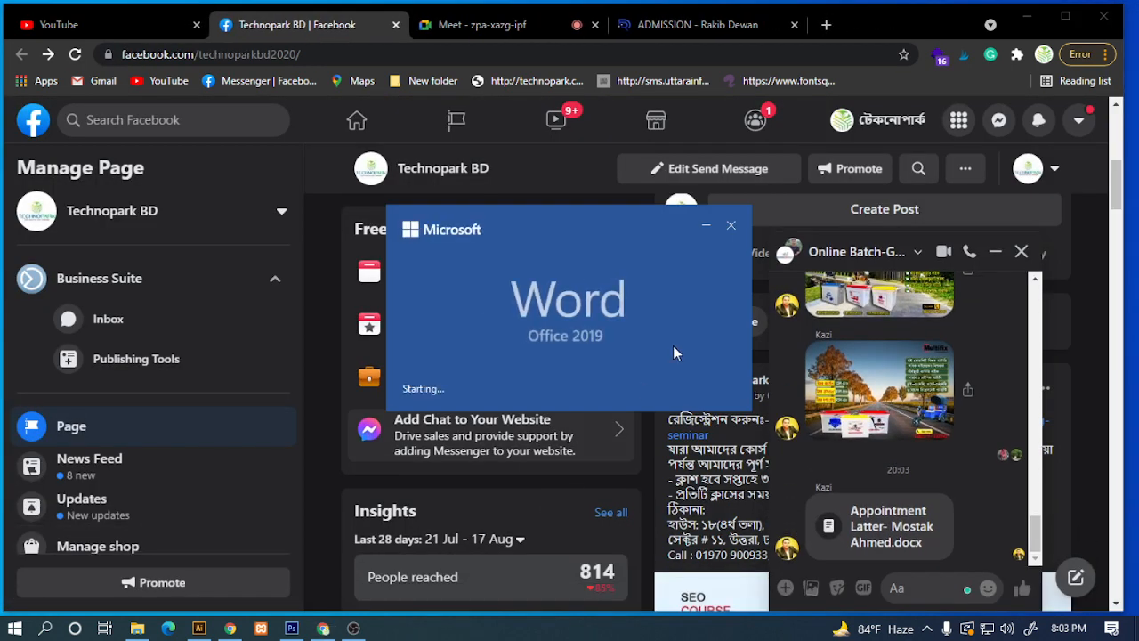
{"action": "left_click", "coordinate": [996, 253]}
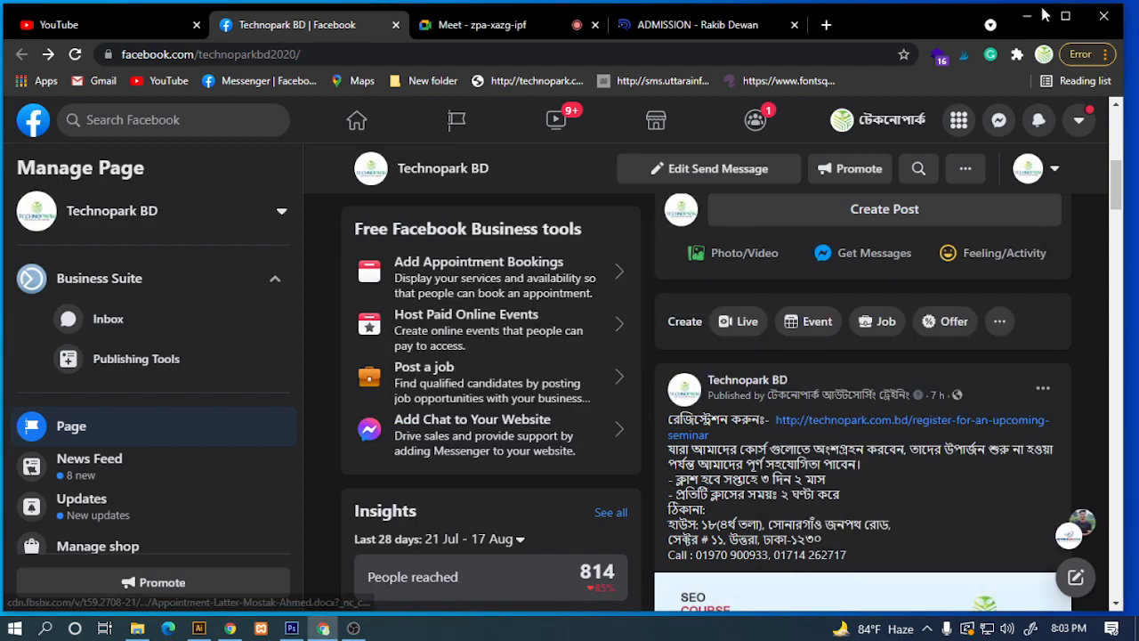
{"action": "left_click", "coordinate": [1027, 16]}
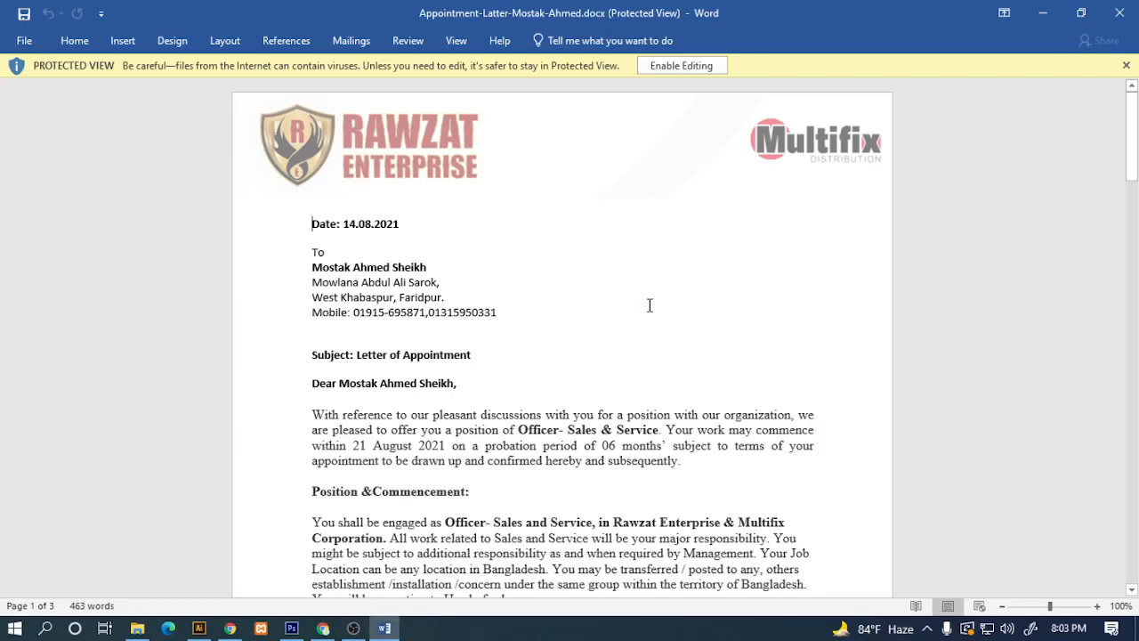
Enable editing for the appointment letter and look through its three pages, from the letterhead to the list of required documents.
{"action": "left_click", "coordinate": [703, 66]}
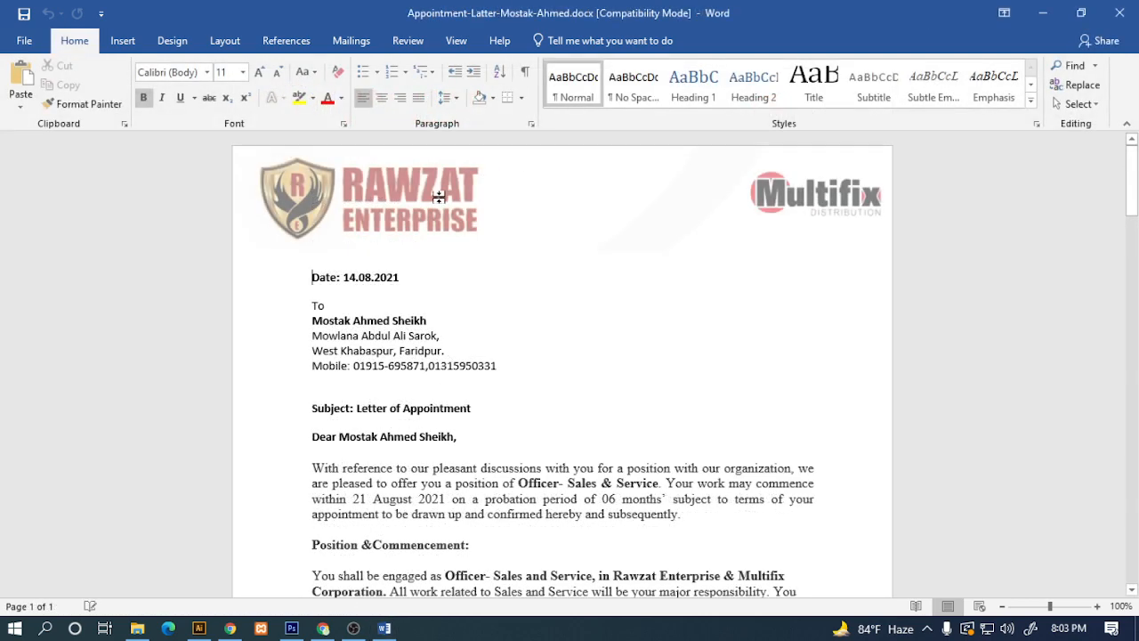
{"action": "left_click", "coordinate": [306, 196]}
{"action": "left_click", "coordinate": [334, 210]}
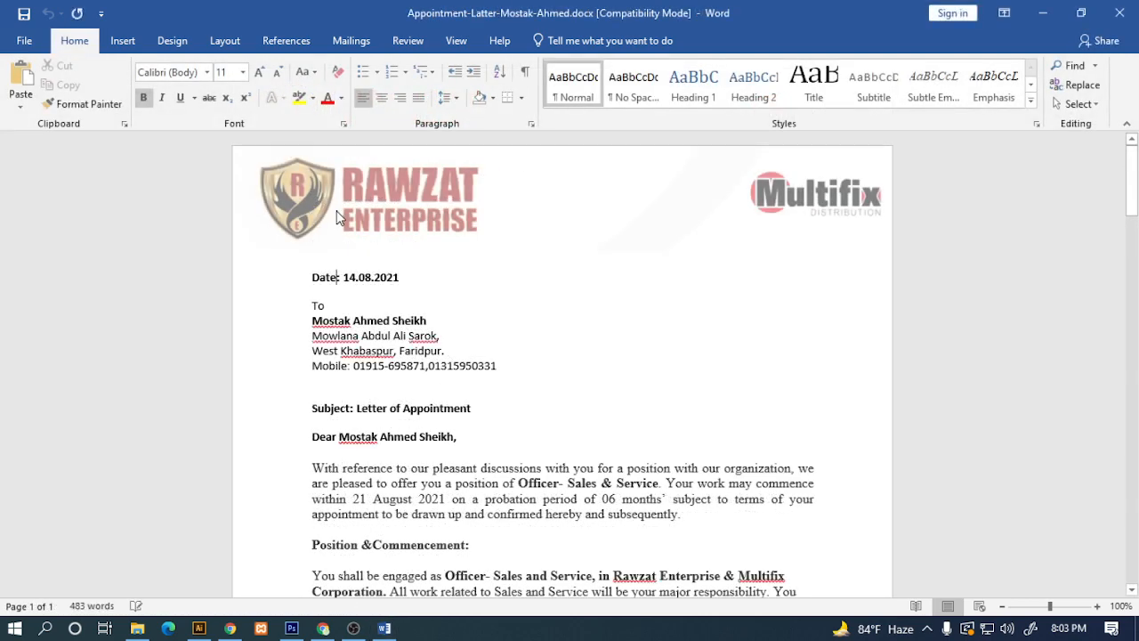
{"action": "scroll", "coordinate": [544, 303], "scroll_direction": "down", "scroll_amount": 15}
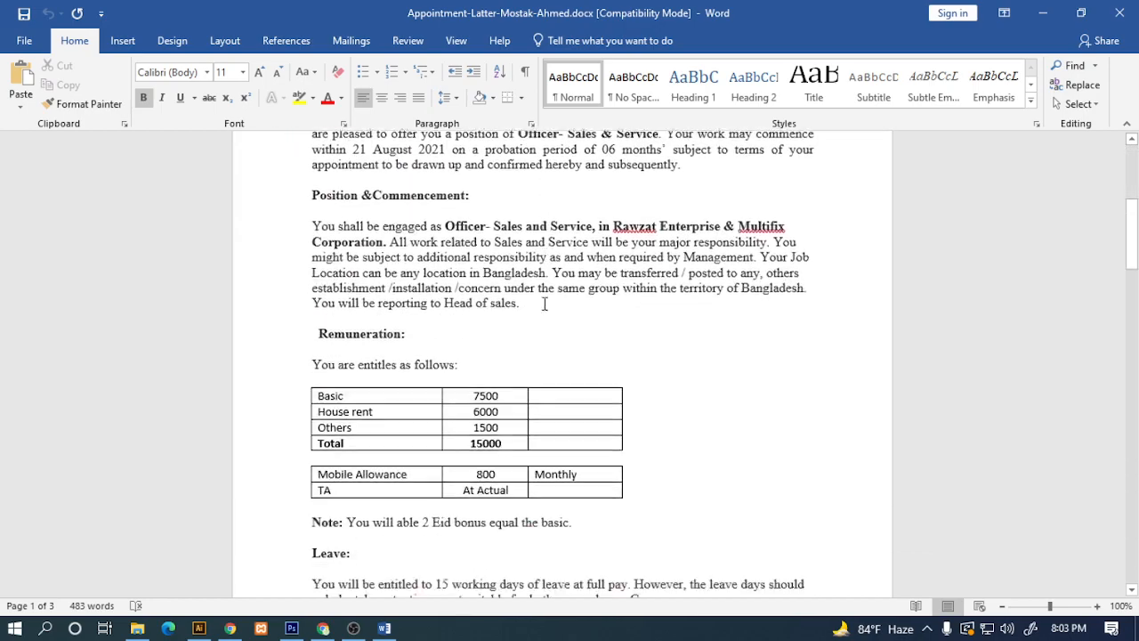
{"action": "scroll", "coordinate": [544, 304], "scroll_direction": "down", "scroll_amount": 8}
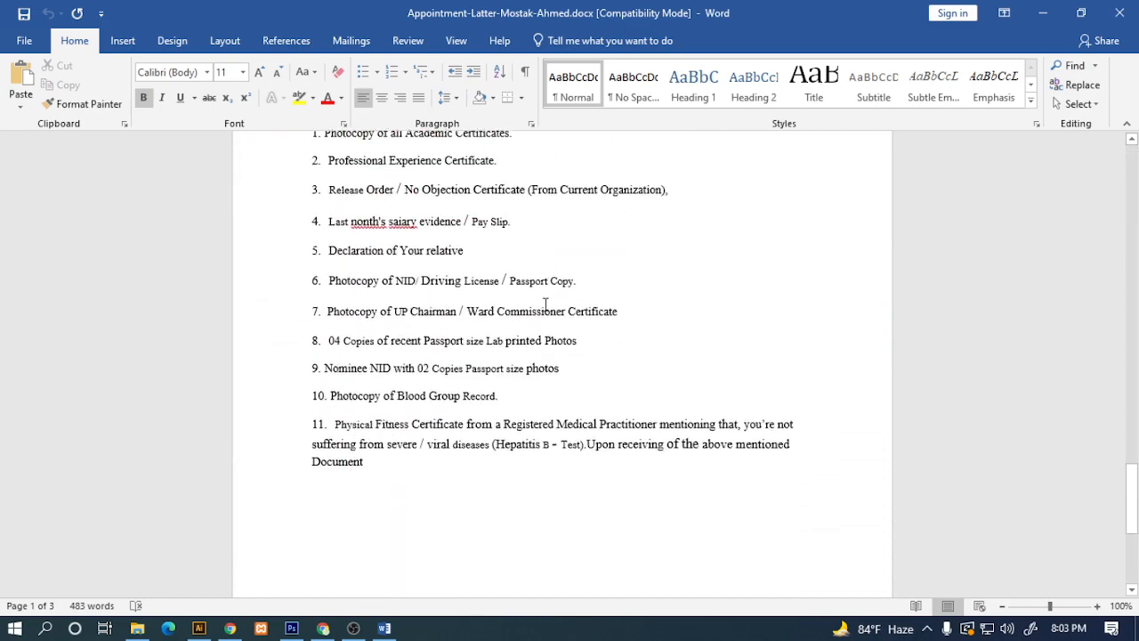
{"action": "scroll", "coordinate": [539, 303], "scroll_direction": "up", "scroll_amount": 3}
{"action": "scroll", "coordinate": [538, 305], "scroll_direction": "up", "scroll_amount": 20}
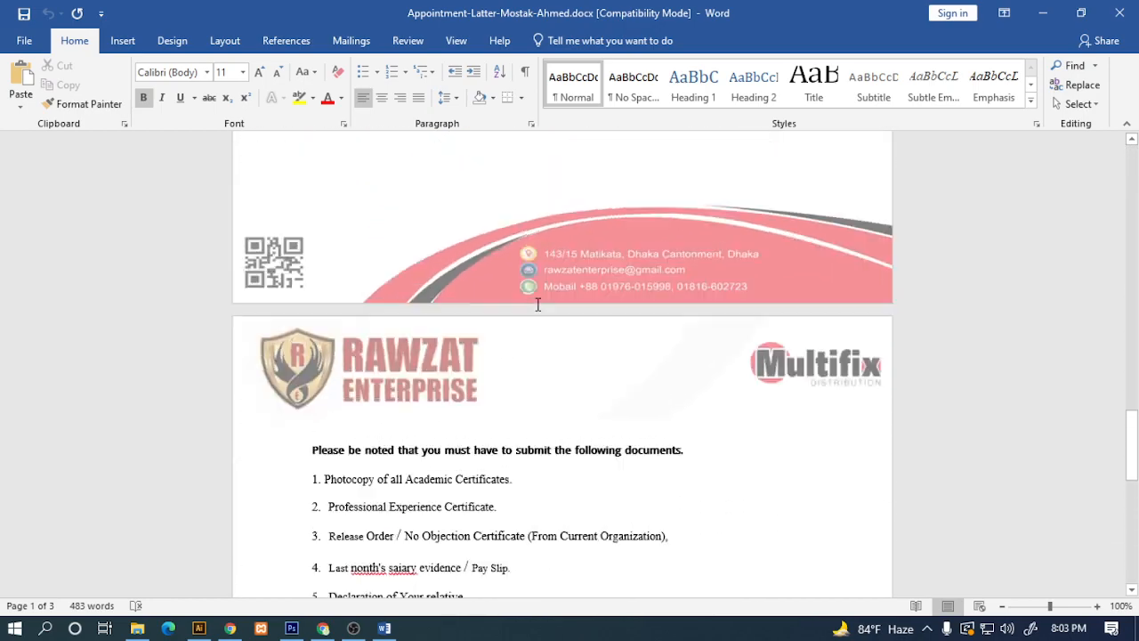
{"action": "scroll", "coordinate": [538, 305], "scroll_direction": "up", "scroll_amount": 3}
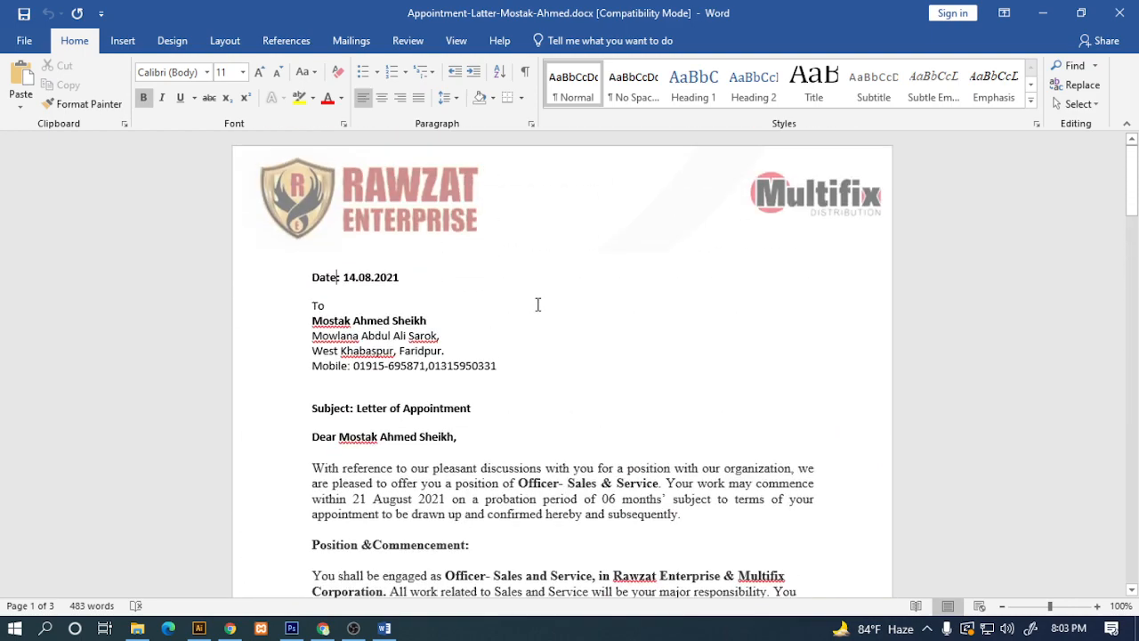
Open the header on the first page, move the letterhead graphic slightly lower, and return to the letter's body text.
{"action": "double_click", "coordinate": [312, 187]}
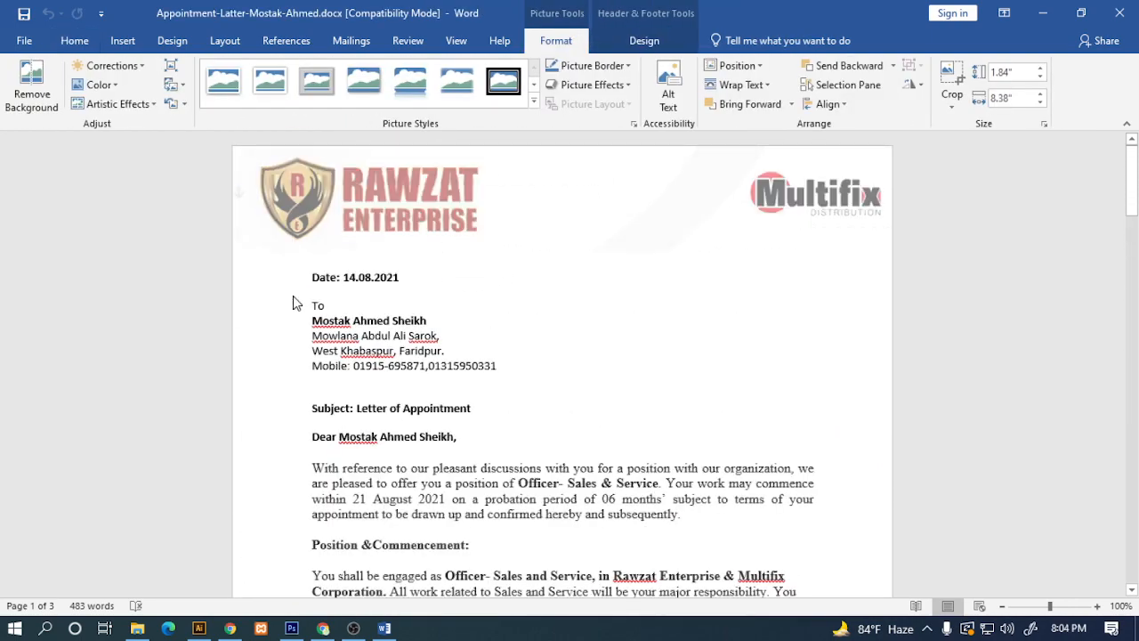
{"action": "left_click", "coordinate": [296, 302]}
{"action": "double_click", "coordinate": [307, 209]}
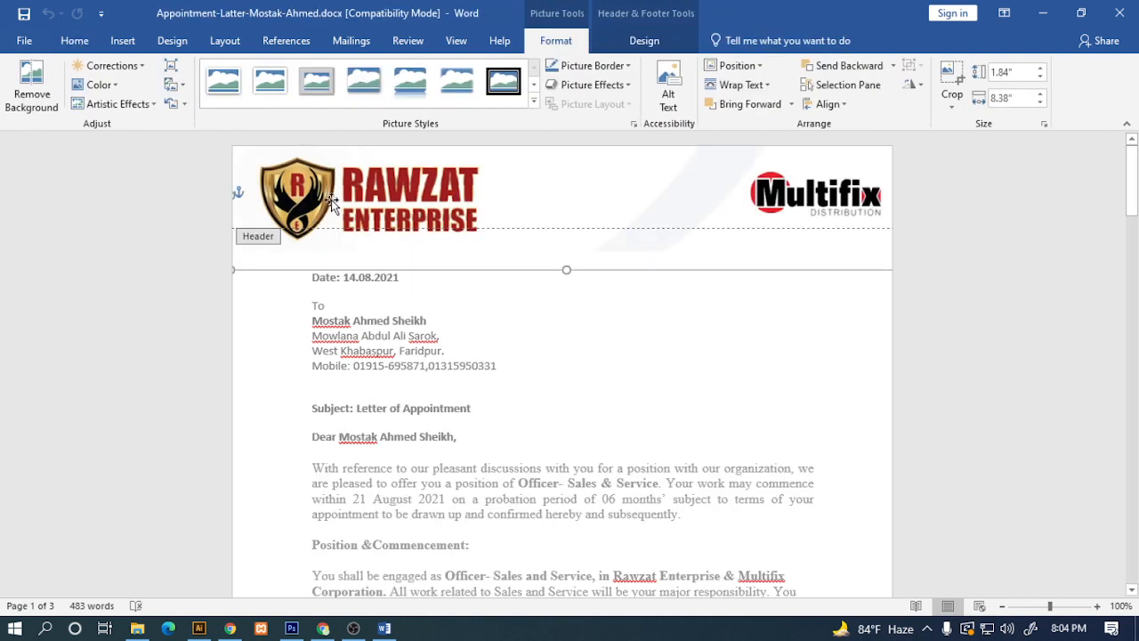
{"action": "left_click_drag", "start_coordinate": [327, 185], "coordinate": [398, 197]}
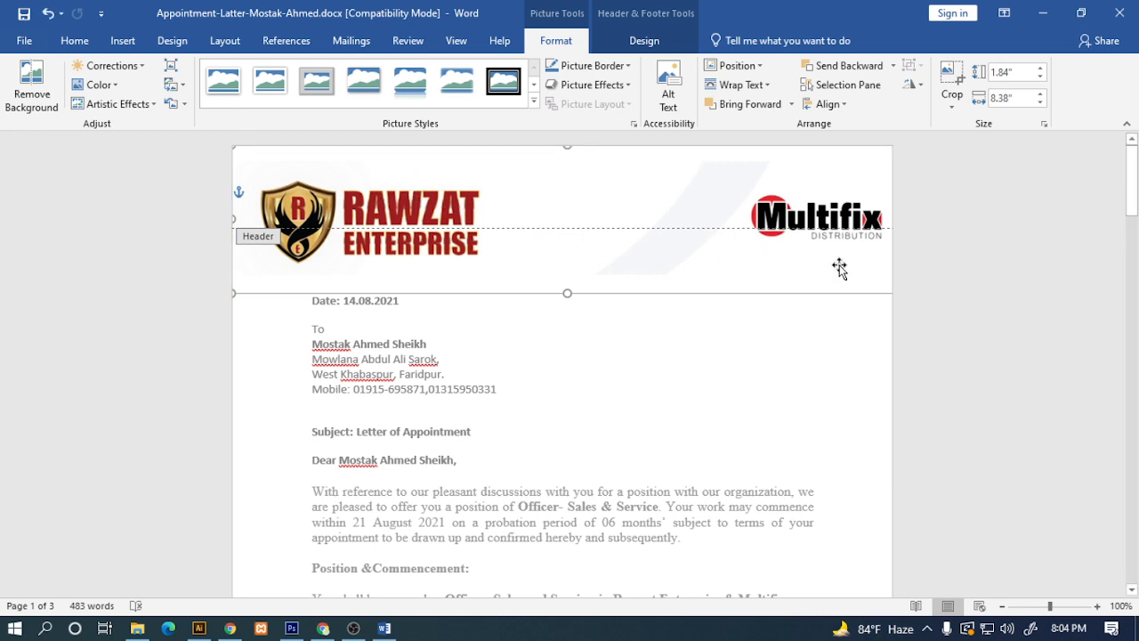
{"action": "scroll", "coordinate": [498, 378], "scroll_direction": "down", "scroll_amount": 1}
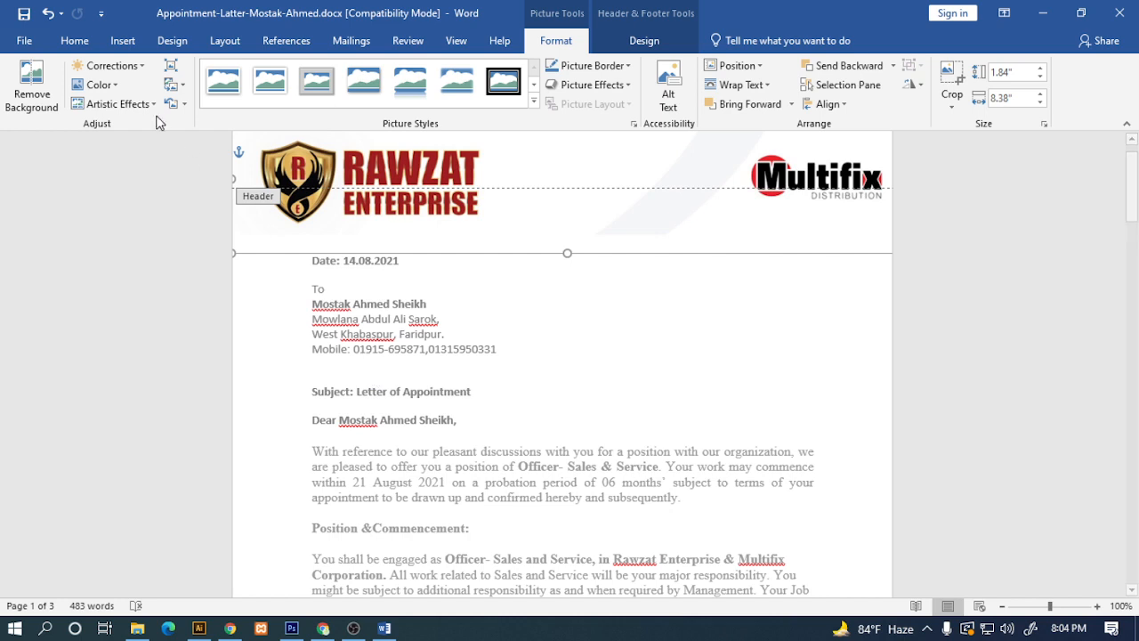
{"action": "left_click", "coordinate": [75, 40]}
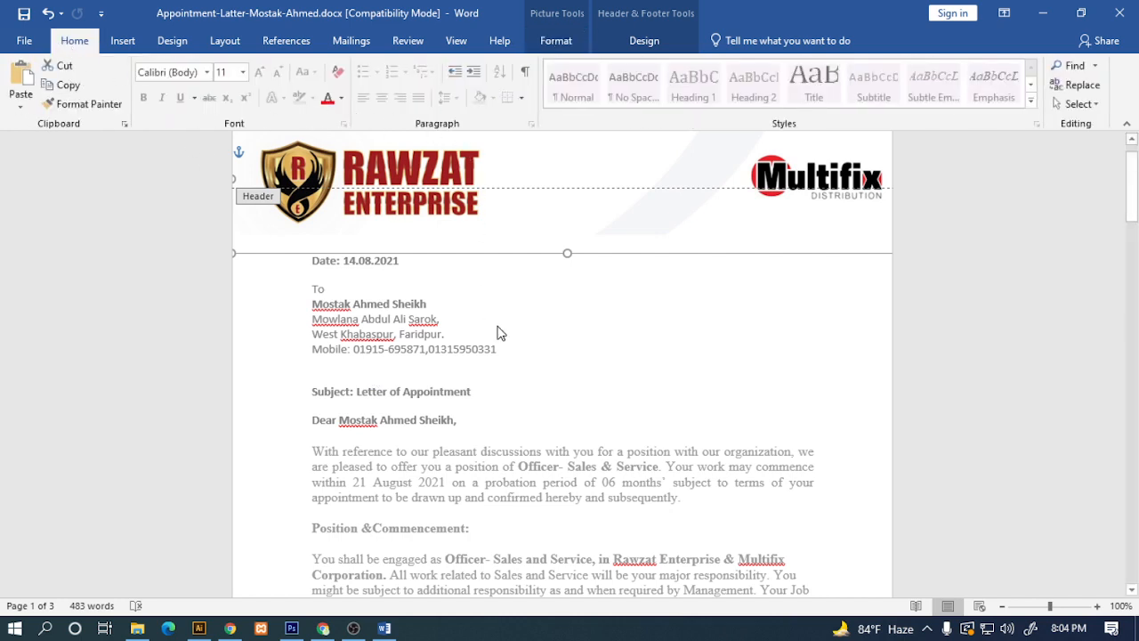
{"action": "scroll", "coordinate": [463, 285], "scroll_direction": "up", "scroll_amount": 1}
{"action": "left_click_drag", "start_coordinate": [445, 209], "coordinate": [429, 186]}
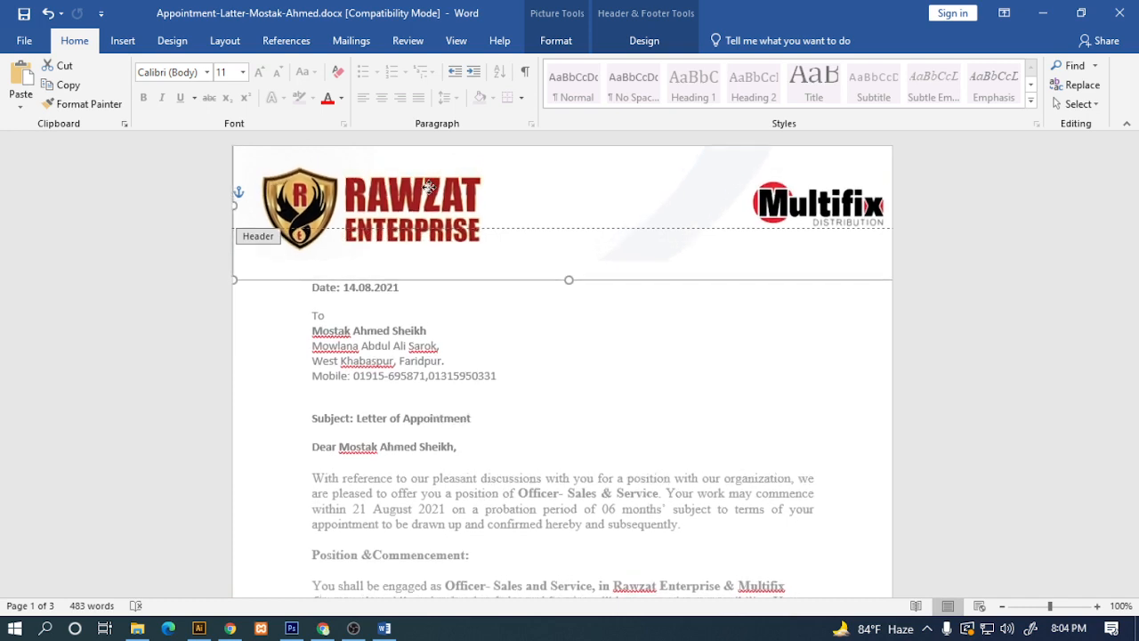
{"action": "double_click", "coordinate": [549, 338]}
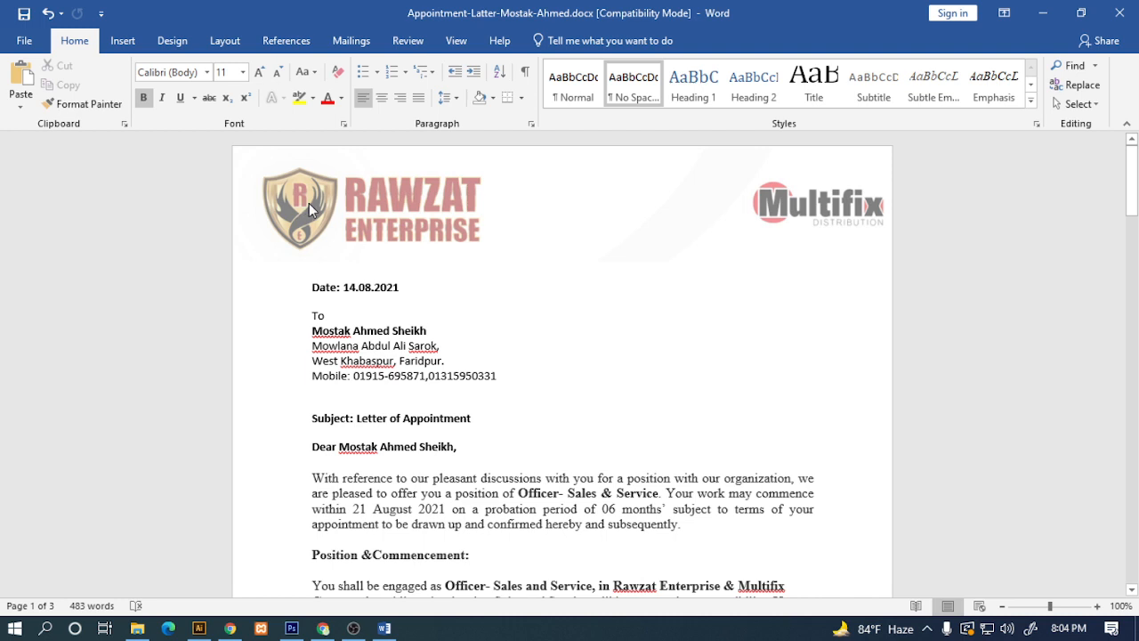
Open the footer on the first page, shift its red banner graphic slightly to the right, and return to the body text.
{"action": "left_click", "coordinate": [836, 214]}
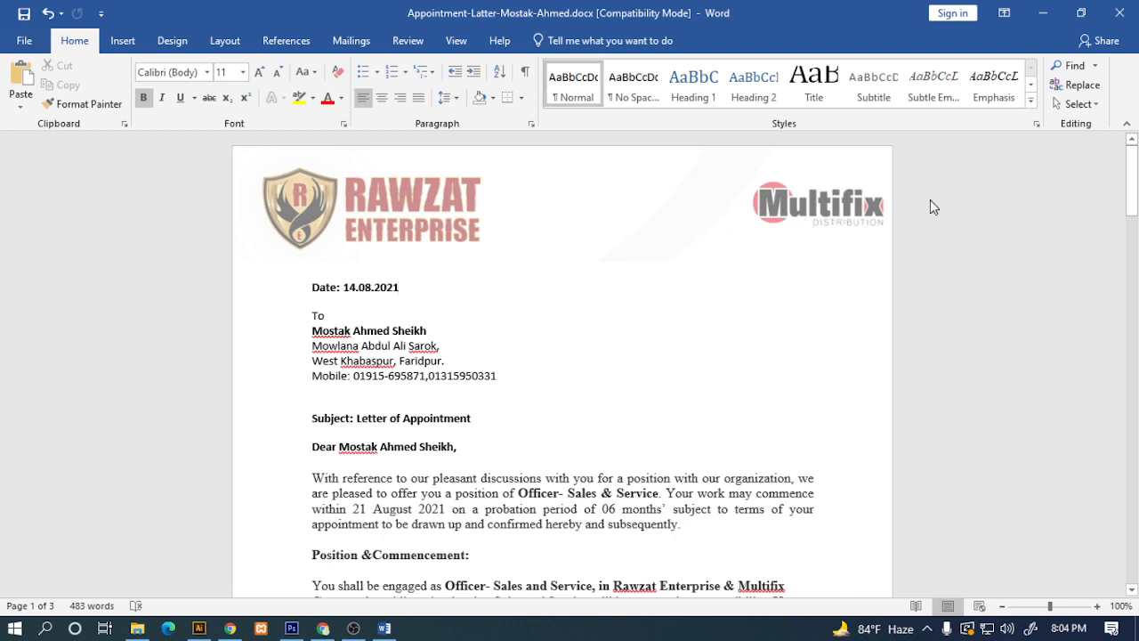
{"action": "scroll", "coordinate": [488, 336], "scroll_direction": "down", "scroll_amount": 15}
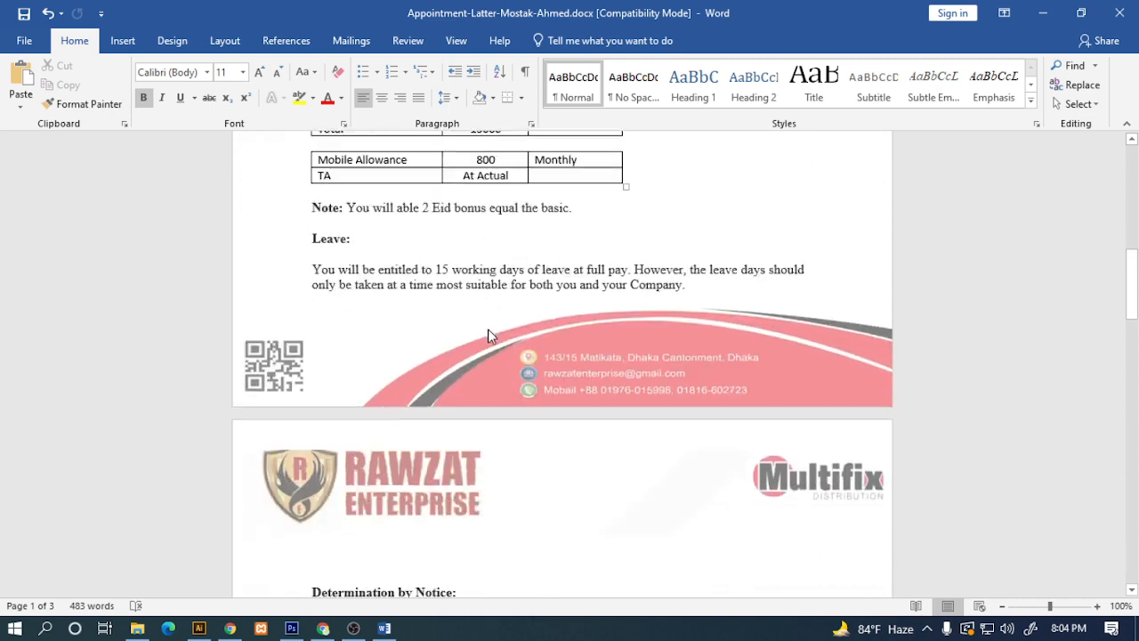
{"action": "scroll", "coordinate": [487, 335], "scroll_direction": "down", "scroll_amount": 1}
{"action": "left_click", "coordinate": [773, 306]}
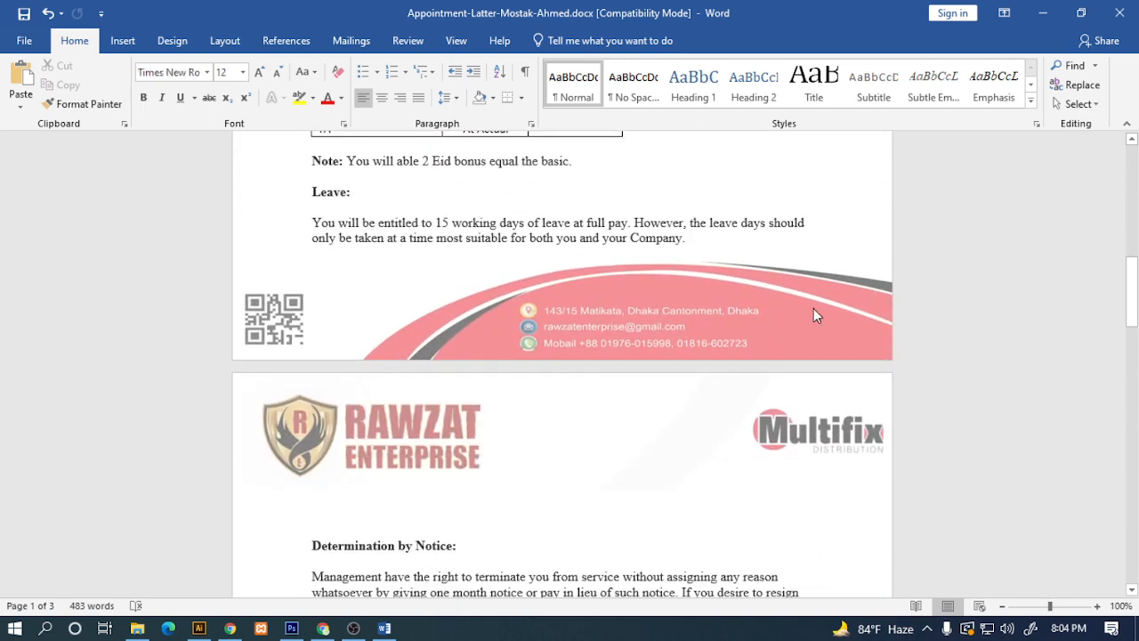
{"action": "double_click", "coordinate": [813, 316]}
{"action": "left_click_drag", "start_coordinate": [802, 337], "coordinate": [809, 304]}
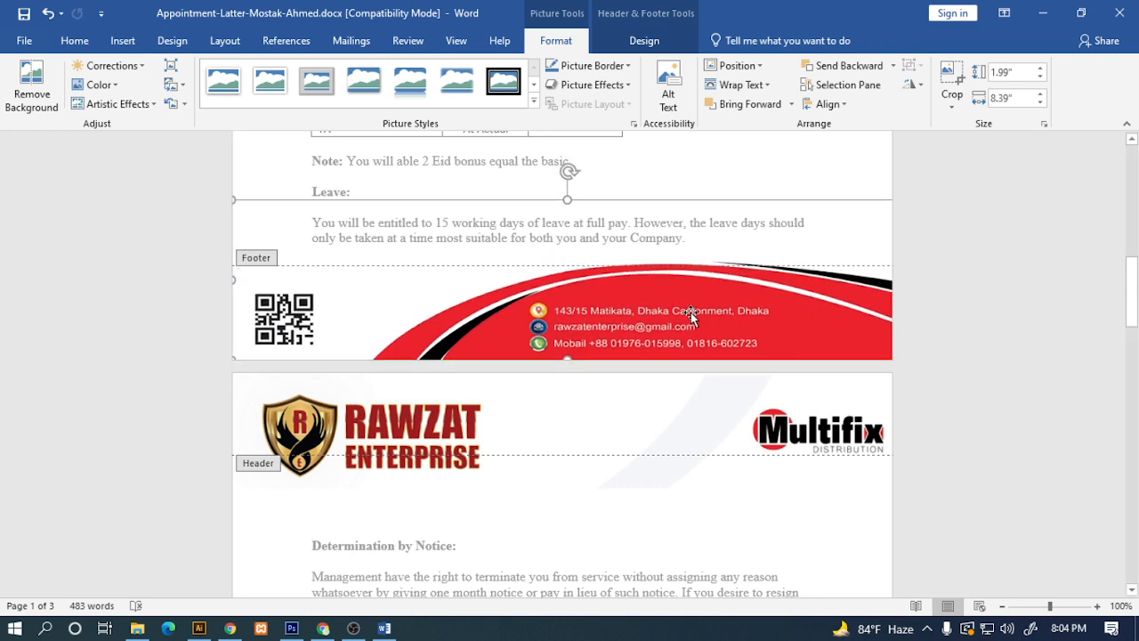
{"action": "double_click", "coordinate": [748, 197]}
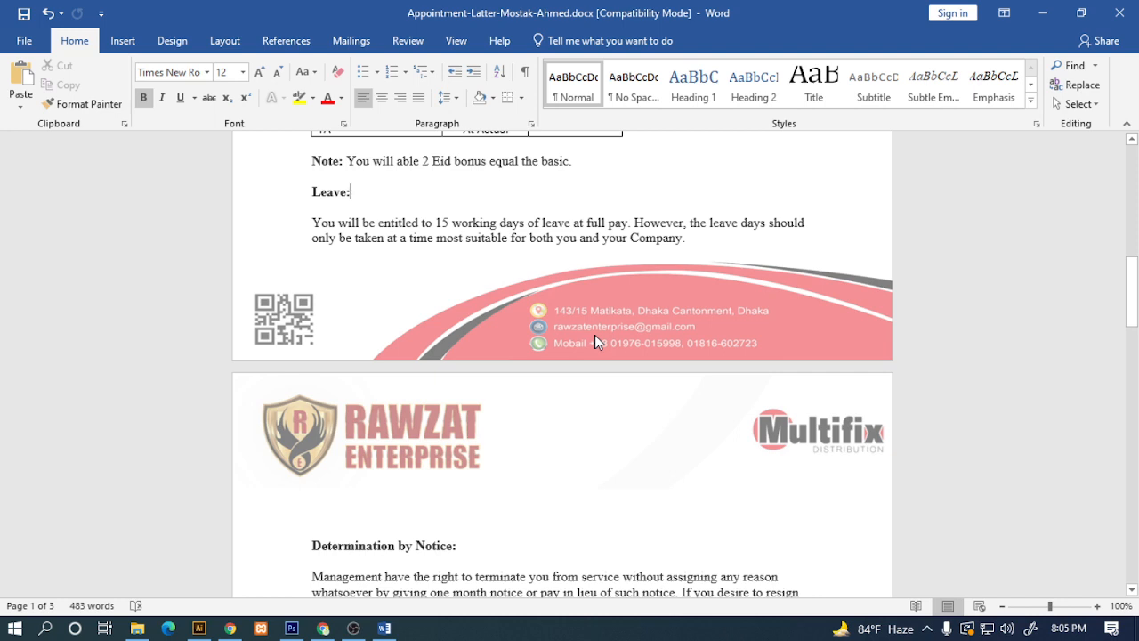
Open the footer on page 2, shift its banner graphic slightly back to the left, and select the header graphic on page 3.
{"action": "left_click", "coordinate": [669, 322]}
{"action": "key", "text": "End"}
{"action": "scroll", "coordinate": [676, 354], "scroll_direction": "down", "scroll_amount": 3}
{"action": "scroll", "coordinate": [676, 354], "scroll_direction": "up", "scroll_amount": 3}
{"action": "scroll", "coordinate": [731, 304], "scroll_direction": "down", "scroll_amount": 15}
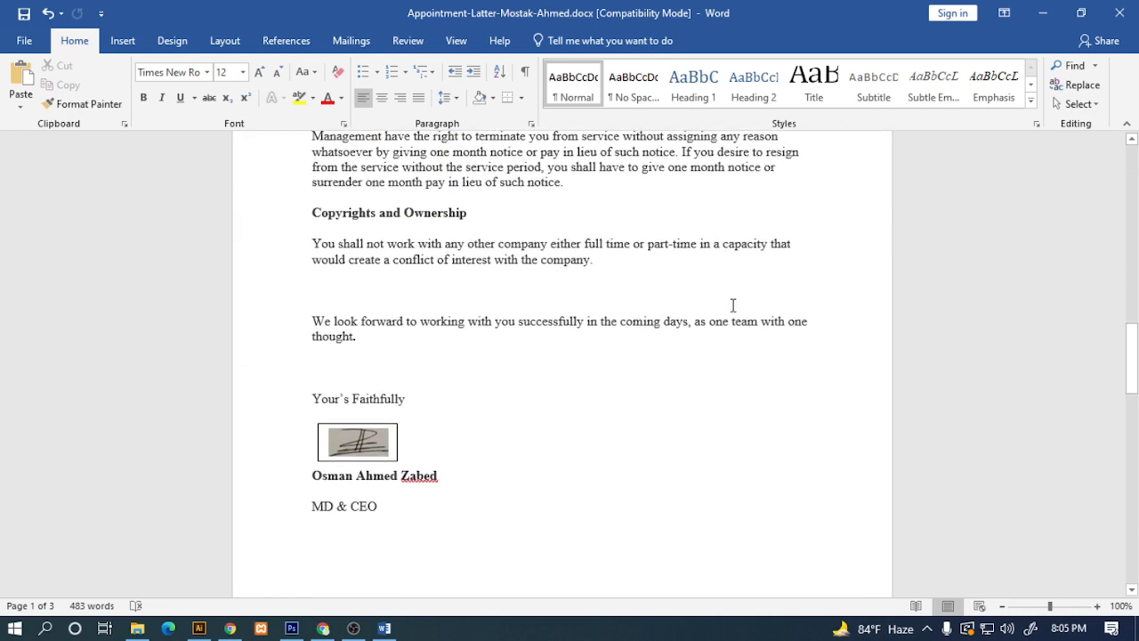
{"action": "scroll", "coordinate": [732, 304], "scroll_direction": "down", "scroll_amount": 4}
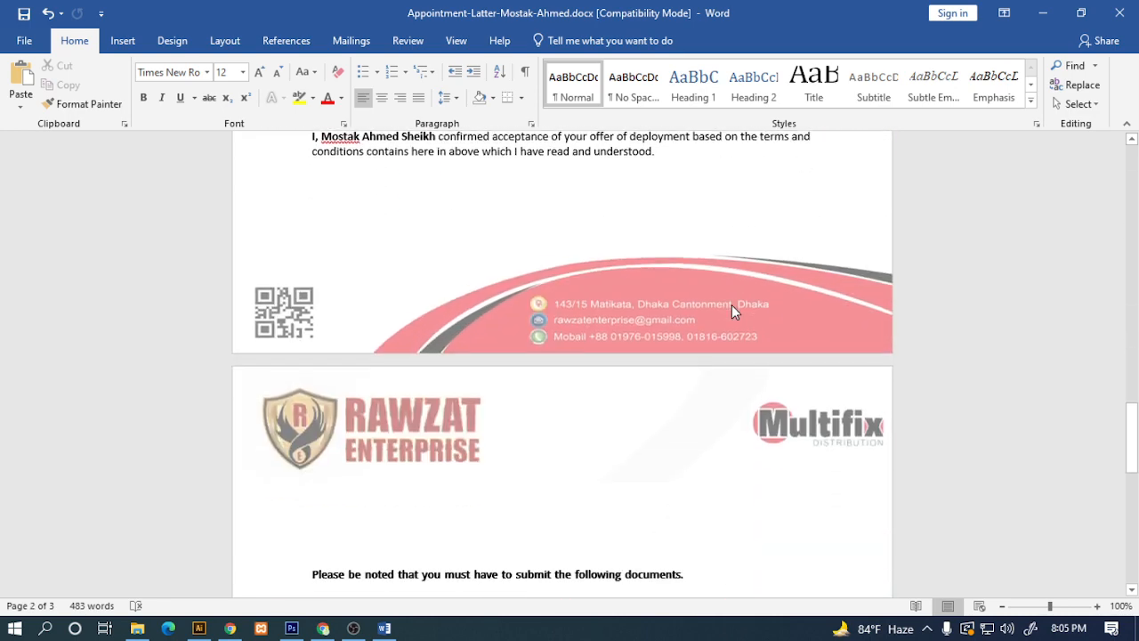
{"action": "double_click", "coordinate": [793, 292]}
{"action": "left_click_drag", "start_coordinate": [810, 281], "coordinate": [803, 306]}
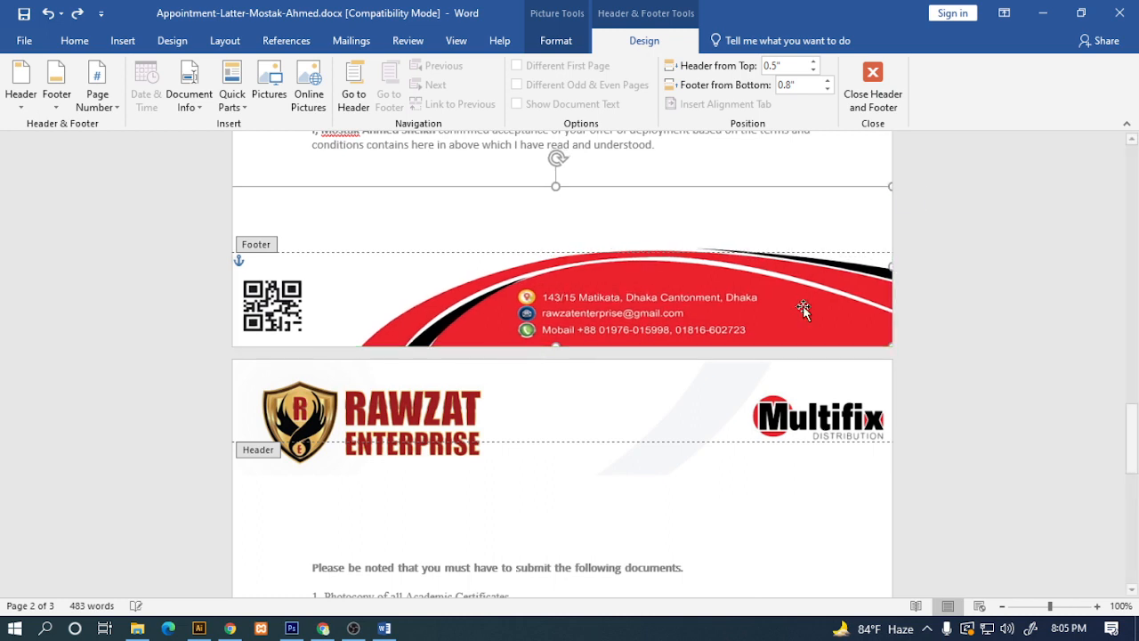
{"action": "left_click", "coordinate": [766, 362]}
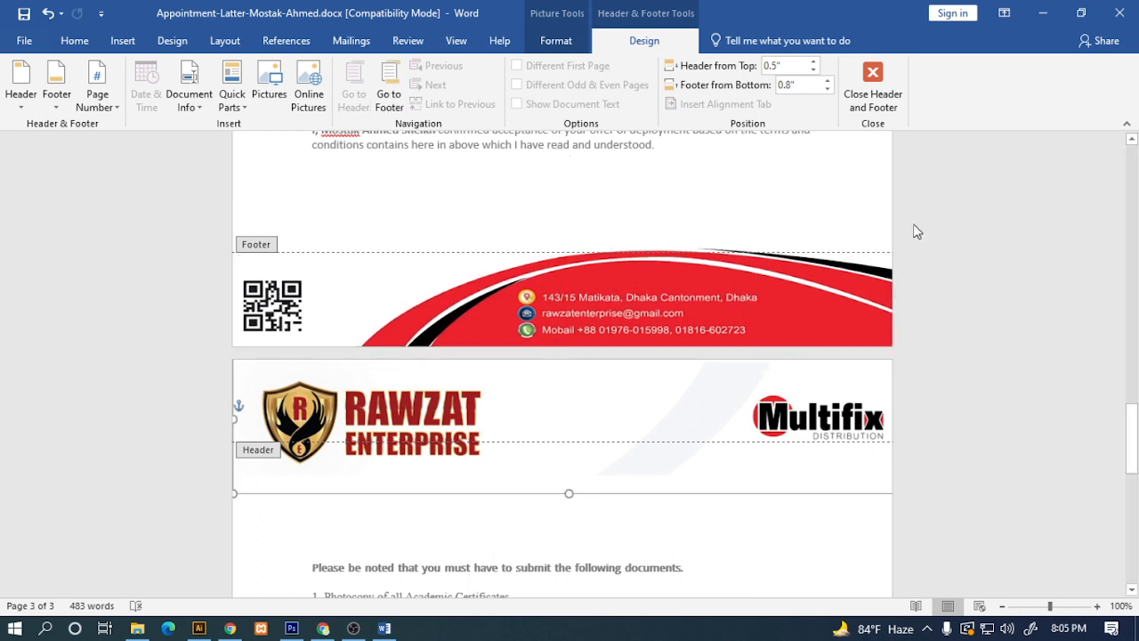
Check the header and footer graphics on pages 2 and 3, leaving header and footer editing along the way.
{"action": "left_click", "coordinate": [928, 227]}
{"action": "scroll", "coordinate": [927, 227], "scroll_direction": "up", "scroll_amount": 5}
{"action": "scroll", "coordinate": [927, 228], "scroll_direction": "down", "scroll_amount": 10}
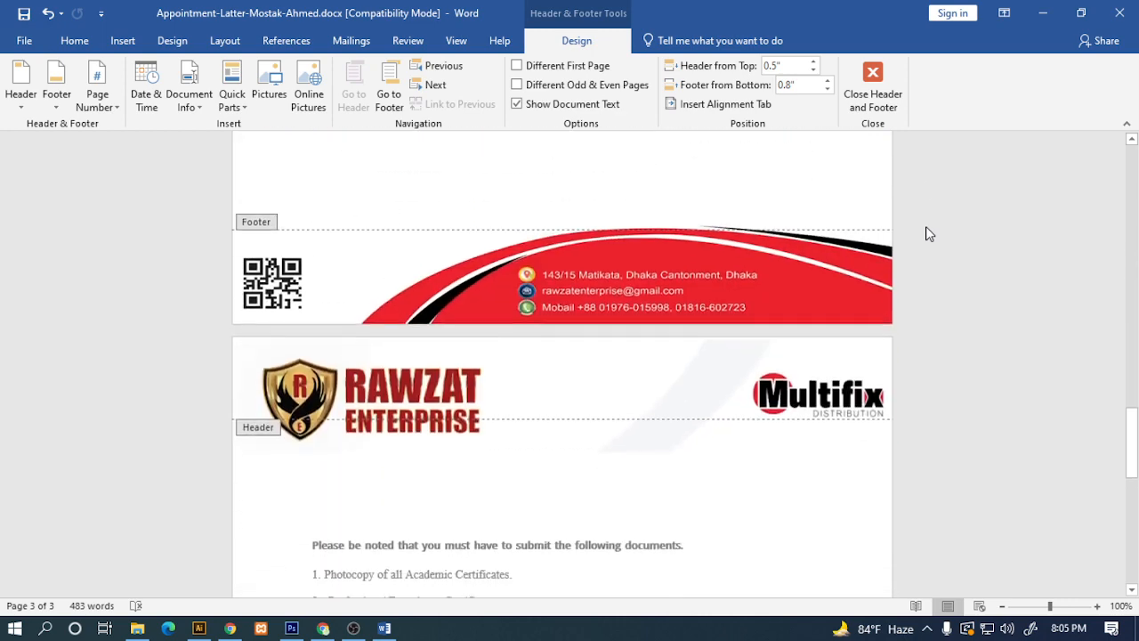
{"action": "scroll", "coordinate": [925, 233], "scroll_direction": "down", "scroll_amount": 9}
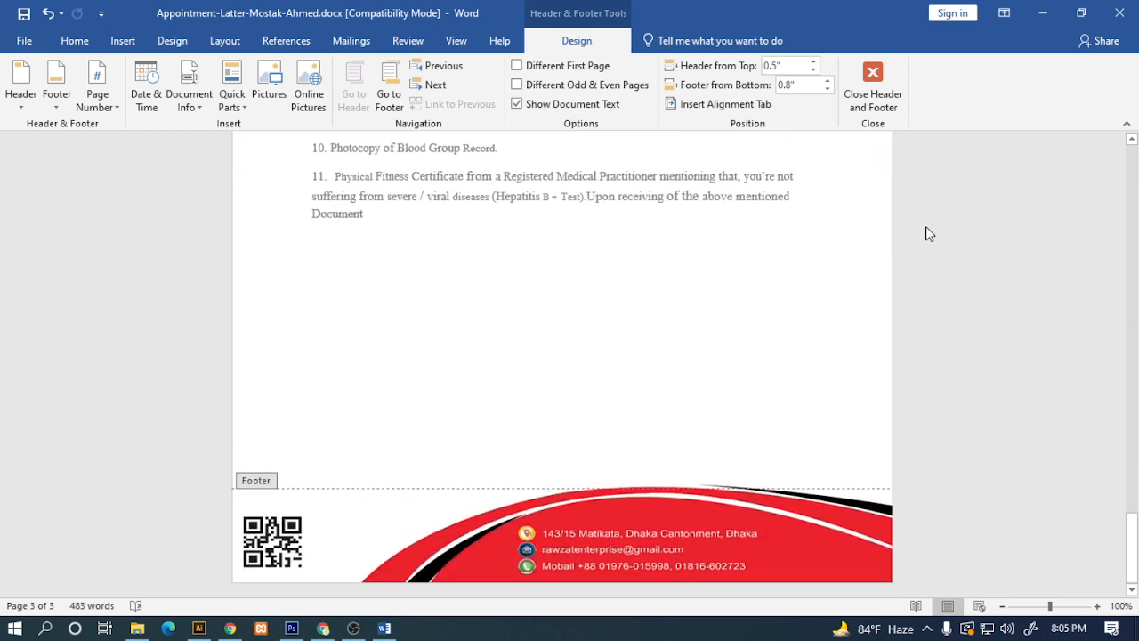
{"action": "scroll", "coordinate": [766, 482], "scroll_direction": "up", "scroll_amount": 8}
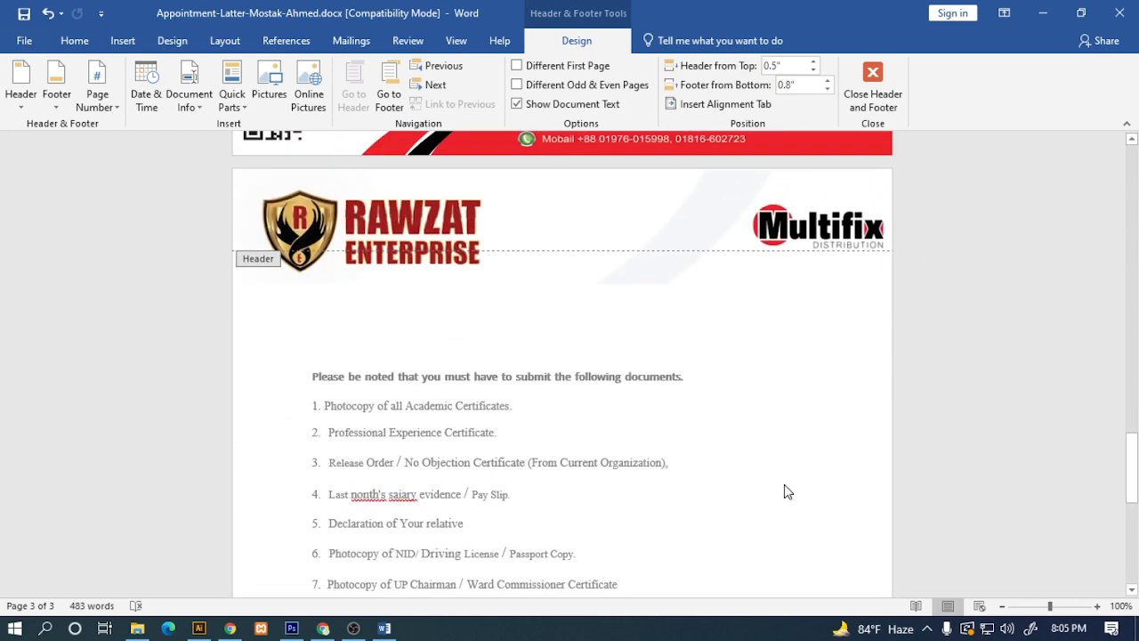
{"action": "double_click", "coordinate": [799, 389]}
{"action": "scroll", "coordinate": [801, 403], "scroll_direction": "down", "scroll_amount": 3}
{"action": "scroll", "coordinate": [802, 403], "scroll_direction": "up", "scroll_amount": 10}
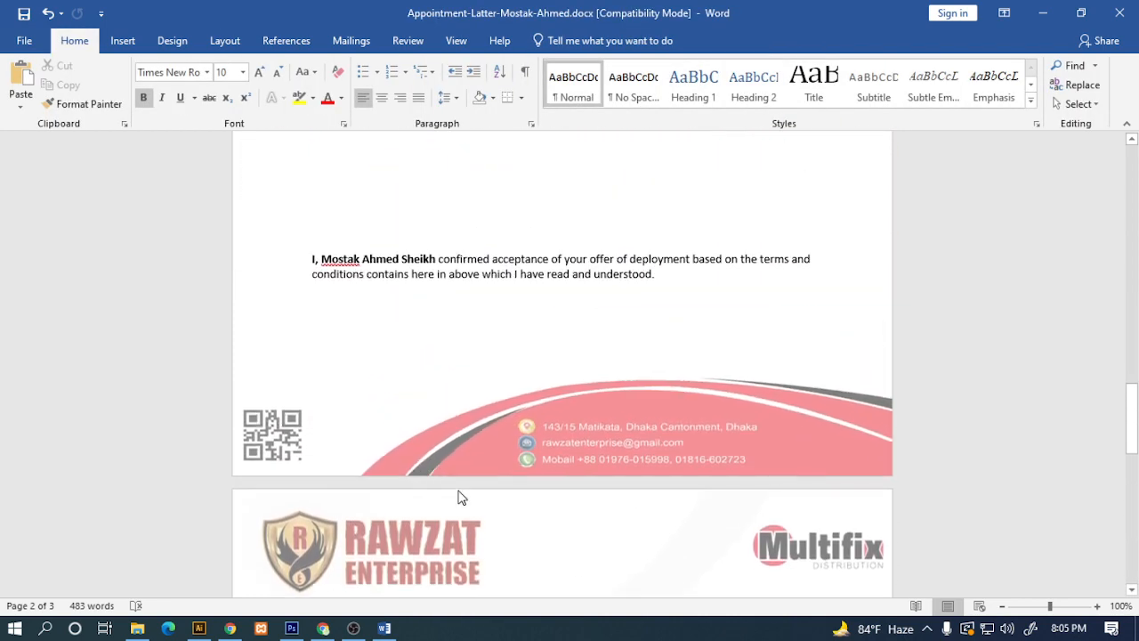
{"action": "scroll", "coordinate": [509, 459], "scroll_direction": "up", "scroll_amount": 10}
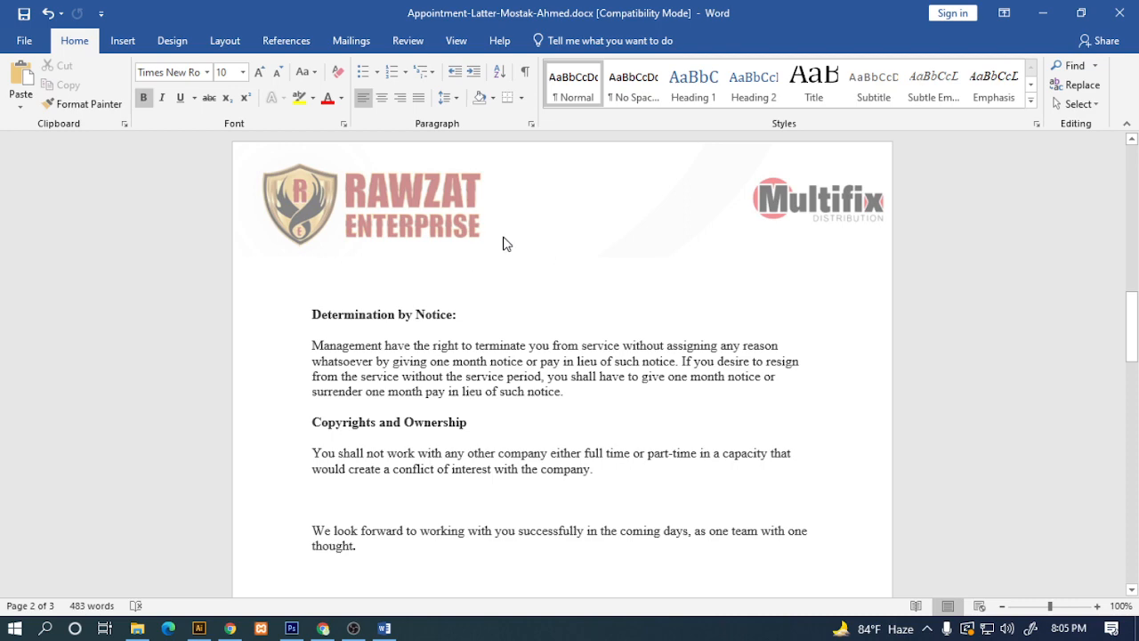
Reopen the page 2 footer below the acceptance statement, nudge its banner graphic slightly, and return to the body text.
{"action": "scroll", "coordinate": [353, 242], "scroll_direction": "down", "scroll_amount": 10}
{"action": "left_click", "coordinate": [595, 486]}
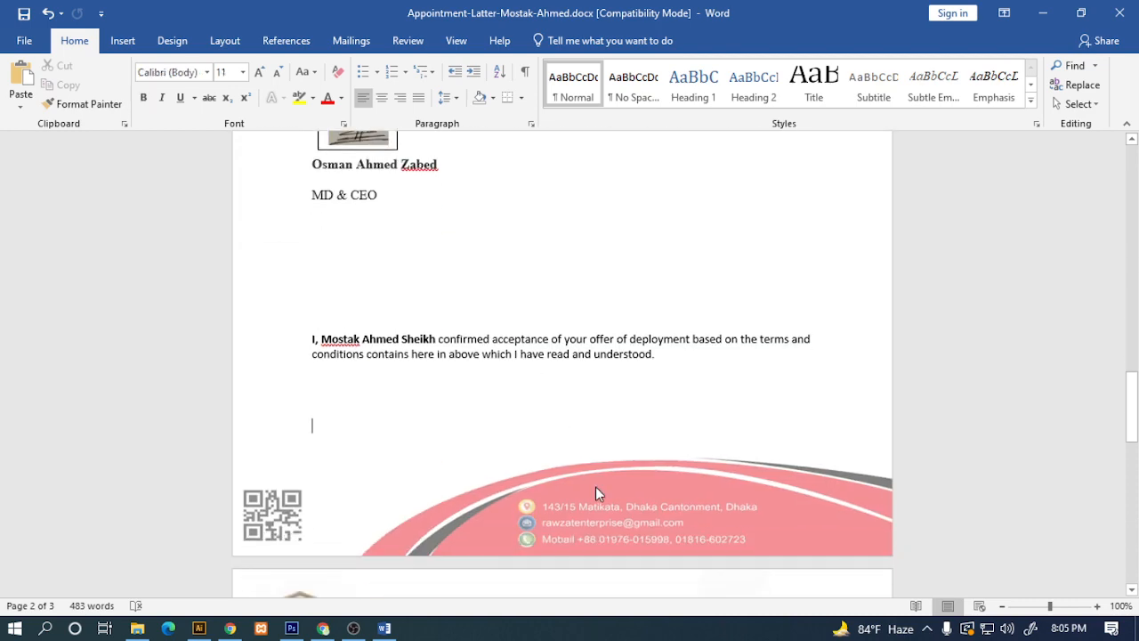
{"action": "double_click", "coordinate": [741, 474]}
{"action": "left_click_drag", "start_coordinate": [801, 483], "coordinate": [749, 508]}
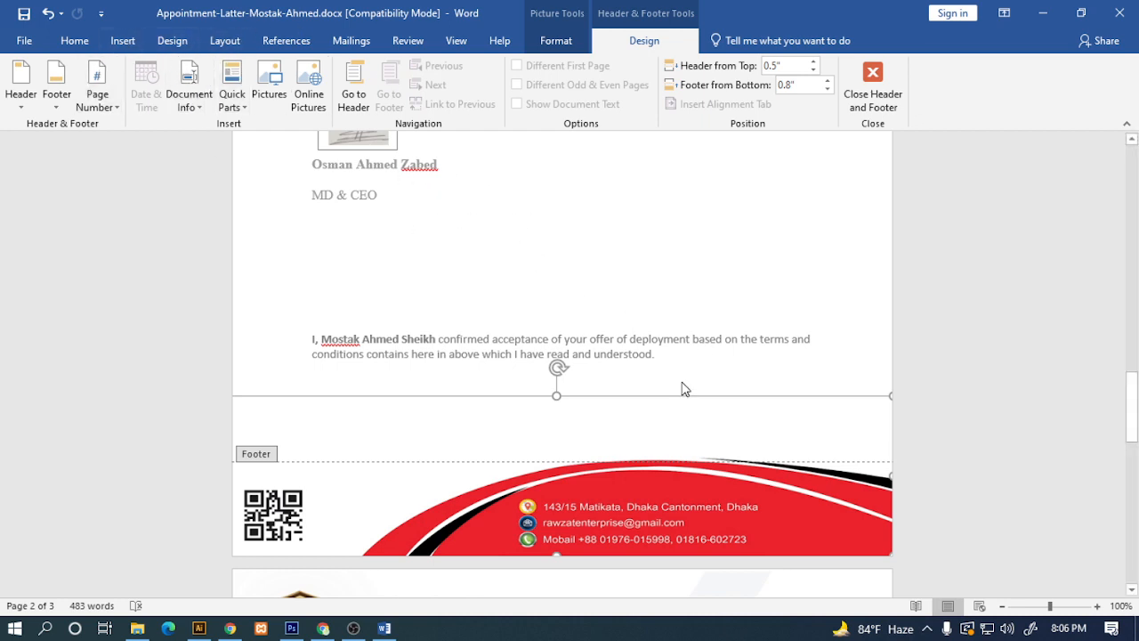
{"action": "left_click", "coordinate": [931, 509]}
{"action": "left_click", "coordinate": [794, 494]}
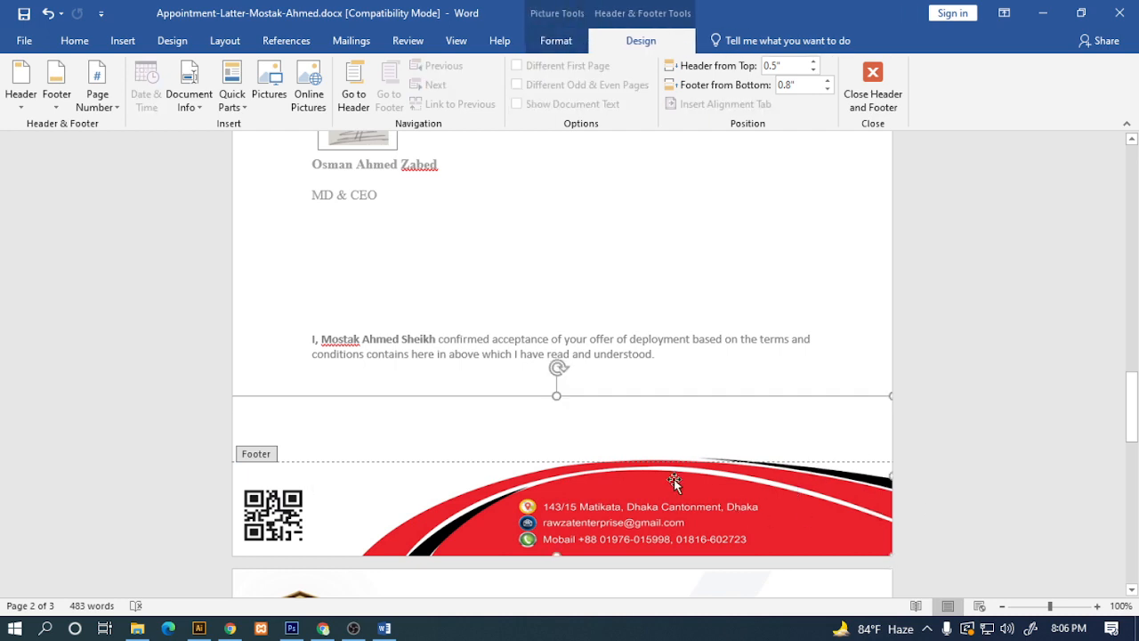
{"action": "double_click", "coordinate": [779, 259]}
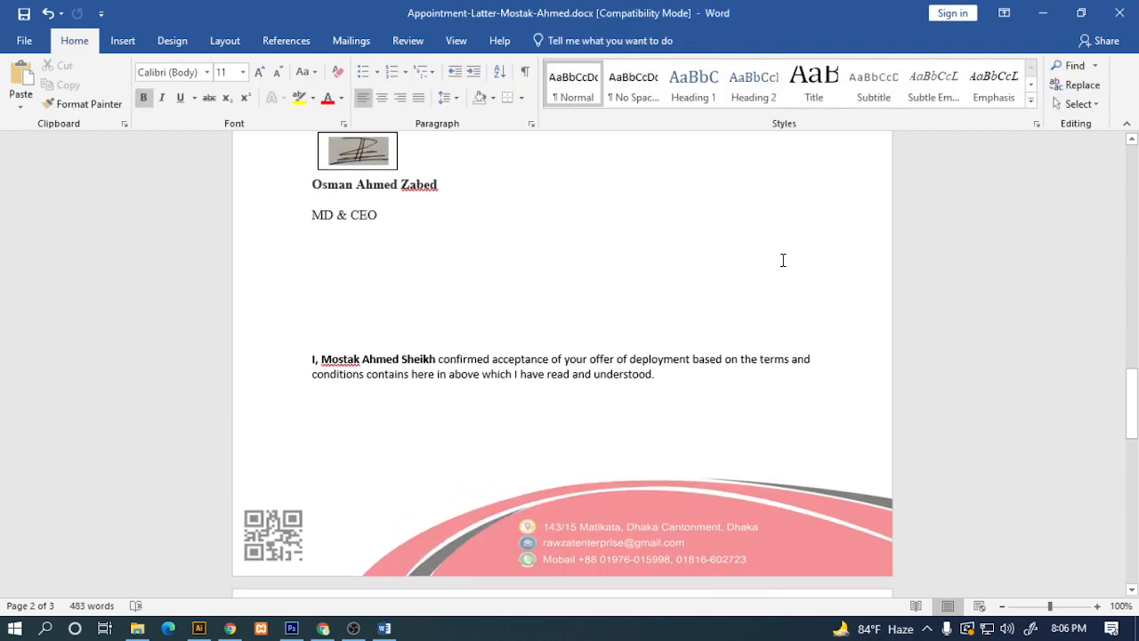
Review the letter from the signature on page 2 back to the letterhead and date on the first page.
{"action": "scroll", "coordinate": [783, 260], "scroll_direction": "up", "scroll_amount": 4}
{"action": "scroll", "coordinate": [783, 260], "scroll_direction": "up", "scroll_amount": 9}
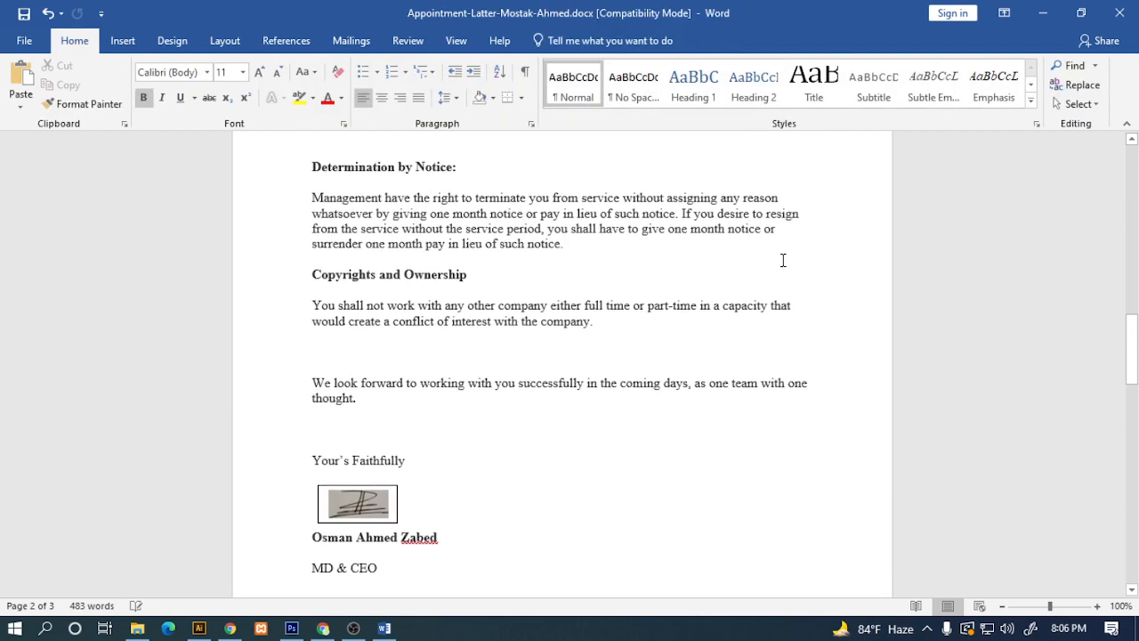
{"action": "scroll", "coordinate": [496, 326], "scroll_direction": "up", "scroll_amount": 16}
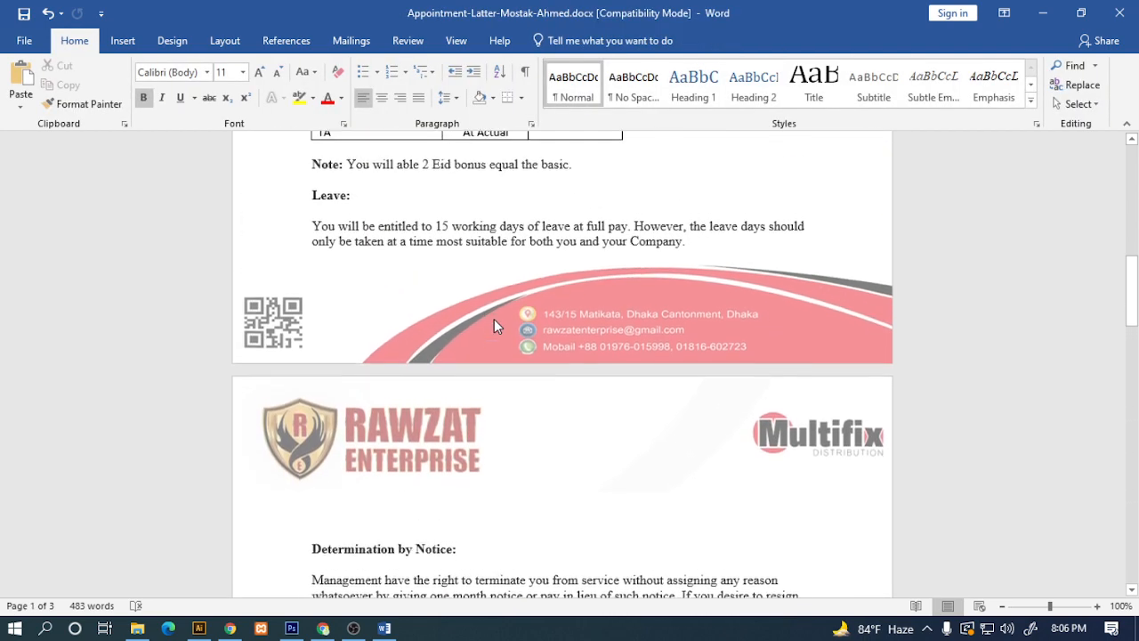
{"action": "scroll", "coordinate": [495, 319], "scroll_direction": "up", "scroll_amount": 4}
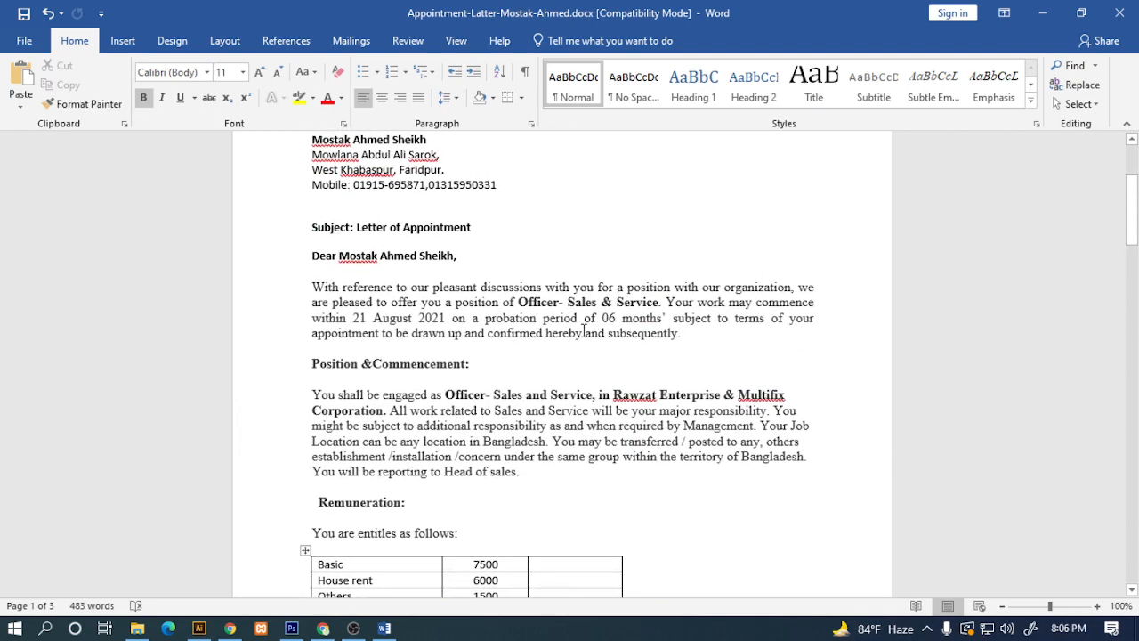
{"action": "left_click", "coordinate": [443, 330]}
{"action": "scroll", "coordinate": [546, 325], "scroll_direction": "up", "scroll_amount": 1}
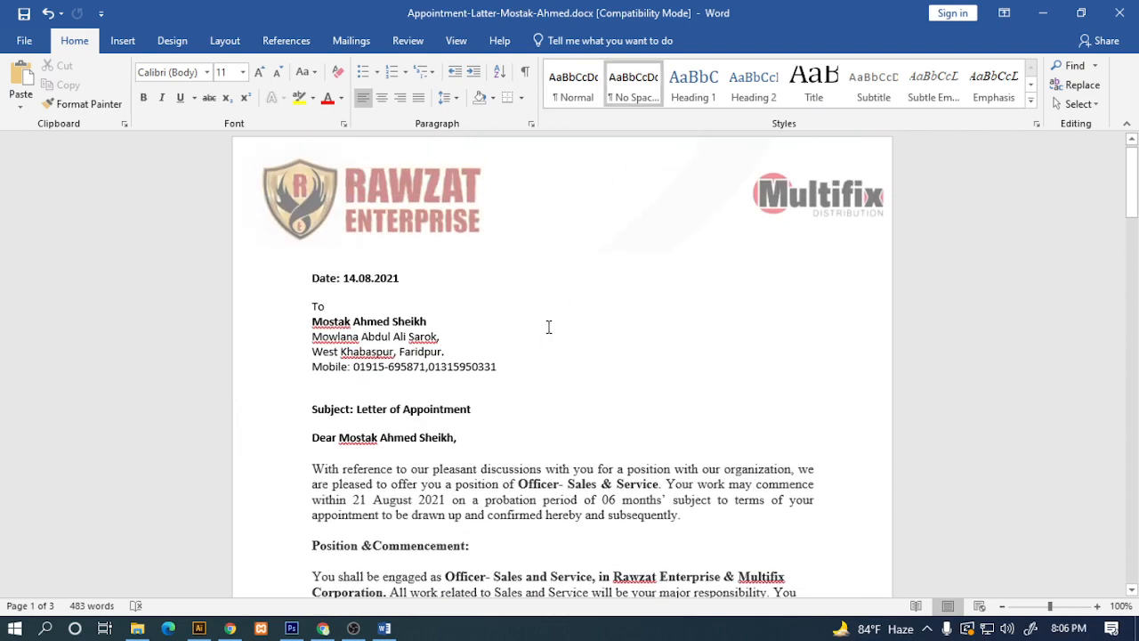
Look through the appointment letter down to the required documents list on page 3, and close it without saving changes.
{"action": "scroll", "coordinate": [473, 325], "scroll_direction": "down", "scroll_amount": 5}
{"action": "scroll", "coordinate": [472, 326], "scroll_direction": "down", "scroll_amount": 20}
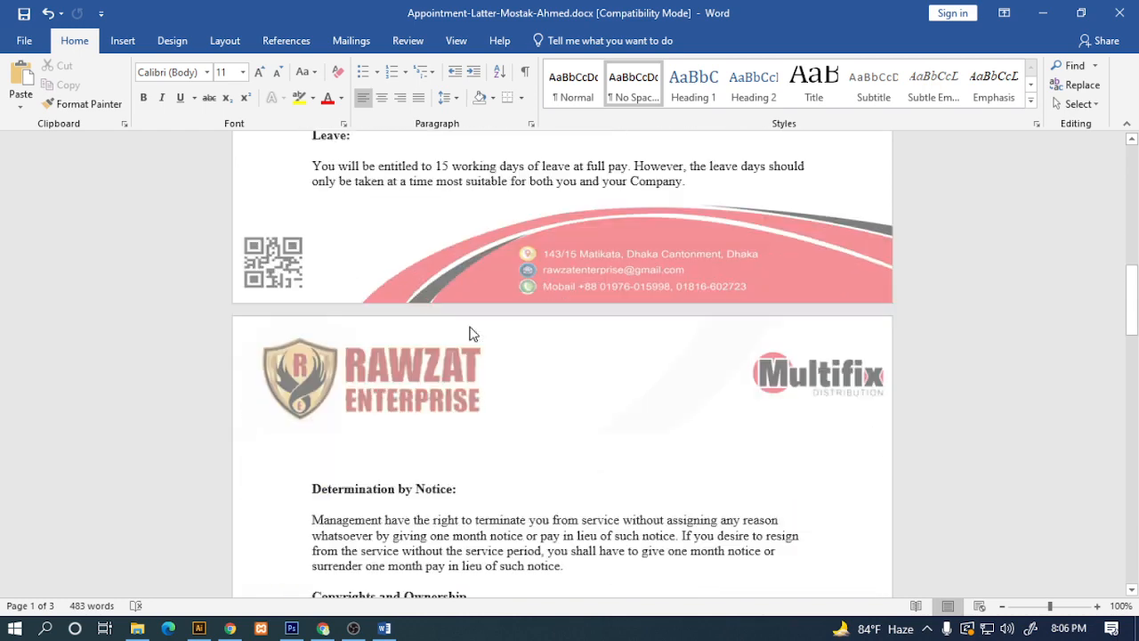
{"action": "scroll", "coordinate": [472, 327], "scroll_direction": "down", "scroll_amount": 12}
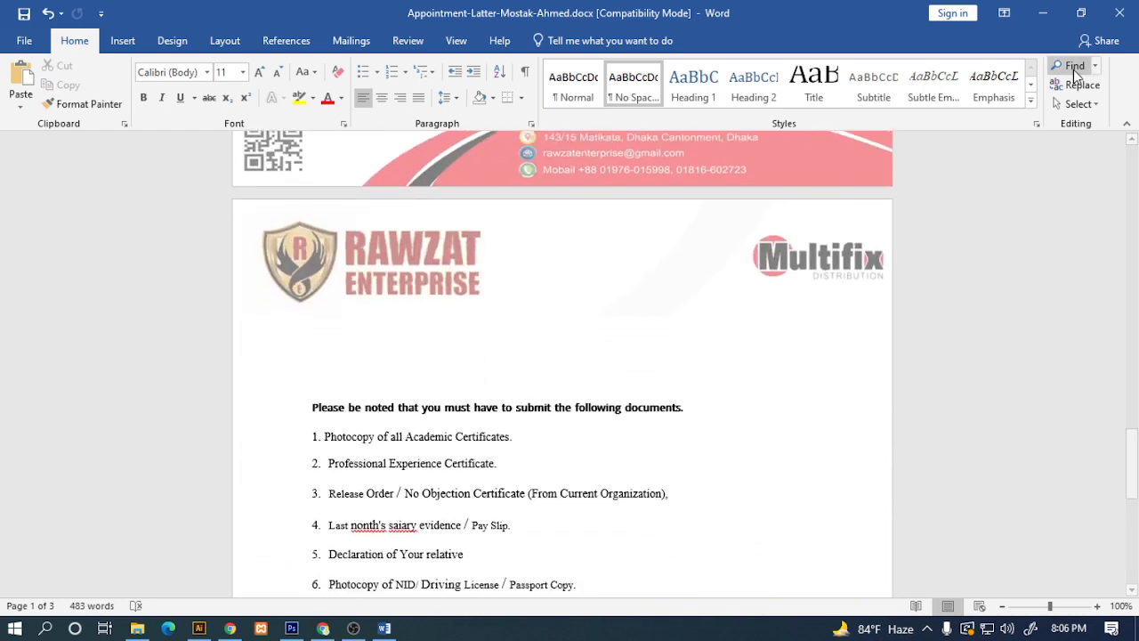
{"action": "left_click", "coordinate": [1119, 13]}
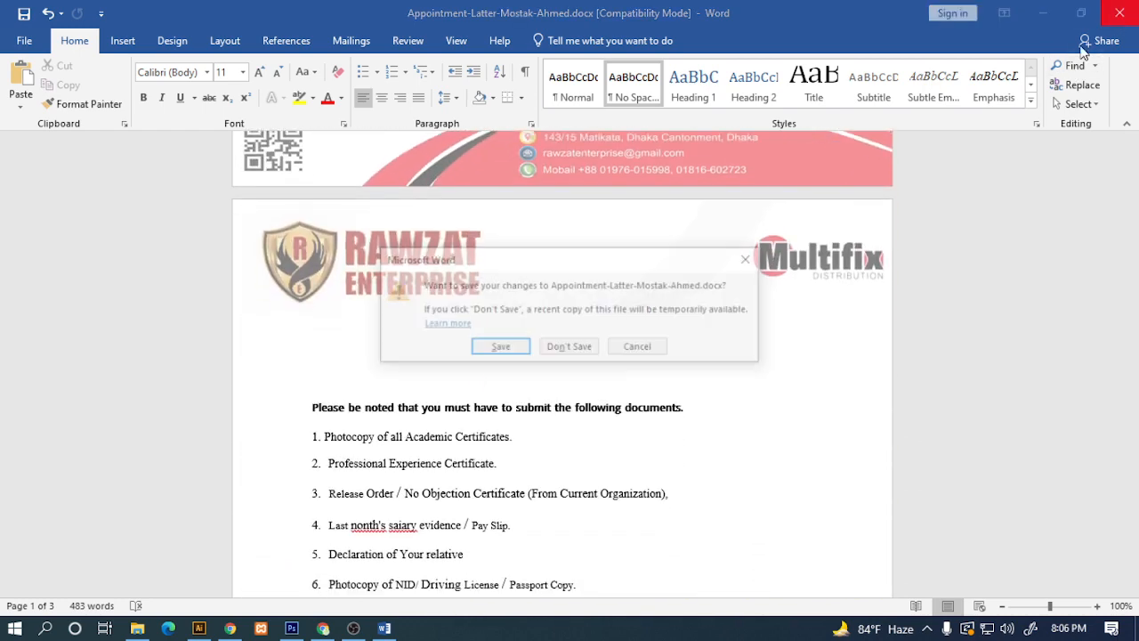
{"action": "left_click", "coordinate": [585, 349]}
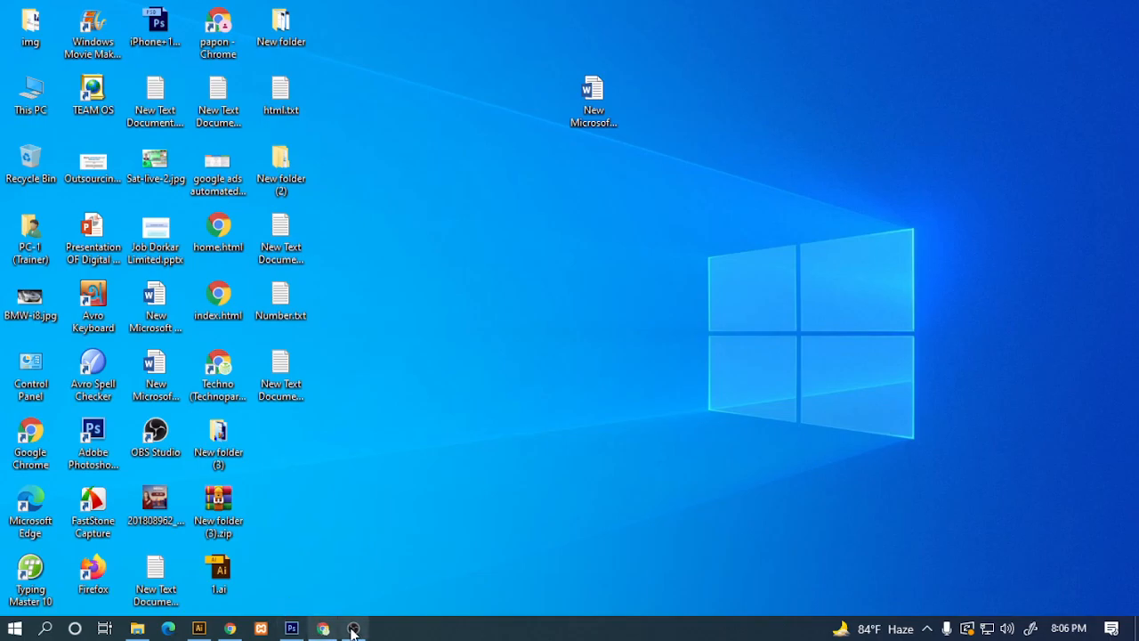
Switch to the business card template in Adobe Illustrator, and float the expanded, lengthened Layers panel over the artwork.
{"action": "mouse_move", "coordinate": [207, 629]}
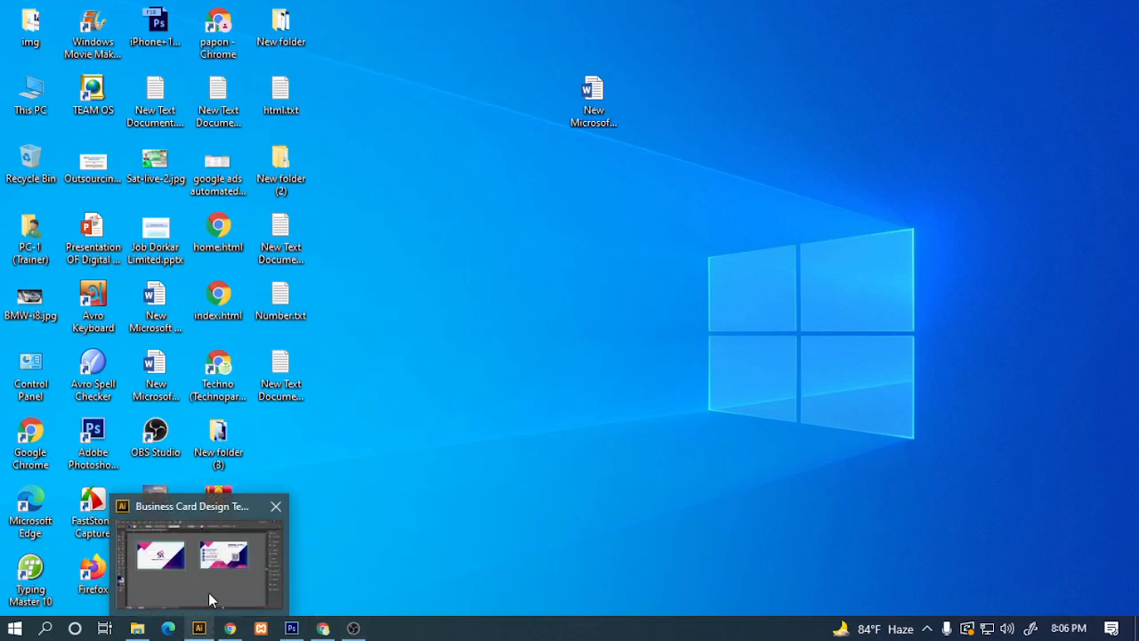
{"action": "left_click", "coordinate": [208, 592]}
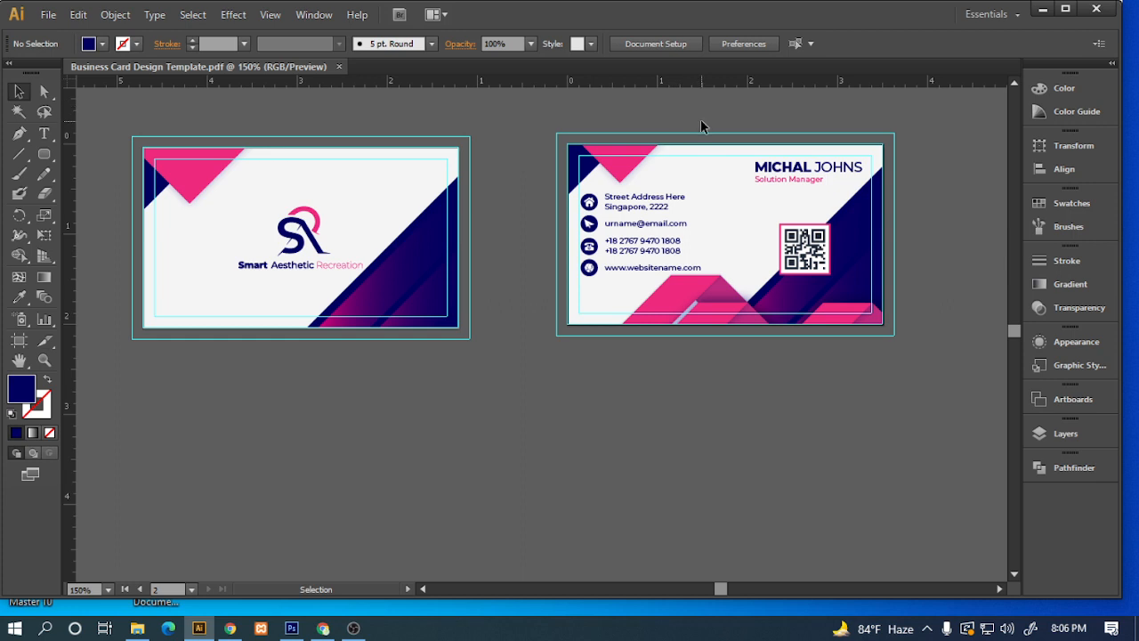
{"action": "left_click", "coordinate": [1066, 433]}
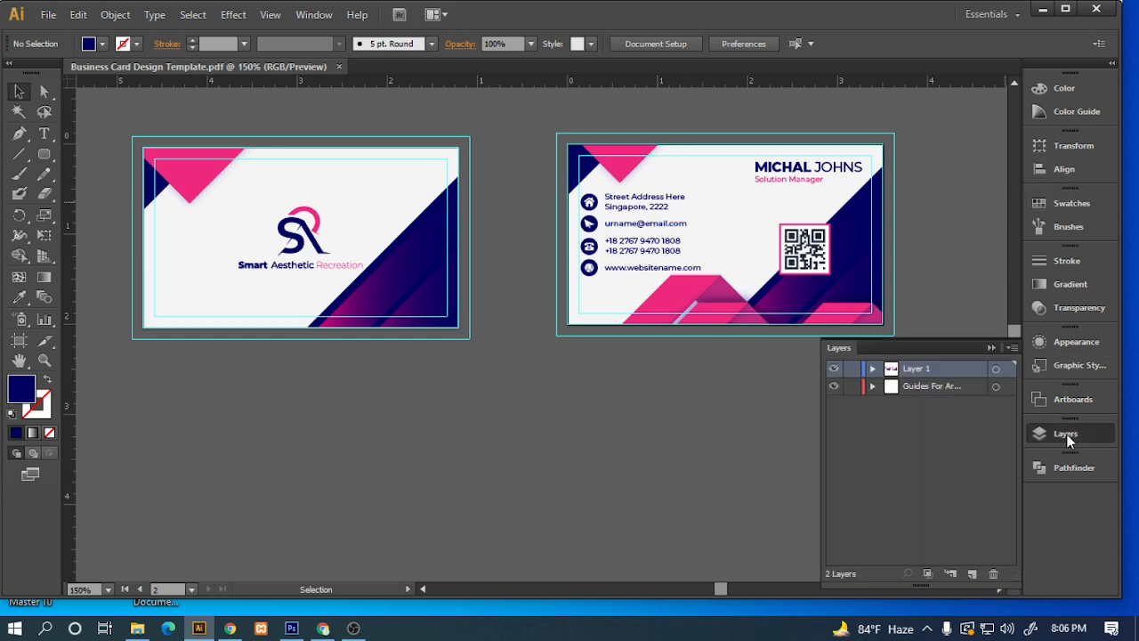
{"action": "left_click_drag", "start_coordinate": [1053, 433], "coordinate": [510, 171]}
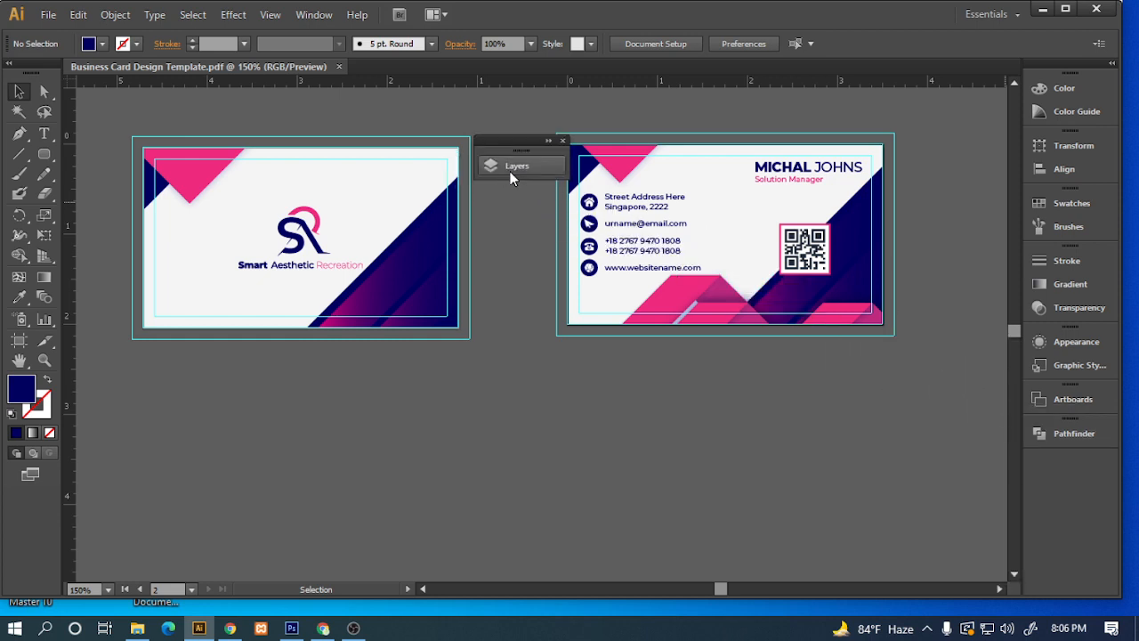
{"action": "left_click", "coordinate": [549, 141]}
{"action": "left_click_drag", "start_coordinate": [493, 153], "coordinate": [411, 228]}
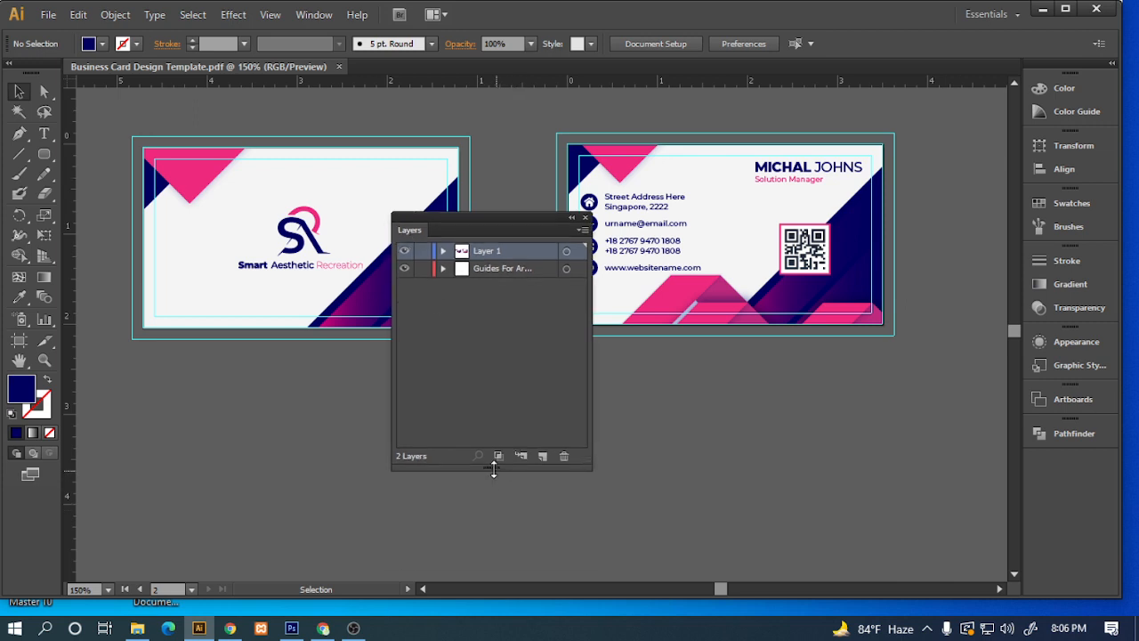
{"action": "left_click_drag", "start_coordinate": [492, 466], "coordinate": [491, 548]}
{"action": "left_click_drag", "start_coordinate": [486, 214], "coordinate": [507, 112]}
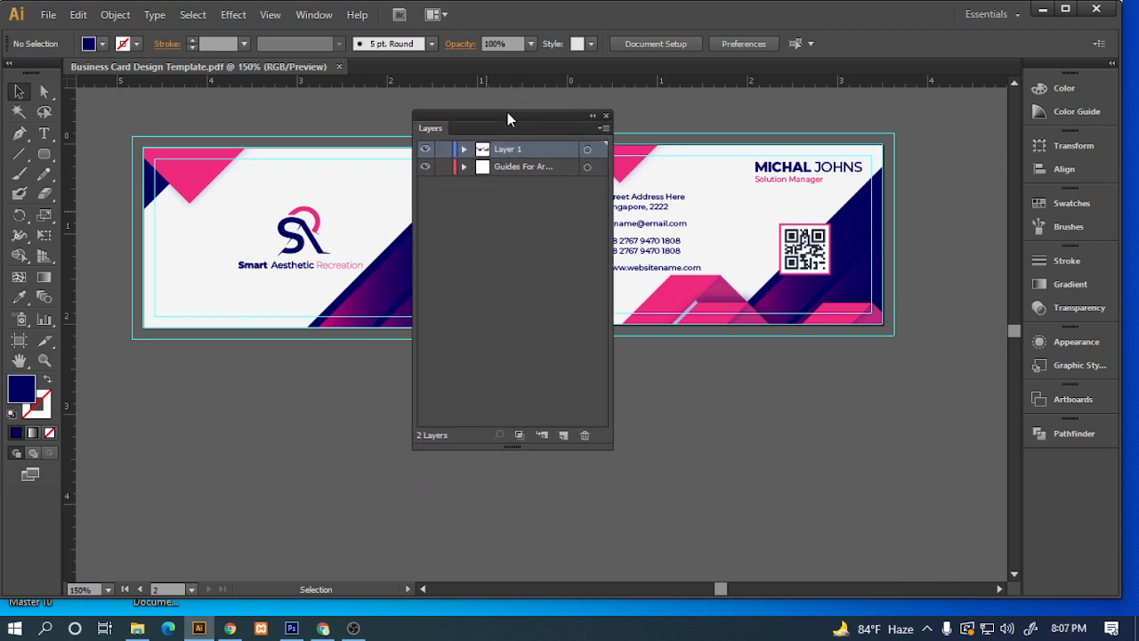
{"action": "left_click_drag", "start_coordinate": [519, 445], "coordinate": [518, 503]}
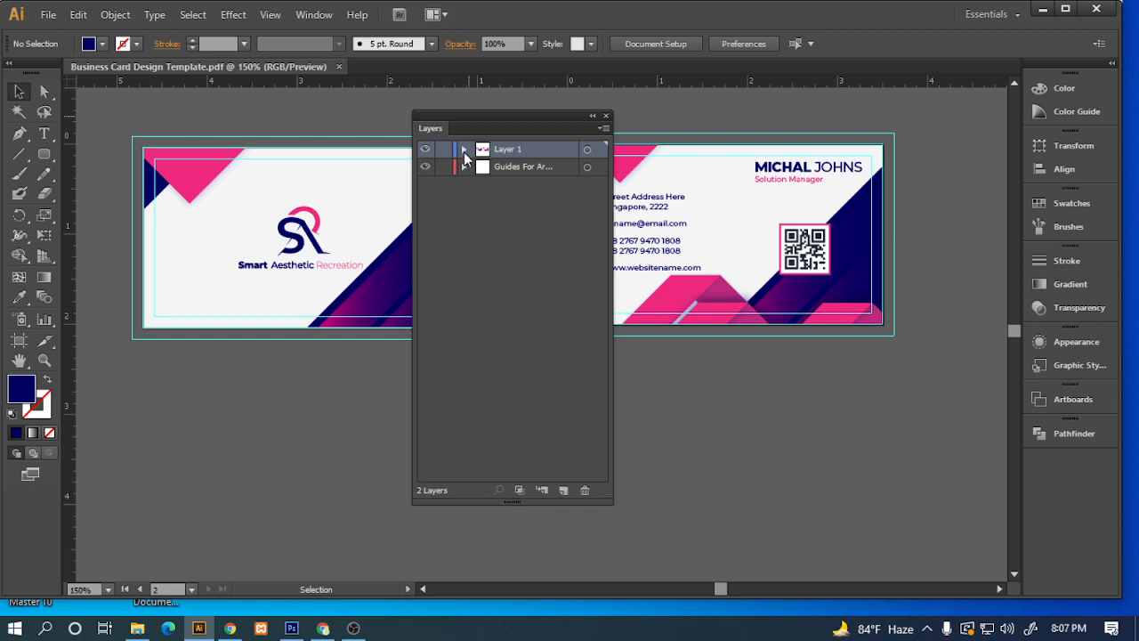
Expand Layer 1, both clip groups, and the home icon and QR code groups, with the layer list placed over the back card.
{"action": "left_click", "coordinate": [463, 149]}
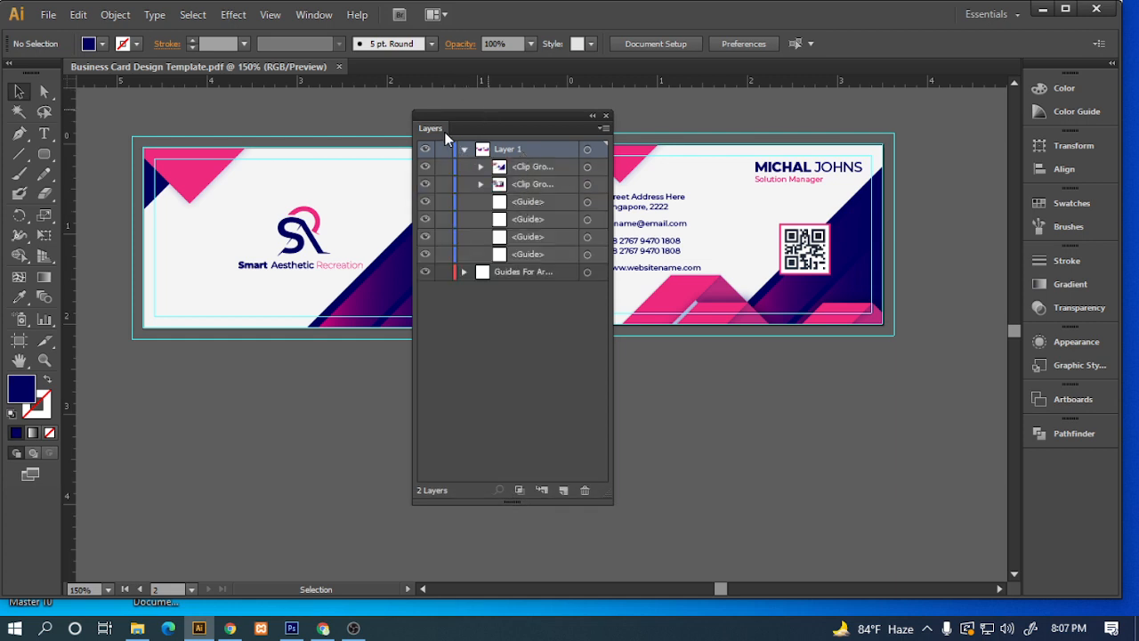
{"action": "left_click_drag", "start_coordinate": [444, 132], "coordinate": [759, 148]}
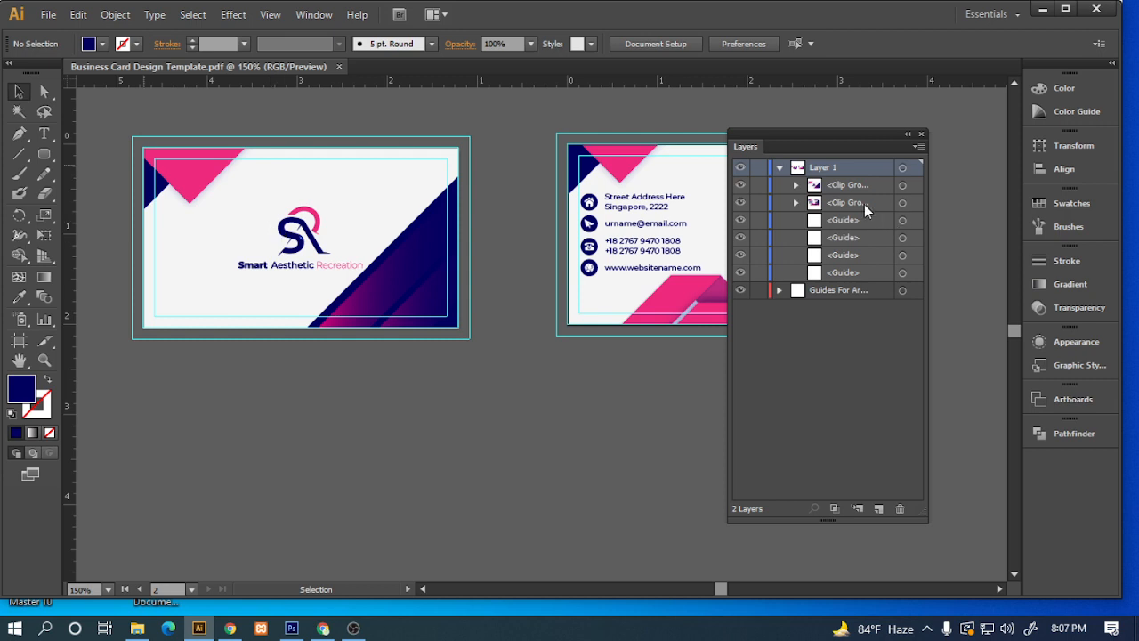
{"action": "left_click", "coordinate": [796, 185]}
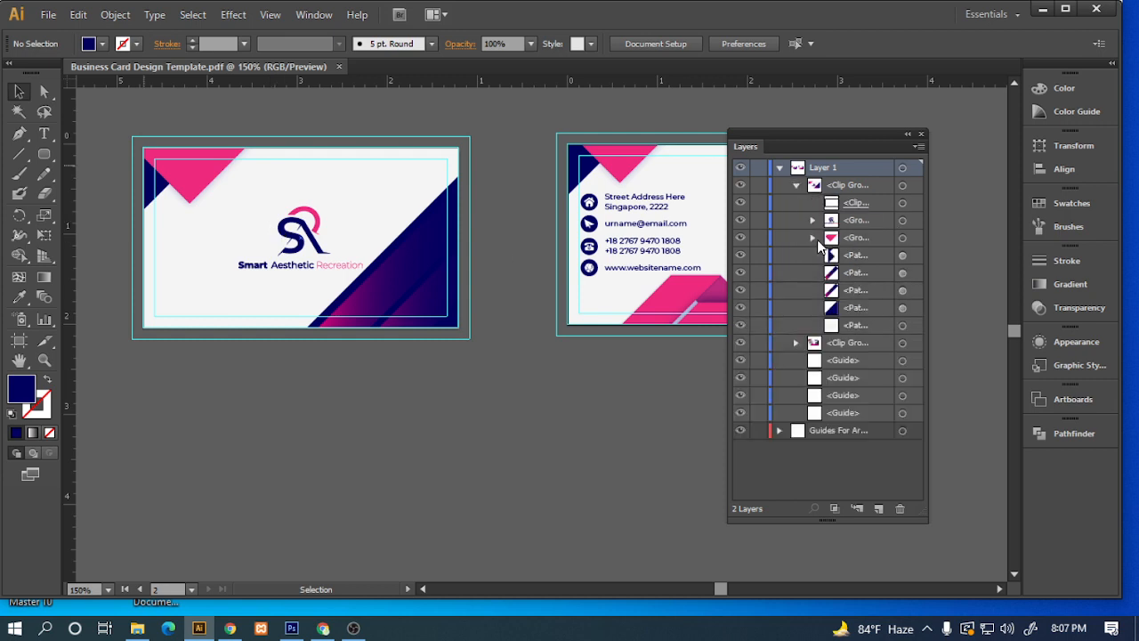
{"action": "left_click", "coordinate": [796, 343]}
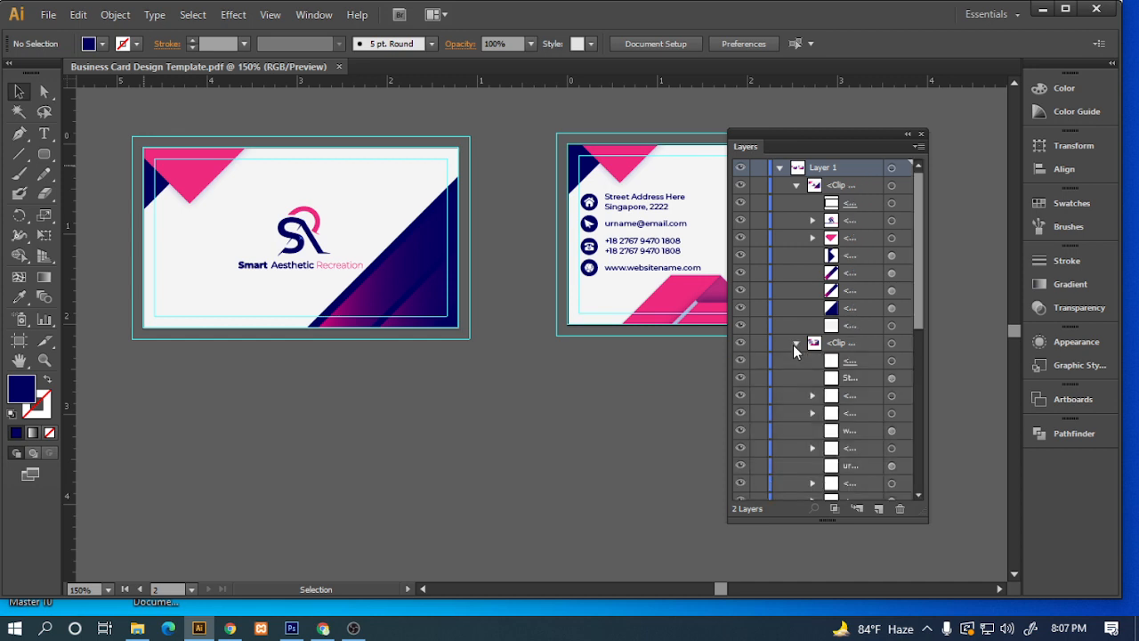
{"action": "left_click", "coordinate": [811, 396]}
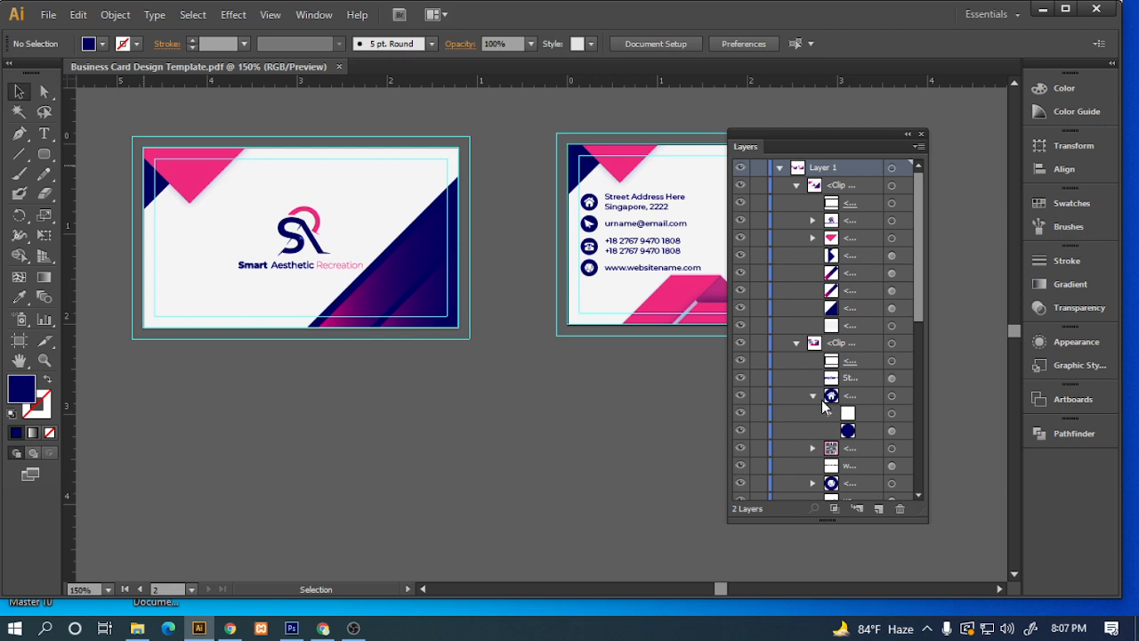
{"action": "left_click", "coordinate": [812, 447]}
{"action": "scroll", "coordinate": [818, 448], "scroll_direction": "down", "scroll_amount": 4}
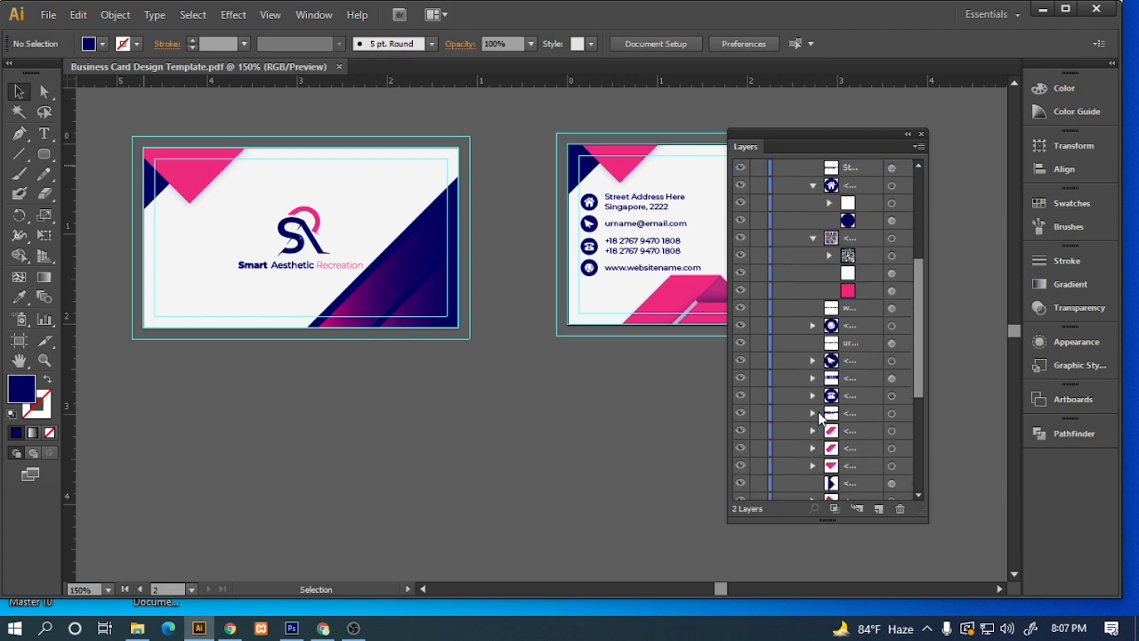
{"action": "scroll", "coordinate": [821, 418], "scroll_direction": "down", "scroll_amount": 4}
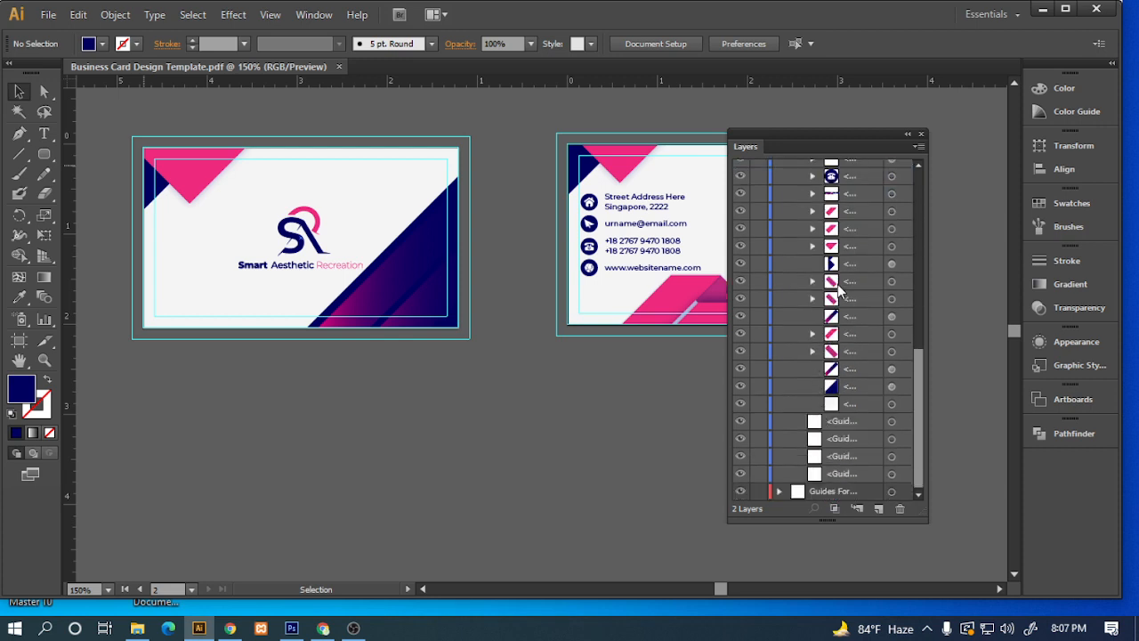
{"action": "scroll", "coordinate": [828, 356], "scroll_direction": "up", "scroll_amount": 10}
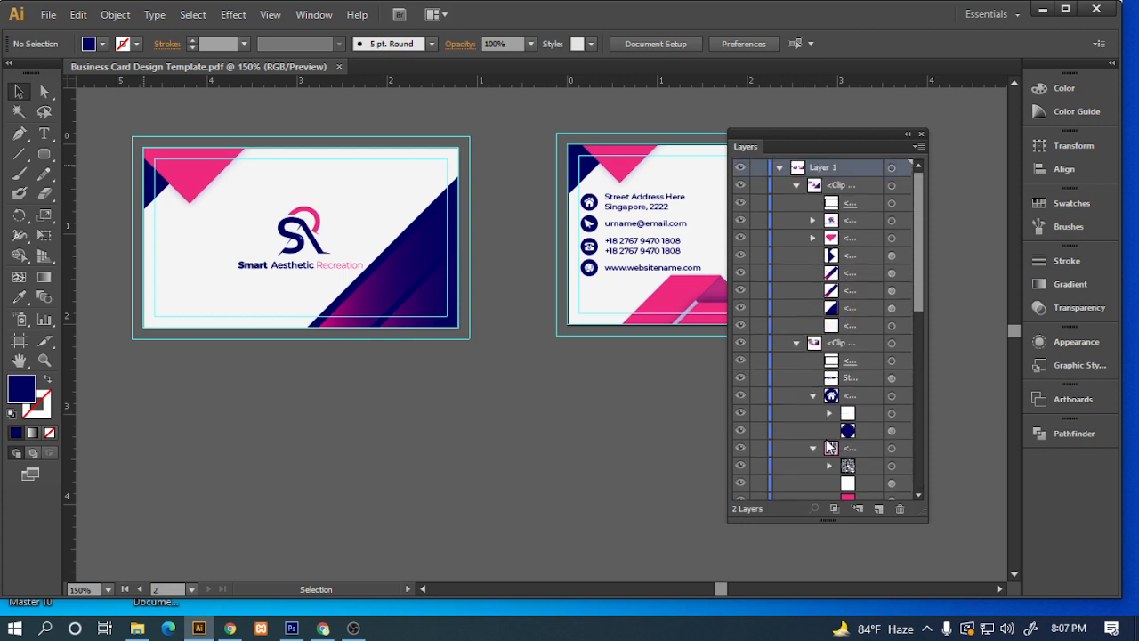
Expand the front card's logo and pink triangle groups, and look through the full layer list.
{"action": "scroll", "coordinate": [814, 267], "scroll_direction": "down", "scroll_amount": 3}
{"action": "scroll", "coordinate": [797, 253], "scroll_direction": "up", "scroll_amount": 3}
{"action": "left_click", "coordinate": [812, 220]}
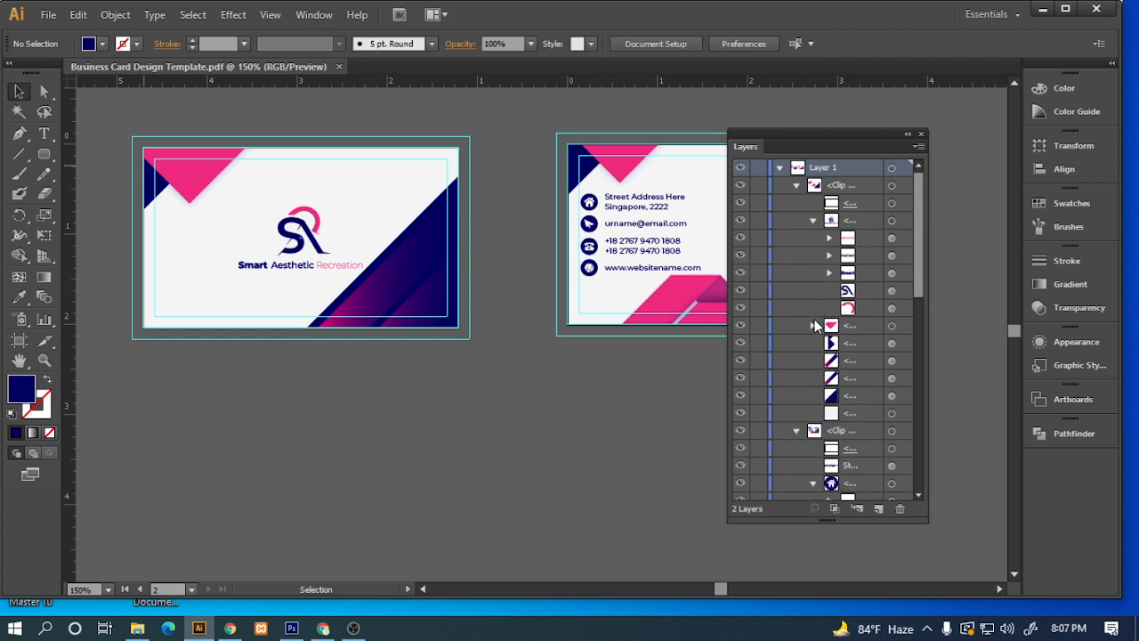
{"action": "scroll", "coordinate": [814, 324], "scroll_direction": "down", "scroll_amount": 10}
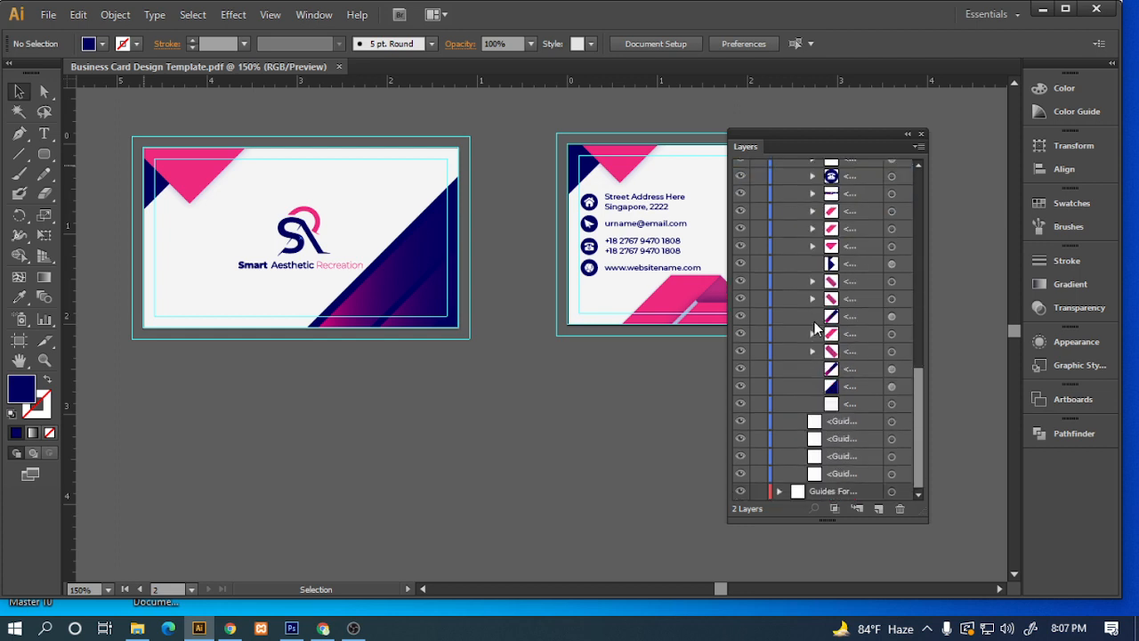
{"action": "scroll", "coordinate": [792, 331], "scroll_direction": "up", "scroll_amount": 2}
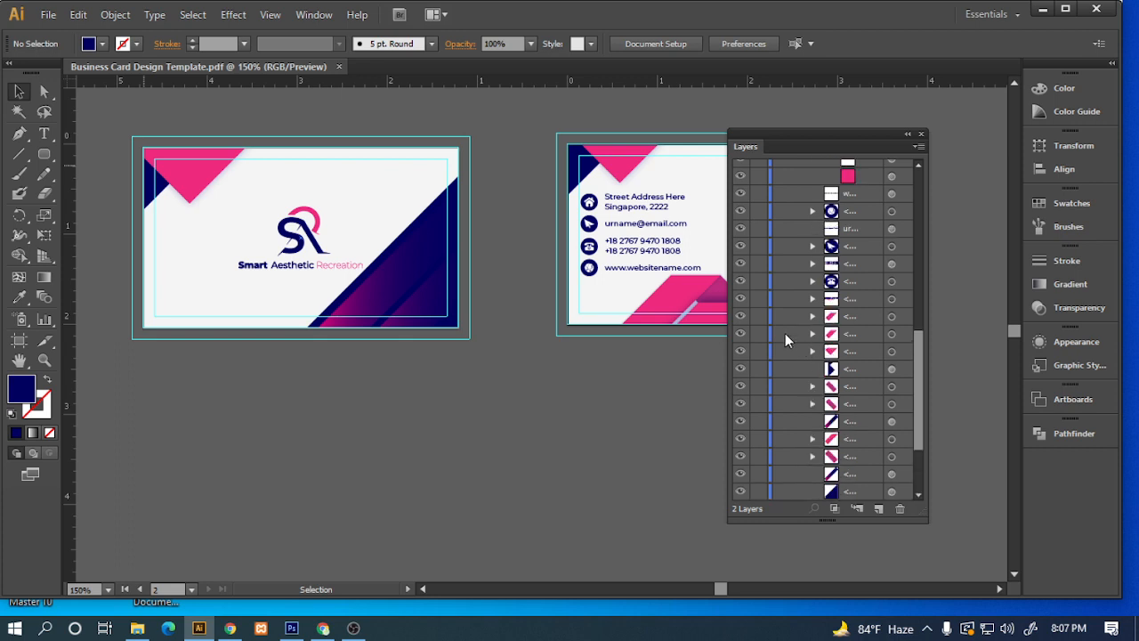
{"action": "scroll", "coordinate": [778, 320], "scroll_direction": "up", "scroll_amount": 5}
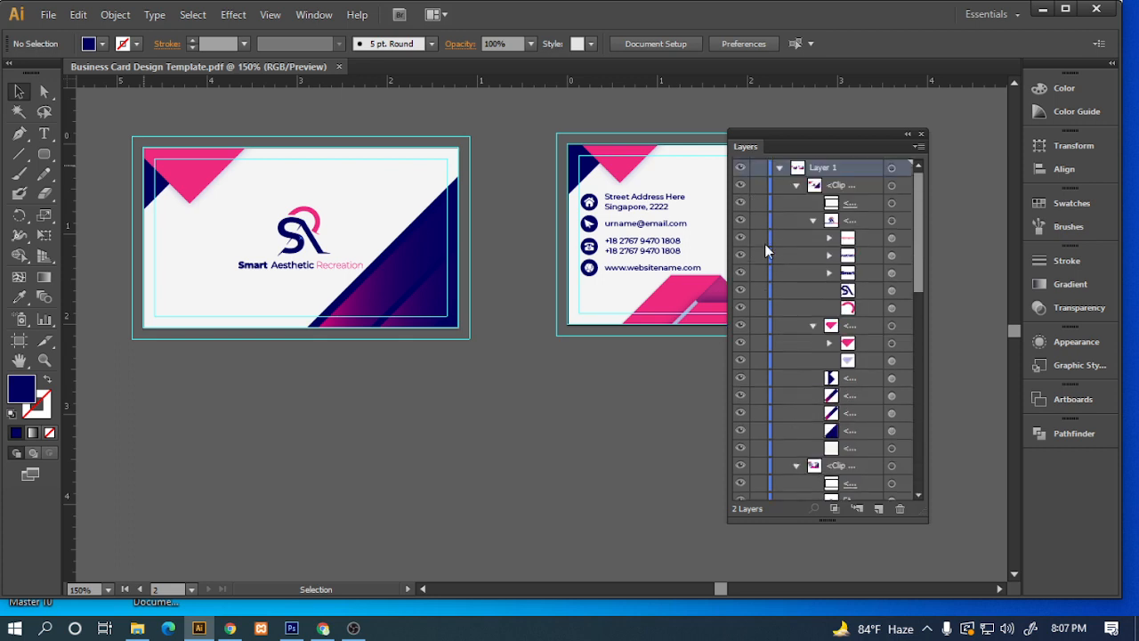
Hide and show Layer 1 repeatedly to demonstrate that it contains all the card artwork.
{"action": "left_click", "coordinate": [739, 169]}
{"action": "left_click", "coordinate": [740, 168]}
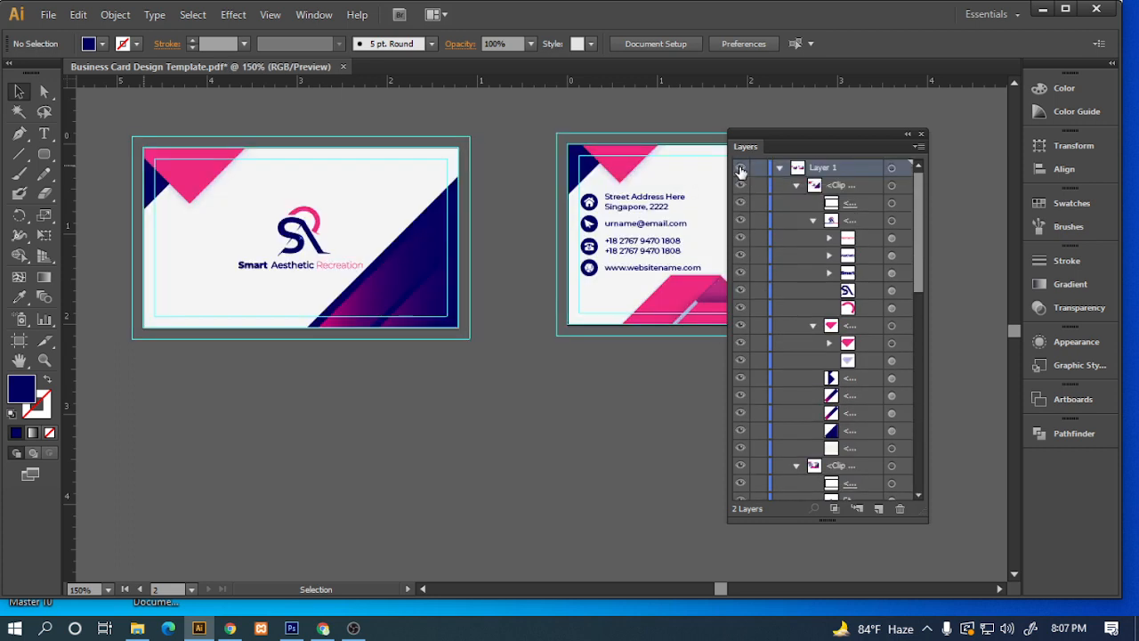
{"action": "left_click", "coordinate": [740, 169]}
{"action": "left_click", "coordinate": [740, 168]}
{"action": "left_click", "coordinate": [740, 168]}
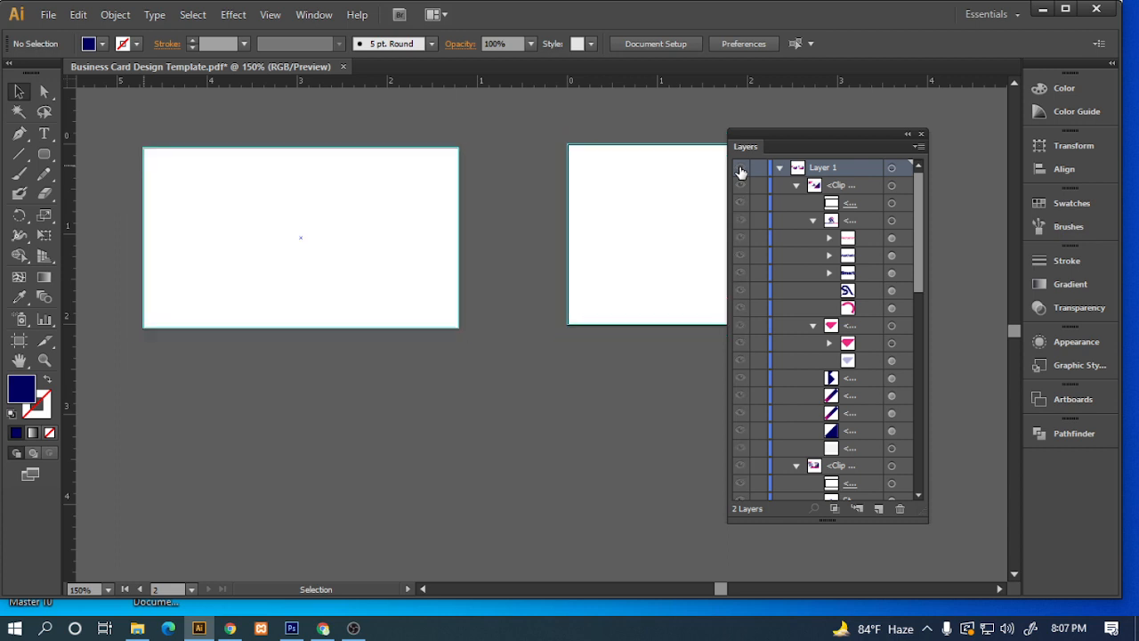
{"action": "left_click", "coordinate": [739, 169]}
{"action": "left_click", "coordinate": [740, 168]}
{"action": "left_click", "coordinate": [739, 168]}
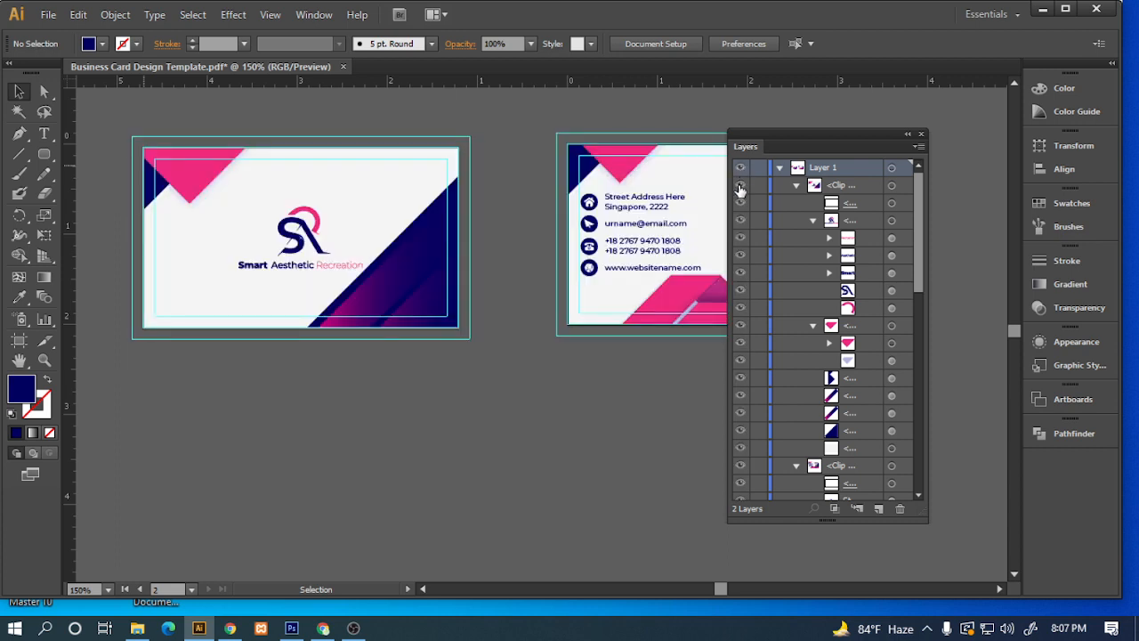
Hide and show the front card's clip group and its clipping path.
{"action": "left_click", "coordinate": [739, 185]}
{"action": "left_click", "coordinate": [740, 185]}
{"action": "left_click", "coordinate": [739, 203]}
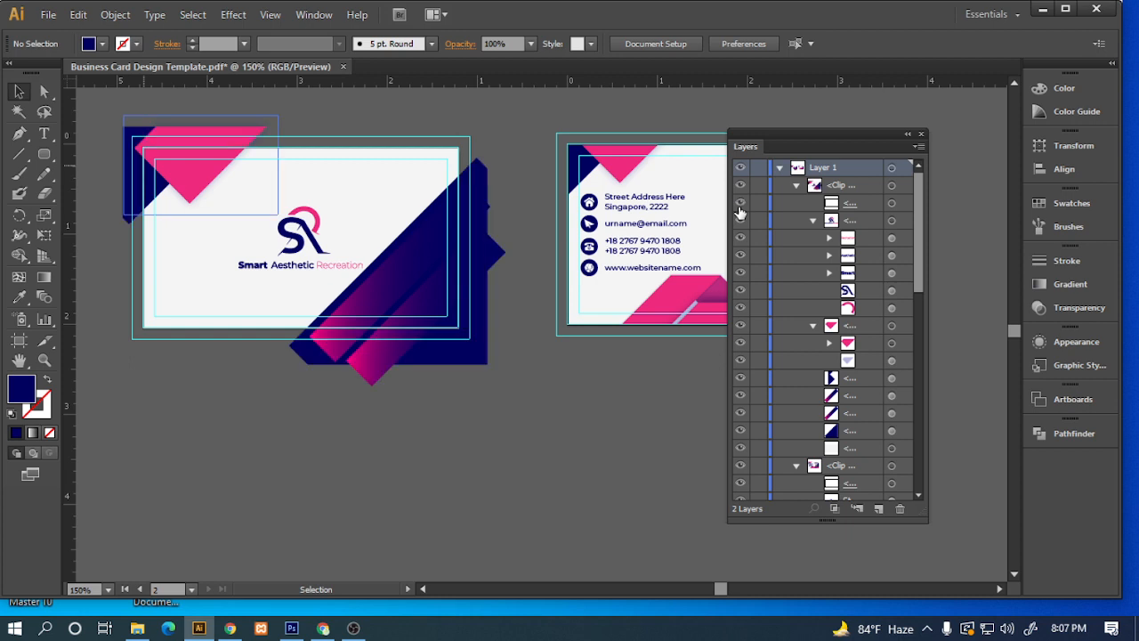
{"action": "left_click", "coordinate": [739, 203]}
{"action": "left_click", "coordinate": [739, 203]}
{"action": "left_click", "coordinate": [739, 203]}
Hide and show the front card's logo group and its individual "Recreation" and "Aesthetic" text groups.
{"action": "left_click", "coordinate": [739, 221]}
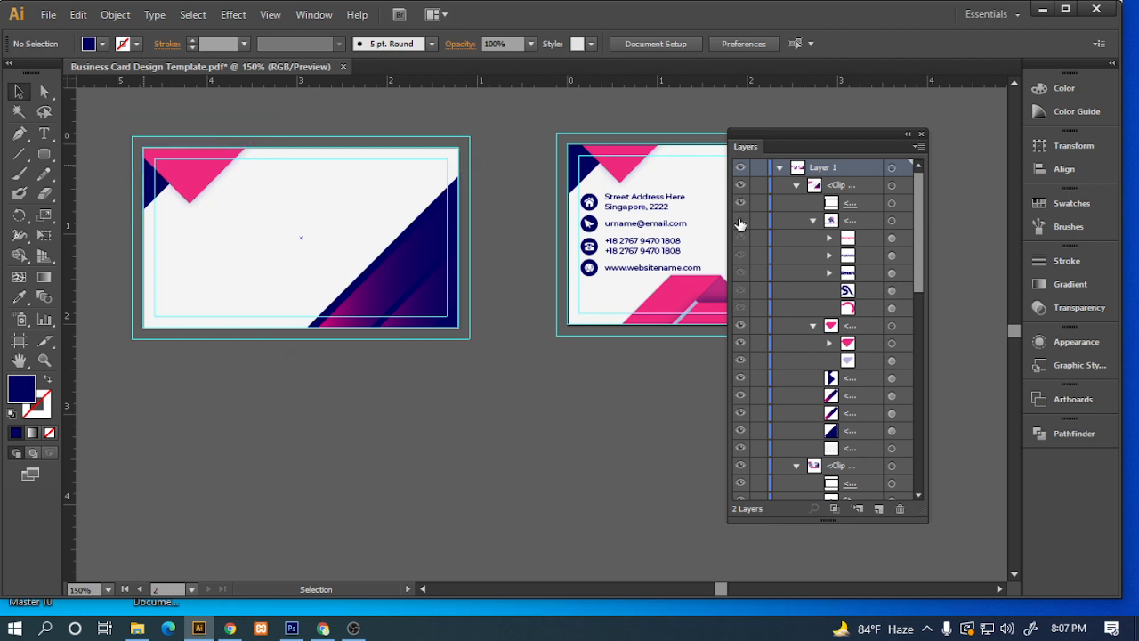
{"action": "left_click", "coordinate": [739, 220]}
{"action": "left_click", "coordinate": [740, 238]}
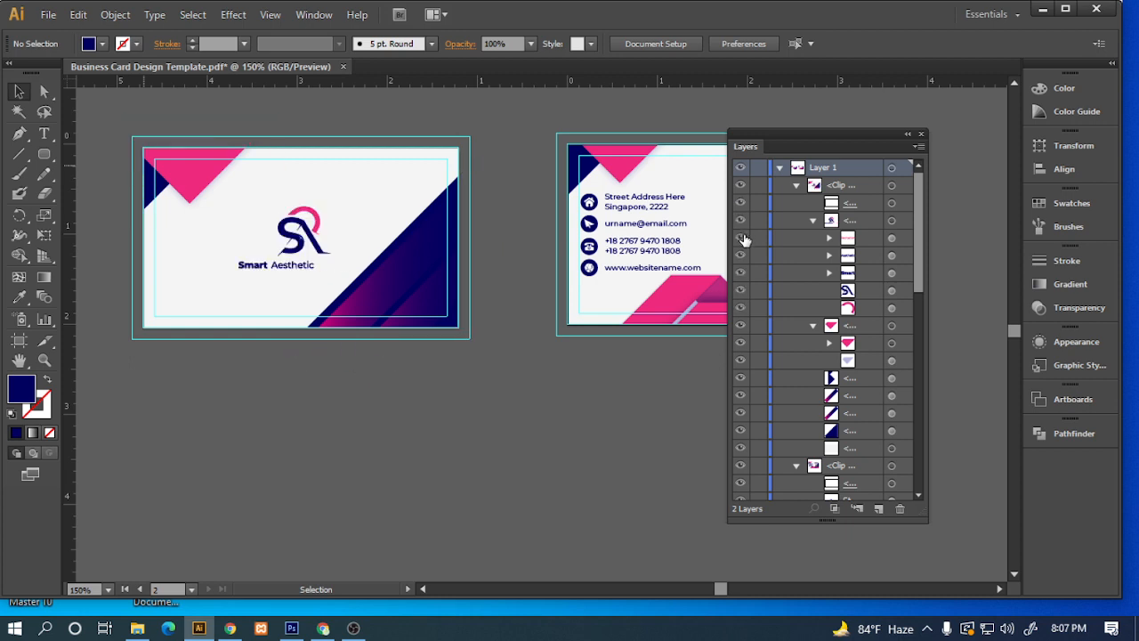
{"action": "left_click", "coordinate": [739, 238]}
{"action": "left_click", "coordinate": [740, 255]}
{"action": "left_click", "coordinate": [739, 256]}
Hide and show the logo's SA letter shape and the front card's pink triangle artwork.
{"action": "left_click", "coordinate": [739, 291]}
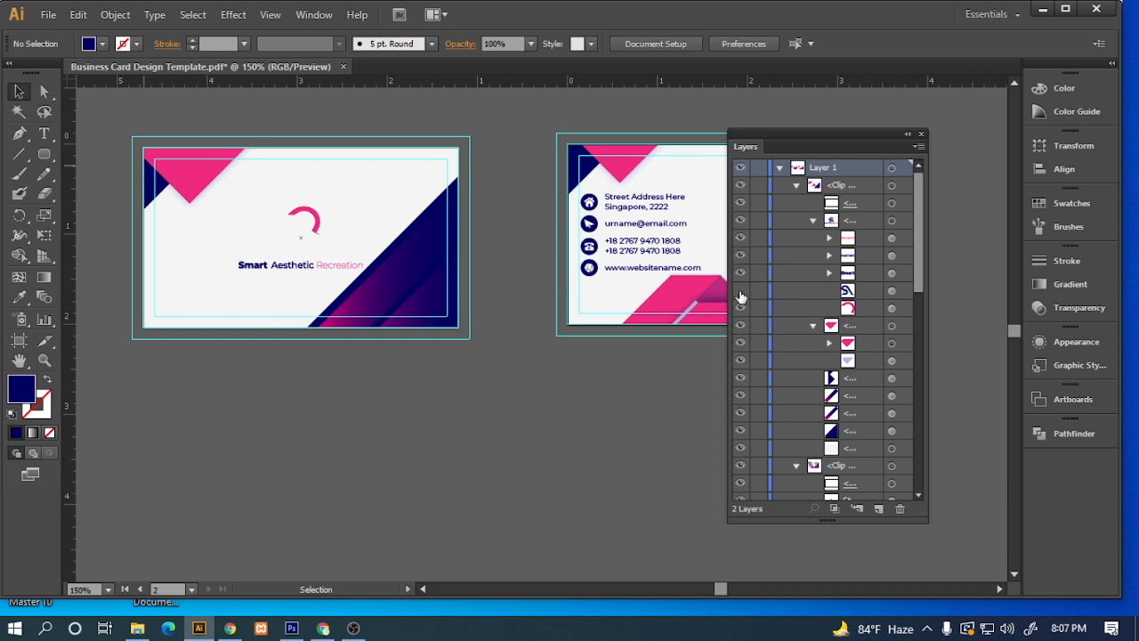
{"action": "left_click", "coordinate": [739, 291]}
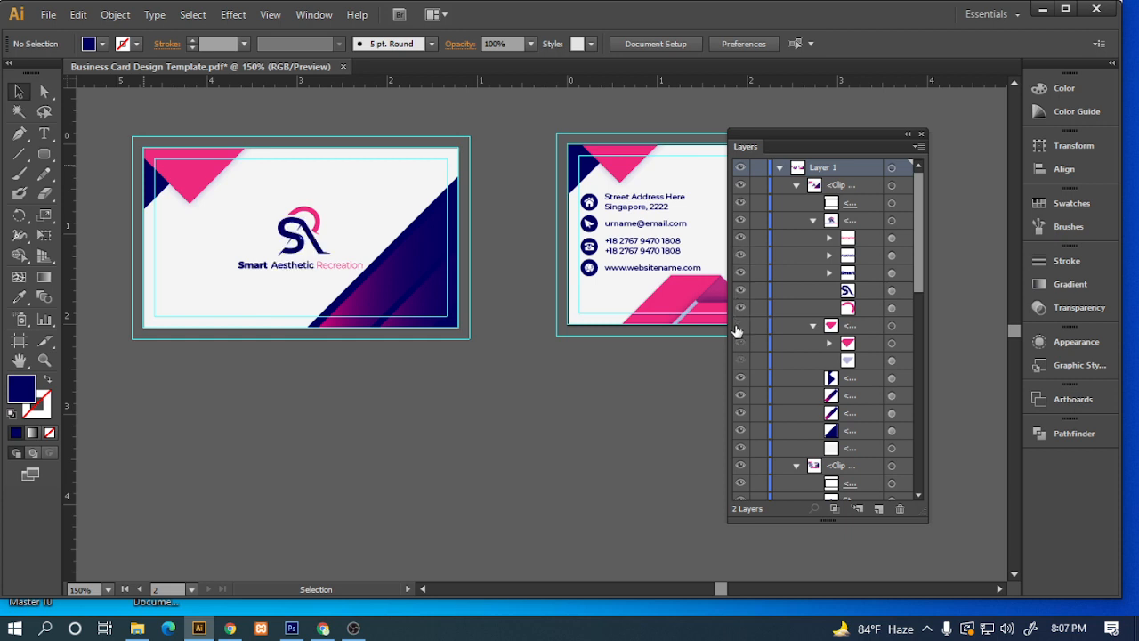
{"action": "left_click", "coordinate": [740, 342]}
{"action": "left_click", "coordinate": [740, 342]}
Collapse the floating Layers panel, dock it above Appearance, and switch to the Technopark BD Facebook page in Chrome.
{"action": "left_click", "coordinate": [907, 134]}
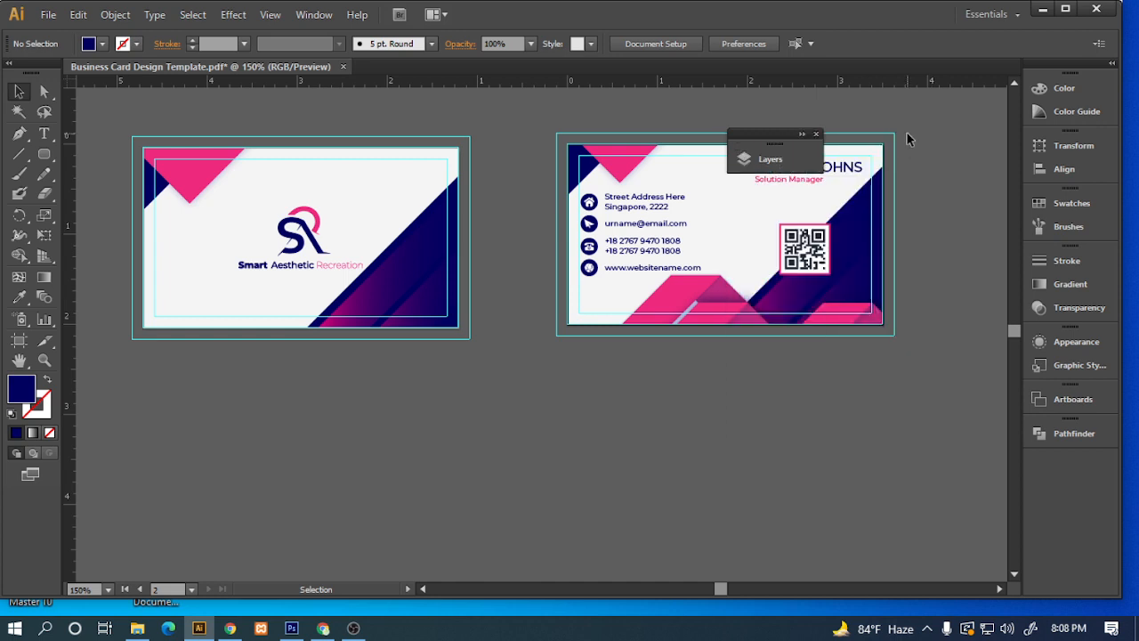
{"action": "left_click_drag", "start_coordinate": [773, 140], "coordinate": [485, 307]}
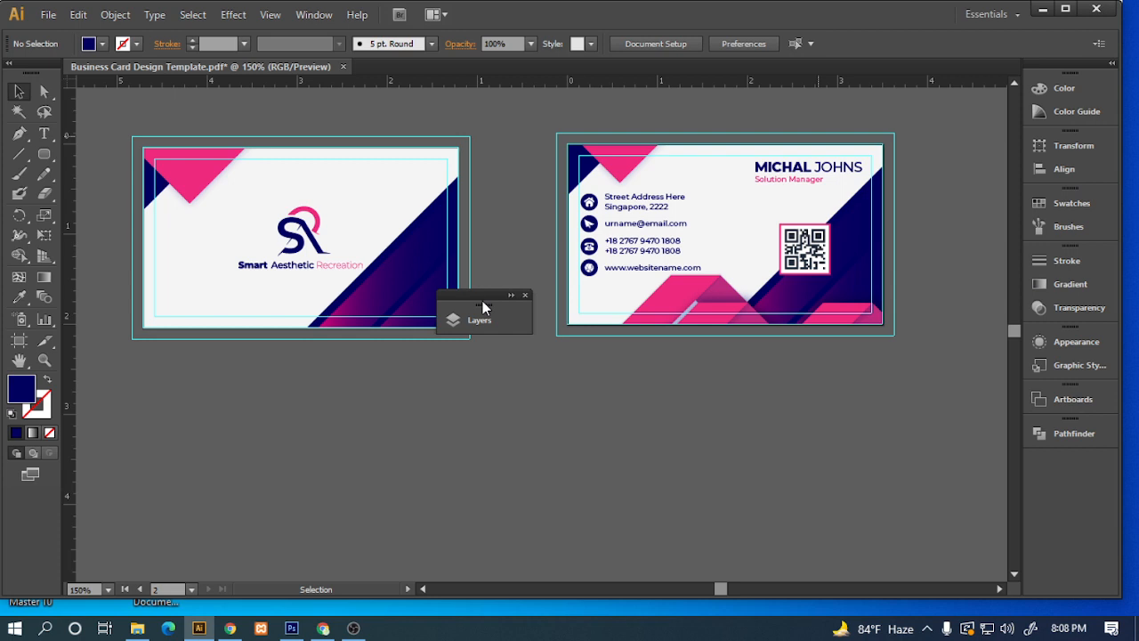
{"action": "left_click_drag", "start_coordinate": [483, 311], "coordinate": [1068, 326]}
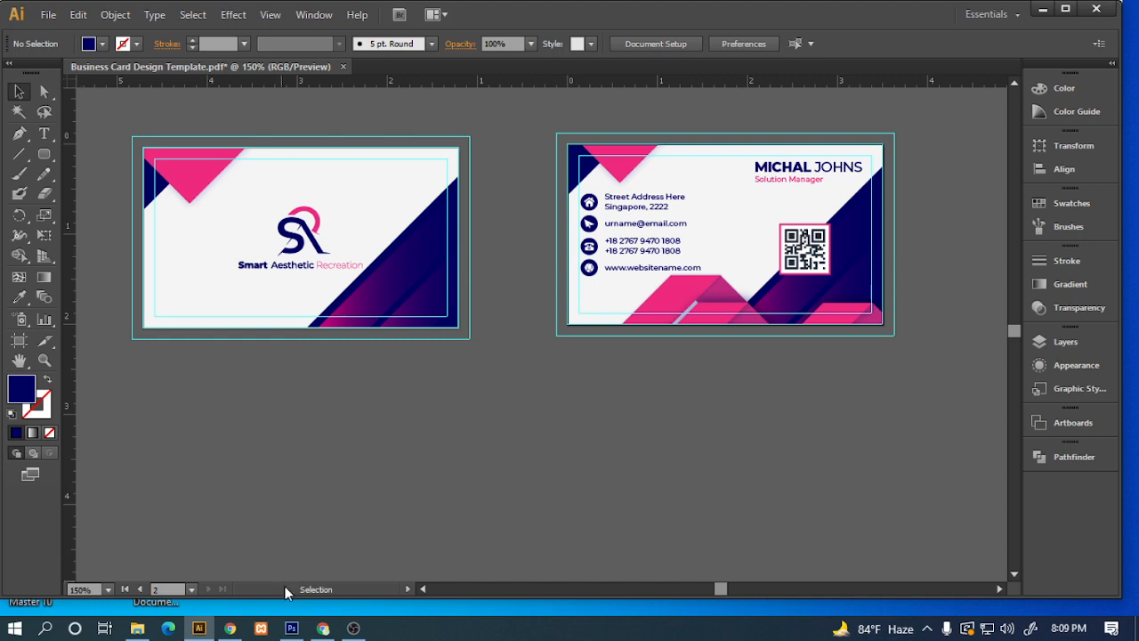
{"action": "left_click", "coordinate": [323, 627]}
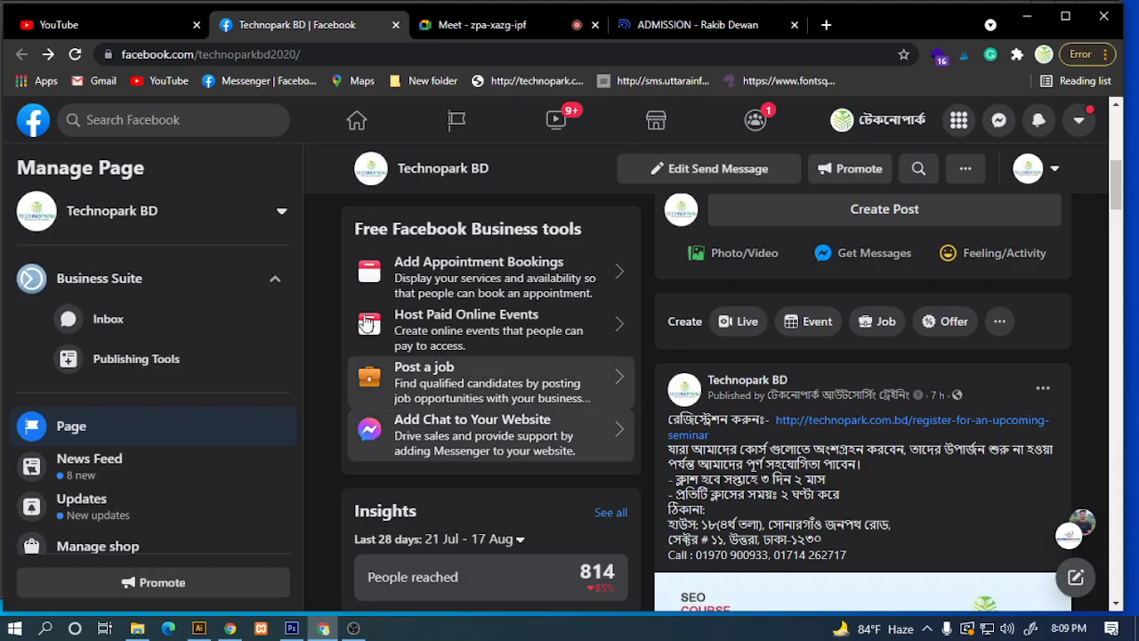
Open the ADMISSION page and highlight "Social Media Cover Design" under Class-13 and "How to make Brochure Design" under Class-14.
{"action": "left_click", "coordinate": [697, 24]}
{"action": "scroll", "coordinate": [356, 267], "scroll_direction": "down", "scroll_amount": 3}
{"action": "scroll", "coordinate": [252, 277], "scroll_direction": "down", "scroll_amount": 1}
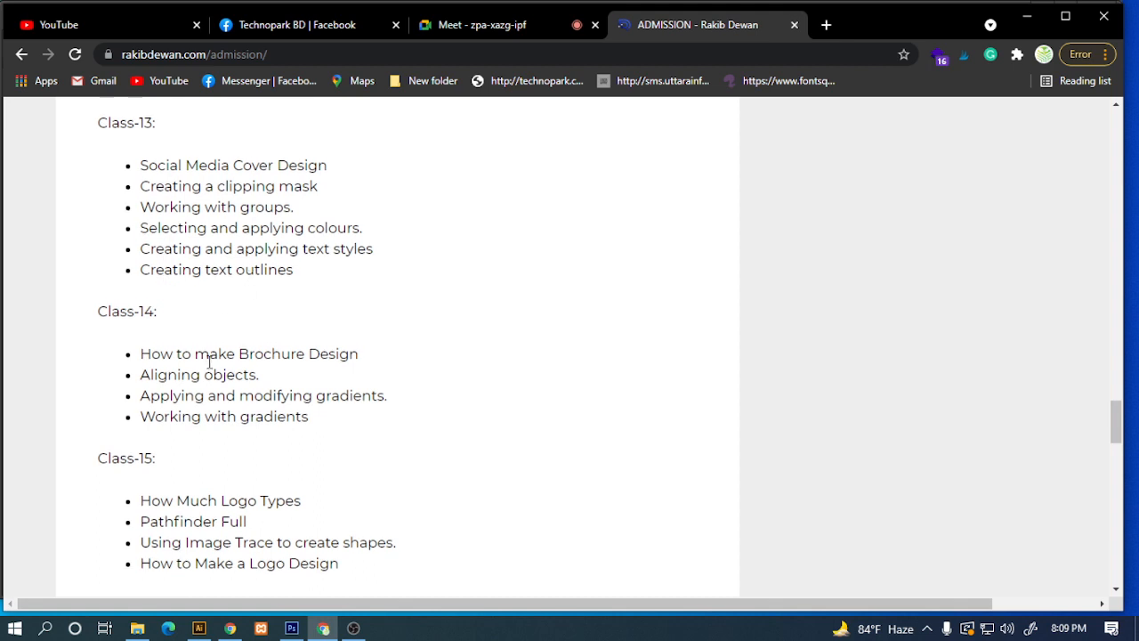
{"action": "scroll", "coordinate": [169, 303], "scroll_direction": "up", "scroll_amount": 2}
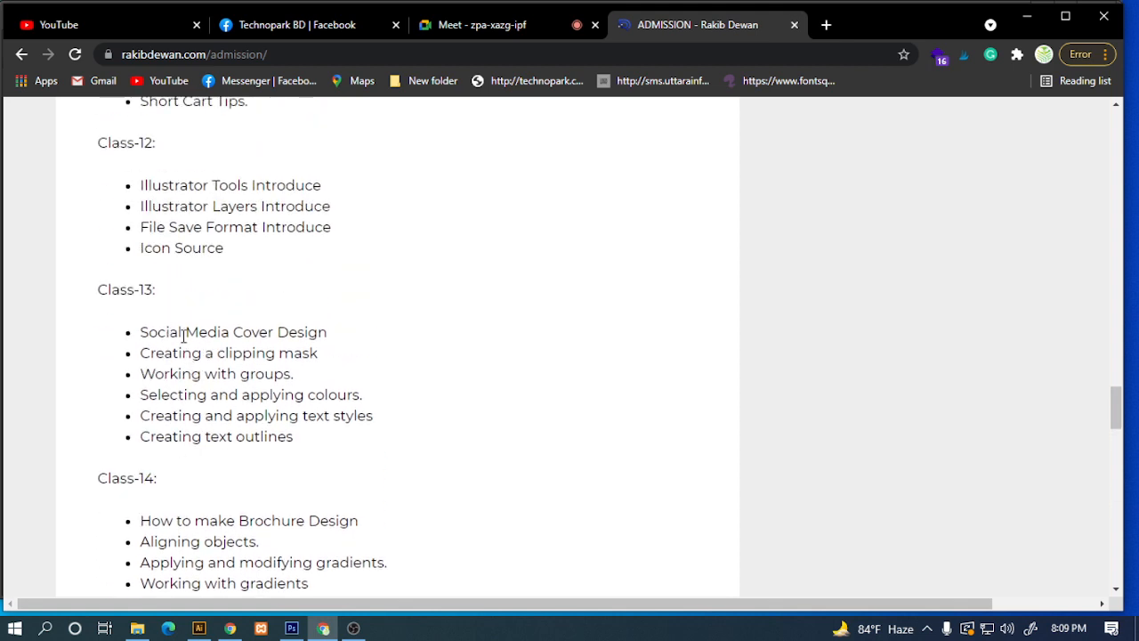
{"action": "double_click", "coordinate": [147, 335]}
{"action": "left_click_drag", "start_coordinate": [199, 332], "coordinate": [338, 338]}
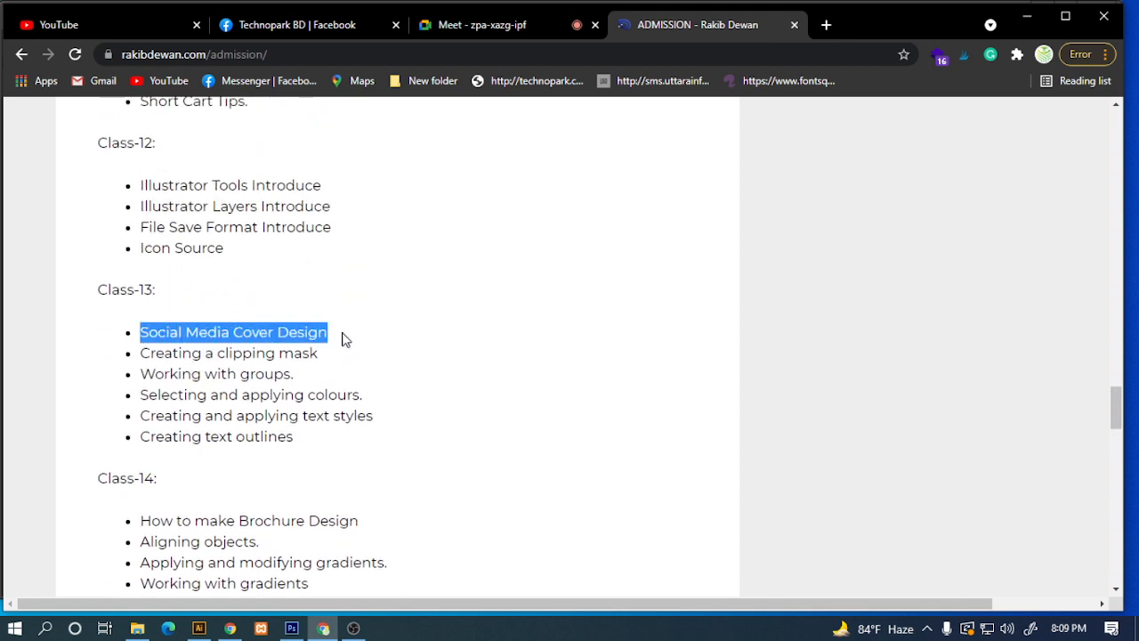
{"action": "scroll", "coordinate": [343, 338], "scroll_direction": "down", "scroll_amount": 2}
{"action": "left_click_drag", "start_coordinate": [142, 354], "coordinate": [381, 353]}
{"action": "scroll", "coordinate": [384, 353], "scroll_direction": "down", "scroll_amount": 1}
{"action": "scroll", "coordinate": [385, 353], "scroll_direction": "down", "scroll_amount": 1}
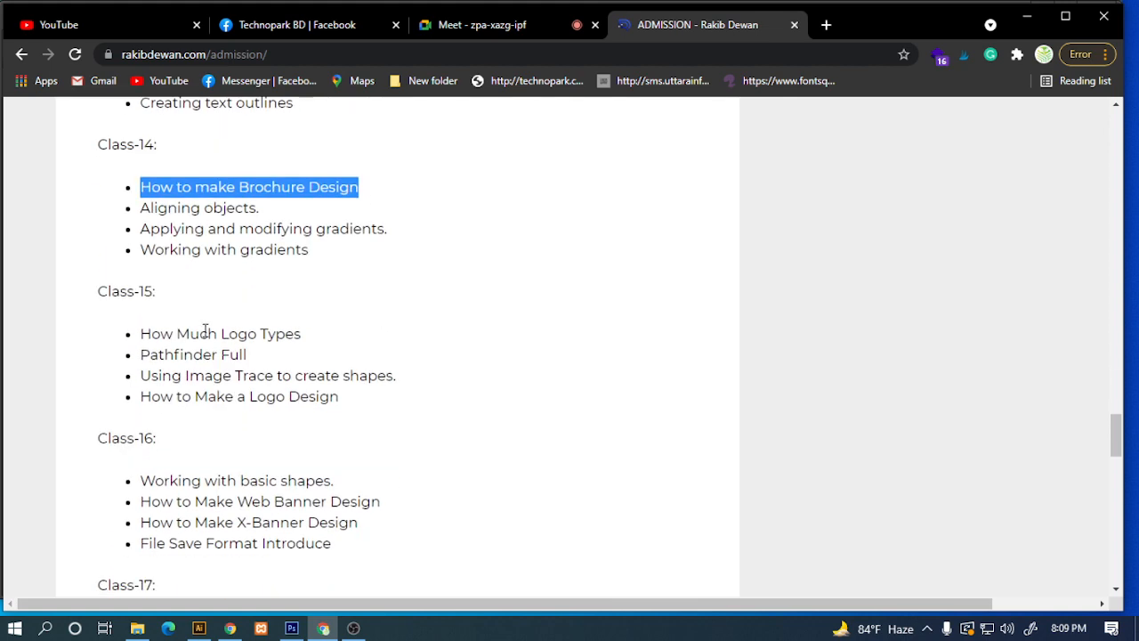
Highlight the logo types, Web Banner, X-Banner and Flyer Design topics under Class-15 to Class-17 of the course outline.
{"action": "scroll", "coordinate": [204, 330], "scroll_direction": "up", "scroll_amount": 5}
{"action": "scroll", "coordinate": [274, 407], "scroll_direction": "down", "scroll_amount": 5}
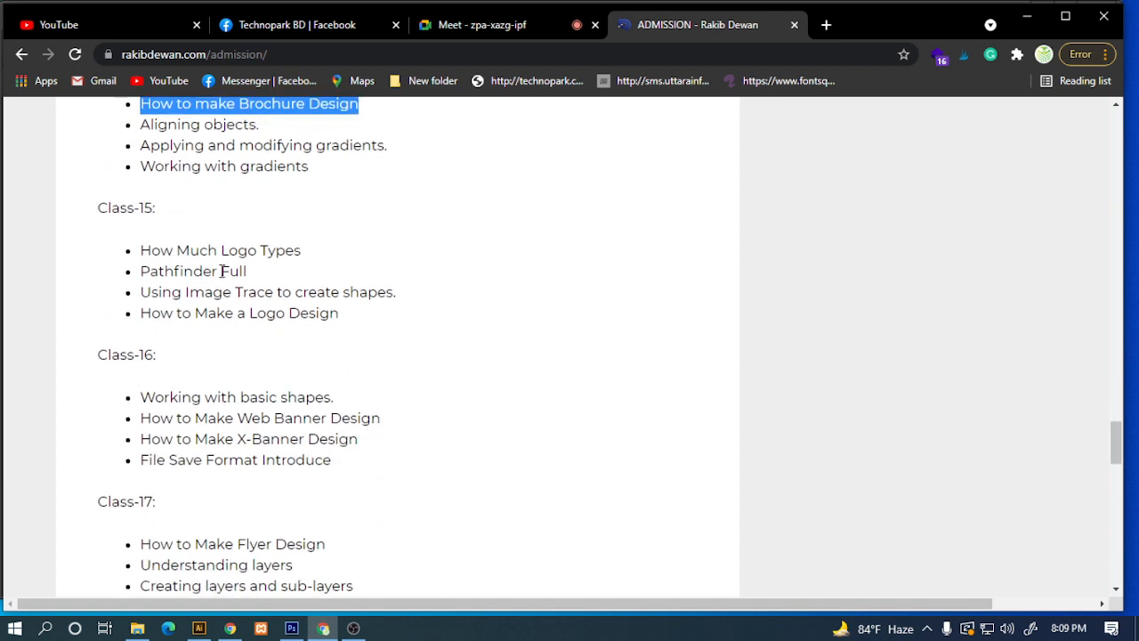
{"action": "left_click_drag", "start_coordinate": [151, 251], "coordinate": [316, 252]}
{"action": "scroll", "coordinate": [260, 351], "scroll_direction": "down", "scroll_amount": 2}
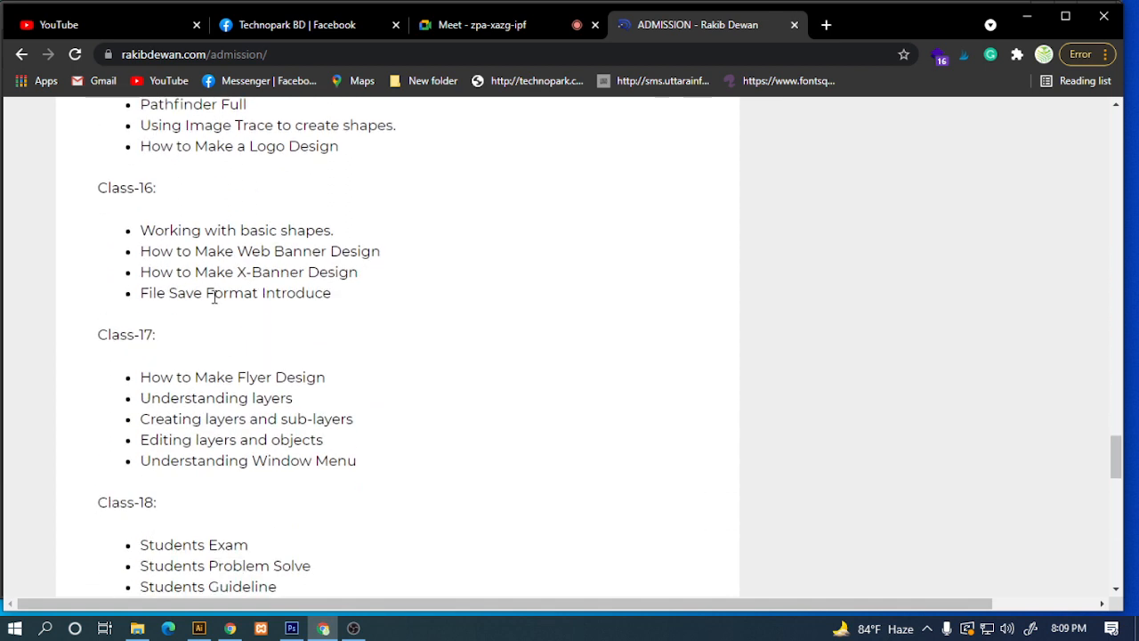
{"action": "left_click_drag", "start_coordinate": [237, 256], "coordinate": [409, 256]}
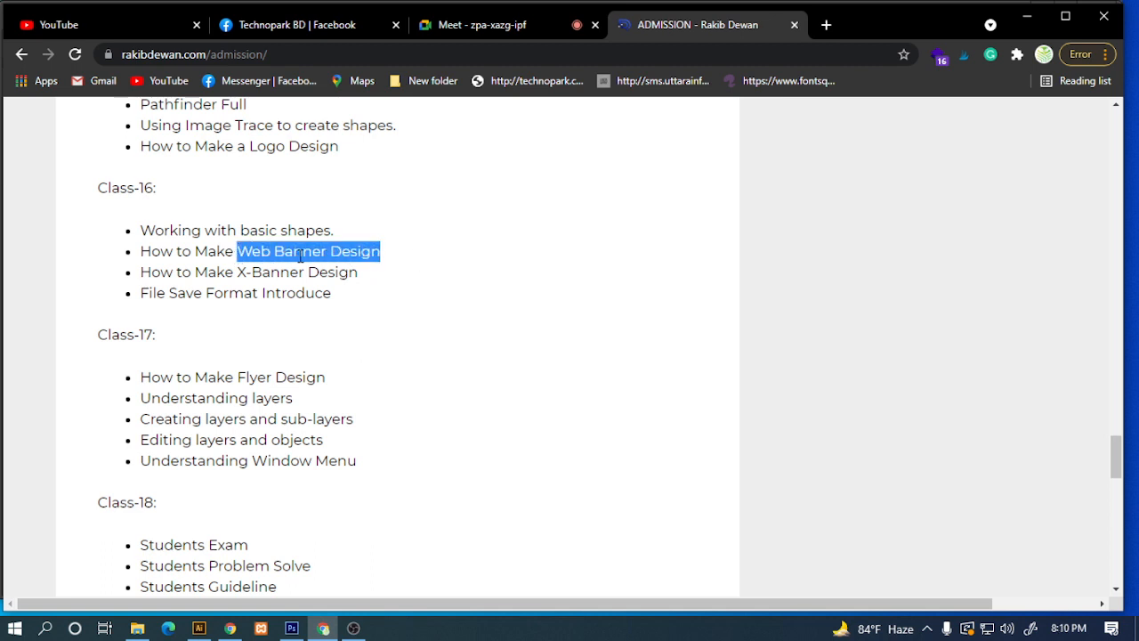
{"action": "left_click_drag", "start_coordinate": [226, 272], "coordinate": [403, 279]}
{"action": "scroll", "coordinate": [261, 316], "scroll_direction": "down", "scroll_amount": 2}
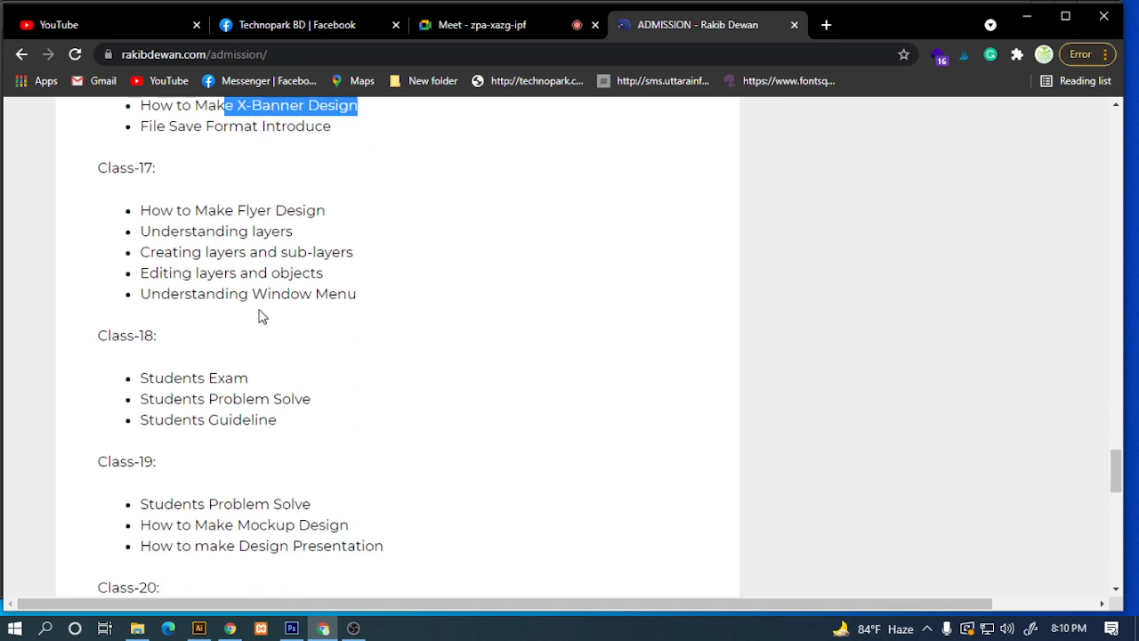
{"action": "left_click_drag", "start_coordinate": [206, 210], "coordinate": [363, 223]}
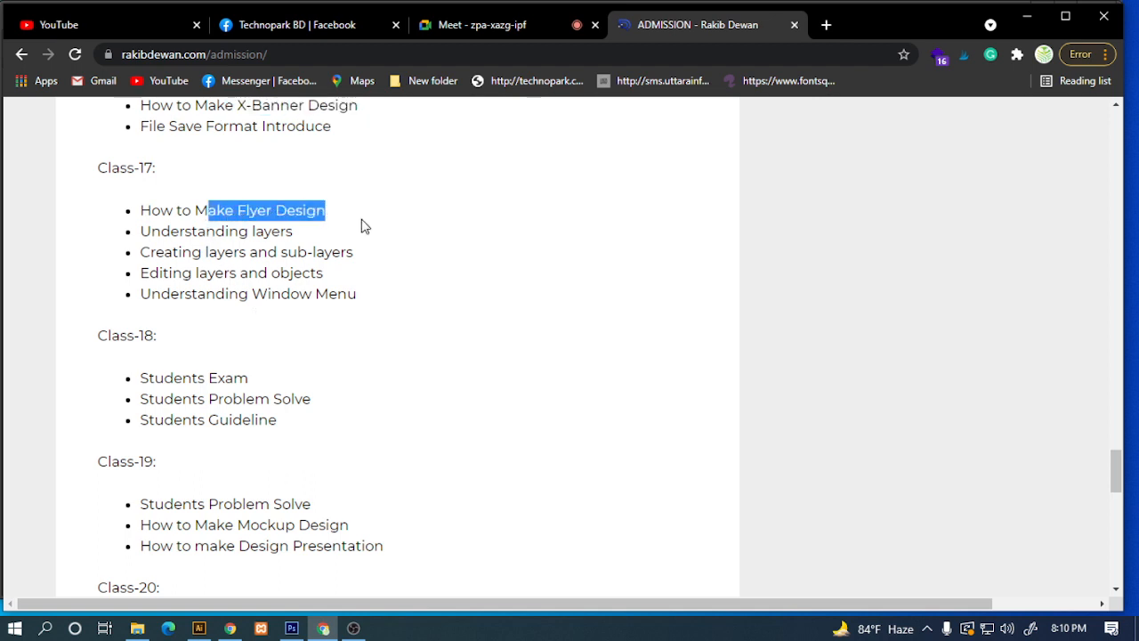
{"action": "left_click", "coordinate": [274, 210]}
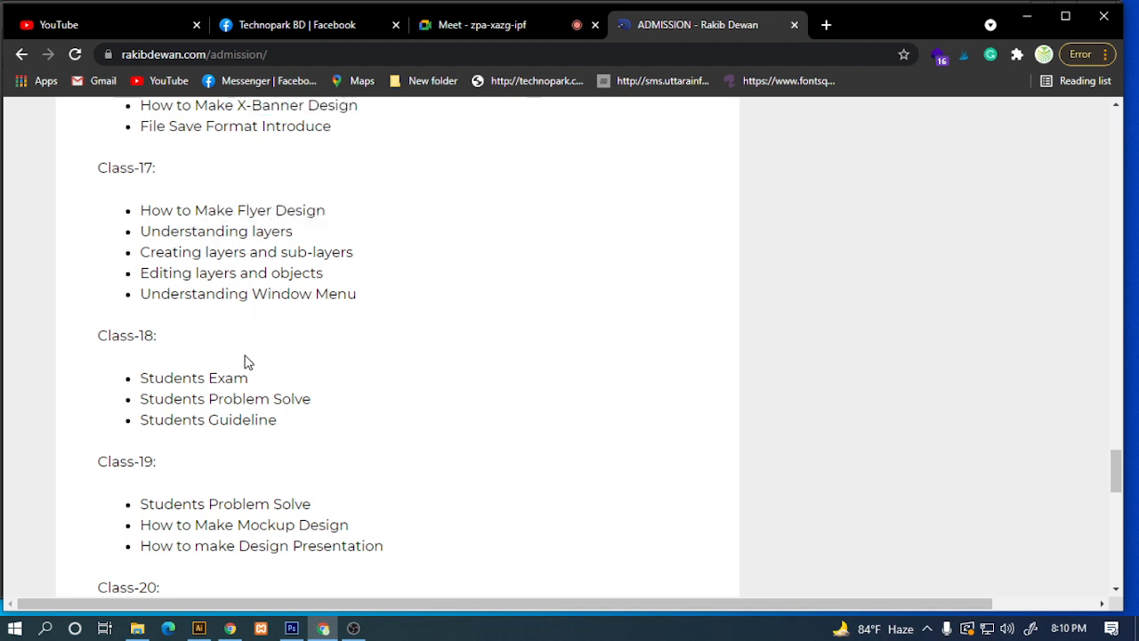
Highlight the student exam, mockup, design presentation and one-by-one problem solution topics under Class-18 to Class-20.
{"action": "scroll", "coordinate": [228, 372], "scroll_direction": "down", "scroll_amount": 1}
{"action": "scroll", "coordinate": [214, 331], "scroll_direction": "down", "scroll_amount": 1}
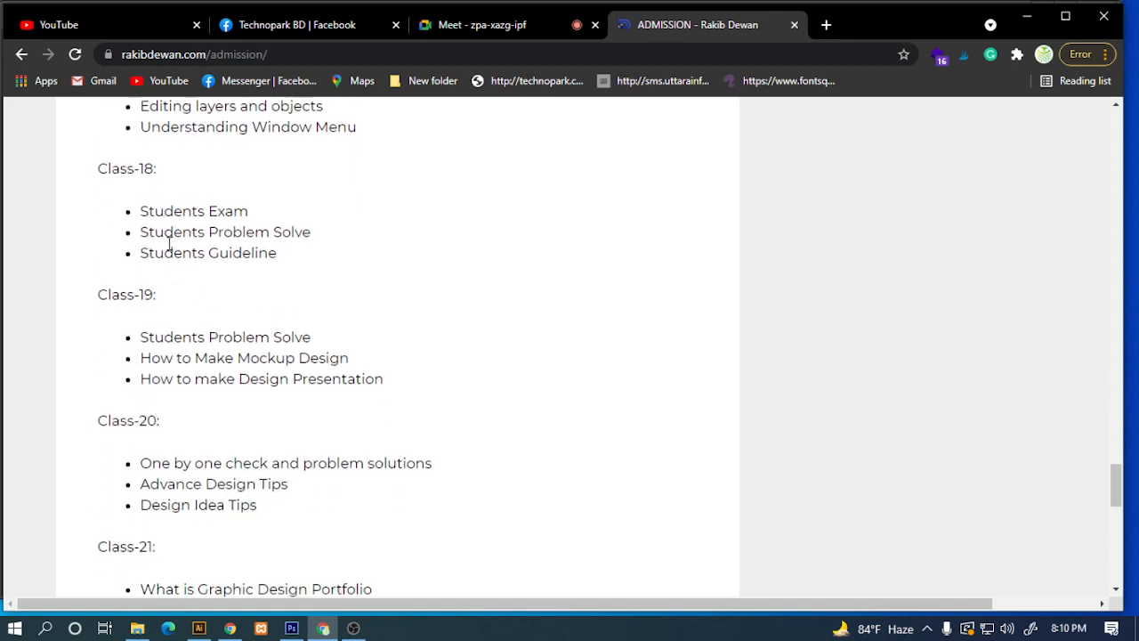
{"action": "left_click_drag", "start_coordinate": [148, 210], "coordinate": [272, 218]}
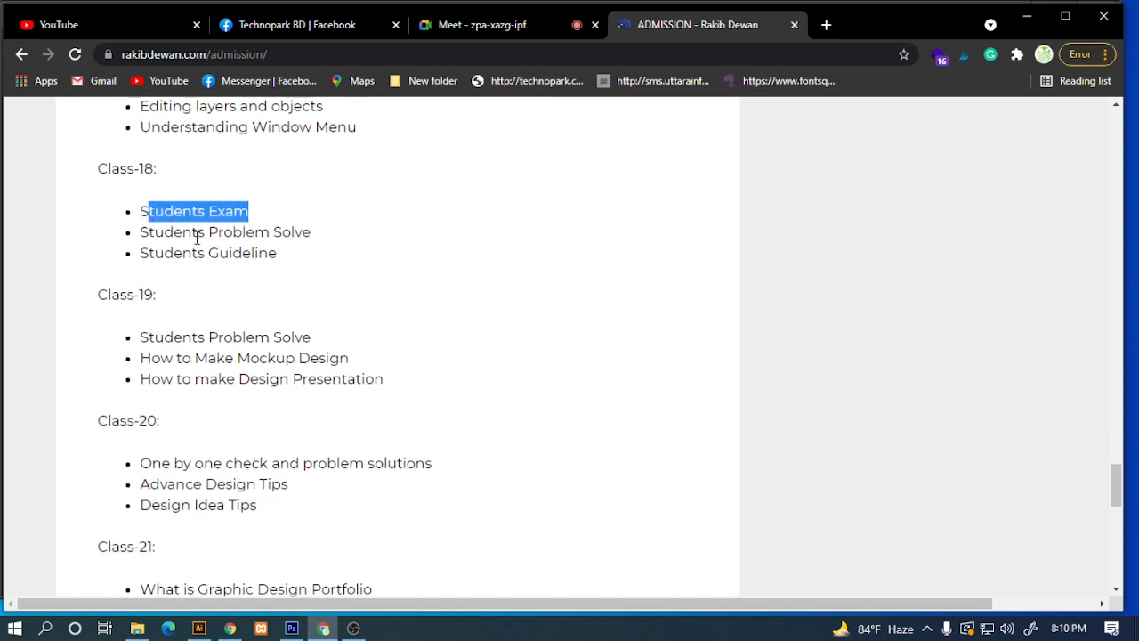
{"action": "left_click_drag", "start_coordinate": [155, 337], "coordinate": [309, 363]}
{"action": "left_click_drag", "start_coordinate": [196, 379], "coordinate": [387, 398]}
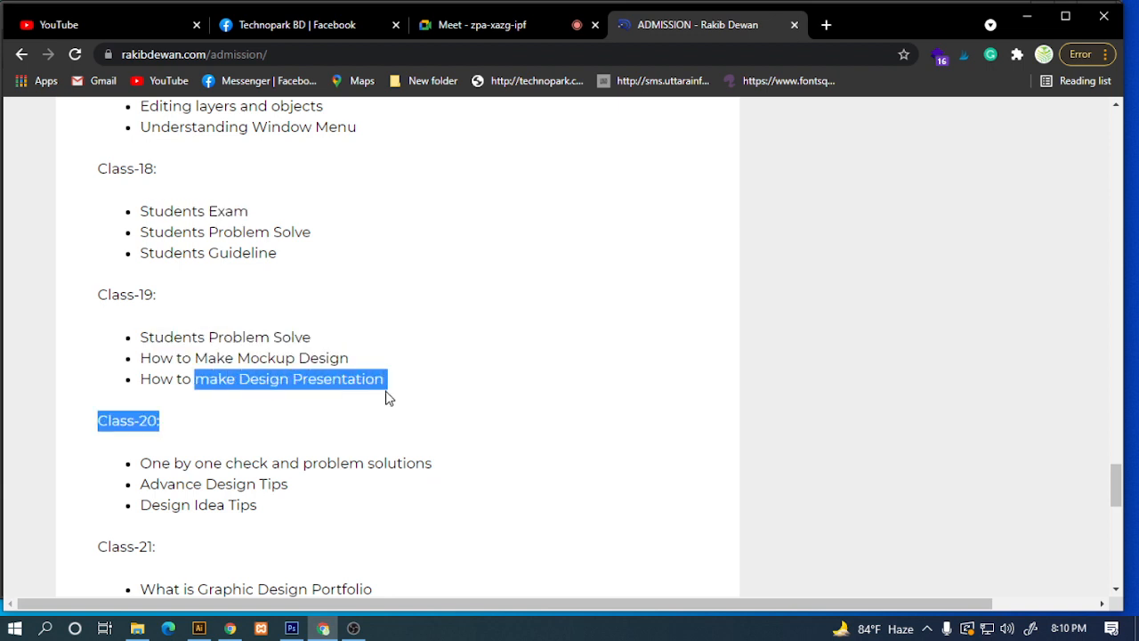
{"action": "left_click_drag", "start_coordinate": [206, 357], "coordinate": [339, 358]}
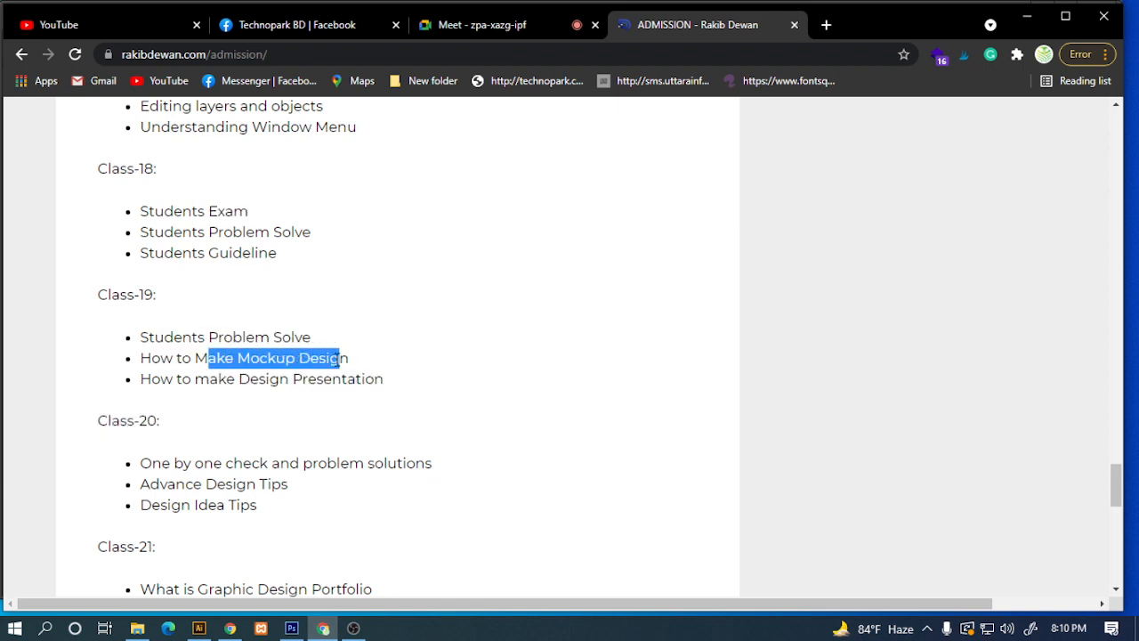
{"action": "left_click", "coordinate": [338, 358]}
{"action": "scroll", "coordinate": [338, 360], "scroll_direction": "down", "scroll_amount": 1}
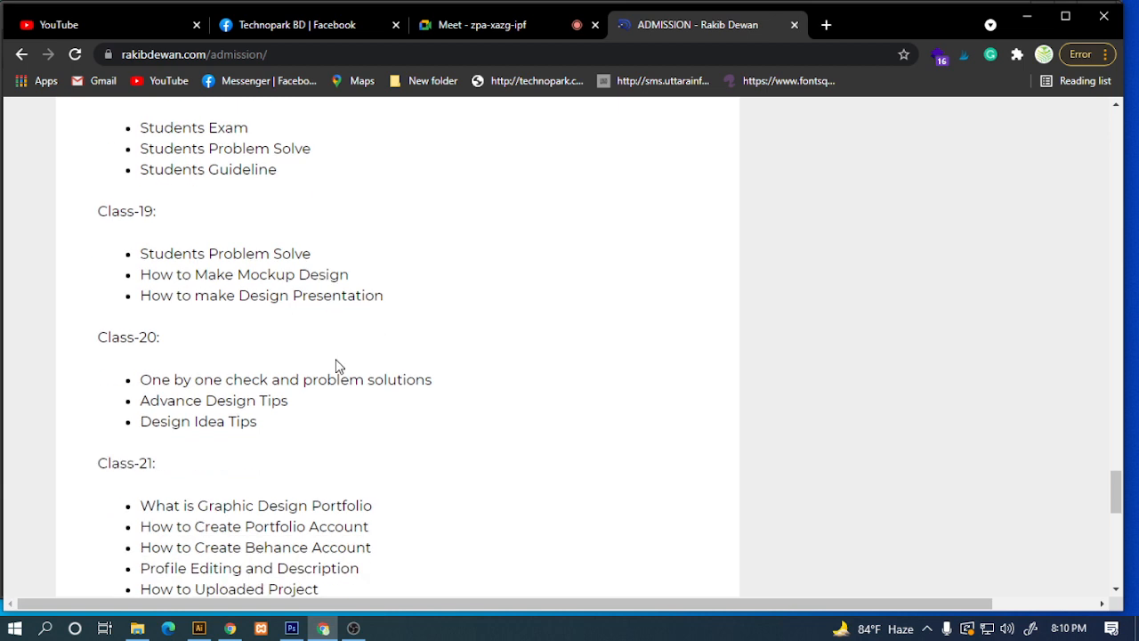
{"action": "left_click_drag", "start_coordinate": [168, 380], "coordinate": [498, 393]}
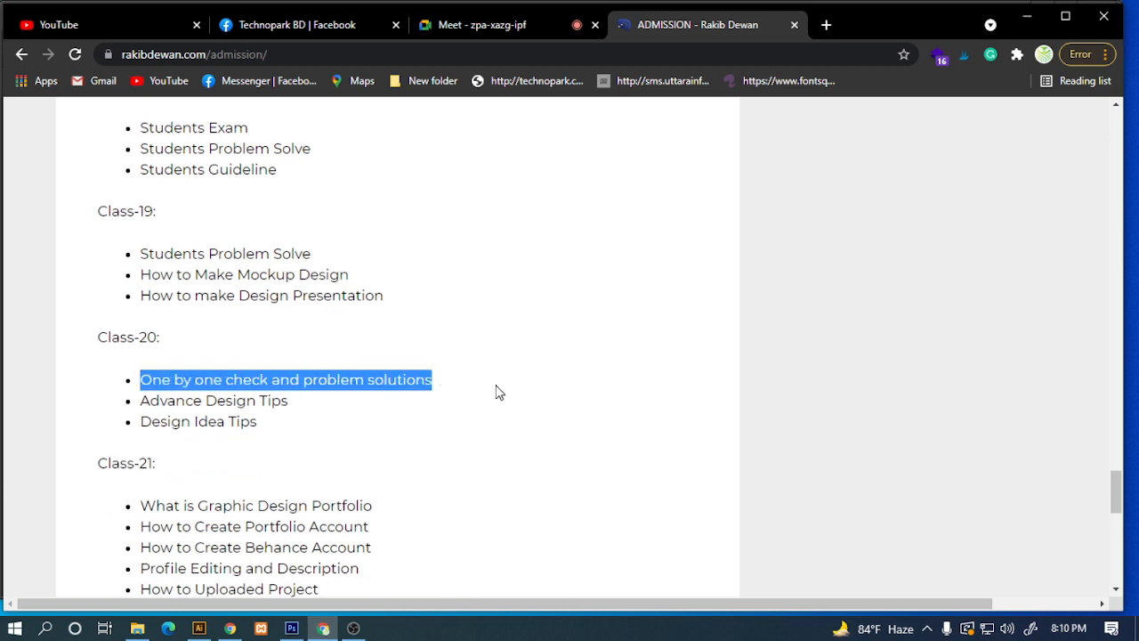
Skim the course outline back to Class-08 and down to Class-20, and switch to the Google Meet call.
{"action": "scroll", "coordinate": [498, 392], "scroll_direction": "up", "scroll_amount": 6}
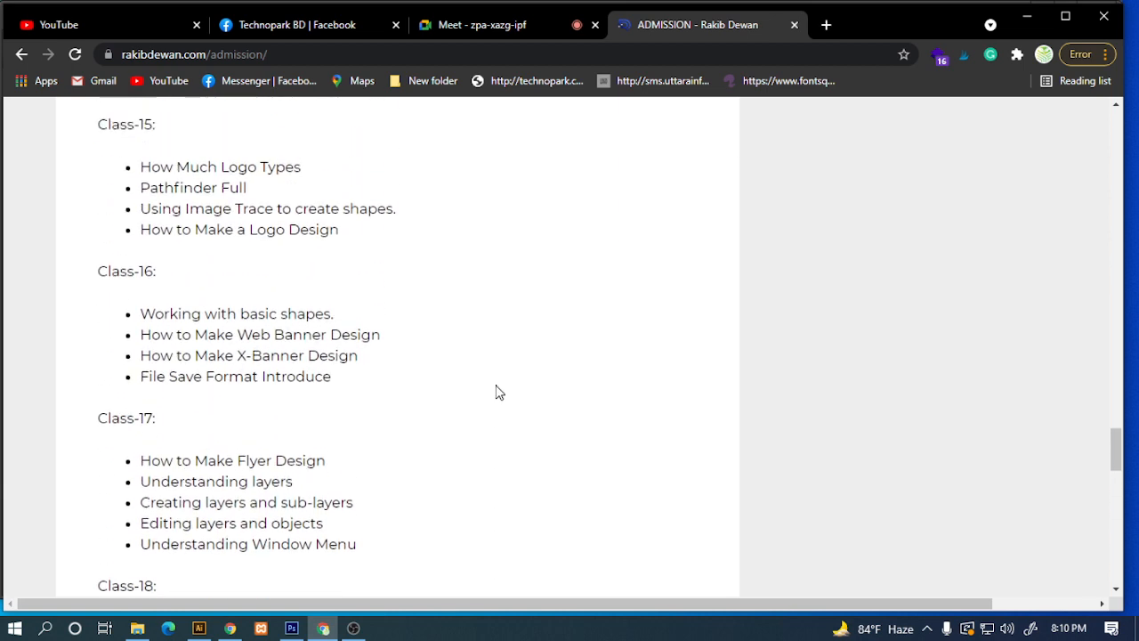
{"action": "scroll", "coordinate": [371, 376], "scroll_direction": "up", "scroll_amount": 1}
{"action": "scroll", "coordinate": [280, 307], "scroll_direction": "up", "scroll_amount": 4}
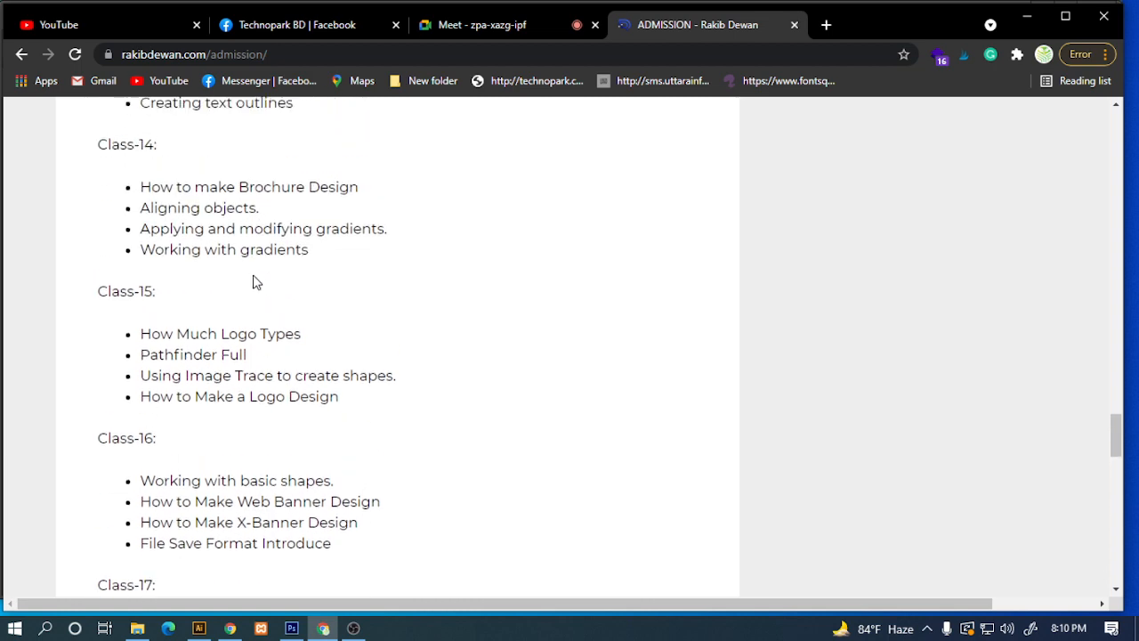
{"action": "scroll", "coordinate": [238, 307], "scroll_direction": "up", "scroll_amount": 1}
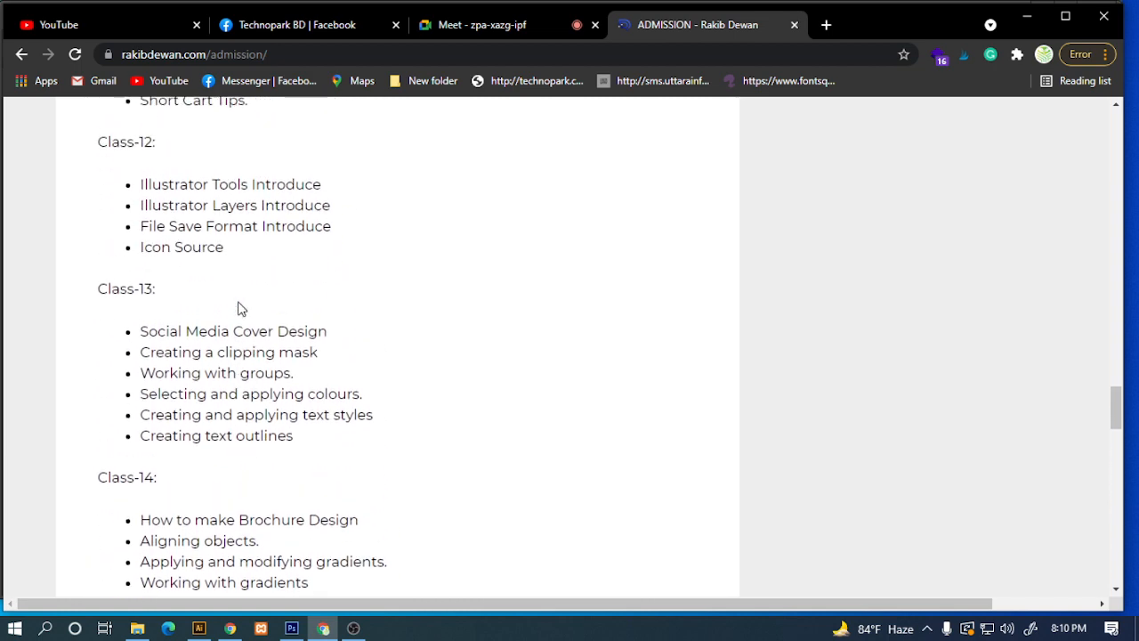
{"action": "scroll", "coordinate": [238, 307], "scroll_direction": "up", "scroll_amount": 8}
{"action": "scroll", "coordinate": [237, 307], "scroll_direction": "up", "scroll_amount": 10}
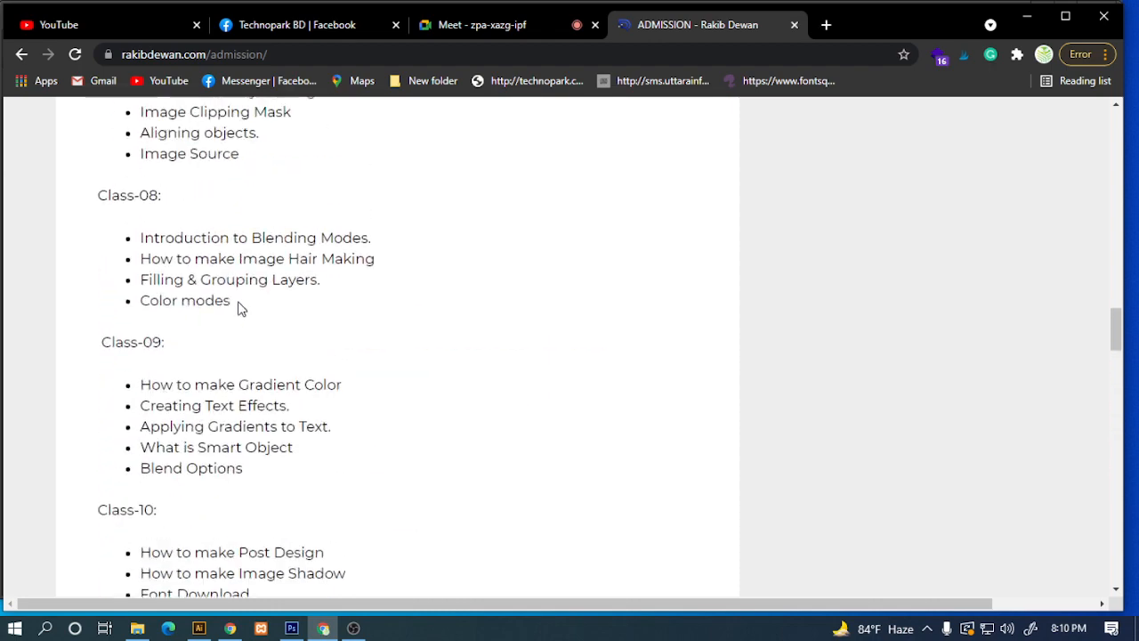
{"action": "scroll", "coordinate": [238, 303], "scroll_direction": "down", "scroll_amount": 13}
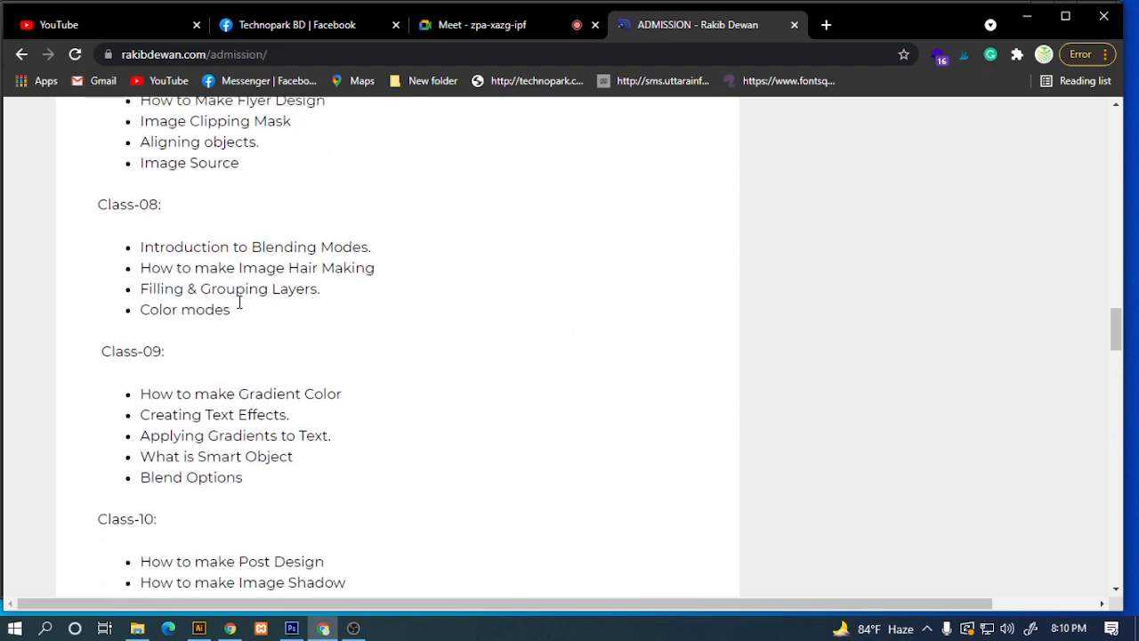
{"action": "scroll", "coordinate": [239, 303], "scroll_direction": "down", "scroll_amount": 6}
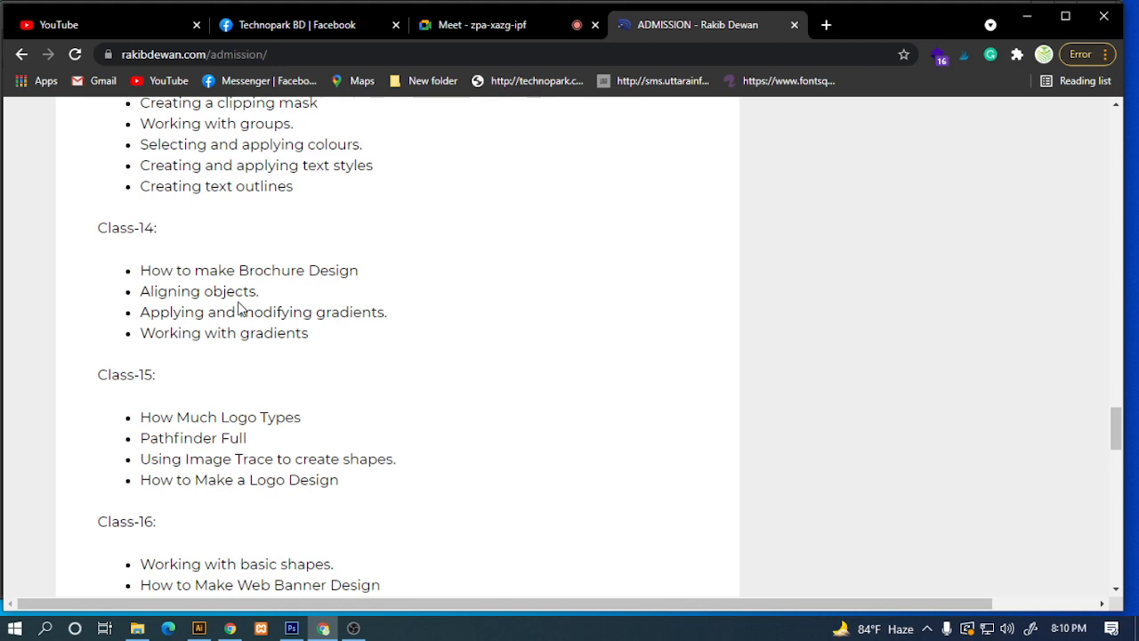
{"action": "scroll", "coordinate": [238, 307], "scroll_direction": "down", "scroll_amount": 7}
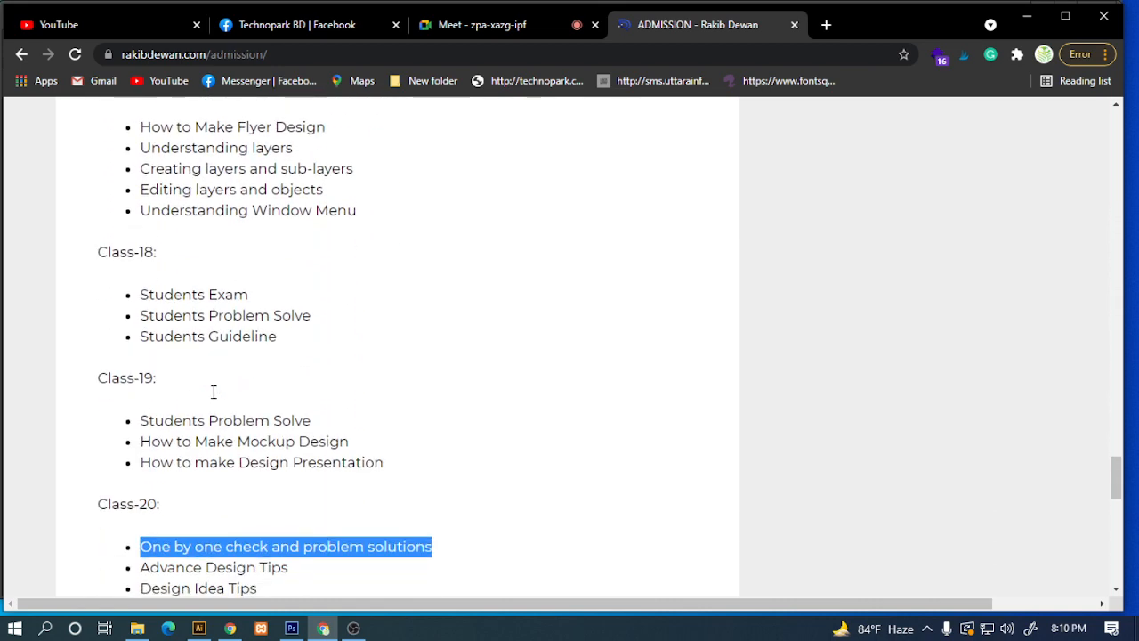
{"action": "scroll", "coordinate": [214, 391], "scroll_direction": "down", "scroll_amount": 2}
{"action": "scroll", "coordinate": [214, 391], "scroll_direction": "up", "scroll_amount": 11}
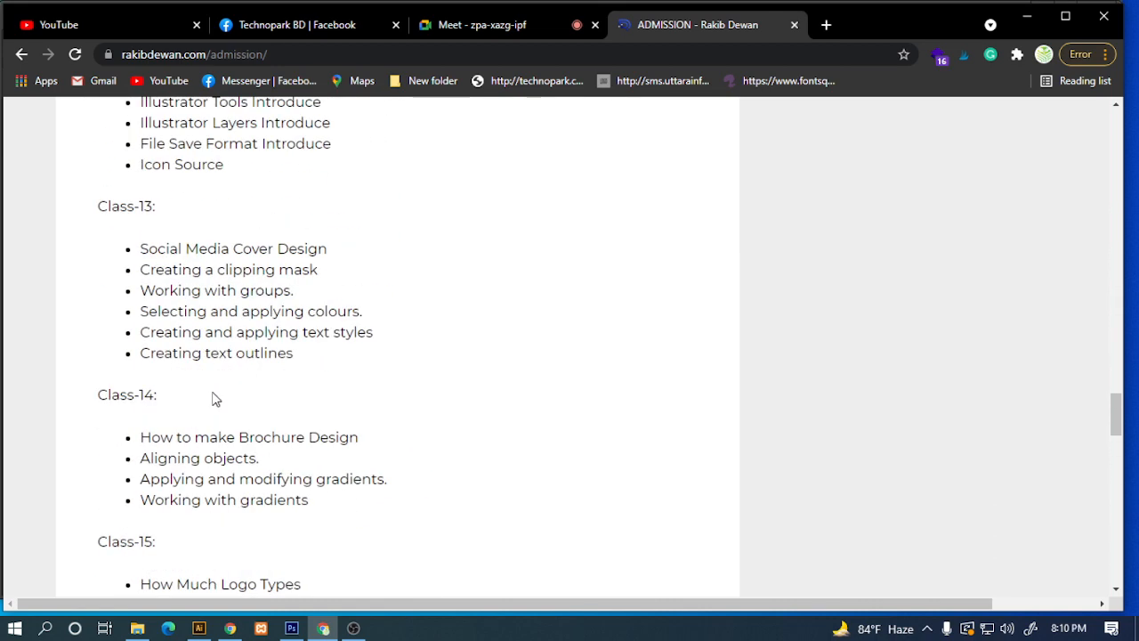
{"action": "left_click", "coordinate": [477, 34]}
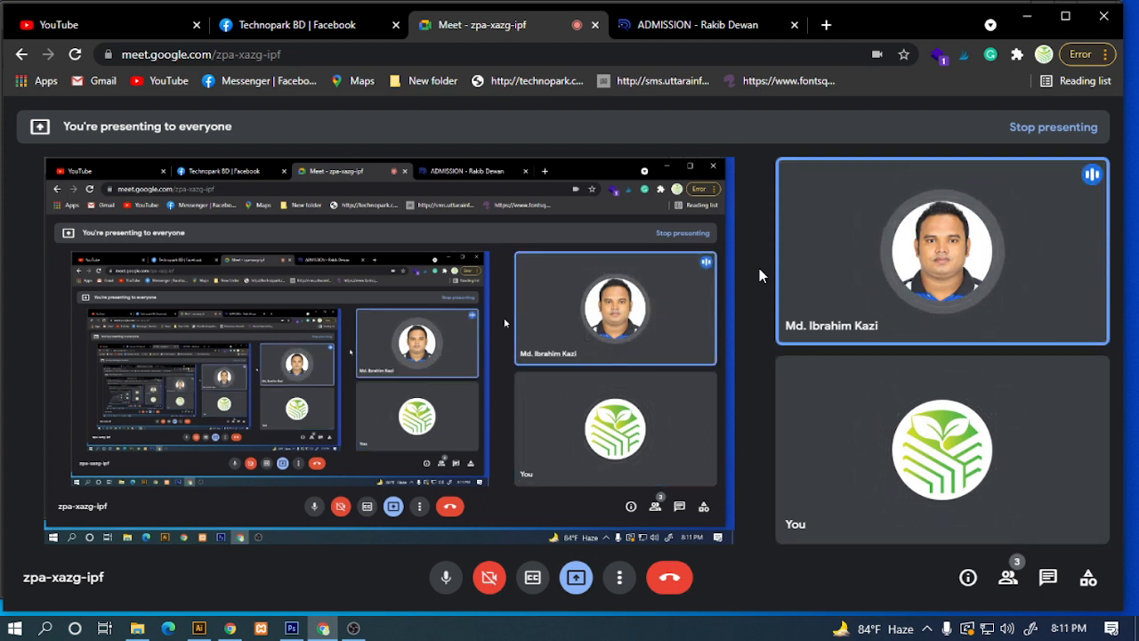
Return to the ADMISSION page and review Class-12 to Class-17, highlighting the Social Media Cover Design and Brochure Design topics.
{"action": "left_click", "coordinate": [679, 24]}
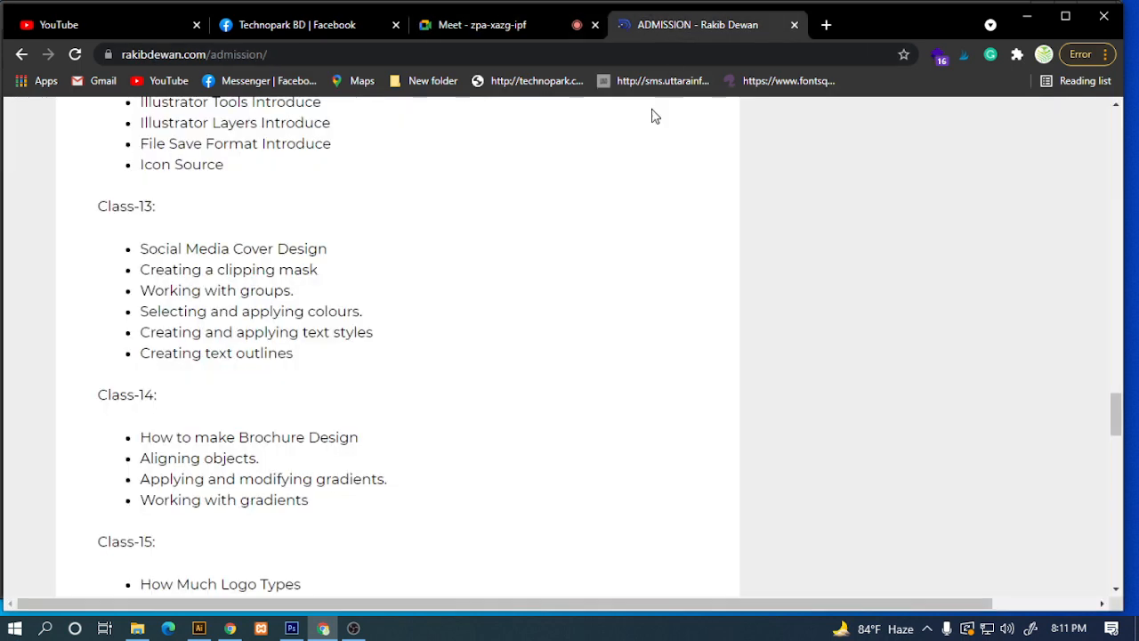
{"action": "scroll", "coordinate": [267, 320], "scroll_direction": "up", "scroll_amount": 5}
{"action": "scroll", "coordinate": [271, 327], "scroll_direction": "down", "scroll_amount": 3}
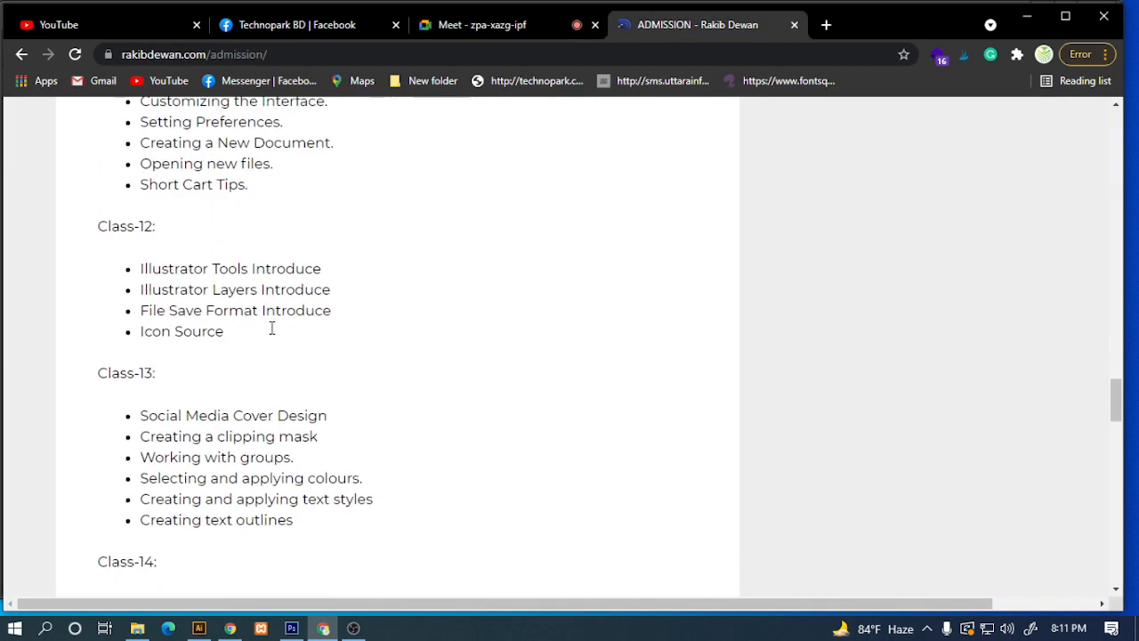
{"action": "scroll", "coordinate": [272, 334], "scroll_direction": "down", "scroll_amount": 2}
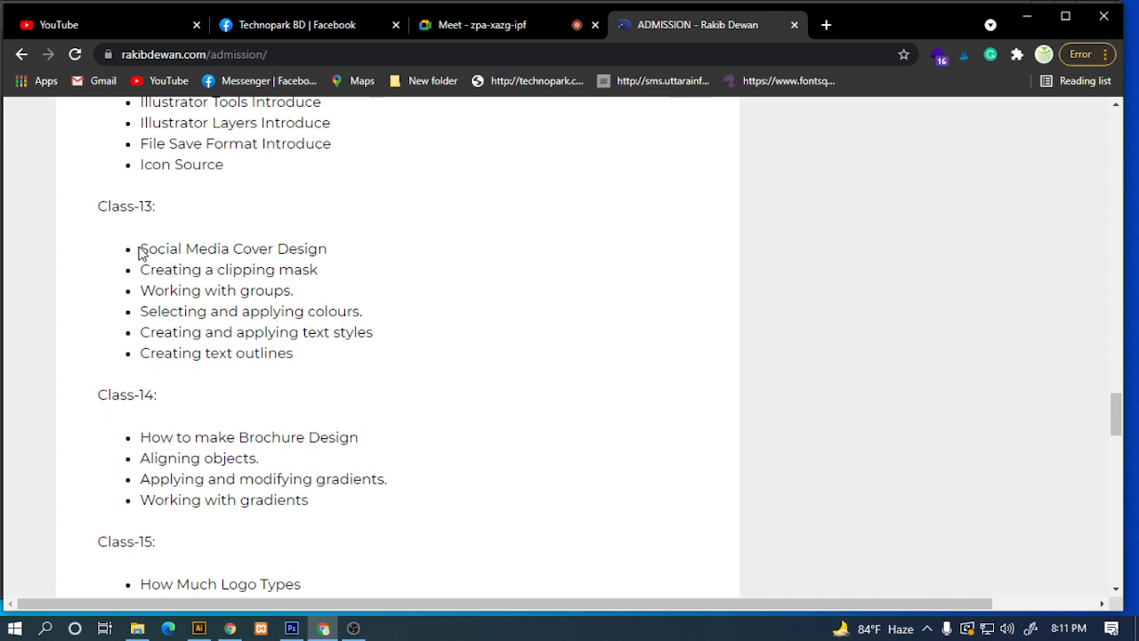
{"action": "left_click_drag", "start_coordinate": [138, 251], "coordinate": [319, 250]}
{"action": "left_click_drag", "start_coordinate": [238, 439], "coordinate": [384, 447]}
{"action": "scroll", "coordinate": [374, 447], "scroll_direction": "down", "scroll_amount": 3}
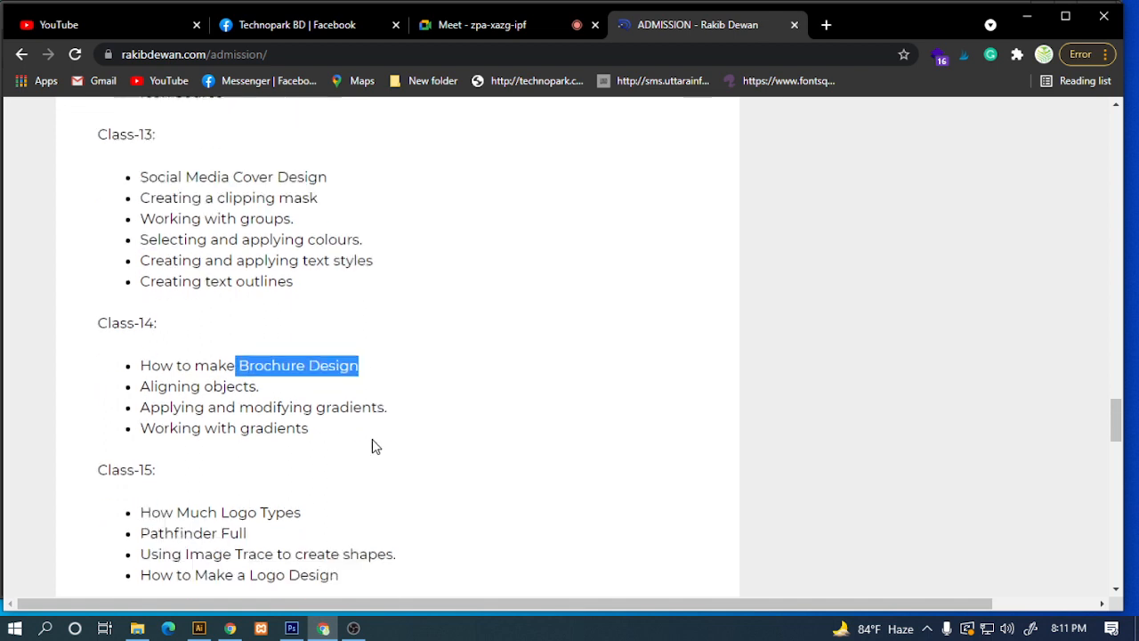
{"action": "scroll", "coordinate": [236, 248], "scroll_direction": "up", "scroll_amount": 3}
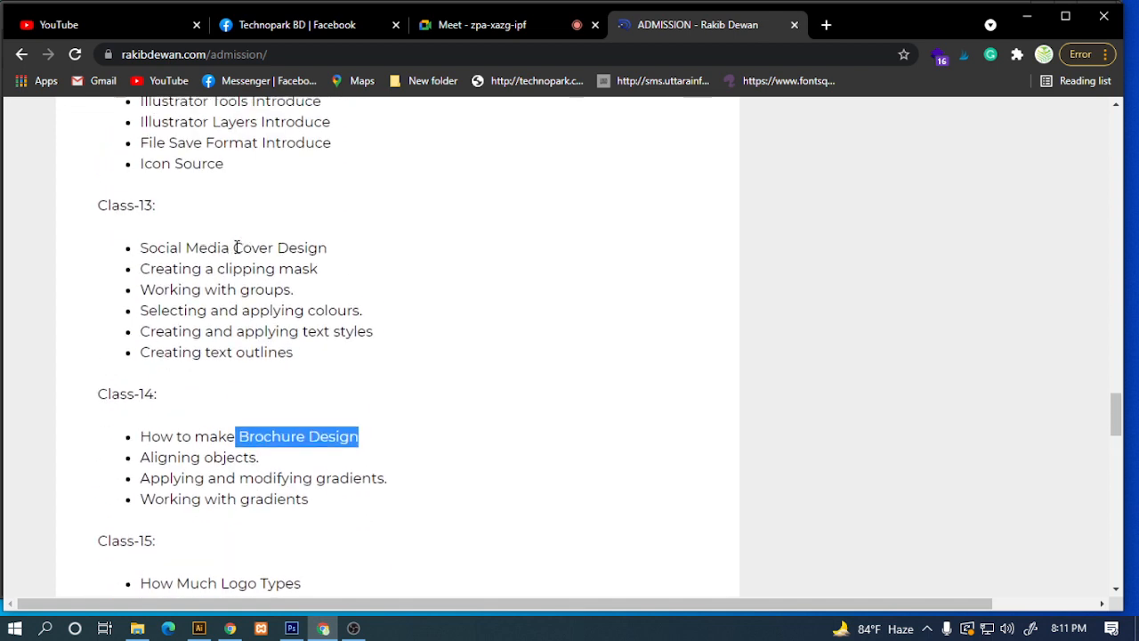
{"action": "scroll", "coordinate": [237, 247], "scroll_direction": "down", "scroll_amount": 4}
{"action": "scroll", "coordinate": [237, 247], "scroll_direction": "down", "scroll_amount": 1}
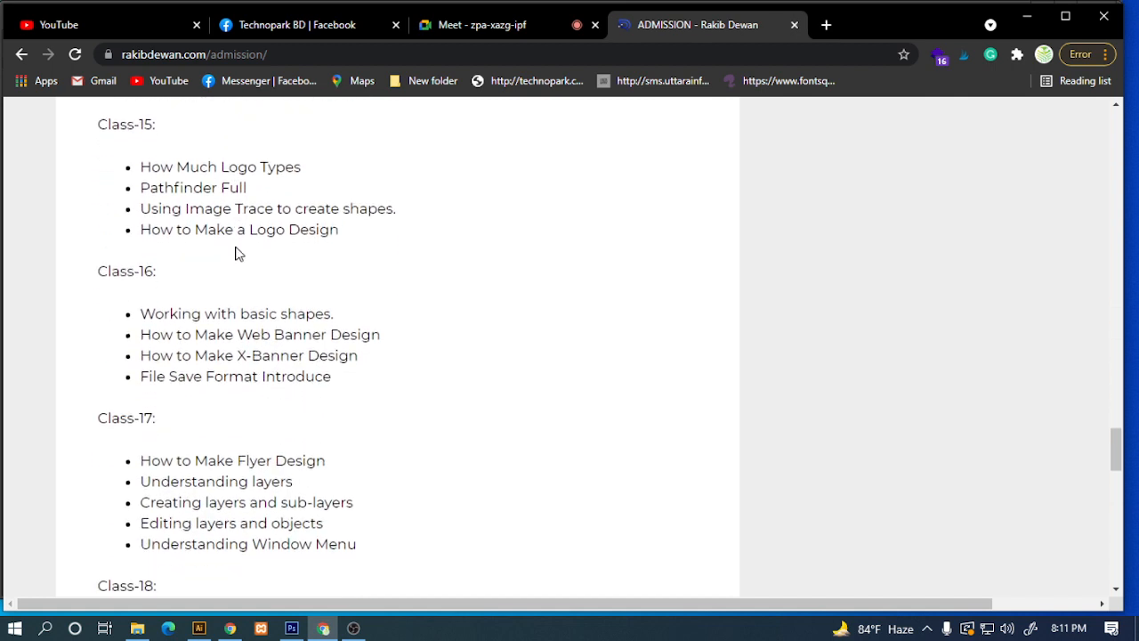
Highlight the "How Much Logo Types" topic under Class-15 and clear the highlight.
{"action": "scroll", "coordinate": [237, 252], "scroll_direction": "up", "scroll_amount": 2}
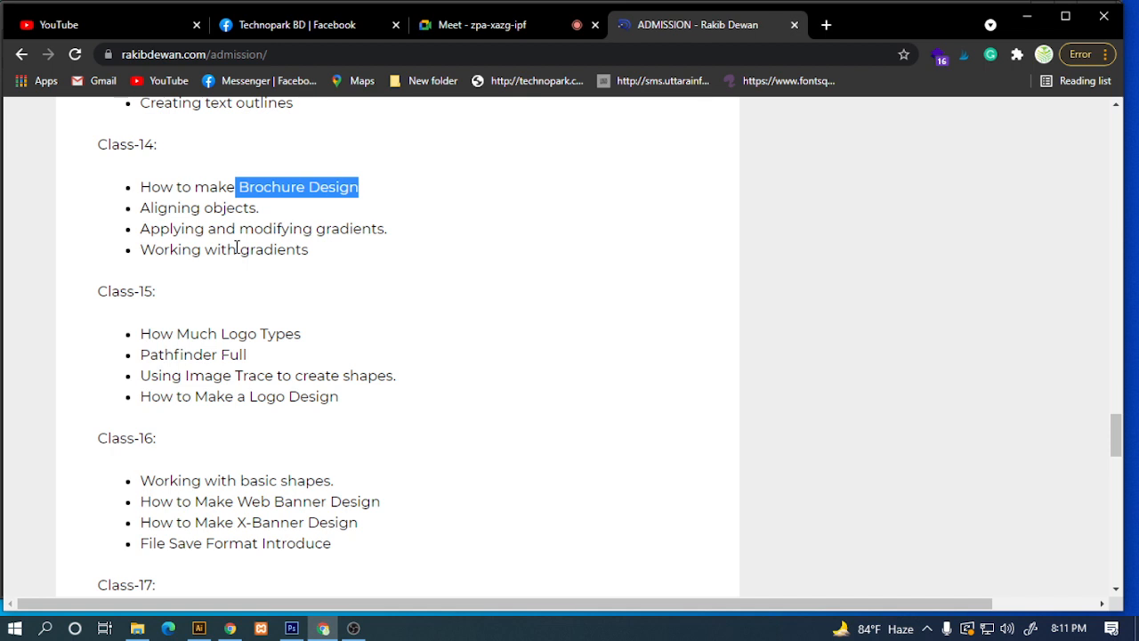
{"action": "scroll", "coordinate": [237, 247], "scroll_direction": "down", "scroll_amount": 1}
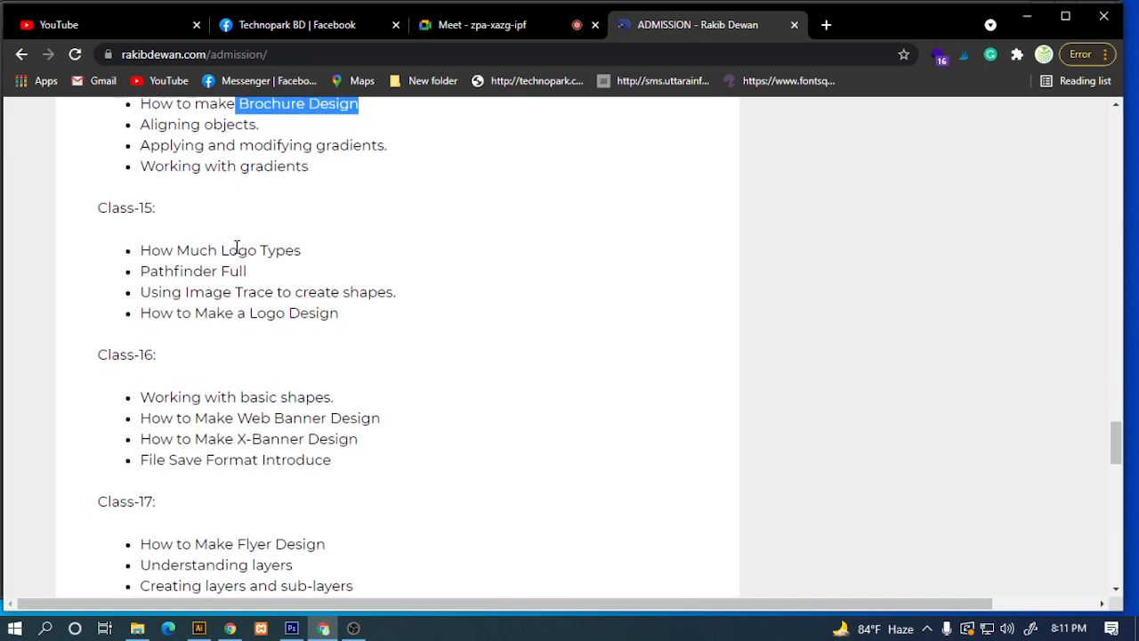
{"action": "left_click_drag", "start_coordinate": [144, 250], "coordinate": [347, 259]}
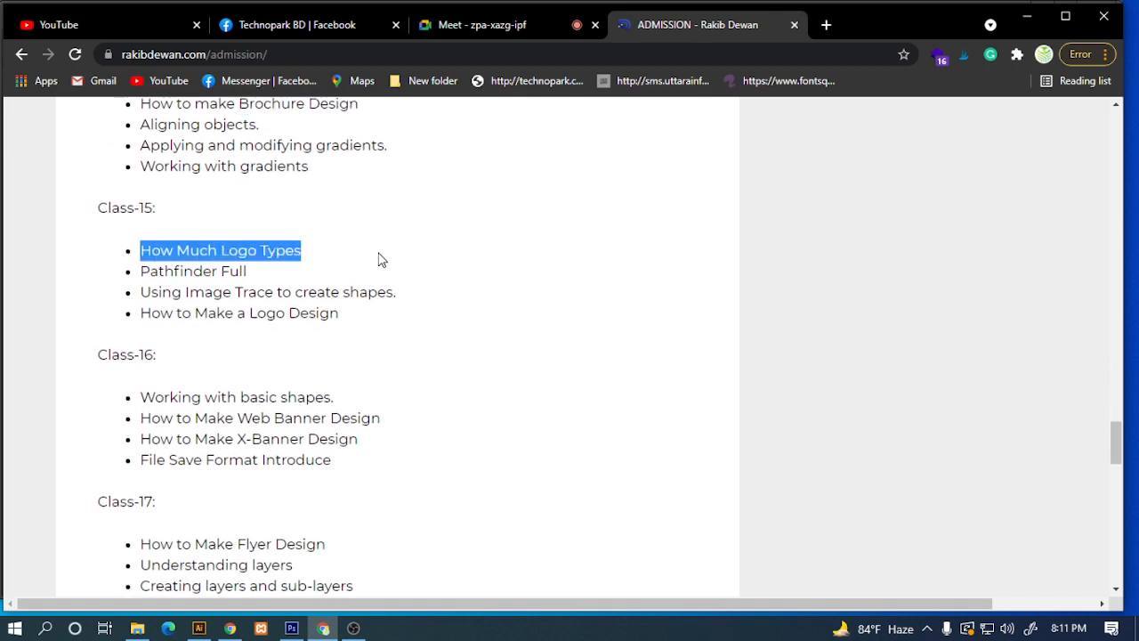
{"action": "left_click", "coordinate": [379, 258]}
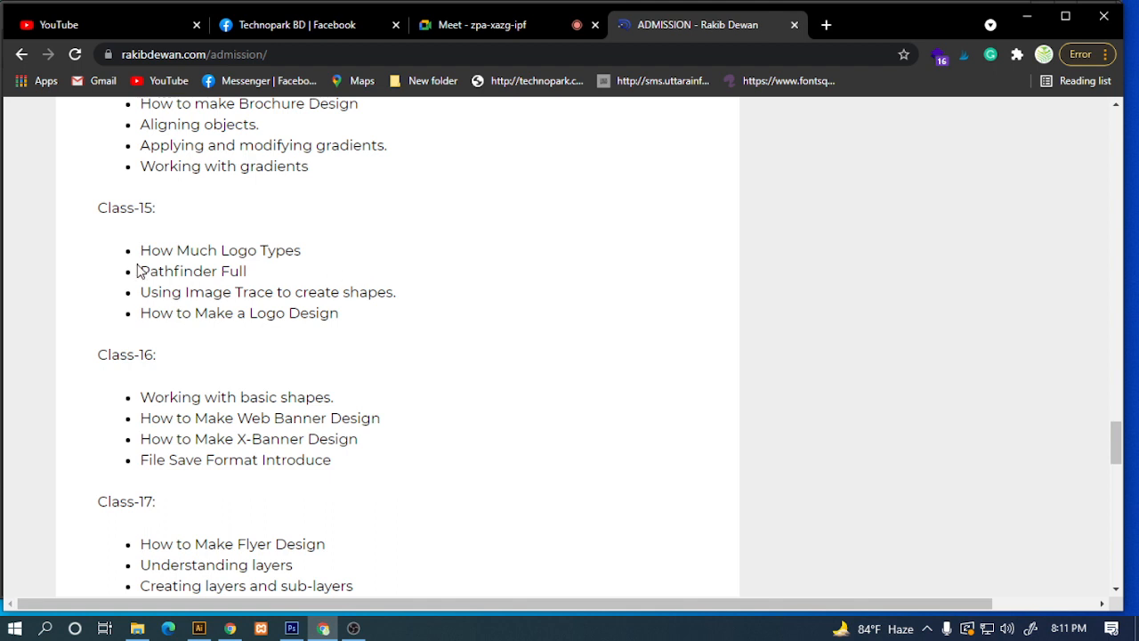
{"action": "left_click_drag", "start_coordinate": [141, 250], "coordinate": [360, 247]}
{"action": "left_click", "coordinate": [267, 246]}
Switch to the Google Meet call and bring up the OBS window.
{"action": "left_click", "coordinate": [480, 25]}
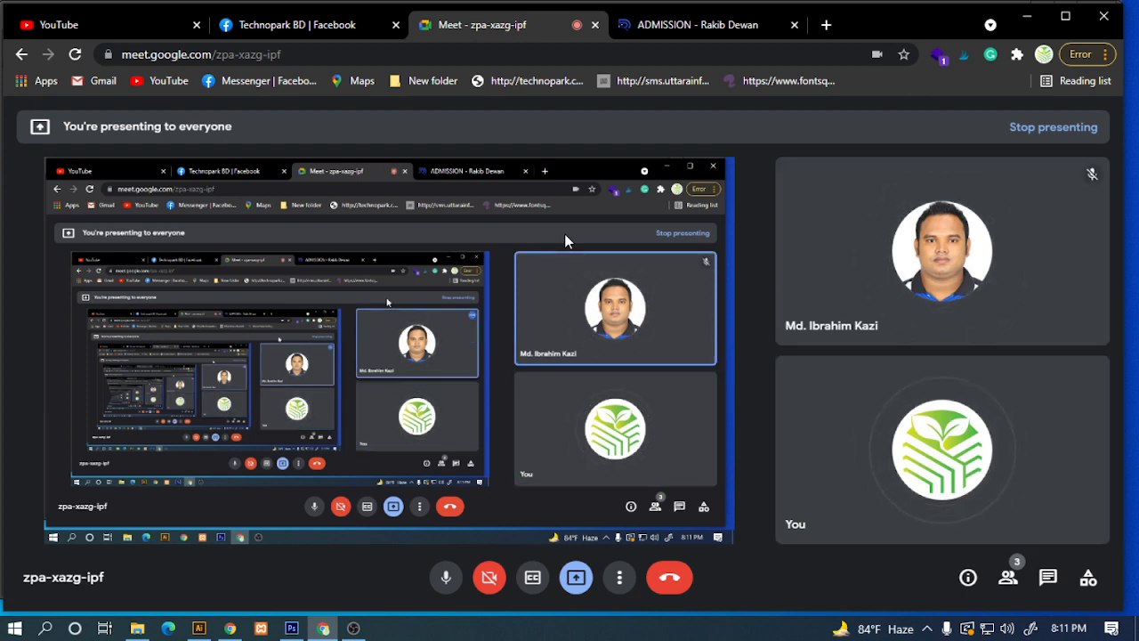
{"action": "left_click", "coordinate": [354, 628]}
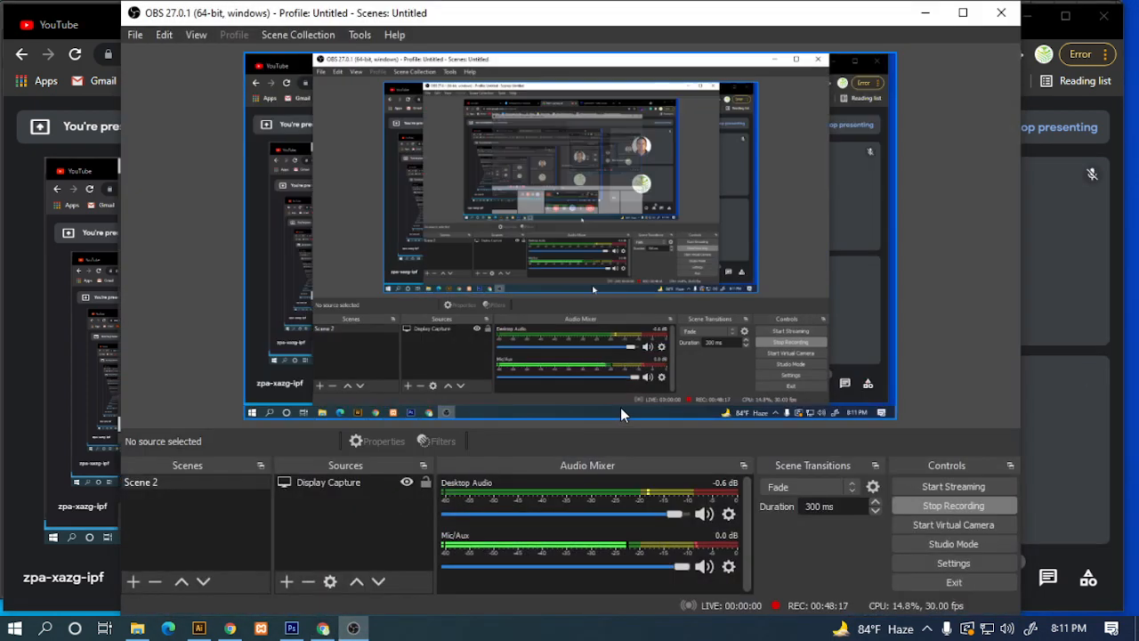